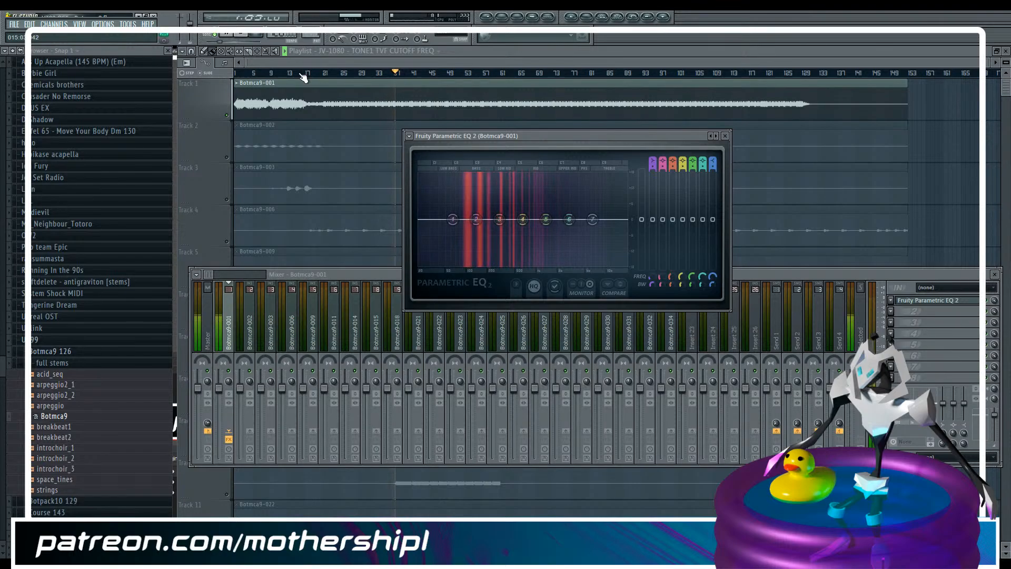
Play from the start and roll off the highs of Botmca9-001 in Fruity Parametric EQ 2, with band 7 lowered to -18 dB
{"action": "left_click_drag", "start_coordinate": [301, 75], "coordinate": [204, 73]}
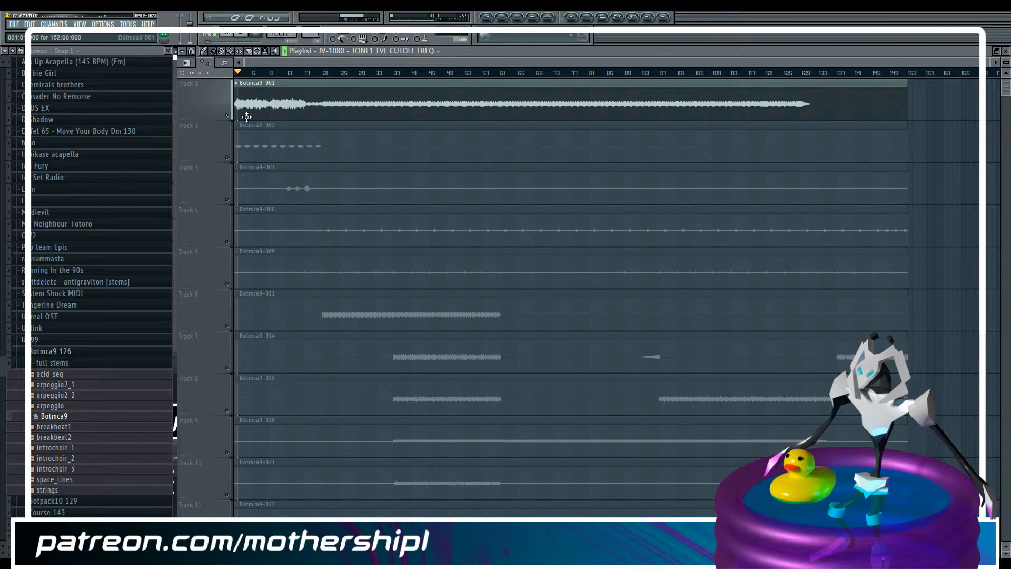
{"action": "key", "text": "F9"}
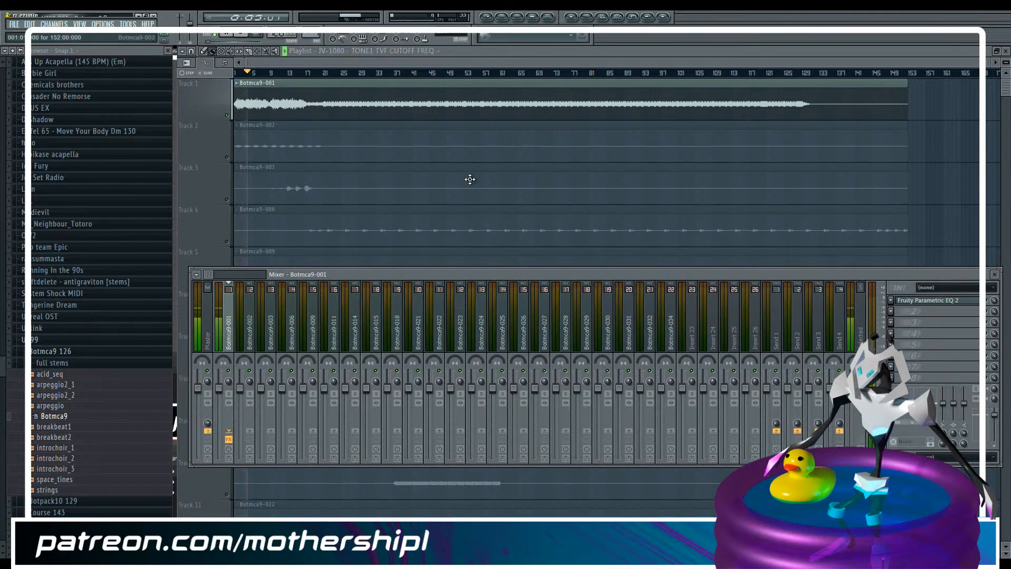
{"action": "left_click", "coordinate": [925, 303]}
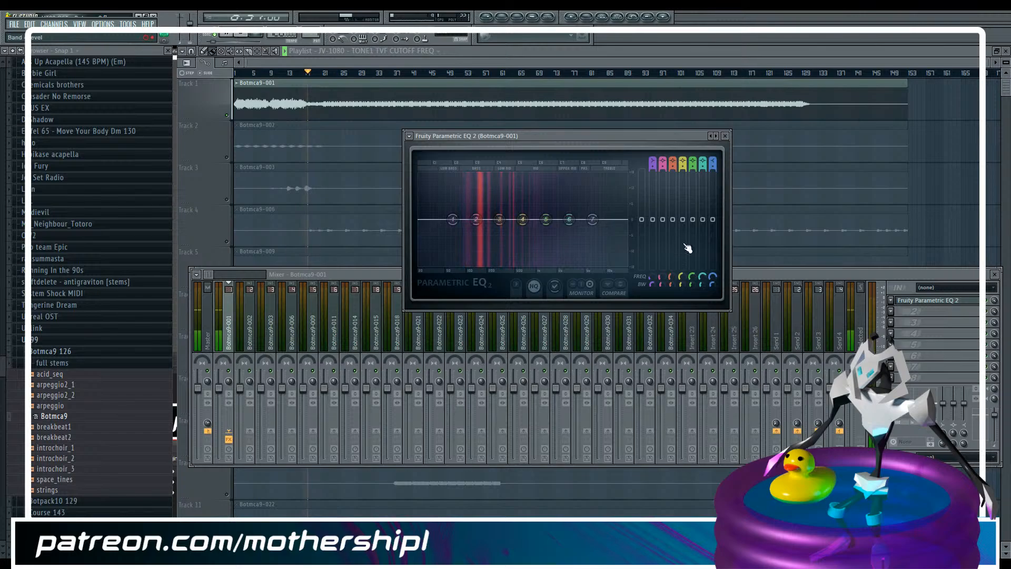
{"action": "left_click_drag", "start_coordinate": [593, 219], "coordinate": [618, 219]}
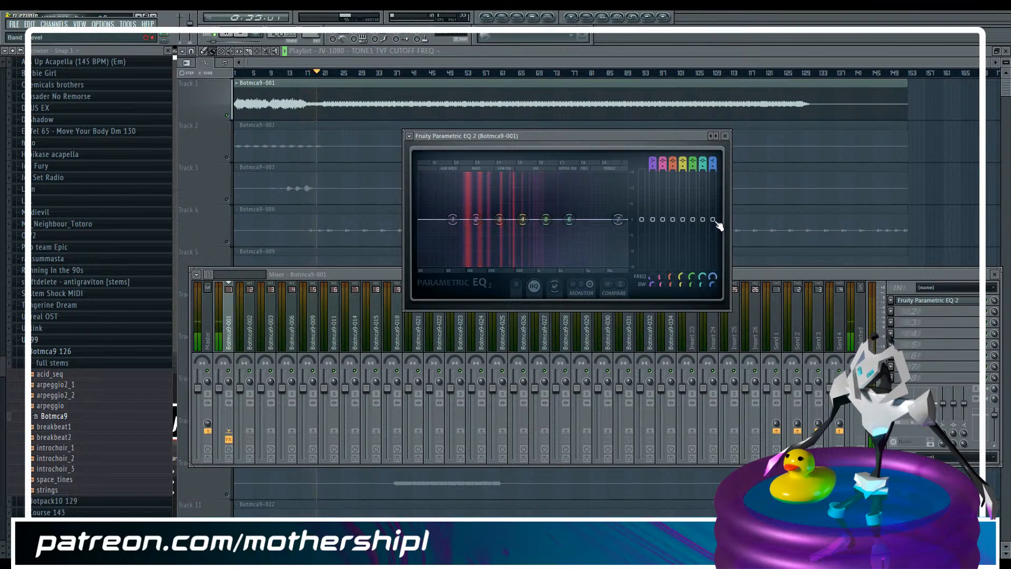
{"action": "left_click_drag", "start_coordinate": [716, 222], "coordinate": [716, 267]}
{"action": "left_click_drag", "start_coordinate": [711, 164], "coordinate": [712, 153]}
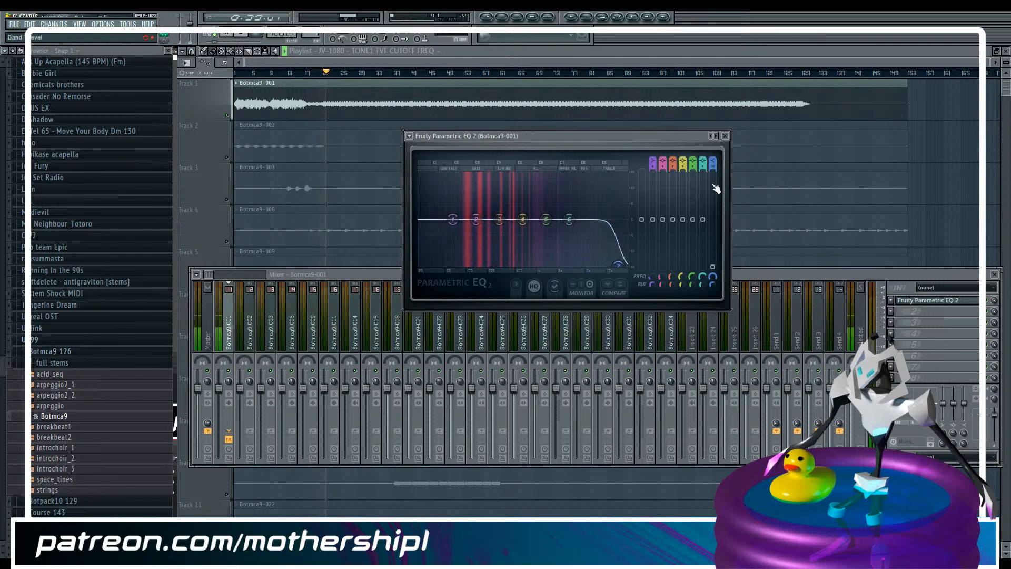
{"action": "left_click_drag", "start_coordinate": [714, 276], "coordinate": [713, 309]}
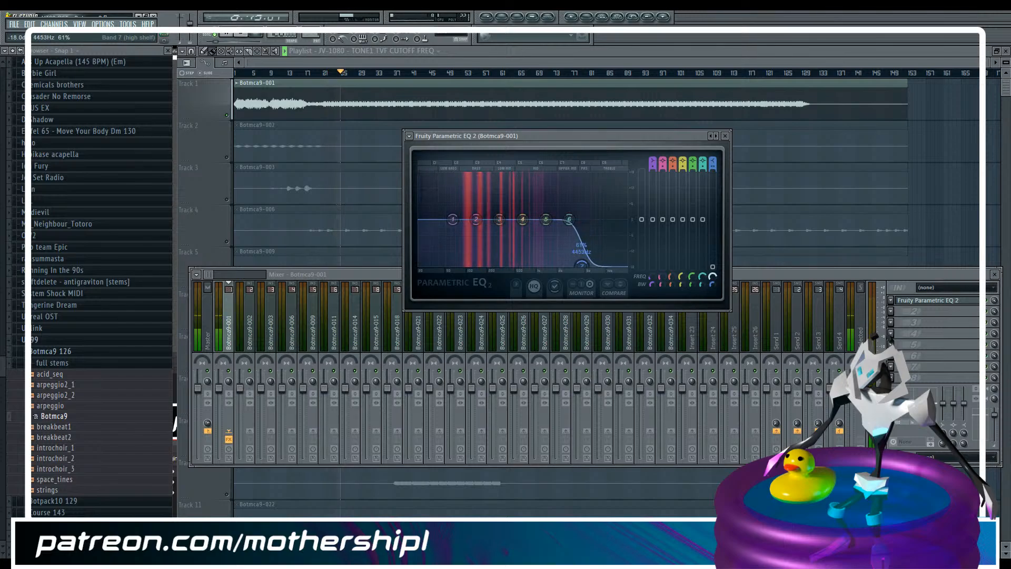
{"action": "left_click_drag", "start_coordinate": [713, 277], "coordinate": [713, 275]}
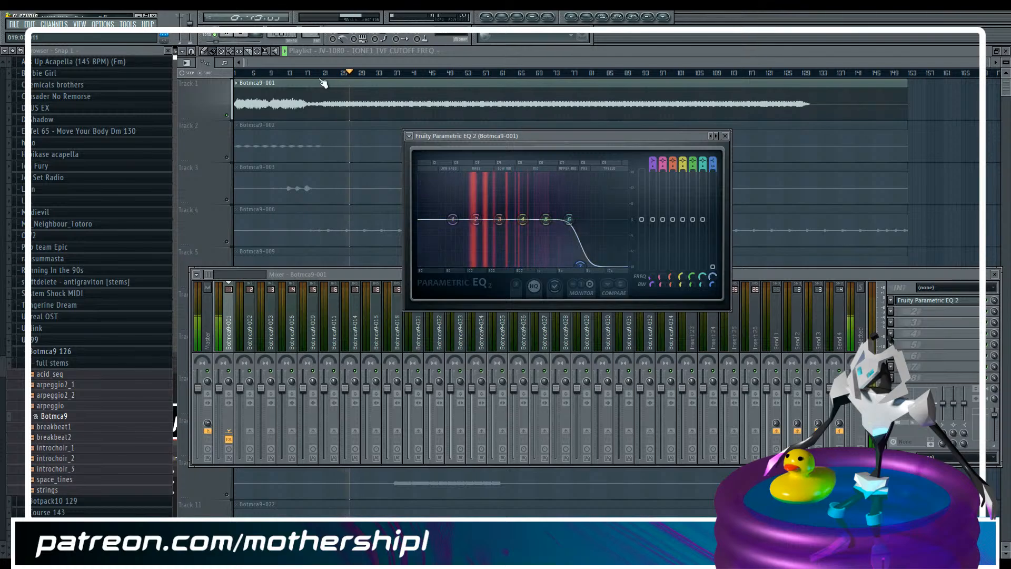
Raise band 7's frequency, cut band 1 fully, dip band 3 slightly and boost bands 5 and 6, with band 5 at about 2.4 dB
{"action": "left_click_drag", "start_coordinate": [222, 47], "coordinate": [174, 45]}
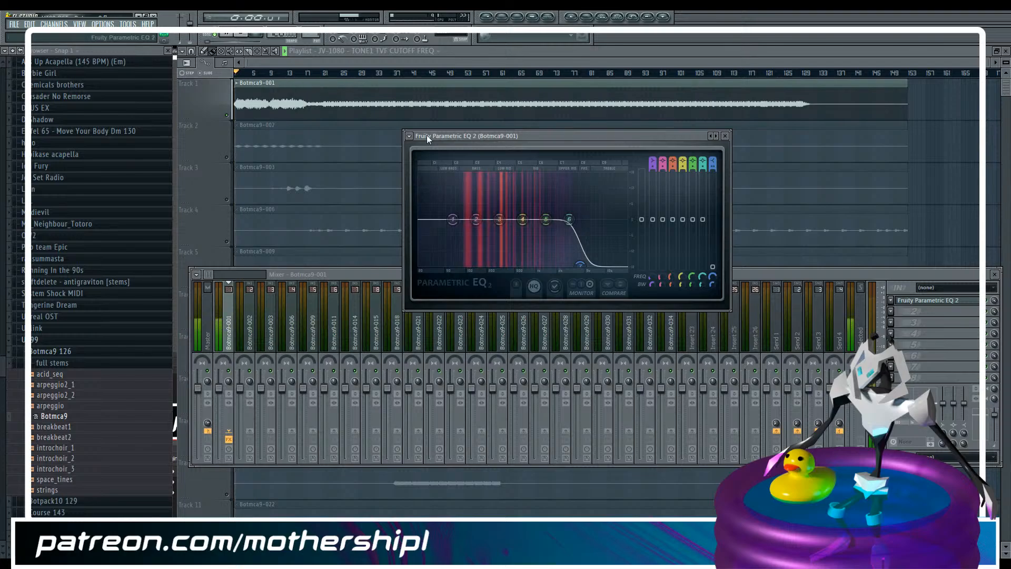
{"action": "left_click_drag", "start_coordinate": [713, 276], "coordinate": [712, 268]}
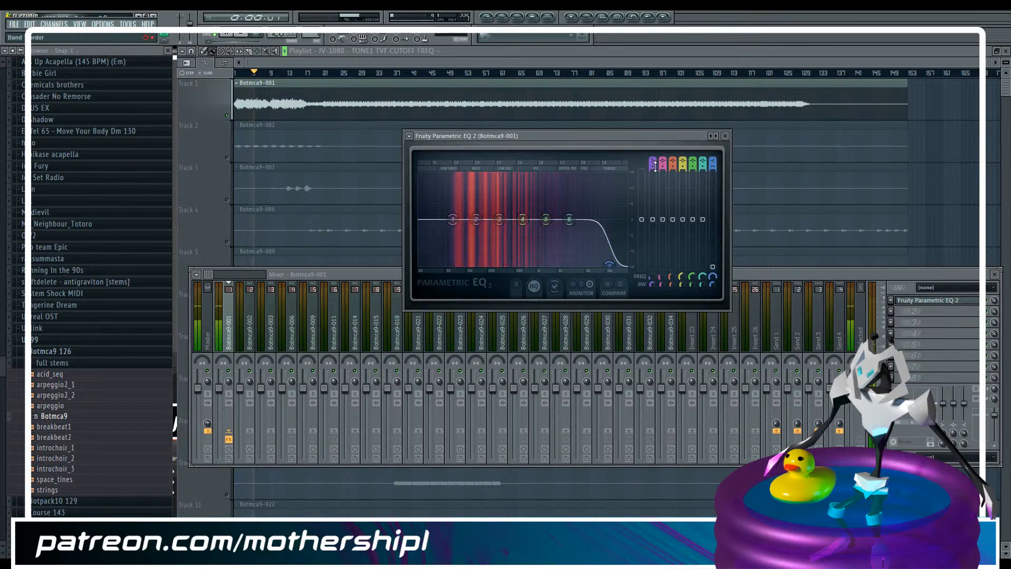
{"action": "left_click_drag", "start_coordinate": [654, 221], "coordinate": [650, 277]}
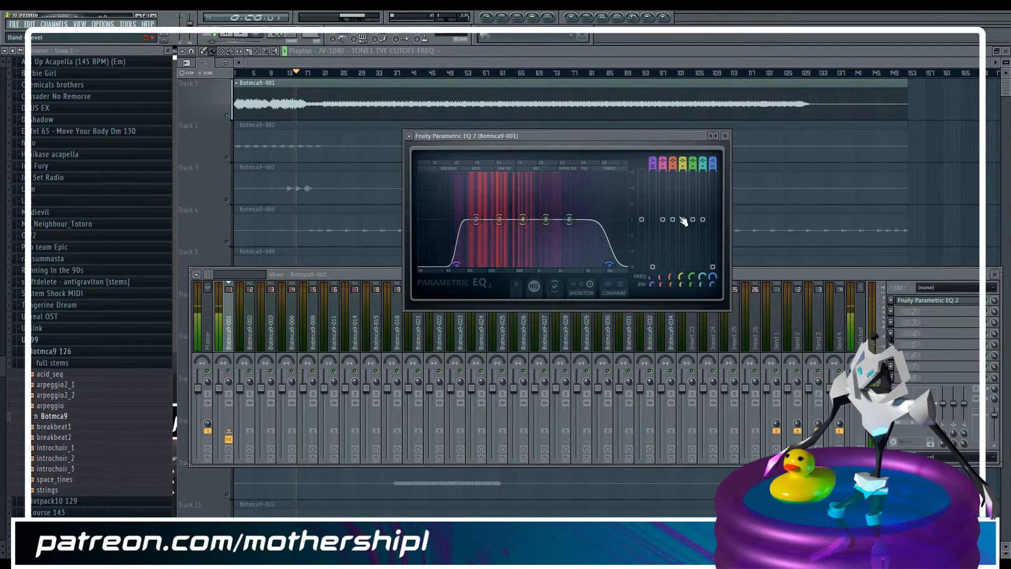
{"action": "left_click_drag", "start_coordinate": [682, 220], "coordinate": [704, 211]}
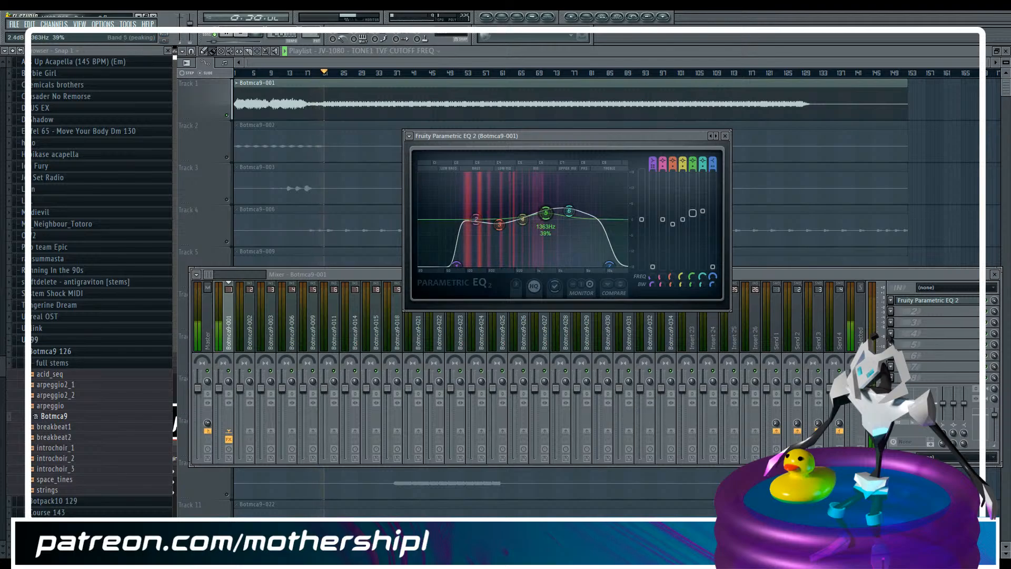
Add FabFilter Pro-R in the track's second effect slot and load the Very Large preset Huge Bright Vocal Space
{"action": "left_click", "coordinate": [892, 312]}
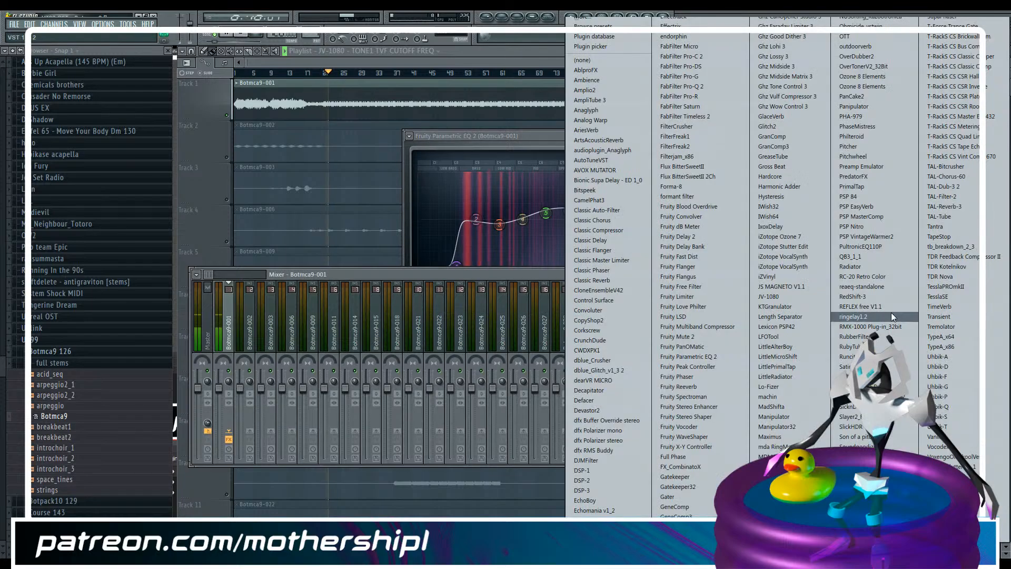
{"action": "left_click", "coordinate": [704, 96]}
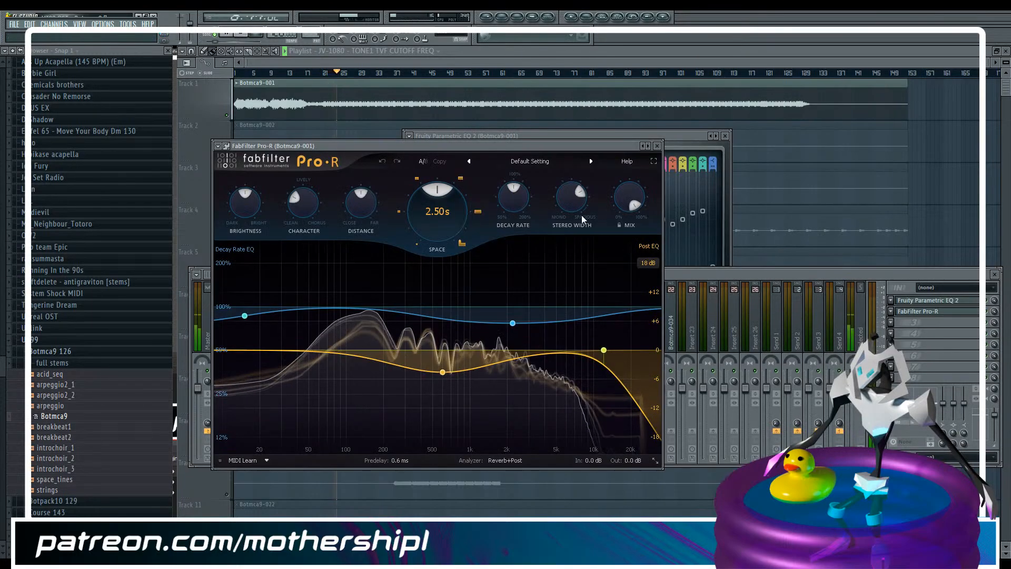
{"action": "left_click", "coordinate": [533, 161]}
{"action": "mouse_move", "coordinate": [526, 220]}
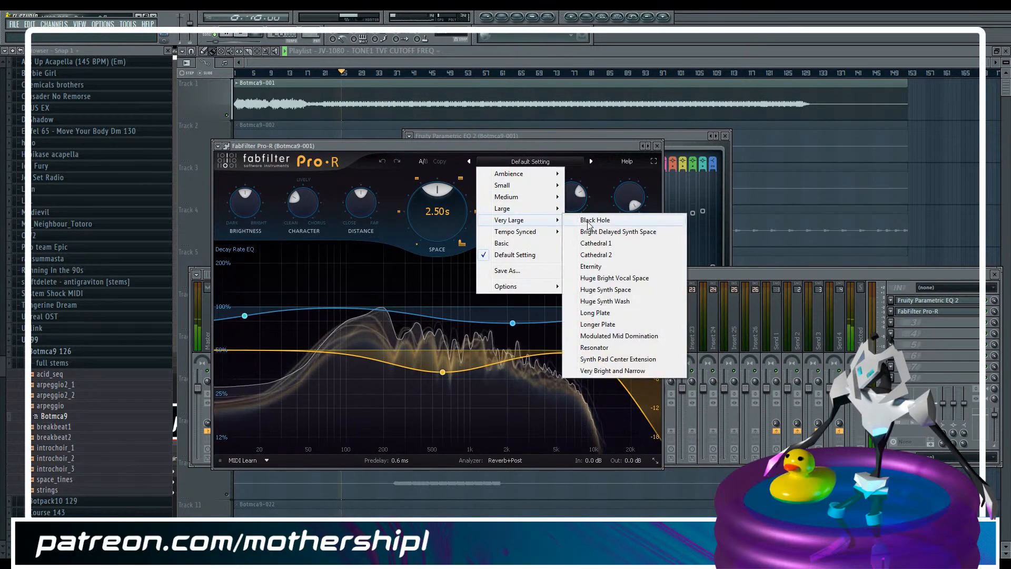
{"action": "left_click", "coordinate": [625, 279]}
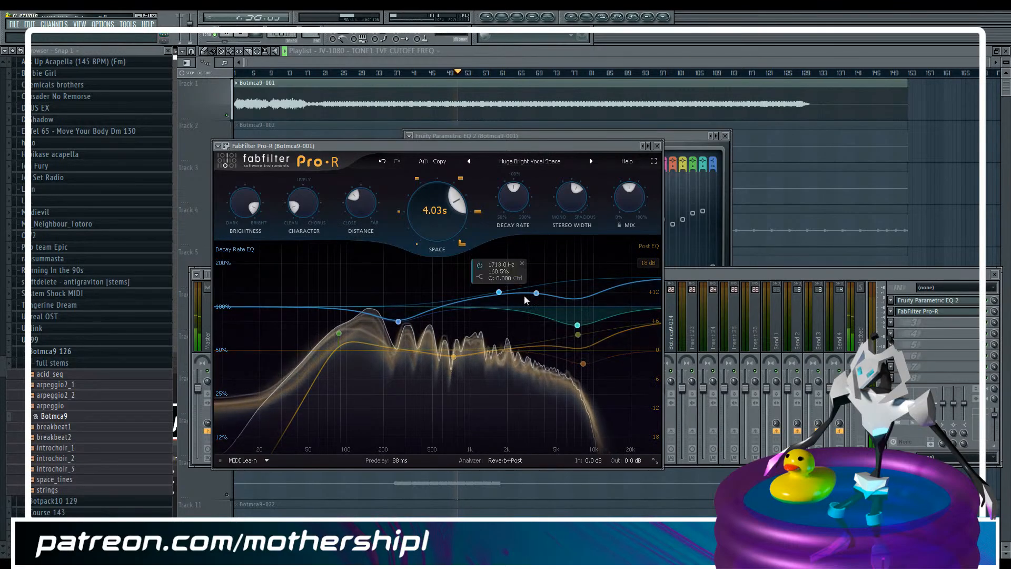
Disable Pro-R's decay bands at 1713 Hz and in the low mids, plus the post EQ low cut at 87.3 Hz
{"action": "left_click", "coordinate": [479, 265]}
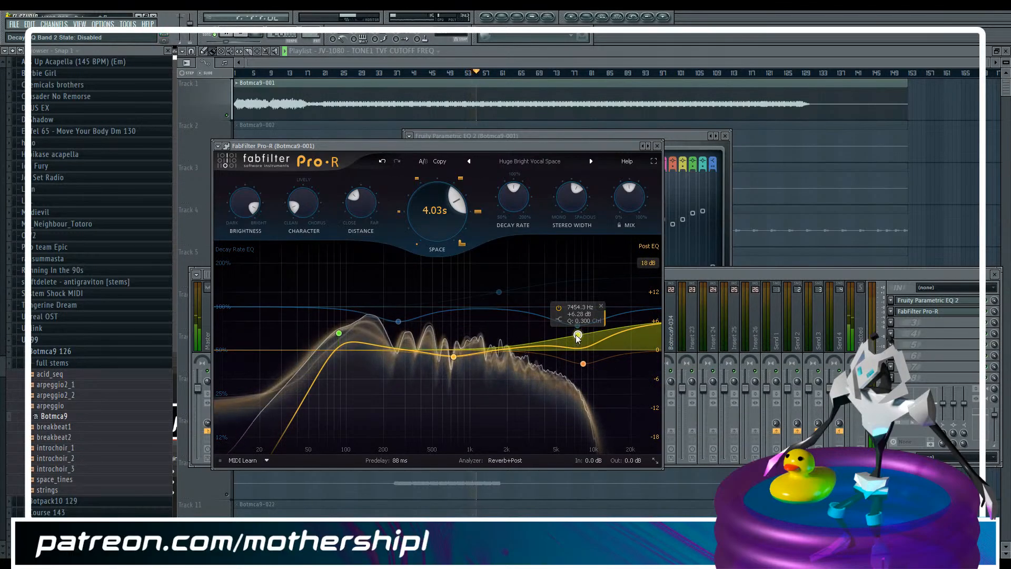
{"action": "mouse_move", "coordinate": [343, 331]}
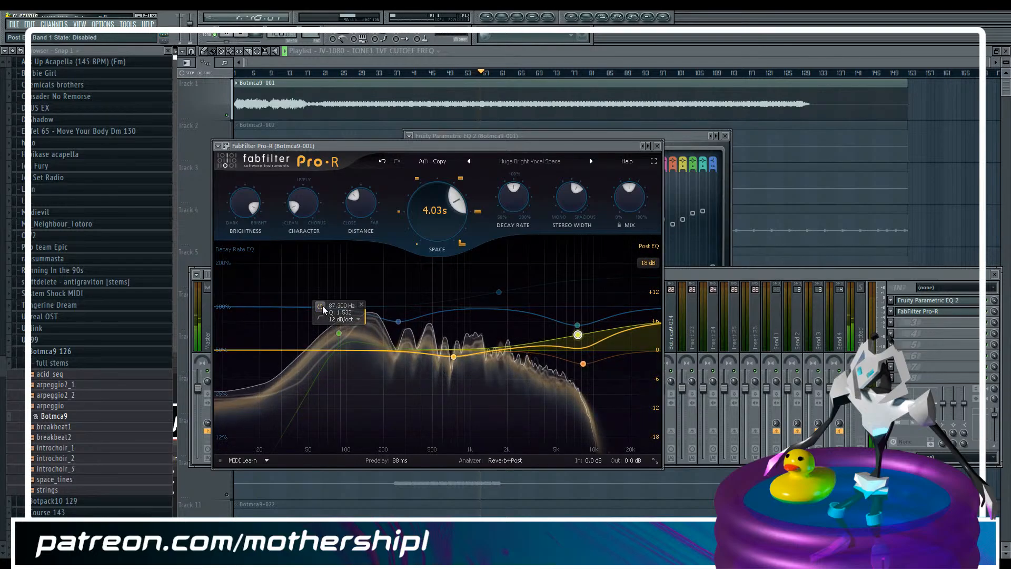
{"action": "mouse_move", "coordinate": [579, 326]}
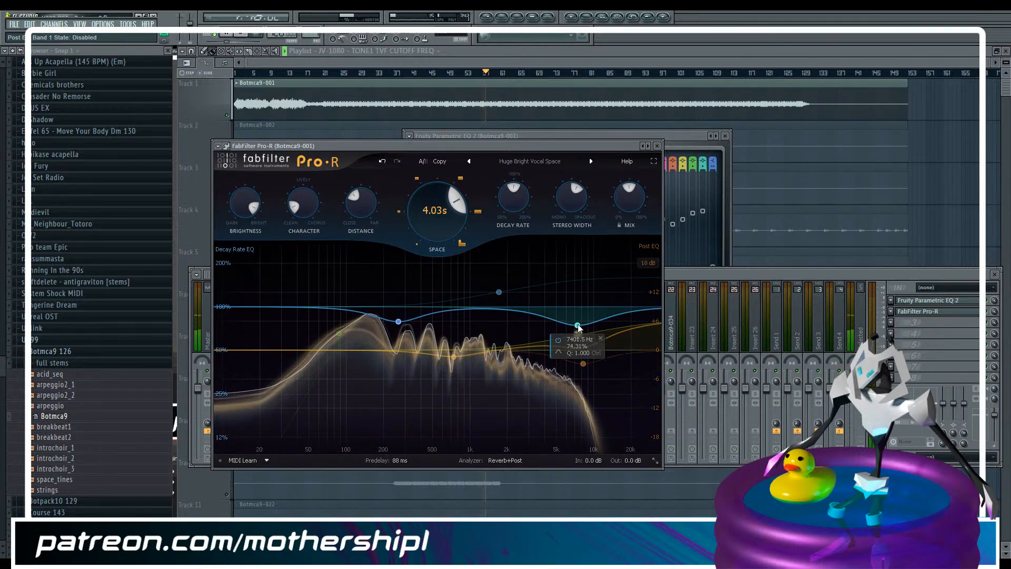
{"action": "mouse_move", "coordinate": [495, 279]}
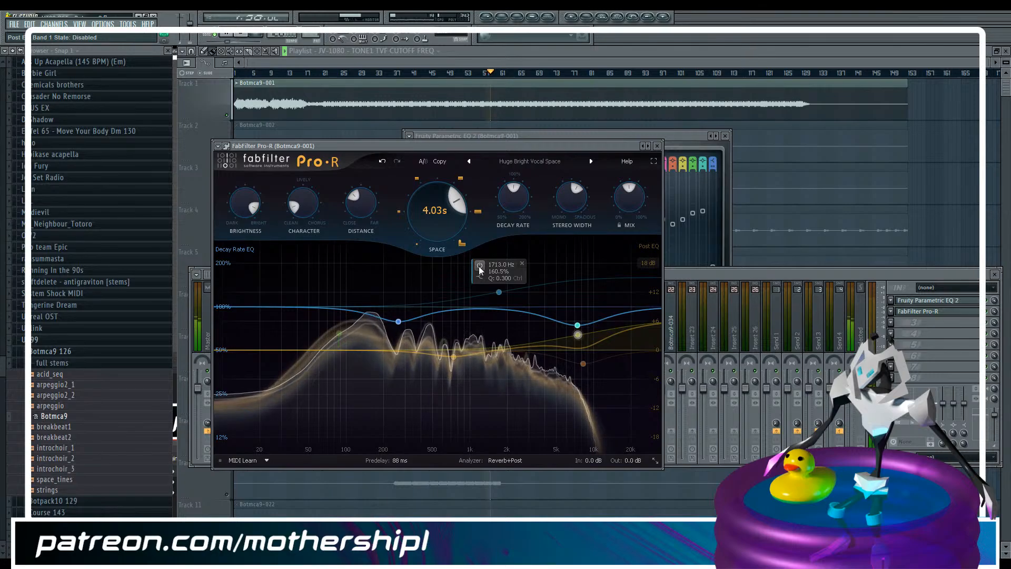
{"action": "mouse_move", "coordinate": [416, 316]}
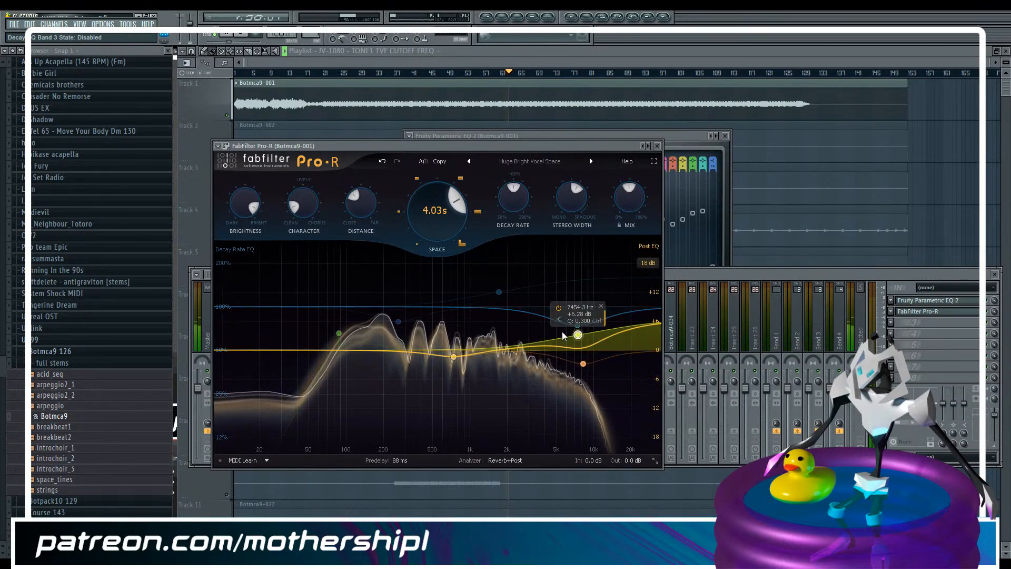
Load Pro-R's Huge Synth Wash preset and disable its decay bands and the two high-frequency post EQ bands
{"action": "left_click", "coordinate": [547, 161]}
{"action": "mouse_move", "coordinate": [521, 220]}
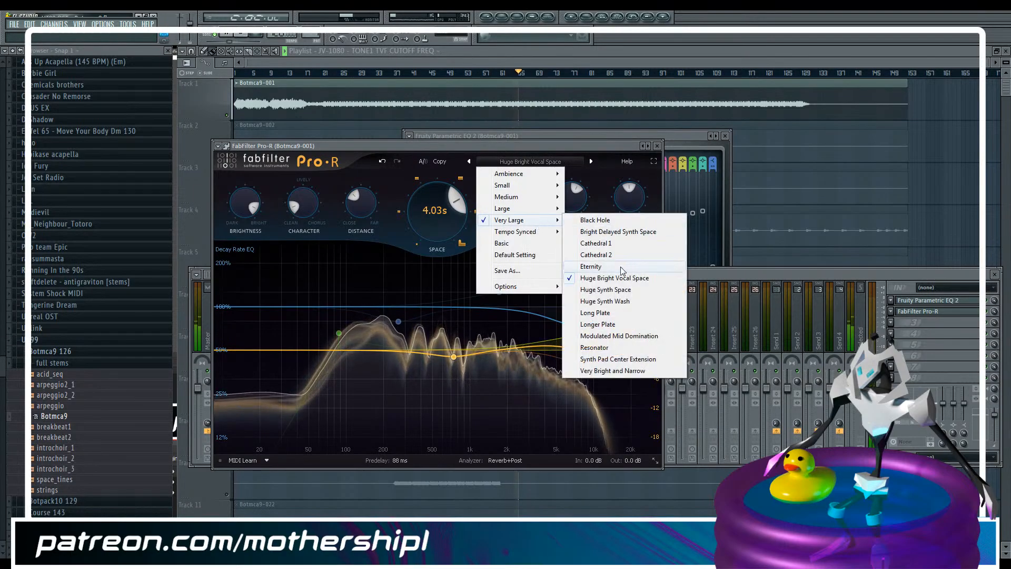
{"action": "left_click", "coordinate": [629, 302]}
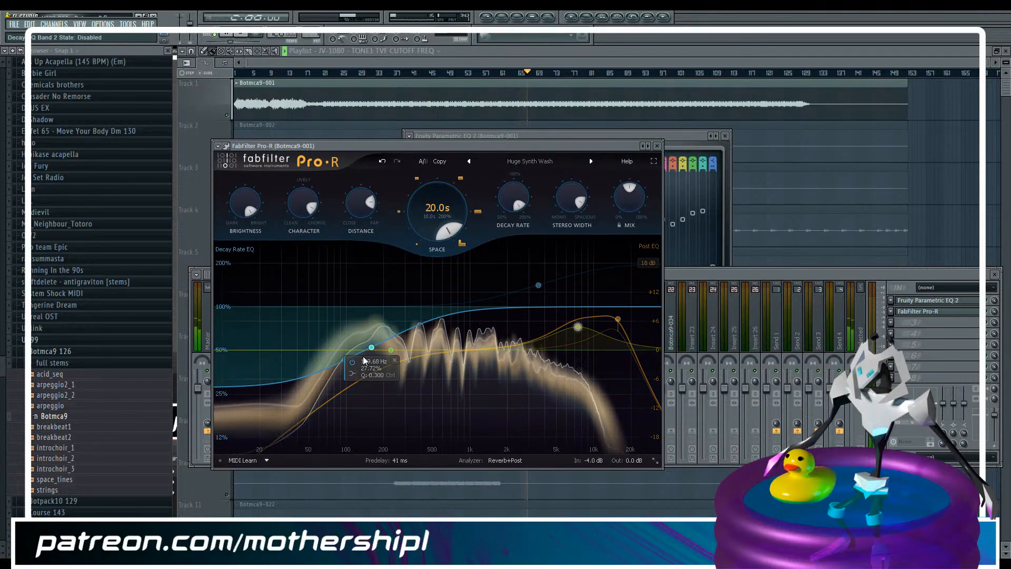
{"action": "left_click", "coordinate": [353, 362]}
{"action": "left_click", "coordinate": [559, 300]}
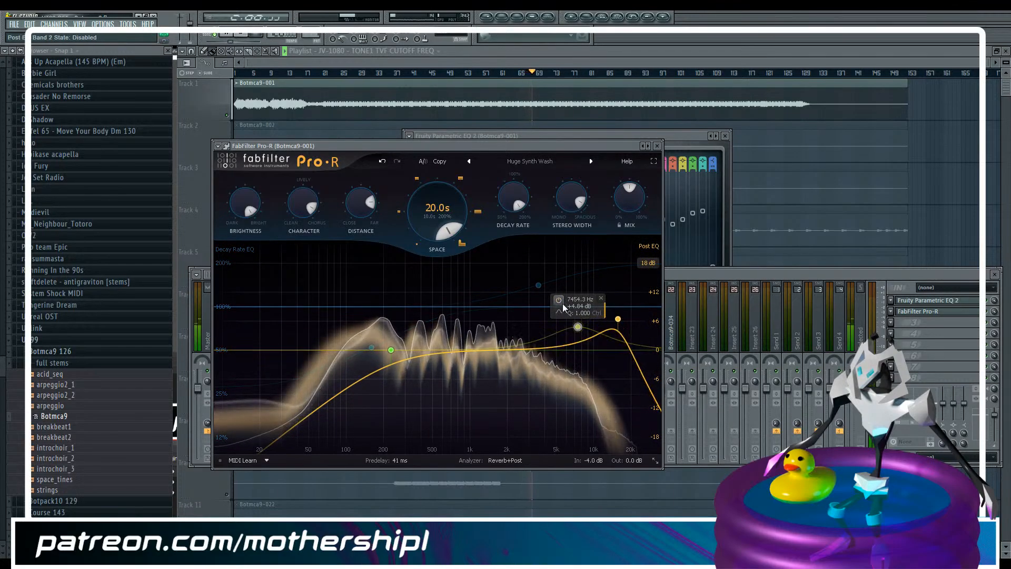
Restart playback from the beginning and set the reverb's mix to 25%
{"action": "left_click", "coordinate": [243, 36]}
{"action": "left_click", "coordinate": [232, 35]}
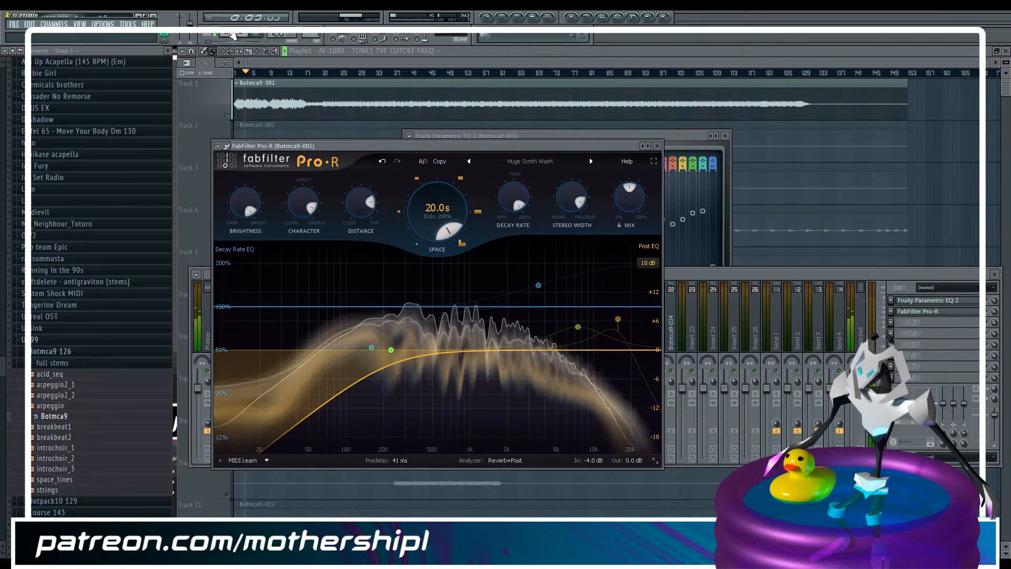
{"action": "mouse_move", "coordinate": [628, 201]}
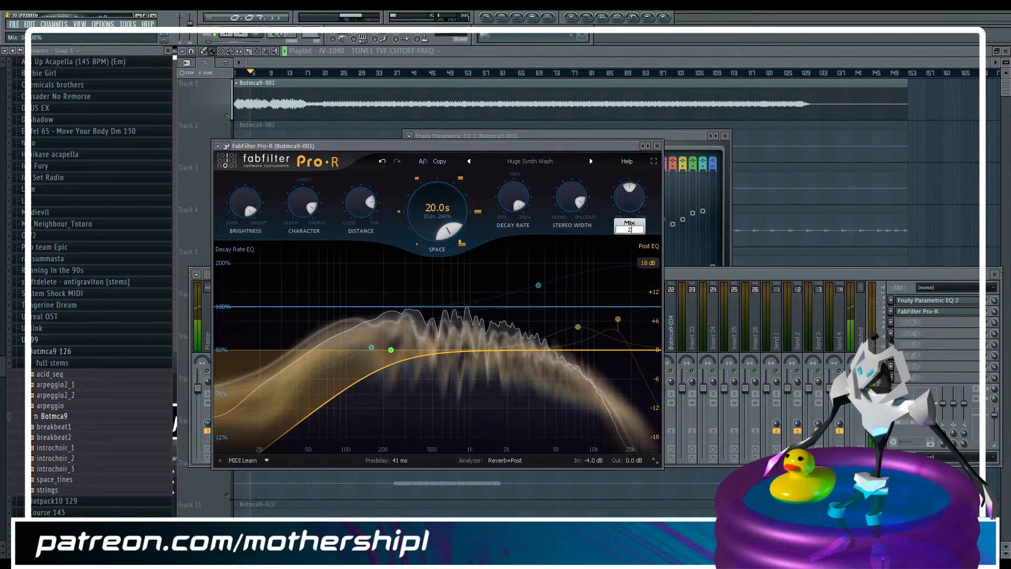
{"action": "type", "text": "25"}
{"action": "key", "text": "Return"}
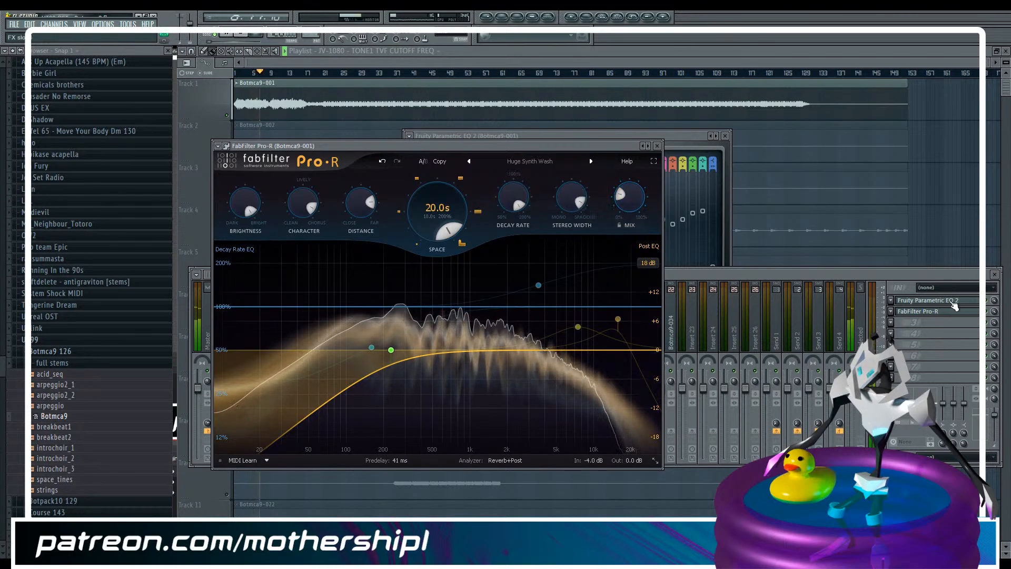
Insert Fruity Flanger into the effect chain between Fruity Parametric EQ 2 and FabFilter Pro-R
{"action": "left_click", "coordinate": [990, 319]}
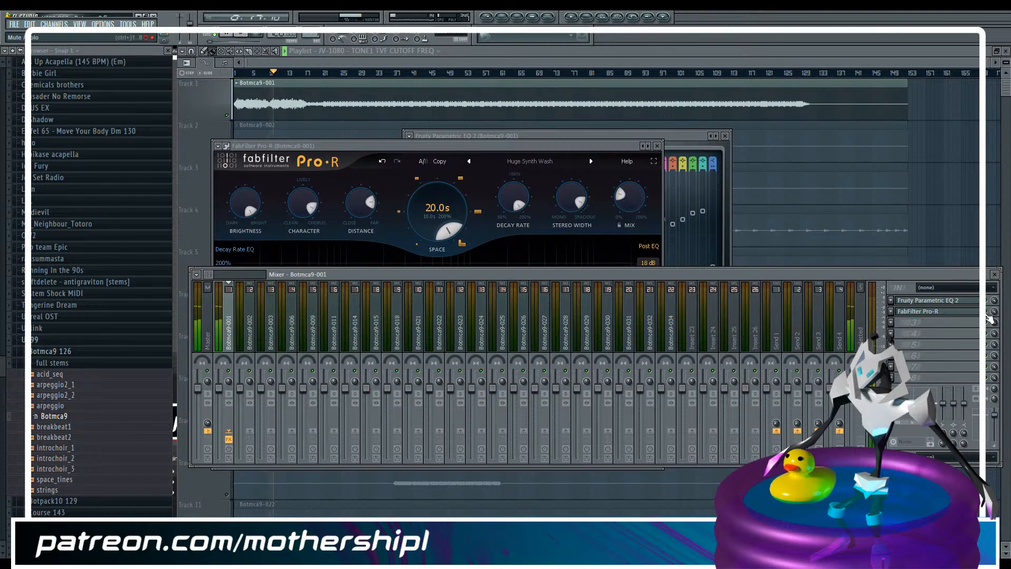
{"action": "left_click_drag", "start_coordinate": [986, 315], "coordinate": [944, 321]}
{"action": "left_click", "coordinate": [892, 314]}
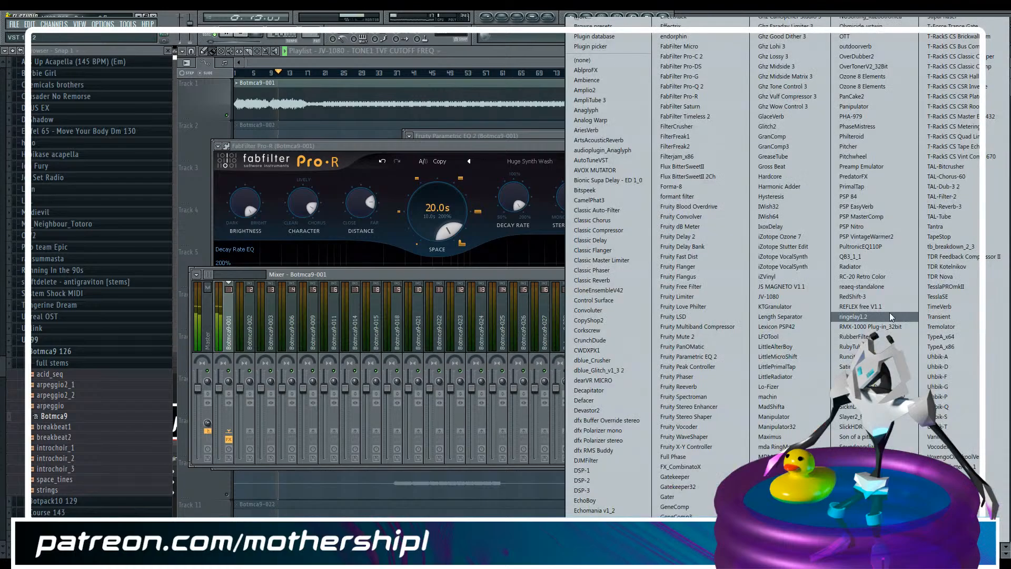
{"action": "left_click", "coordinate": [716, 267]}
Load the Fast Flanger preset in Fruity Flanger
{"action": "left_click", "coordinate": [246, 174]}
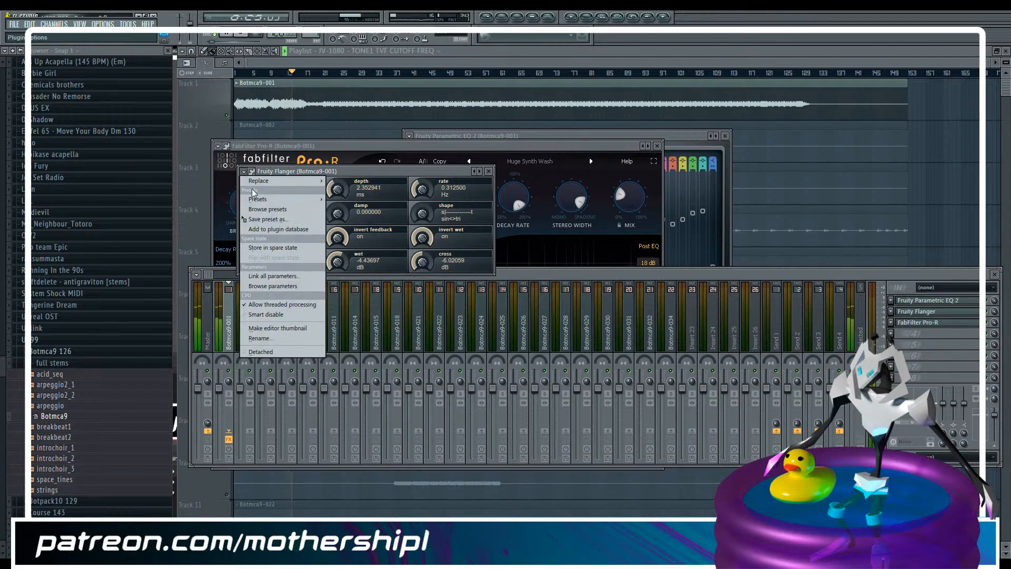
{"action": "mouse_move", "coordinate": [262, 201]}
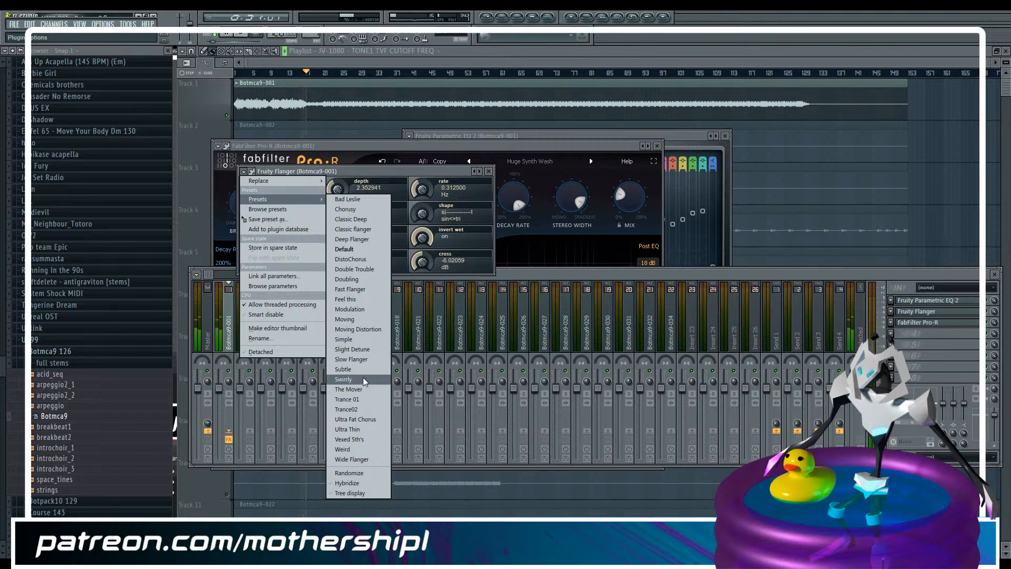
{"action": "left_click", "coordinate": [361, 293]}
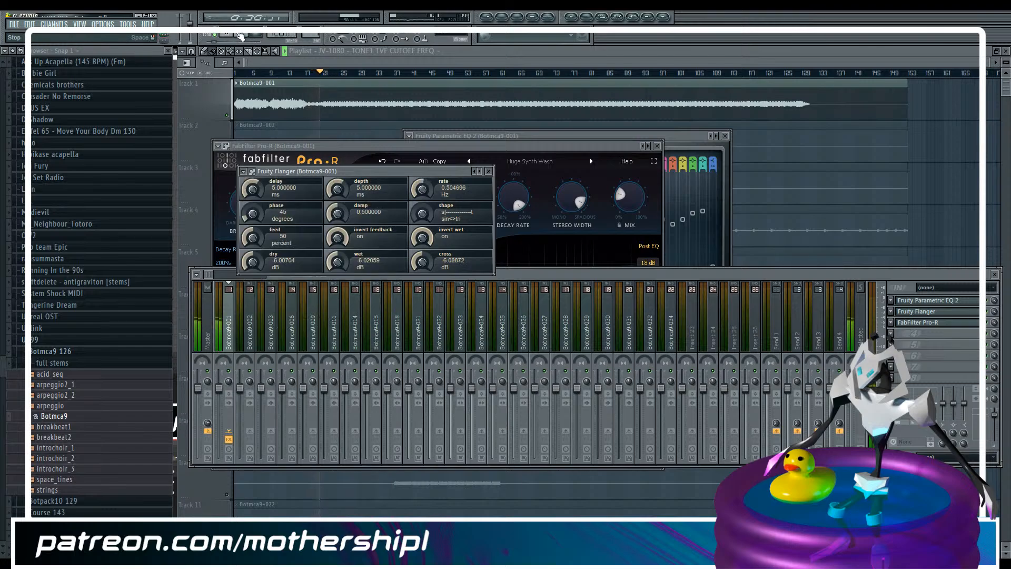
Switch Fruity Flanger to the Swirly preset and audition it from the start of the song
{"action": "left_click", "coordinate": [244, 171]}
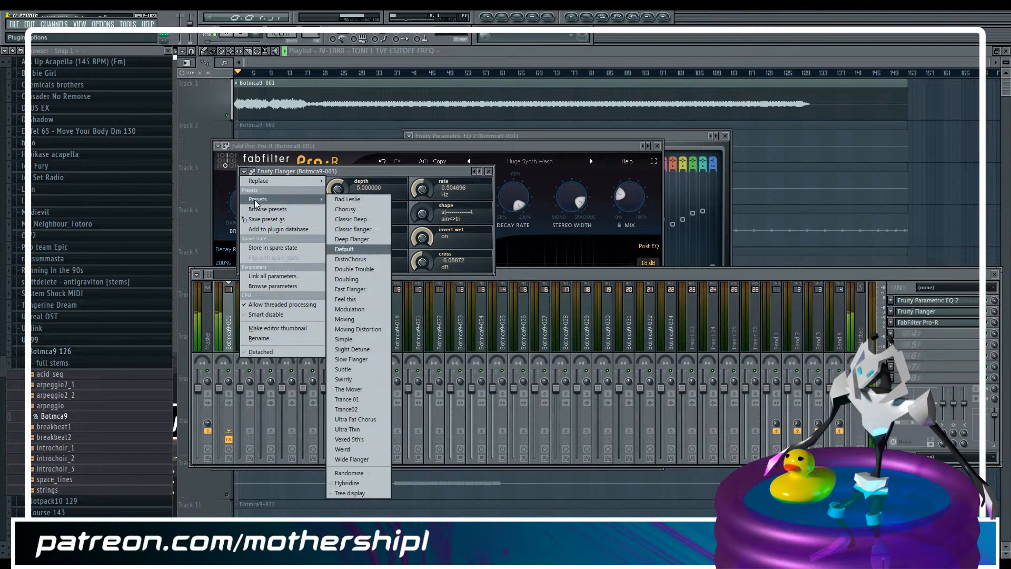
{"action": "left_click", "coordinate": [362, 384]}
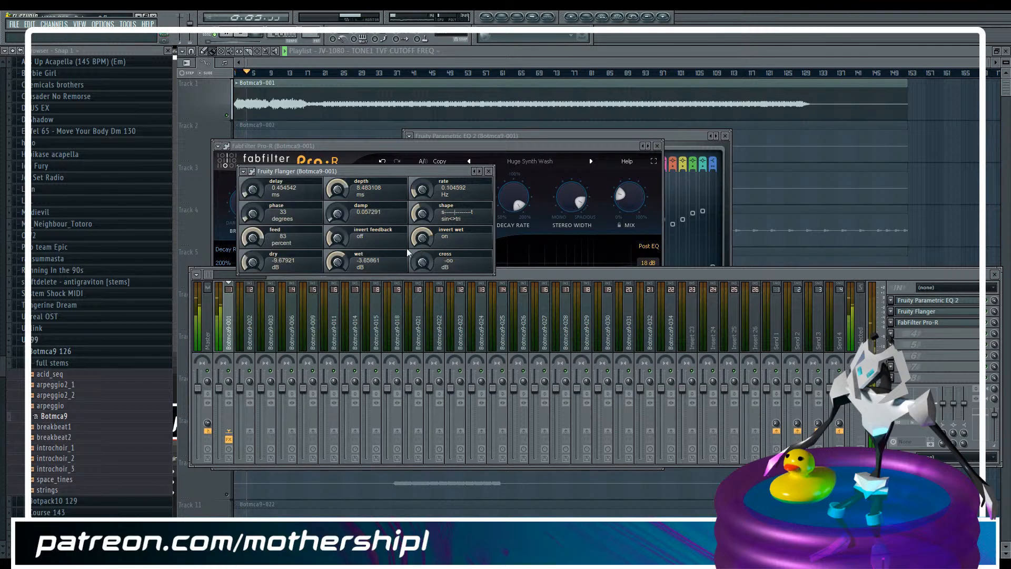
{"action": "left_click", "coordinate": [244, 171]}
{"action": "mouse_move", "coordinate": [258, 199]}
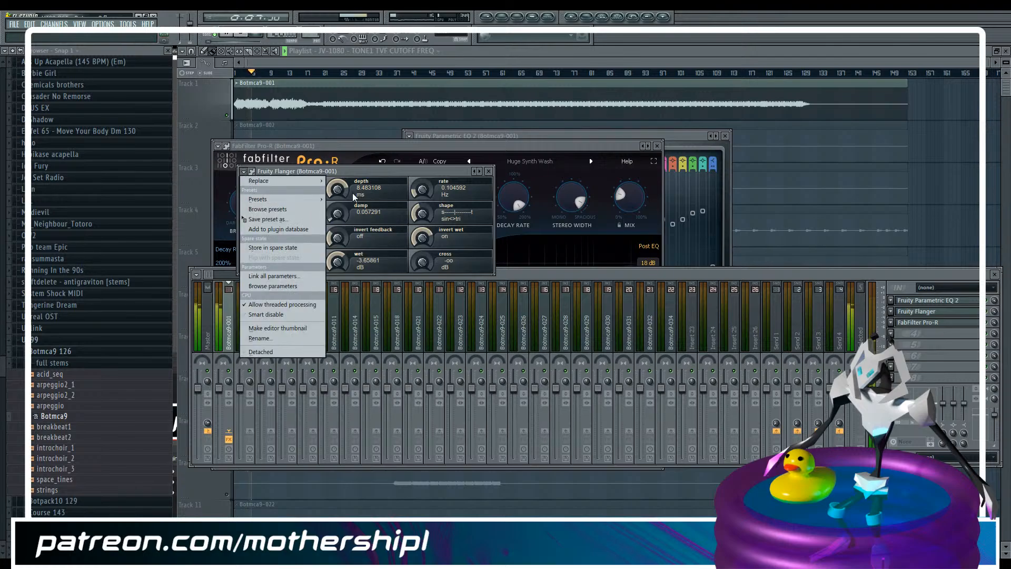
{"action": "left_click", "coordinate": [973, 347]}
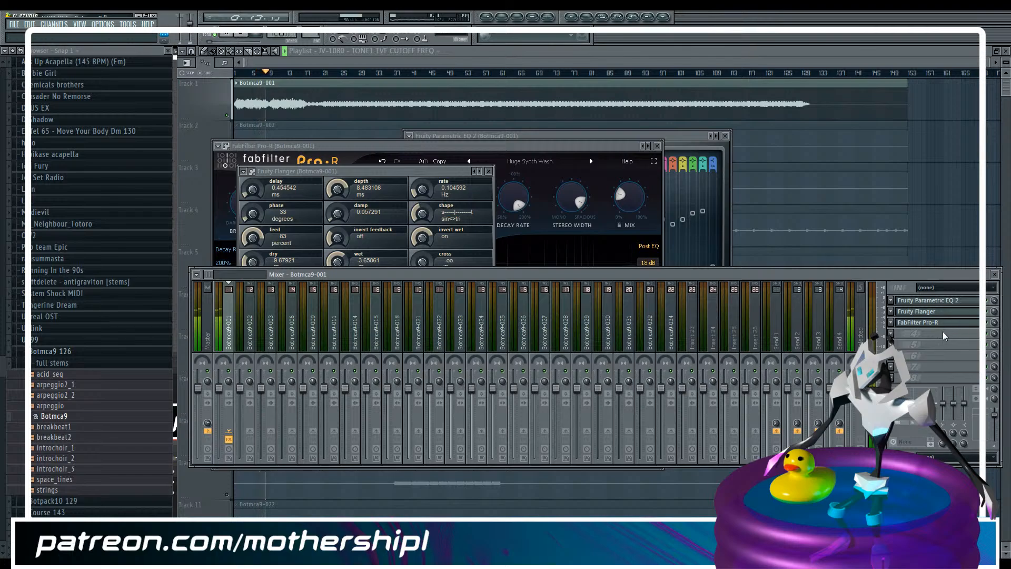
Insert FabFilter Pro-Q 2 after FabFilter Pro-R on Botmca9-001 and add a low-cut band at the low end of its curve
{"action": "left_click", "coordinate": [891, 334]}
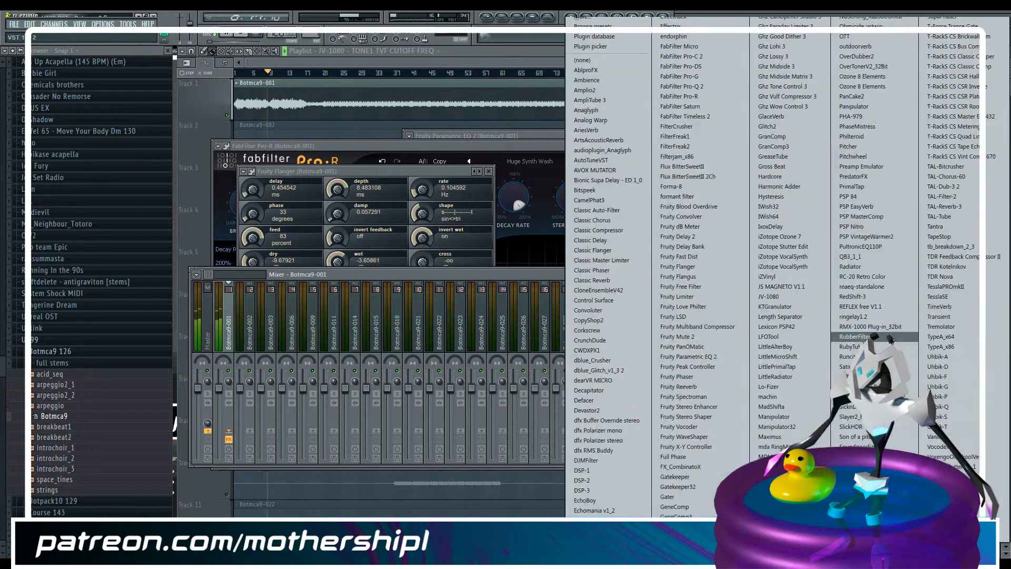
{"action": "left_click", "coordinate": [677, 87]}
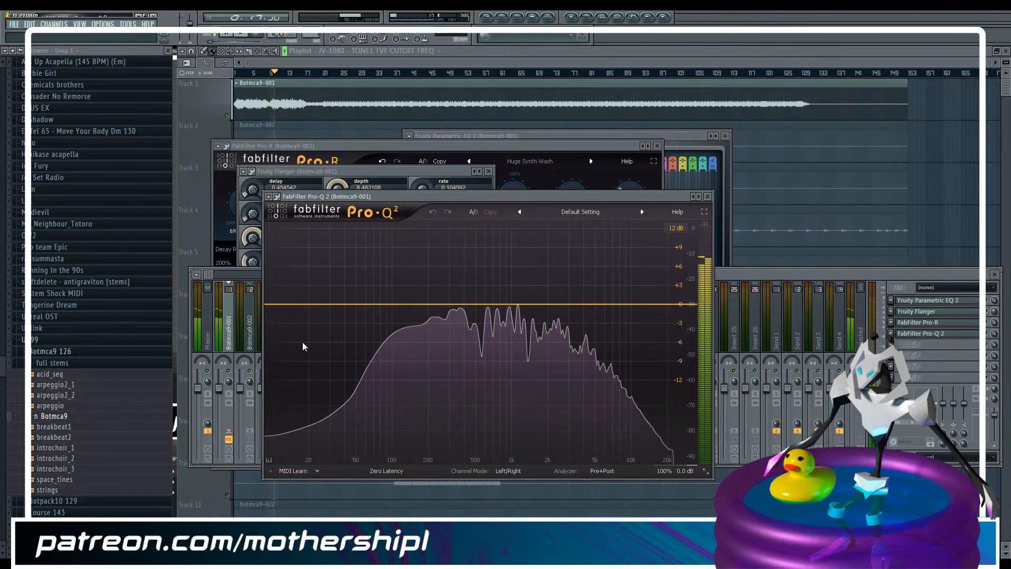
{"action": "left_click", "coordinate": [304, 305]}
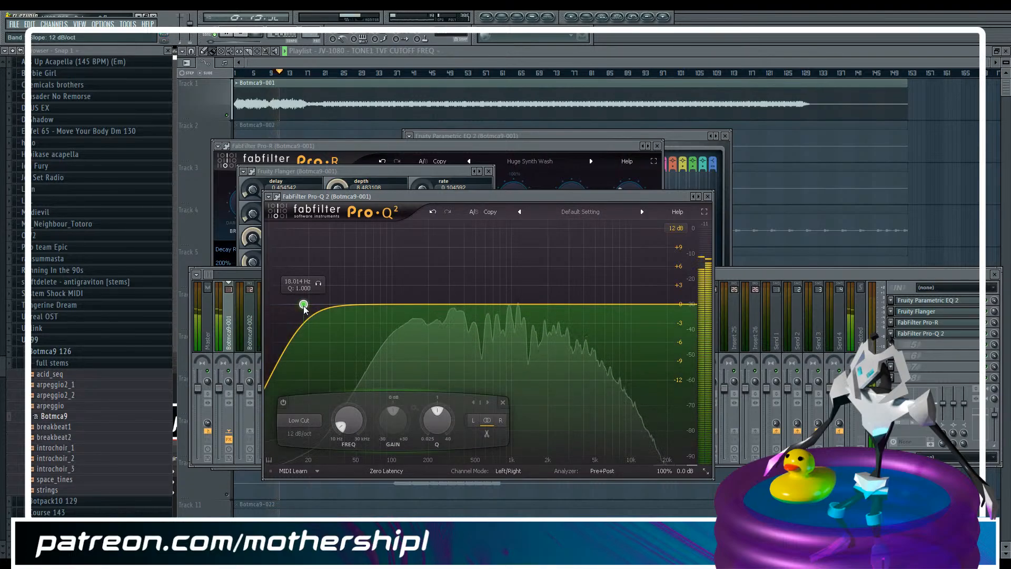
Set Pro-Q 2 to Mid/Side mode, restrict the low-cut band to the side channel and set its frequency to 350 Hz
{"action": "left_click", "coordinate": [515, 471]}
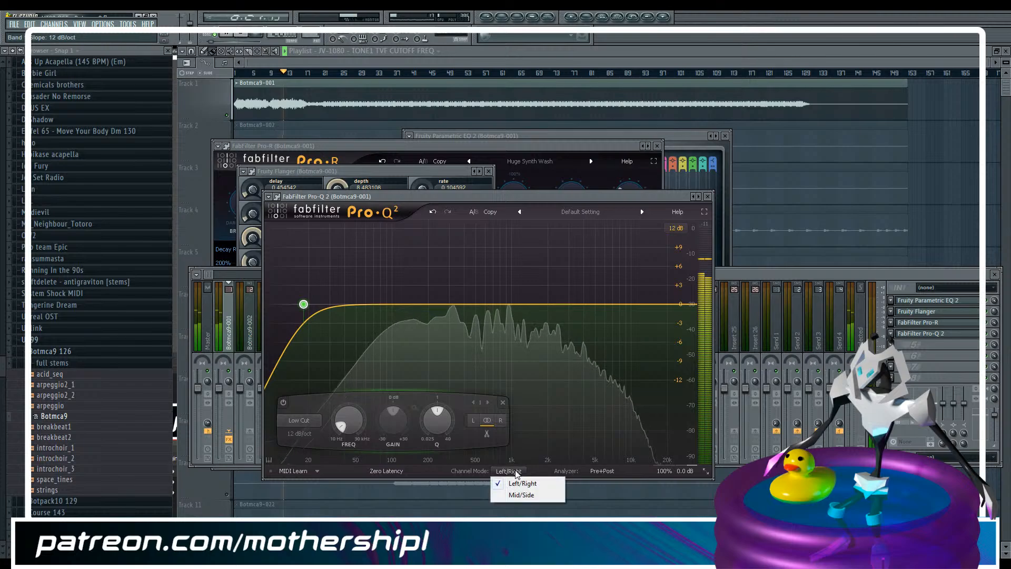
{"action": "left_click", "coordinate": [521, 495]}
{"action": "left_click", "coordinate": [502, 421]}
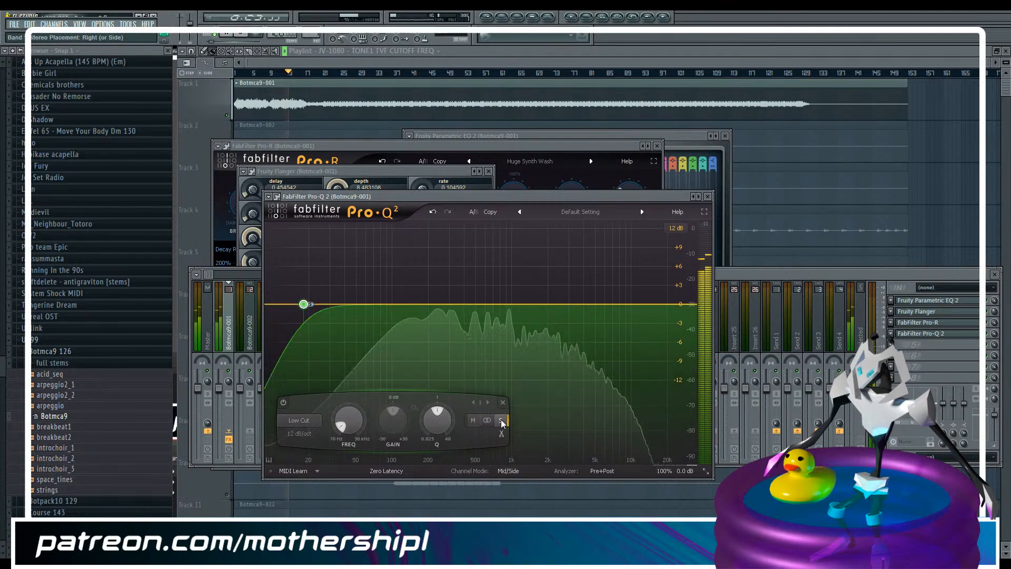
{"action": "left_click_drag", "start_coordinate": [345, 430], "coordinate": [343, 420]}
{"action": "double_click", "coordinate": [343, 419]}
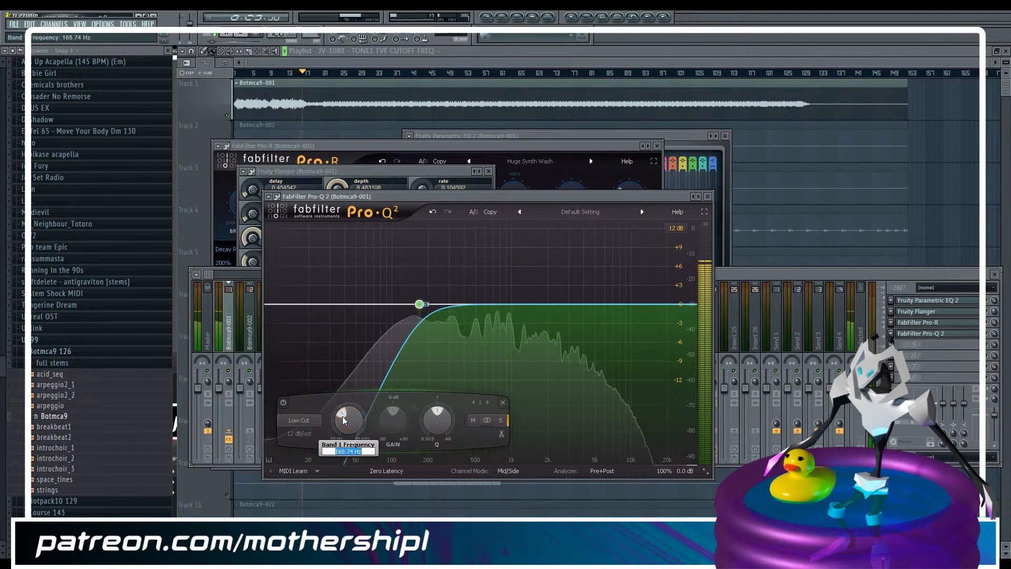
{"action": "type", "text": "350"}
{"action": "key", "text": "Return"}
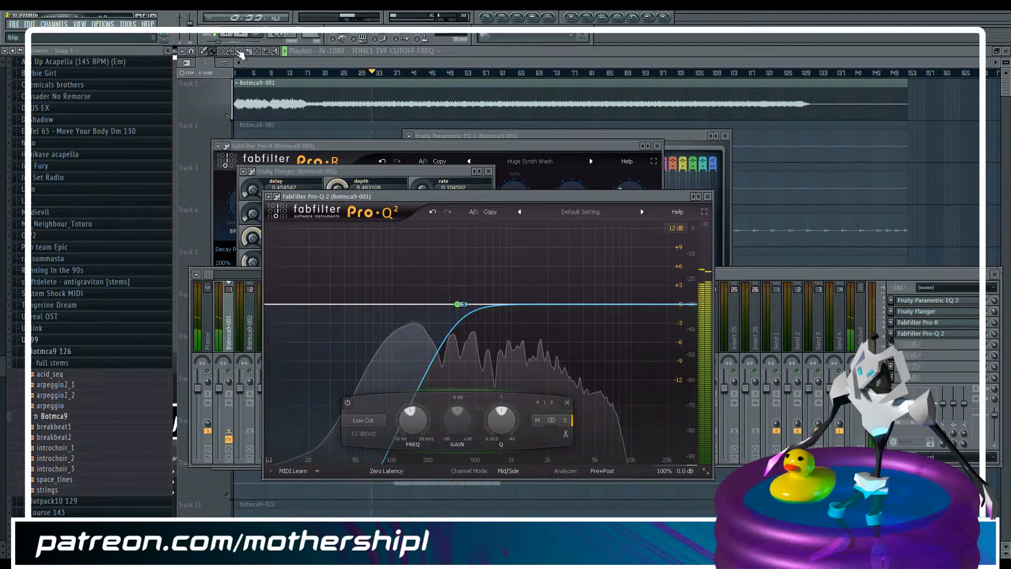
Switch the audible playlist track from Botmca9-001 to Botmca9-002 and select the Botmca9-002 mixer channel
{"action": "left_click", "coordinate": [382, 60]}
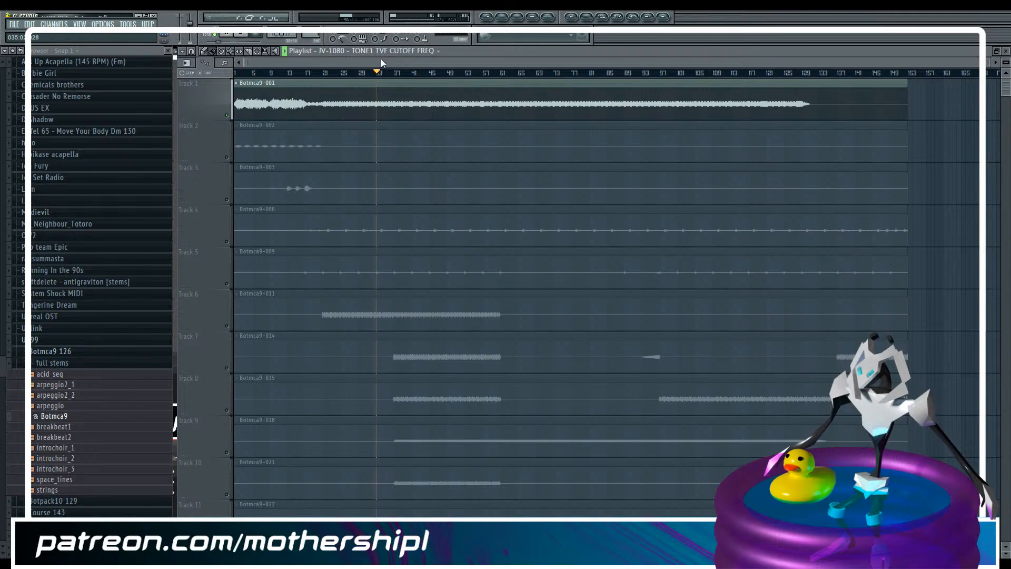
{"action": "left_click", "coordinate": [230, 157]}
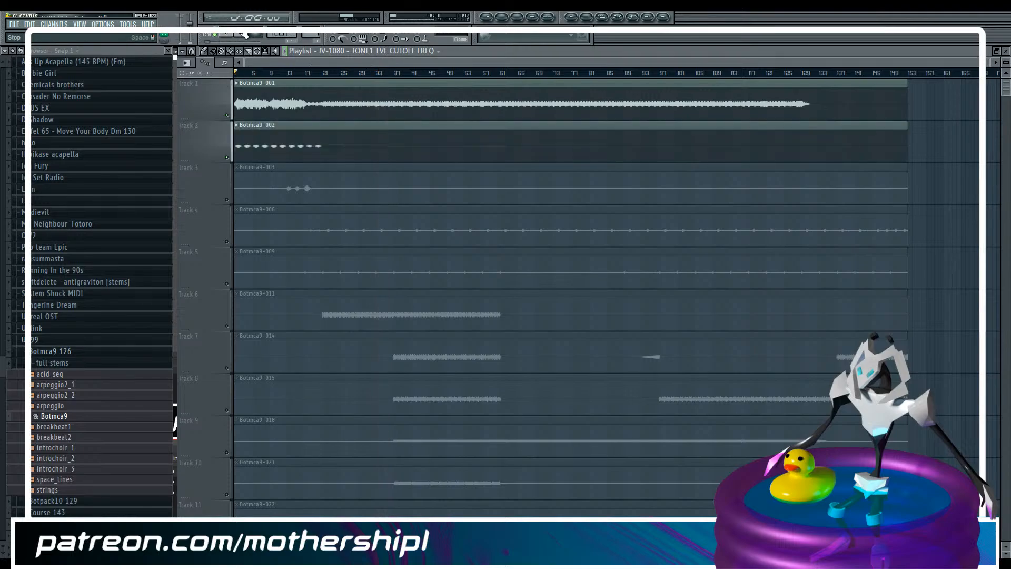
{"action": "left_click", "coordinate": [233, 121]}
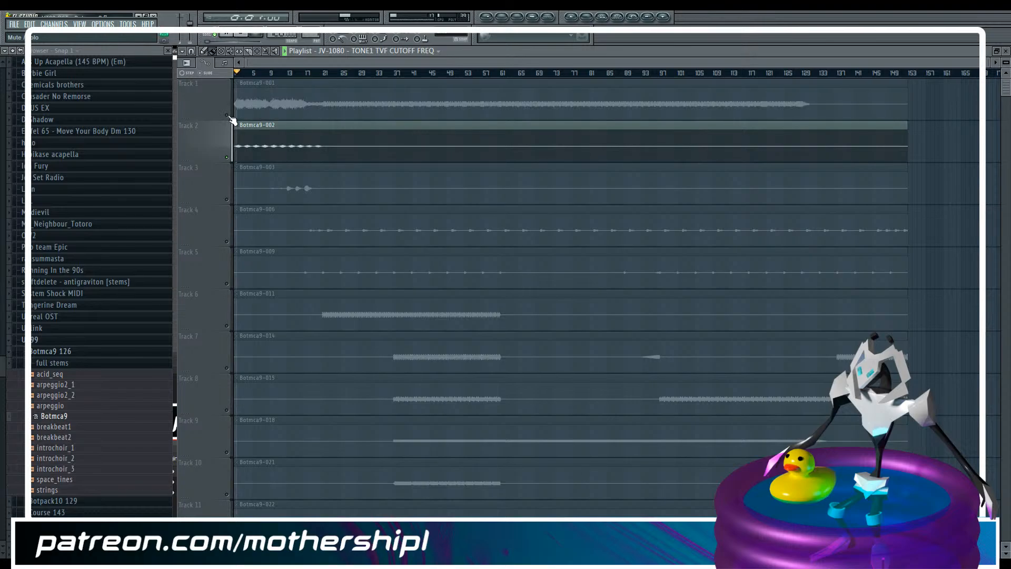
{"action": "key", "text": "F9"}
{"action": "left_click", "coordinate": [248, 338]}
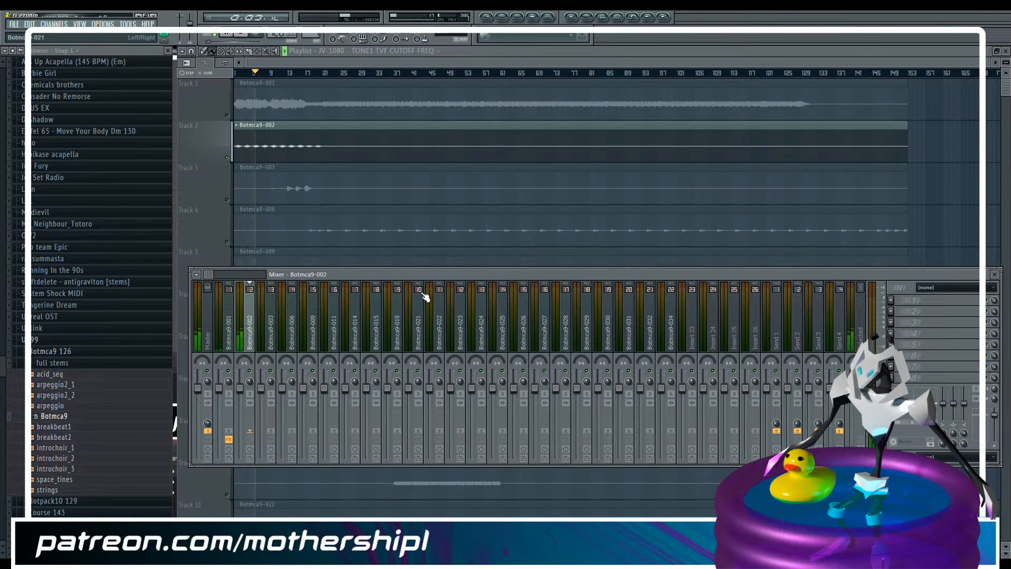
Insert FabFilter Pro-R in the first effect slot of the Send 1 mixer channel
{"action": "left_click", "coordinate": [777, 331]}
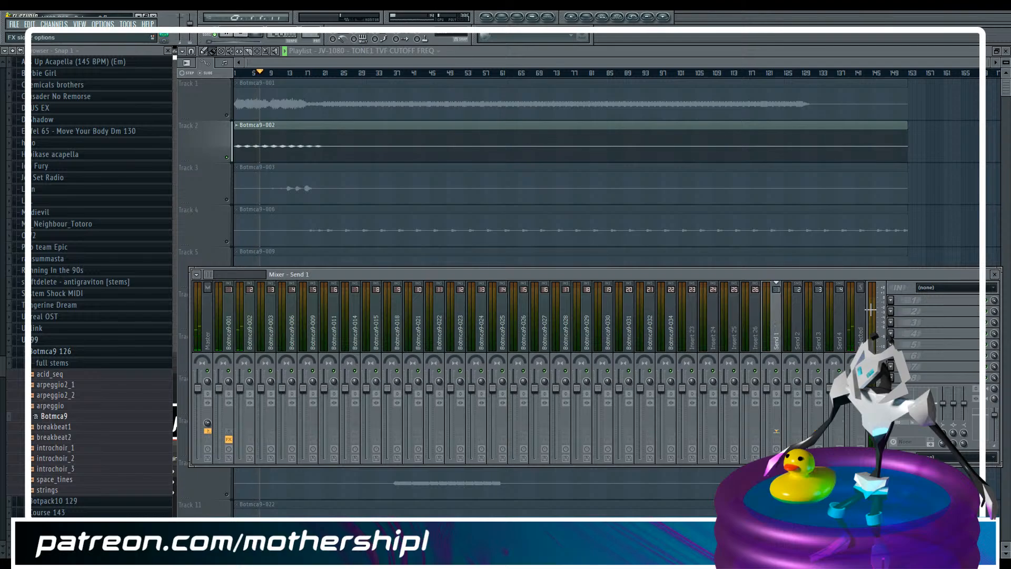
{"action": "left_click", "coordinate": [891, 301]}
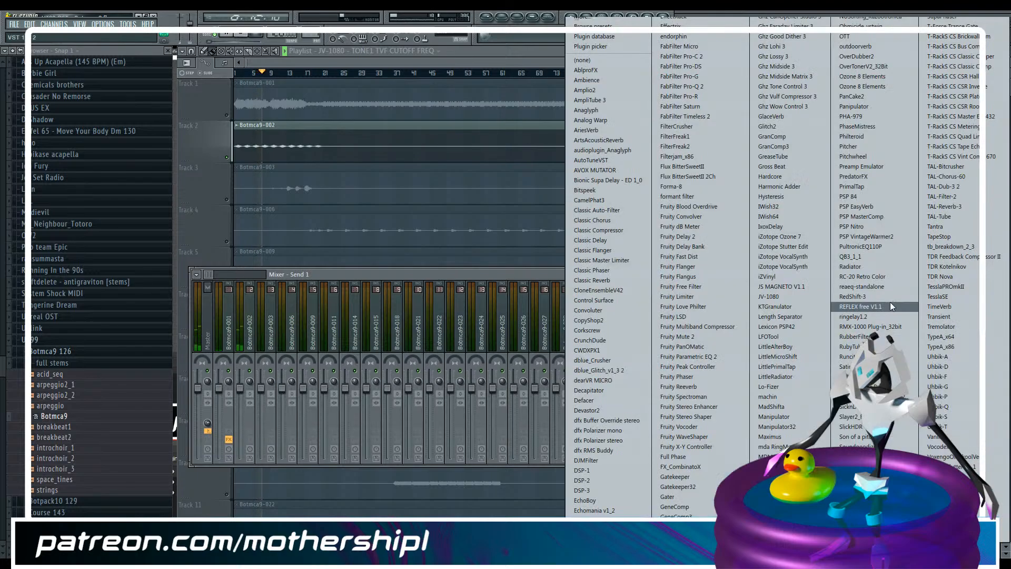
{"action": "left_click", "coordinate": [706, 94]}
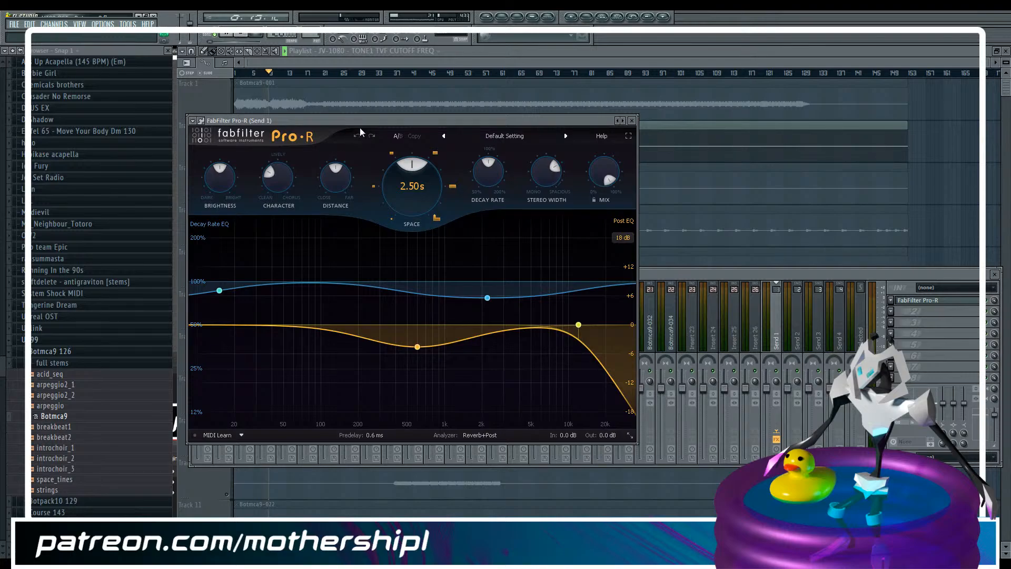
{"action": "left_click_drag", "start_coordinate": [359, 128], "coordinate": [535, 97]}
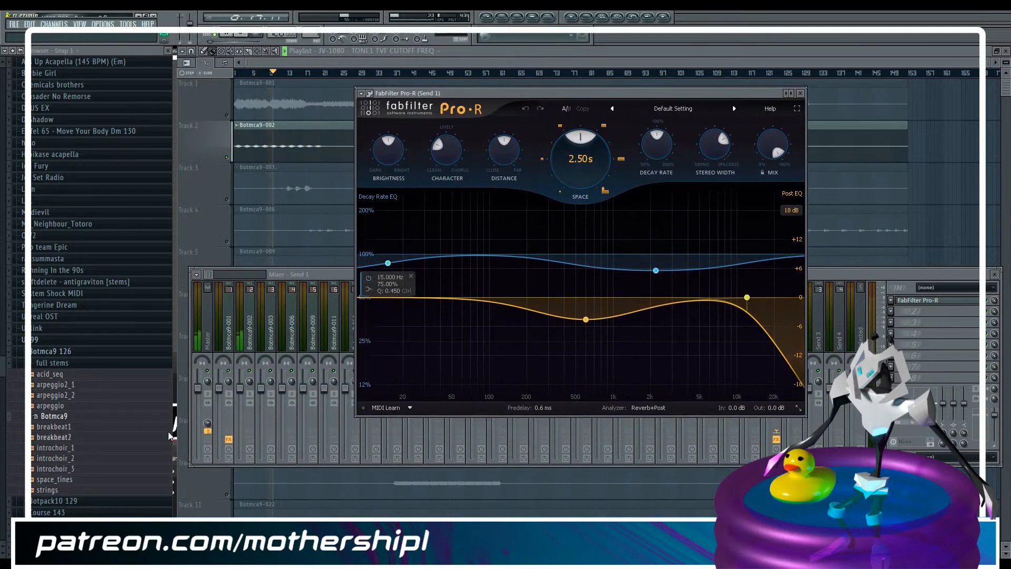
Load the Huge Synth Wash preset from the Very Large category in the Send 1 reverb
{"action": "left_click", "coordinate": [671, 112]}
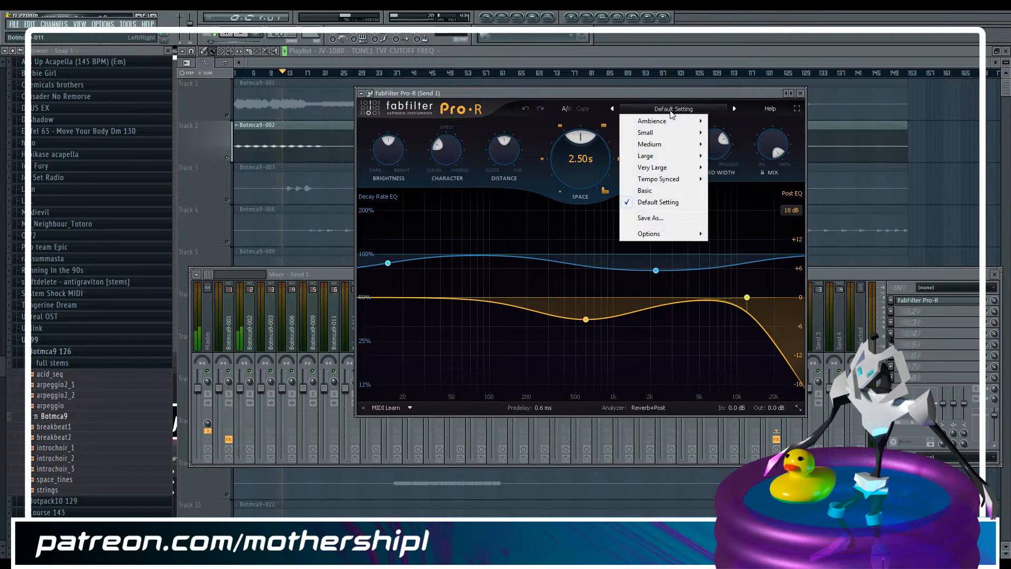
{"action": "mouse_move", "coordinate": [673, 168]}
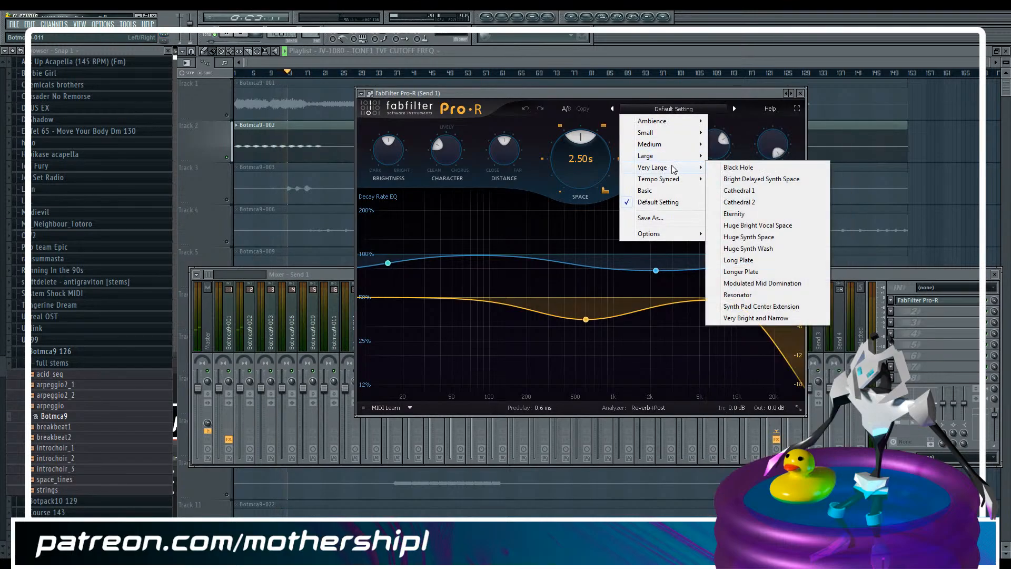
{"action": "left_click", "coordinate": [775, 248]}
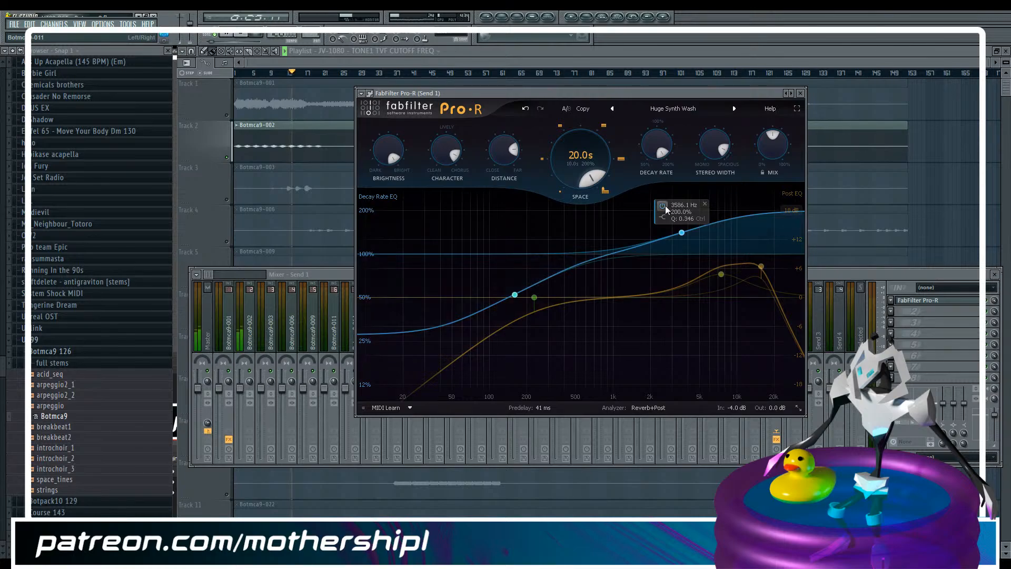
Disable all Decay Rate EQ and Post EQ bands in the Send 1 reverb and turn its mix fully up
{"action": "left_click", "coordinate": [702, 247]}
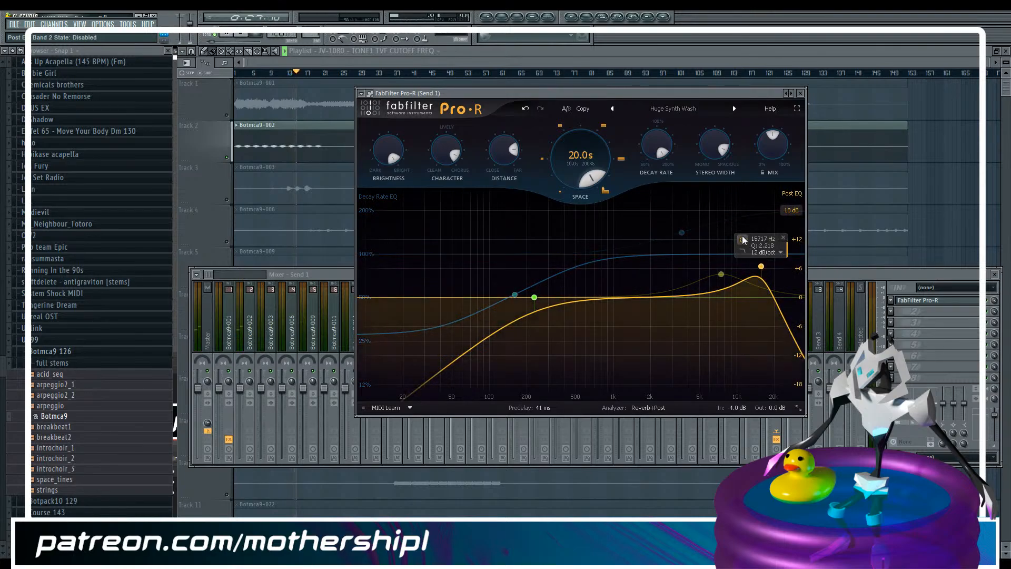
{"action": "left_click", "coordinate": [743, 239]}
{"action": "left_click_drag", "start_coordinate": [773, 138], "coordinate": [790, 211]}
{"action": "left_click", "coordinate": [497, 311]}
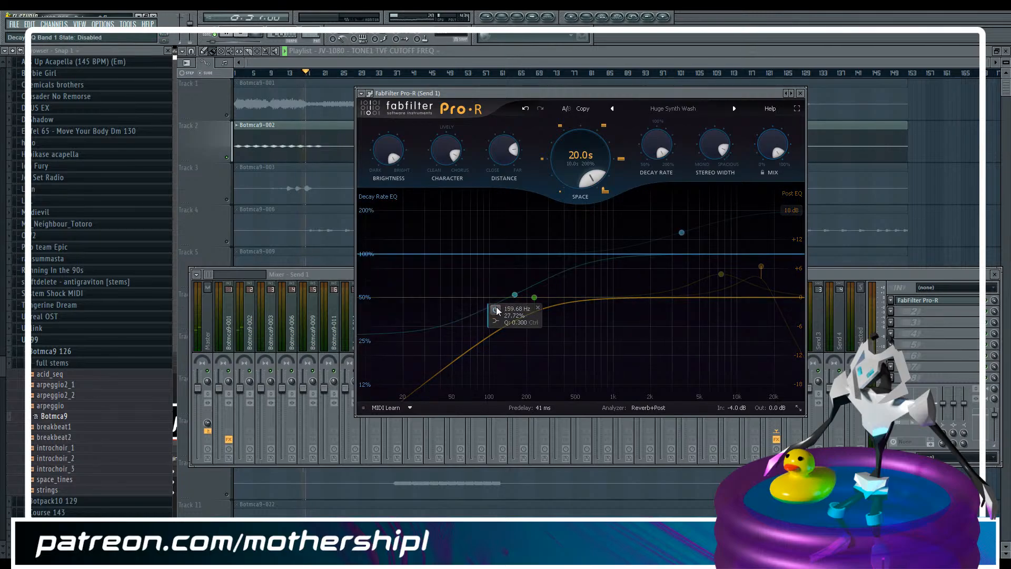
{"action": "left_click", "coordinate": [517, 280]}
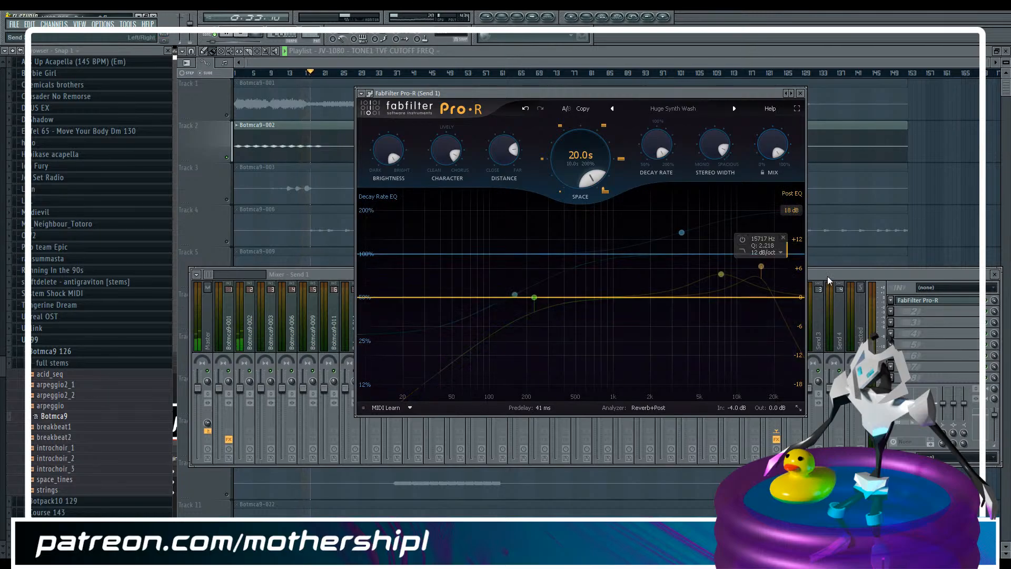
Close the reverb window and, with playback restarted, route Botmca9-002 to Send 1 and adjust its send level
{"action": "left_click", "coordinate": [801, 93]}
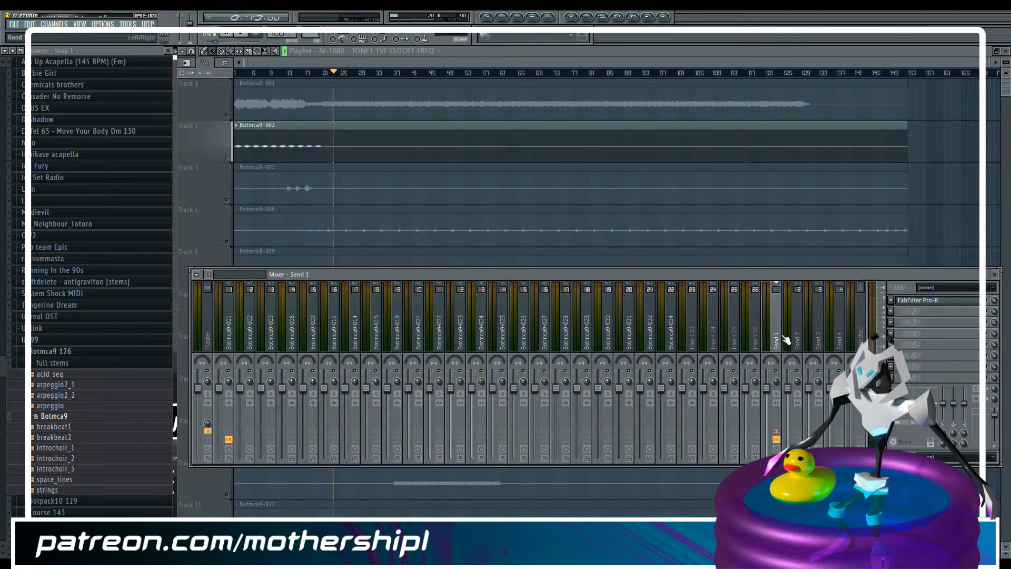
{"action": "left_click", "coordinate": [255, 340]}
{"action": "left_click", "coordinate": [236, 34]}
{"action": "left_click", "coordinate": [236, 34]}
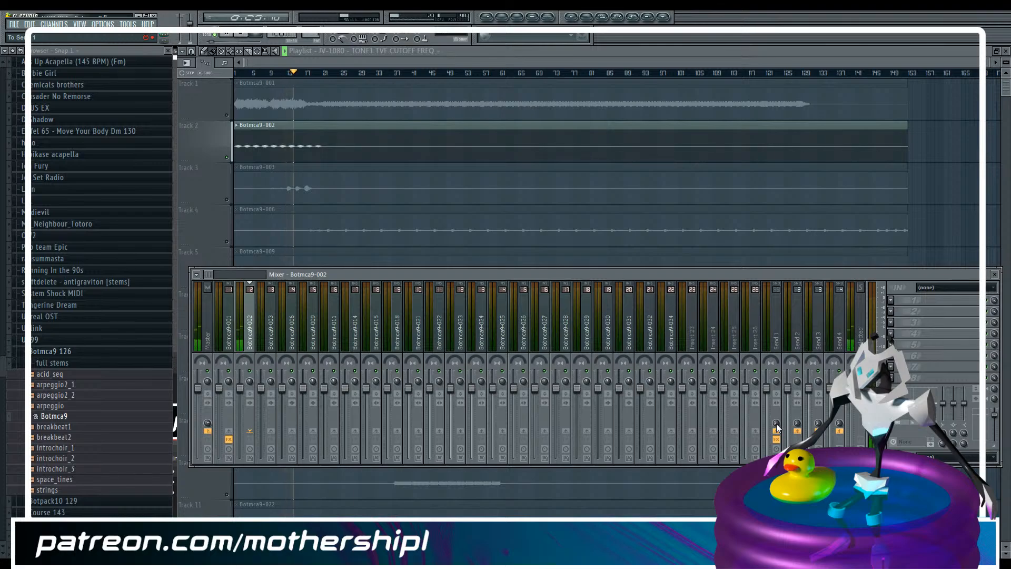
{"action": "mouse_move", "coordinate": [777, 424]}
{"action": "left_mouse_down"}
{"action": "mouse_move", "coordinate": [776, 399]}
{"action": "mouse_move", "coordinate": [778, 421]}
{"action": "left_mouse_up"}
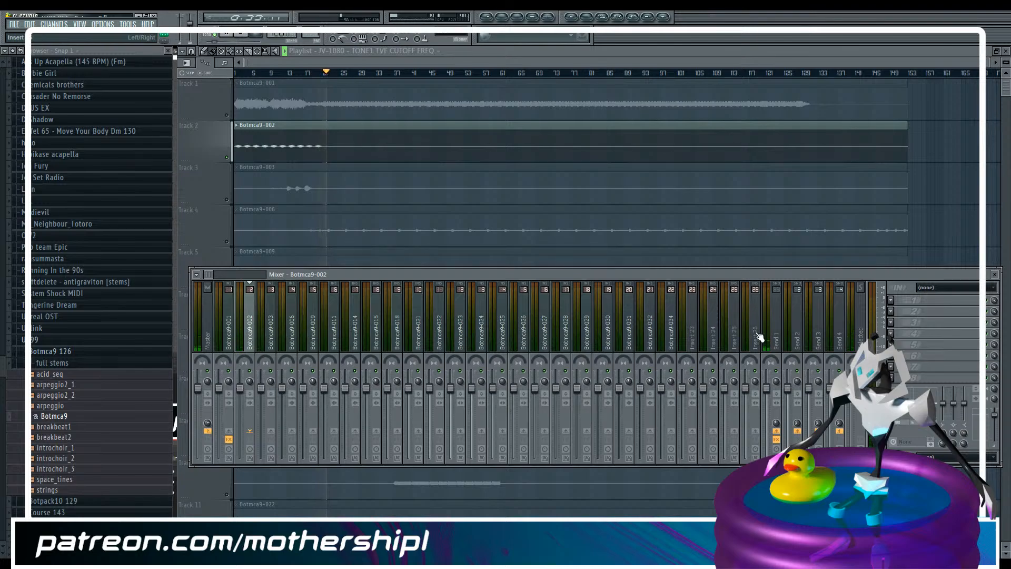
Stop playback and rename the Send 1 mixer channel to RREVERB SEND
{"action": "left_click", "coordinate": [778, 339]}
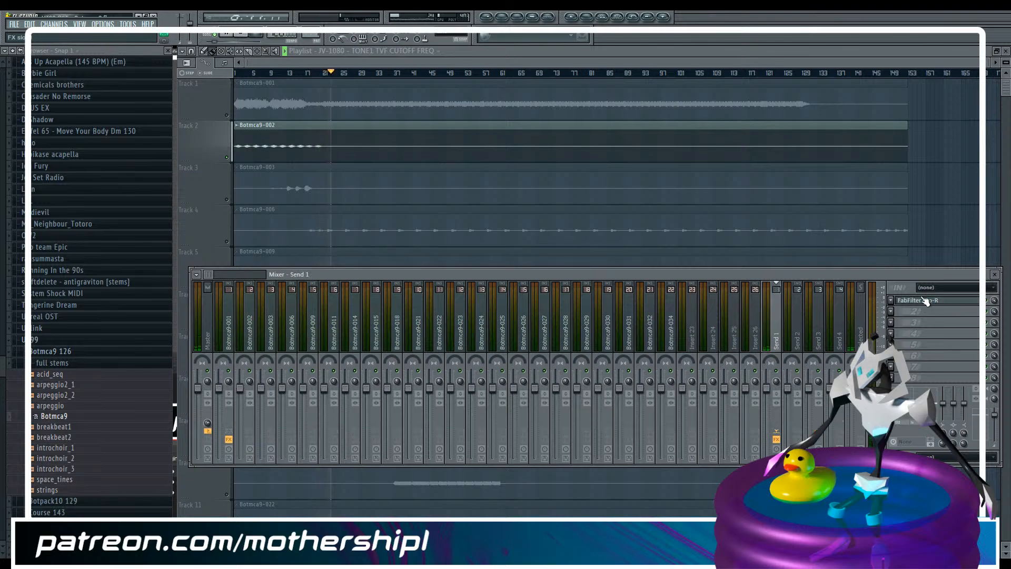
{"action": "key", "text": "space"}
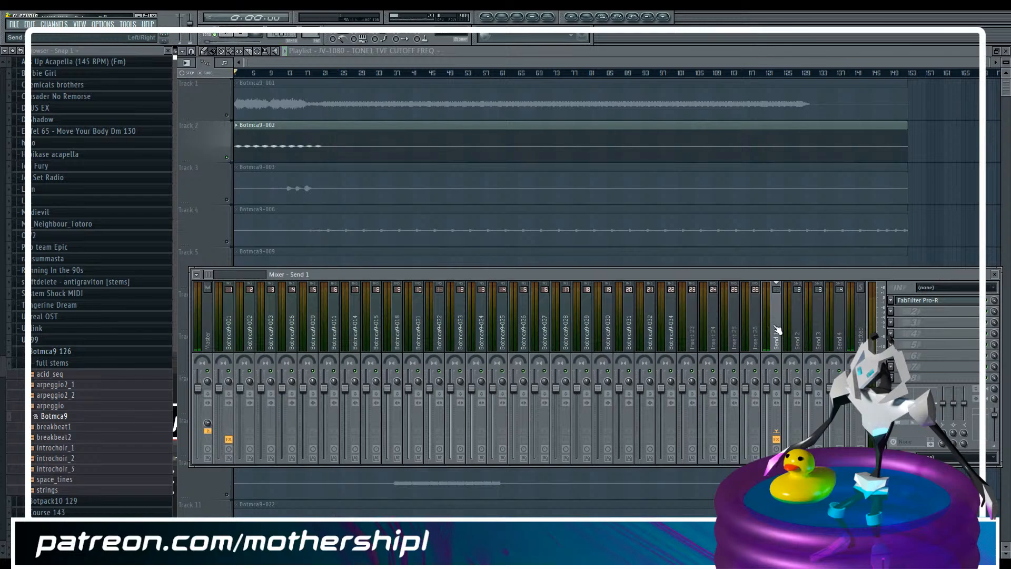
{"action": "double_click", "coordinate": [778, 329]}
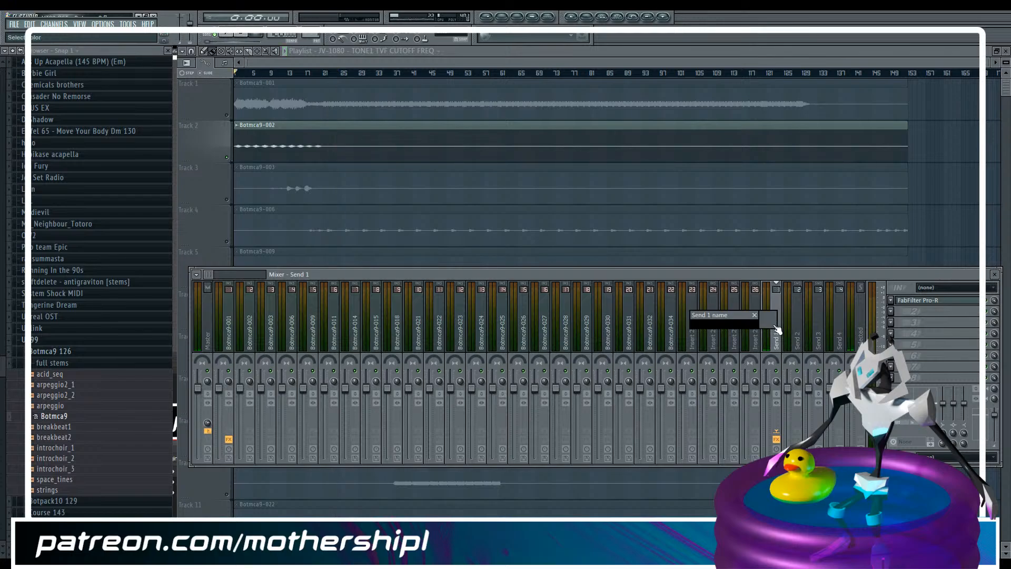
{"action": "type", "text": "RREVERB SEND"}
{"action": "key", "text": "Return"}
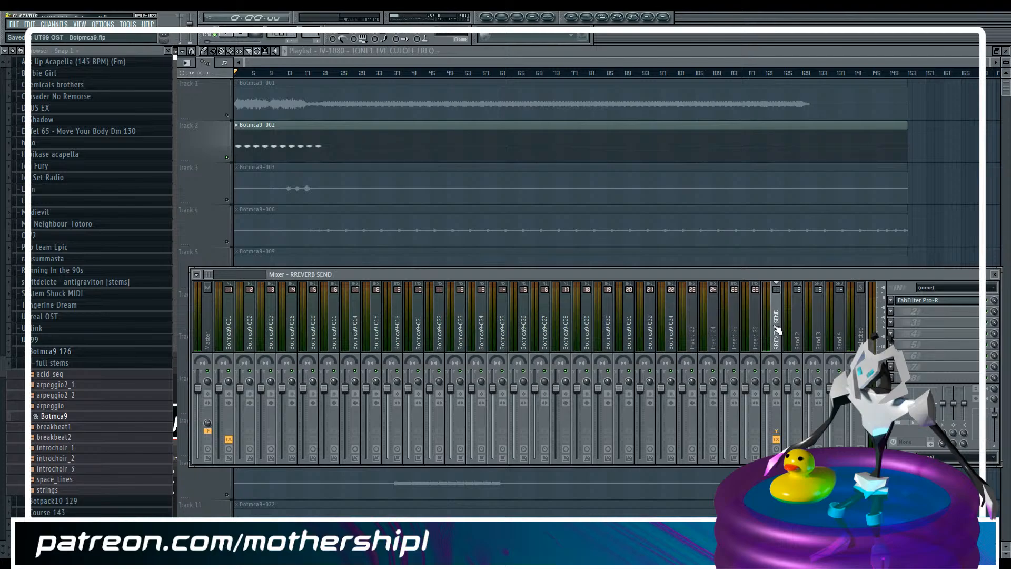
Insert Fruity Parametric EQ 2 in the first effect slot of the Botmca9-002 mixer channel
{"action": "key", "text": "F9"}
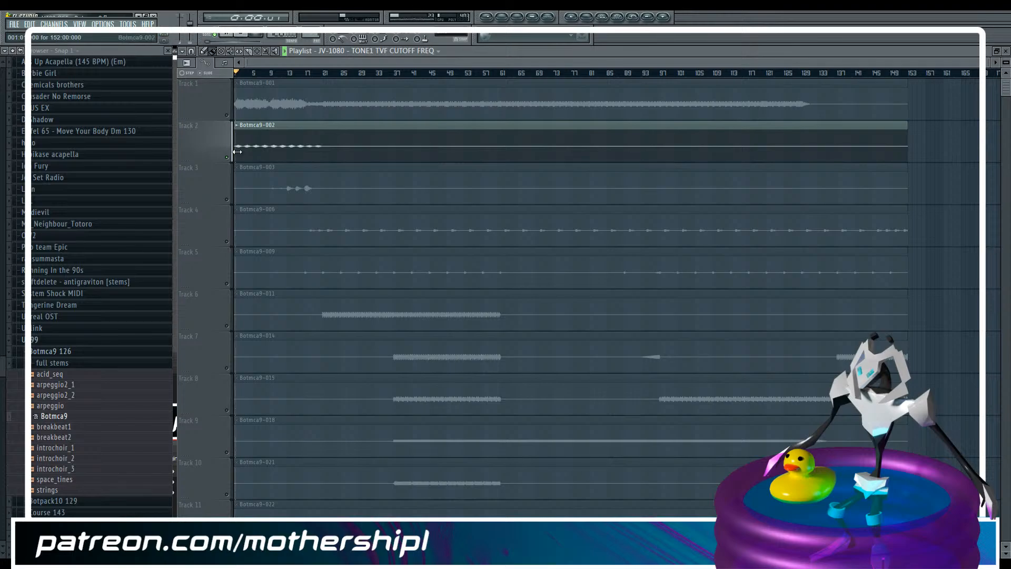
{"action": "key", "text": "F9"}
{"action": "left_click", "coordinate": [252, 333]}
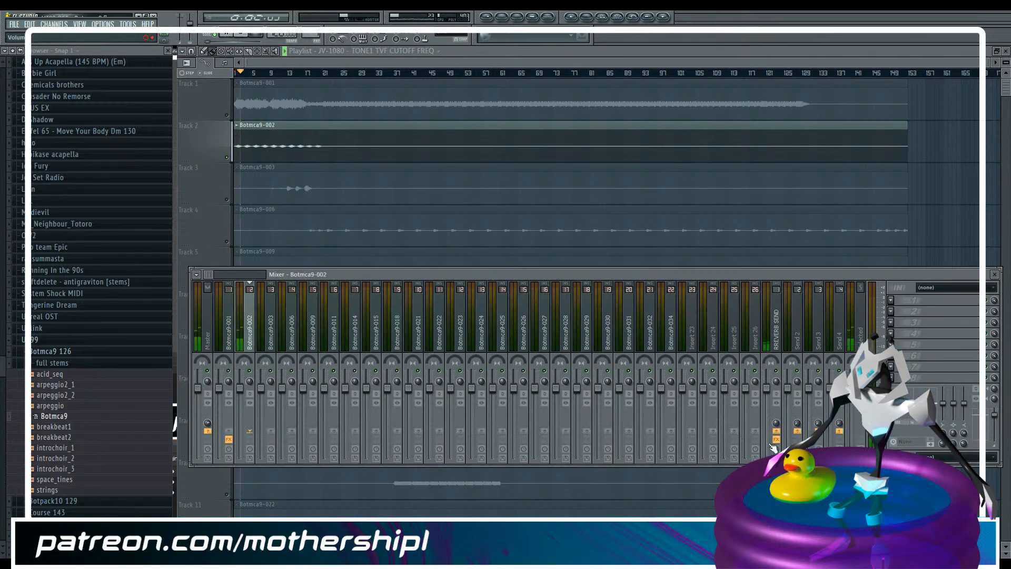
{"action": "left_click", "coordinate": [891, 300]}
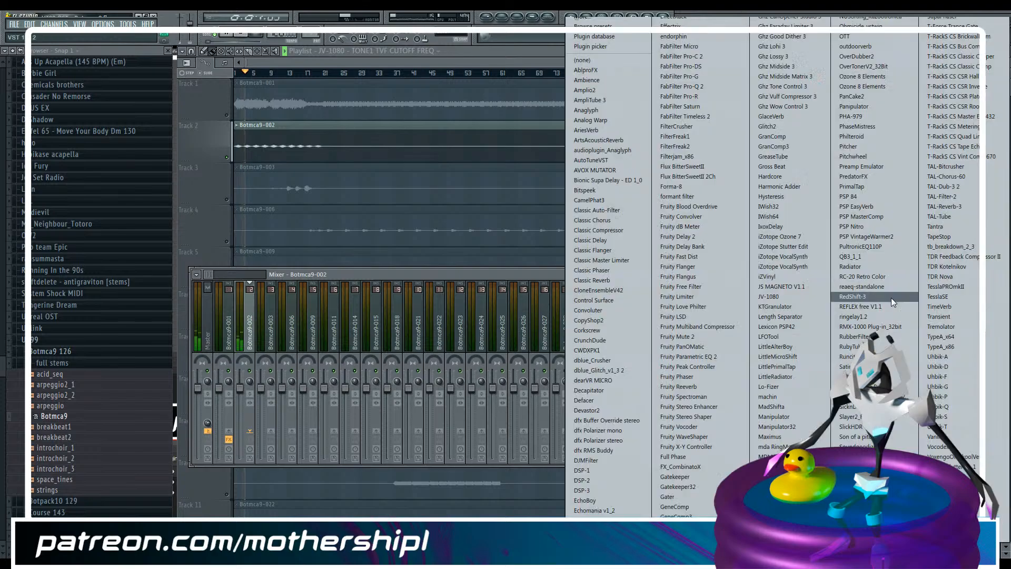
{"action": "left_click", "coordinate": [688, 360]}
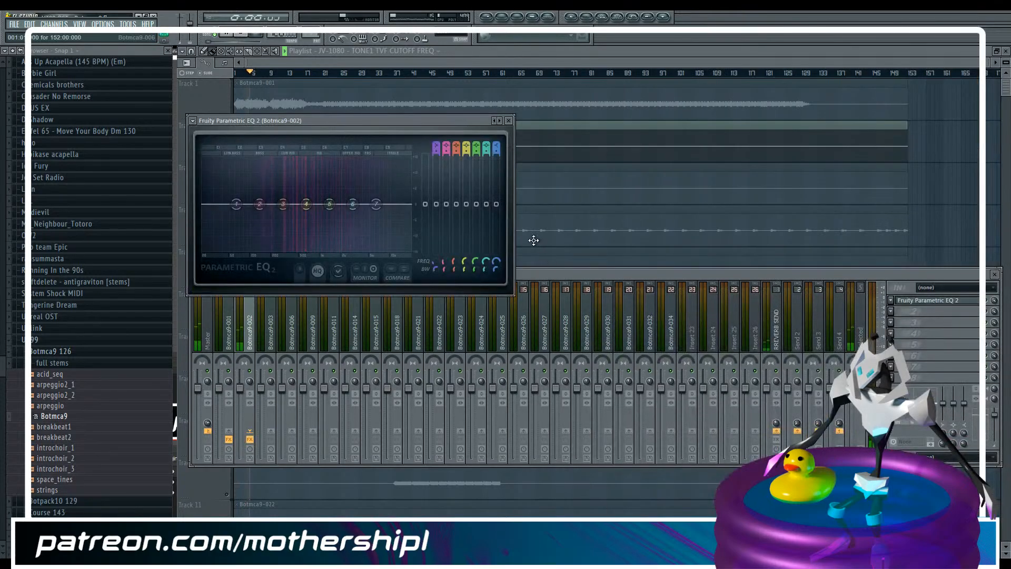
Turn band 1 of the Botmca9-002 EQ into a steep low cut and move its cutoff up between bands 2 and 3
{"action": "key", "text": "space"}
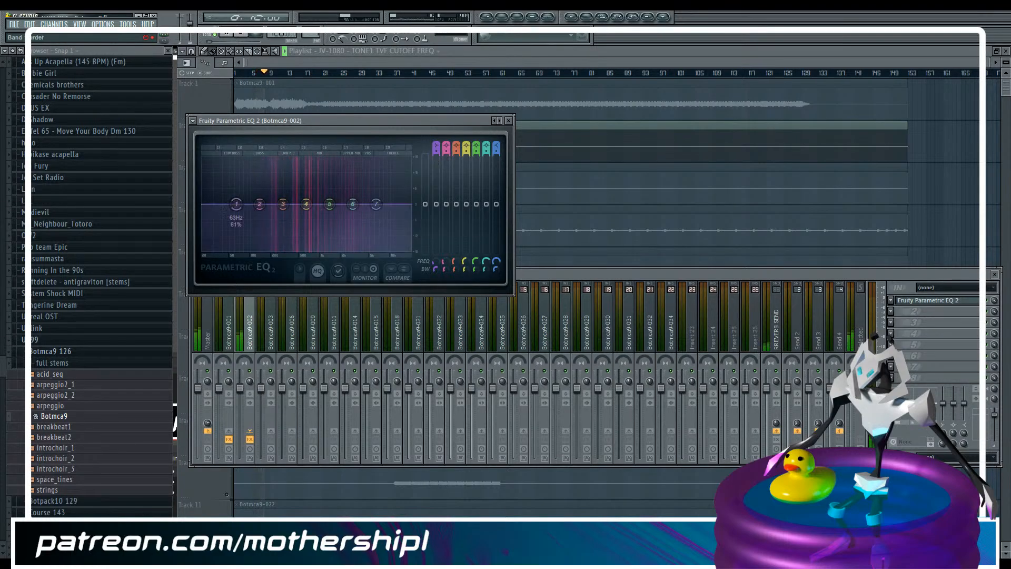
{"action": "left_click_drag", "start_coordinate": [442, 207], "coordinate": [438, 257]}
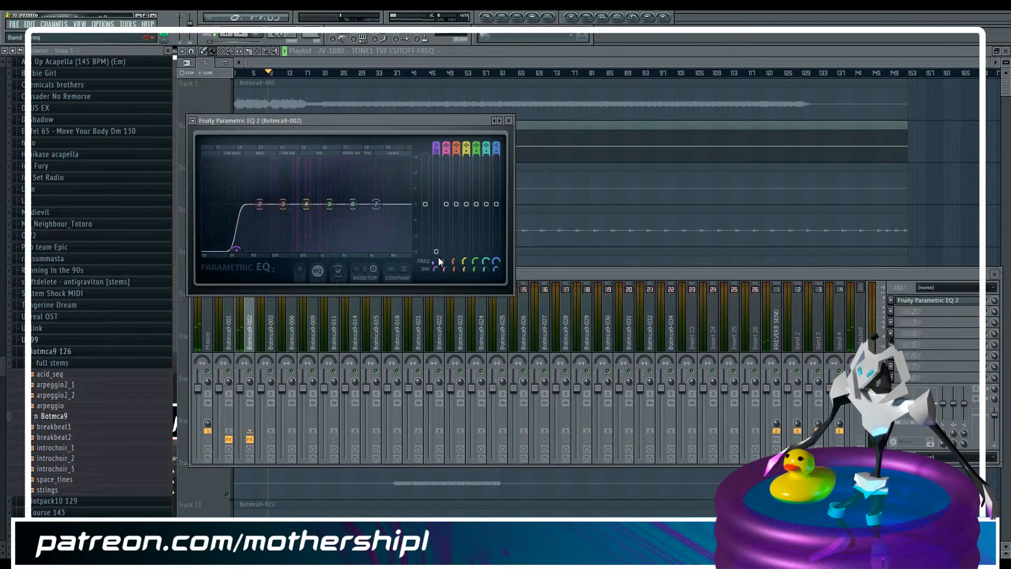
{"action": "mouse_move", "coordinate": [254, 248]}
{"action": "left_mouse_down"}
{"action": "mouse_move", "coordinate": [285, 247]}
{"action": "mouse_move", "coordinate": [219, 248]}
{"action": "mouse_move", "coordinate": [272, 247]}
{"action": "left_mouse_up"}
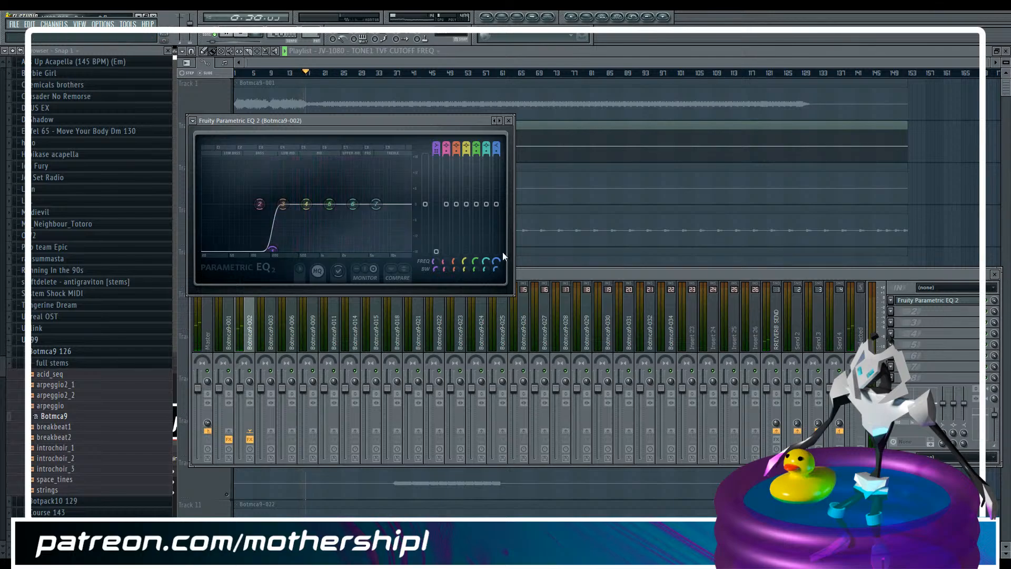
Turn band 7 of the Botmca9-002 EQ into a lowered high shelf that gently rolls off the highs, fine-tuning it during playback
{"action": "left_click_drag", "start_coordinate": [497, 260], "coordinate": [500, 165]}
{"action": "left_click_drag", "start_coordinate": [500, 203], "coordinate": [501, 252]}
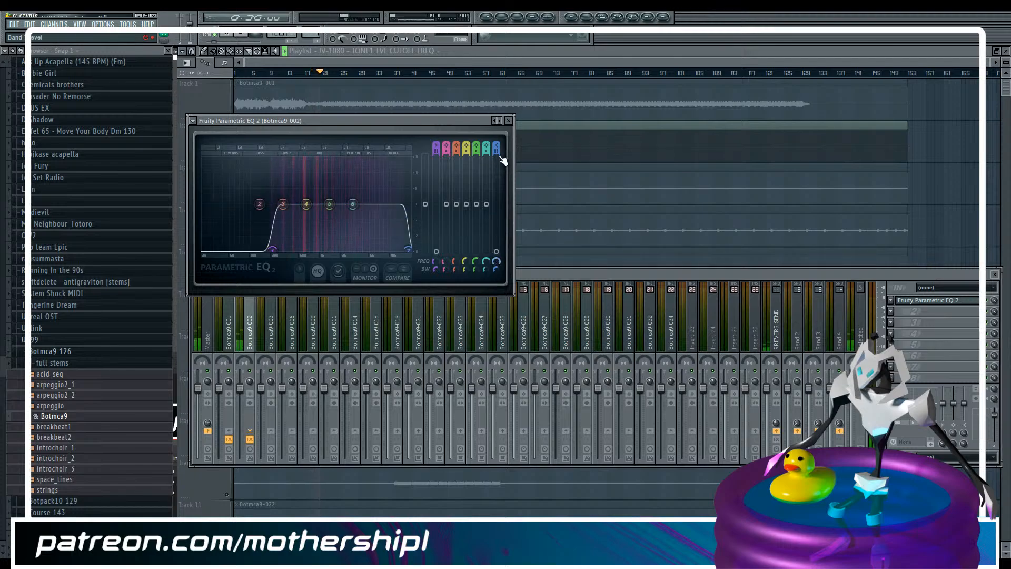
{"action": "left_click_drag", "start_coordinate": [497, 152], "coordinate": [497, 166]}
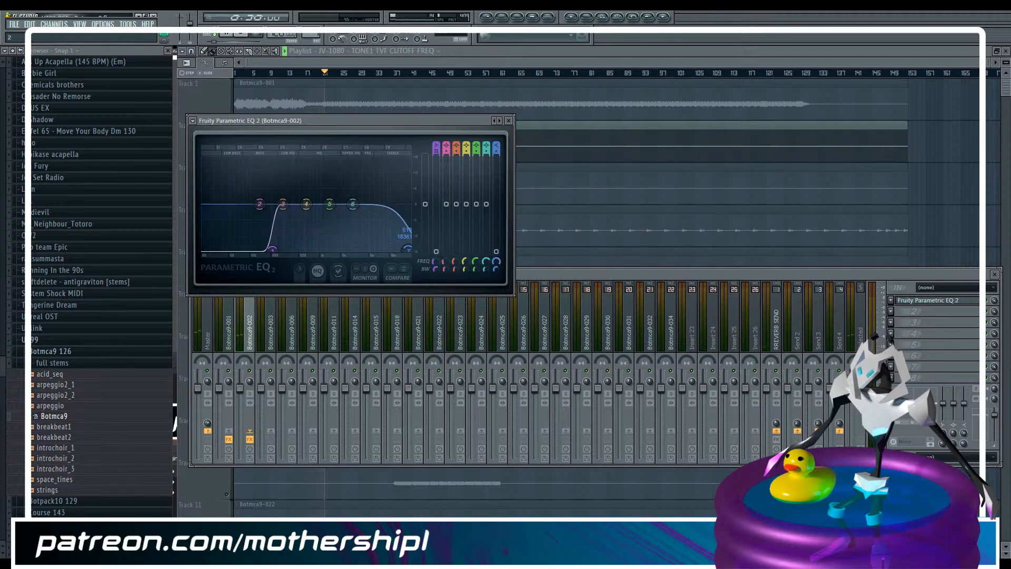
{"action": "left_click_drag", "start_coordinate": [496, 262], "coordinate": [496, 267]}
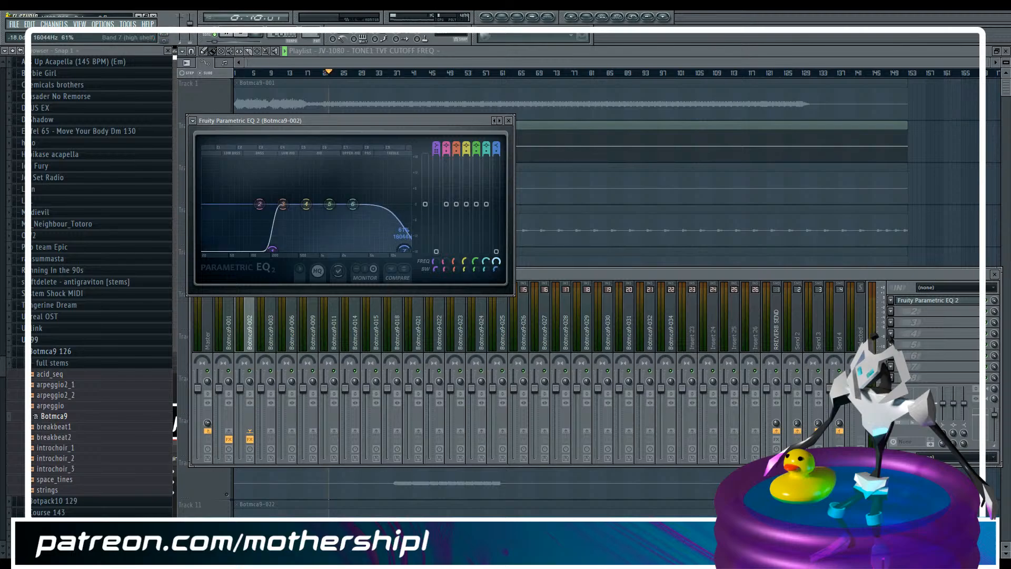
{"action": "key", "text": "space"}
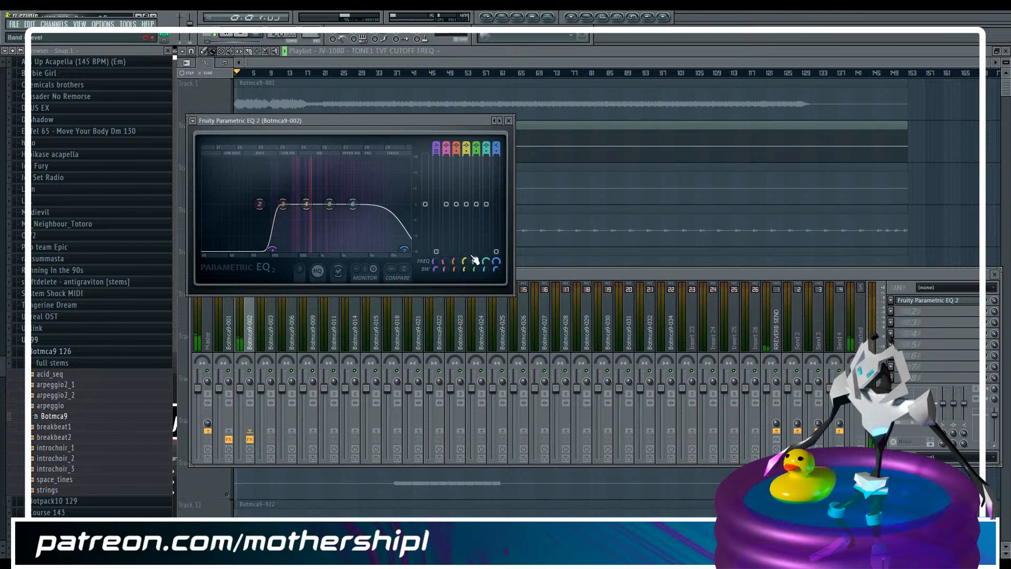
{"action": "mouse_move", "coordinate": [496, 262]}
{"action": "left_mouse_down"}
{"action": "mouse_move", "coordinate": [496, 233]}
{"action": "mouse_move", "coordinate": [497, 265]}
{"action": "left_mouse_up"}
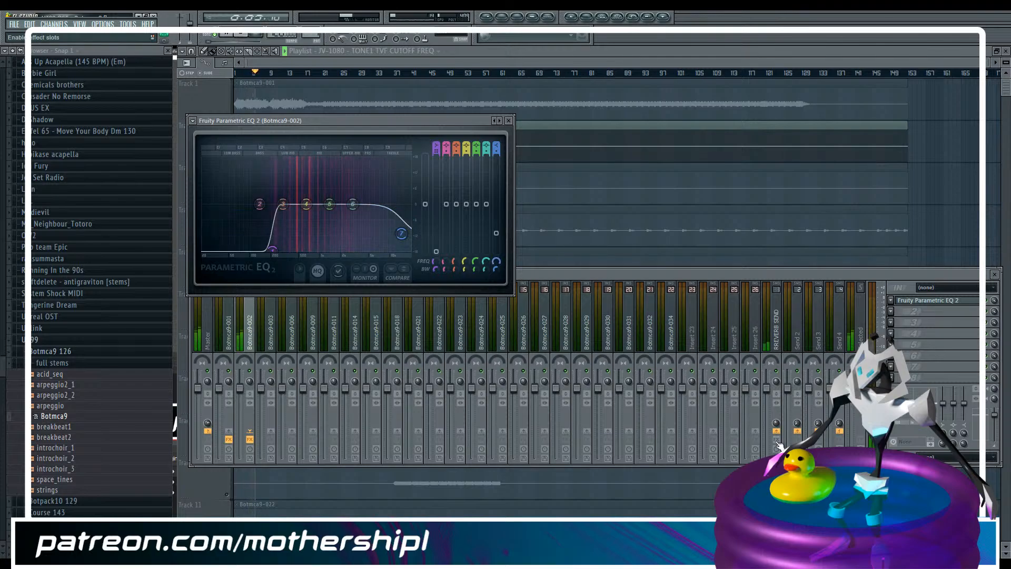
Stop playback, insert PSP 84 in the second effect slot of the Botmca9-002 mixer channel and load its Transmitter preset
{"action": "left_click", "coordinate": [252, 335]}
{"action": "key", "text": "space"}
{"action": "left_click", "coordinate": [900, 311]}
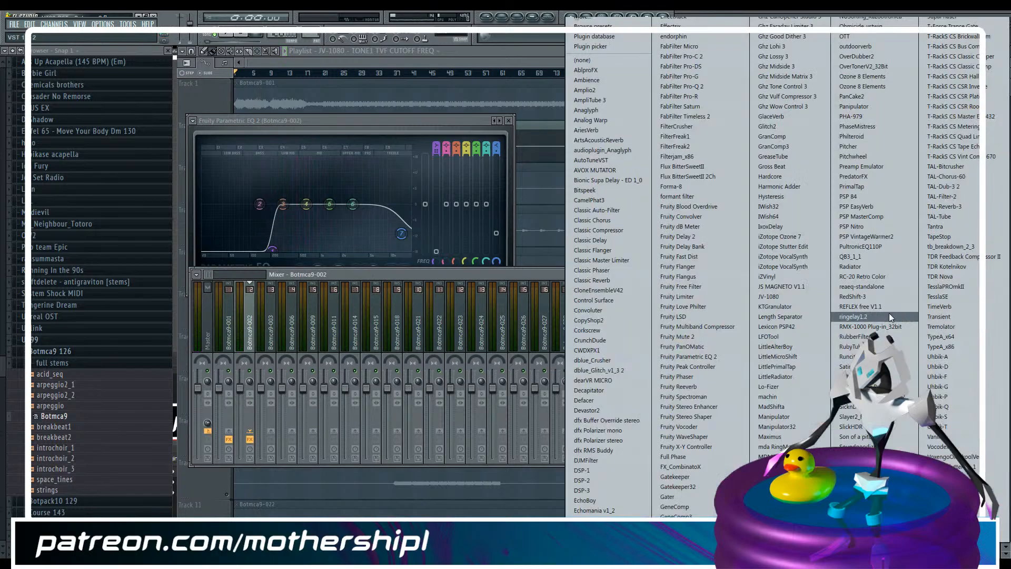
{"action": "left_click", "coordinate": [881, 197]}
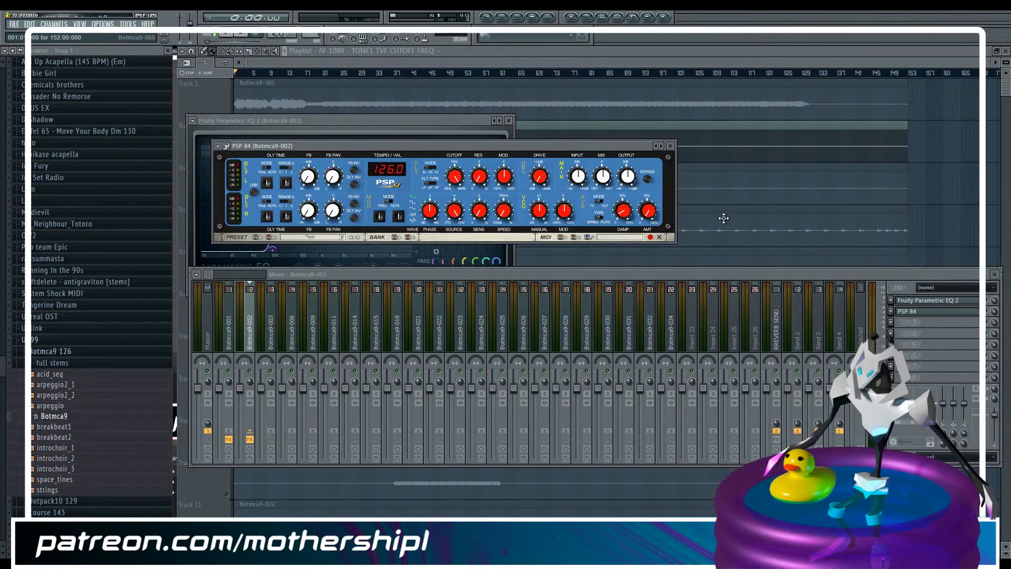
{"action": "left_click", "coordinate": [343, 237]}
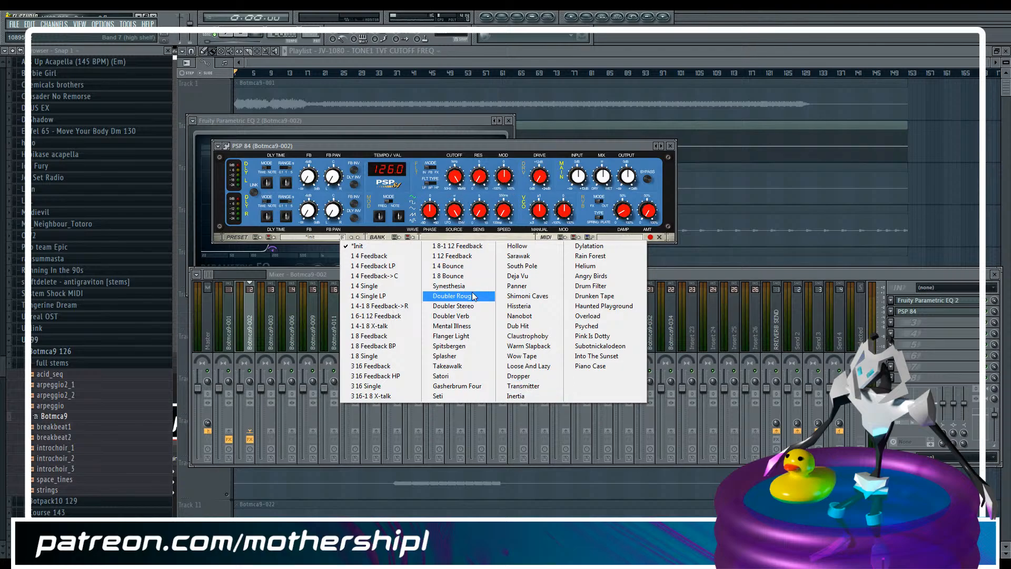
{"action": "left_click", "coordinate": [530, 389]}
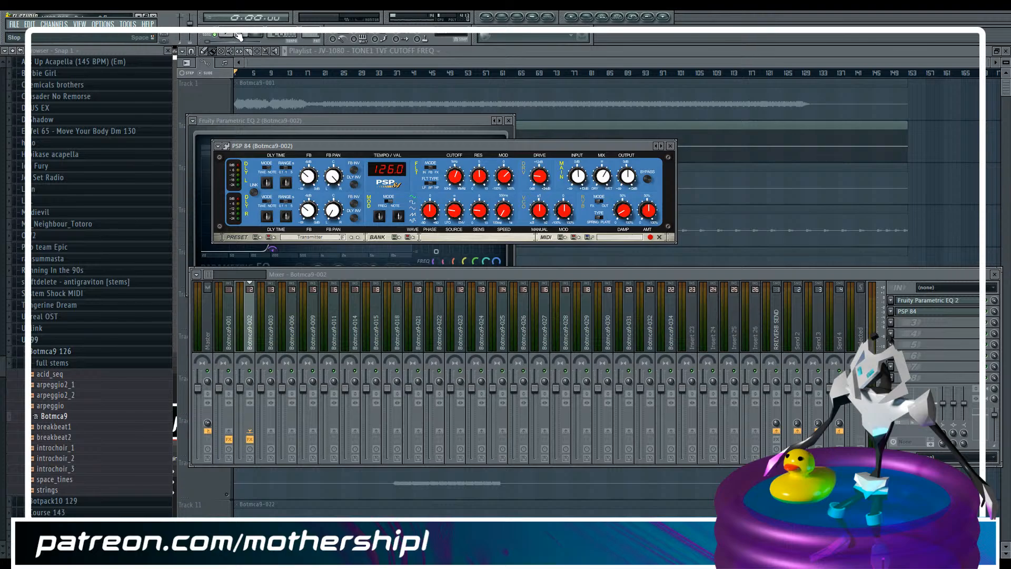
Play the song, adjust the filter cutoff of the PSP 84 on Botmca9-002 by ear, and stop playback
{"action": "left_click", "coordinate": [283, 62]}
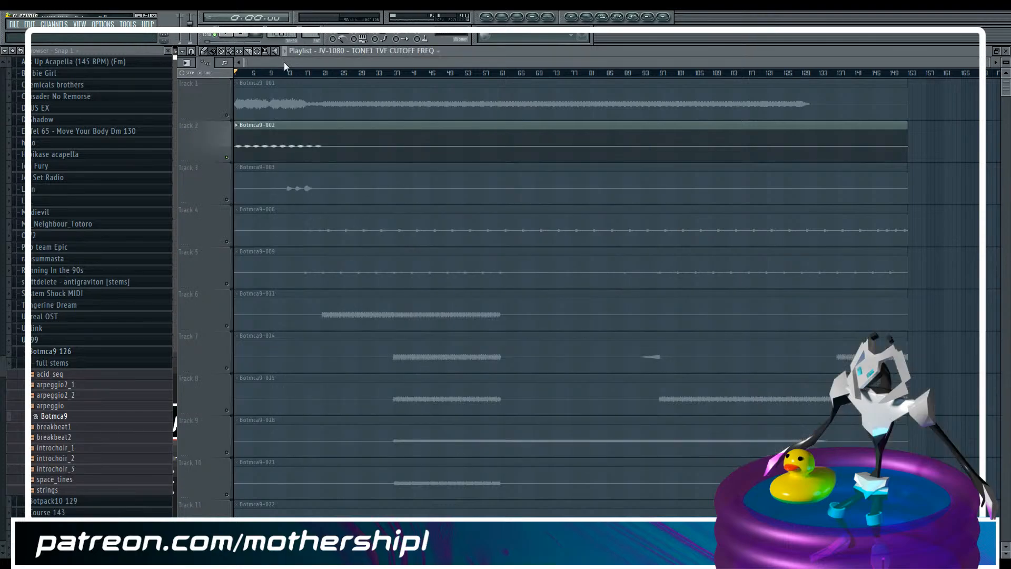
{"action": "key", "text": "space"}
{"action": "key", "text": "F9"}
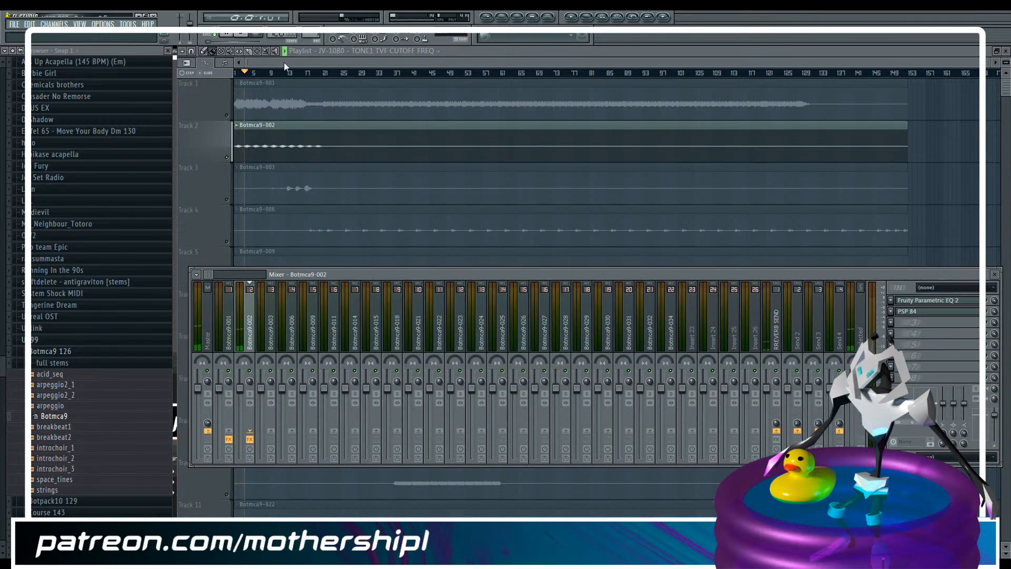
{"action": "double_click", "coordinate": [923, 316]}
{"action": "left_click", "coordinate": [923, 316]}
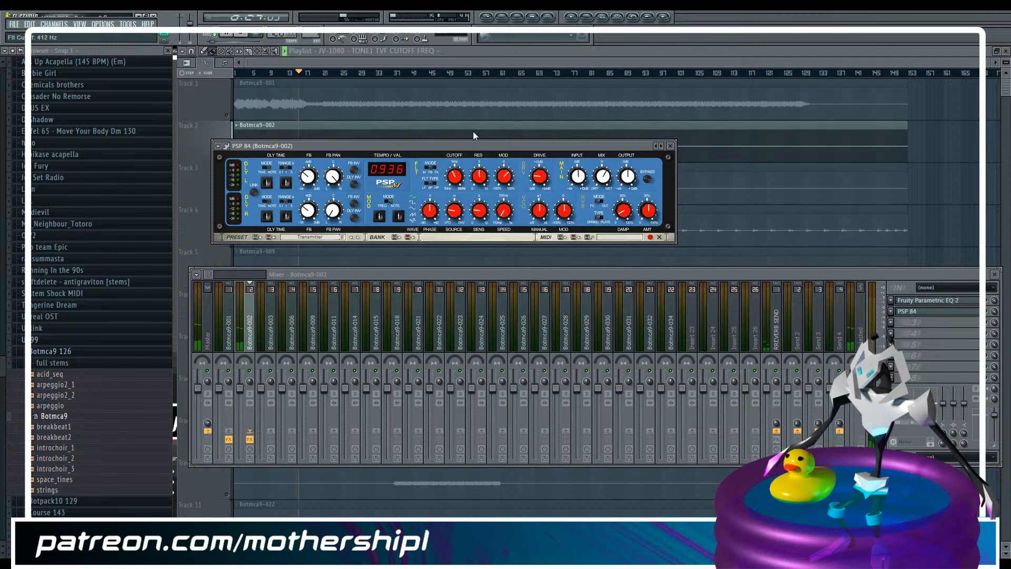
{"action": "left_click", "coordinate": [470, 53]}
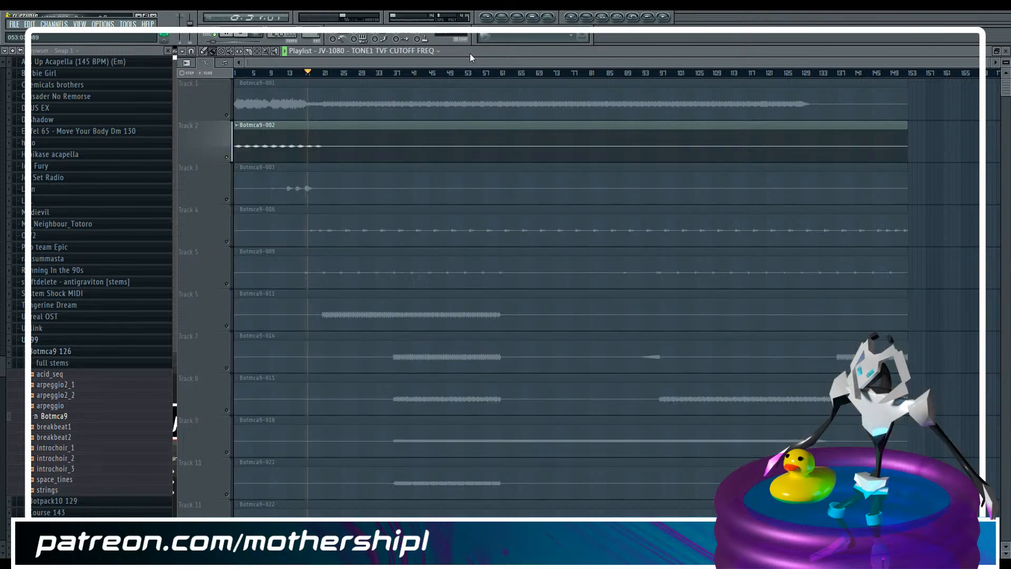
{"action": "key", "text": "space"}
Move all playlist clips from Botmca9-003 downward by one track to leave Track 3 empty under Botmca9-002
{"action": "mouse_move", "coordinate": [991, 63]}
{"action": "left_mouse_down"}
{"action": "mouse_move", "coordinate": [759, 76]}
{"action": "mouse_move", "coordinate": [1006, 63]}
{"action": "left_mouse_up"}
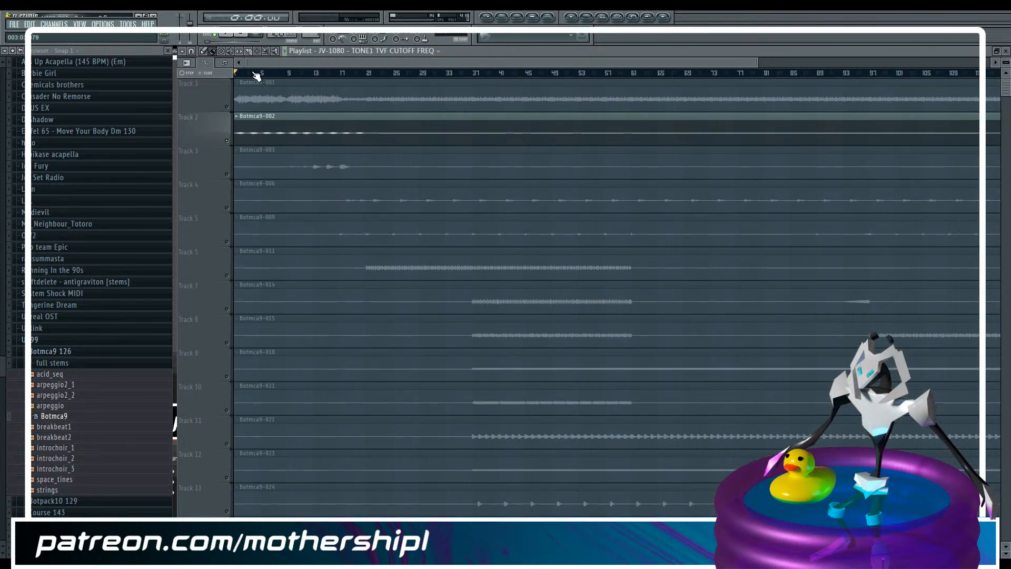
{"action": "double_click", "coordinate": [218, 164]}
{"action": "scroll", "coordinate": [220, 181], "scroll_direction": "down", "scroll_amount": 5}
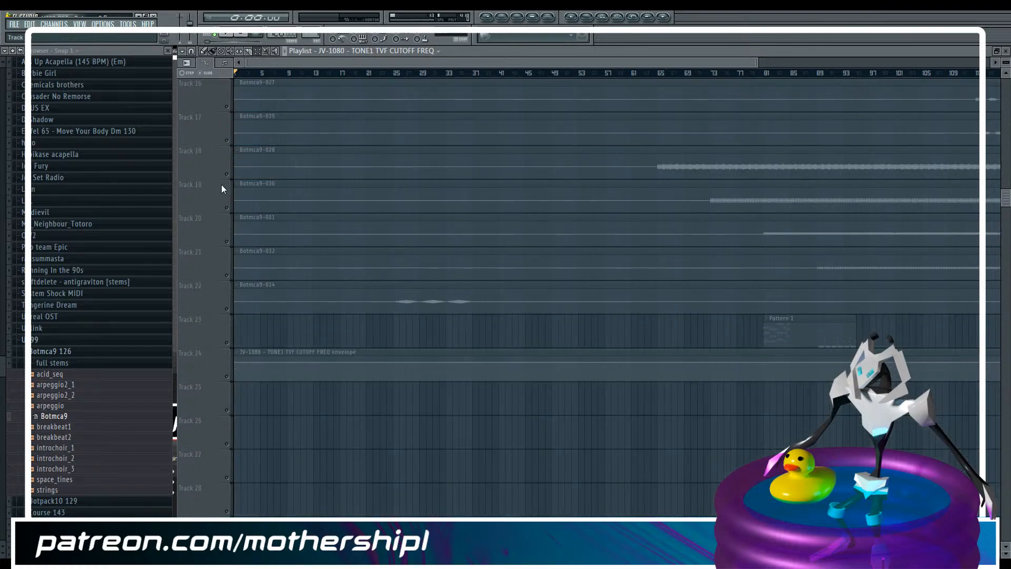
{"action": "middle_click", "coordinate": [213, 237]}
{"action": "key", "text": "Escape"}
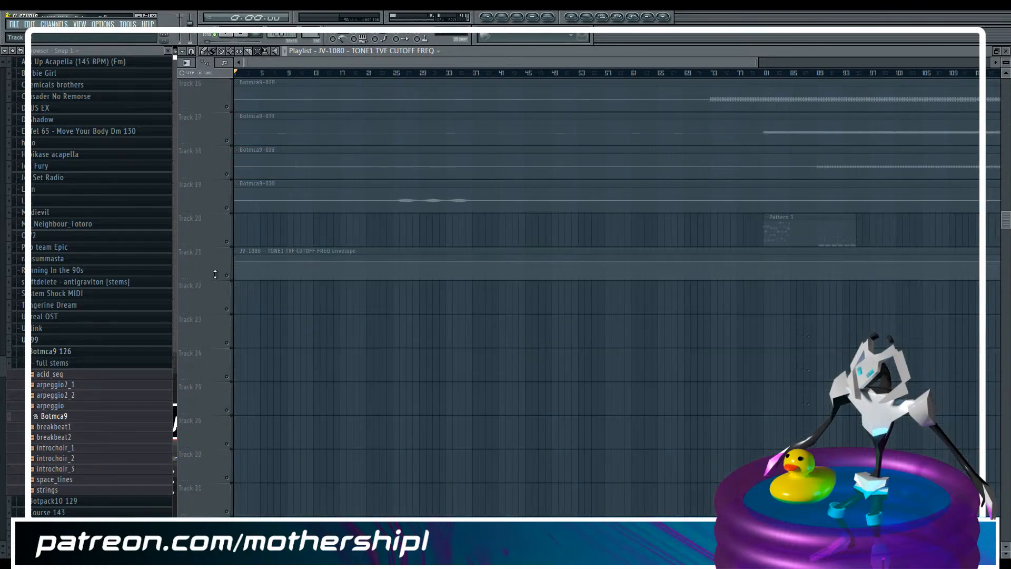
{"action": "left_click_drag", "start_coordinate": [278, 14], "coordinate": [262, 170]}
{"action": "key", "text": "shift+Down"}
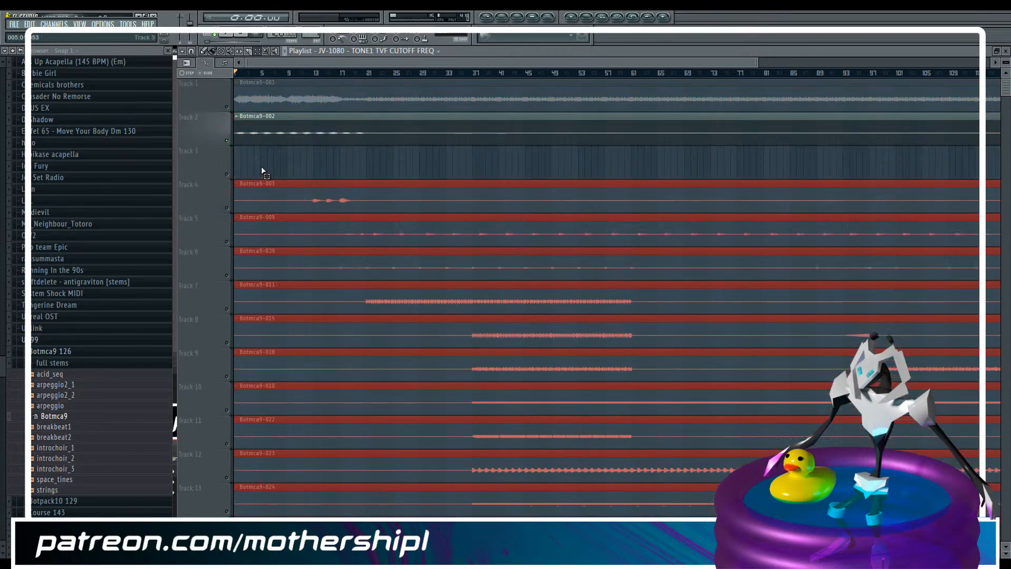
{"action": "key", "text": "shift+Down"}
Select the playlist time range from bar 1 to bar 21 and create an automation clip for the PSP 84 filter cutoff
{"action": "left_click_drag", "start_coordinate": [755, 62], "coordinate": [429, 62]}
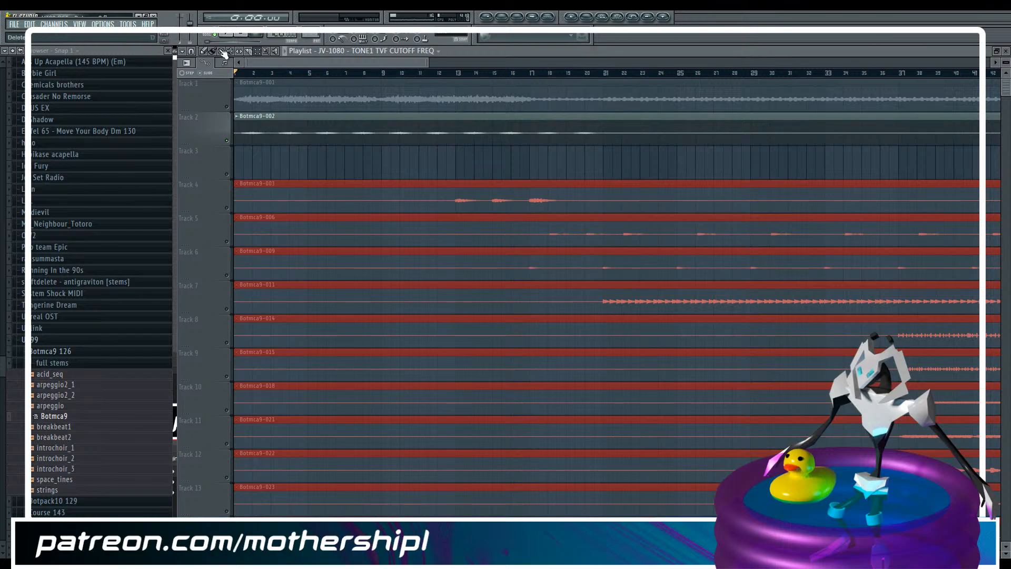
{"action": "left_click_drag", "start_coordinate": [242, 77], "coordinate": [605, 82]}
{"action": "key", "text": "F9"}
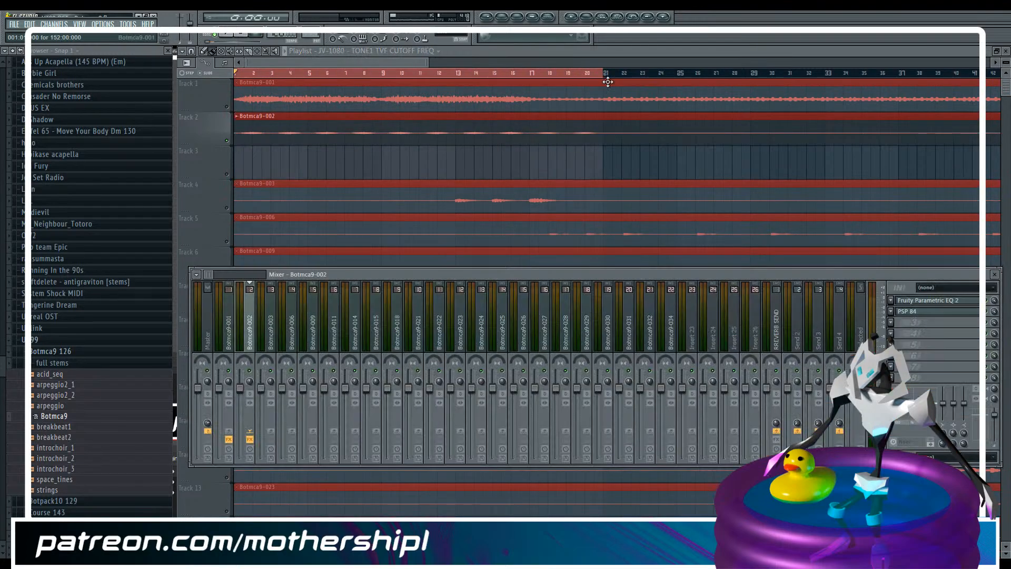
{"action": "left_click", "coordinate": [920, 312]}
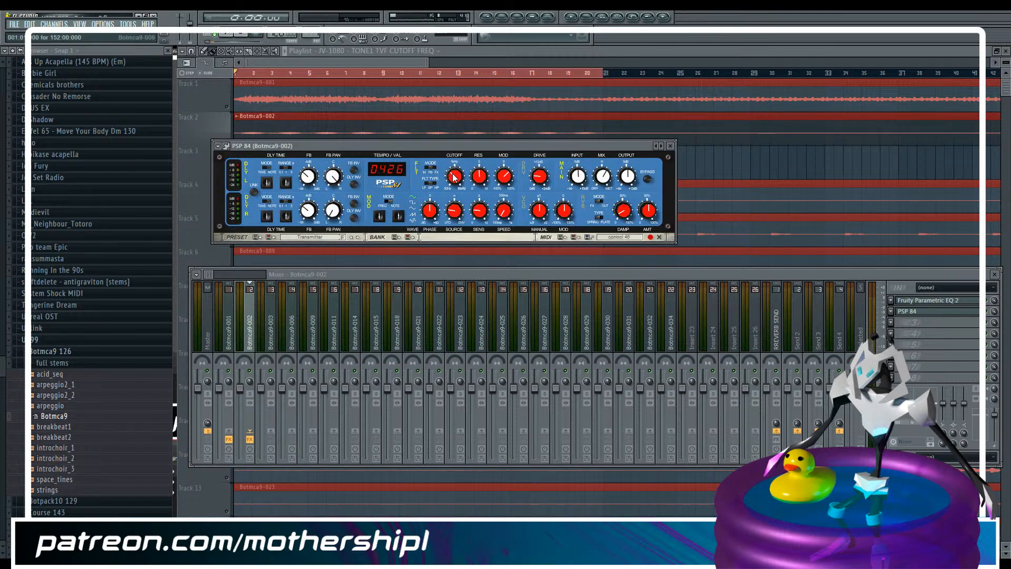
{"action": "left_click", "coordinate": [128, 24]}
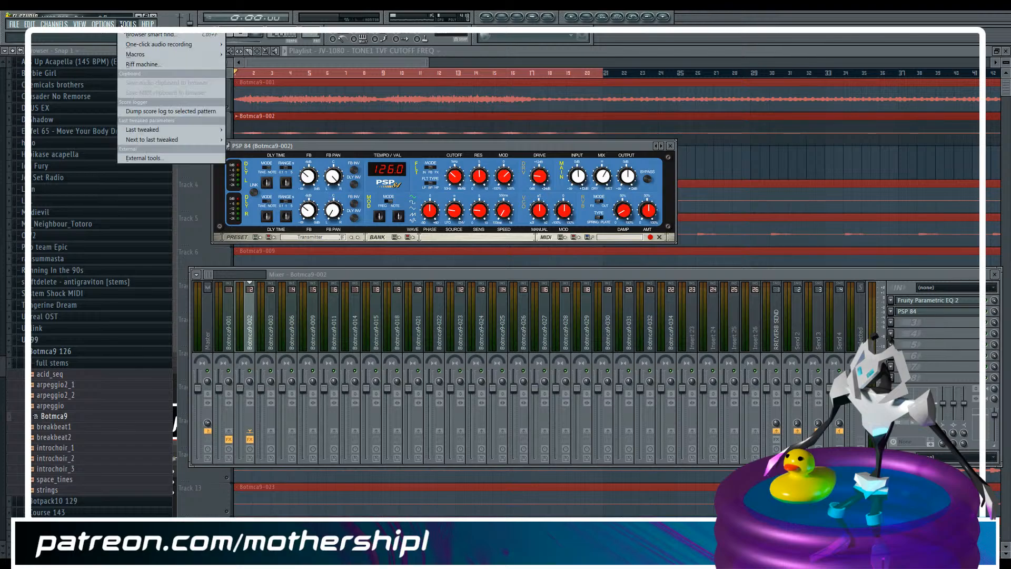
{"action": "mouse_move", "coordinate": [147, 129]}
{"action": "left_click", "coordinate": [291, 181]}
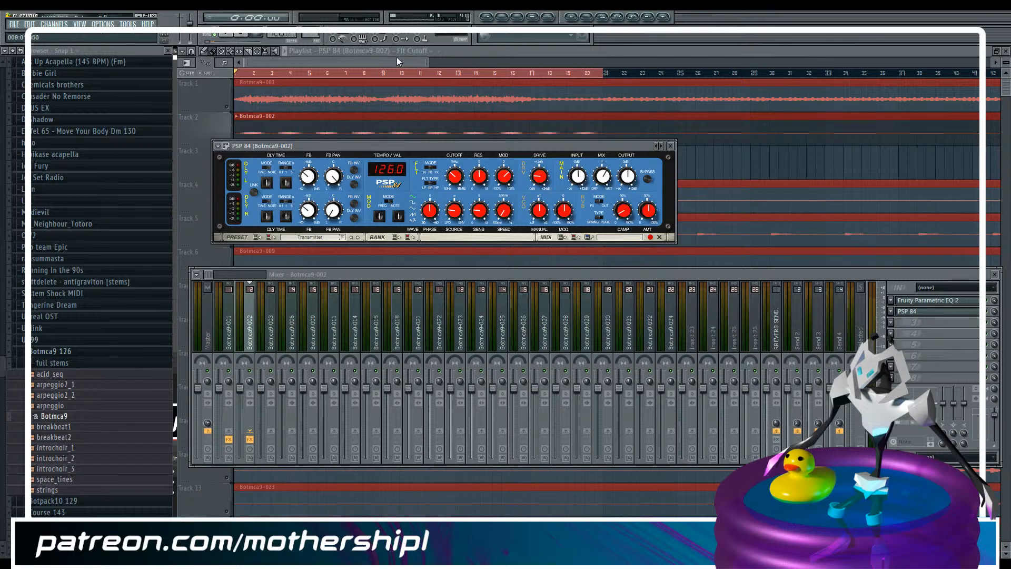
{"action": "left_click", "coordinate": [398, 59]}
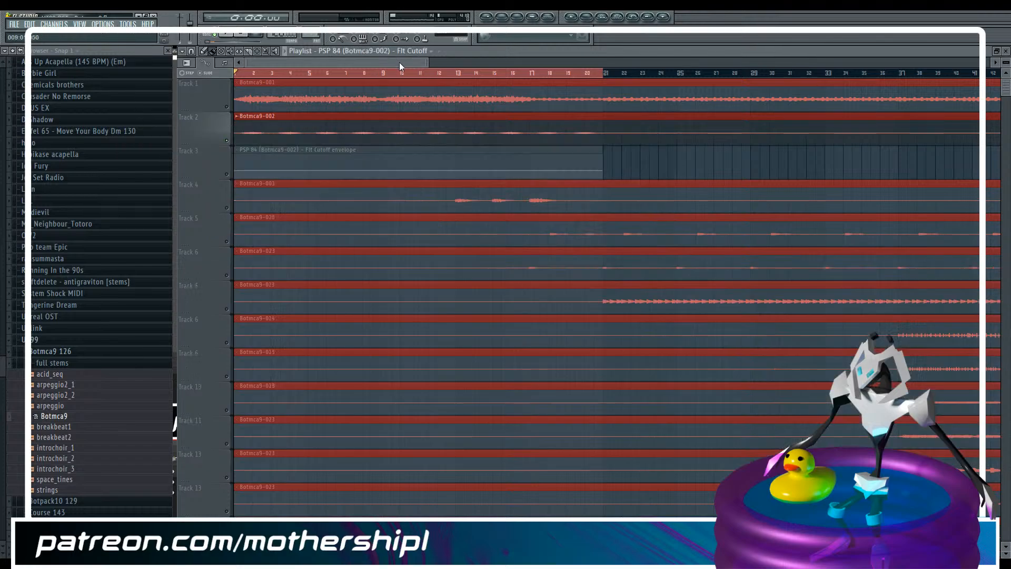
Enable Track 3 and raise the end point of the filter cutoff envelope to 61% at bar 21, giving a gentle upward curve
{"action": "left_click", "coordinate": [226, 174]}
{"action": "left_click_drag", "start_coordinate": [1007, 63], "coordinate": [1005, 69]}
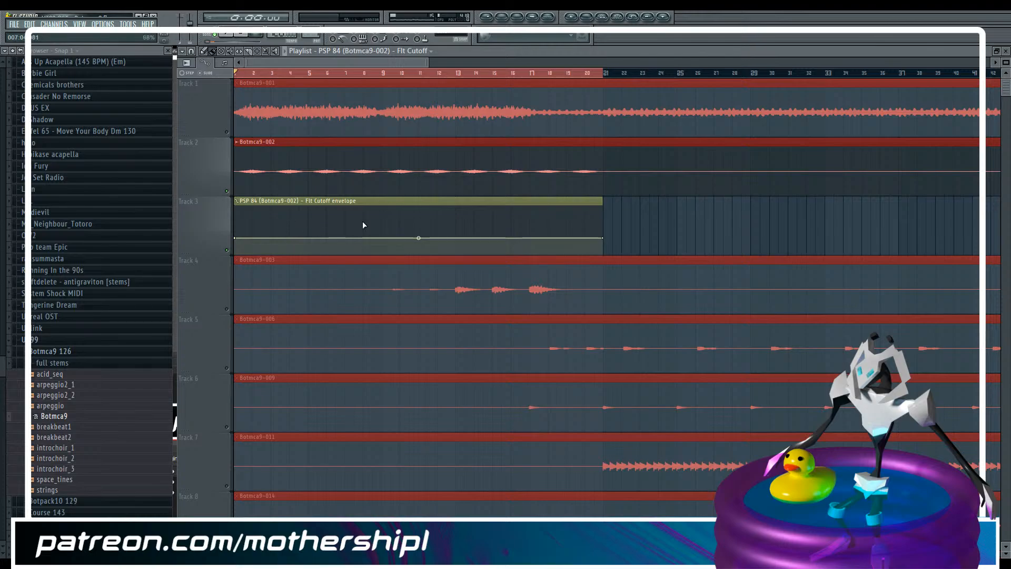
{"action": "left_click_drag", "start_coordinate": [604, 238], "coordinate": [605, 227]}
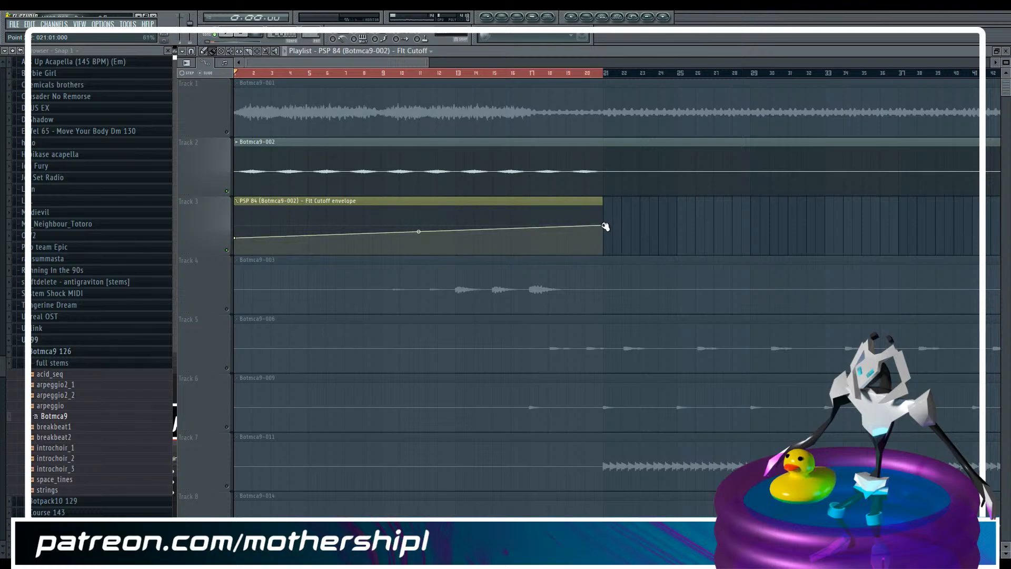
{"action": "left_click_drag", "start_coordinate": [606, 226], "coordinate": [606, 227]}
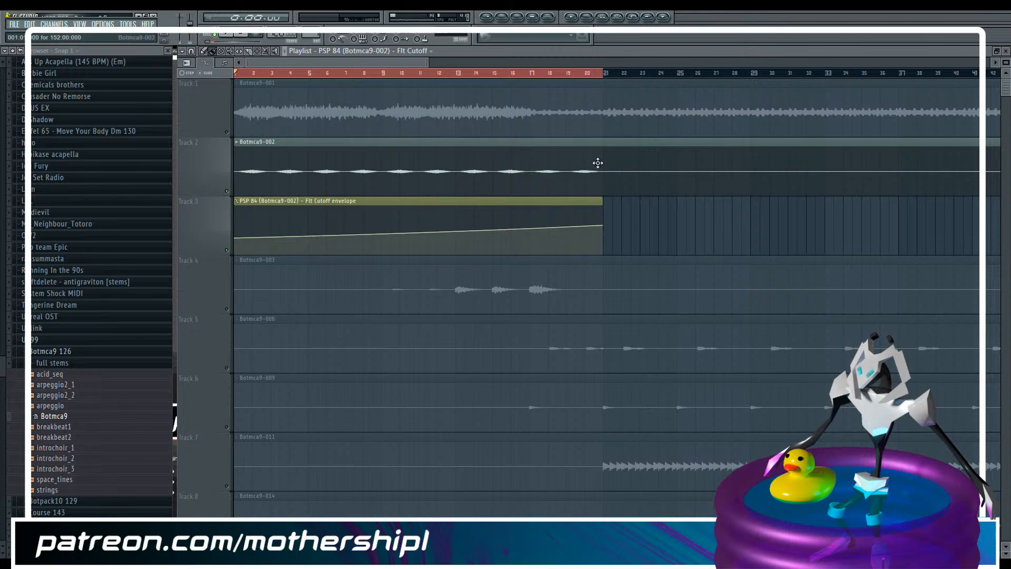
{"action": "left_click_drag", "start_coordinate": [428, 63], "coordinate": [925, 63]}
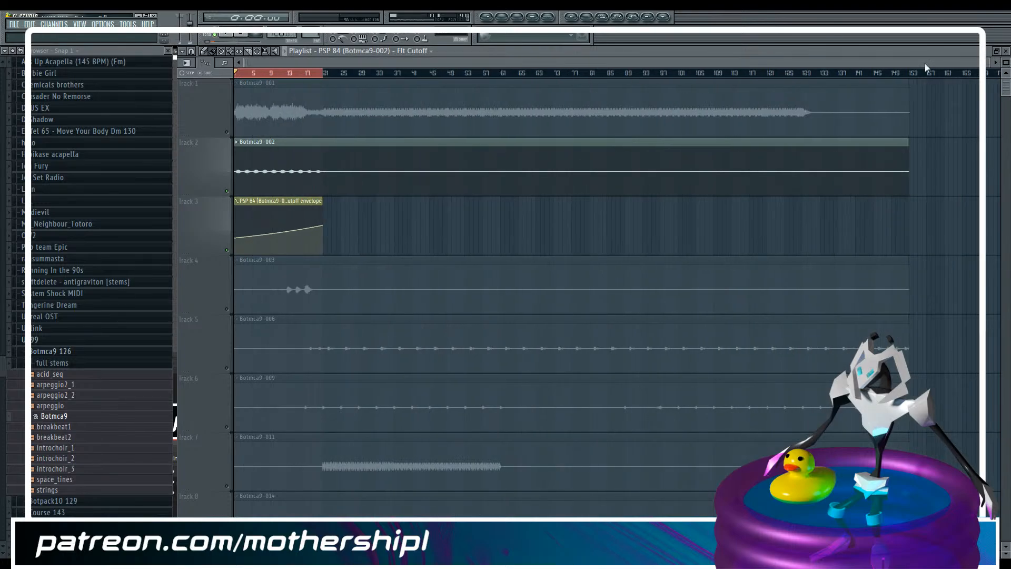
Extend the playlist time selection to run from bar 1 to bar 37
{"action": "left_click_drag", "start_coordinate": [989, 63], "coordinate": [437, 91]}
{"action": "left_click_drag", "start_coordinate": [587, 74], "coordinate": [869, 66]}
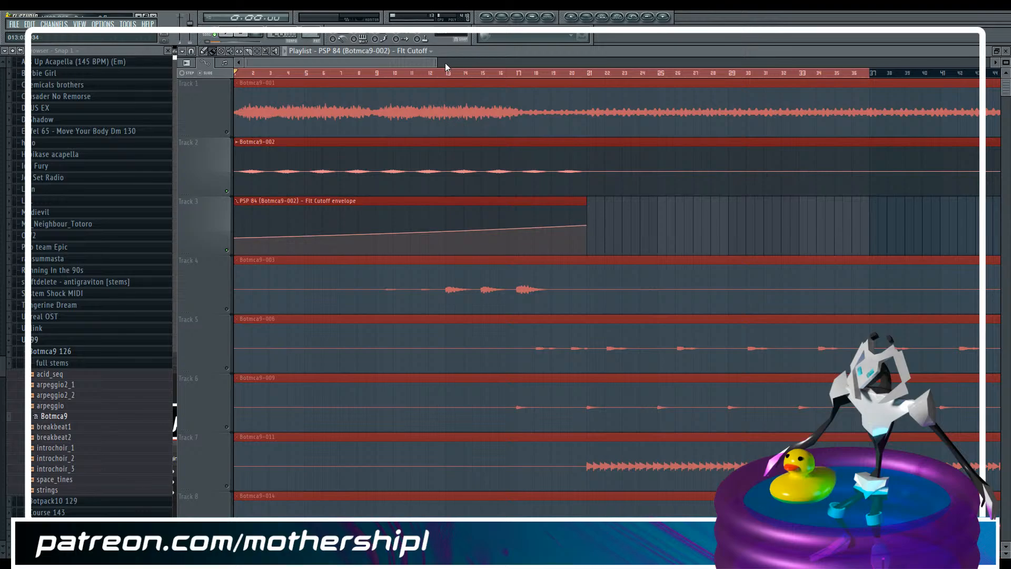
{"action": "left_click_drag", "start_coordinate": [439, 64], "coordinate": [975, 64]}
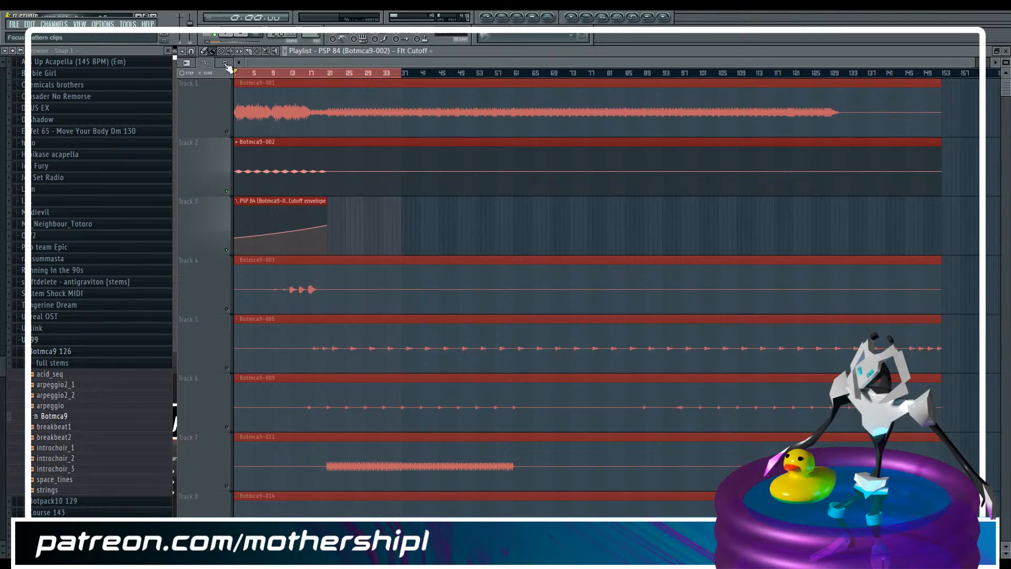
Select all clips from Botmca9-003 downward and move them down one track, leaving Track 4 empty below the cutoff automation
{"action": "left_click", "coordinate": [258, 53]}
{"action": "scroll", "coordinate": [263, 163], "scroll_direction": "down", "scroll_amount": 2}
{"action": "left_click_drag", "start_coordinate": [259, 165], "coordinate": [332, 553]}
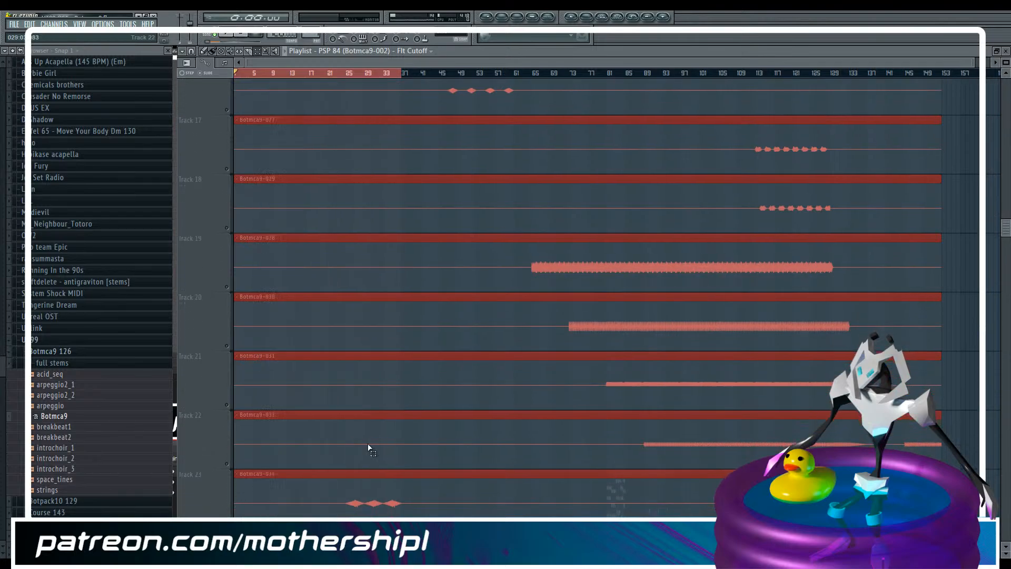
{"action": "left_click_drag", "start_coordinate": [575, 515], "coordinate": [468, 510]}
{"action": "key", "text": "shift+Down"}
{"action": "scroll", "coordinate": [456, 293], "scroll_direction": "up", "scroll_amount": 10}
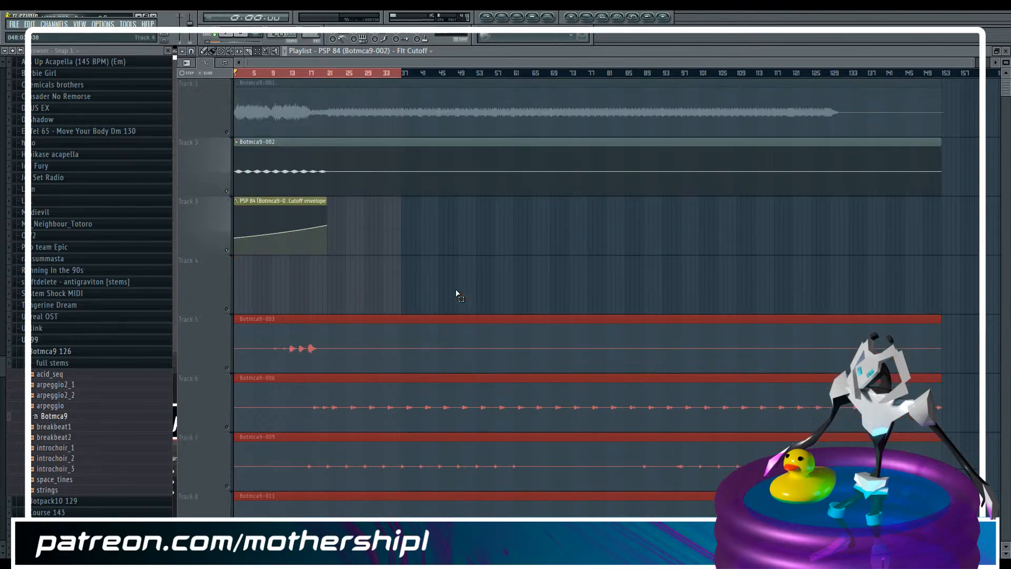
Play the selected playlist section from bar 1 and switch to OBS
{"action": "key", "text": "F9"}
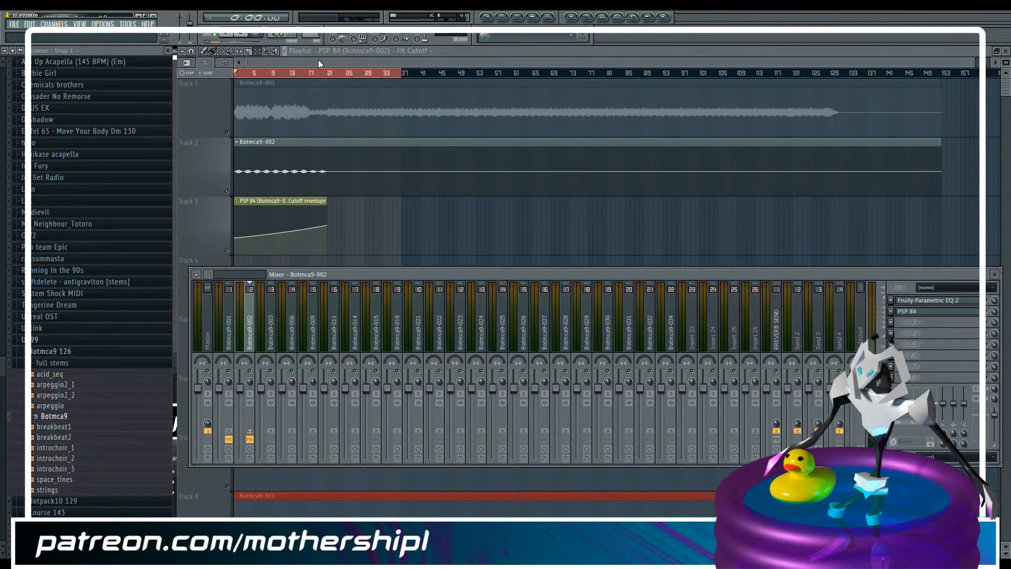
{"action": "key", "text": "F9"}
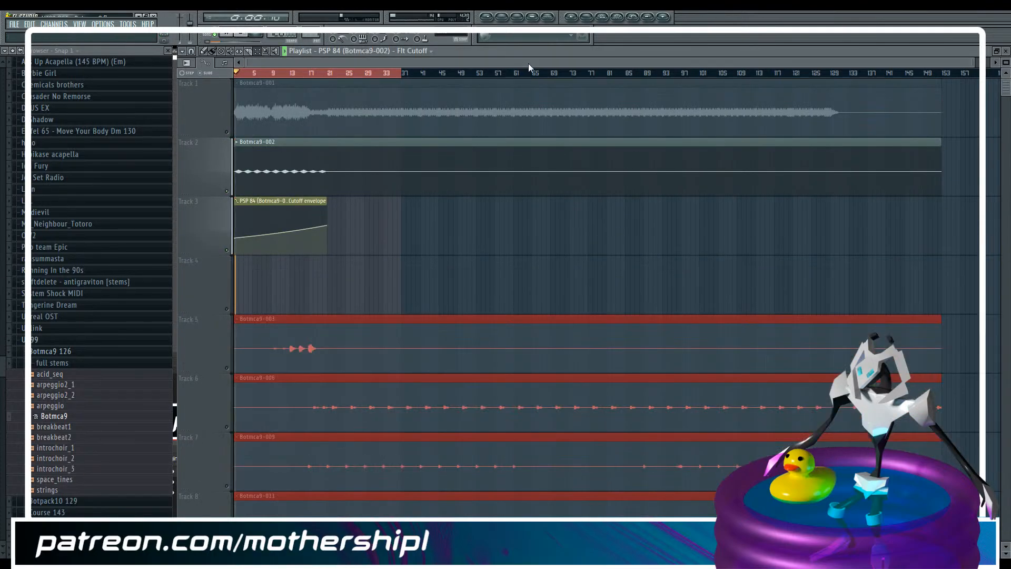
{"action": "left_click_drag", "start_coordinate": [975, 63], "coordinate": [608, 84]}
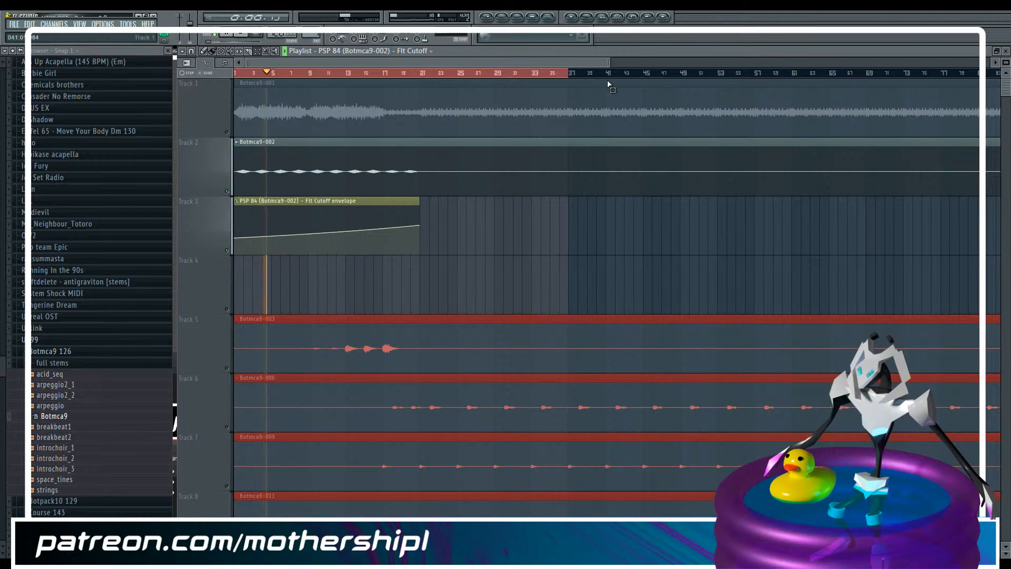
{"action": "key", "text": "alt+Tab"}
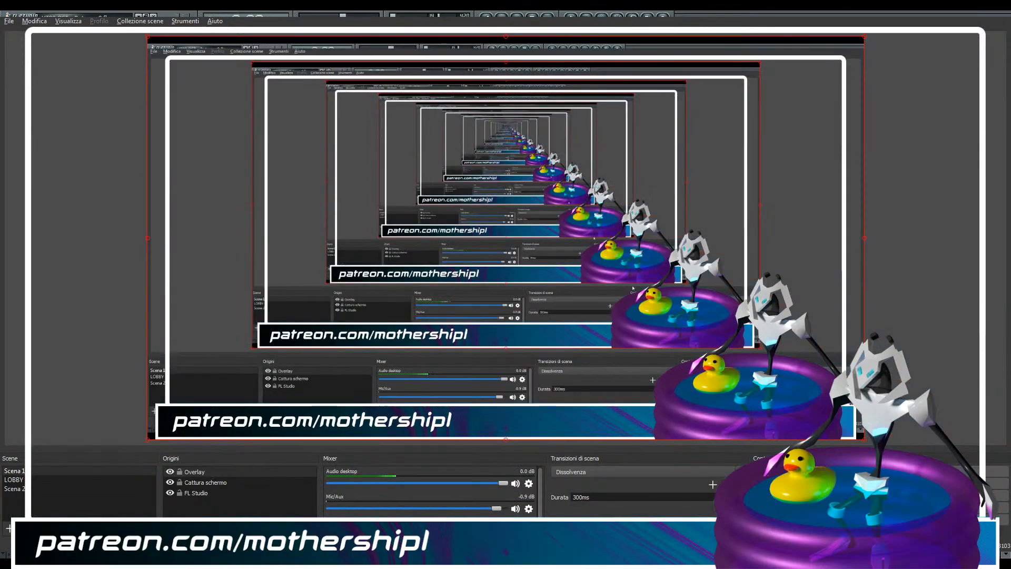
Set the streaming output bitrate to 5000 in the OBS settings, accept the change and return to FL Studio
{"action": "left_click", "coordinate": [790, 507]}
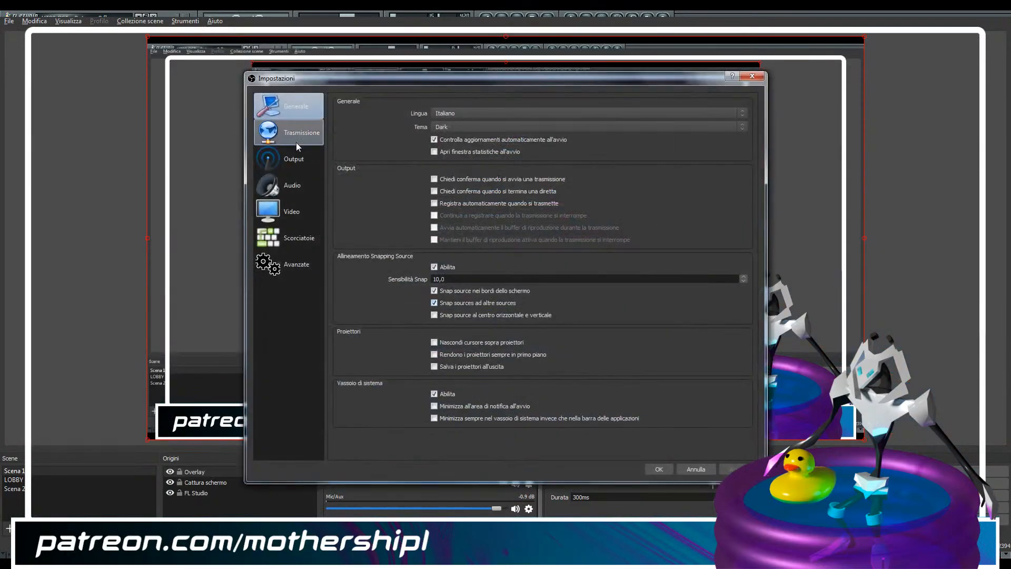
{"action": "left_click", "coordinate": [297, 142]}
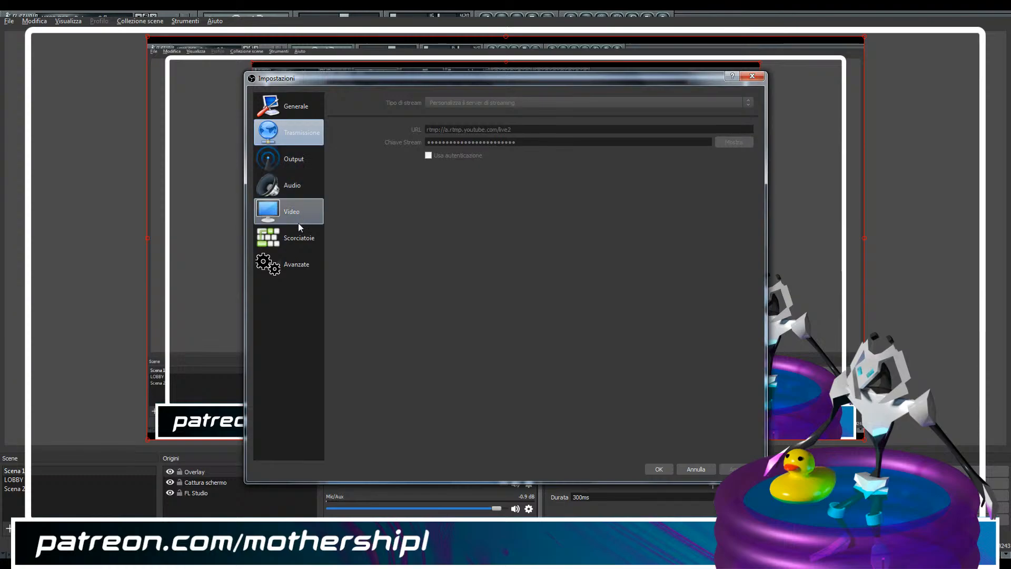
{"action": "left_click", "coordinate": [295, 158]}
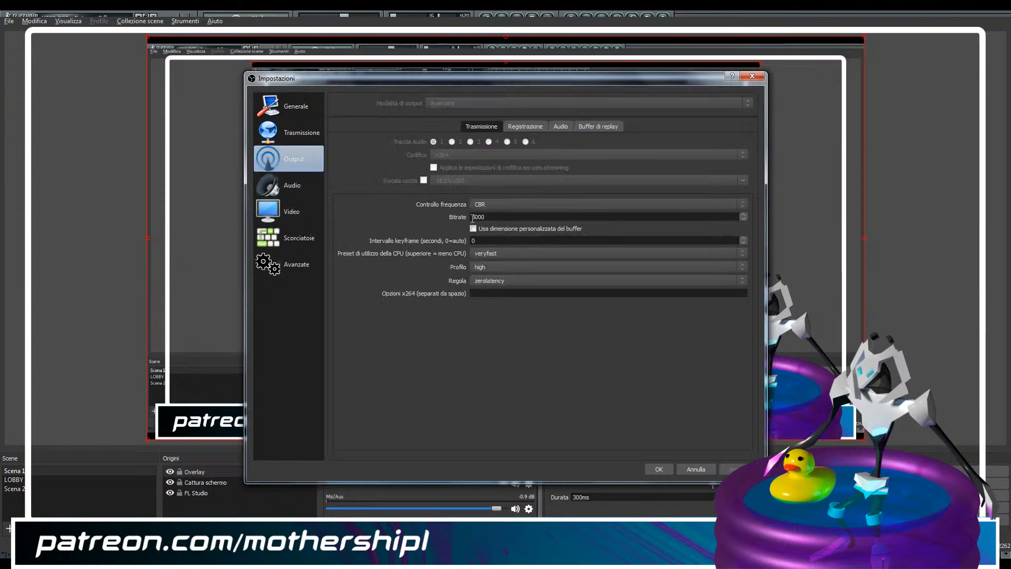
{"action": "left_click_drag", "start_coordinate": [471, 217], "coordinate": [475, 217]}
{"action": "type", "text": "5"}
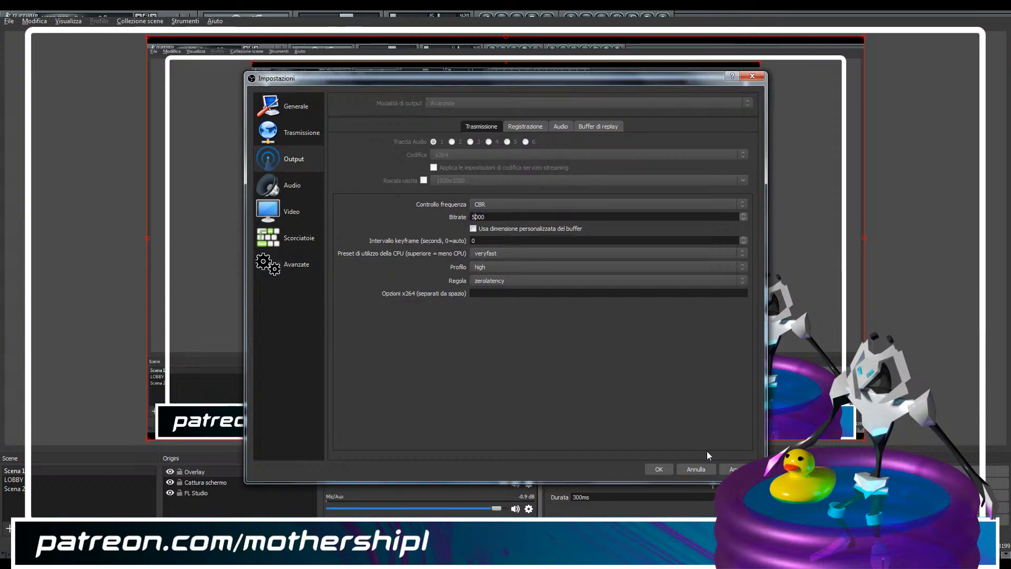
{"action": "left_click", "coordinate": [659, 469]}
{"action": "key", "text": "alt+Tab"}
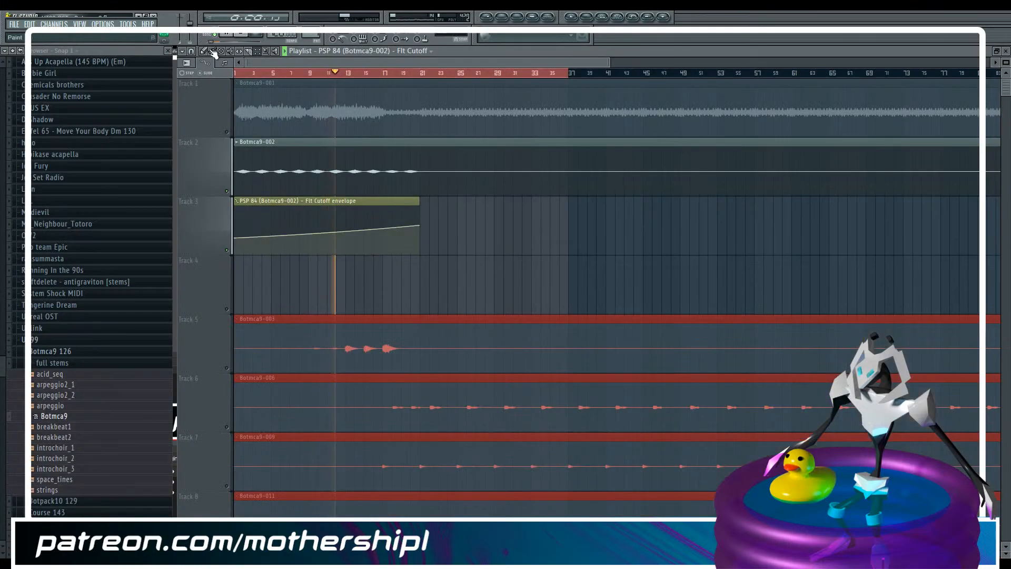
Audition the filter-automated Botmca9-002 stem from bar 1 and from around bar 19, with Track 1 still muted
{"action": "left_click", "coordinate": [403, 73]}
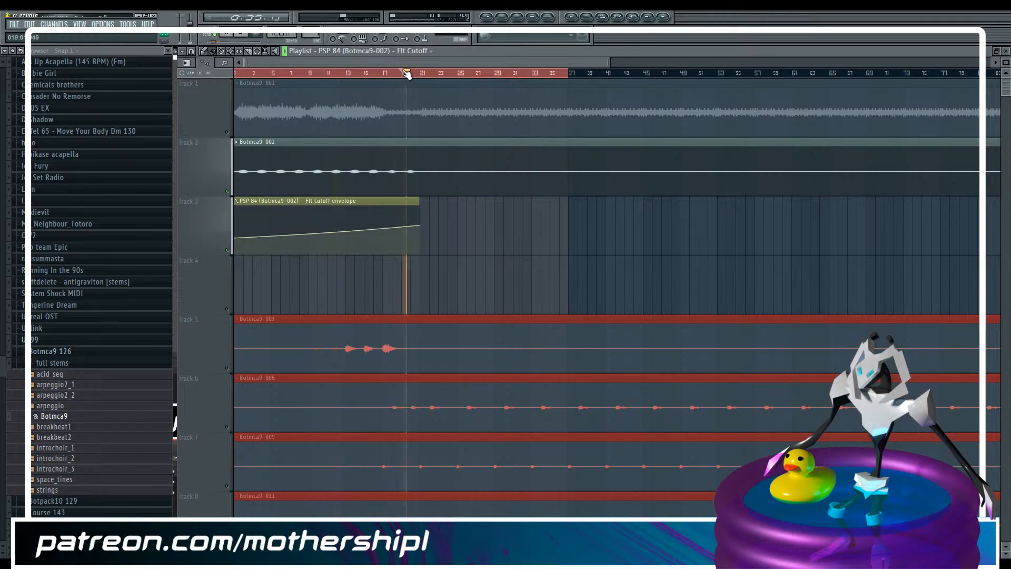
{"action": "key", "text": "space"}
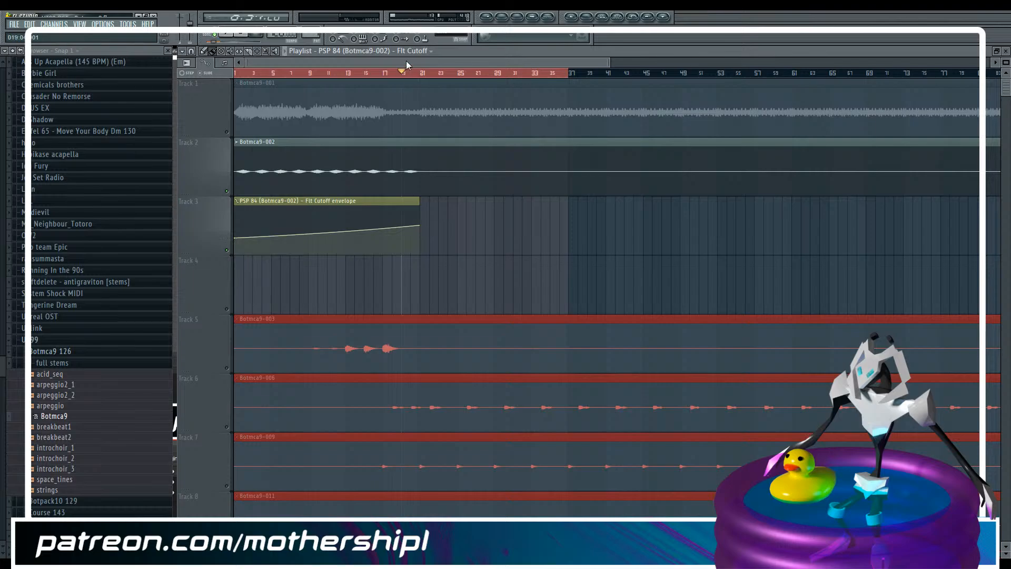
{"action": "left_click", "coordinate": [244, 74]}
{"action": "mouse_move", "coordinate": [243, 72]}
{"action": "left_mouse_down"}
{"action": "mouse_move", "coordinate": [231, 72]}
{"action": "mouse_move", "coordinate": [255, 80]}
{"action": "mouse_move", "coordinate": [236, 73]}
{"action": "left_mouse_up"}
{"action": "key", "text": "space"}
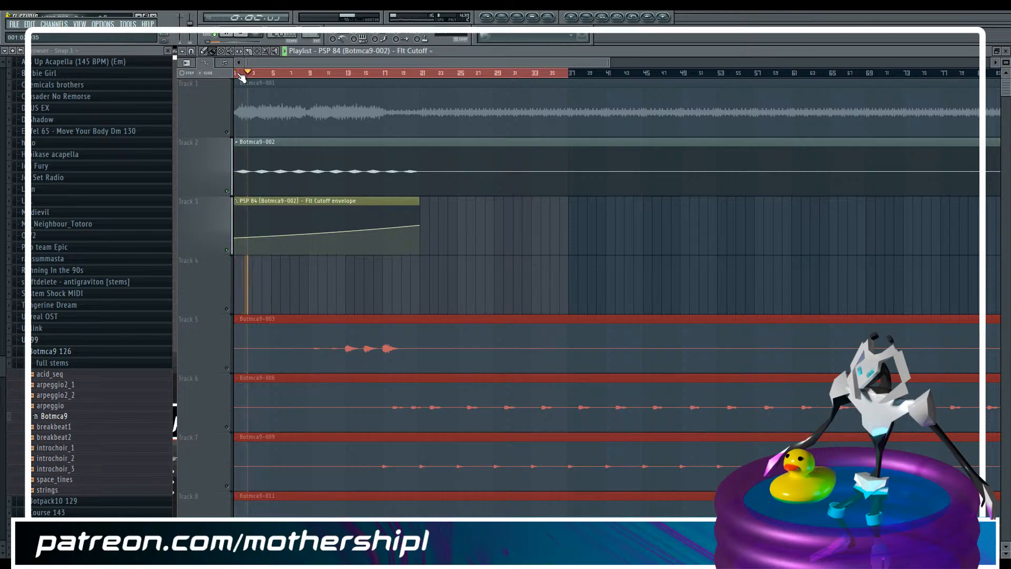
{"action": "key", "text": "space"}
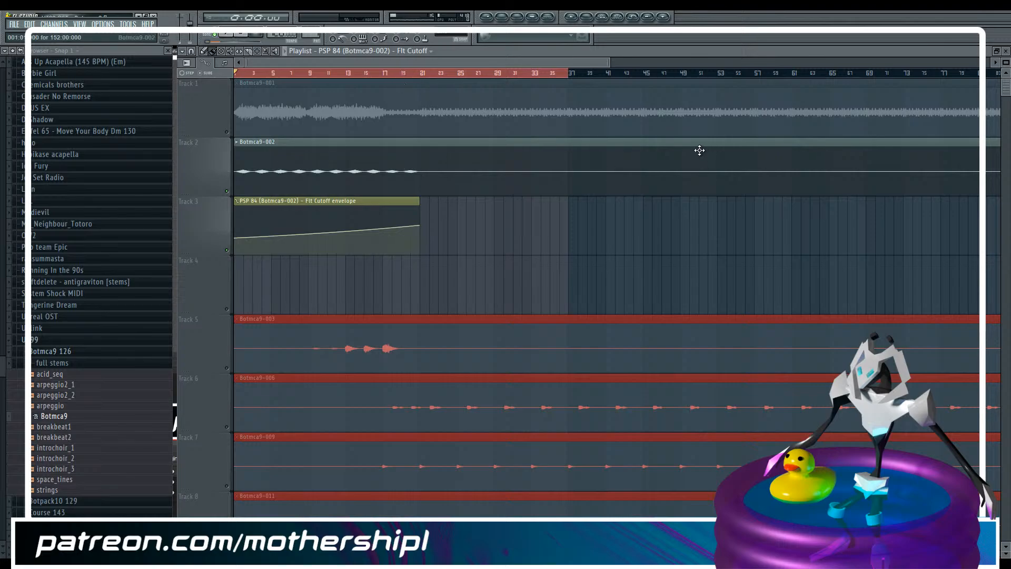
{"action": "left_click", "coordinate": [405, 74]}
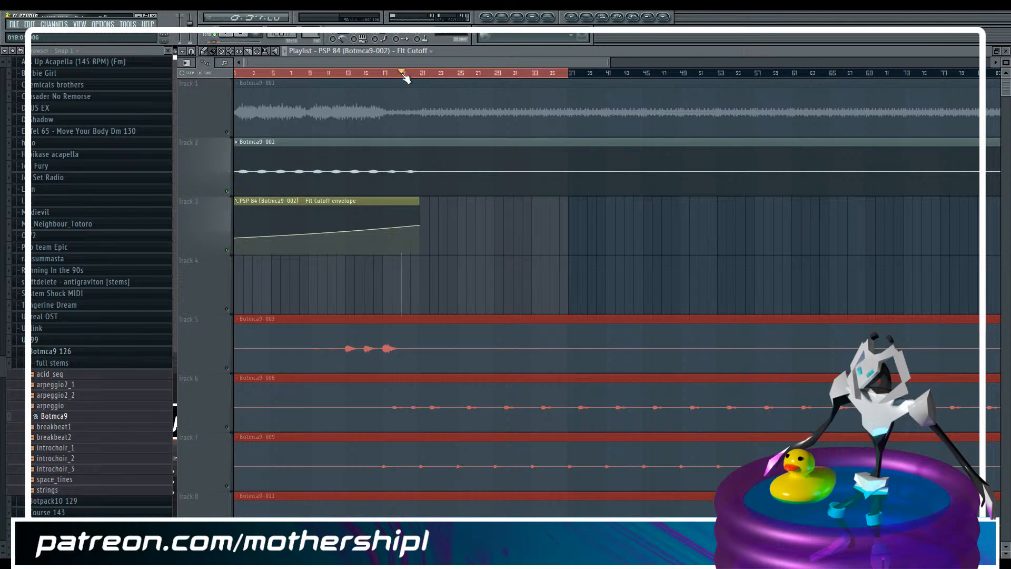
{"action": "key", "text": "space"}
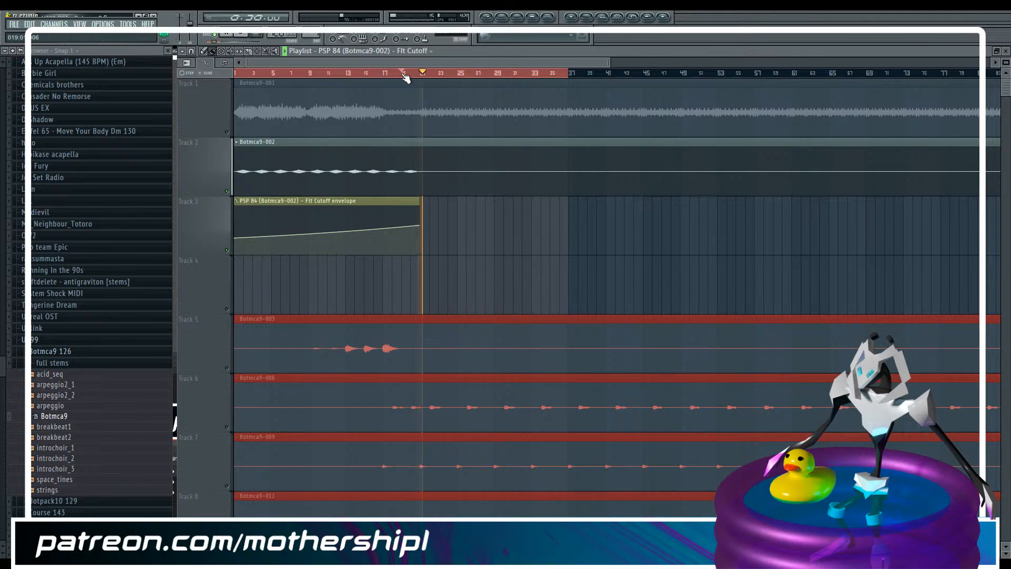
Enable Track 1 and play Botmca9-001 and Botmca9-002 together, from around bar 19 and from bar 1
{"action": "key", "text": "F9"}
{"action": "left_click", "coordinate": [403, 74]}
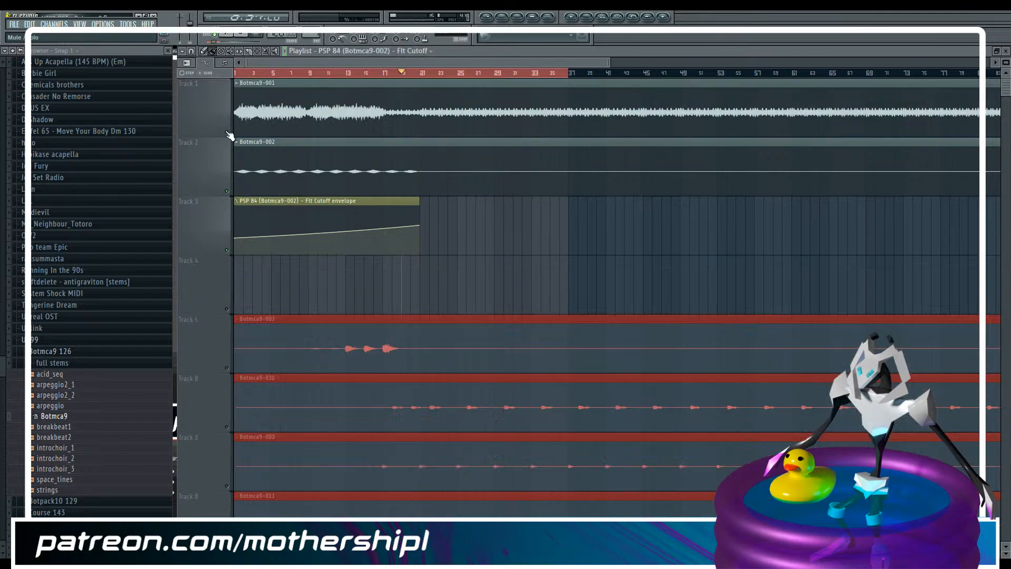
{"action": "key", "text": "F9"}
{"action": "key", "text": "space"}
{"action": "key", "text": "F9"}
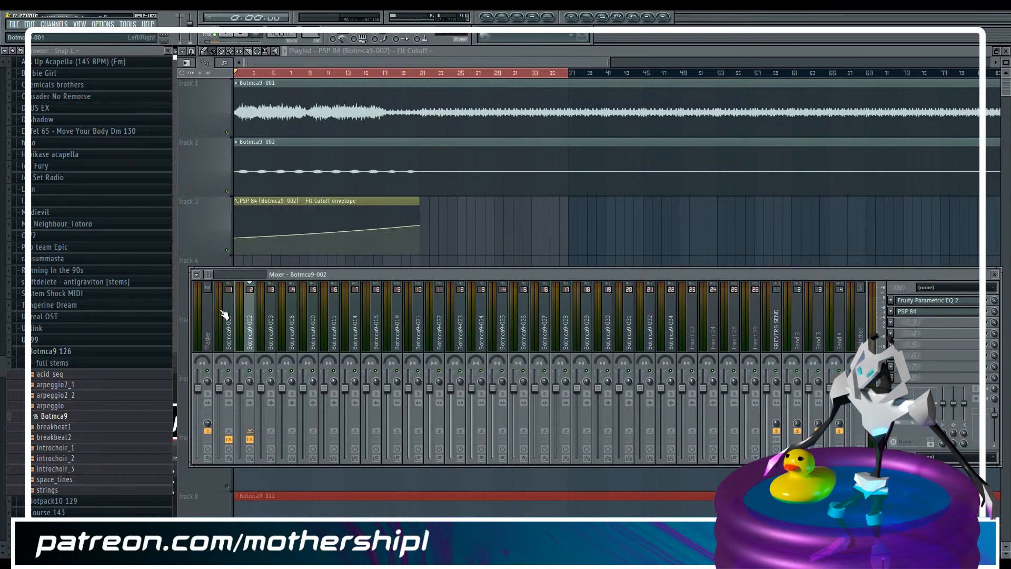
{"action": "left_click", "coordinate": [229, 36]}
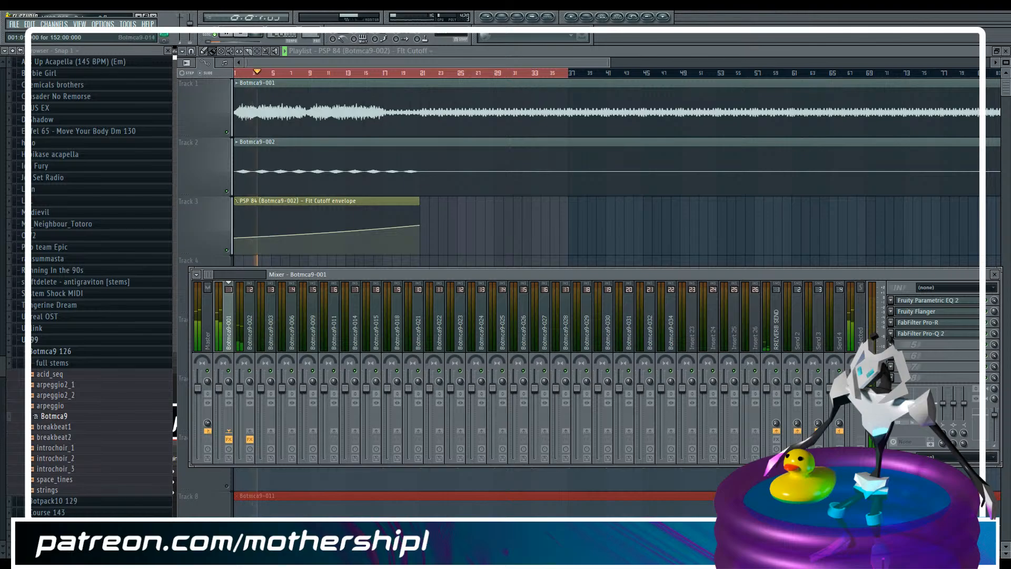
{"action": "key", "text": "alt+Tab"}
{"action": "key", "text": "alt+Tab"}
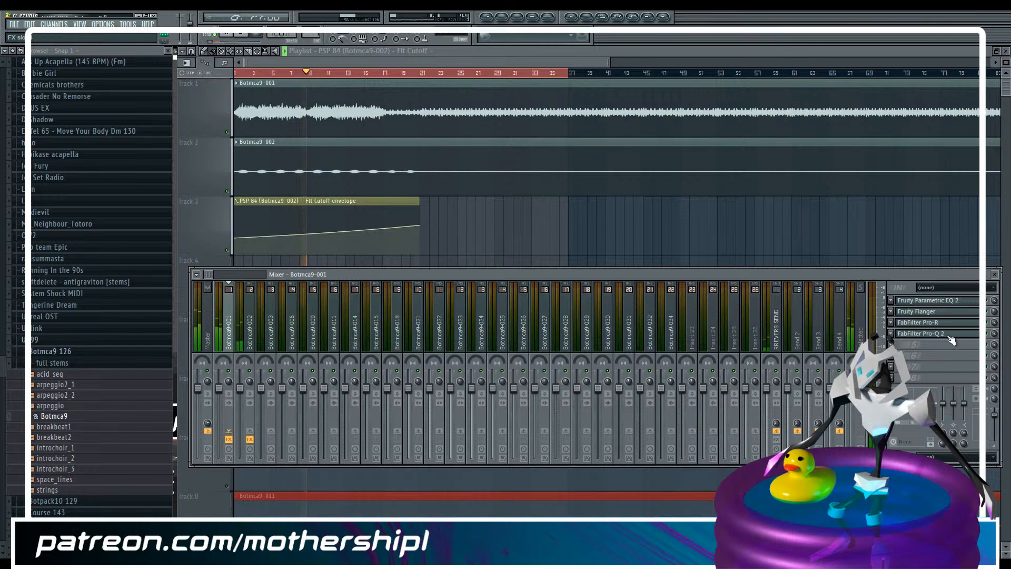
Lower the FabFilter Pro-R mix on Botmca9-001 slightly while auditioning both stems, and save the project once playback is stopped
{"action": "left_click", "coordinate": [929, 328]}
{"action": "scroll", "coordinate": [630, 197], "scroll_direction": "down", "scroll_amount": 5}
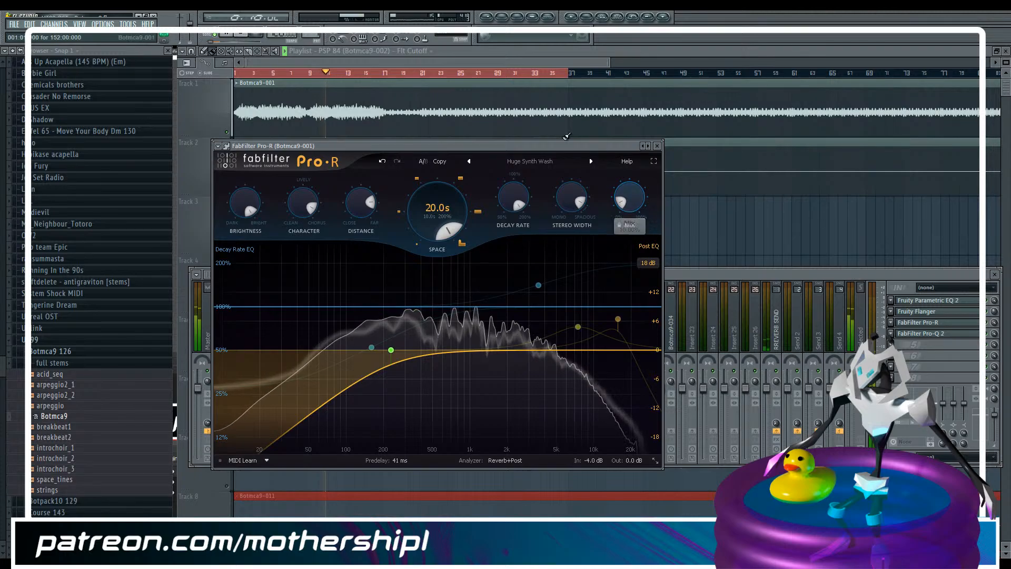
{"action": "left_click", "coordinate": [550, 61]}
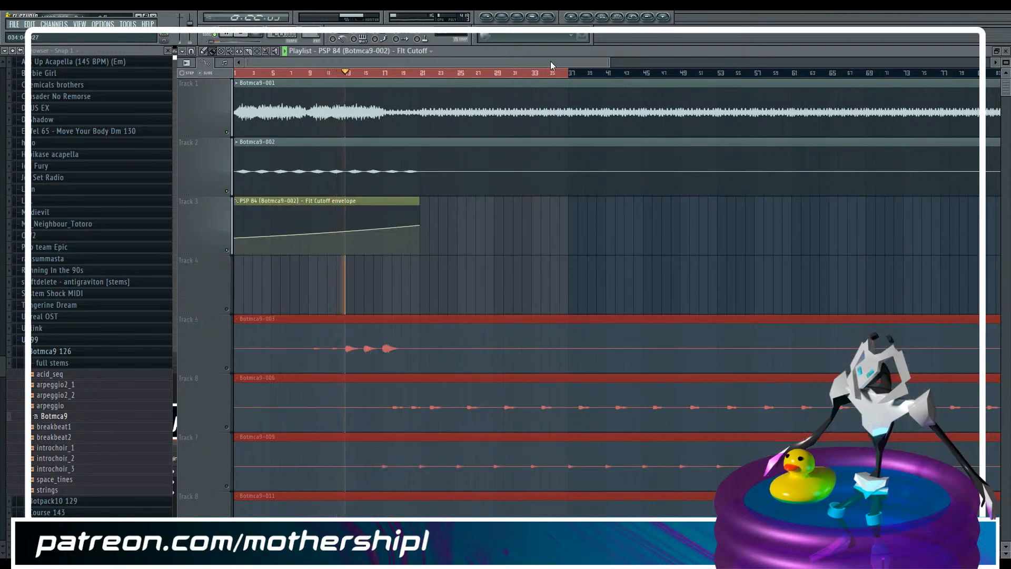
{"action": "key", "text": "F9"}
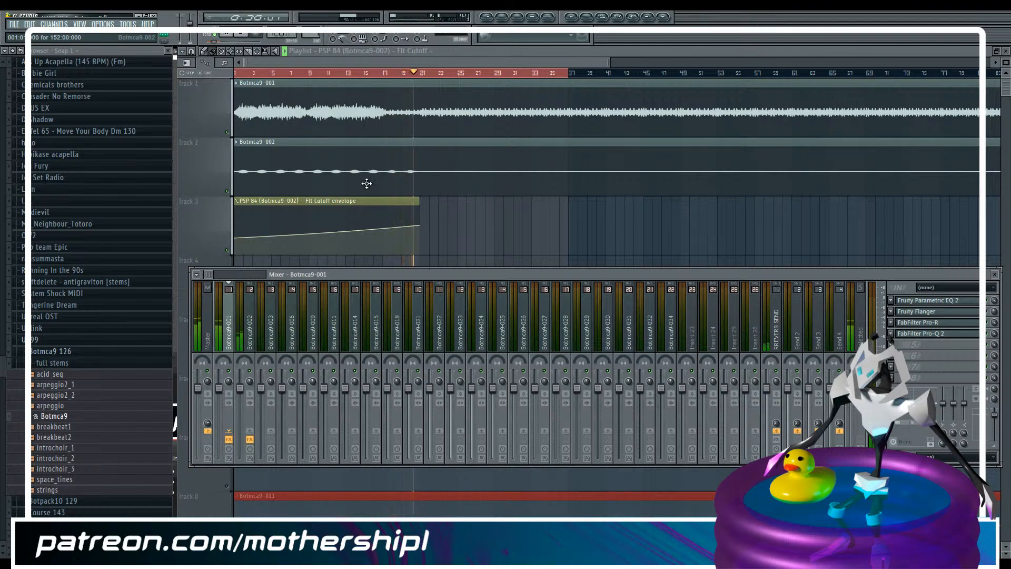
{"action": "key", "text": "space"}
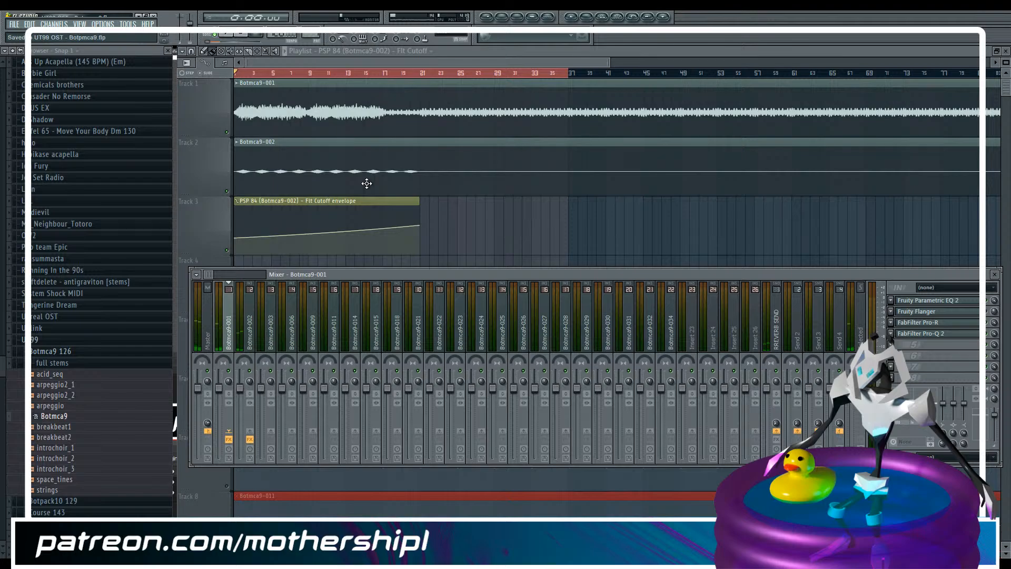
Enter a FabFilter Pro-R mix of about 2% for the reverb on Botmca9-001
{"action": "left_click", "coordinate": [967, 323]}
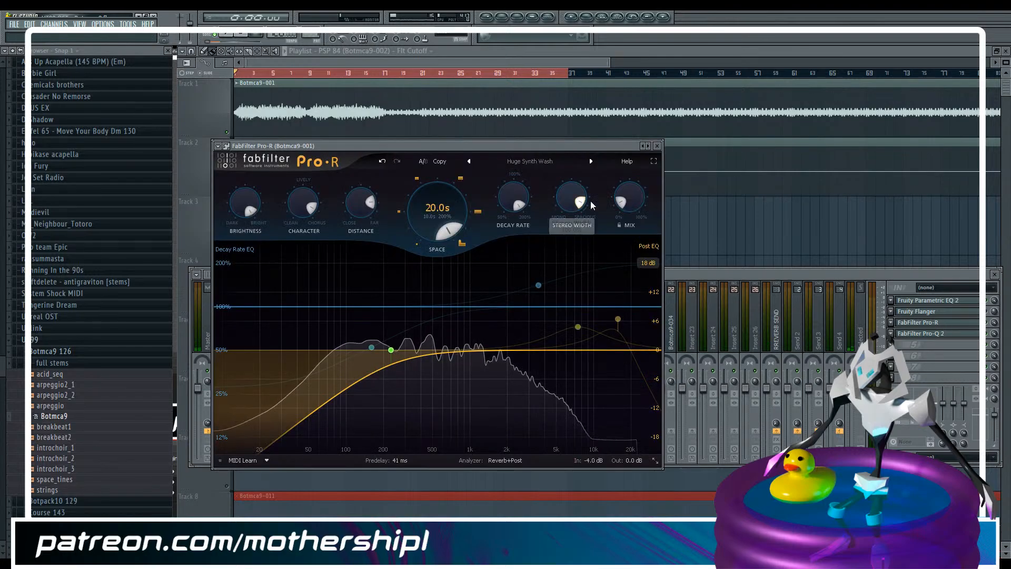
{"action": "double_click", "coordinate": [630, 199]}
{"action": "type", "text": "25"}
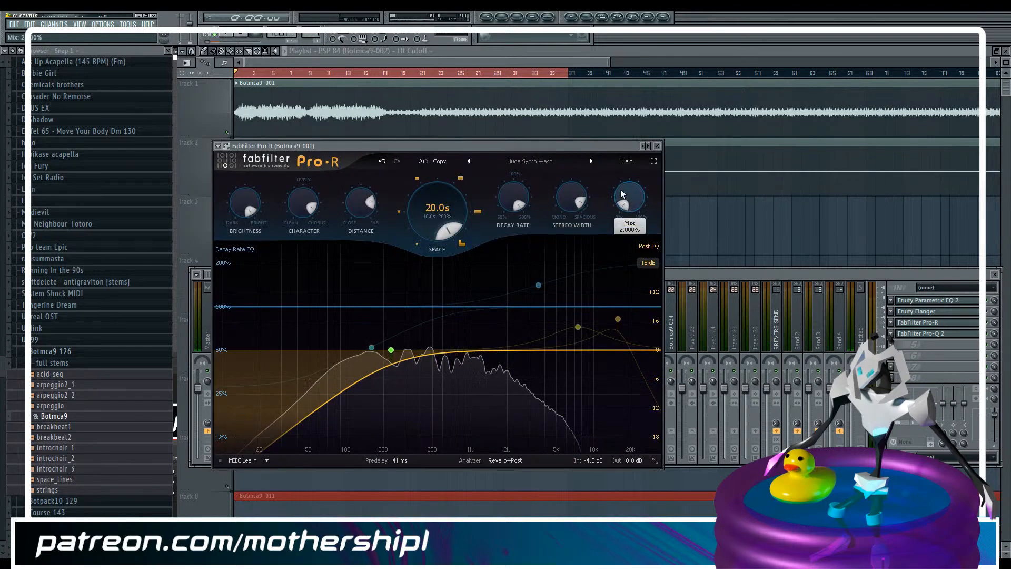
{"action": "key", "text": "Return"}
{"action": "type", "text": "25"}
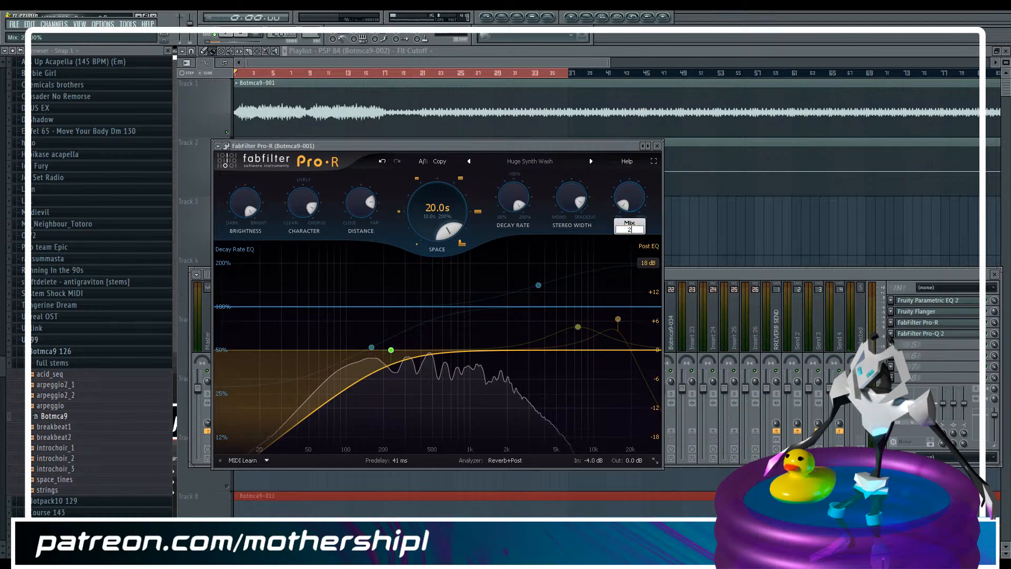
{"action": "key", "text": "Return"}
Enable Track 5 holding the Botmca9-003 stem, clear the playlist selection and start playback from bar 13
{"action": "left_click_drag", "start_coordinate": [610, 64], "coordinate": [511, 62]}
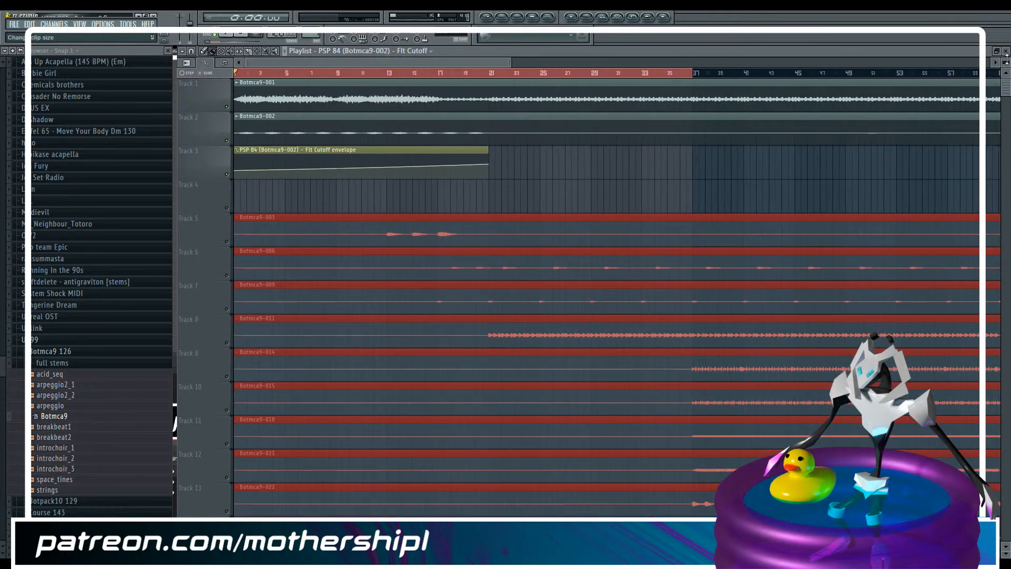
{"action": "left_click_drag", "start_coordinate": [1007, 62], "coordinate": [1006, 65]}
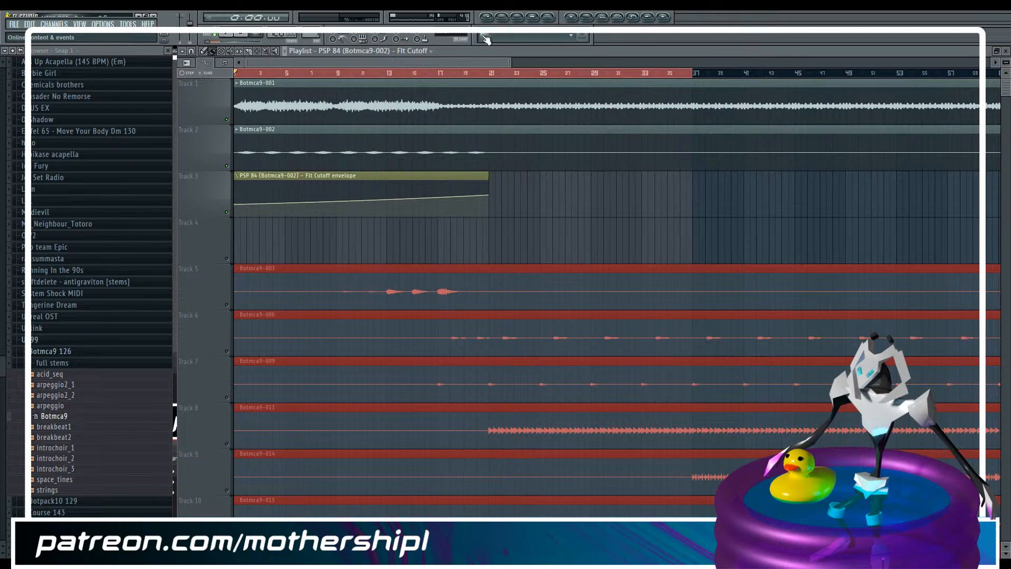
{"action": "left_click_drag", "start_coordinate": [509, 62], "coordinate": [472, 61]}
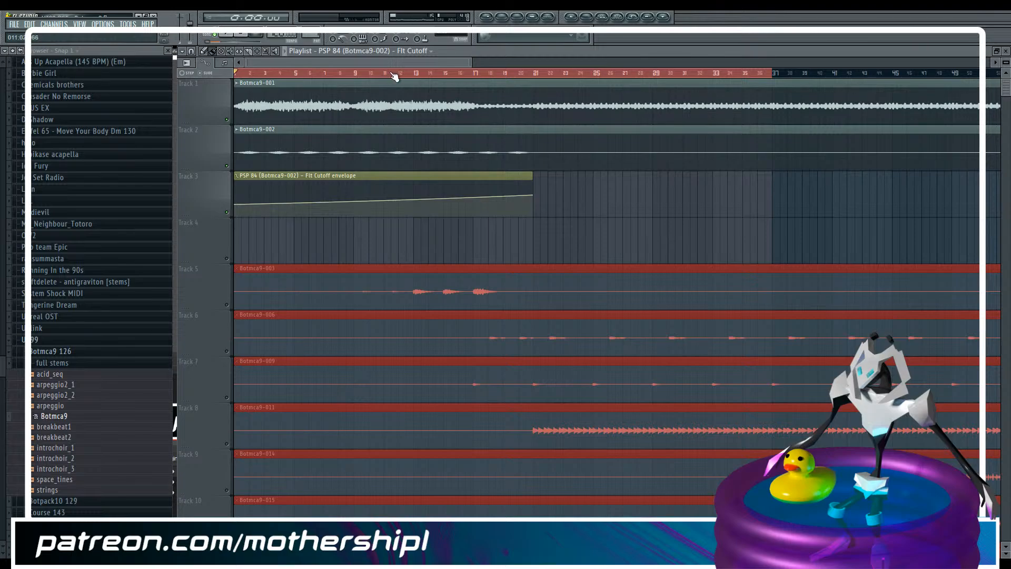
{"action": "key", "text": "F9"}
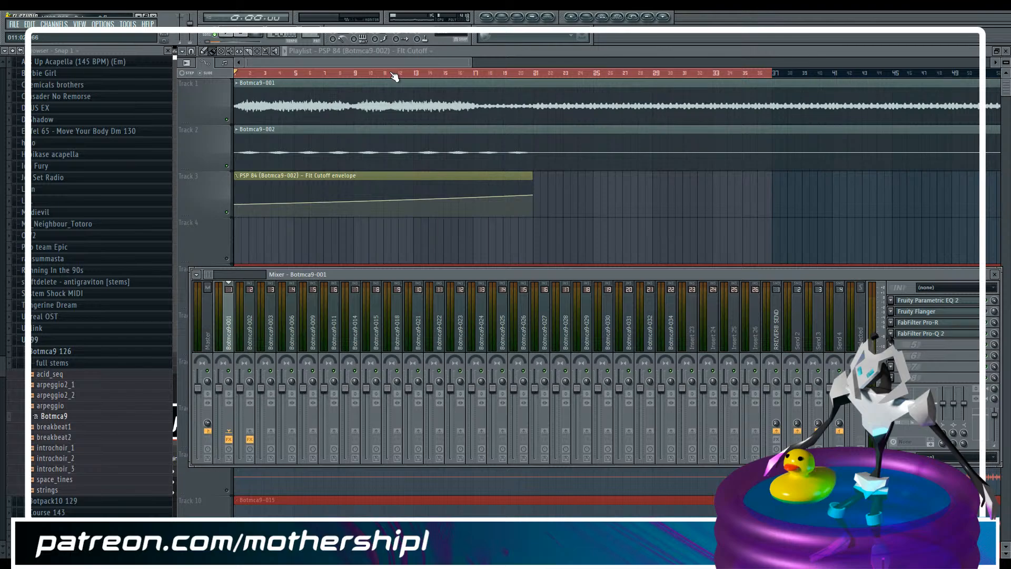
{"action": "key", "text": "F9"}
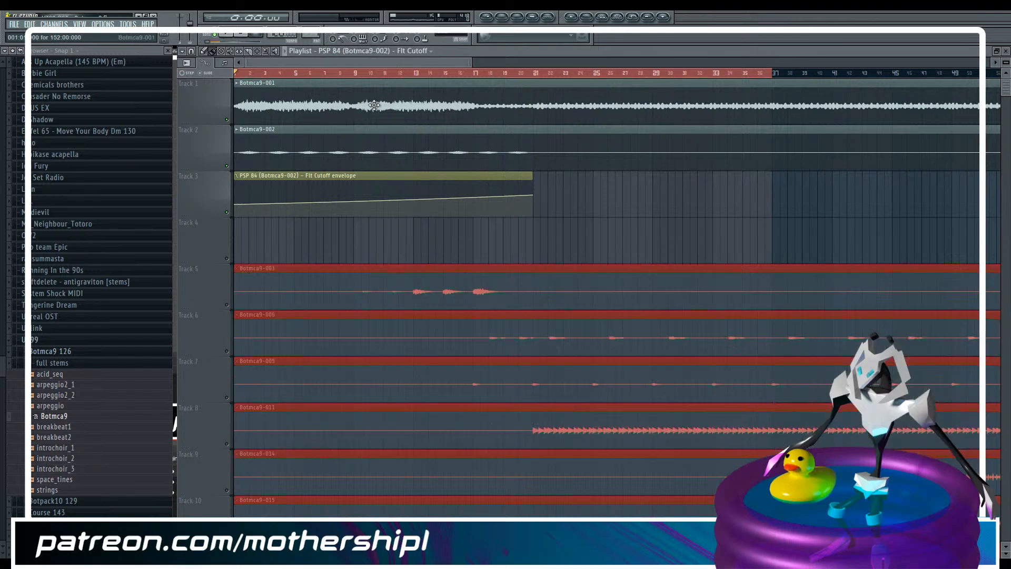
{"action": "left_click", "coordinate": [225, 304]}
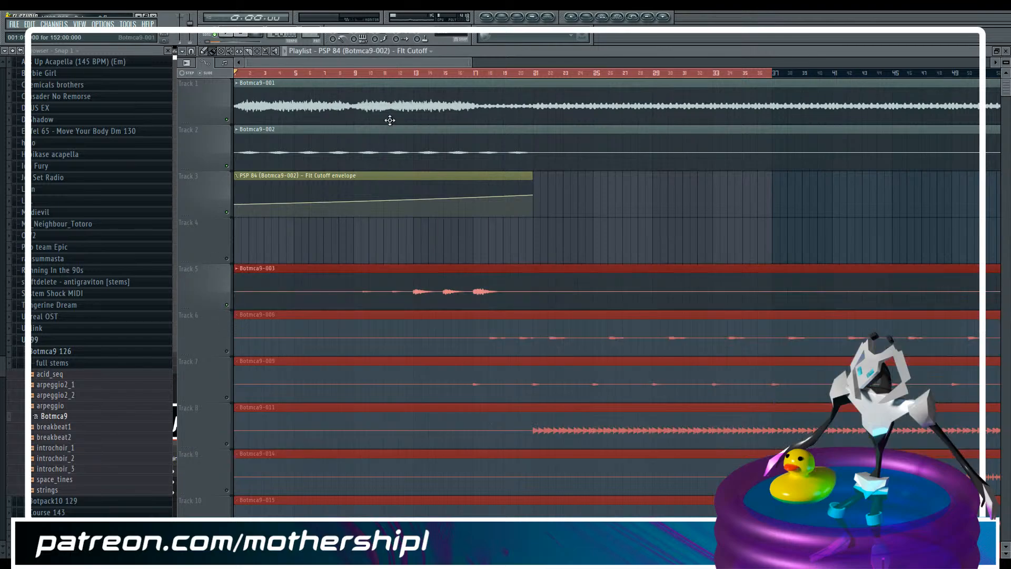
{"action": "left_click", "coordinate": [416, 73]}
Select the Botmca9-003 mixer track and load Fruity Parametric EQ 2 into its first effect slot
{"action": "key", "text": "F9"}
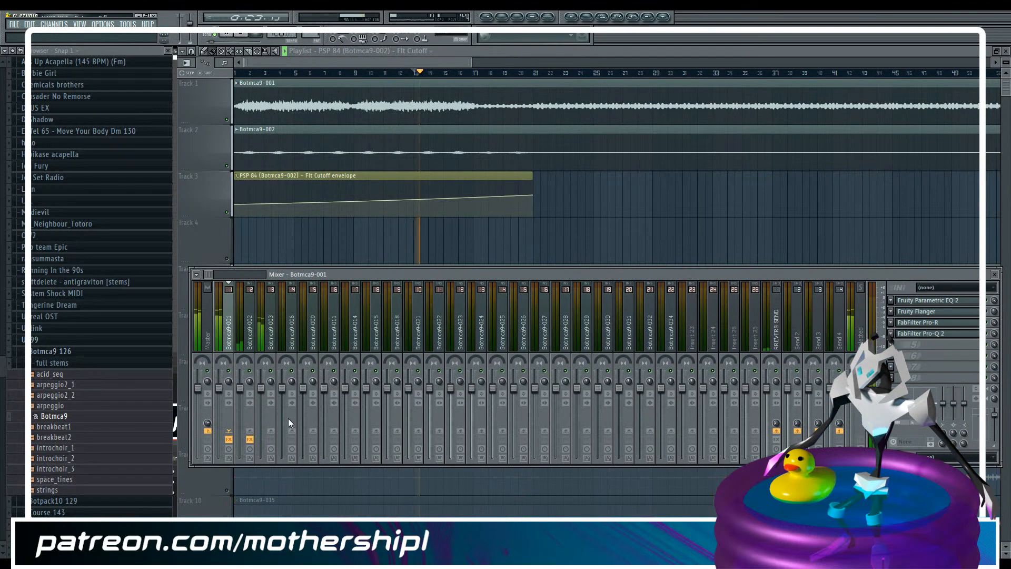
{"action": "left_click", "coordinate": [272, 337]}
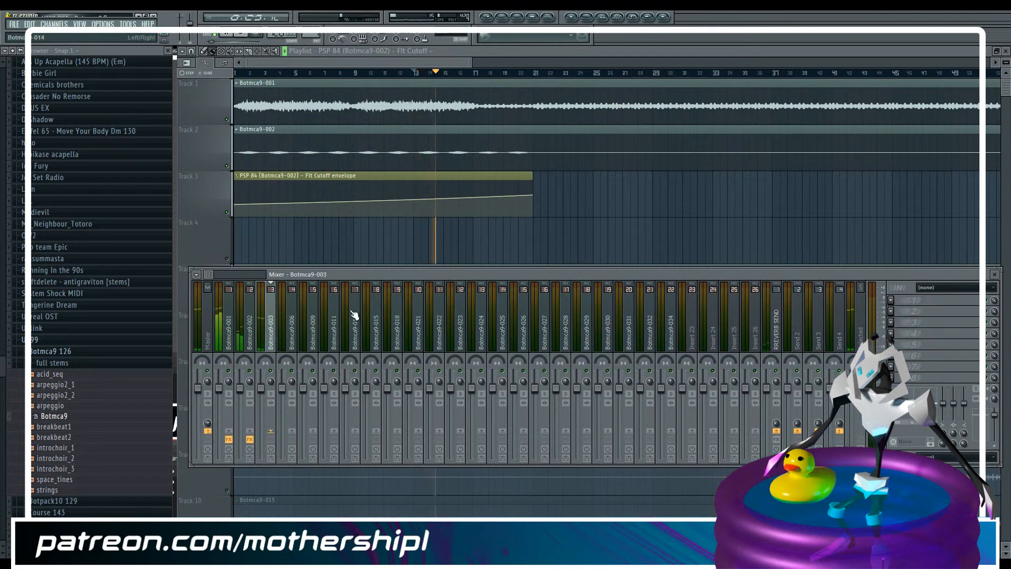
{"action": "left_click_drag", "start_coordinate": [471, 62], "coordinate": [429, 86]}
{"action": "key", "text": "F9"}
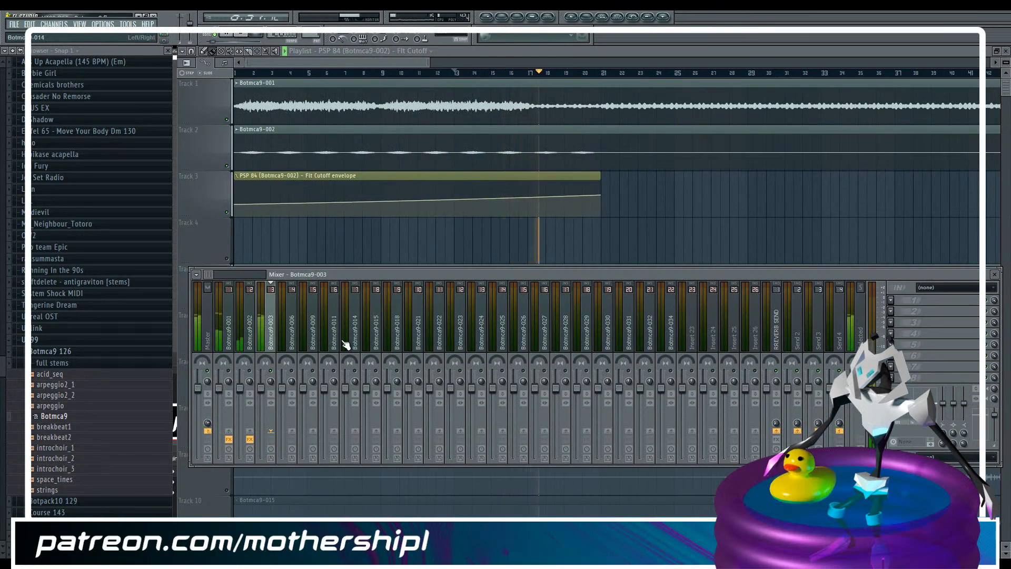
{"action": "left_click", "coordinate": [890, 301]}
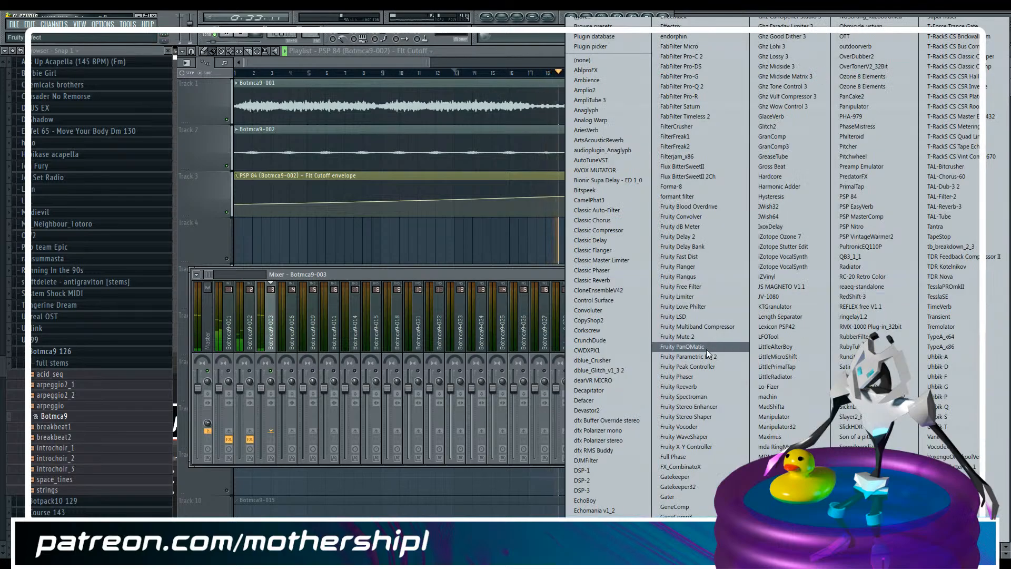
{"action": "left_click", "coordinate": [695, 357]}
Replay the arrangement from bar 13 and open the Fruity Parametric EQ 2 on Botmca9-003
{"action": "left_click_drag", "start_coordinate": [362, 121], "coordinate": [602, 78]}
{"action": "left_click_drag", "start_coordinate": [312, 60], "coordinate": [328, 60]}
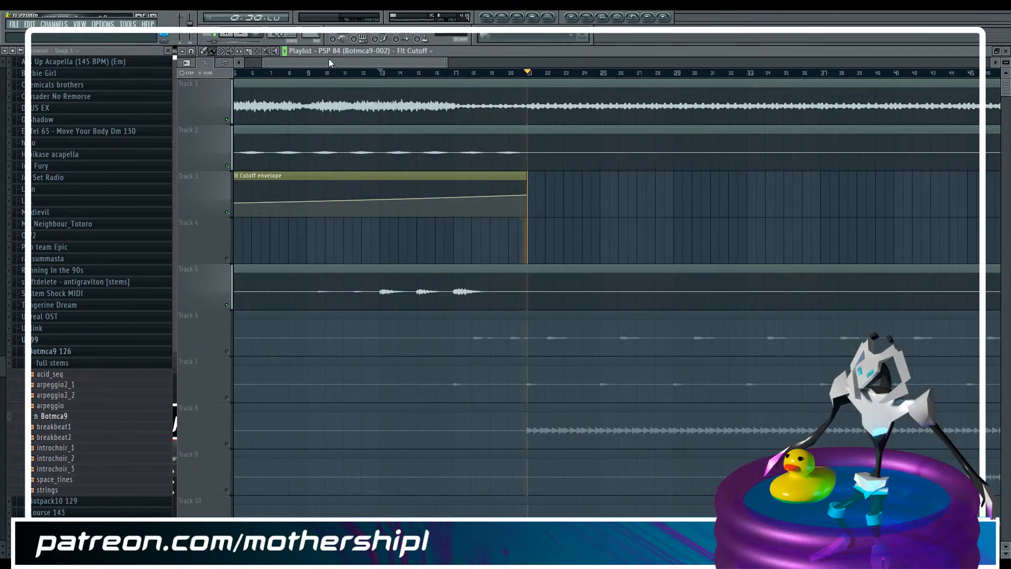
{"action": "left_click", "coordinate": [378, 73]}
{"action": "key", "text": "F9"}
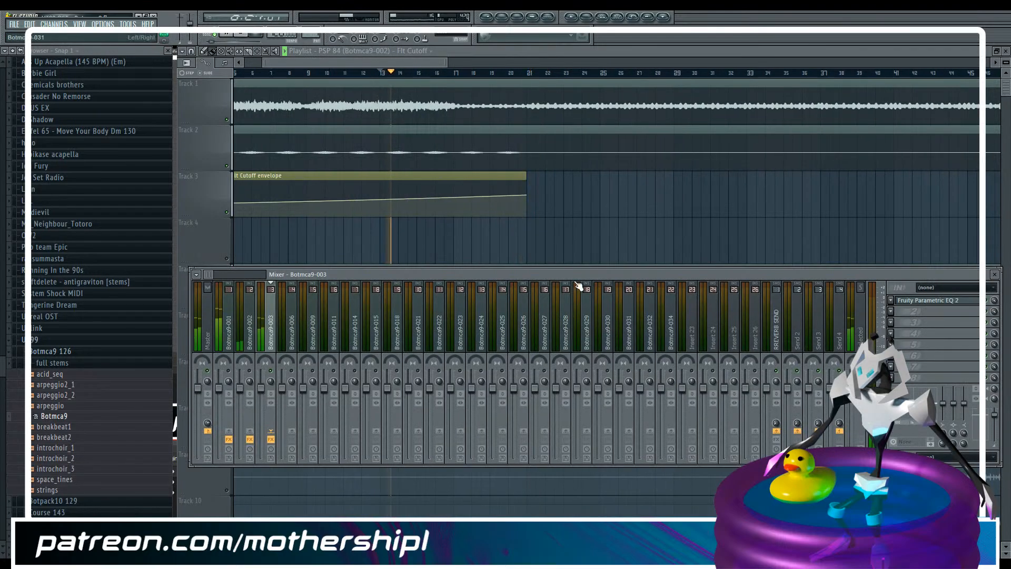
{"action": "left_click", "coordinate": [926, 301]}
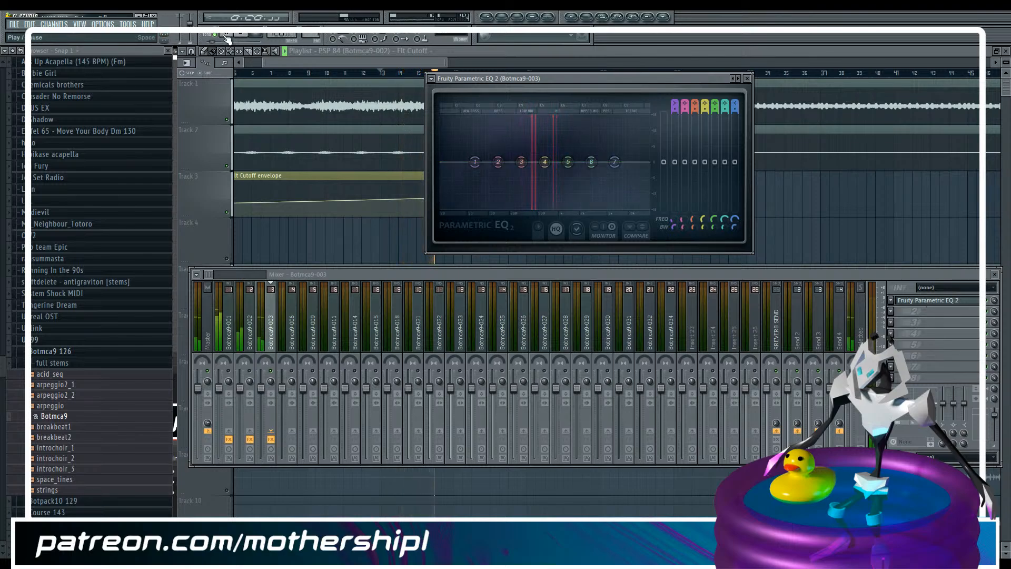
Browse the sample library to Unreal Tracker Samples and expand the Botpack10 stems folder
{"action": "scroll", "coordinate": [1, 372], "scroll_direction": "down", "scroll_amount": 2}
{"action": "left_click_drag", "start_coordinate": [1, 371], "coordinate": [1, 503]}
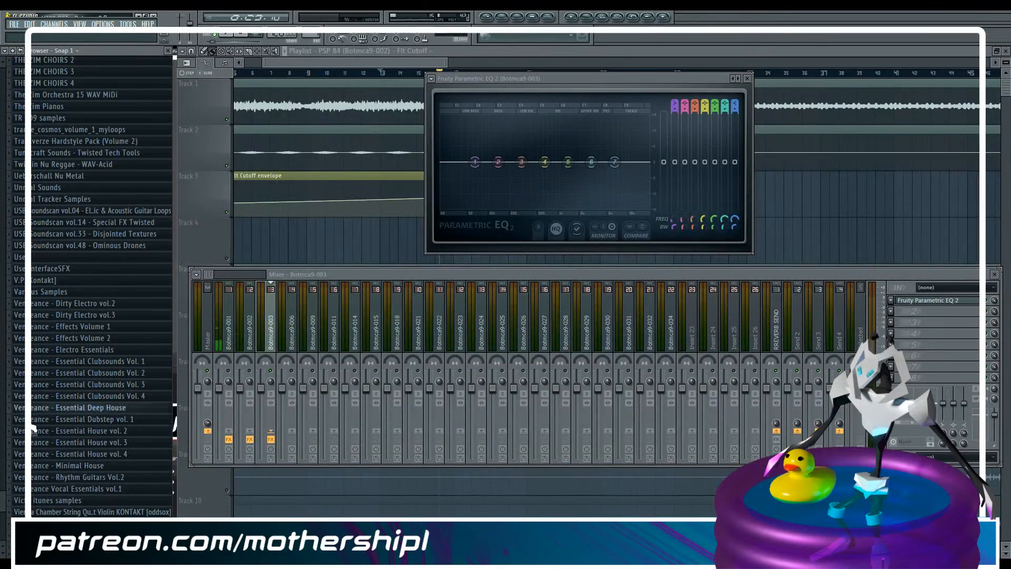
{"action": "left_click", "coordinate": [52, 190]}
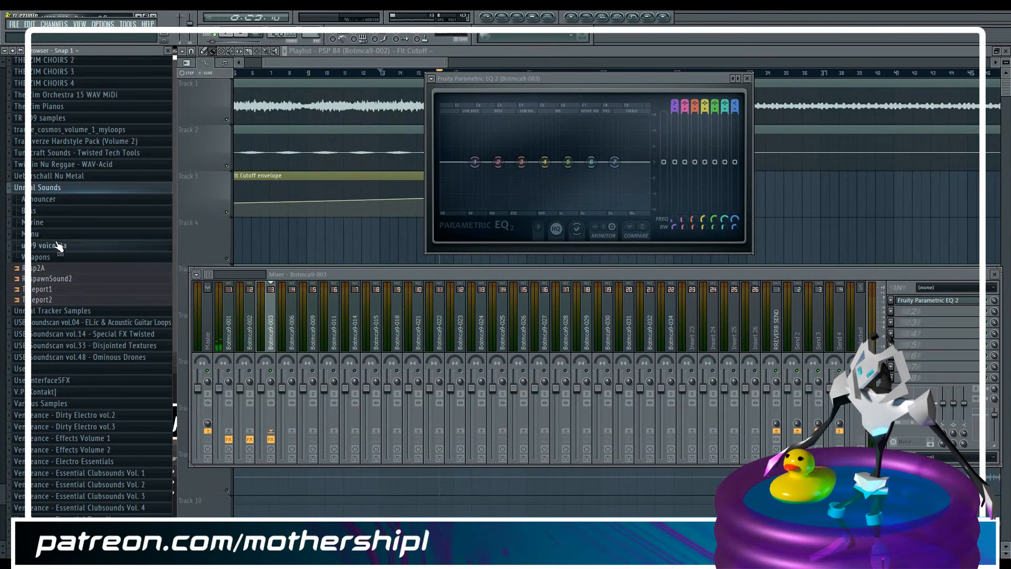
{"action": "left_click", "coordinate": [47, 189]}
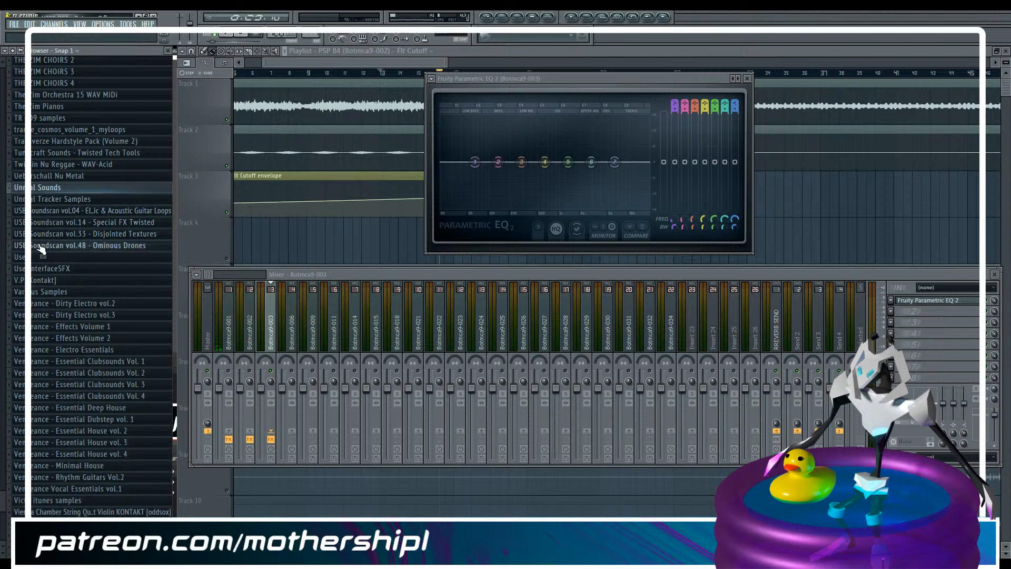
{"action": "left_click", "coordinate": [78, 201]}
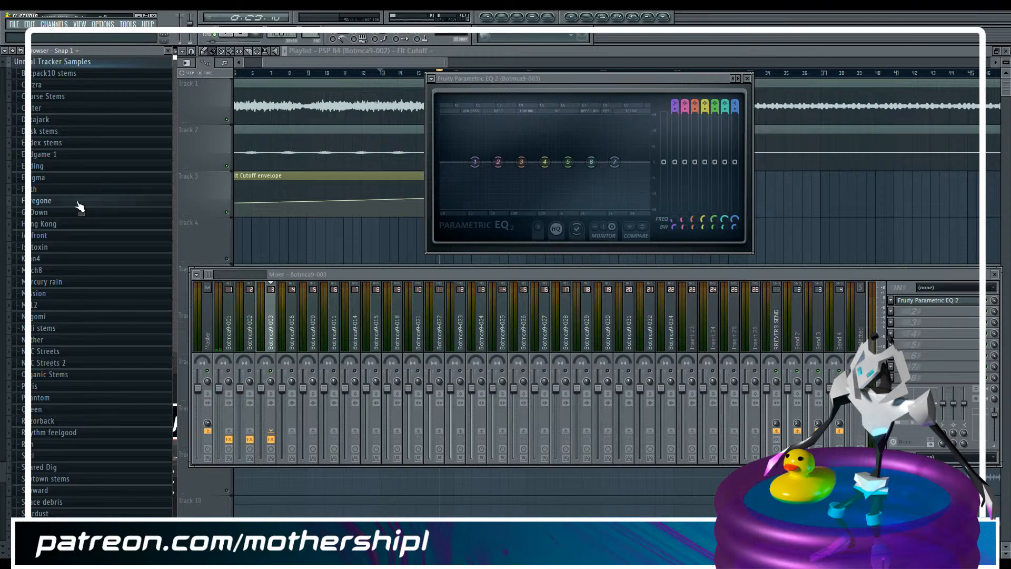
{"action": "left_click", "coordinate": [64, 74]}
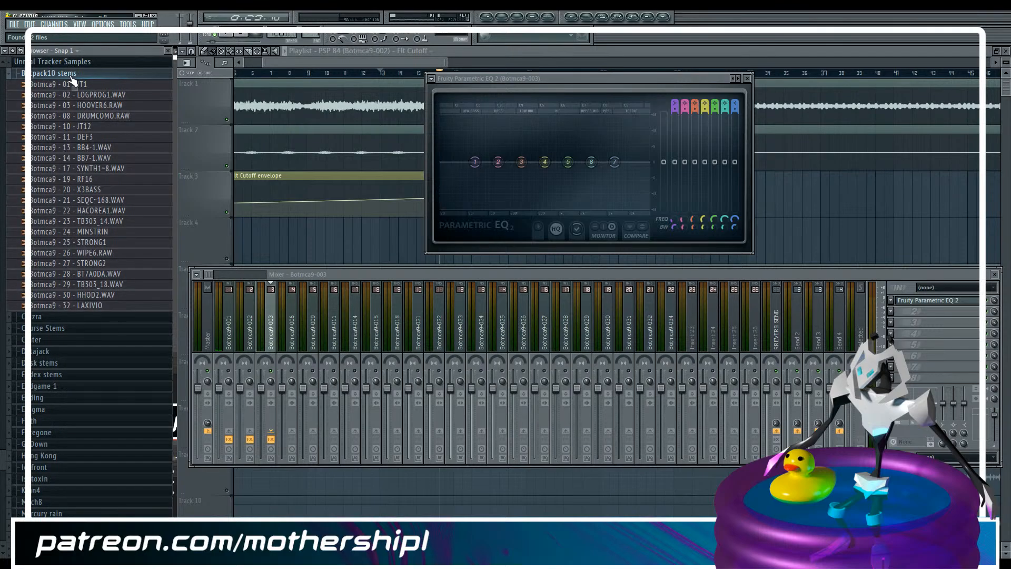
Audition the DRUMCOMO, LOGPROG1, JT1 and HOOVER6 samples to find the one used in the Botmca9-003 stem
{"action": "left_click", "coordinate": [90, 117]}
{"action": "left_click", "coordinate": [93, 96]}
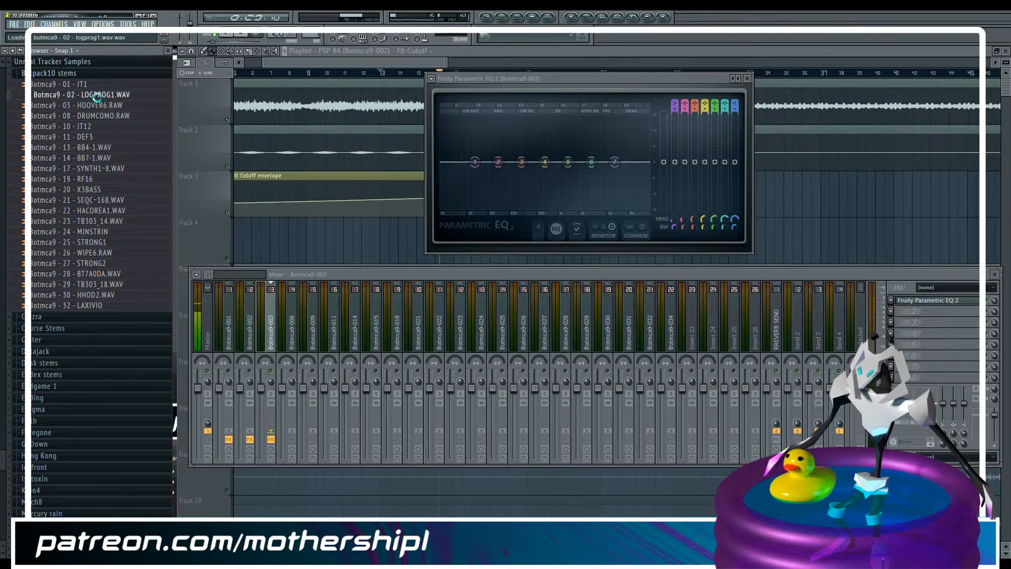
{"action": "left_click", "coordinate": [105, 107]}
{"action": "left_click", "coordinate": [98, 87]}
{"action": "left_click", "coordinate": [102, 107]}
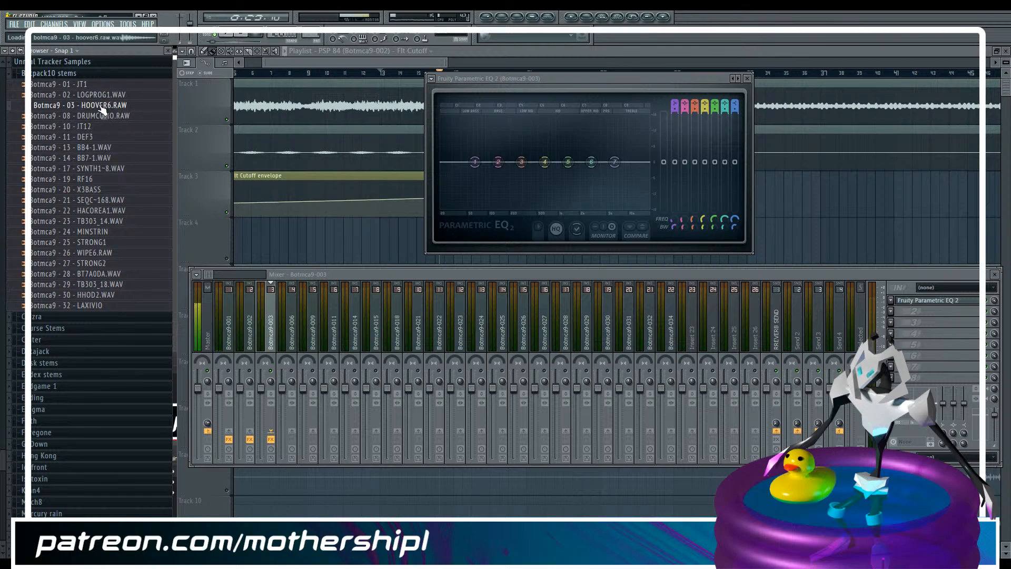
Add Botmca9 - 03 - HOOVER6.RAW as a new channel in the Unsorted group and open its channel settings
{"action": "key", "text": "F6"}
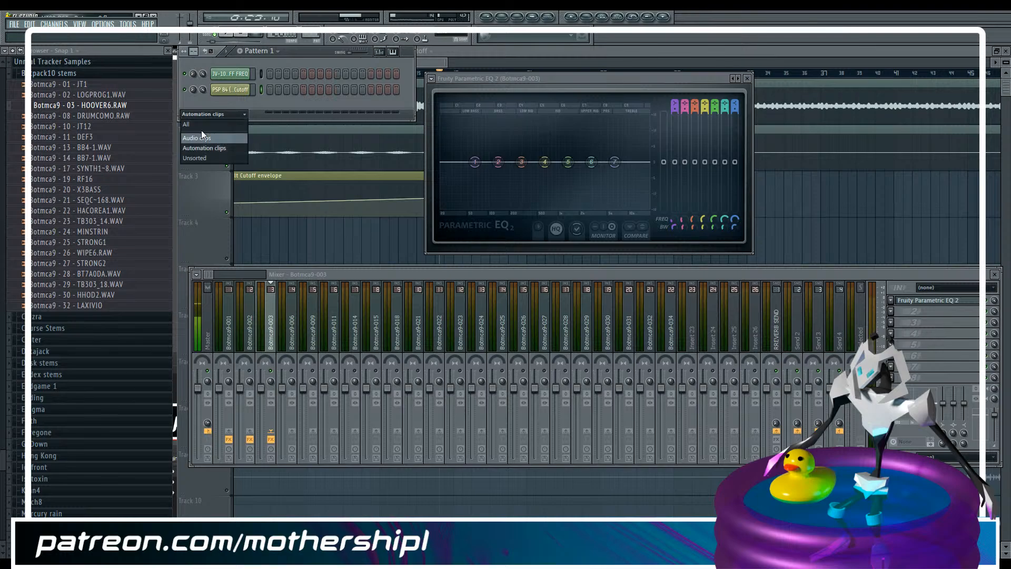
{"action": "left_click_drag", "start_coordinate": [112, 115], "coordinate": [152, 111]}
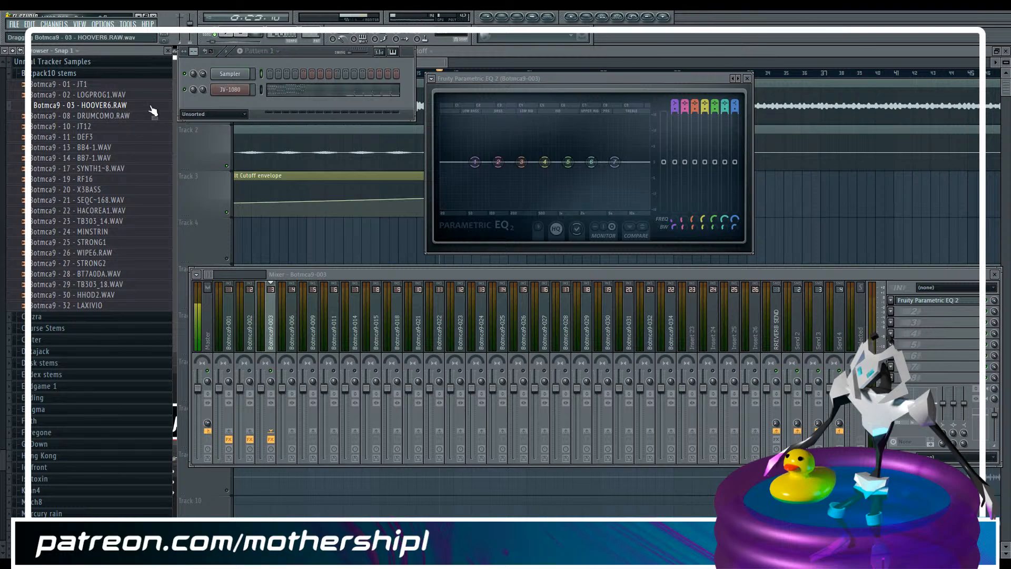
{"action": "left_click_drag", "start_coordinate": [224, 108], "coordinate": [226, 107]}
{"action": "left_click", "coordinate": [235, 105]}
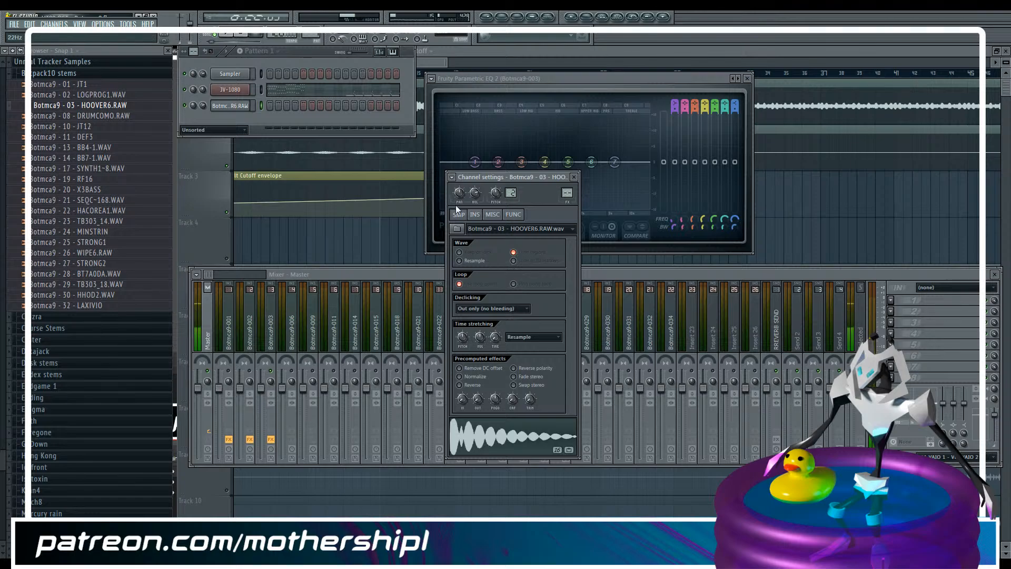
Try a higher root note for the HOOVER6 channel and compare its notes with the arrangement playback
{"action": "key", "text": "space"}
{"action": "key", "text": "space"}
{"action": "key", "text": "r"}
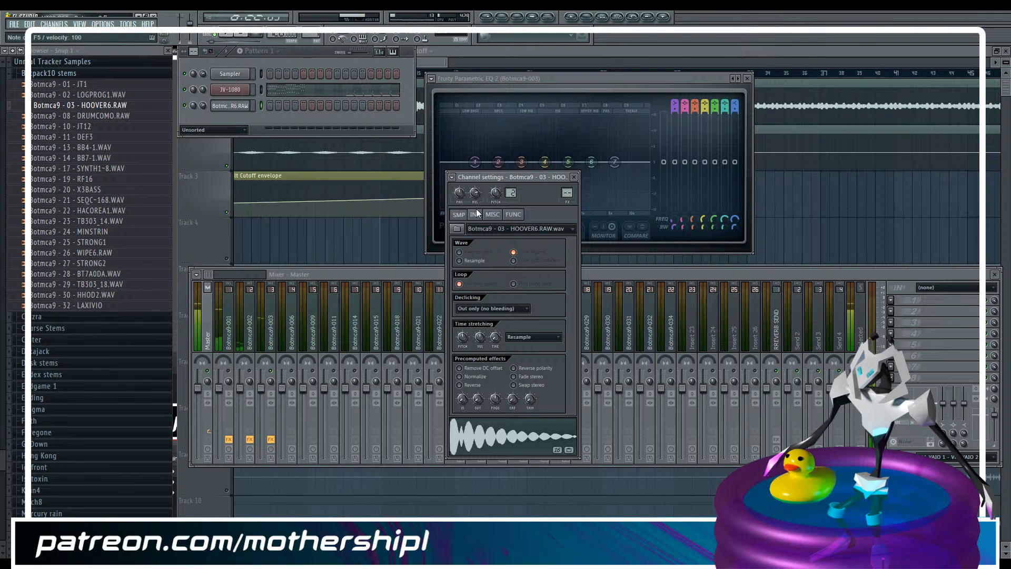
{"action": "left_click", "coordinate": [476, 214]}
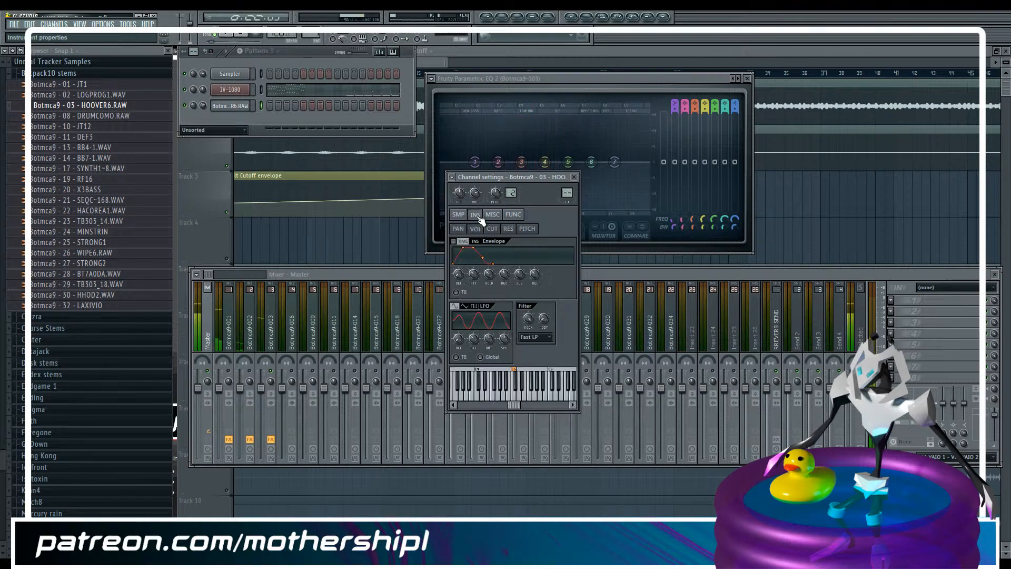
{"action": "left_click", "coordinate": [513, 373]}
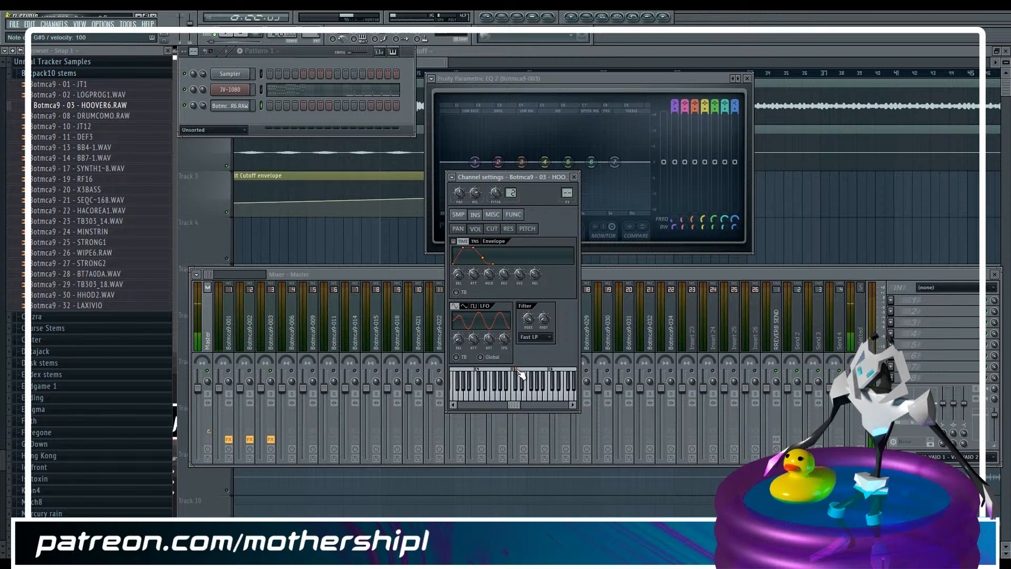
{"action": "key", "text": "space"}
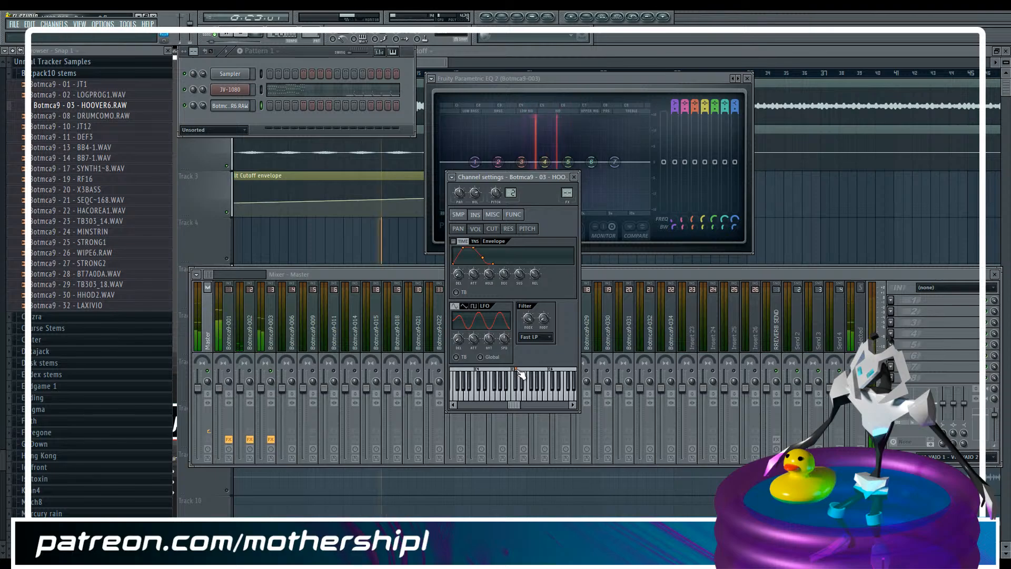
Play HOOVER6 notes between playbacks of the arrangement and restart the song from bar 13
{"action": "left_click", "coordinate": [457, 52]}
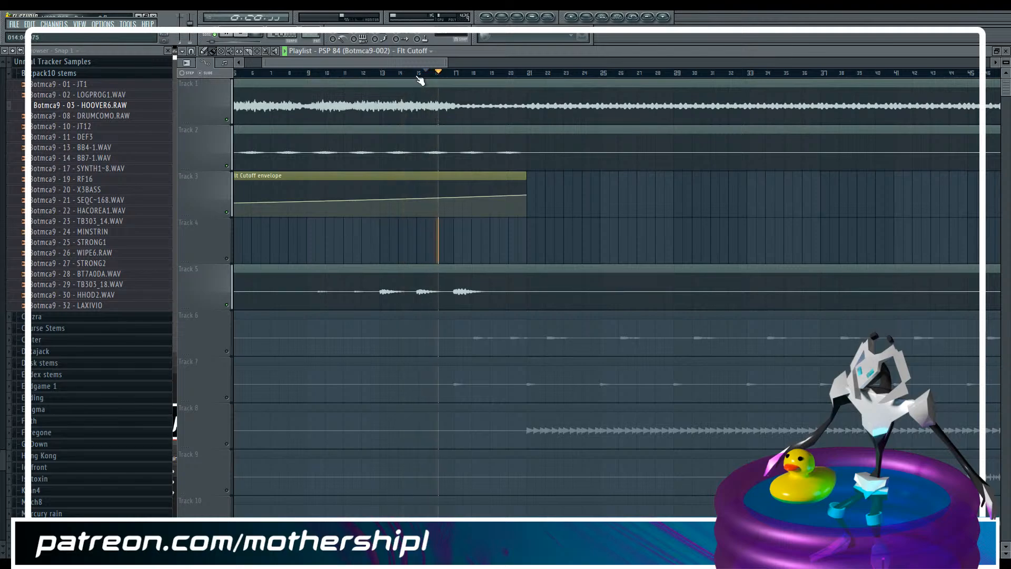
{"action": "key", "text": "F6"}
{"action": "left_click", "coordinate": [242, 105]}
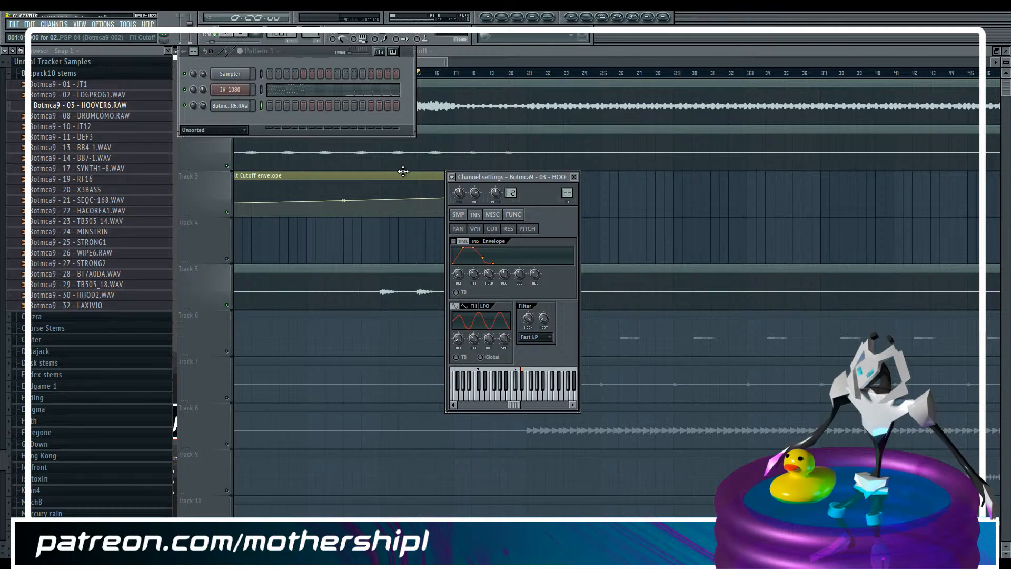
{"action": "key", "text": "h"}
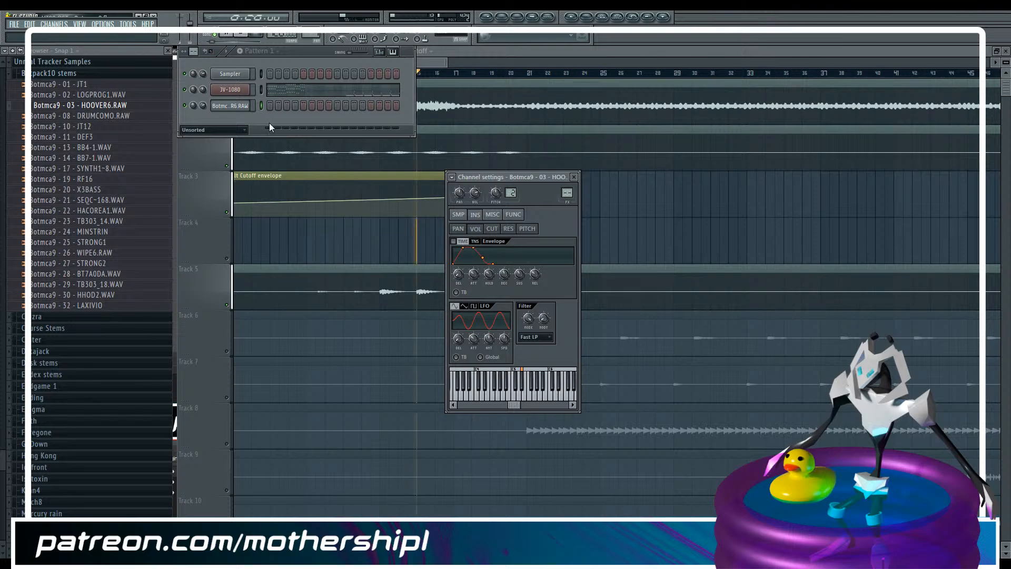
{"action": "left_click", "coordinate": [504, 64]}
{"action": "left_click", "coordinate": [380, 74]}
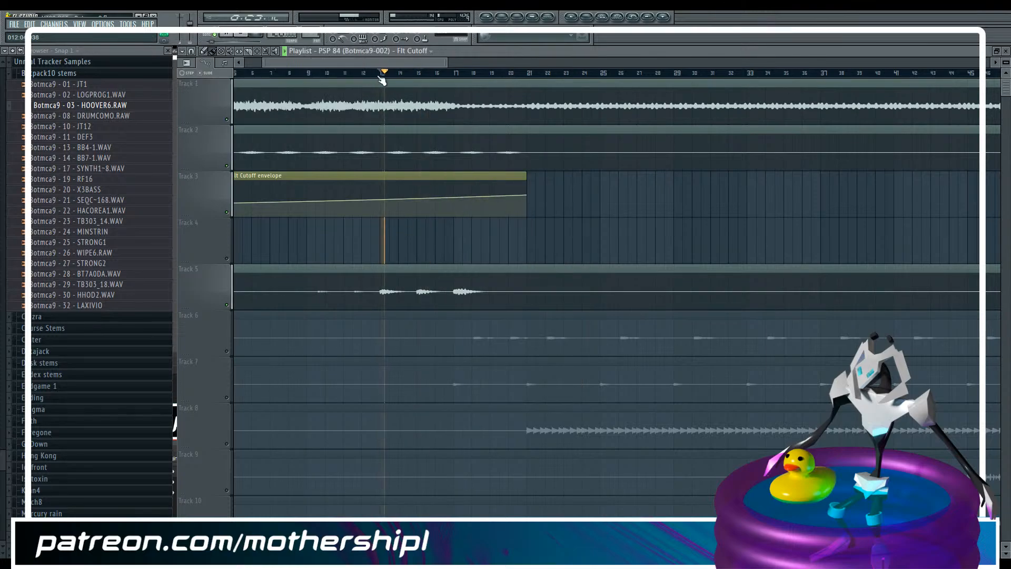
Set the HOOVER6 channel's root note to D#4 and audition its notes
{"action": "key", "text": "F6"}
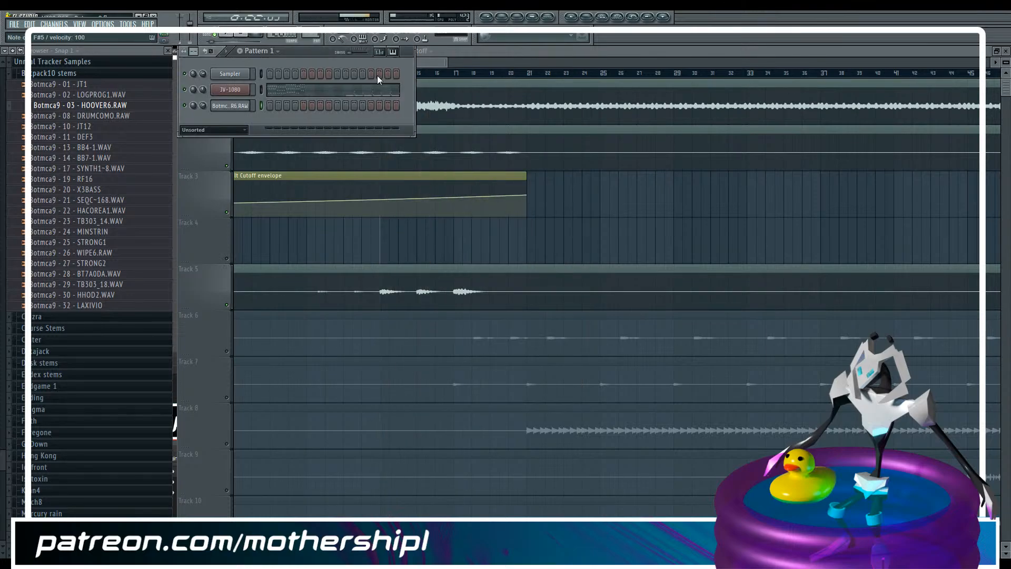
{"action": "left_click", "coordinate": [240, 108]}
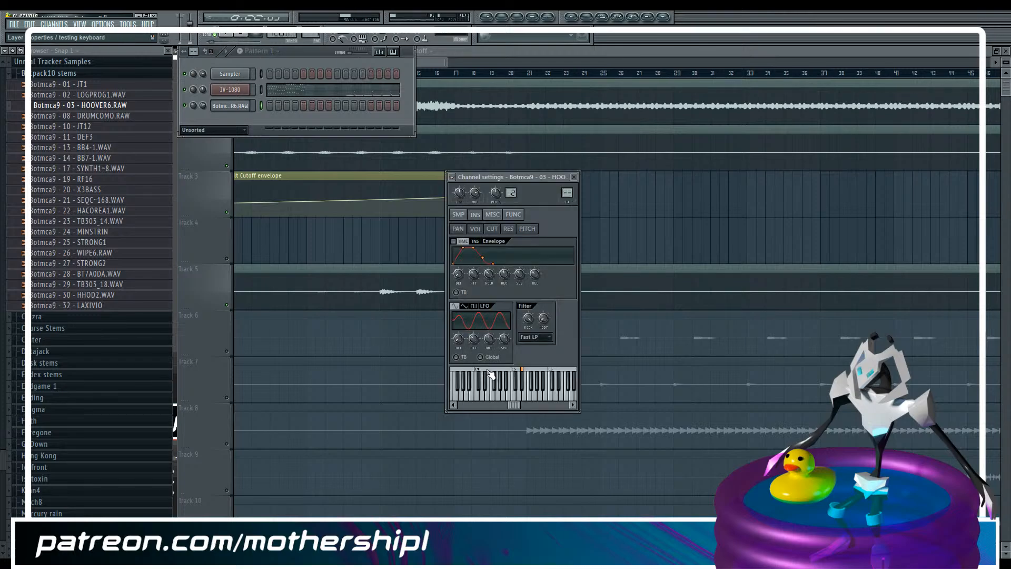
{"action": "left_click", "coordinate": [315, 53]}
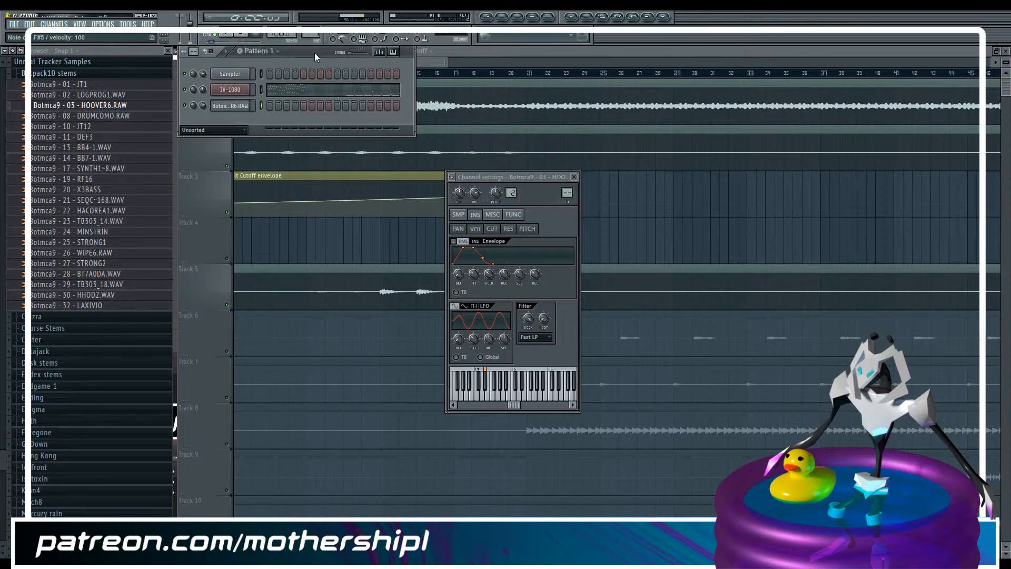
{"action": "key", "text": "6"}
Play the arrangement from bar 13 to hear how the Botmca9-003 stem uses the hoover sound
{"action": "left_click", "coordinate": [442, 67]}
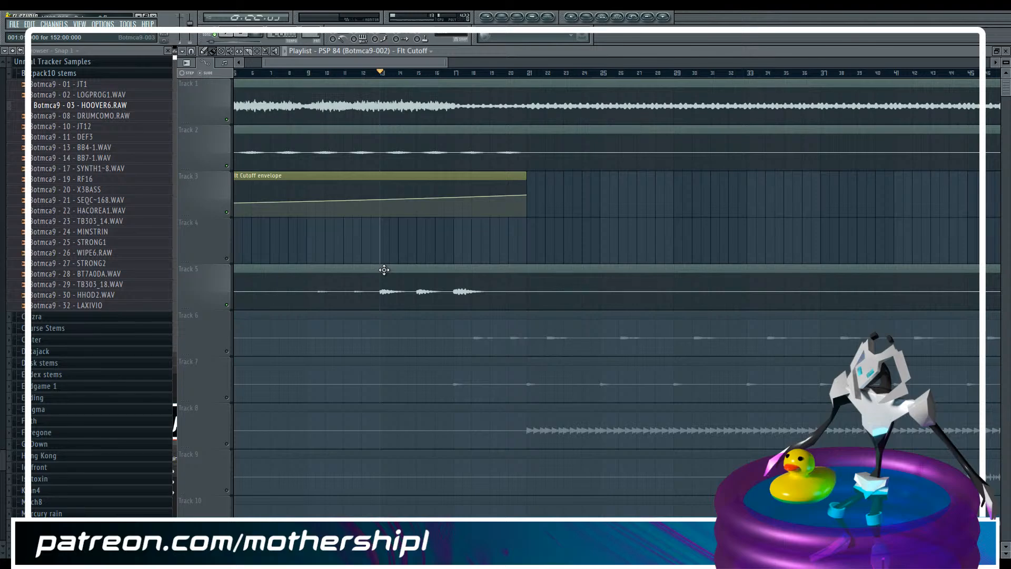
{"action": "key", "text": "space"}
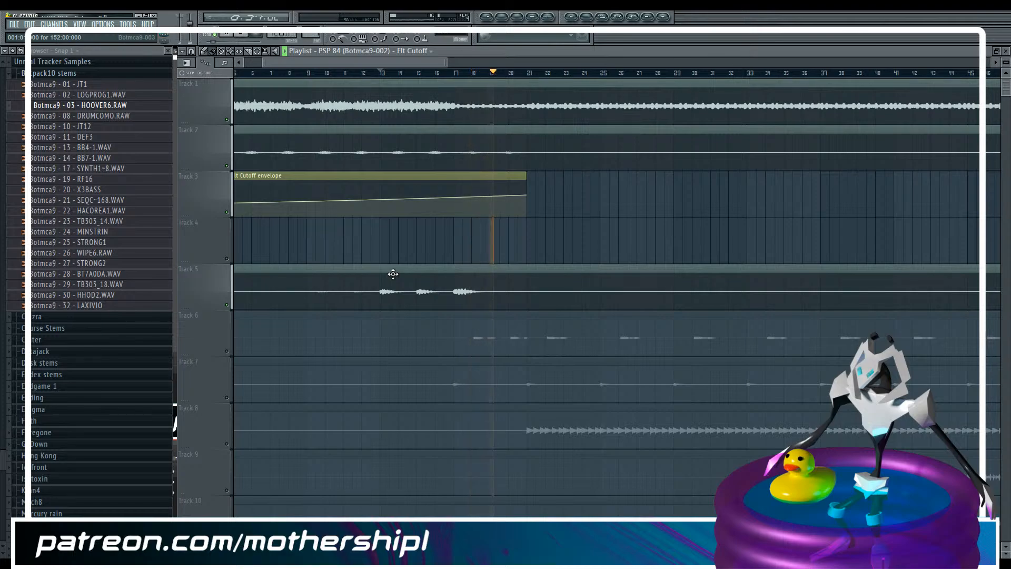
{"action": "key", "text": "F6"}
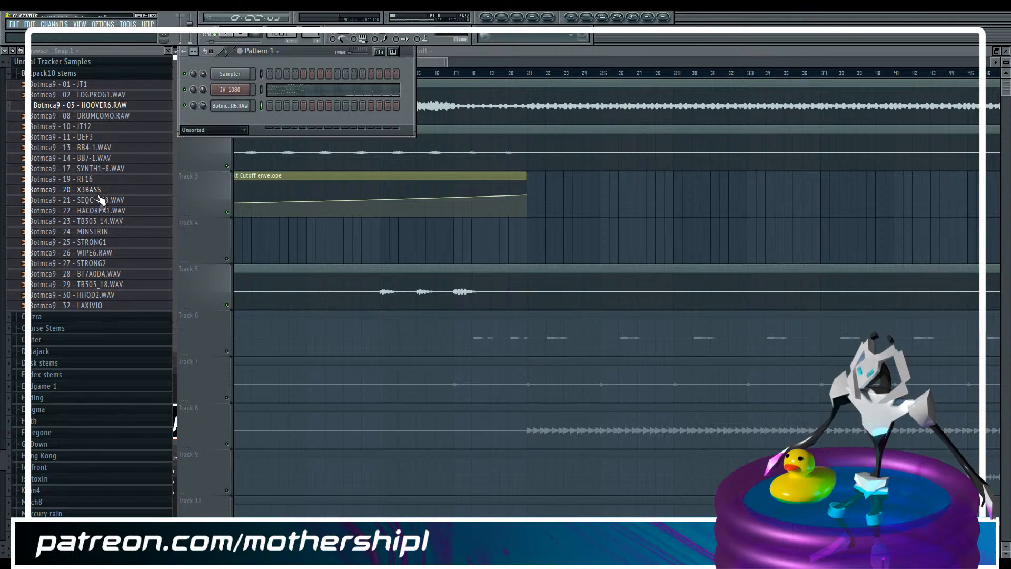
{"action": "left_click_drag", "start_coordinate": [448, 62], "coordinate": [956, 56]}
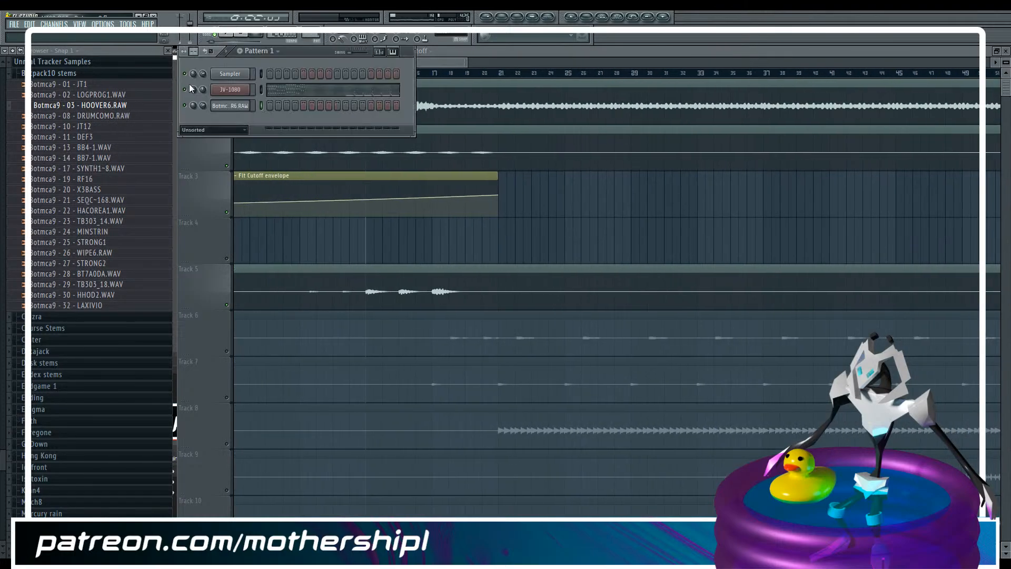
{"action": "left_click_drag", "start_coordinate": [466, 63], "coordinate": [492, 65]}
{"action": "key", "text": "F6"}
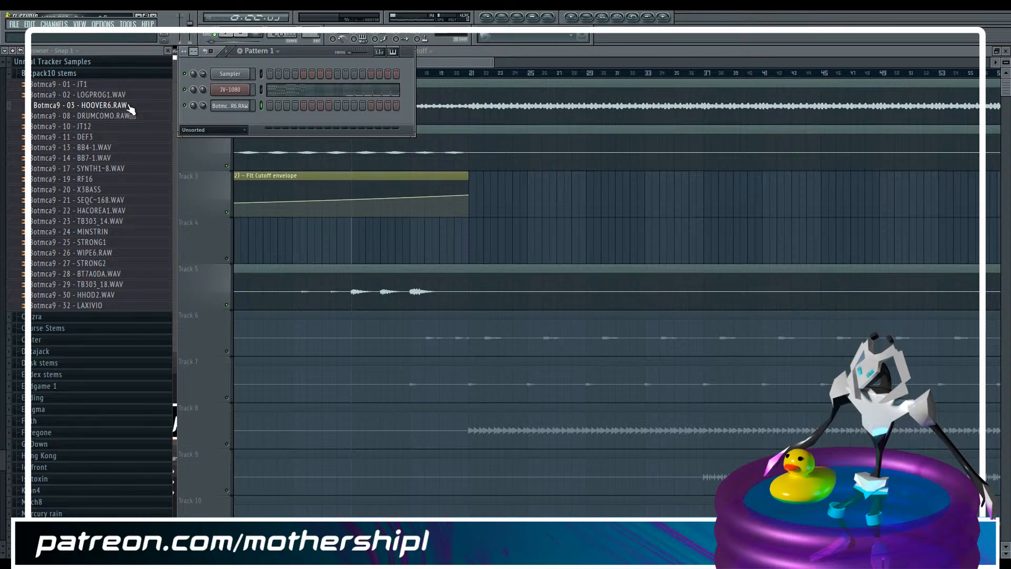
Reopen the HOOVER6 channel settings and look through the other folders in Unreal Tracker Samples
{"action": "left_click", "coordinate": [235, 107]}
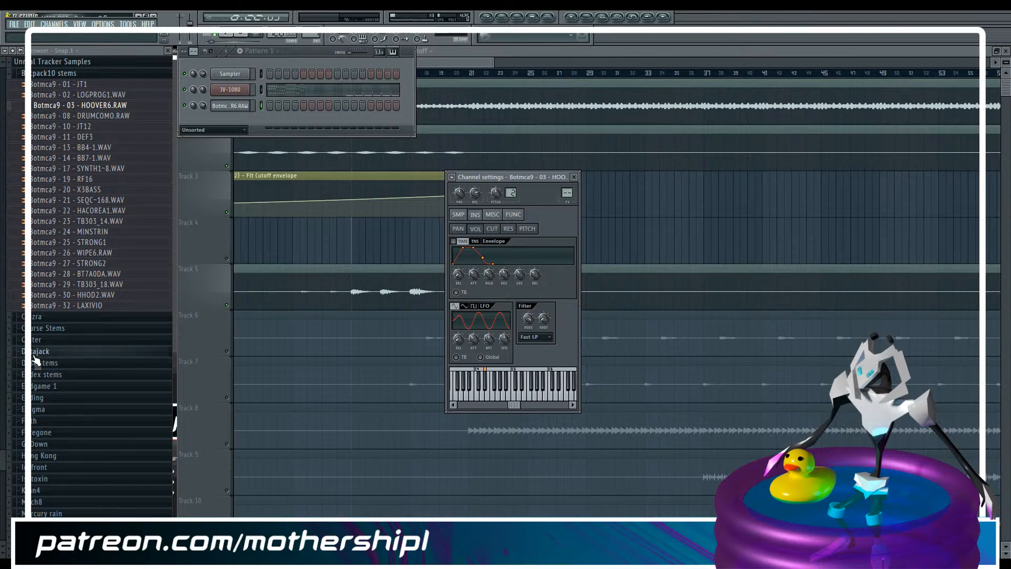
{"action": "scroll", "coordinate": [1, 467], "scroll_direction": "down", "scroll_amount": 1}
{"action": "scroll", "coordinate": [1, 468], "scroll_direction": "up", "scroll_amount": 4}
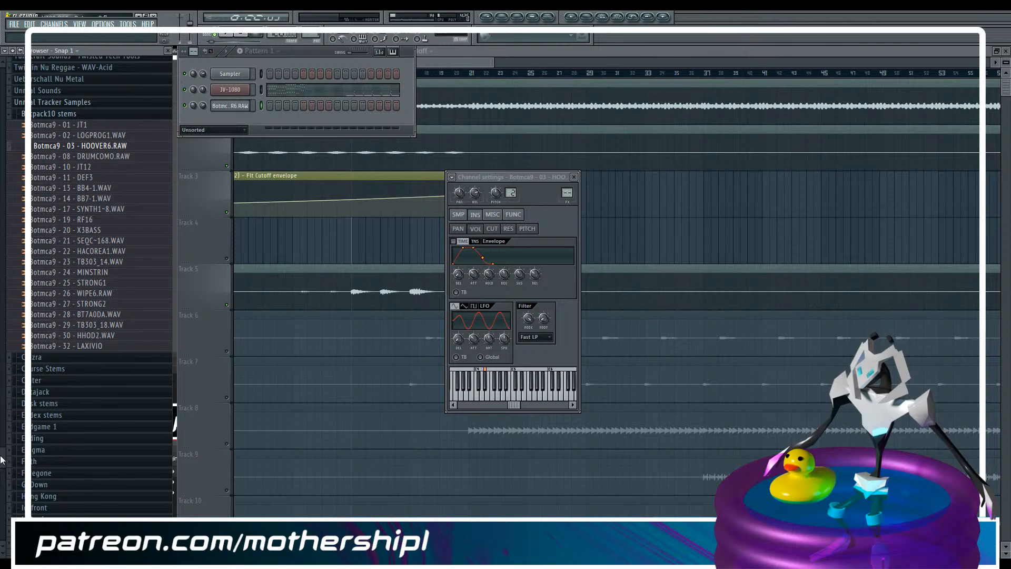
{"action": "left_click_drag", "start_coordinate": [2, 460], "coordinate": [2, 467]}
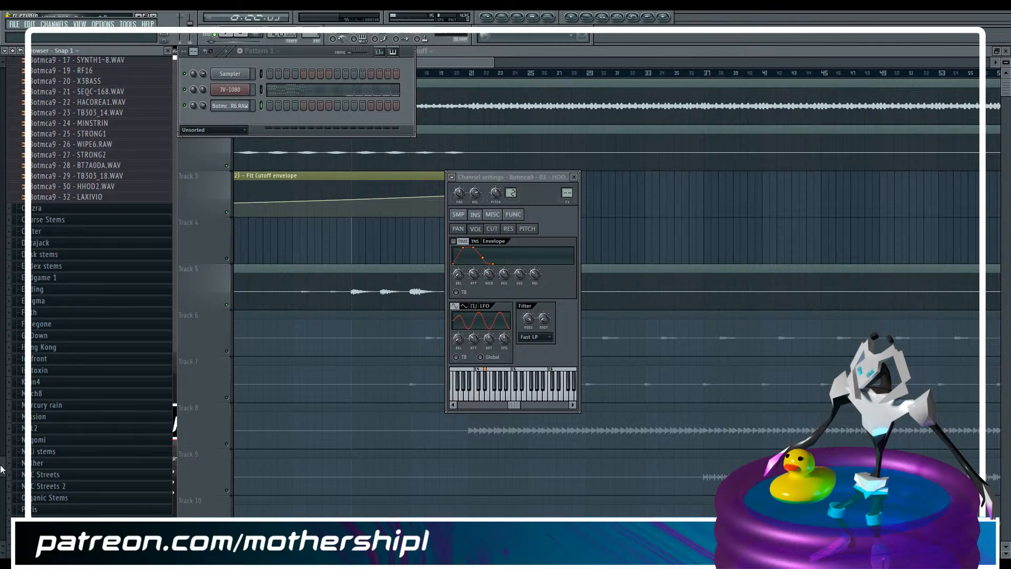
{"action": "scroll", "coordinate": [2, 469], "scroll_direction": "down", "scroll_amount": 7}
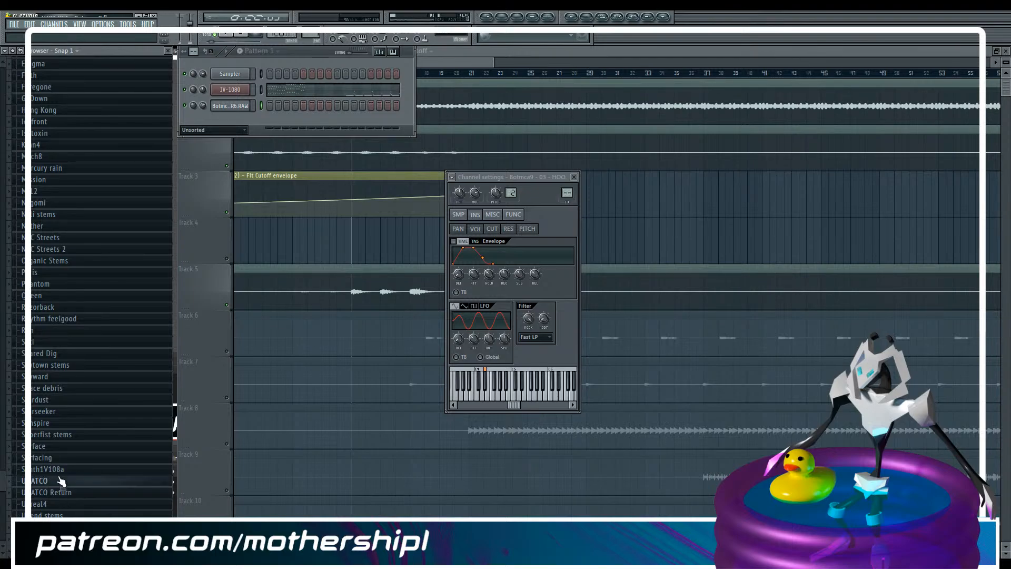
{"action": "scroll", "coordinate": [78, 288], "scroll_direction": "up", "scroll_amount": 5}
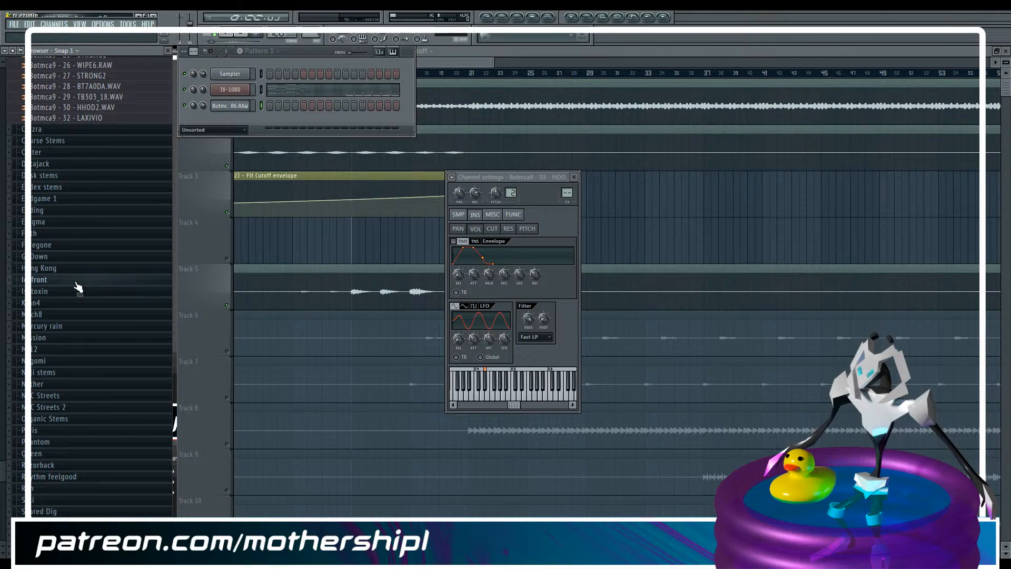
{"action": "scroll", "coordinate": [78, 288], "scroll_direction": "up", "scroll_amount": 8}
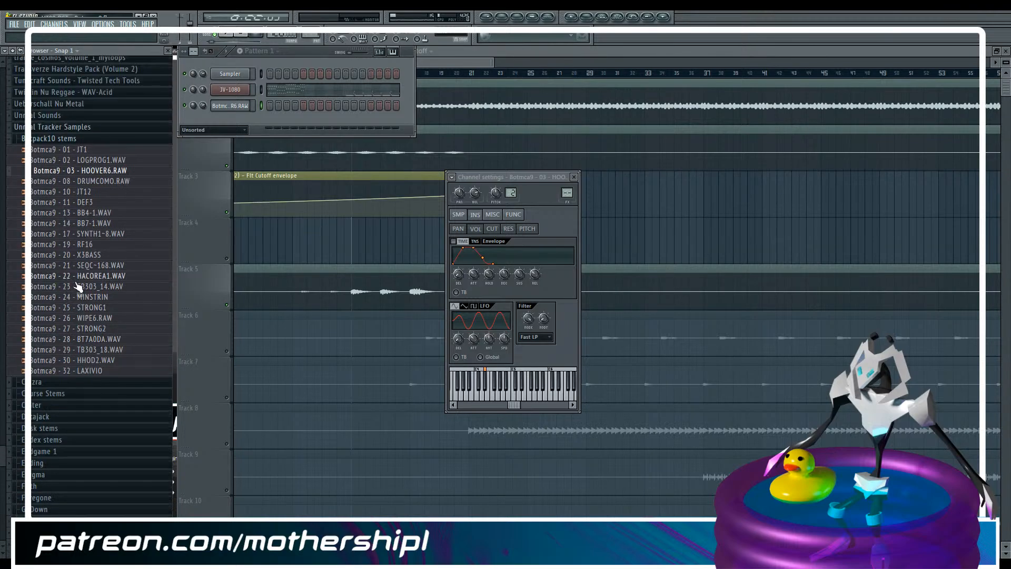
Show the HOOVER6 channel's miscellaneous settings and compare its notes with the arrangement playback again
{"action": "left_click", "coordinate": [228, 108]}
{"action": "left_click", "coordinate": [228, 106]}
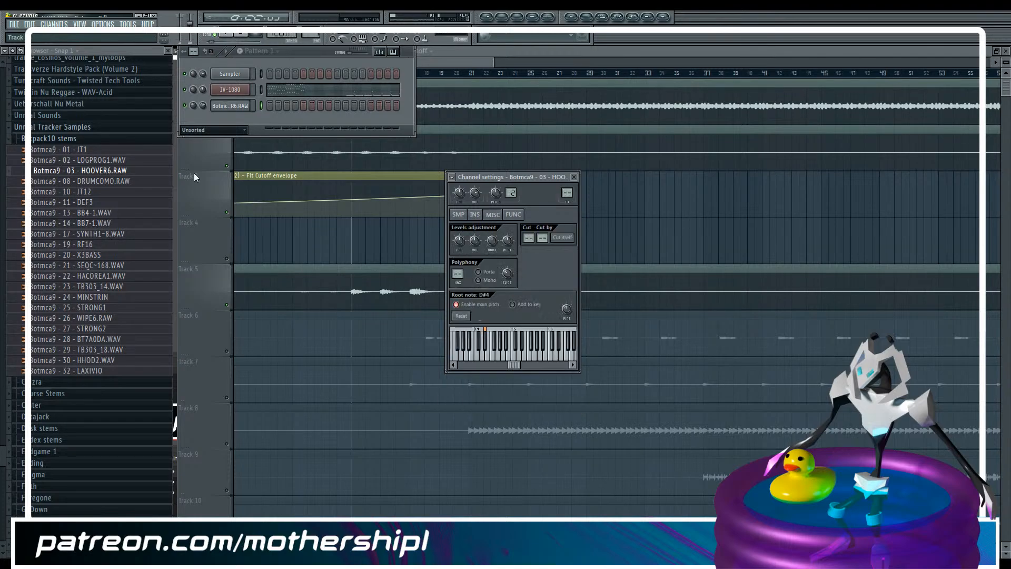
{"action": "left_click", "coordinate": [250, 106]}
{"action": "left_click", "coordinate": [250, 106]}
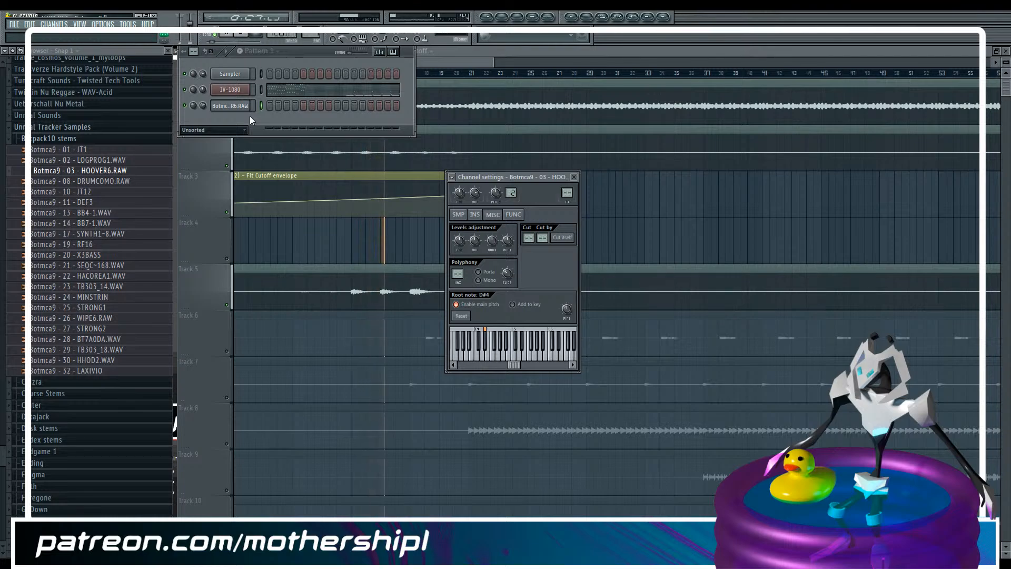
{"action": "key", "text": "space"}
{"action": "key", "text": "j"}
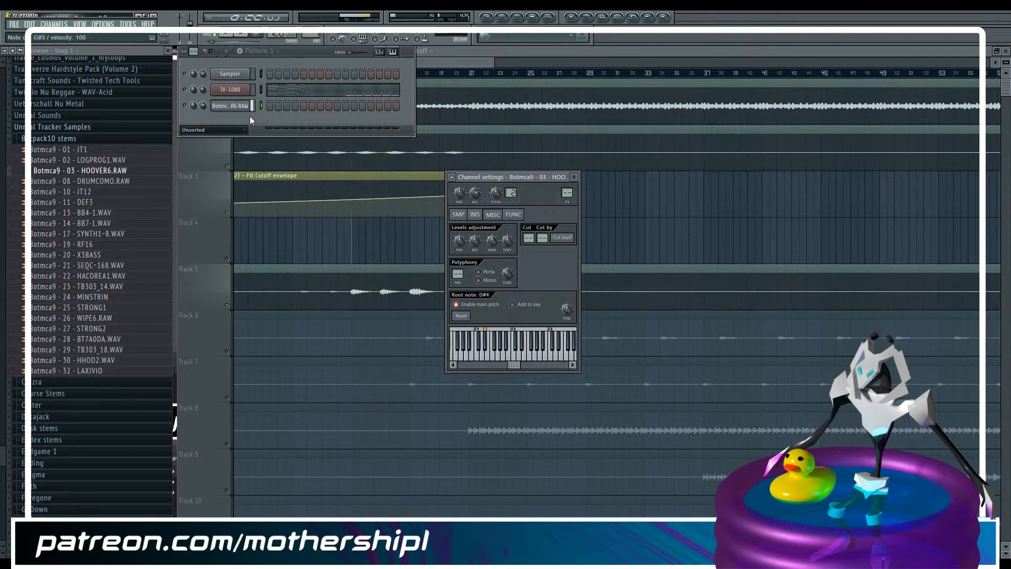
Alternate between playing the arrangement from bar 13 and auditioning HOOVER6 channel notes to match the Botmca9-003 stem's pitches
{"action": "key", "text": "space"}
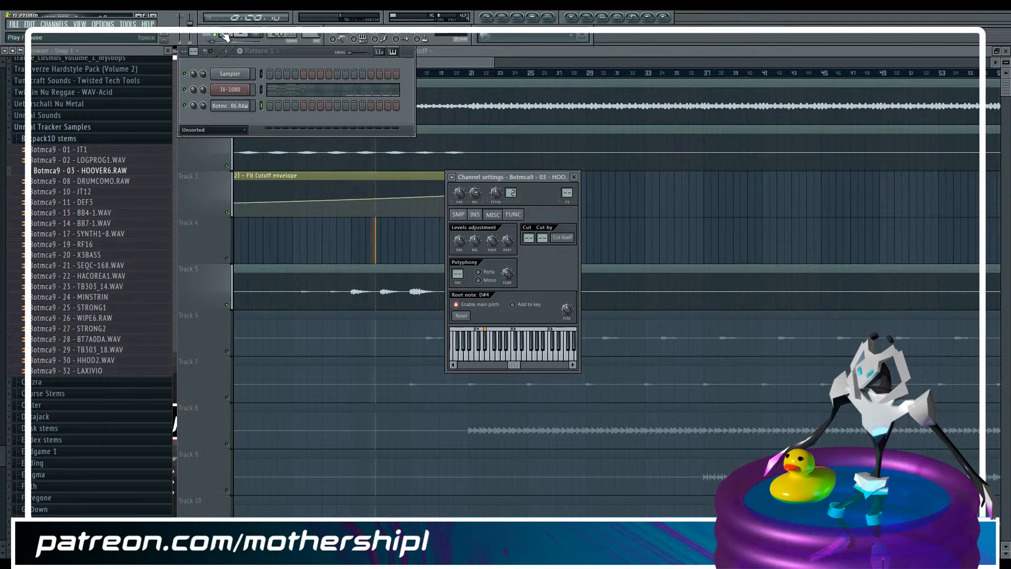
{"action": "key", "text": "space"}
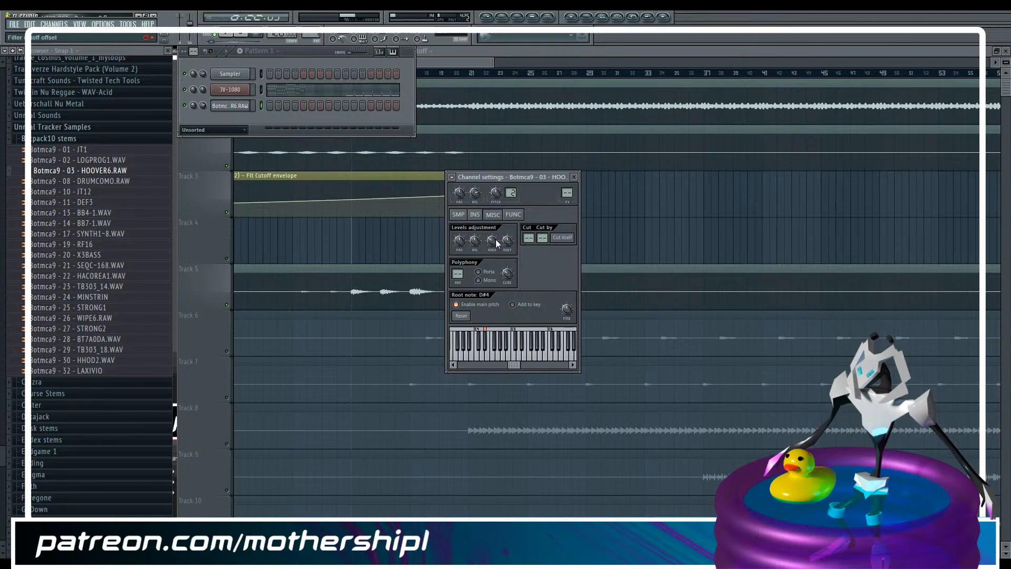
{"action": "left_click", "coordinate": [480, 55]}
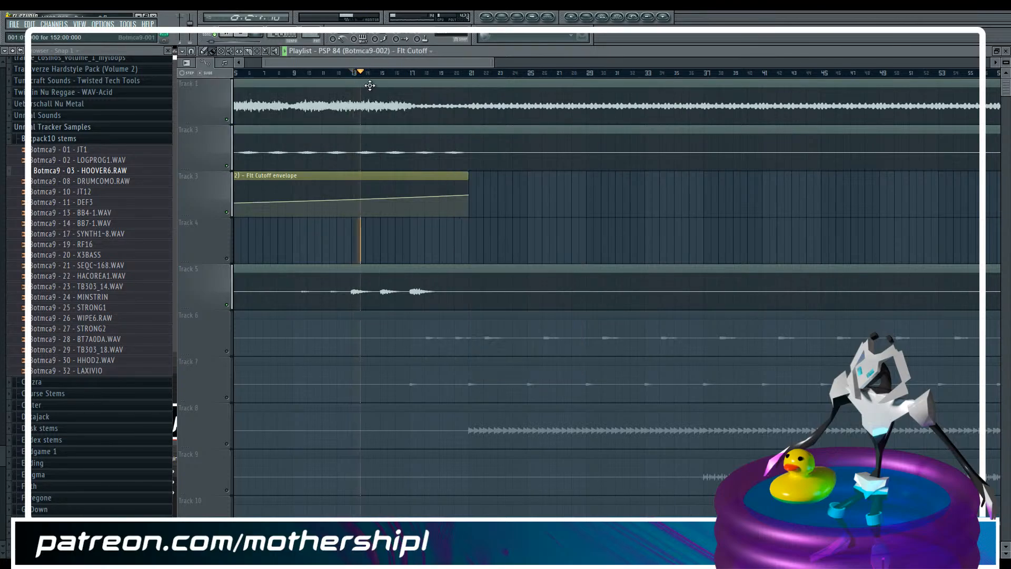
{"action": "key", "text": "F6"}
{"action": "key", "text": "space"}
{"action": "key", "text": "g"}
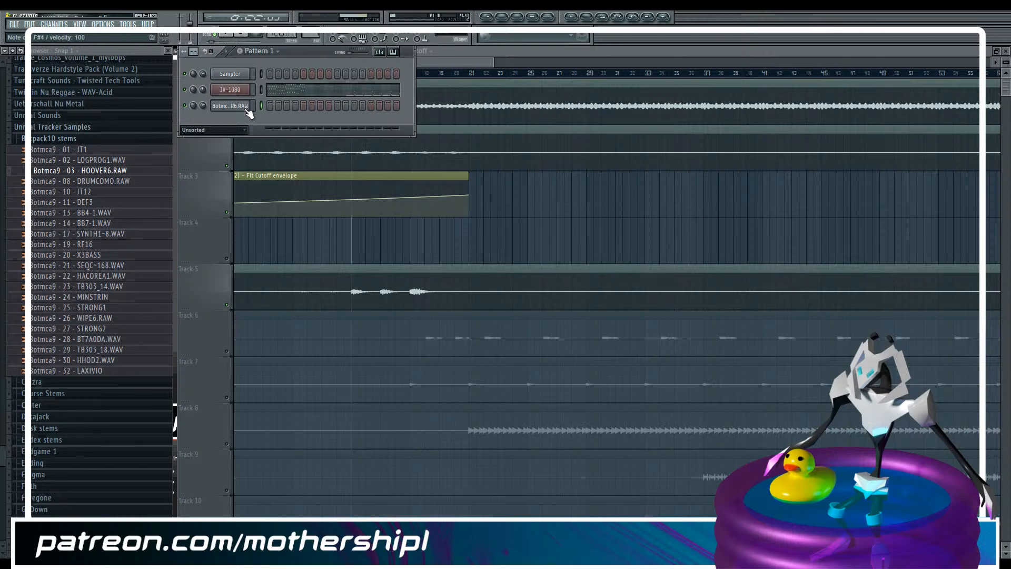
{"action": "key", "text": "space"}
{"action": "key", "text": "space"}
{"action": "key", "text": "space"}
{"action": "key", "text": "space"}
{"action": "key", "text": "j"}
{"action": "key", "text": "g"}
{"action": "key", "text": "h"}
Switch to the empty Pattern 2 and open the HOOVER6 channel's piano roll
{"action": "scroll", "coordinate": [256, 51], "scroll_direction": "down", "scroll_amount": 1}
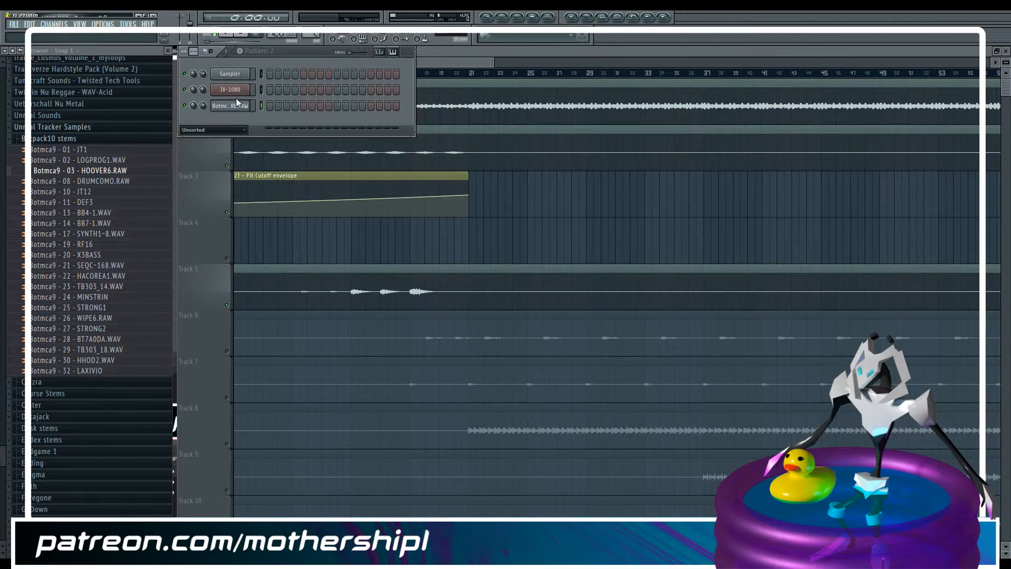
{"action": "right_click", "coordinate": [249, 104]}
{"action": "left_click", "coordinate": [270, 105]}
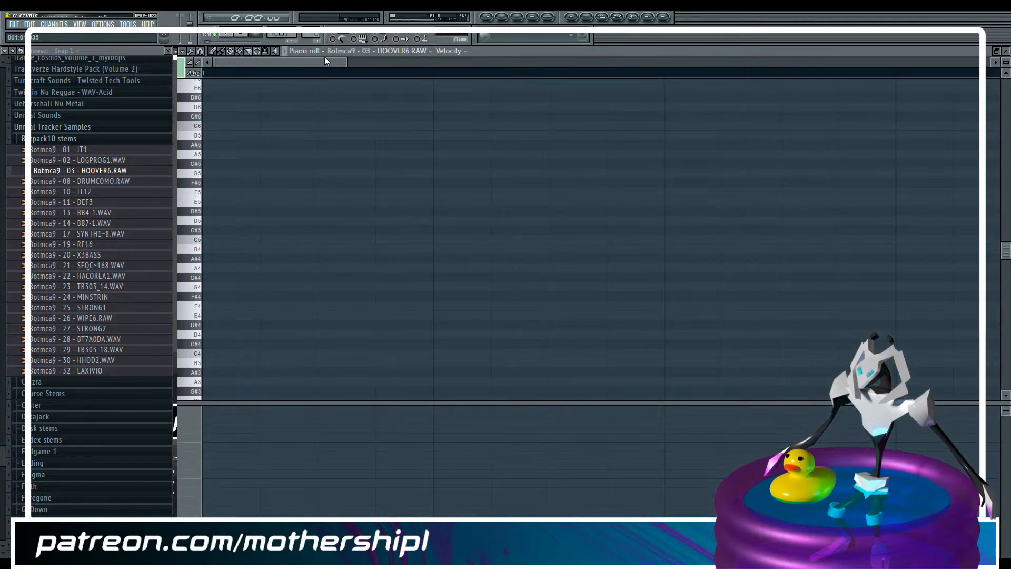
{"action": "left_click_drag", "start_coordinate": [344, 64], "coordinate": [637, 63]}
Play the arrangement from around bars 13, 17 and 9 to hear the Botmca9-003 hoover hits
{"action": "key", "text": "F5"}
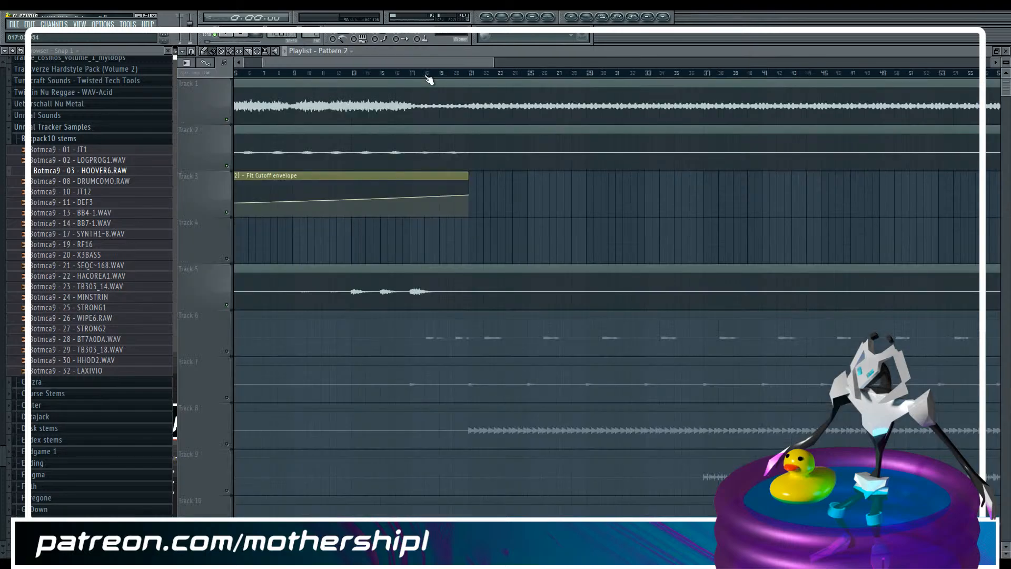
{"action": "left_click", "coordinate": [353, 74]}
{"action": "key", "text": "space"}
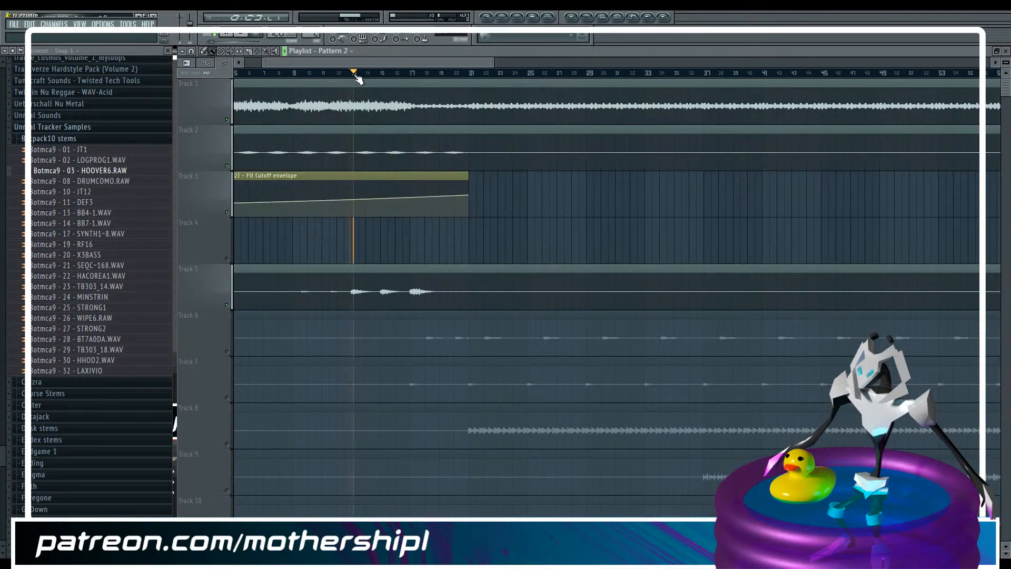
{"action": "left_click", "coordinate": [412, 74]}
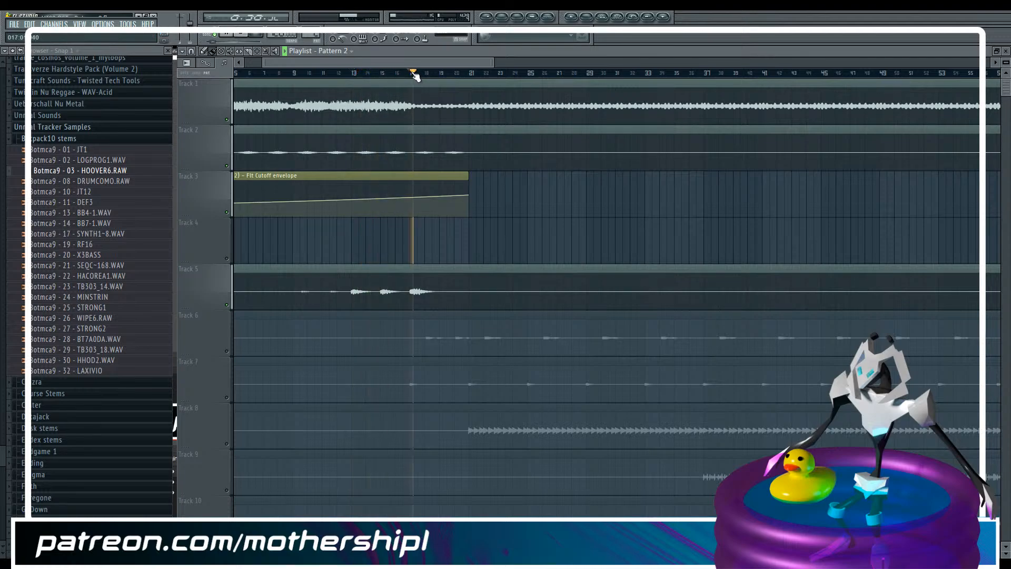
{"action": "left_click", "coordinate": [298, 74]}
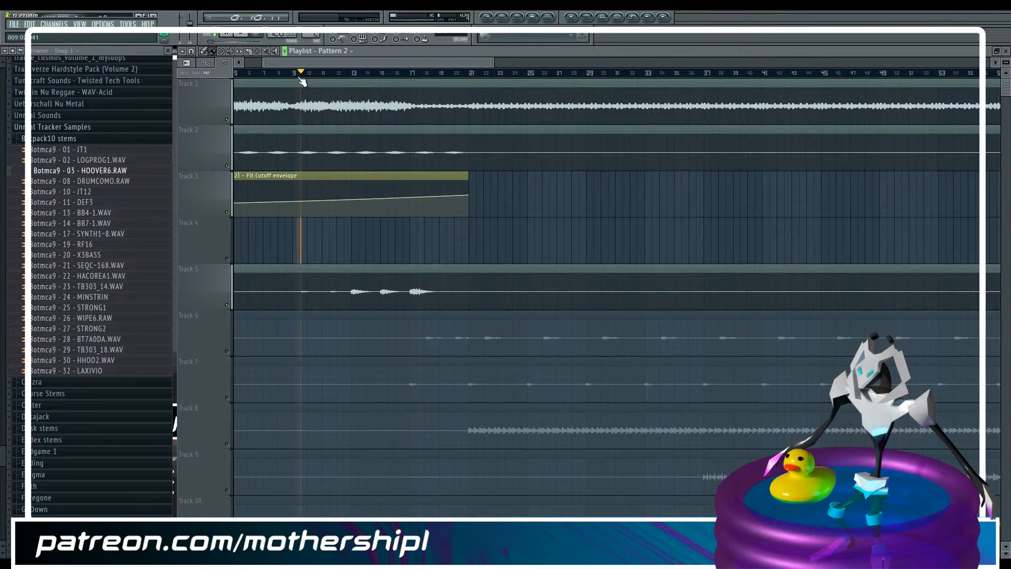
{"action": "left_click", "coordinate": [349, 74]}
Reopen the HOOVER6 piano roll for Pattern 2 and place an A#5 note at the start followed by an F#5 note
{"action": "key", "text": "F6"}
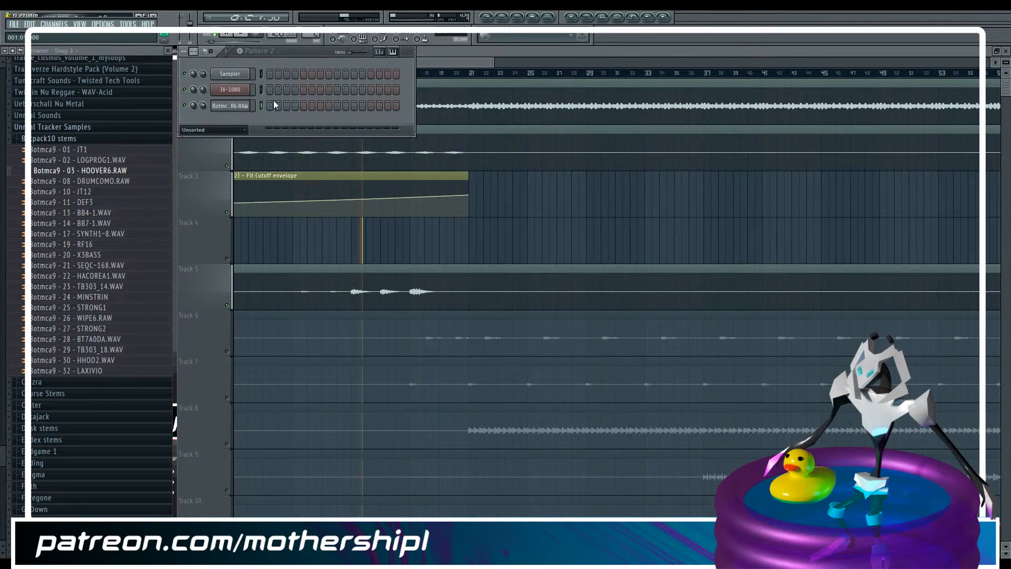
{"action": "right_click", "coordinate": [235, 106]}
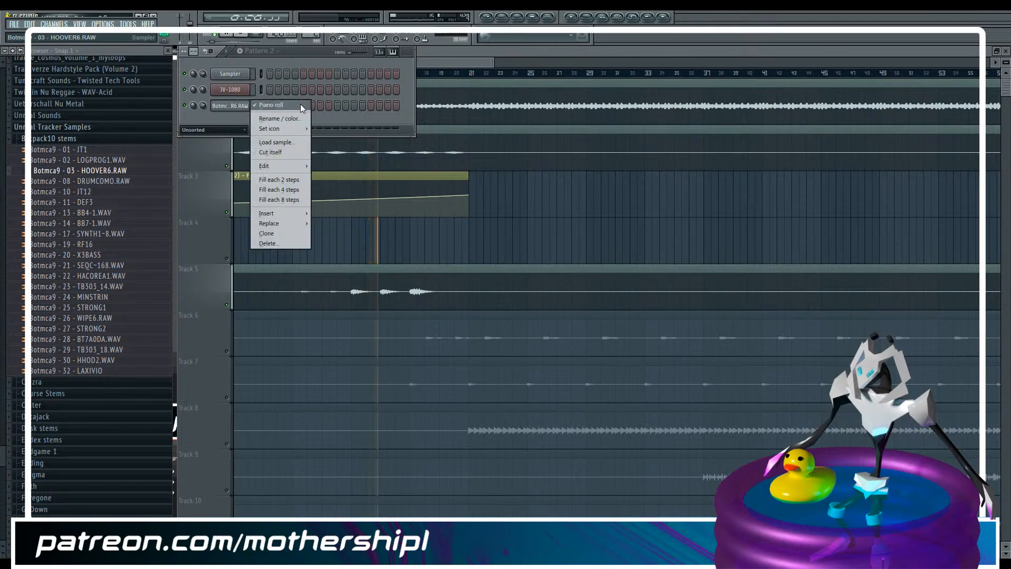
{"action": "left_click", "coordinate": [273, 104]}
{"action": "right_click", "coordinate": [245, 109]}
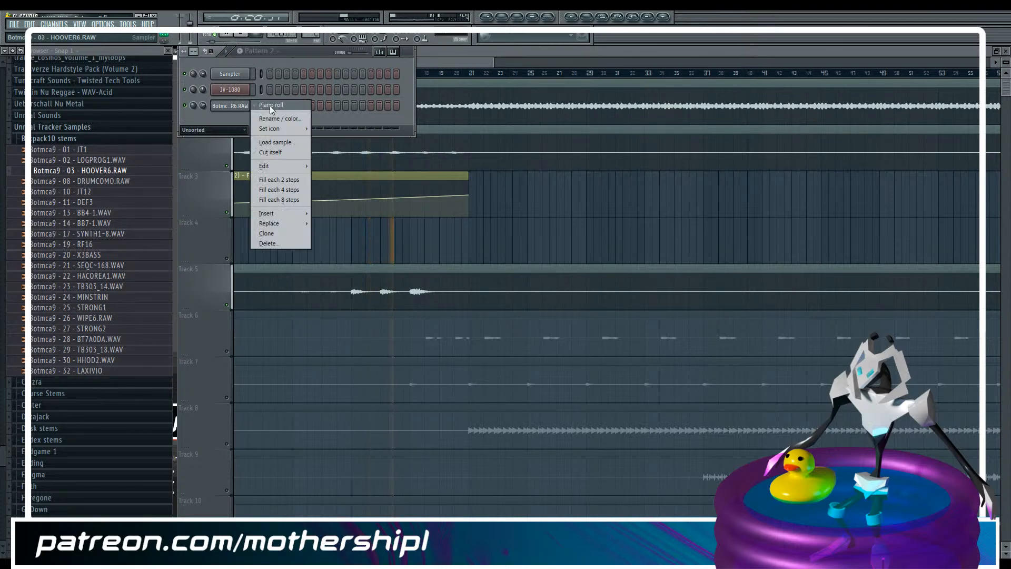
{"action": "left_click", "coordinate": [271, 105]}
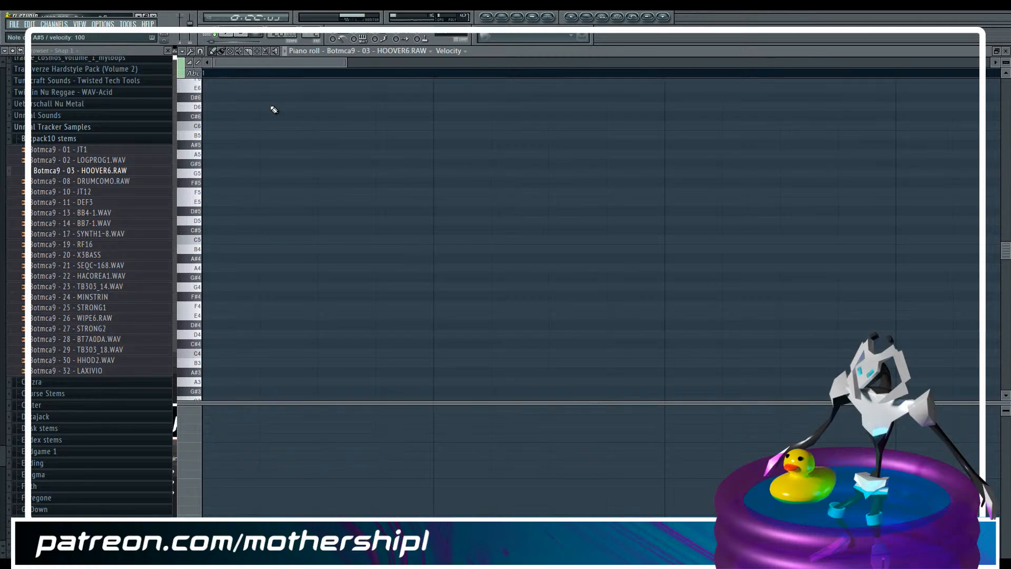
{"action": "left_click_drag", "start_coordinate": [343, 66], "coordinate": [483, 58]}
{"action": "scroll", "coordinate": [289, 166], "scroll_direction": "up", "scroll_amount": 2}
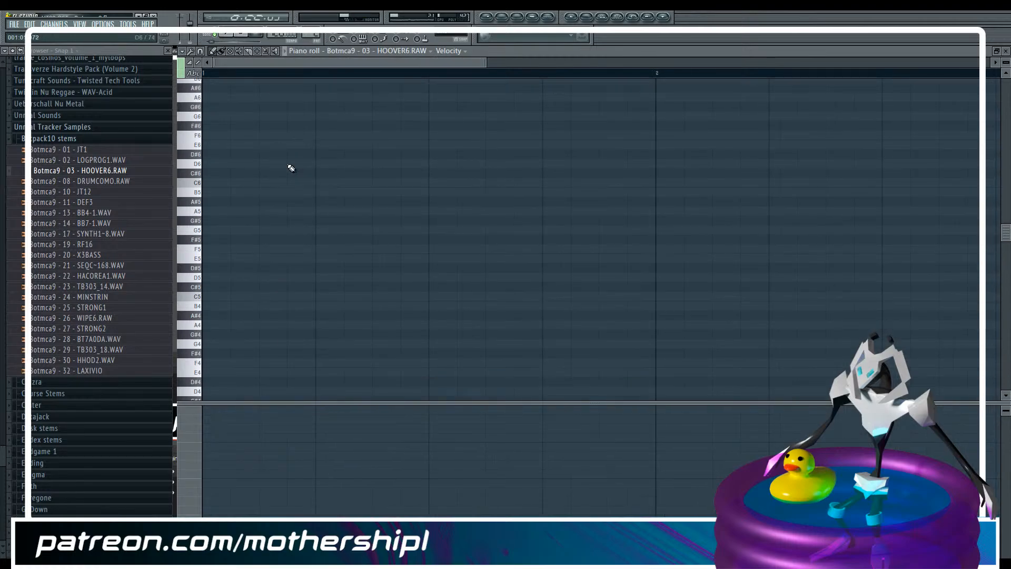
{"action": "left_click", "coordinate": [211, 206]}
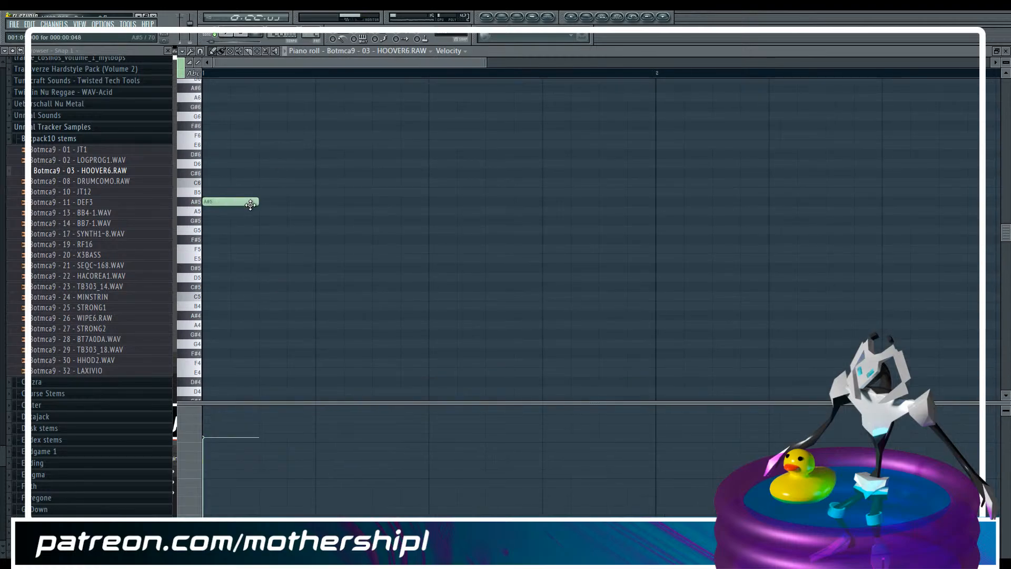
{"action": "left_click", "coordinate": [266, 237]}
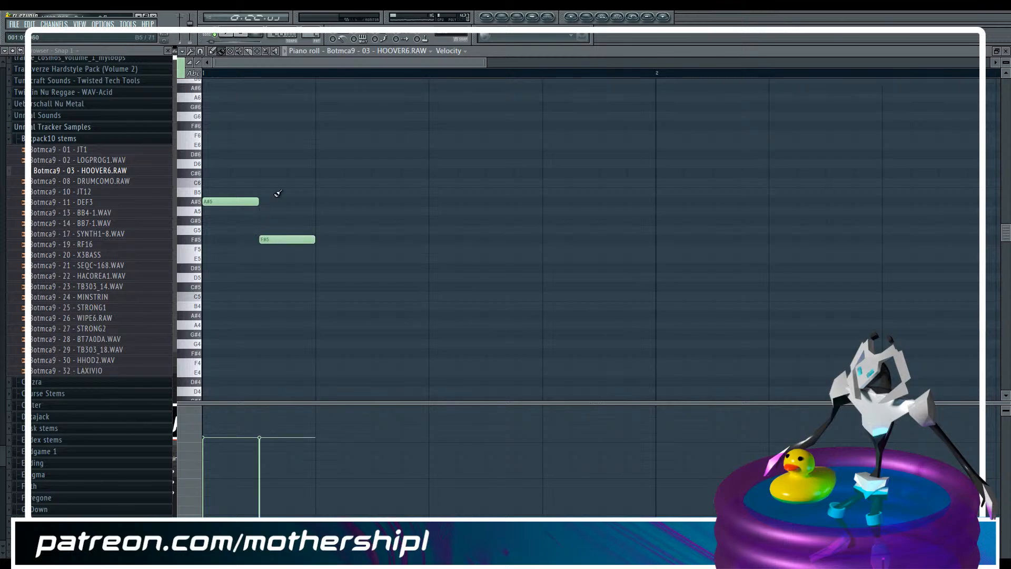
Duplicate the A#5 and F#5 notes one octave lower, reduce the copies' velocity and play the pattern
{"action": "scroll", "coordinate": [277, 191], "scroll_direction": "down", "scroll_amount": 3}
{"action": "key", "text": "ctrl+a"}
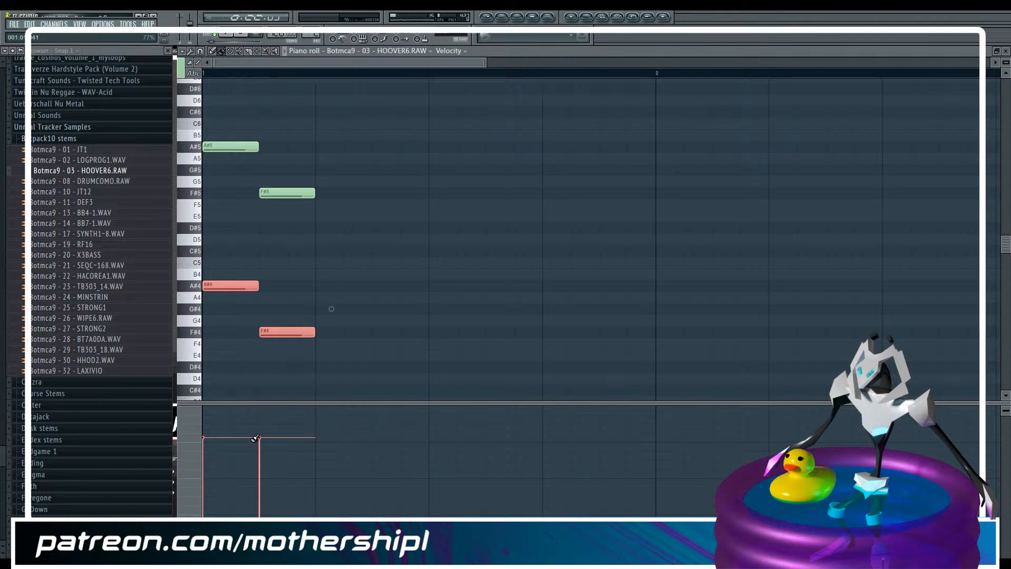
{"action": "left_click_drag", "start_coordinate": [266, 469], "coordinate": [181, 468]}
{"action": "key", "text": "space"}
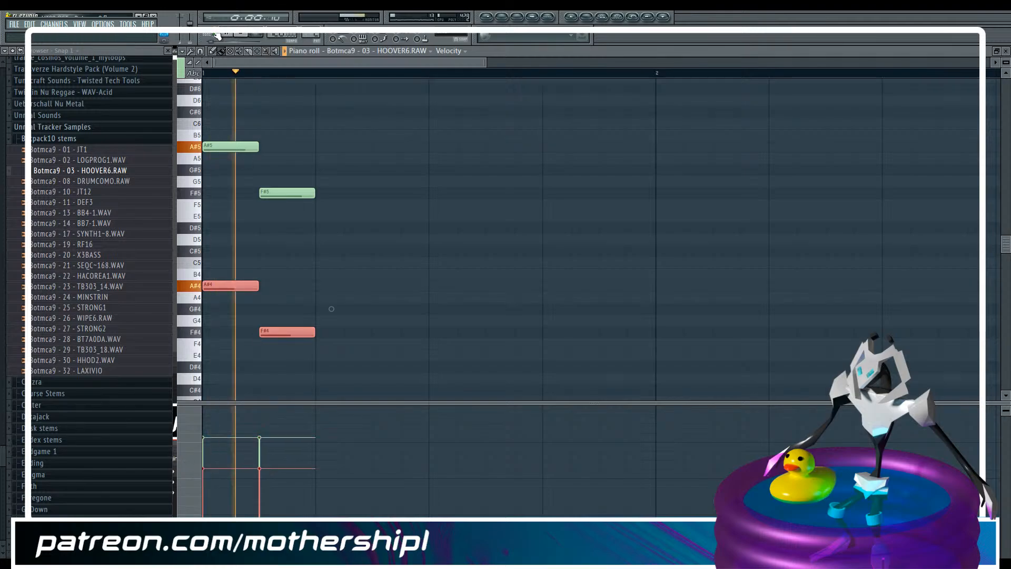
Examine the HOOVER6 channel's sample, loop and volume envelope settings while auditioning C5 and the pattern
{"action": "key", "text": "F6"}
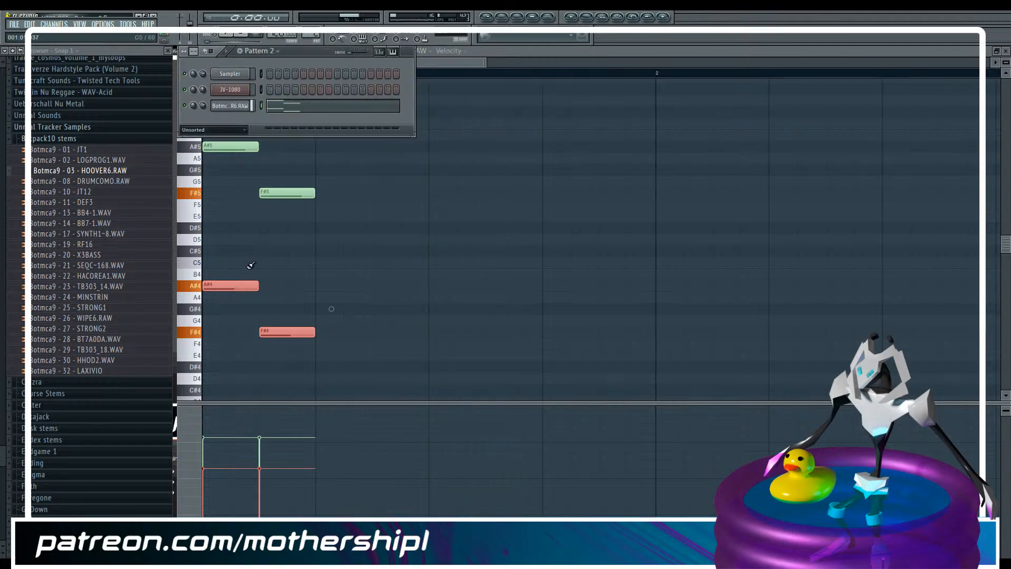
{"action": "left_click", "coordinate": [229, 105]}
{"action": "left_click", "coordinate": [458, 214]}
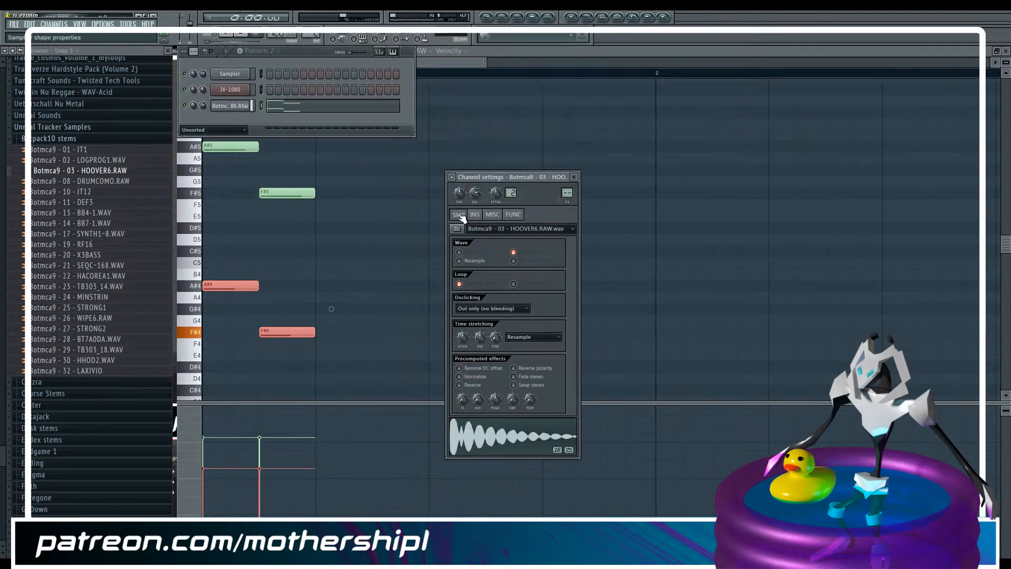
{"action": "left_click", "coordinate": [476, 215]}
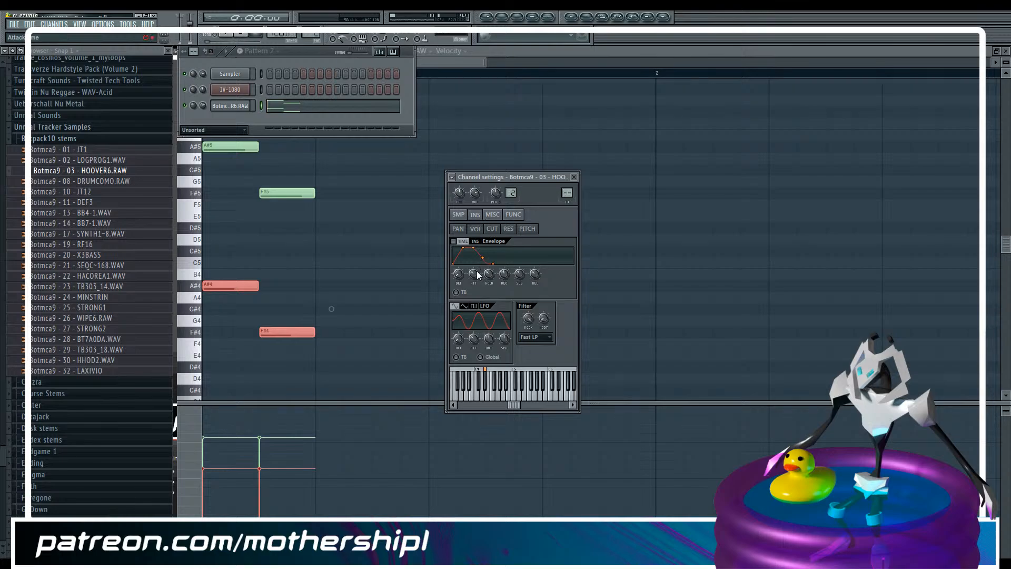
{"action": "mouse_move", "coordinate": [476, 273]}
{"action": "left_mouse_down"}
{"action": "mouse_move", "coordinate": [476, 298]}
{"action": "mouse_move", "coordinate": [489, 277]}
{"action": "left_mouse_up"}
{"action": "left_click", "coordinate": [458, 215]}
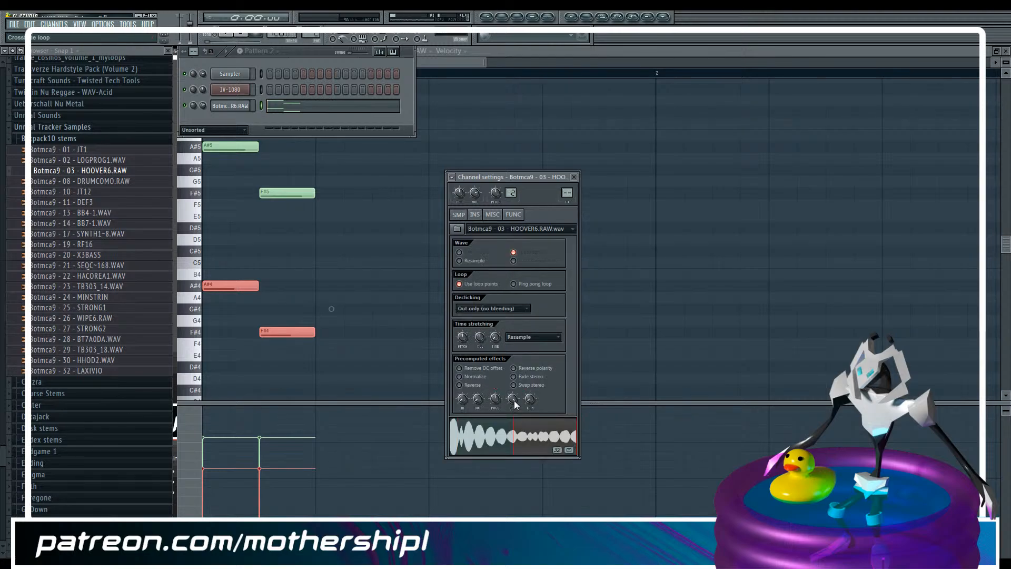
{"action": "key", "text": "q"}
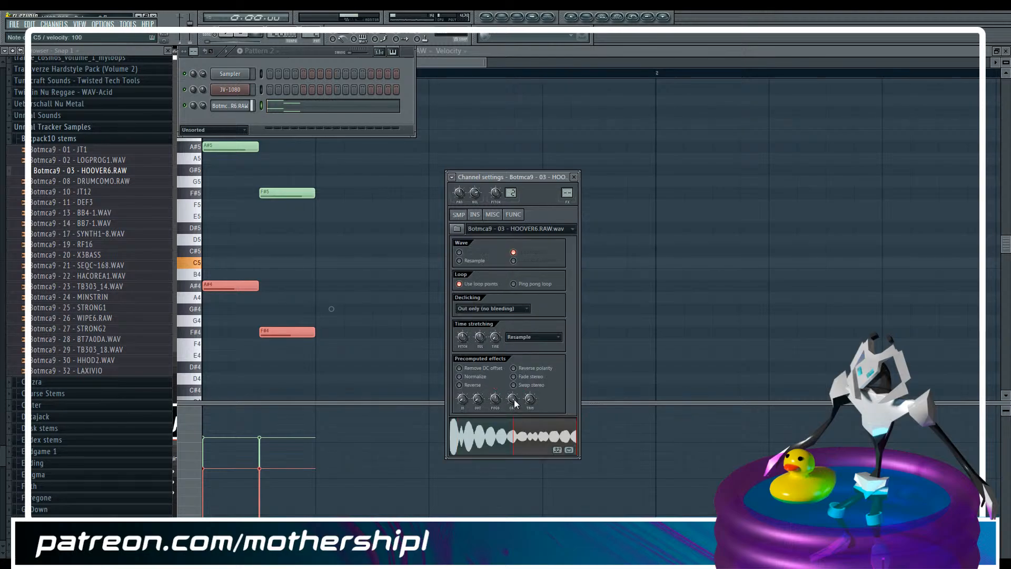
{"action": "key", "text": "space"}
{"action": "key", "text": "space"}
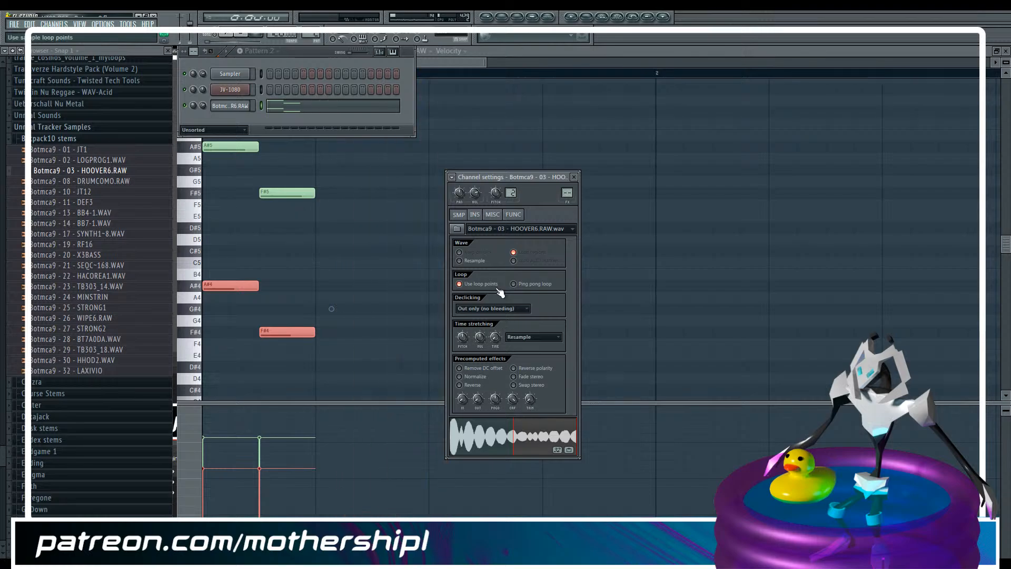
Enable the HOOVER6 volume envelope with no attack or hold, and replay the pattern while checking the release time
{"action": "left_click", "coordinate": [475, 215]}
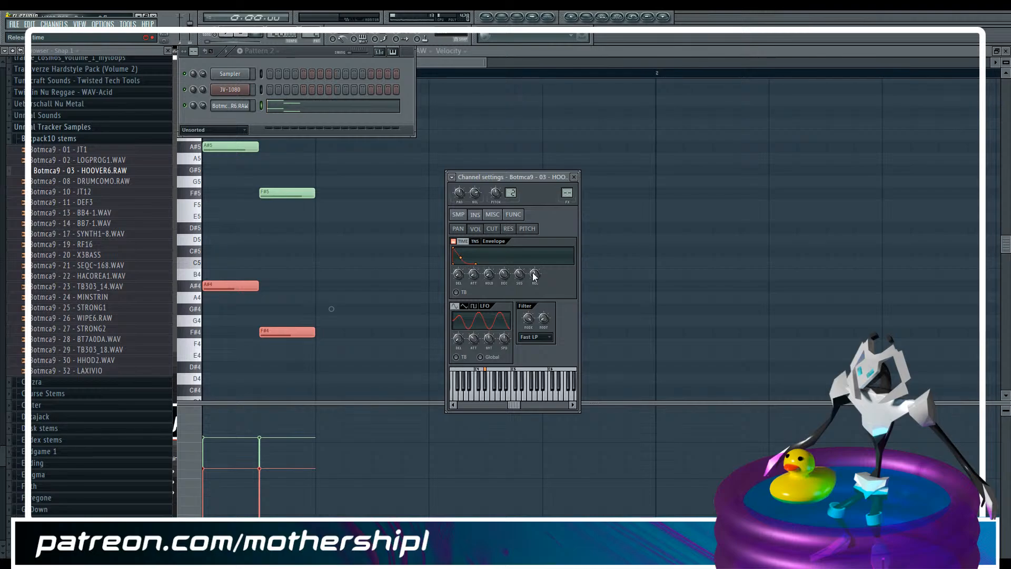
{"action": "key", "text": "F5"}
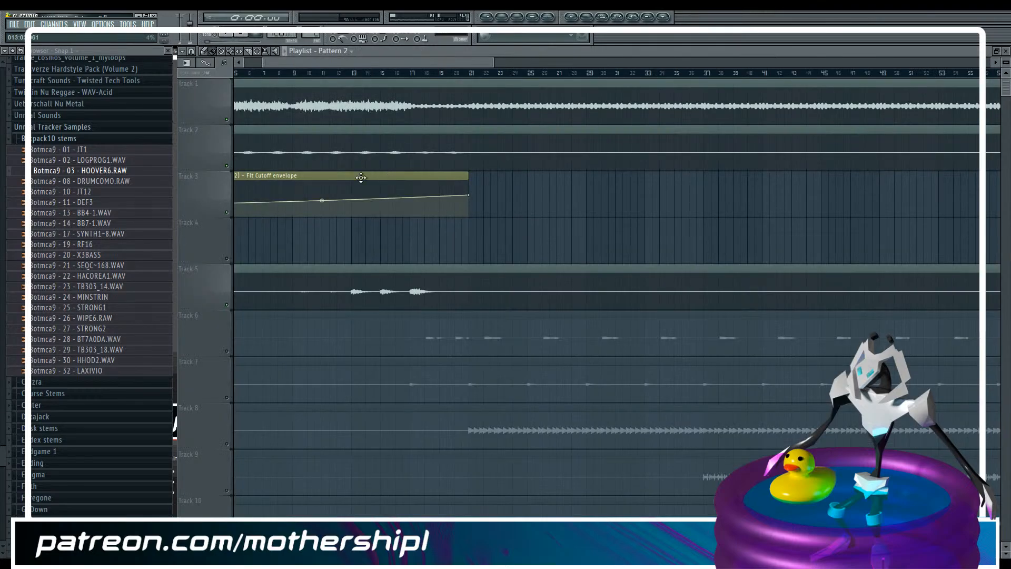
{"action": "key", "text": "F6"}
{"action": "left_click", "coordinate": [243, 106]}
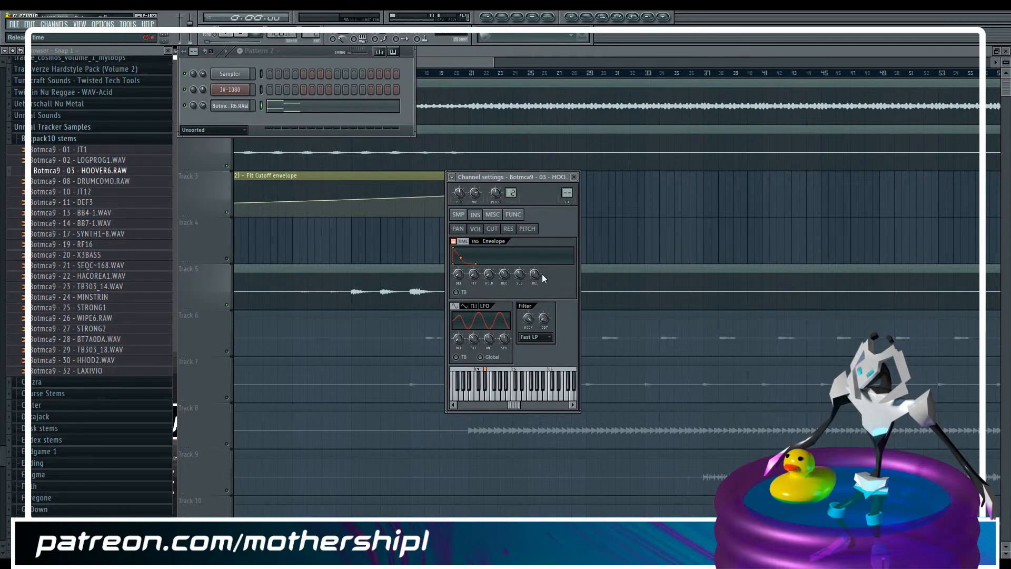
{"action": "key", "text": "space"}
{"action": "key", "text": "space"}
{"action": "key", "text": "space"}
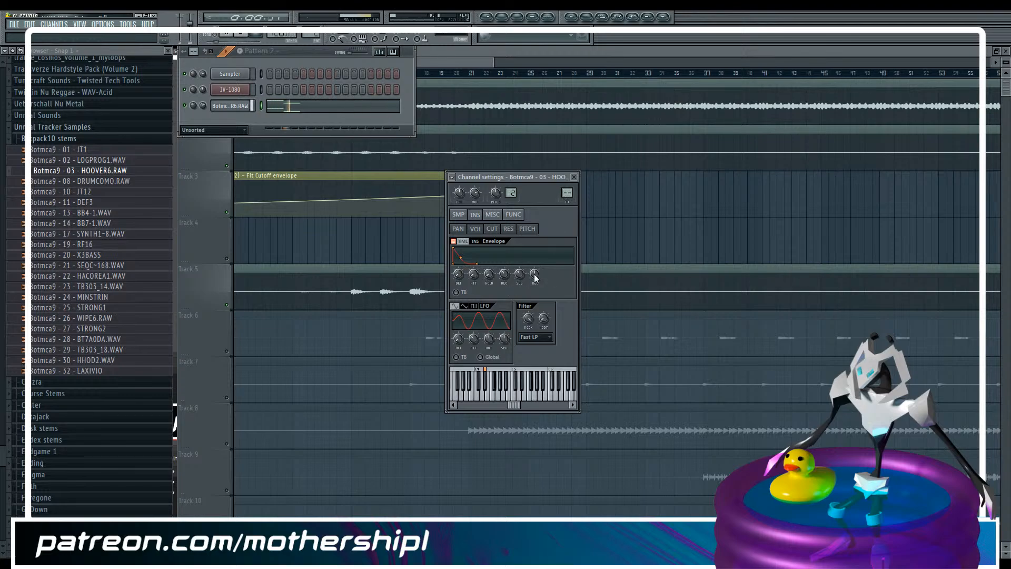
{"action": "key", "text": "space"}
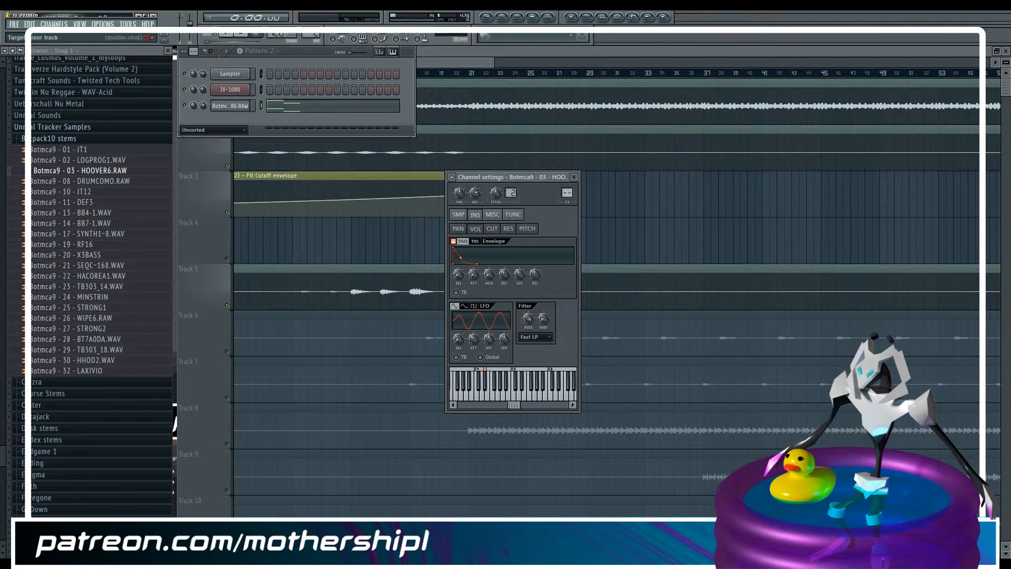
Route the HOOVER6 channel to mixer track 3, Botmca9-003, and play the pattern through it
{"action": "double_click", "coordinate": [567, 193]}
{"action": "left_click_drag", "start_coordinate": [568, 192], "coordinate": [567, 188]}
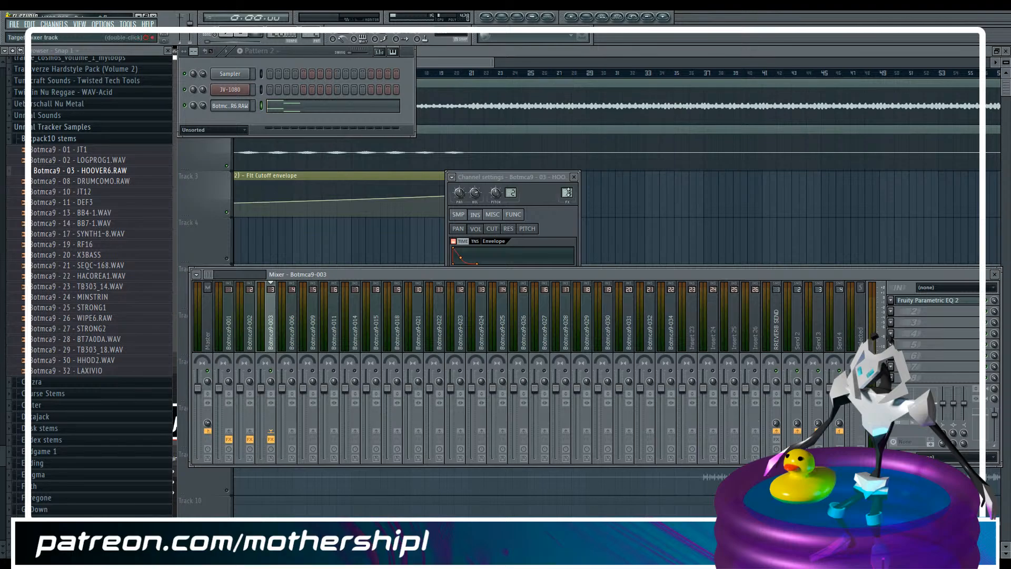
{"action": "key", "text": "space"}
{"action": "key", "text": "space"}
{"action": "key", "text": "space"}
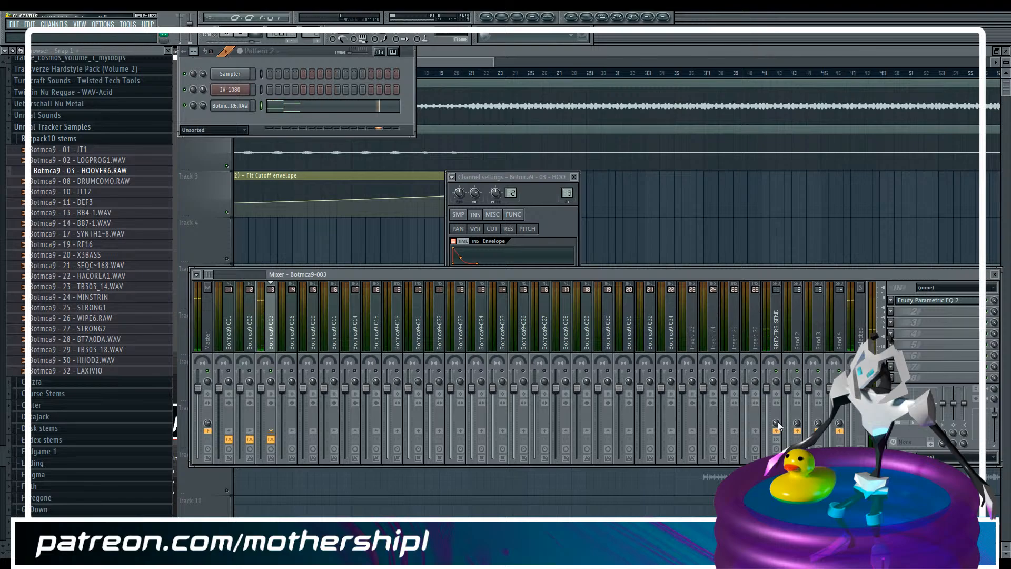
Enable the reverb send's effect slots and replay the HOOVER6 pattern with reverb
{"action": "key", "text": "space"}
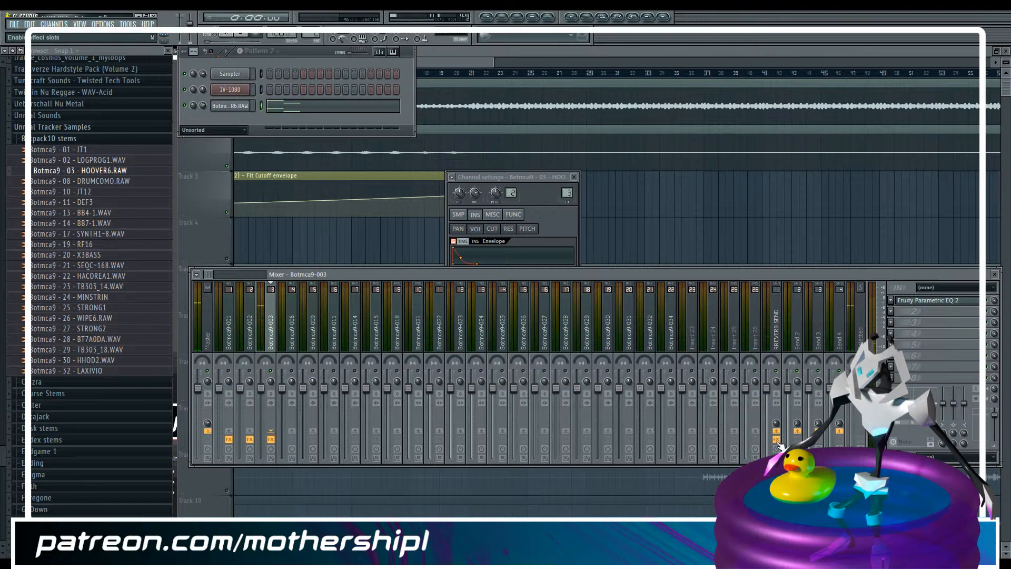
{"action": "key", "text": "space"}
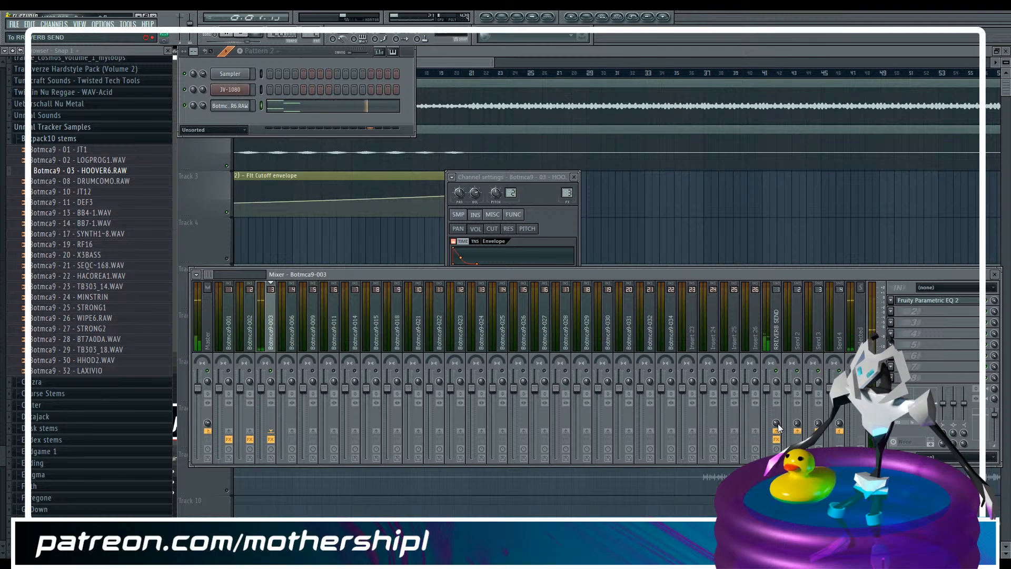
{"action": "key", "text": "space"}
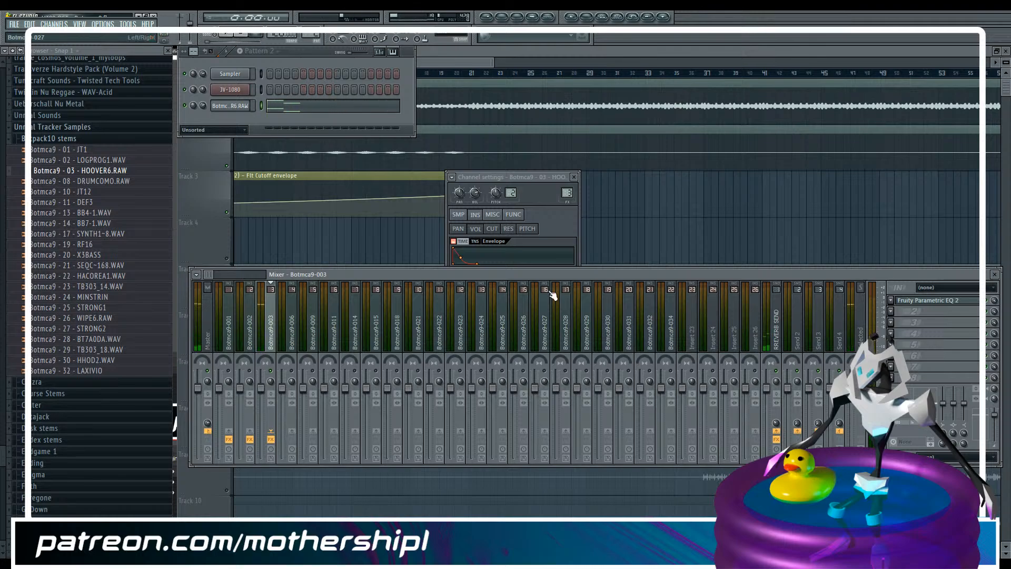
Copy the four HOOVER6 notes to bar 2, raise the copied F# pair to G#5 and G#4, and play the pattern
{"action": "left_click", "coordinate": [287, 109]}
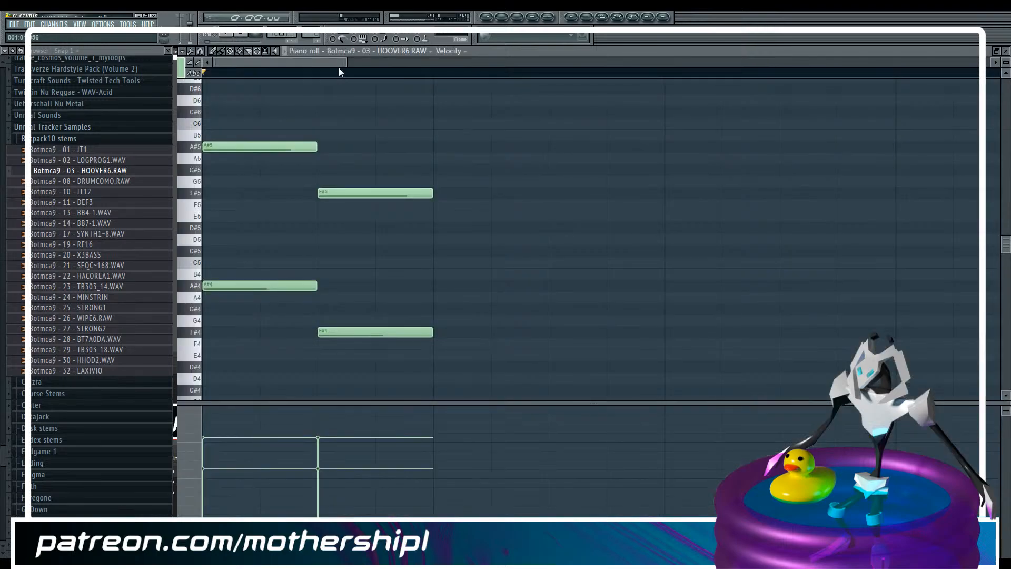
{"action": "scroll", "coordinate": [339, 67], "scroll_direction": "down", "scroll_amount": 4}
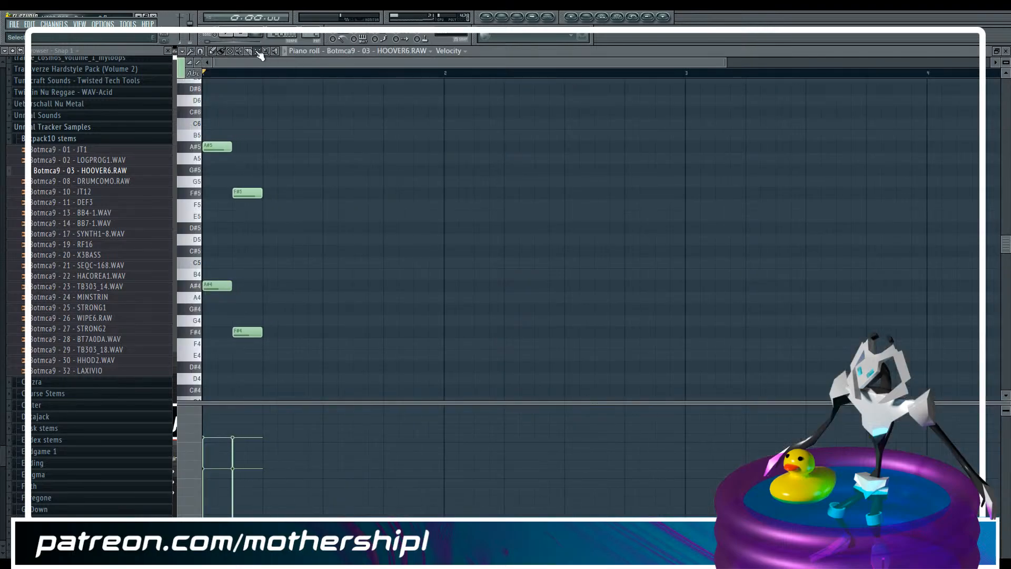
{"action": "key", "text": "ctrl+a"}
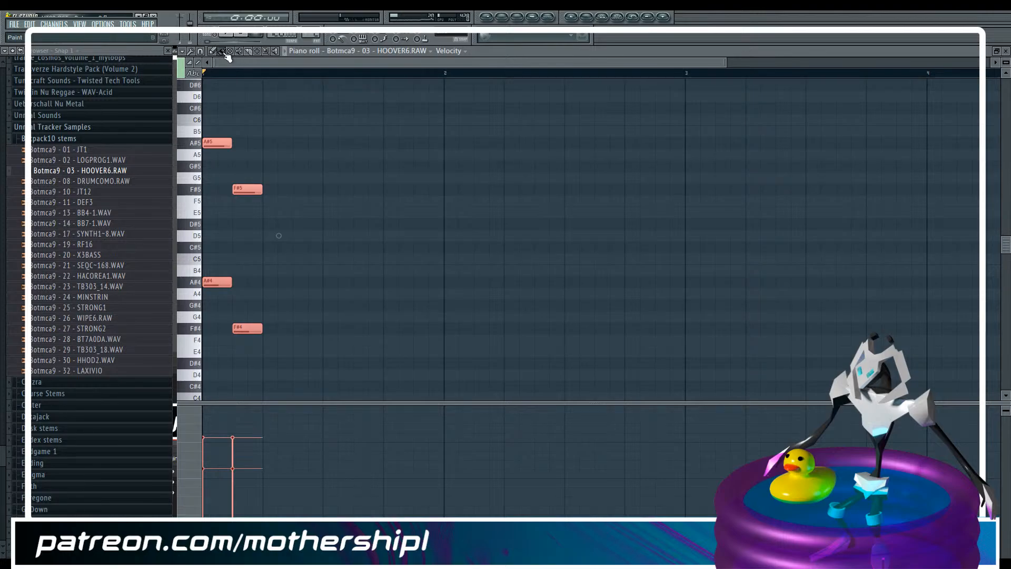
{"action": "left_click_drag", "start_coordinate": [214, 142], "coordinate": [532, 345]}
{"action": "left_click", "coordinate": [259, 51]}
{"action": "key", "text": "shift+Up"}
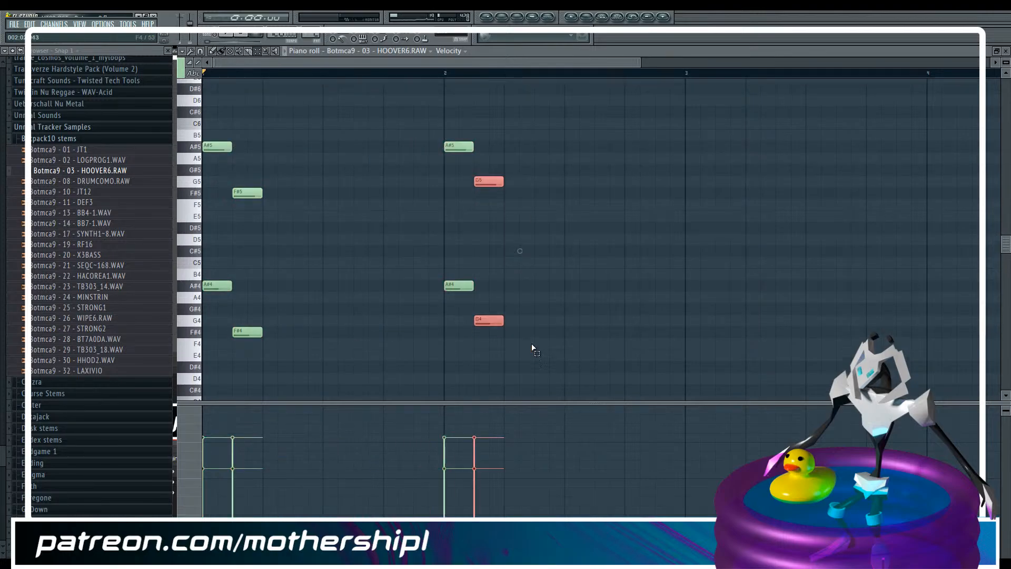
{"action": "key", "text": "shift+Up"}
{"action": "key", "text": "space"}
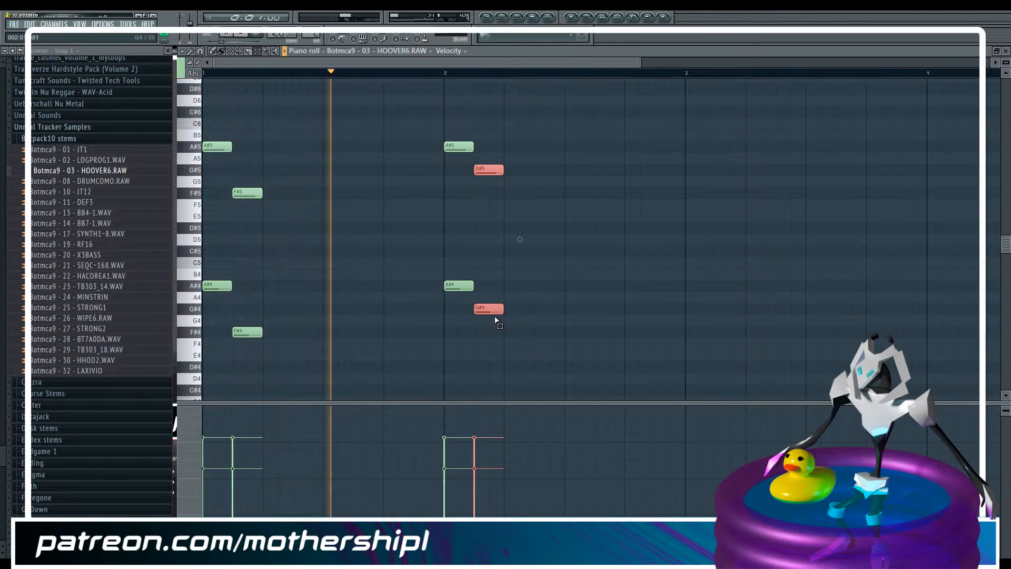
Set the HOOVER6 channel's filter type to HP and replay the pattern
{"action": "key", "text": "F6"}
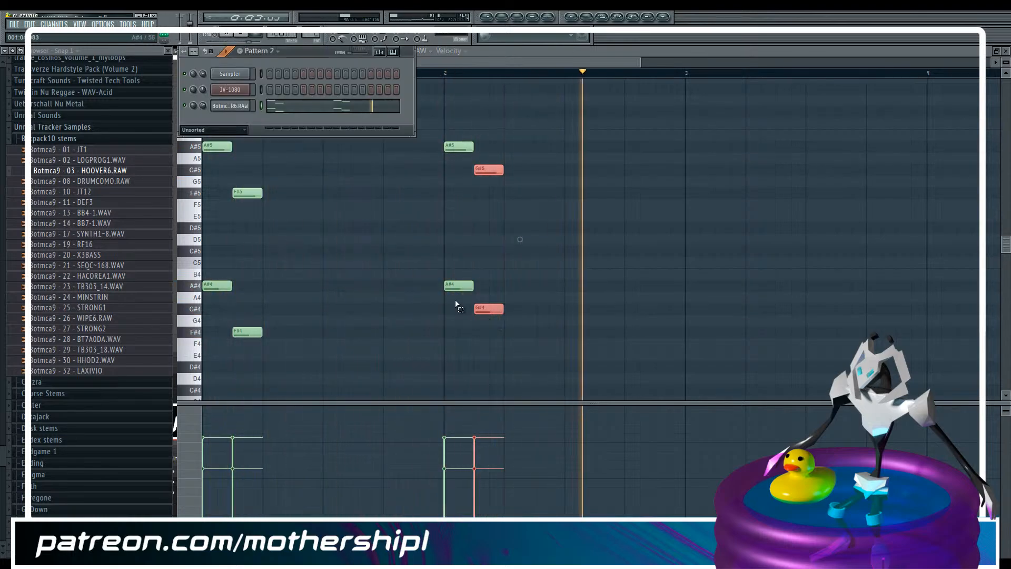
{"action": "left_click", "coordinate": [231, 105]}
{"action": "key", "text": "space"}
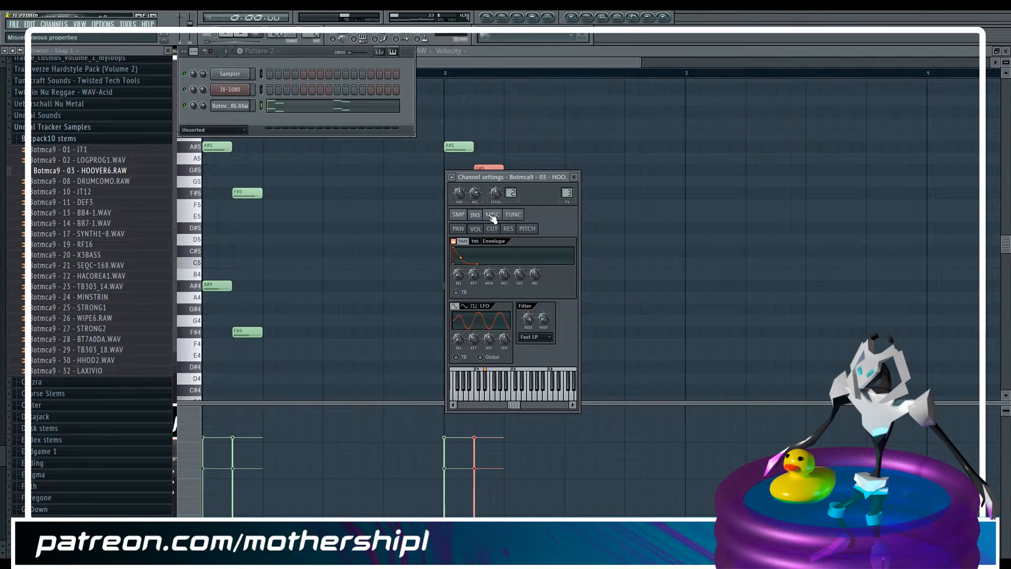
{"action": "left_click", "coordinate": [537, 340]}
{"action": "left_click", "coordinate": [534, 378]}
{"action": "key", "text": "space"}
Add a second Fruity Parametric EQ 2 to the Botmca9-003 mixer track and make band 7 a steep low-pass at about 9353 Hz
{"action": "key", "text": "F9"}
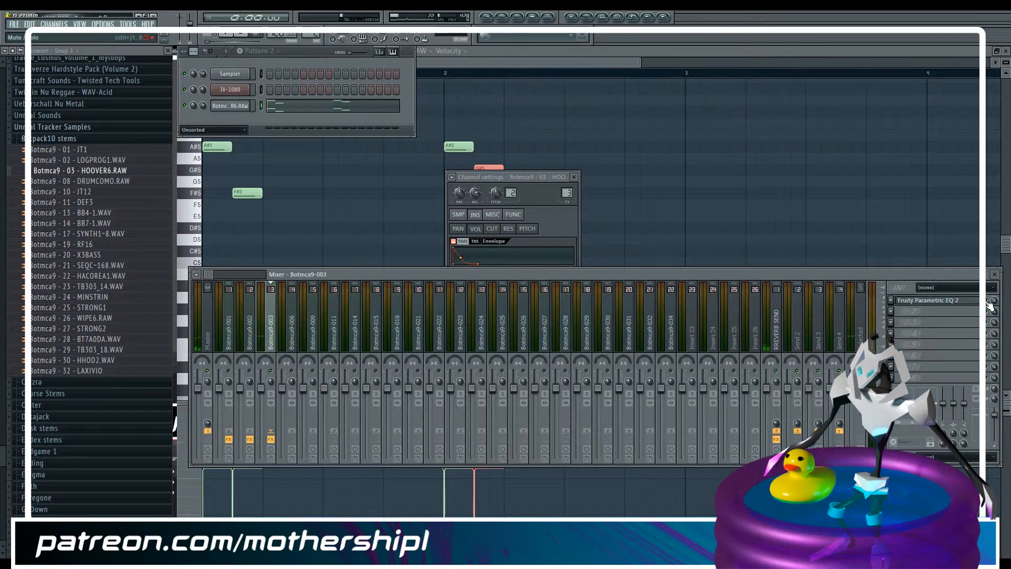
{"action": "key", "text": "F5"}
{"action": "left_click", "coordinate": [899, 306]}
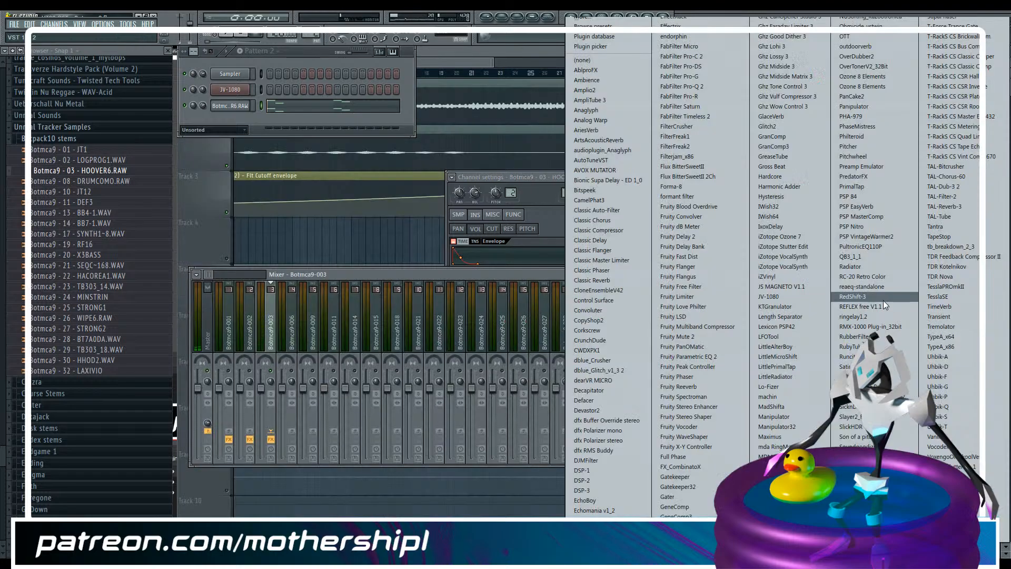
{"action": "left_click", "coordinate": [716, 357]}
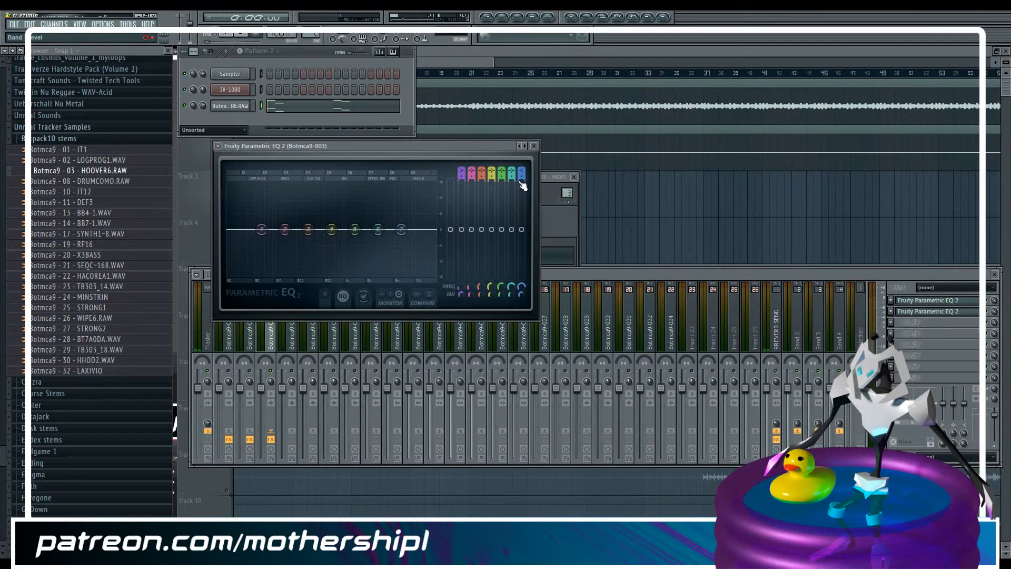
{"action": "left_click_drag", "start_coordinate": [522, 185], "coordinate": [522, 279]}
{"action": "key", "text": "space"}
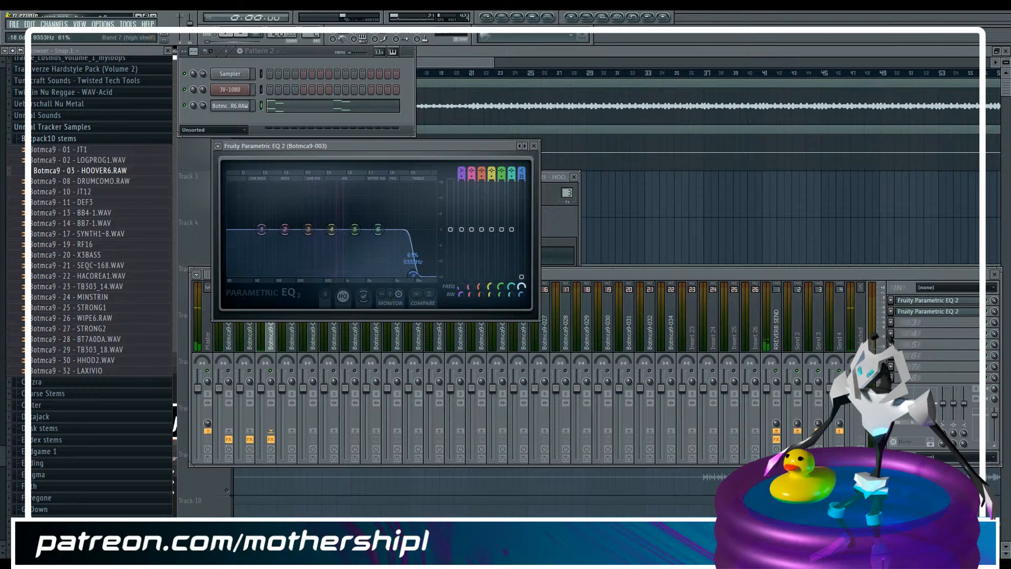
Give band 7's low-pass a gentler slope and lower its cutoff into the mids while the pattern plays
{"action": "left_click", "coordinate": [523, 178]}
{"action": "left_click_drag", "start_coordinate": [523, 178], "coordinate": [526, 201]}
{"action": "left_click_drag", "start_coordinate": [522, 287], "coordinate": [522, 298]}
{"action": "key", "text": "space"}
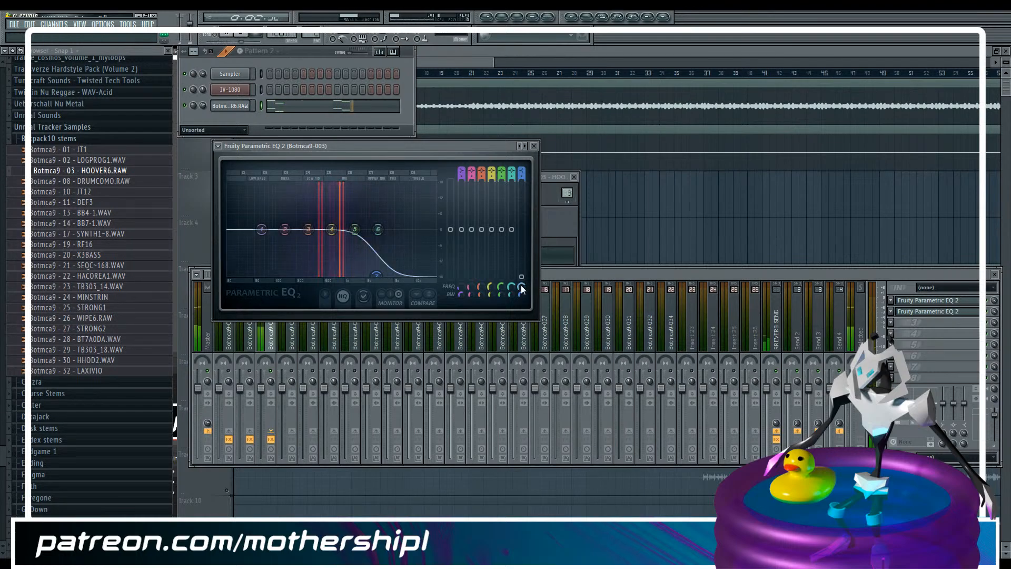
Reopen the HOOVER6 channel's settings over the playlist
{"action": "left_click", "coordinate": [472, 64]}
{"action": "key", "text": "F6"}
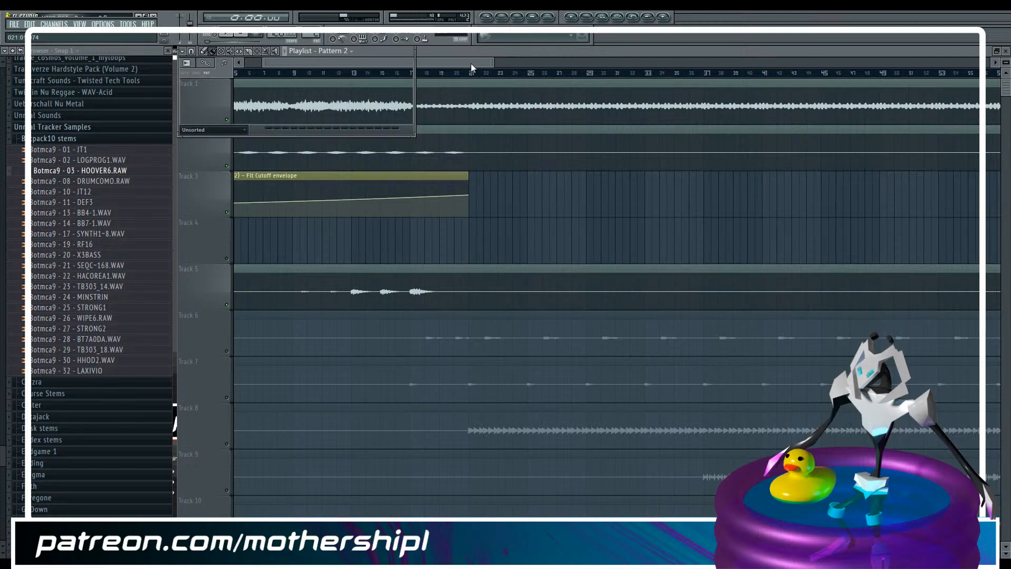
{"action": "left_click", "coordinate": [246, 107]}
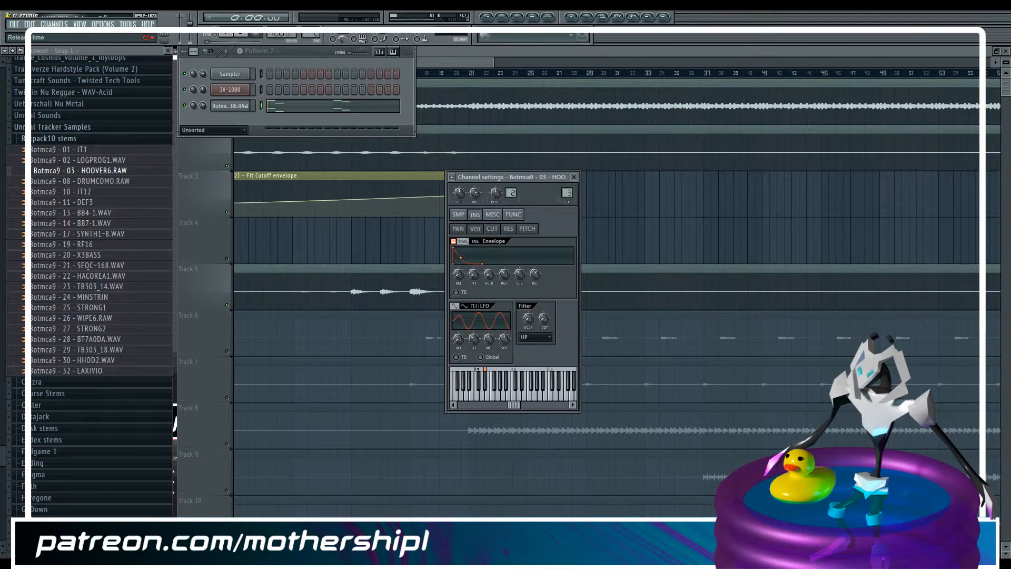
Open the HOOVER6 channel's notes in the piano roll, show the first bars and play the pattern
{"action": "left_click", "coordinate": [281, 111]}
{"action": "left_click_drag", "start_coordinate": [319, 59], "coordinate": [539, 60]}
{"action": "key", "text": "space"}
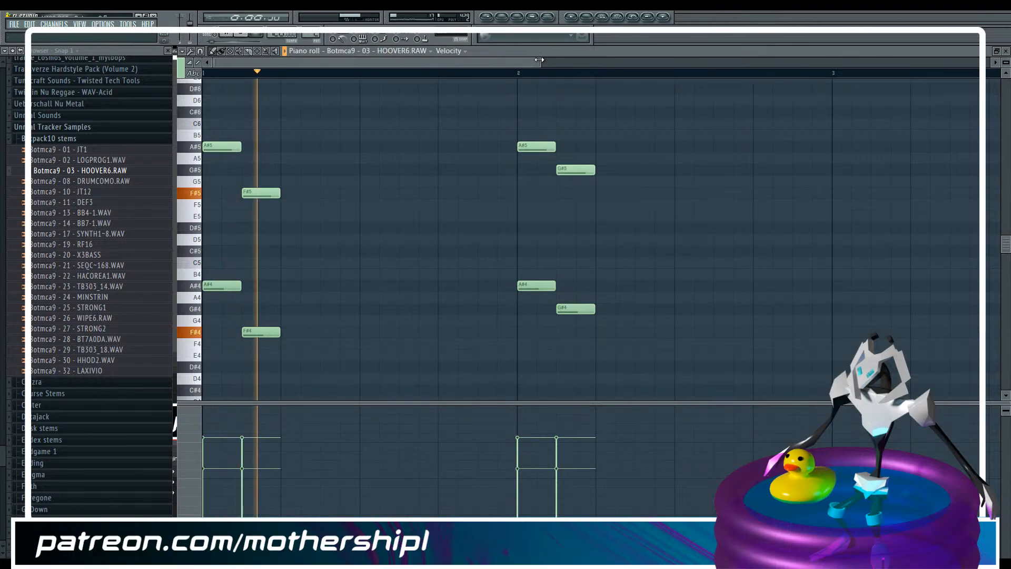
{"action": "key", "text": "space"}
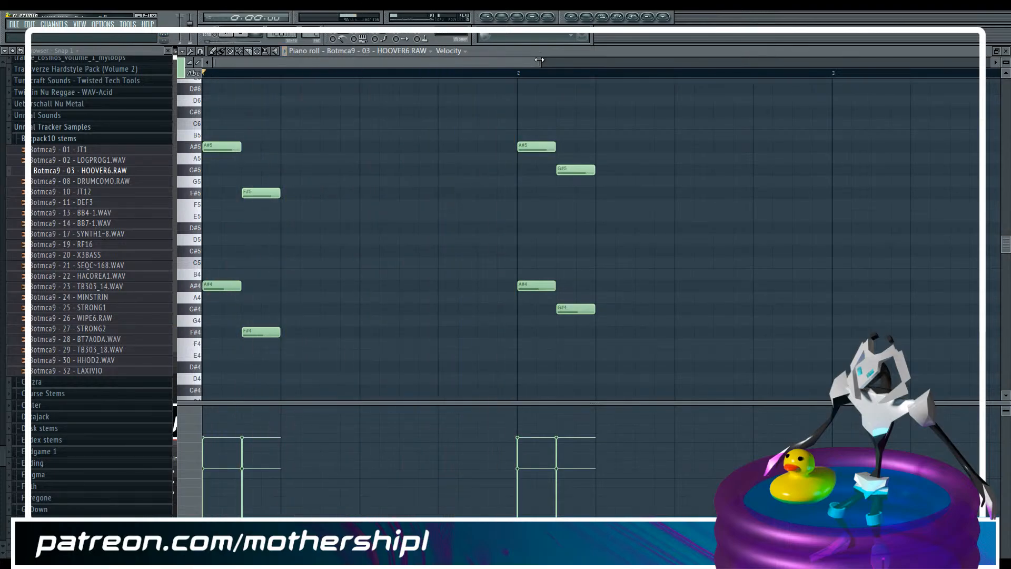
Check the HOOVER6 channel's filter settings and the Botmca9-003 mixer track, ending back in the piano roll
{"action": "key", "text": "F6"}
{"action": "left_click", "coordinate": [243, 108]}
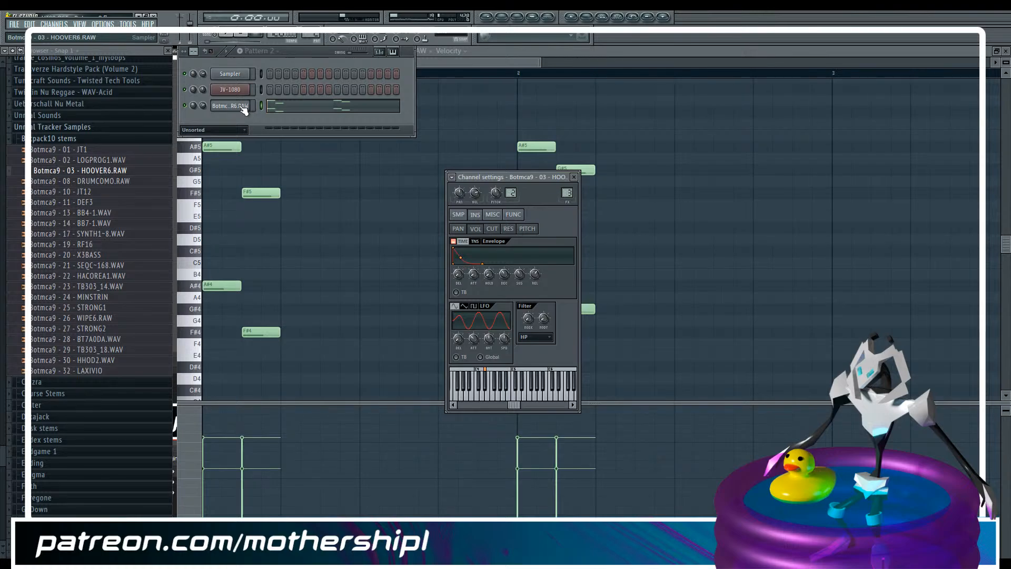
{"action": "key", "text": "F9"}
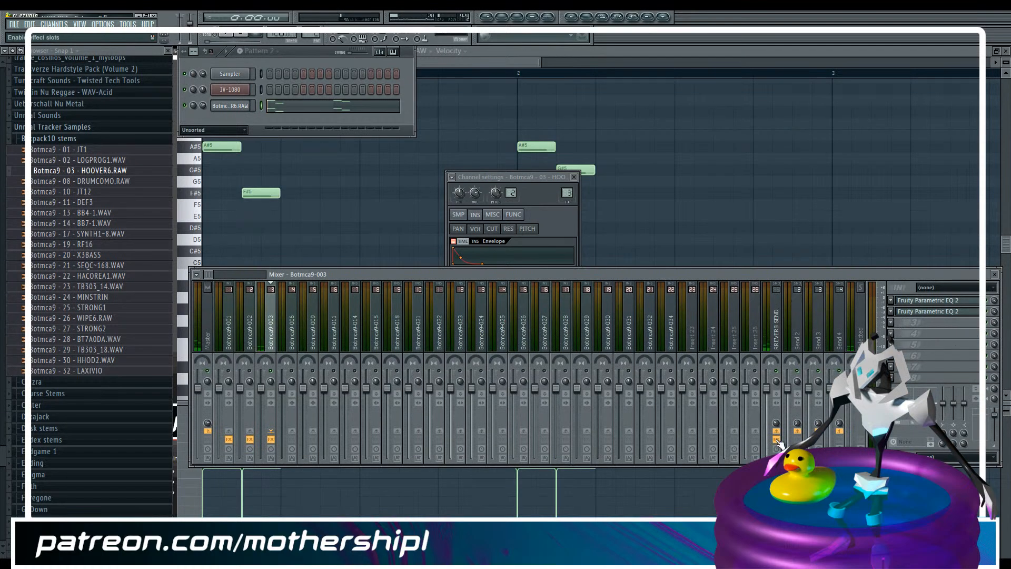
{"action": "left_click", "coordinate": [541, 183]}
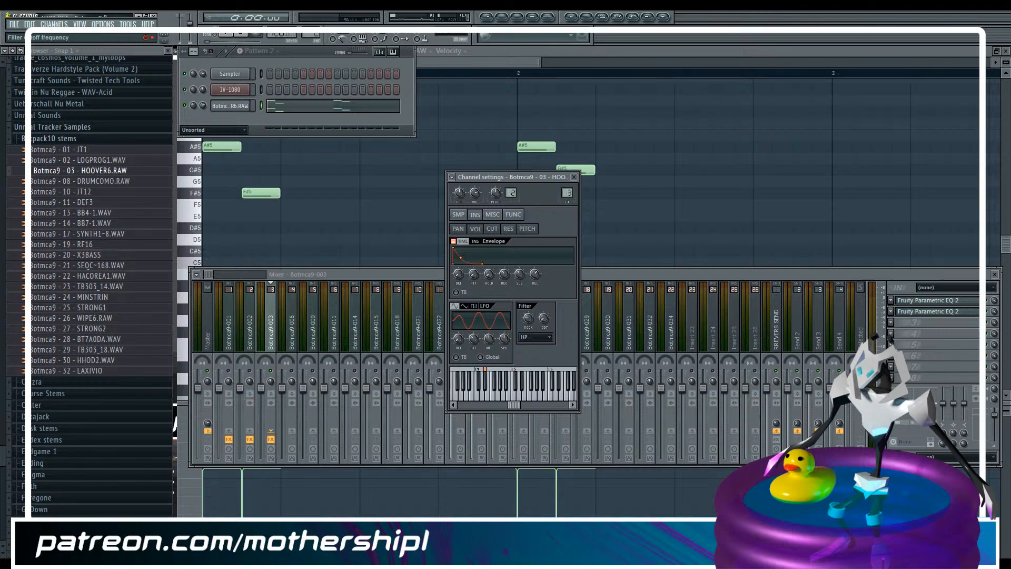
{"action": "left_click", "coordinate": [455, 63]}
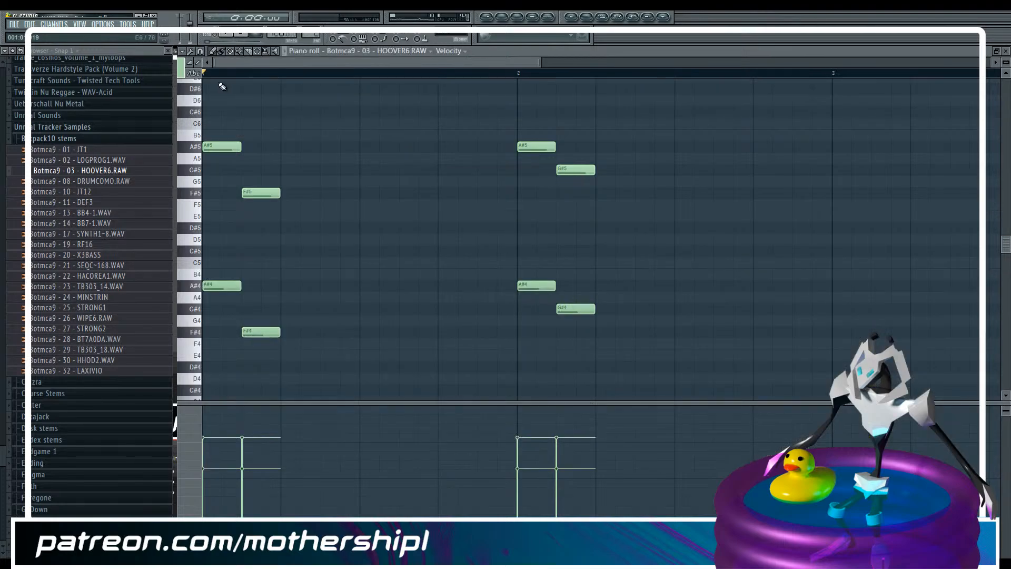
Lengthen the F#5 and F#4 notes to the start of bar 2 and place a slide note over the F#5 note
{"action": "left_click_drag", "start_coordinate": [266, 154], "coordinate": [296, 343]}
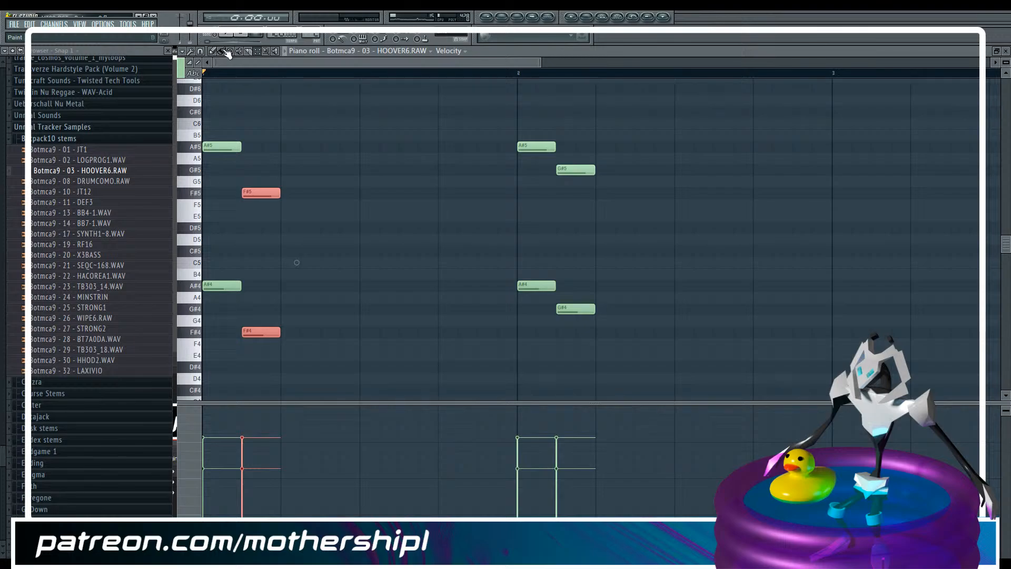
{"action": "left_click_drag", "start_coordinate": [280, 193], "coordinate": [508, 189]}
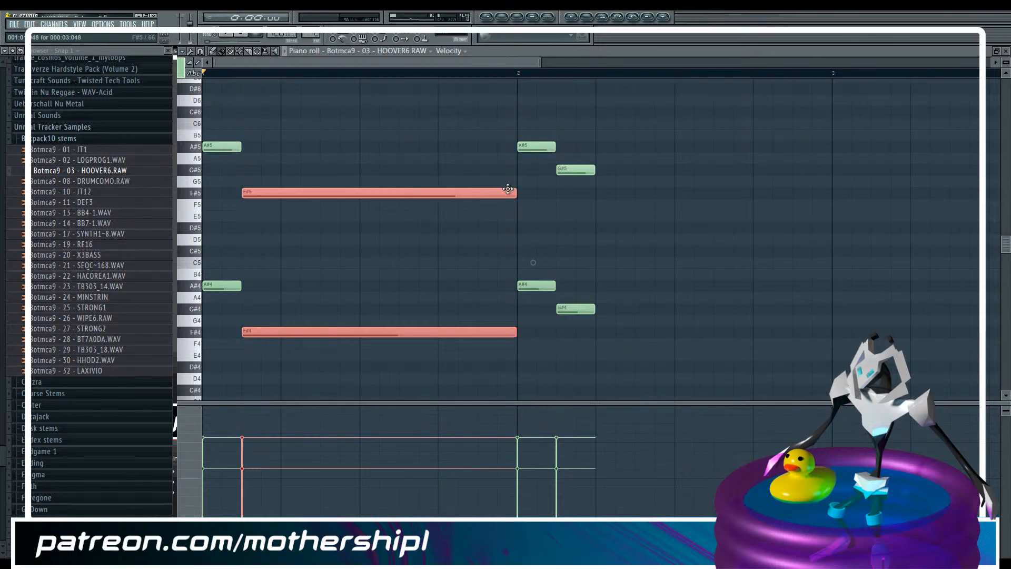
{"action": "left_click", "coordinate": [265, 180]}
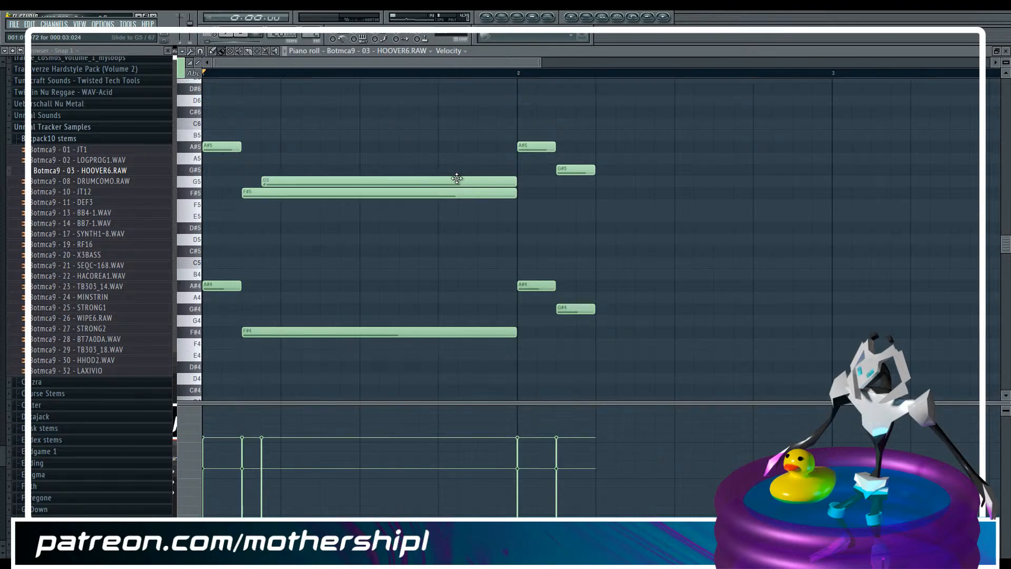
{"action": "left_click_drag", "start_coordinate": [456, 178], "coordinate": [458, 197]}
Show the note filter cutoff values and raise the cutoff of the F#5 slide note above centre
{"action": "left_click", "coordinate": [449, 51]}
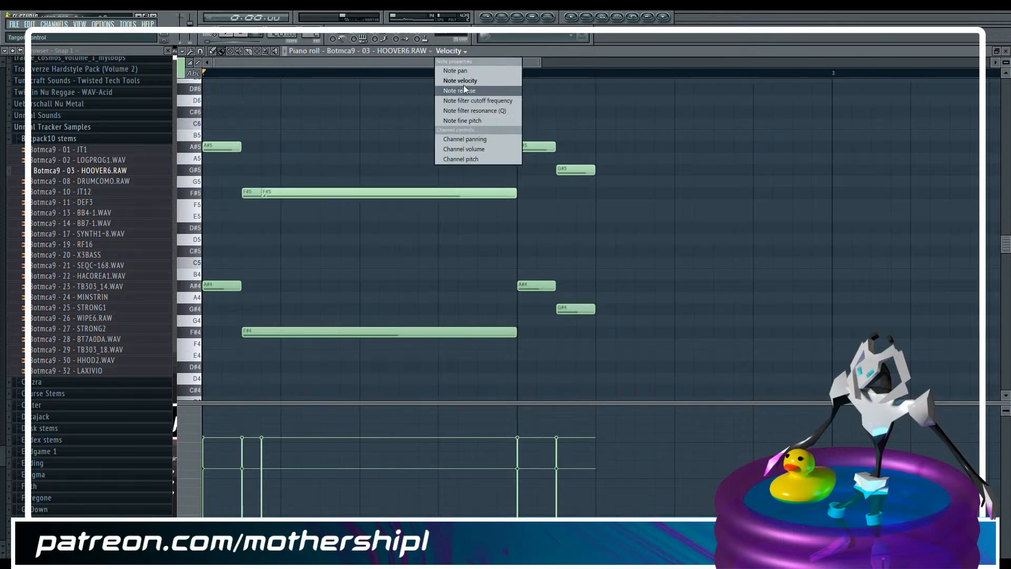
{"action": "left_click", "coordinate": [464, 100]}
{"action": "left_click", "coordinate": [264, 444]}
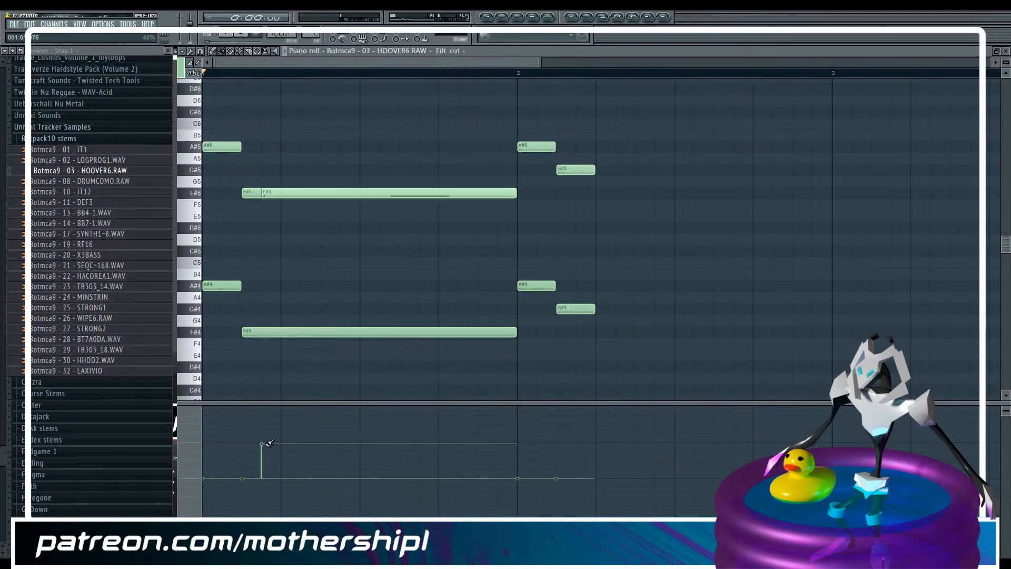
Assign the long F#4 note to colour group 13
{"action": "left_click", "coordinate": [257, 51]}
{"action": "left_click_drag", "start_coordinate": [253, 300], "coordinate": [275, 355]}
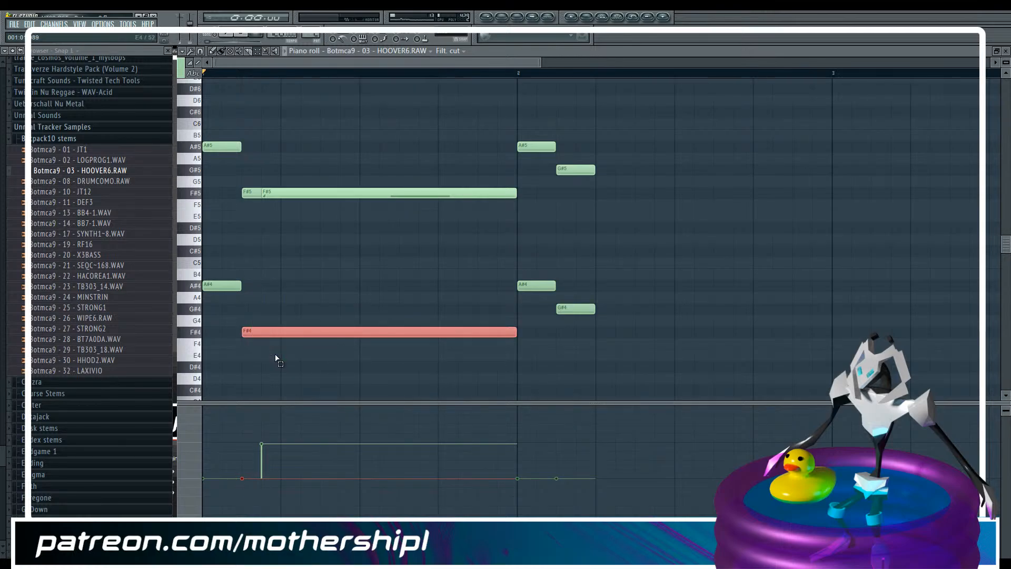
{"action": "left_click", "coordinate": [194, 74]}
{"action": "left_click", "coordinate": [188, 128]}
Copy the F#5 slide note one octave down onto the F#4 note and place the playback position at the F# notes' start
{"action": "left_click", "coordinate": [279, 155]}
{"action": "left_click", "coordinate": [277, 195]}
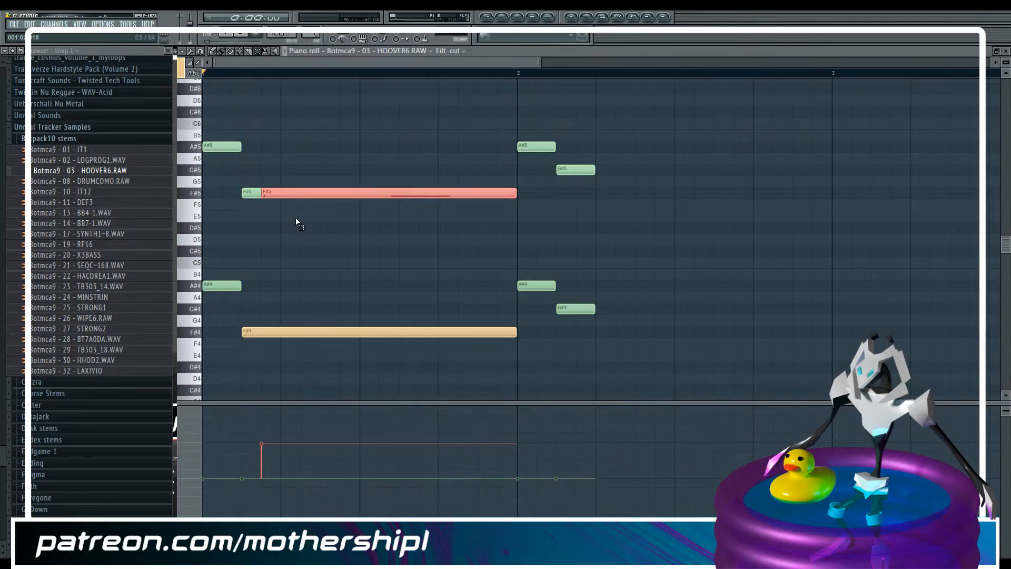
{"action": "key", "text": "ctrl+Down"}
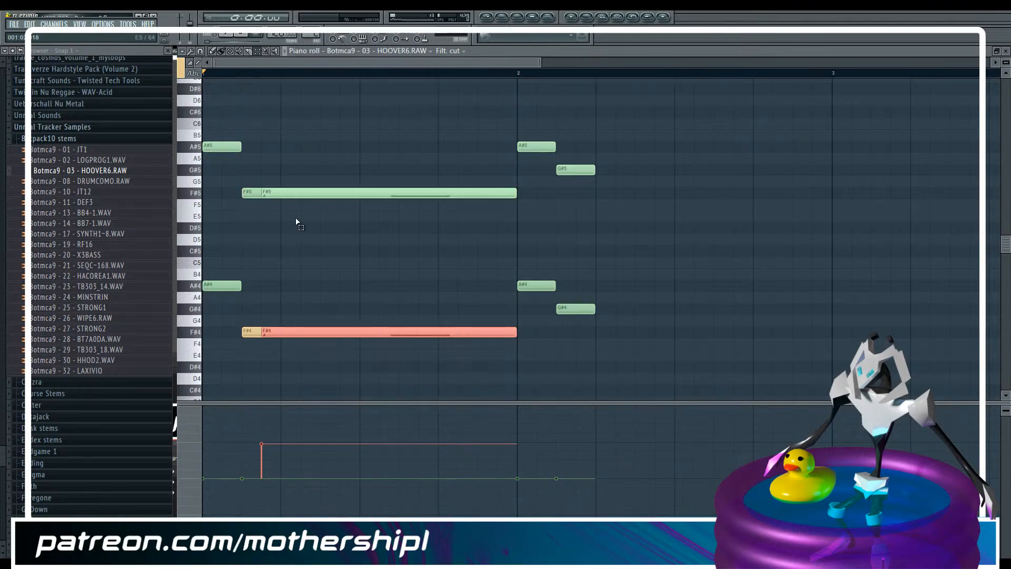
{"action": "left_click", "coordinate": [297, 222]}
{"action": "left_click", "coordinate": [242, 73]}
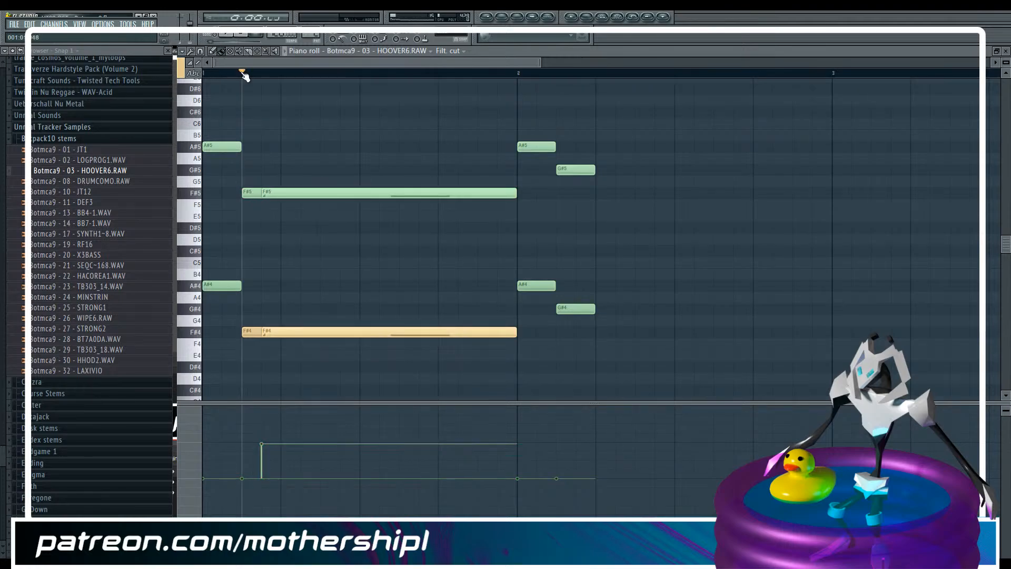
Lengthen the hold stage of the HOOVER6 channel's envelope and play the pattern from the long F# notes
{"action": "key", "text": "F6"}
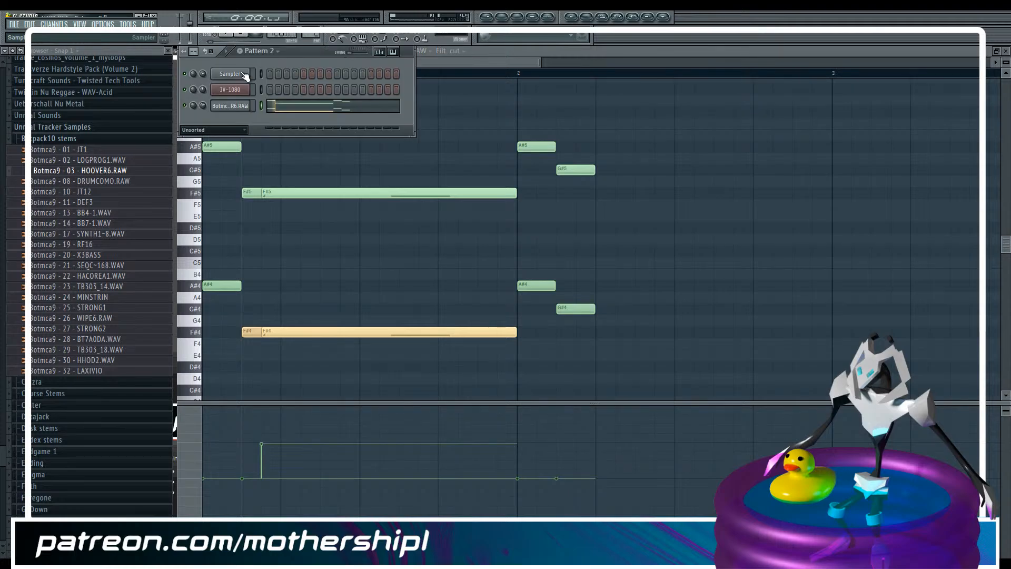
{"action": "left_click", "coordinate": [232, 106]}
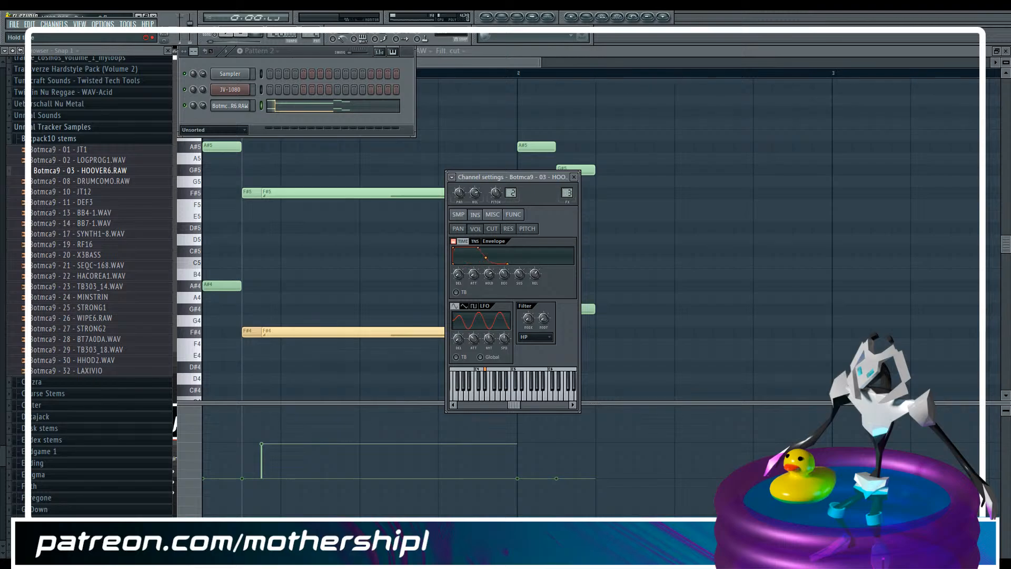
{"action": "key", "text": "F9"}
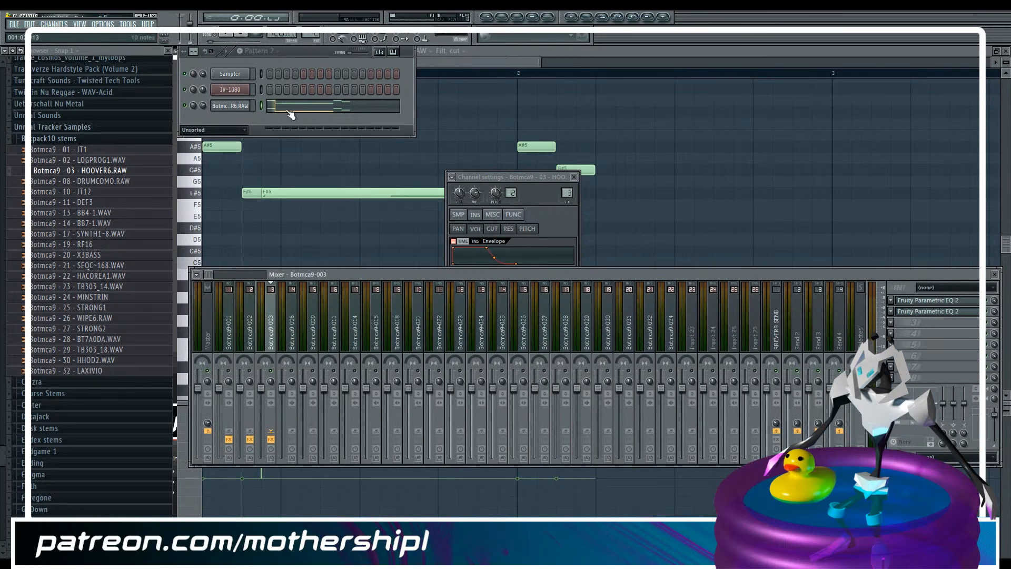
{"action": "left_click", "coordinate": [304, 55]}
{"action": "key", "text": "space"}
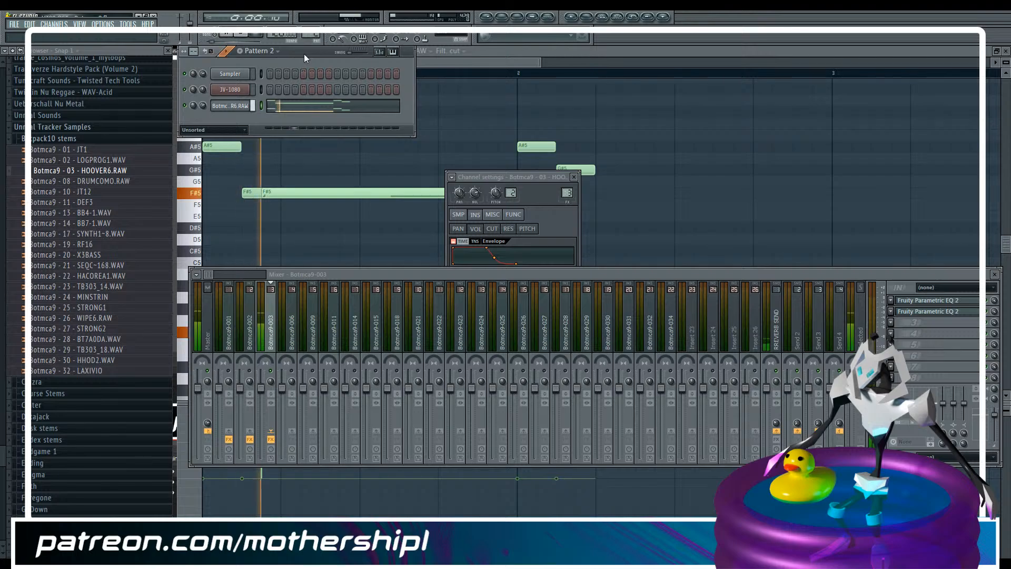
{"action": "left_click", "coordinate": [470, 59]}
{"action": "key", "text": "space"}
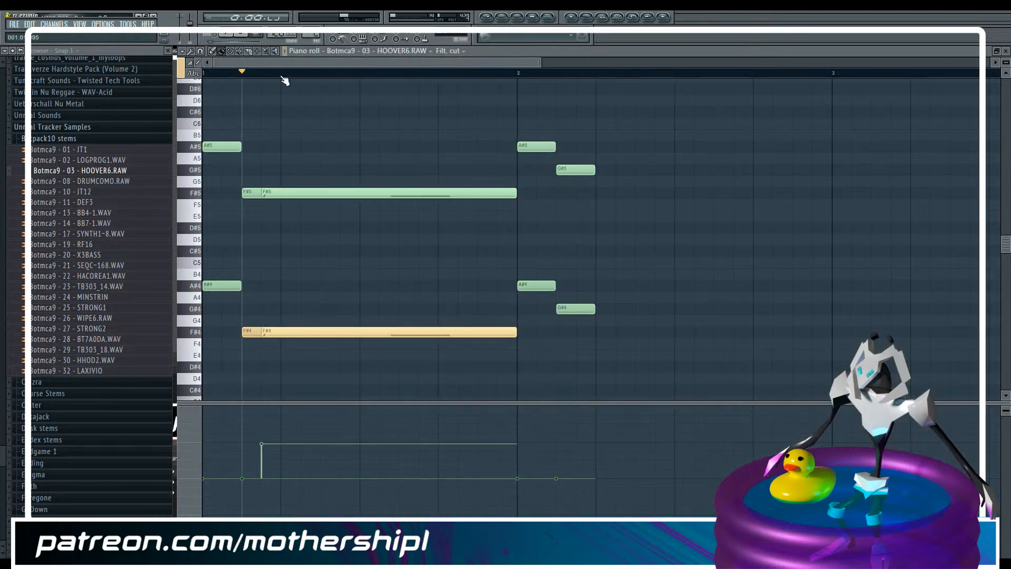
Raise the filter cutoff of the F# slide notes to the maximum and play the result
{"action": "left_click_drag", "start_coordinate": [255, 436], "coordinate": [281, 454]}
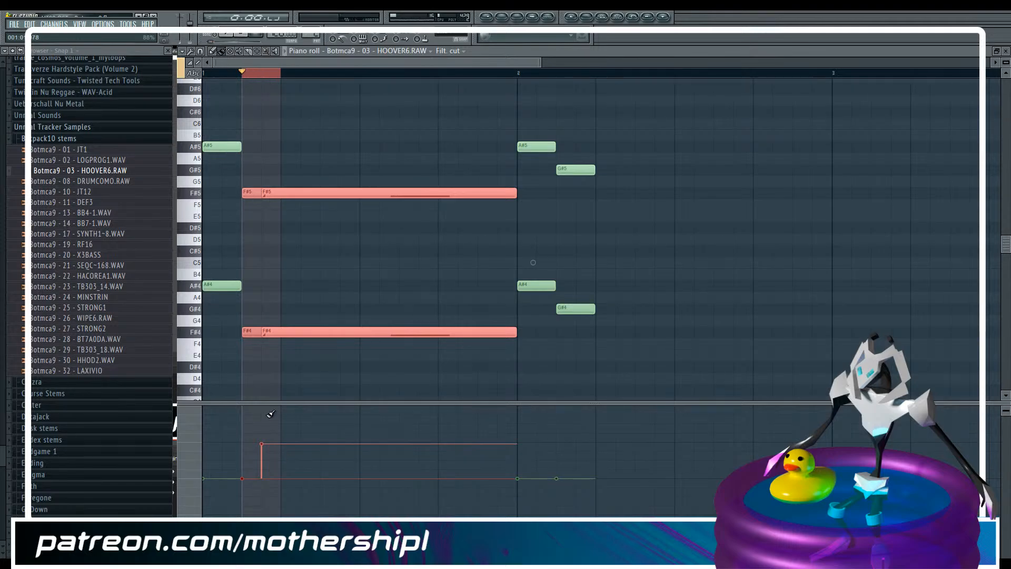
{"action": "left_click_drag", "start_coordinate": [271, 414], "coordinate": [275, 343]}
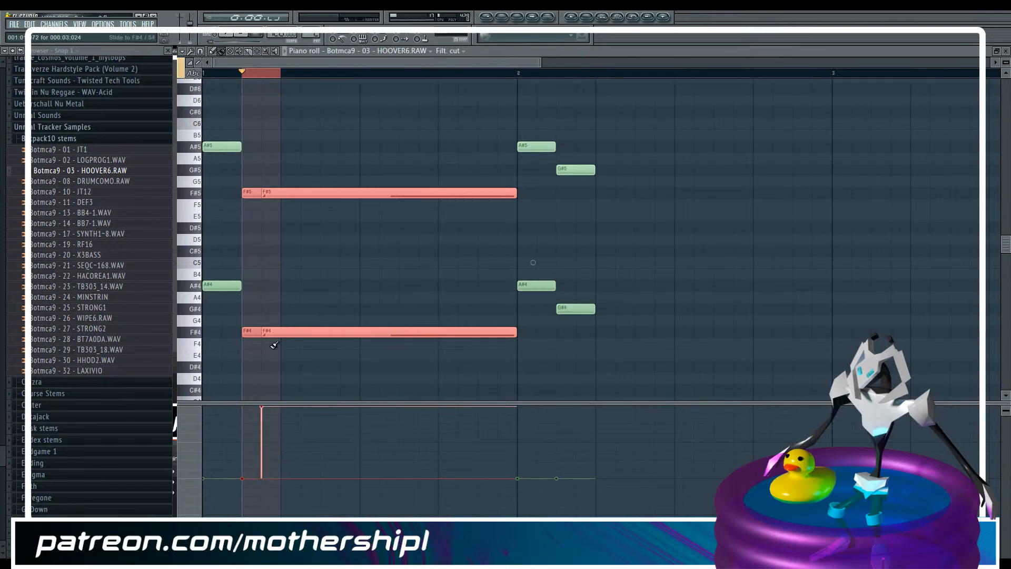
{"action": "left_click", "coordinate": [251, 73], "text": "ctrl"}
{"action": "key", "text": "space"}
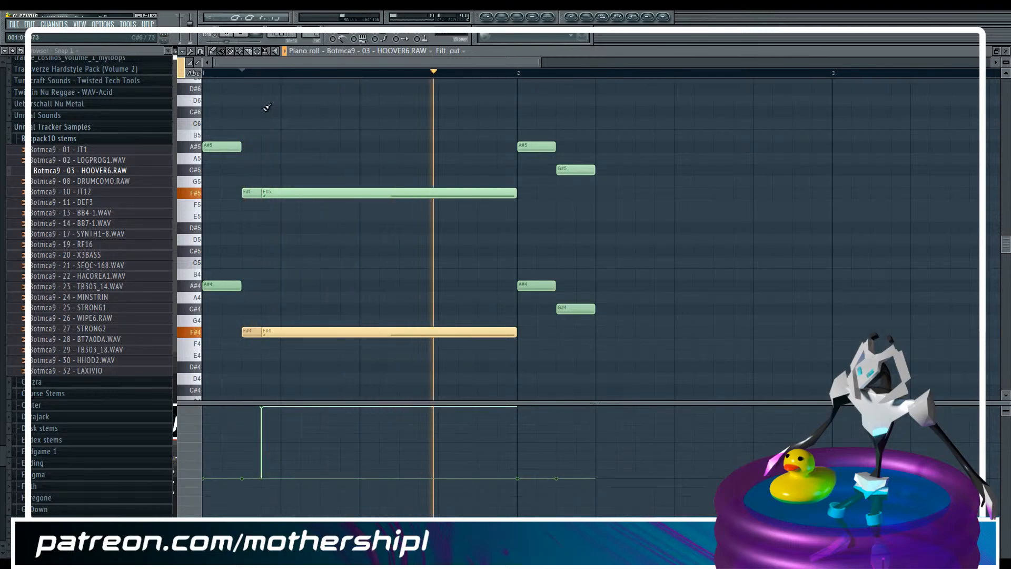
{"action": "key", "text": "space"}
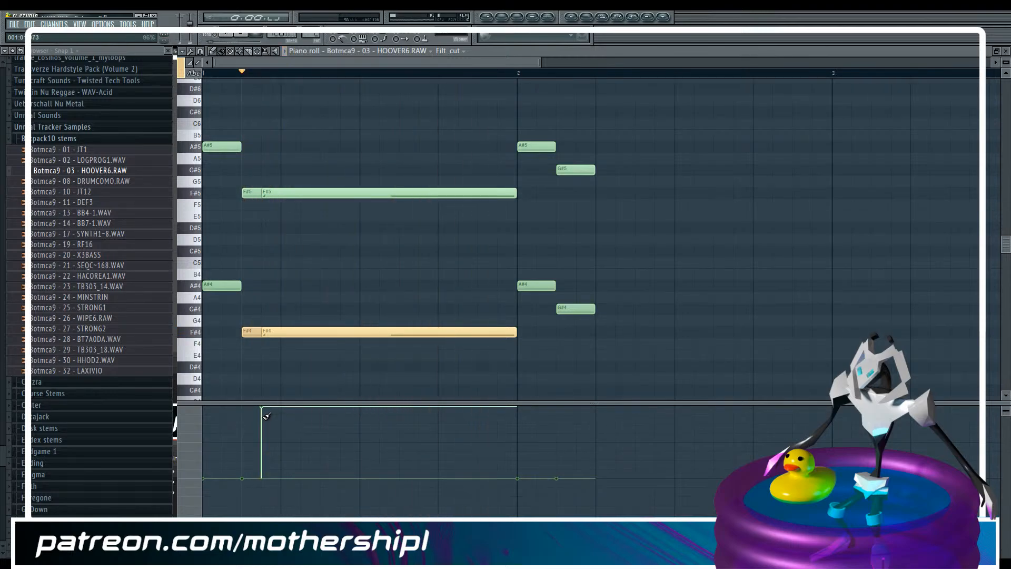
Try the F# slide notes' filter cutoff at about 84% and 88%, playing the pattern with each value
{"action": "left_click_drag", "start_coordinate": [267, 416], "coordinate": [272, 418]}
{"action": "key", "text": "space"}
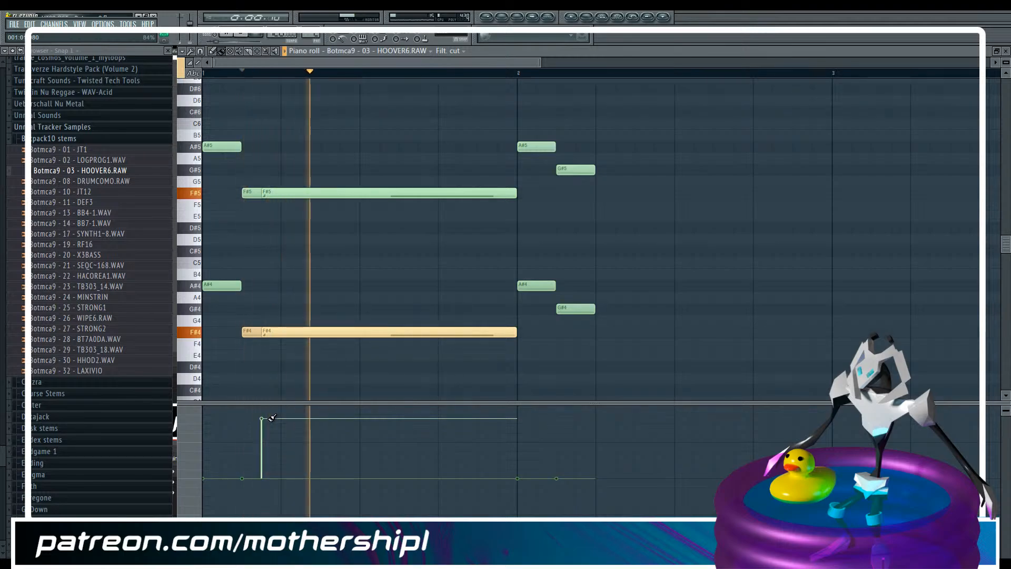
{"action": "key", "text": "space"}
{"action": "left_click_drag", "start_coordinate": [273, 414], "coordinate": [273, 415]}
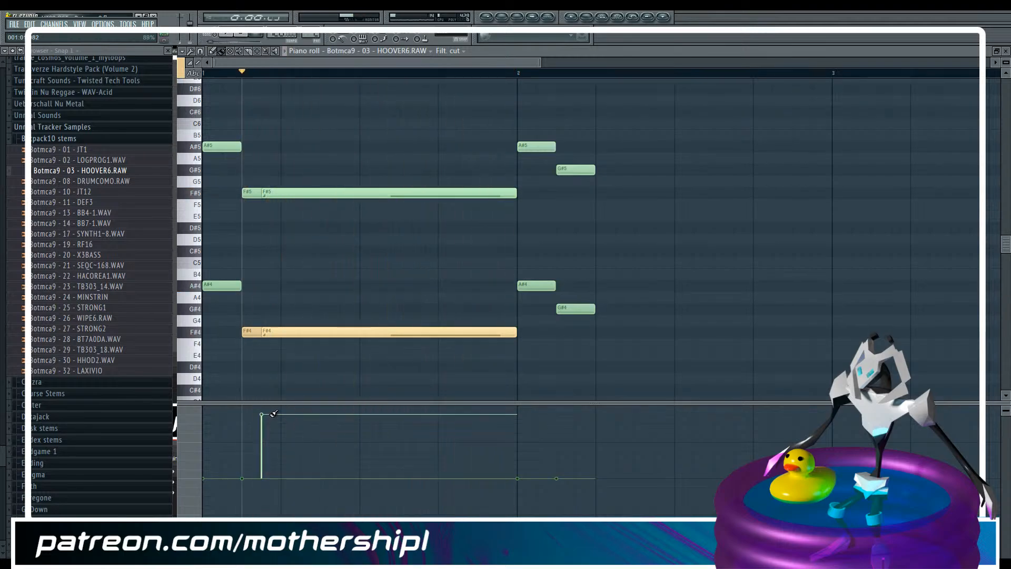
{"action": "left_click", "coordinate": [251, 35]}
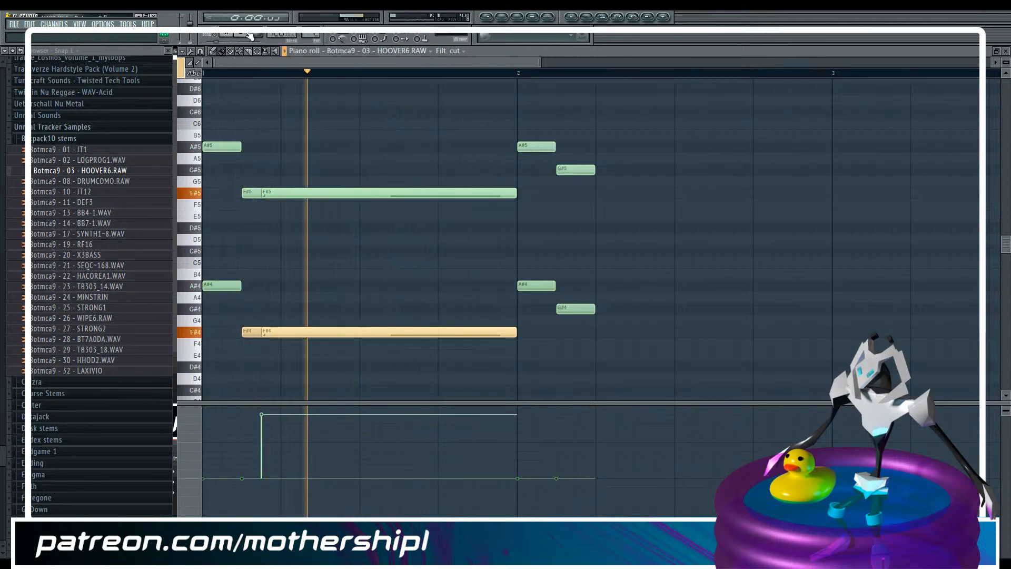
{"action": "key", "text": "space"}
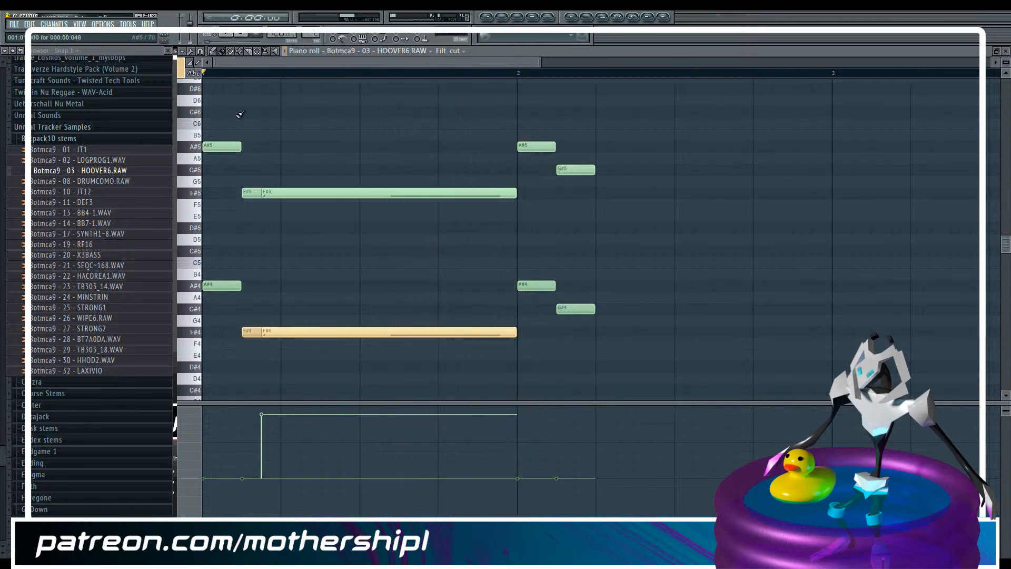
Set the F# slide notes' filter cutoff to about 78% and play the pattern from the start
{"action": "left_click", "coordinate": [267, 423]}
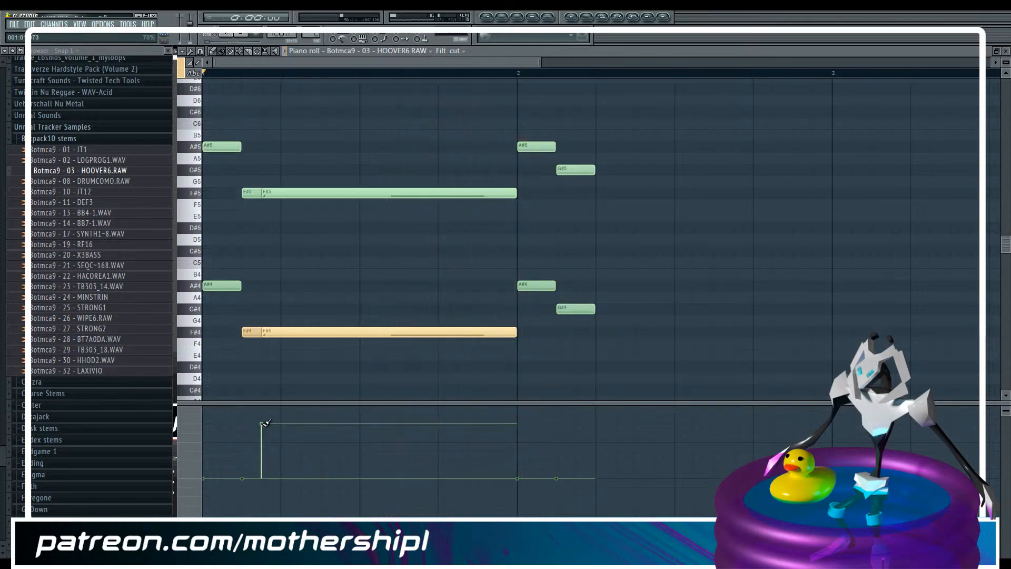
{"action": "key", "text": "space"}
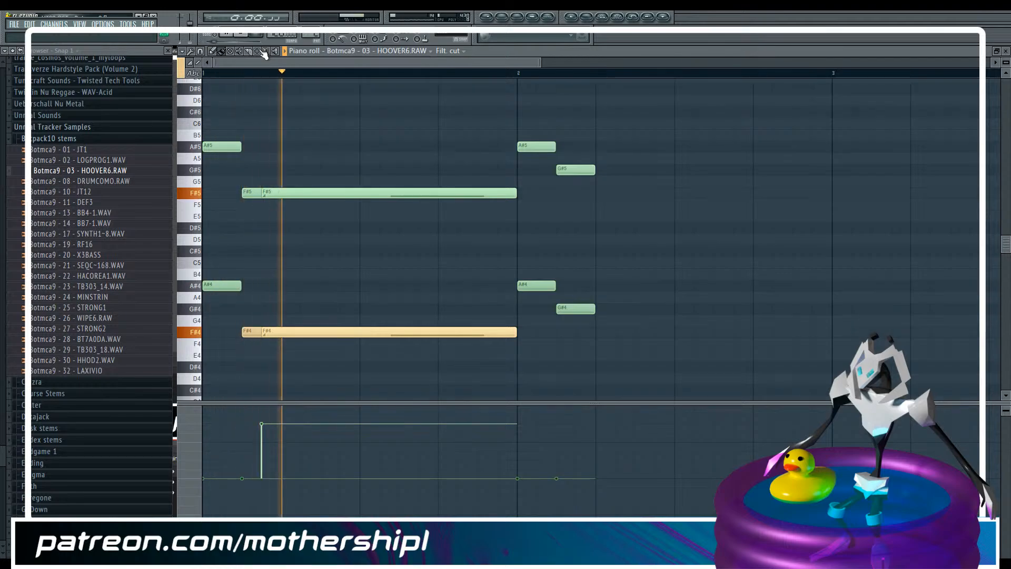
{"action": "key", "text": "space"}
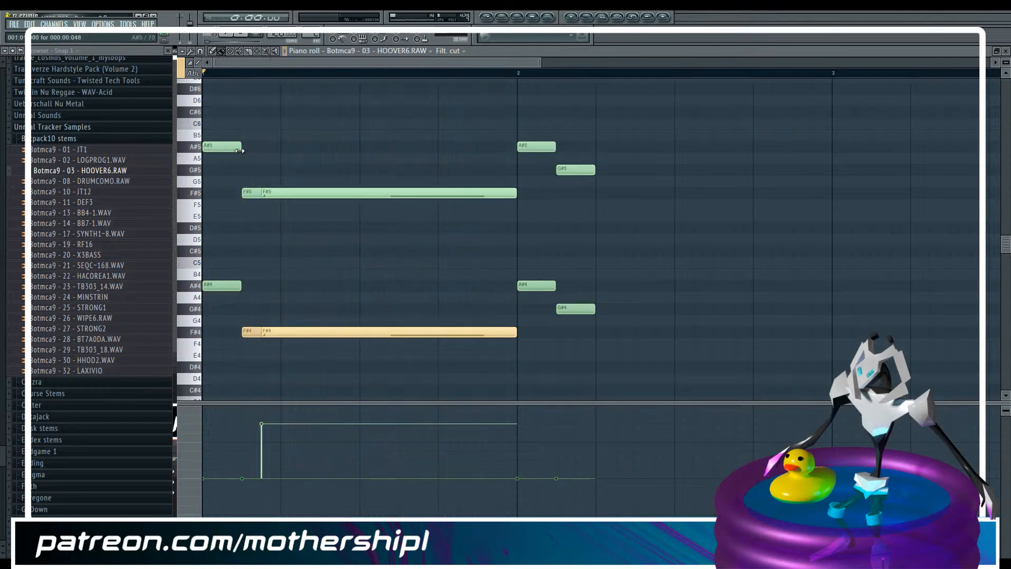
Extend the first A#5 note to twice its length and assign it to colour group 5
{"action": "left_click_drag", "start_coordinate": [240, 148], "coordinate": [274, 151]}
{"action": "left_click", "coordinate": [181, 62]}
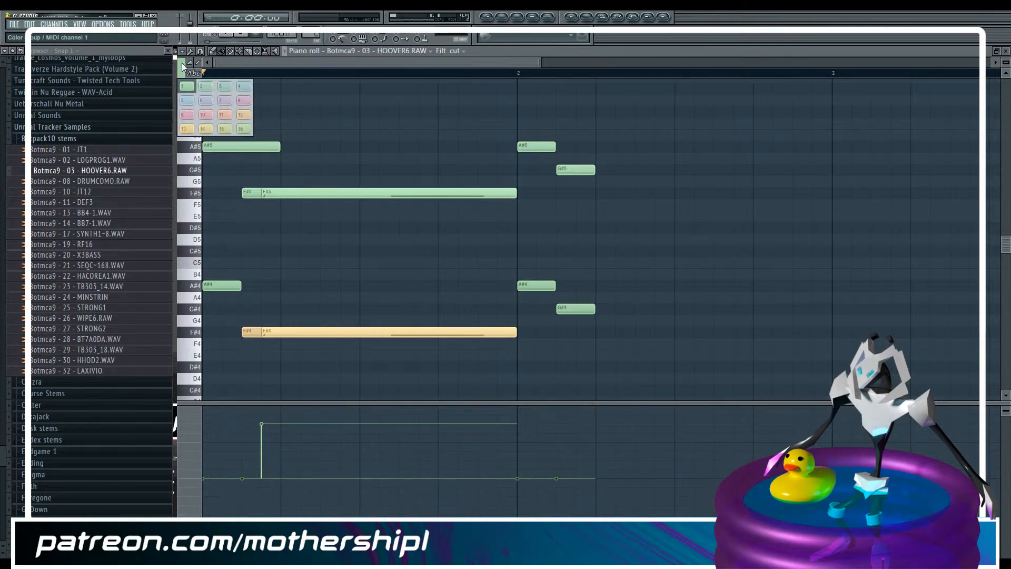
{"action": "left_click", "coordinate": [182, 104]}
{"action": "left_click", "coordinate": [257, 52]}
{"action": "left_click_drag", "start_coordinate": [225, 119], "coordinate": [233, 160]}
{"action": "left_click", "coordinate": [233, 163]}
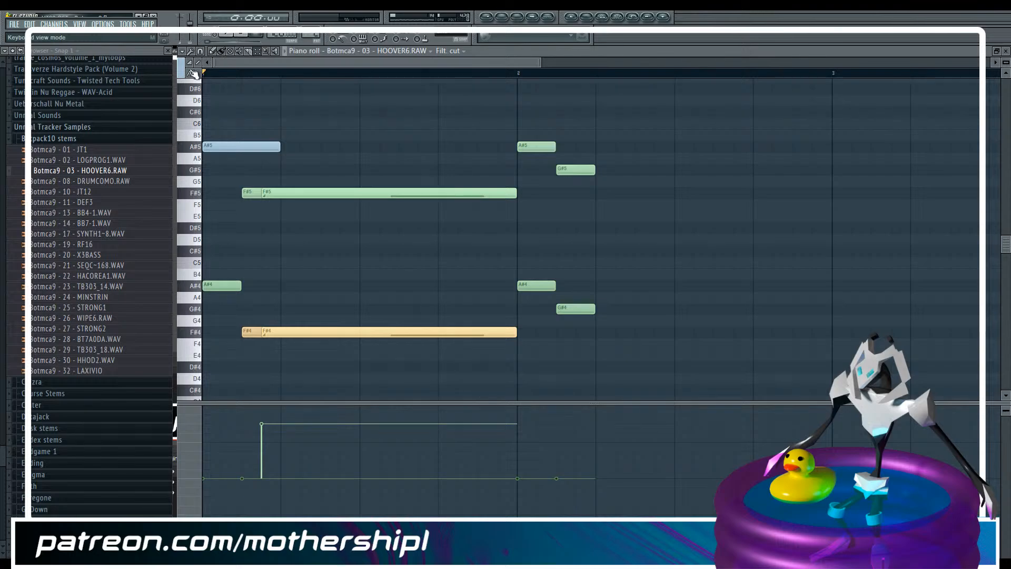
Add a slide note in the same colour group over the later part of the first A#5 note
{"action": "left_click", "coordinate": [231, 140]}
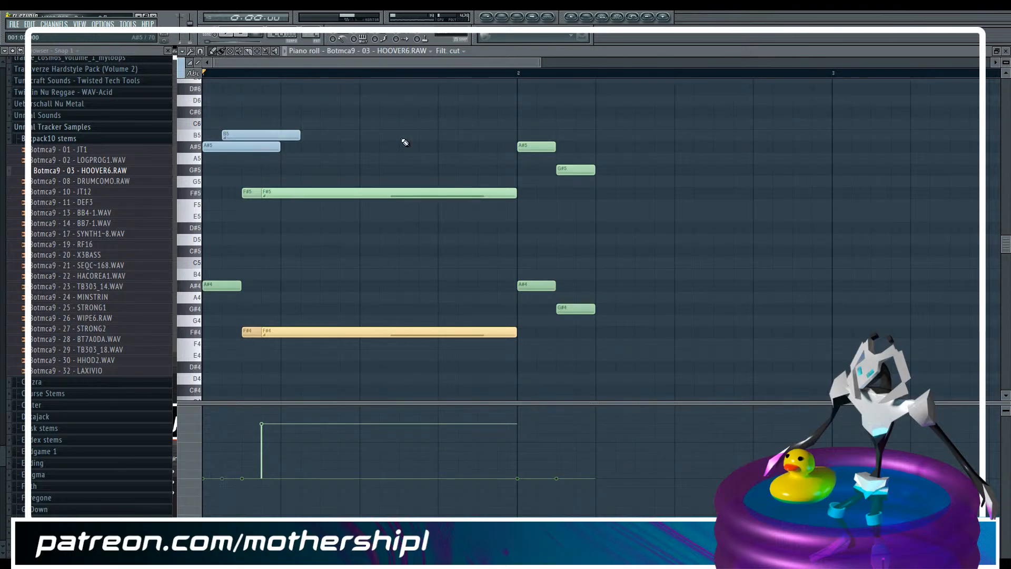
{"action": "mouse_move", "coordinate": [298, 135]}
{"action": "left_mouse_down"}
{"action": "mouse_move", "coordinate": [256, 134]}
{"action": "mouse_move", "coordinate": [320, 144]}
{"action": "mouse_move", "coordinate": [293, 135]}
{"action": "mouse_move", "coordinate": [292, 149]}
{"action": "left_mouse_up"}
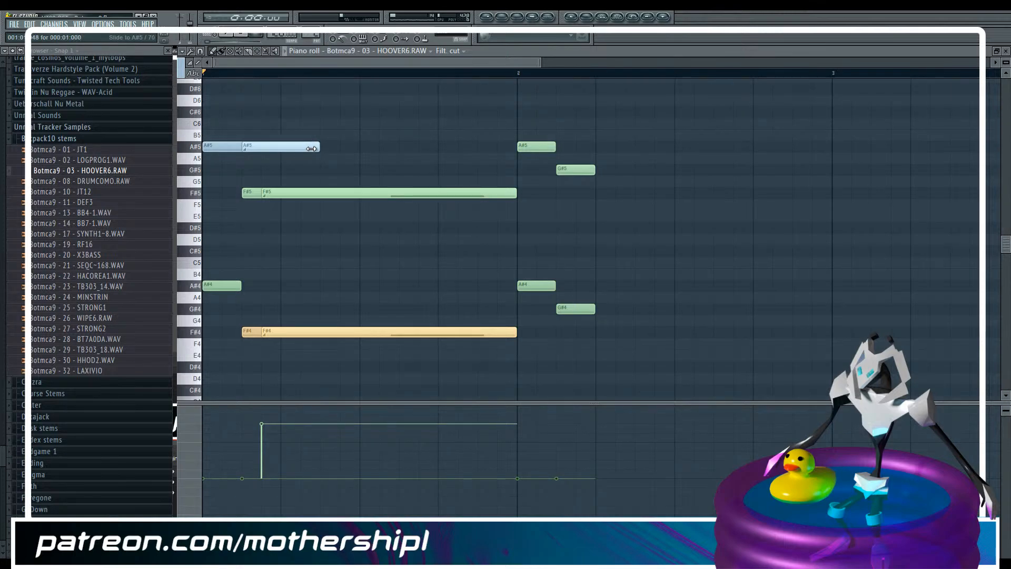
{"action": "left_click", "coordinate": [230, 285]}
{"action": "left_click", "coordinate": [230, 285]}
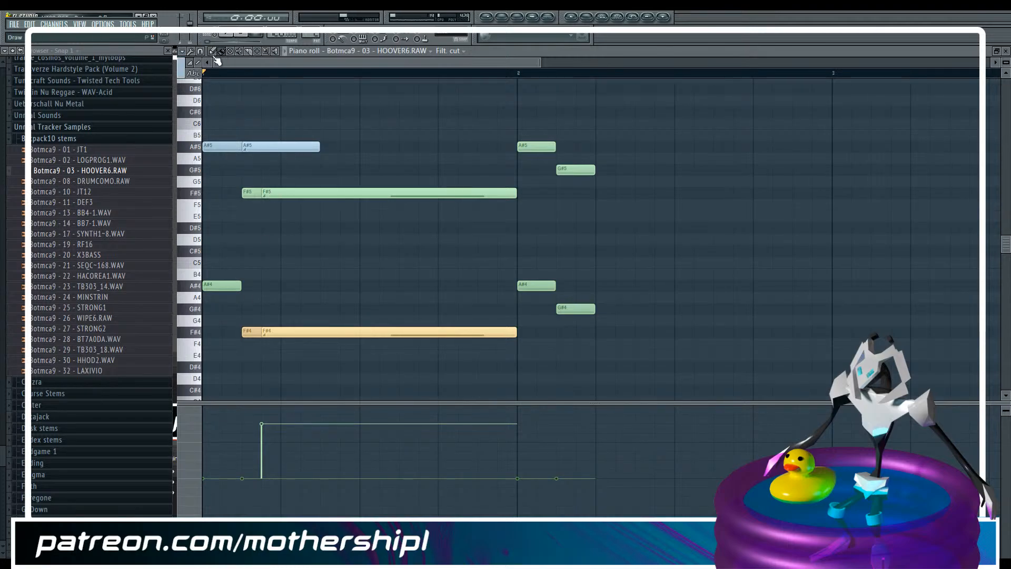
{"action": "left_click", "coordinate": [263, 285]}
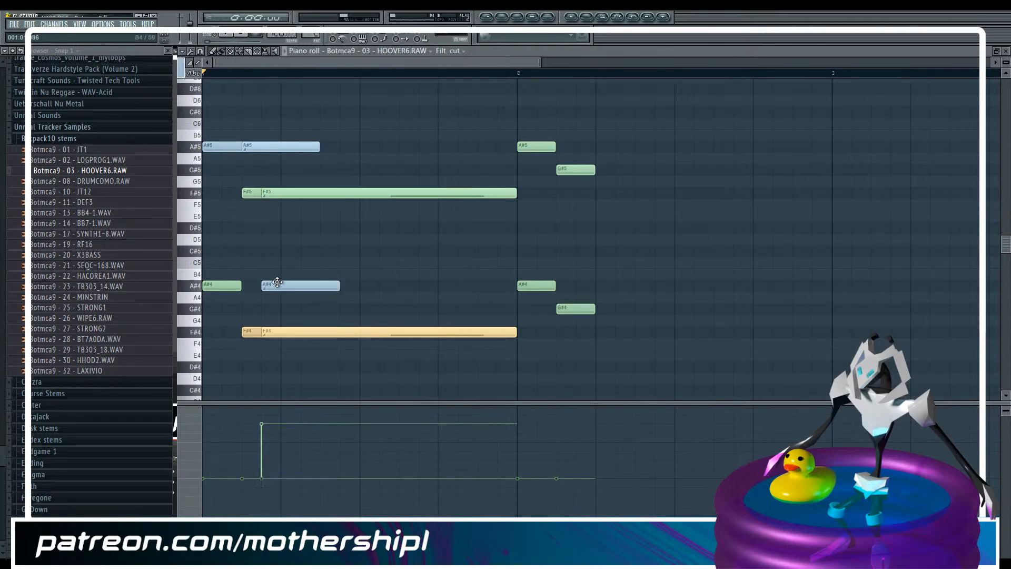
Add a slide note on B4 in colour group 9 and extend the first A#4 note to the slide's end
{"action": "left_click", "coordinate": [180, 69]}
{"action": "left_click", "coordinate": [193, 116]}
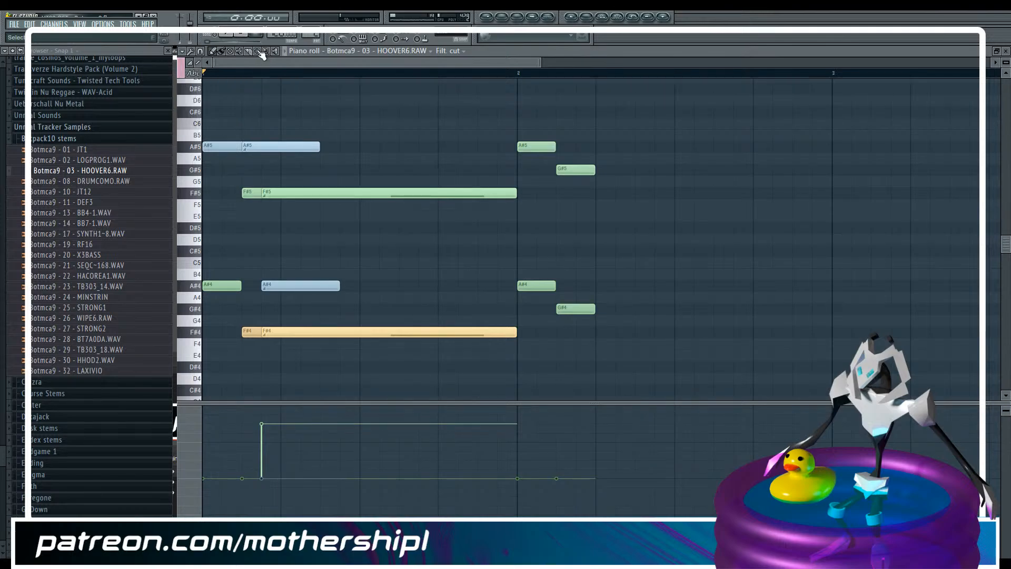
{"action": "left_click", "coordinate": [309, 284]}
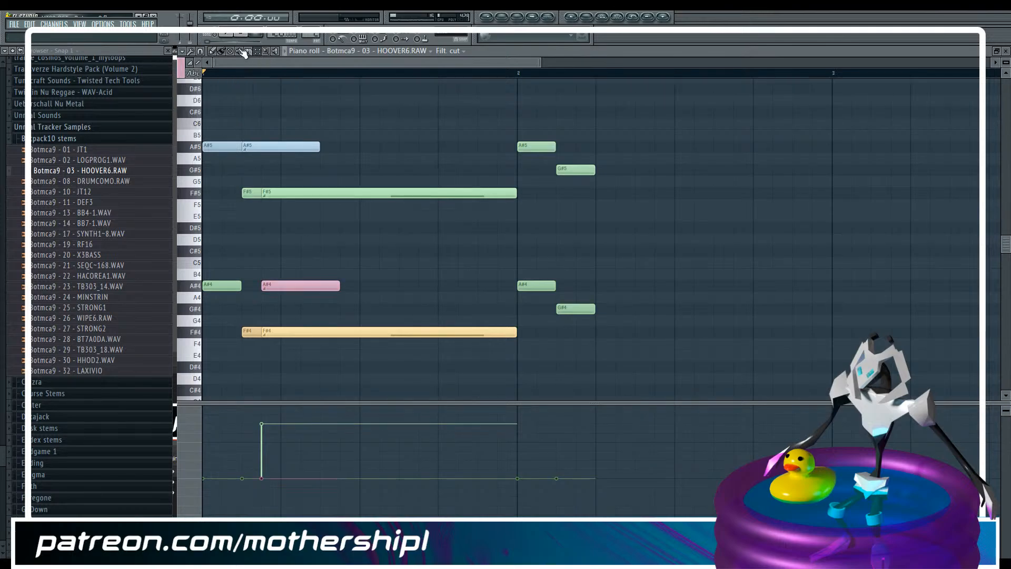
{"action": "left_click_drag", "start_coordinate": [289, 284], "coordinate": [319, 286]}
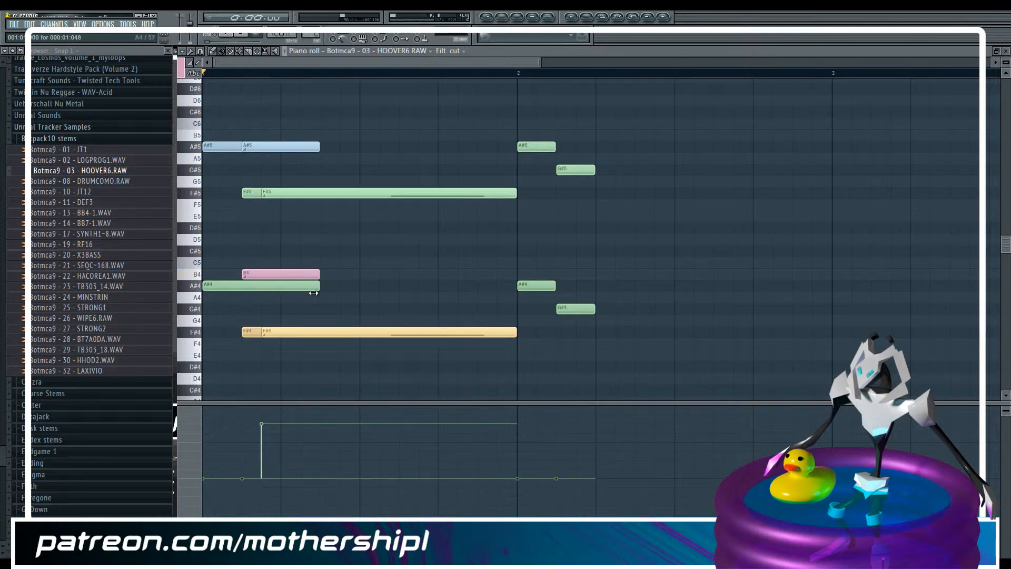
Assign the extended first A#4 note to colour group 9
{"action": "left_click", "coordinate": [257, 51]}
{"action": "left_click", "coordinate": [228, 289]}
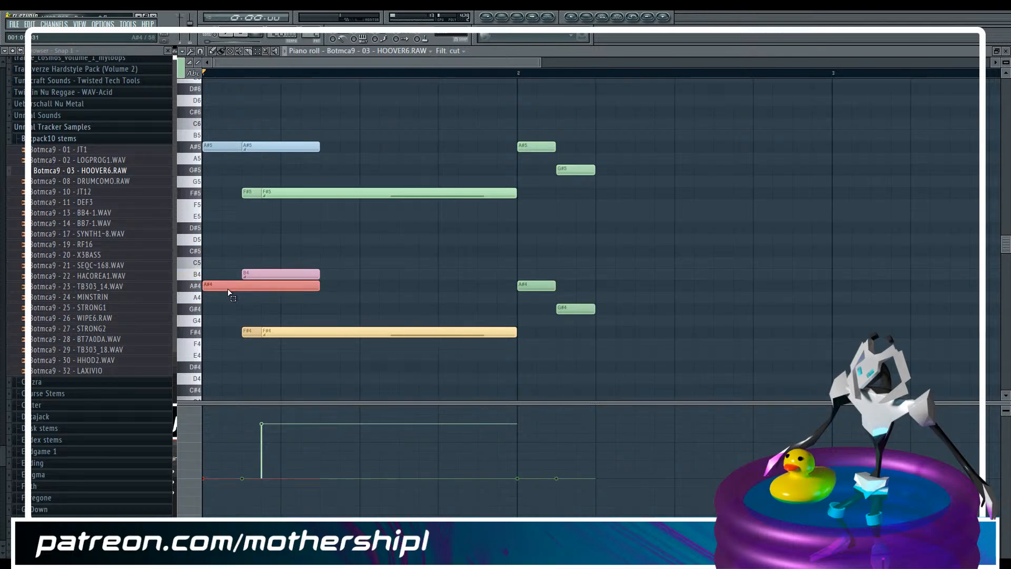
{"action": "left_click", "coordinate": [229, 293]}
{"action": "left_click", "coordinate": [182, 73]}
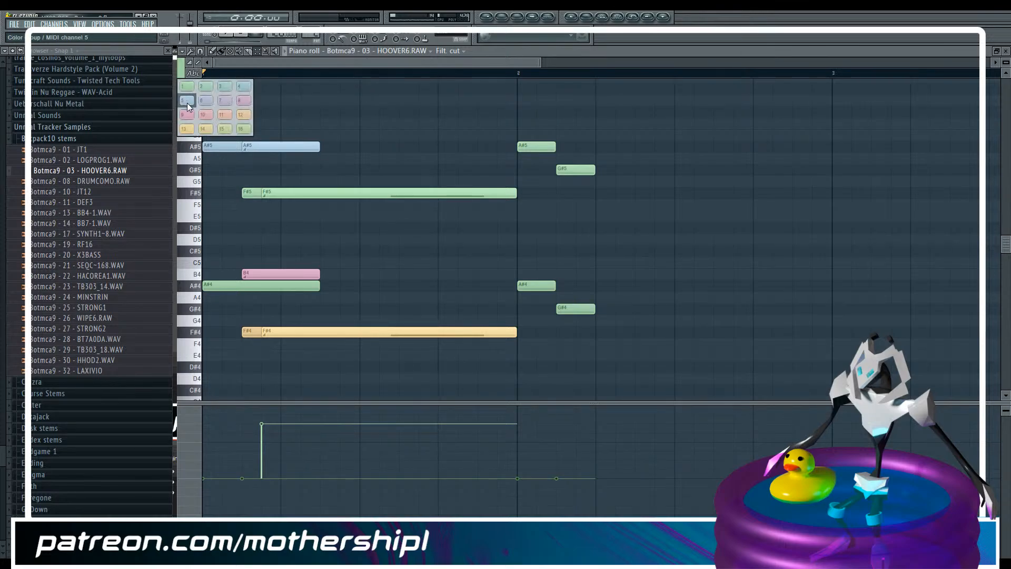
{"action": "left_click", "coordinate": [188, 104]}
{"action": "left_click", "coordinate": [218, 285]}
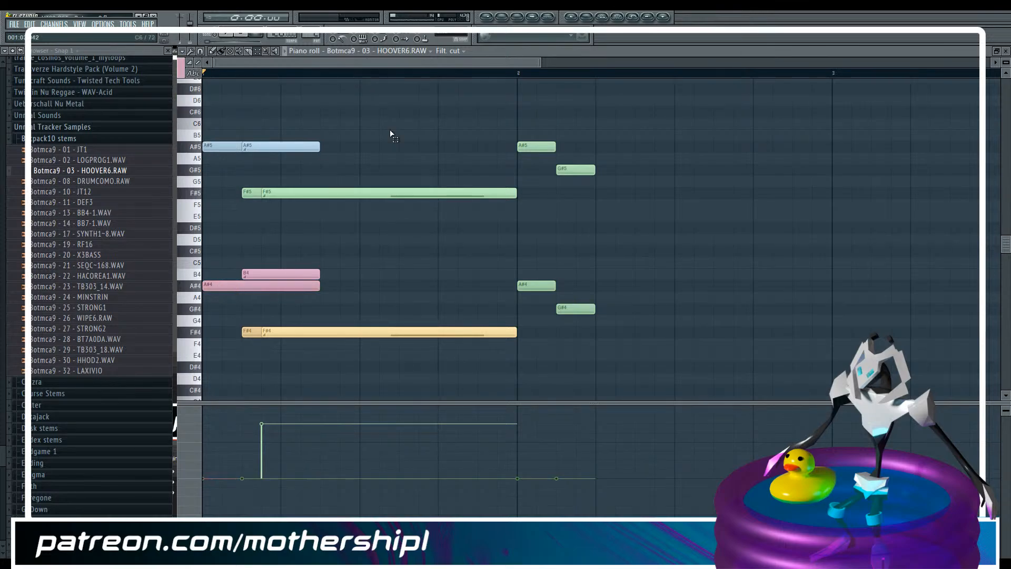
Lower the note velocity of the B4 and F#4 slide notes to about 57%, matching the other lower-octave notes
{"action": "left_click", "coordinate": [451, 51]}
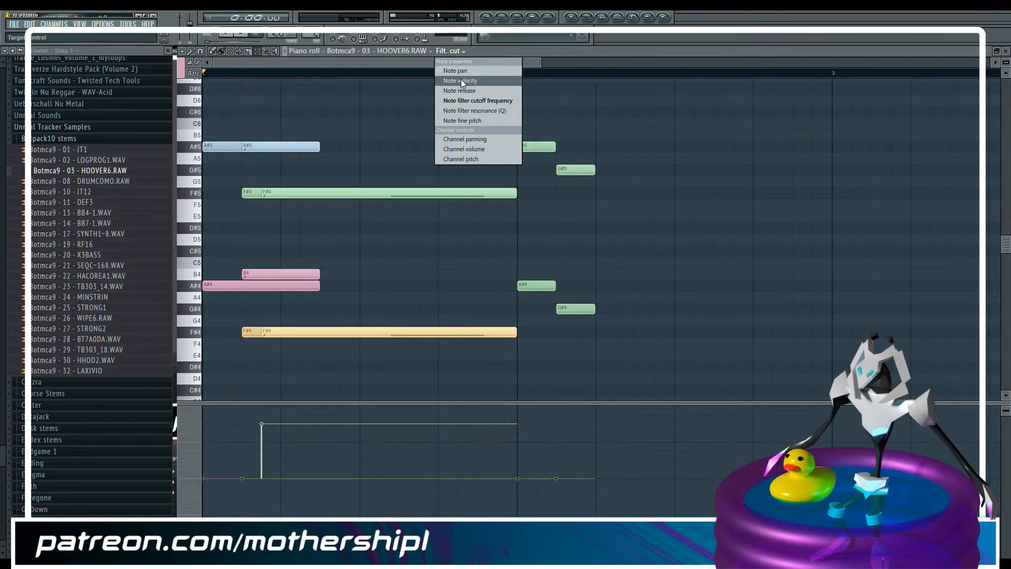
{"action": "left_click", "coordinate": [460, 80]}
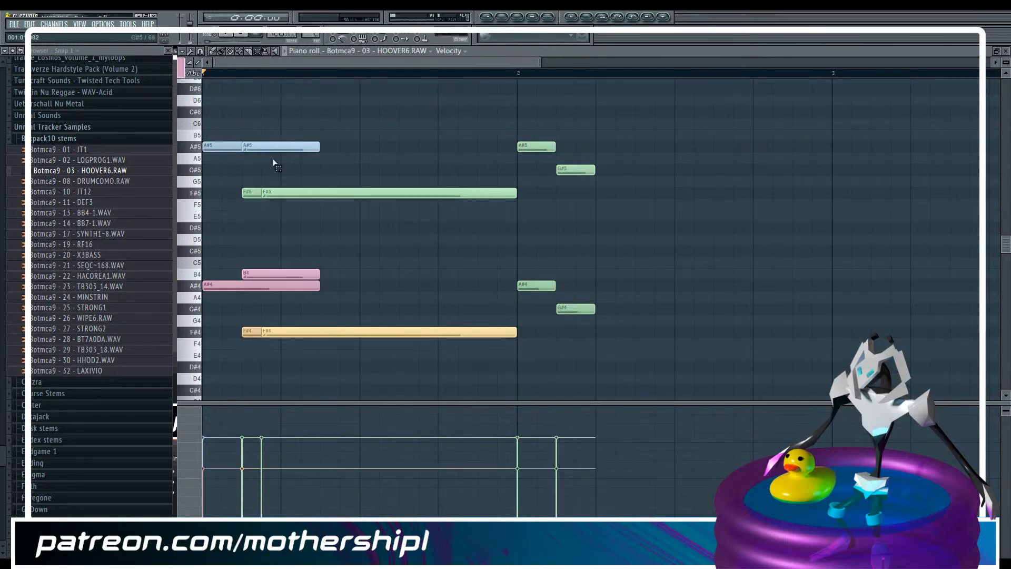
{"action": "left_click", "coordinate": [280, 275]}
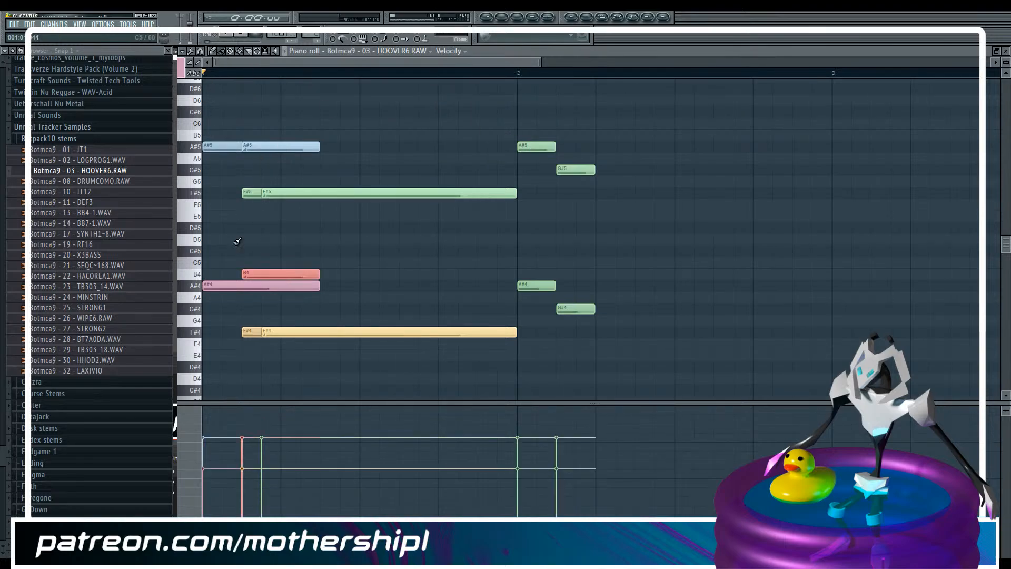
{"action": "left_click", "coordinate": [243, 468]}
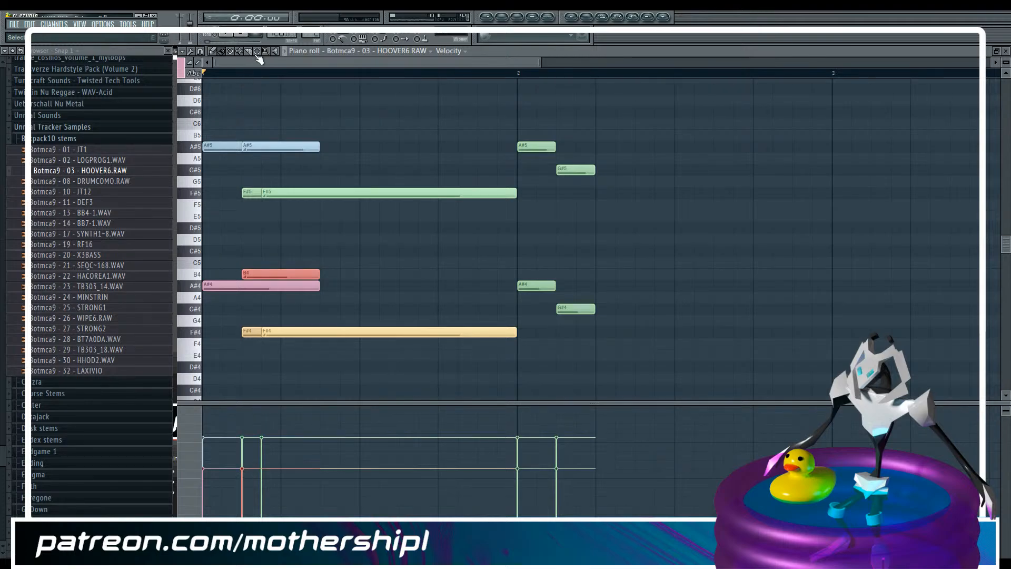
{"action": "left_click", "coordinate": [285, 333]}
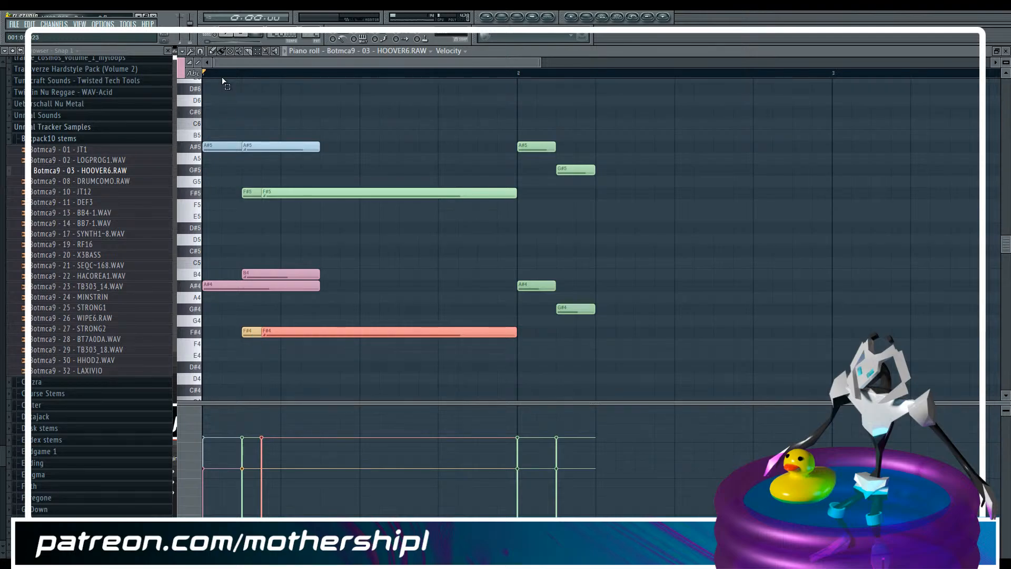
{"action": "left_click", "coordinate": [268, 468]}
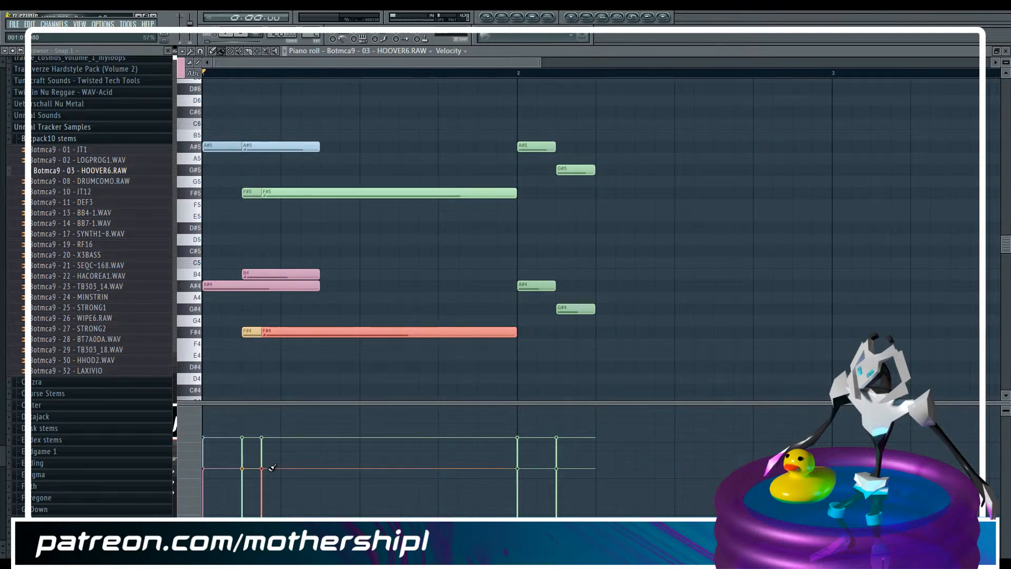
Transpose the B4 slide note down one semitone onto A#4 and play the pattern
{"action": "left_click", "coordinate": [294, 275]}
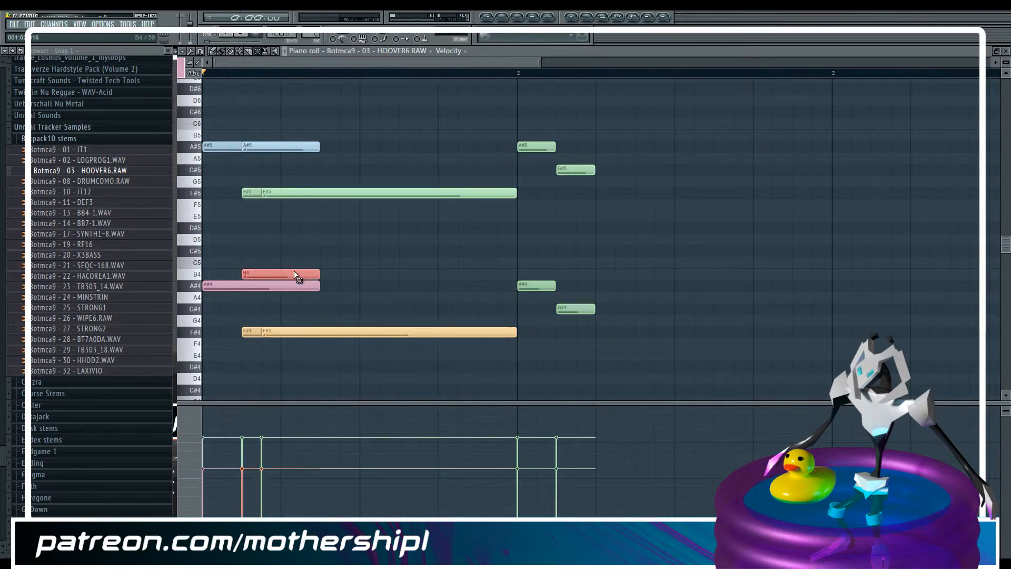
{"action": "key", "text": "shift+Down"}
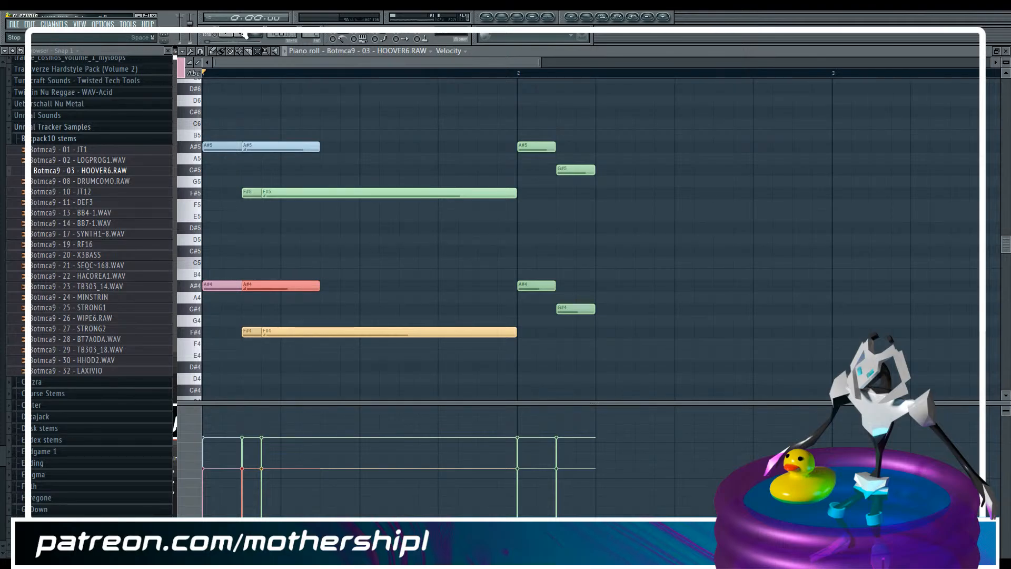
{"action": "key", "text": "space"}
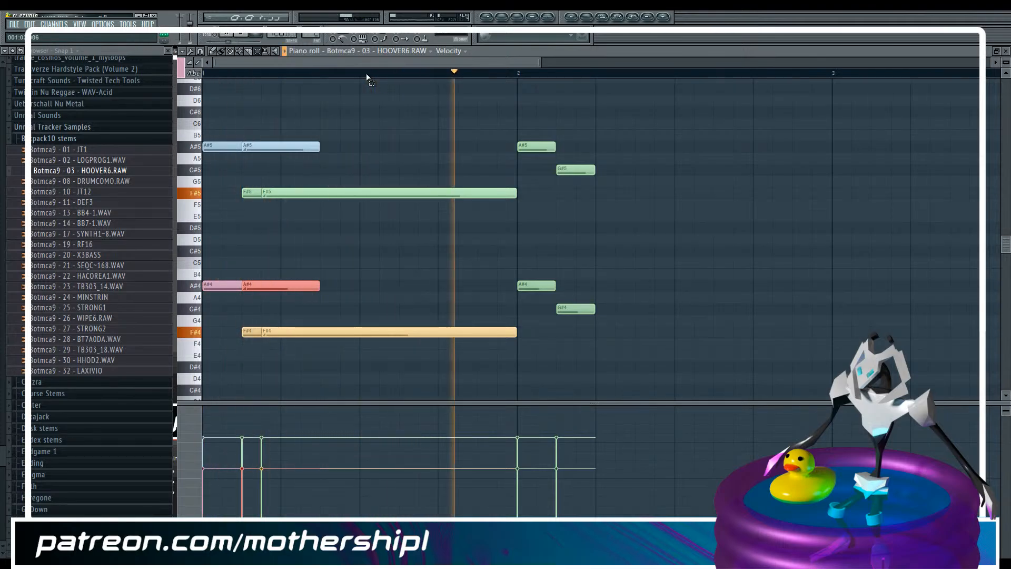
{"action": "key", "text": "space"}
Mute all the F#5 and F#4 notes, including their slide notes, and play the pattern
{"action": "left_click", "coordinate": [258, 193]}
{"action": "left_click", "coordinate": [264, 331], "text": "shift"}
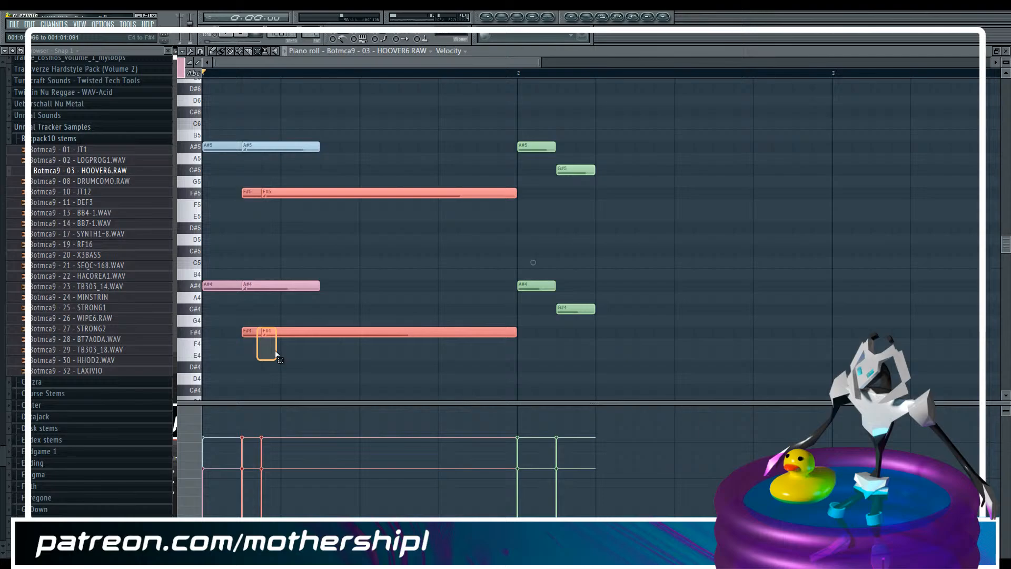
{"action": "left_click", "coordinate": [182, 51]}
{"action": "mouse_move", "coordinate": [199, 71]}
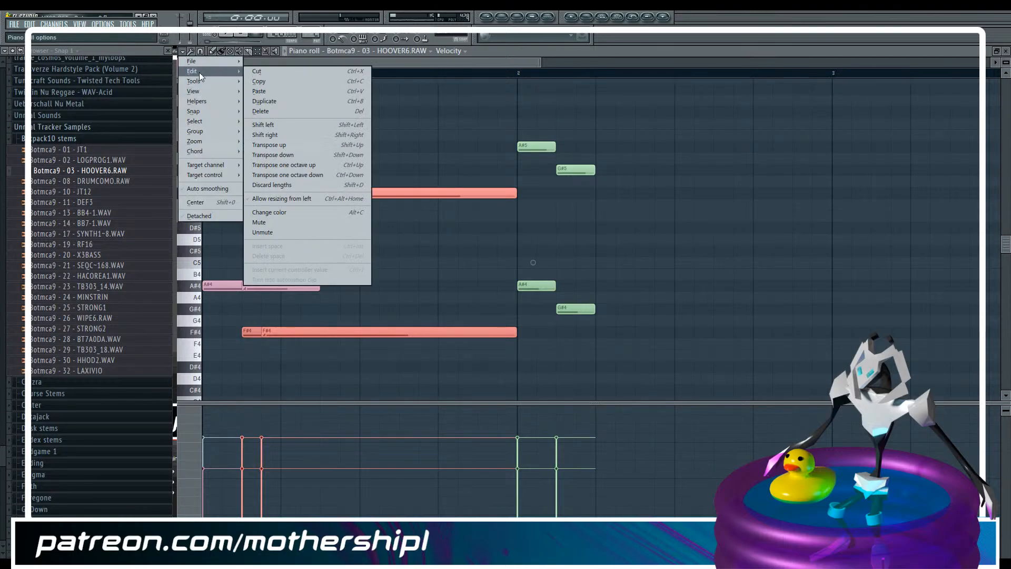
{"action": "left_click", "coordinate": [282, 222]}
{"action": "key", "text": "space"}
{"action": "key", "text": "space"}
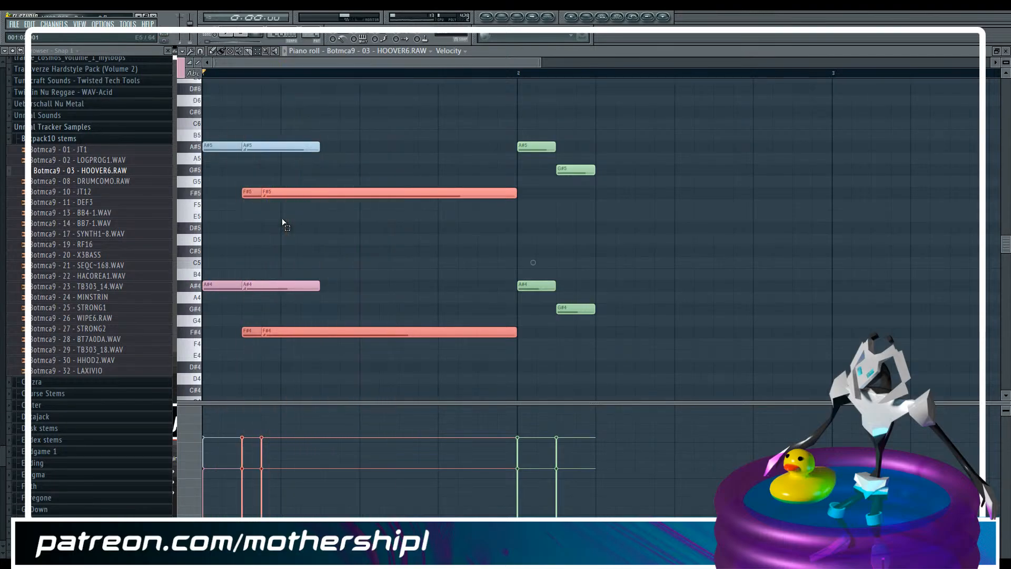
Play the pattern with the HOOVER6 sampler's channel settings open
{"action": "key", "text": "F6"}
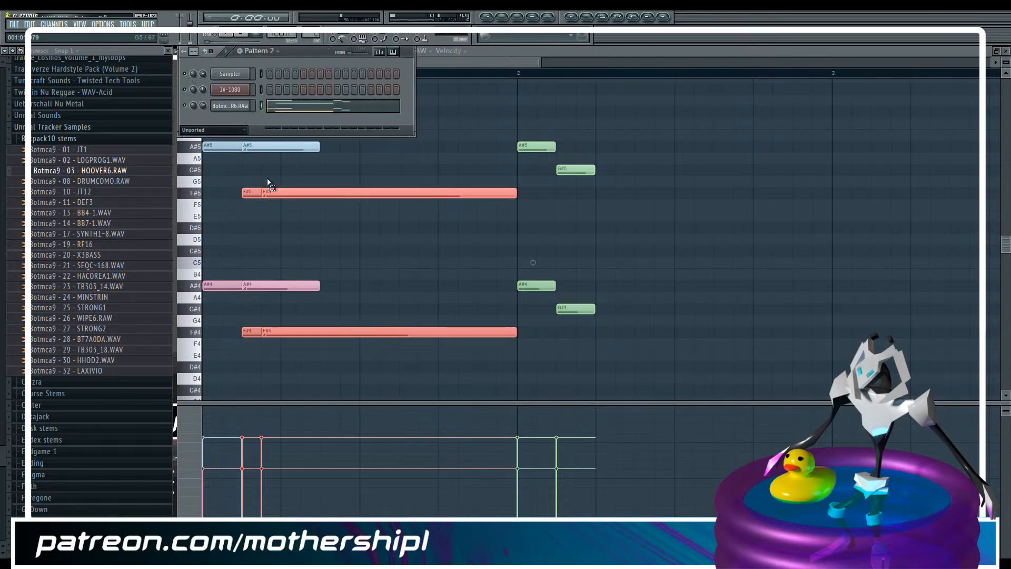
{"action": "left_click", "coordinate": [238, 106]}
{"action": "key", "text": "space"}
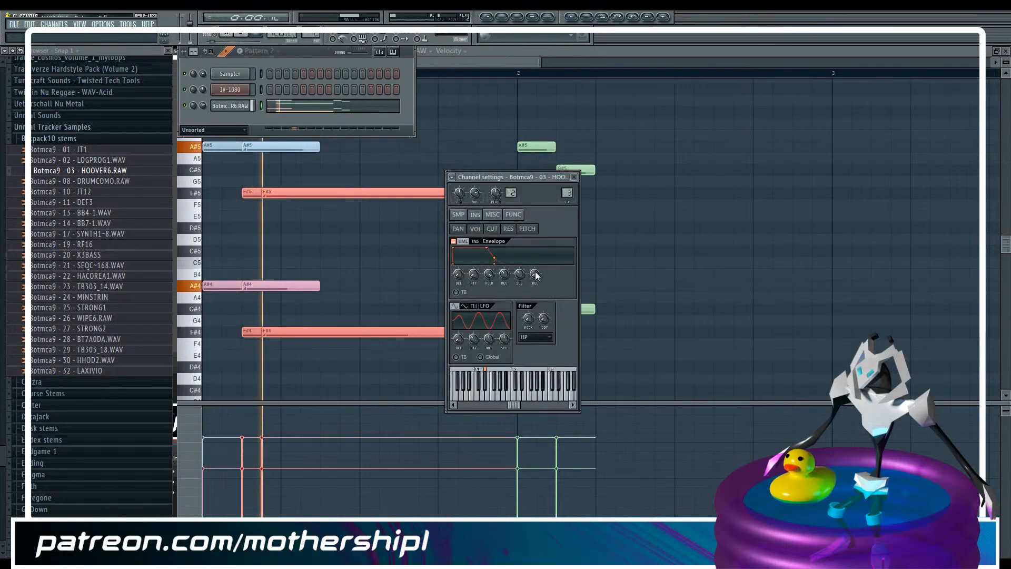
{"action": "key", "text": "space"}
{"action": "left_click", "coordinate": [491, 52]}
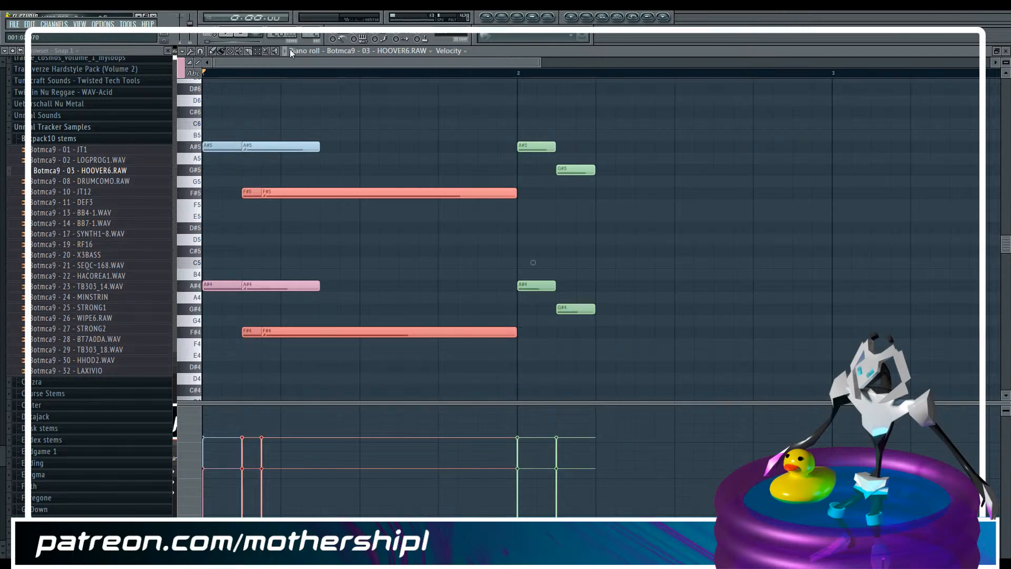
Set the filter cutoff of the A#5 and A#4 slide notes to maximum and play the pattern
{"action": "left_click", "coordinate": [262, 145], "text": "ctrl"}
{"action": "left_click", "coordinate": [257, 287], "text": "ctrl+shift"}
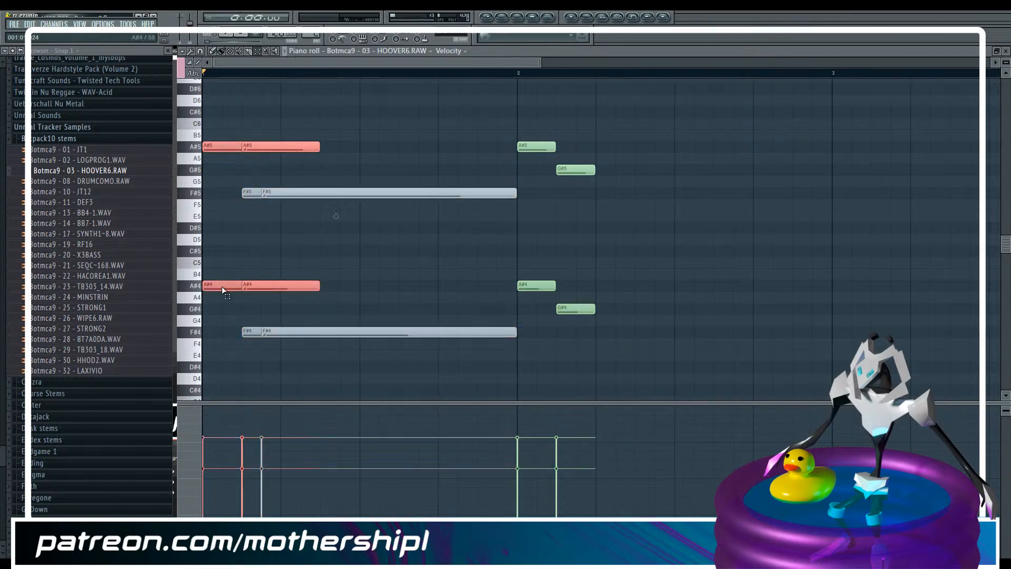
{"action": "left_click", "coordinate": [451, 51]}
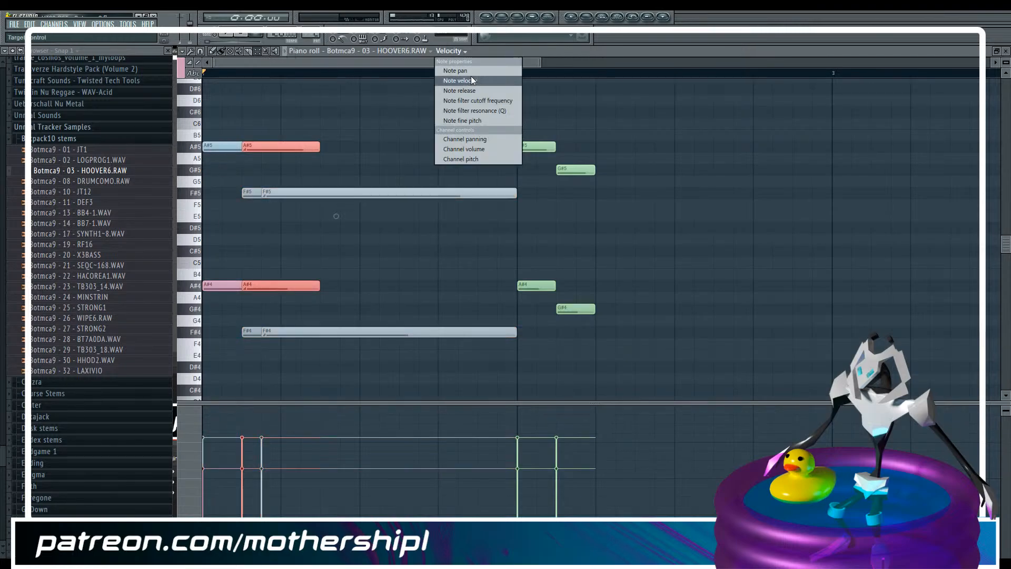
{"action": "left_click", "coordinate": [482, 102]}
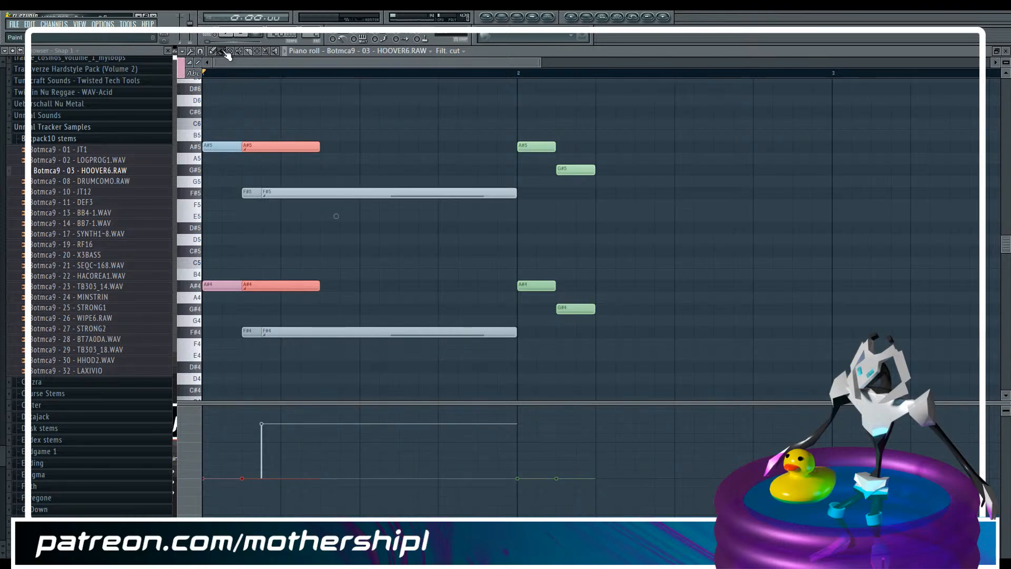
{"action": "left_click_drag", "start_coordinate": [232, 425], "coordinate": [250, 402]}
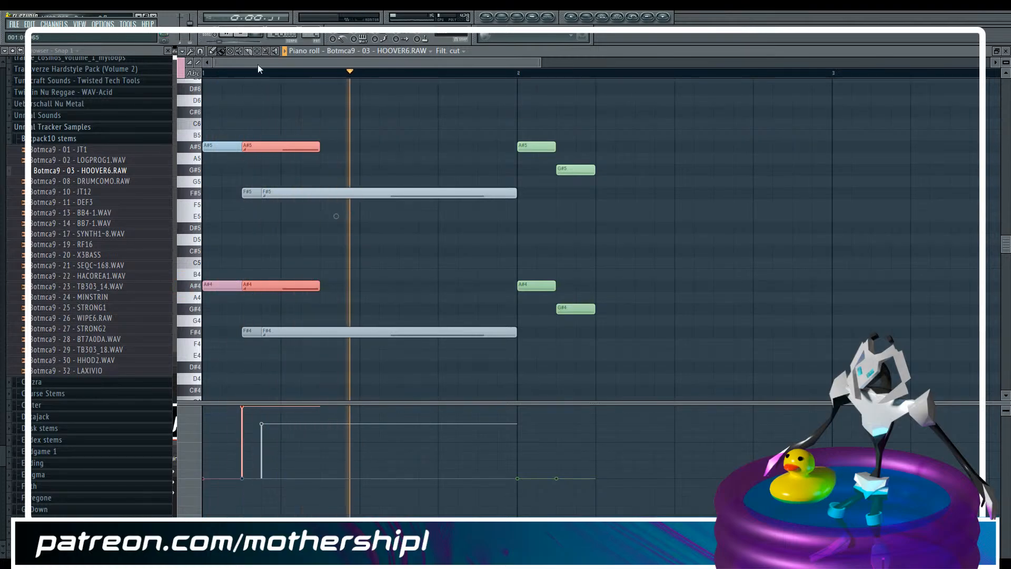
{"action": "key", "text": "space"}
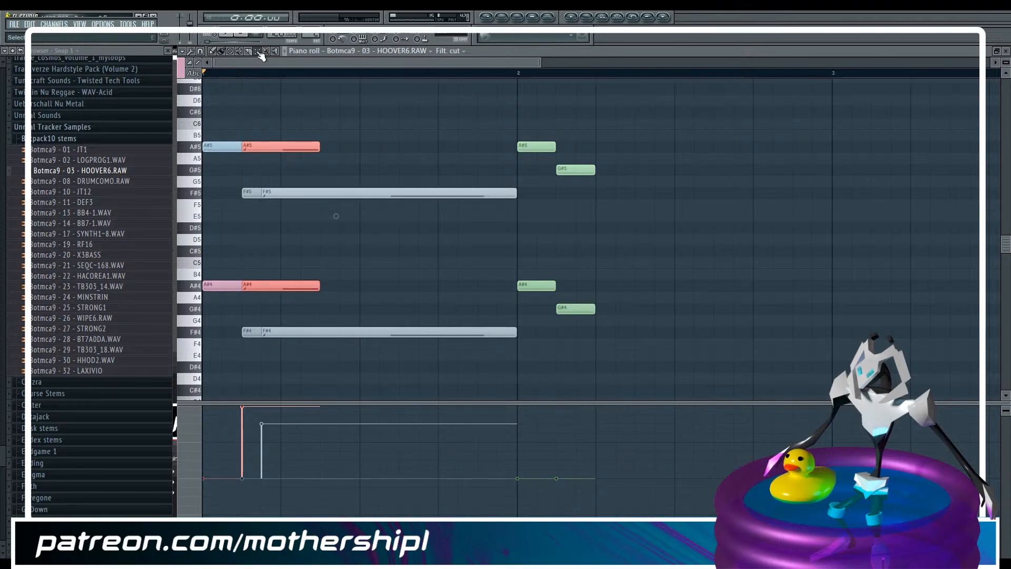
Review the filter settings in the HOOVER6 channel's envelope section and return to the piano roll
{"action": "left_click", "coordinate": [258, 51]}
{"action": "key", "text": "F6"}
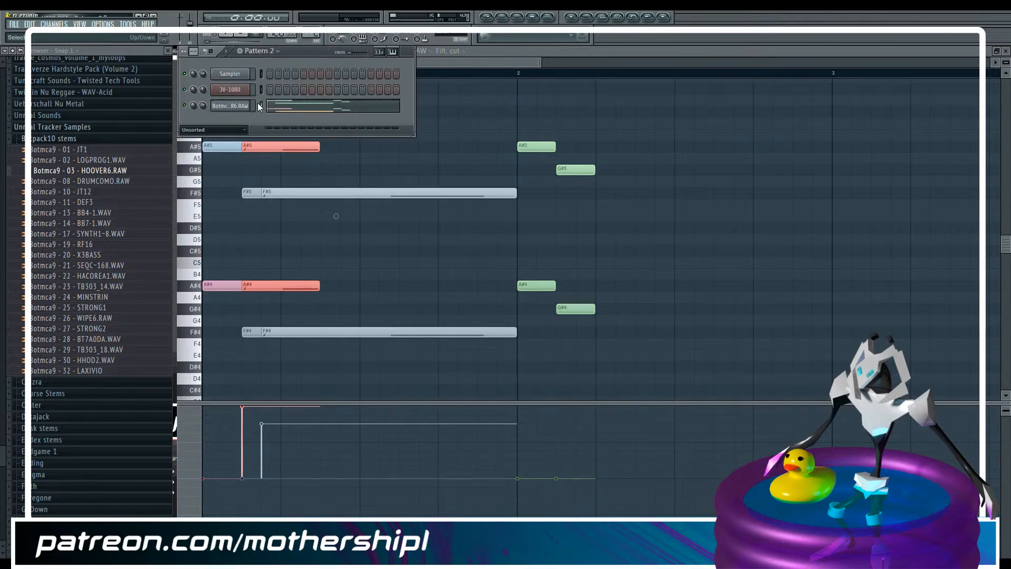
{"action": "left_click", "coordinate": [241, 106]}
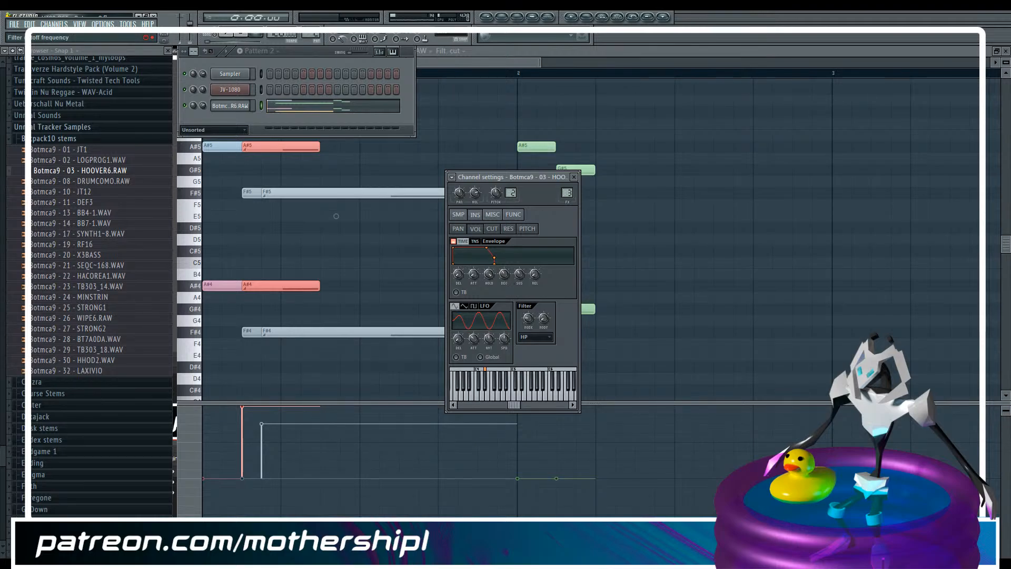
{"action": "left_click", "coordinate": [511, 61]}
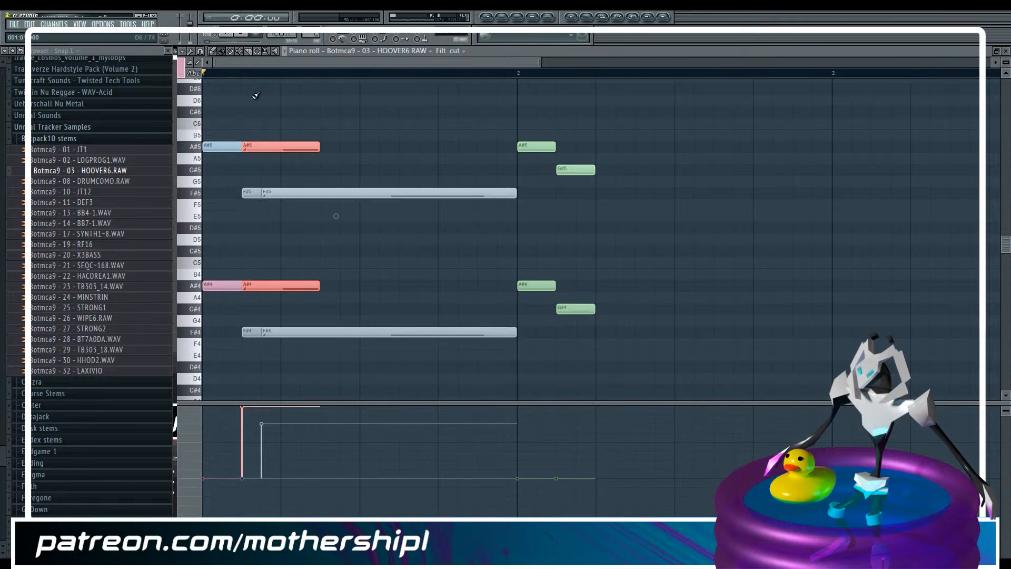
Move the A#5 slide note up to B5 and back onto the first A#5 note
{"action": "left_click", "coordinate": [258, 51]}
{"action": "left_click", "coordinate": [258, 151]}
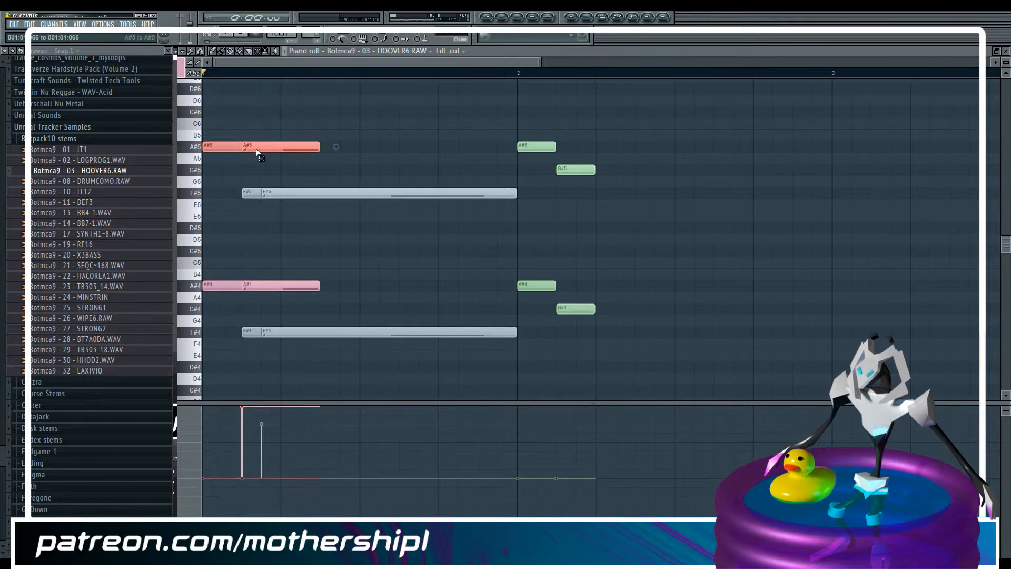
{"action": "left_click", "coordinate": [213, 51]}
{"action": "left_click", "coordinate": [390, 134]}
{"action": "left_click_drag", "start_coordinate": [279, 147], "coordinate": [277, 132]}
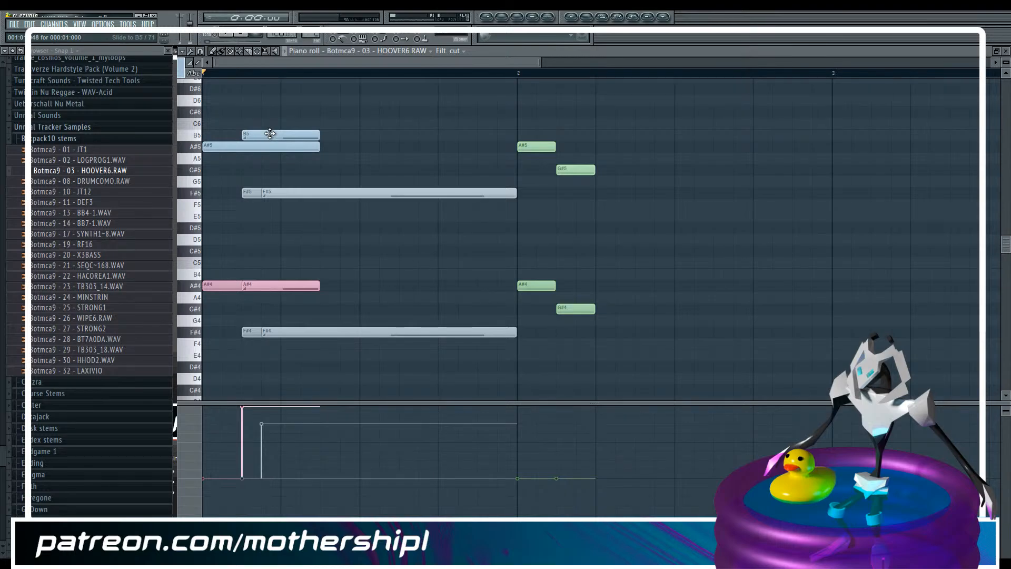
{"action": "left_click_drag", "start_coordinate": [270, 133], "coordinate": [269, 145]}
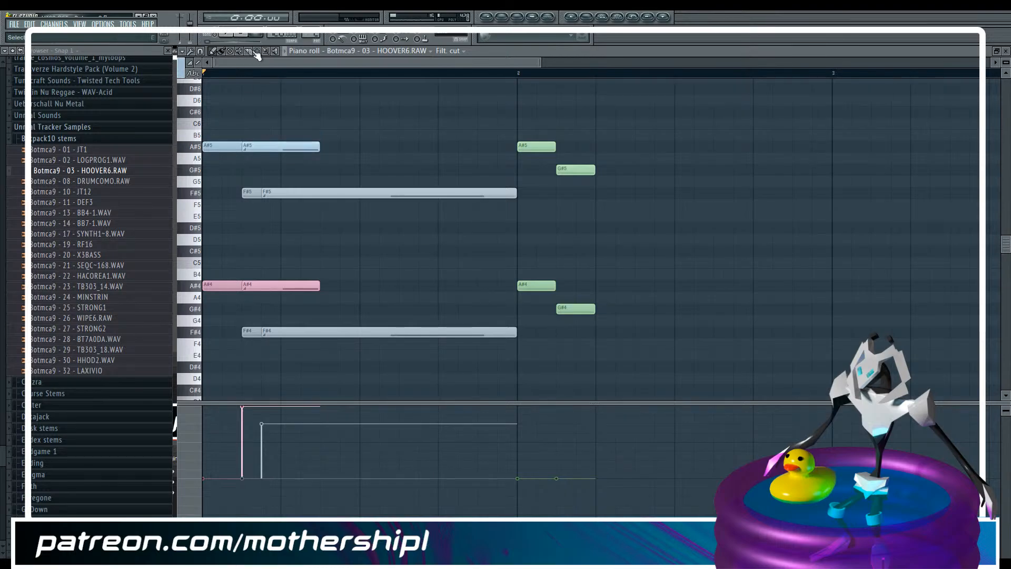
Unmute all the F#5 and F#4 notes, including their slide notes, and clear the selection
{"action": "left_click_drag", "start_coordinate": [246, 177], "coordinate": [278, 234]}
{"action": "left_click_drag", "start_coordinate": [253, 320], "coordinate": [286, 346]}
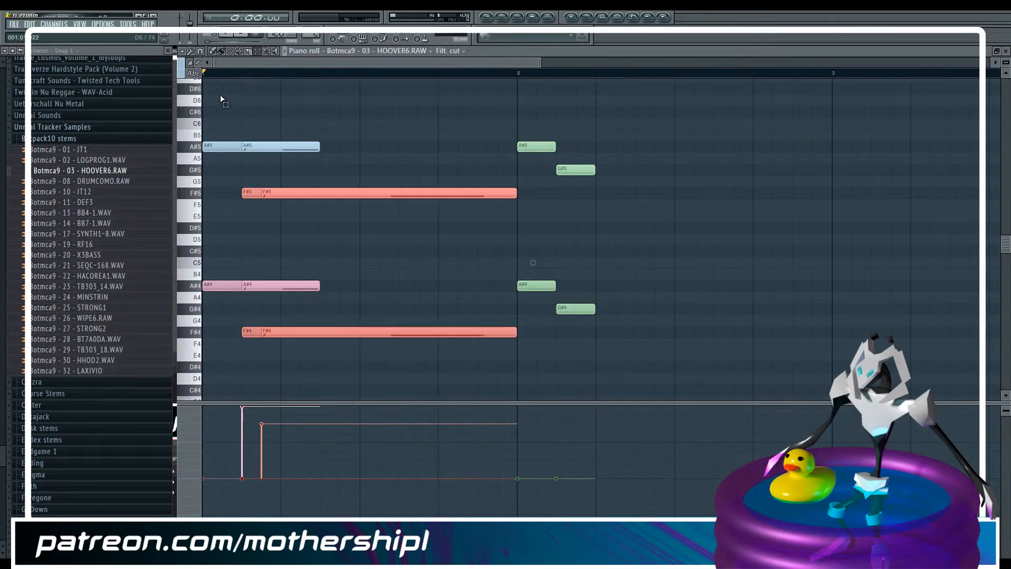
{"action": "left_click", "coordinate": [185, 51]}
{"action": "mouse_move", "coordinate": [203, 72]}
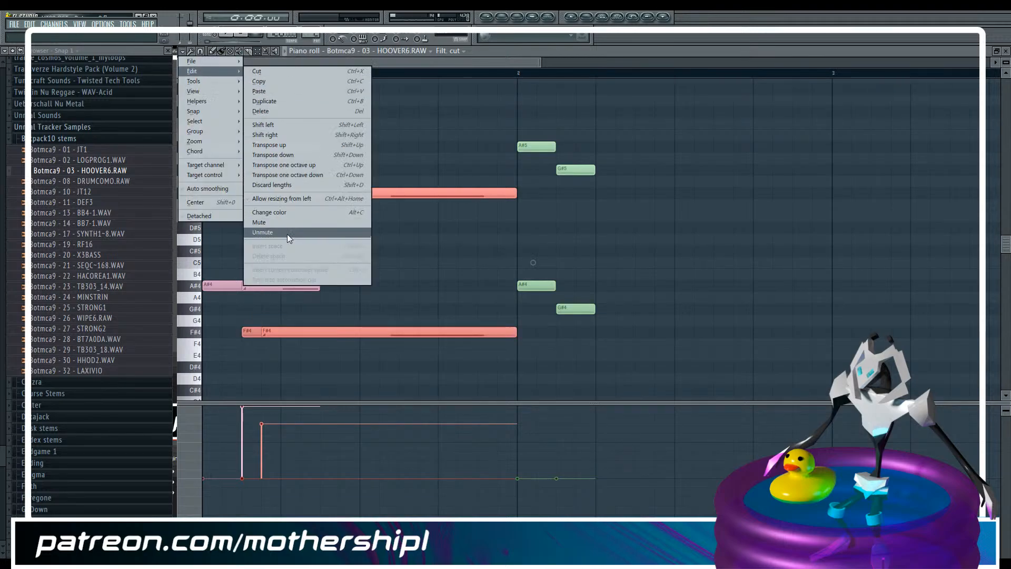
{"action": "left_click", "coordinate": [316, 234]}
{"action": "left_click", "coordinate": [713, 218]}
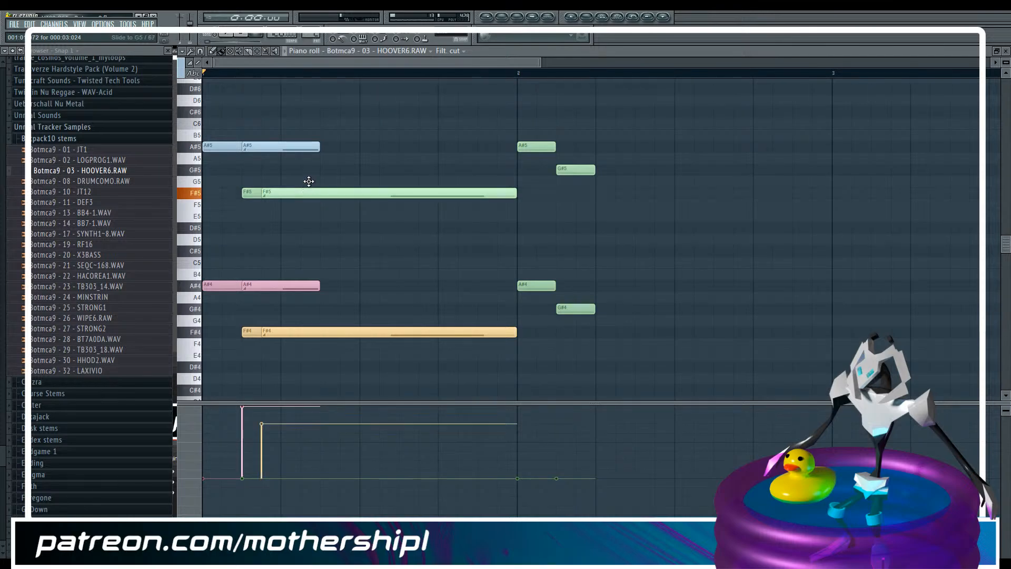
Move the F#5 slide note up to G5, return it to F#5 and play the pattern
{"action": "left_click_drag", "start_coordinate": [308, 188], "coordinate": [308, 179]}
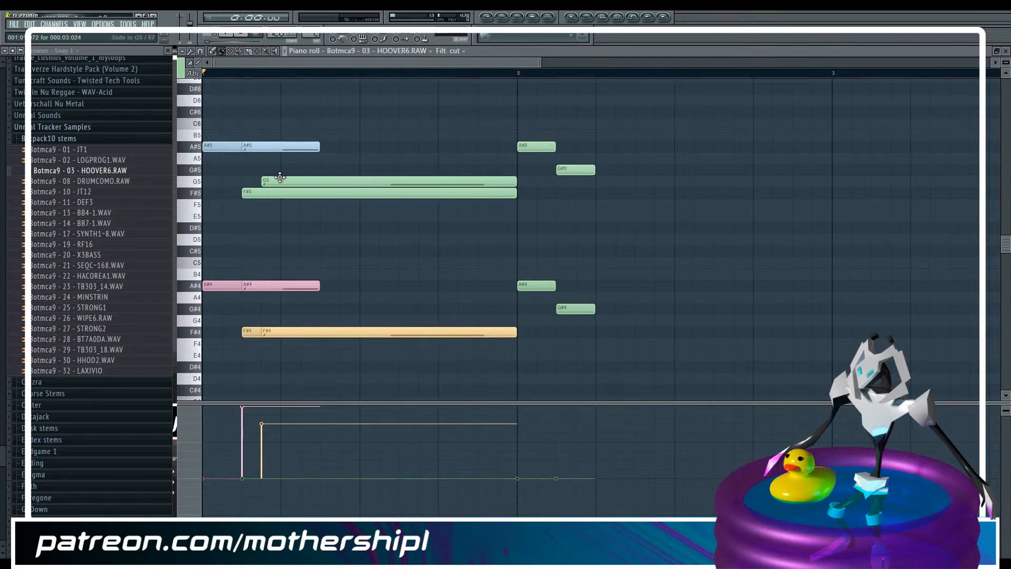
{"action": "left_click_drag", "start_coordinate": [281, 183], "coordinate": [281, 193]}
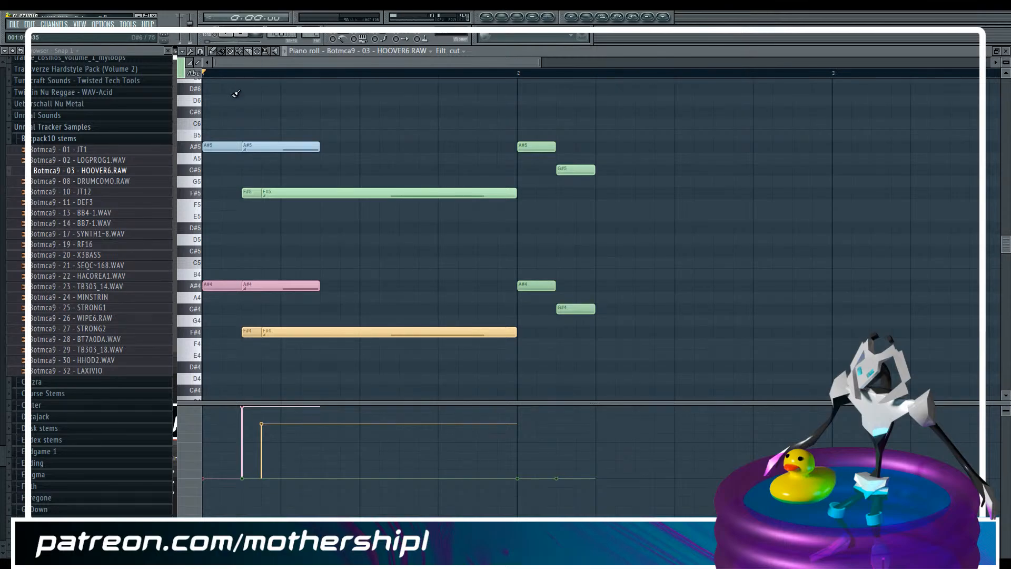
{"action": "key", "text": "space"}
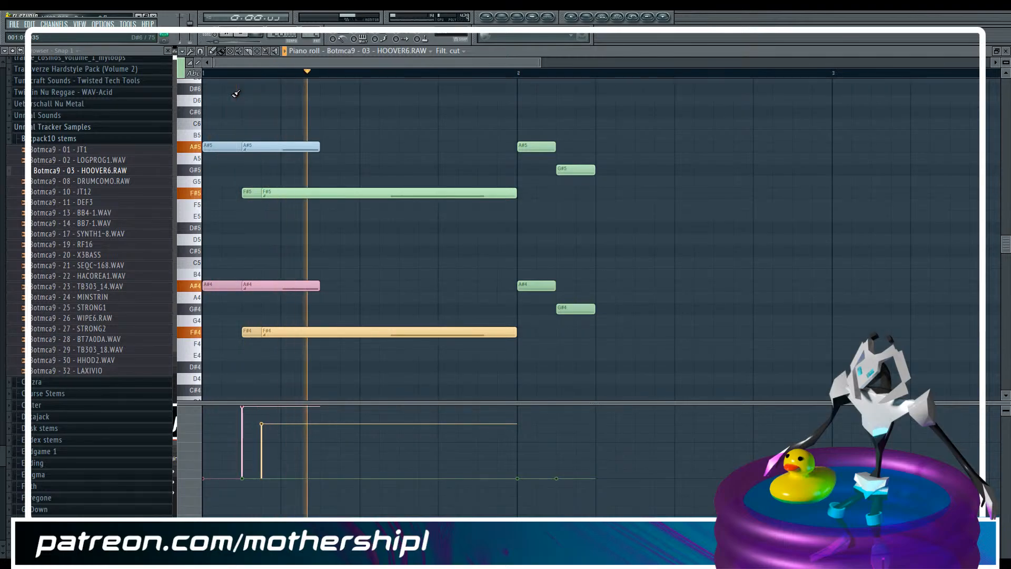
{"action": "key", "text": "space"}
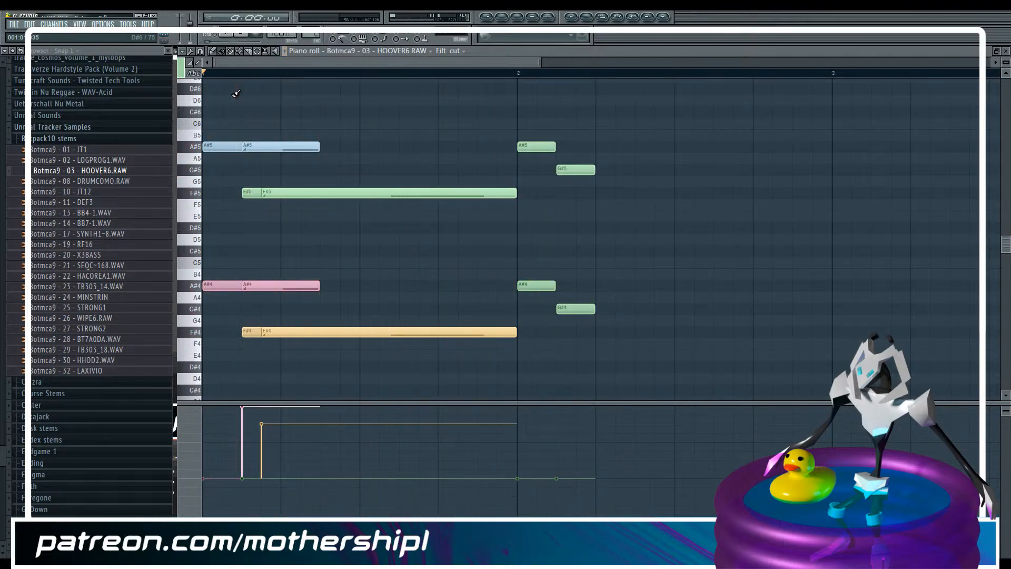
Replace the four short notes in the second bar with a copy of all the first bar's notes and slide notes
{"action": "left_click", "coordinate": [262, 51]}
{"action": "left_click_drag", "start_coordinate": [524, 107], "coordinate": [625, 337]}
{"action": "key", "text": "Delete"}
{"action": "left_click_drag", "start_coordinate": [496, 95], "coordinate": [210, 379]}
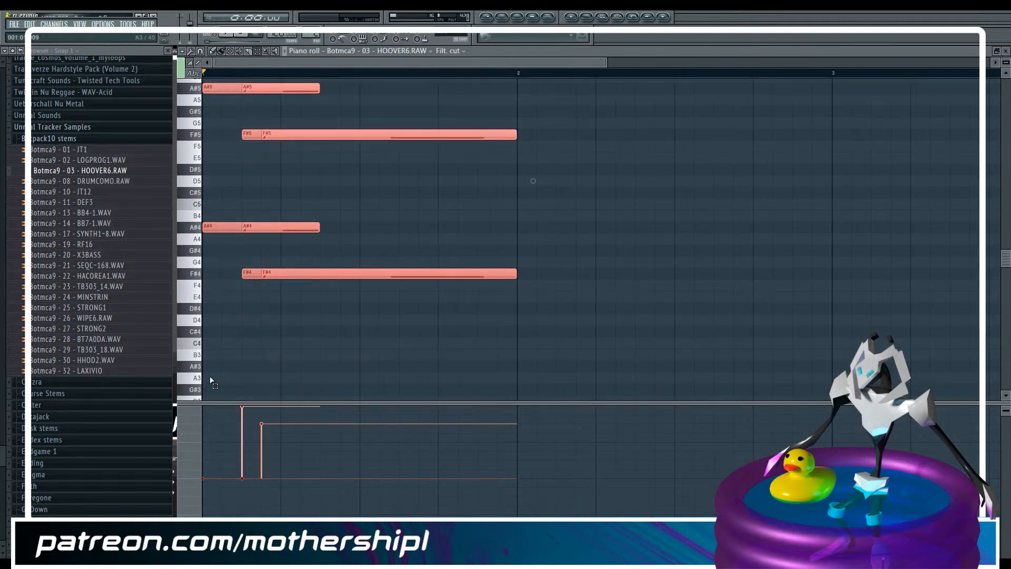
{"action": "scroll", "coordinate": [296, 231], "scroll_direction": "up", "scroll_amount": 3}
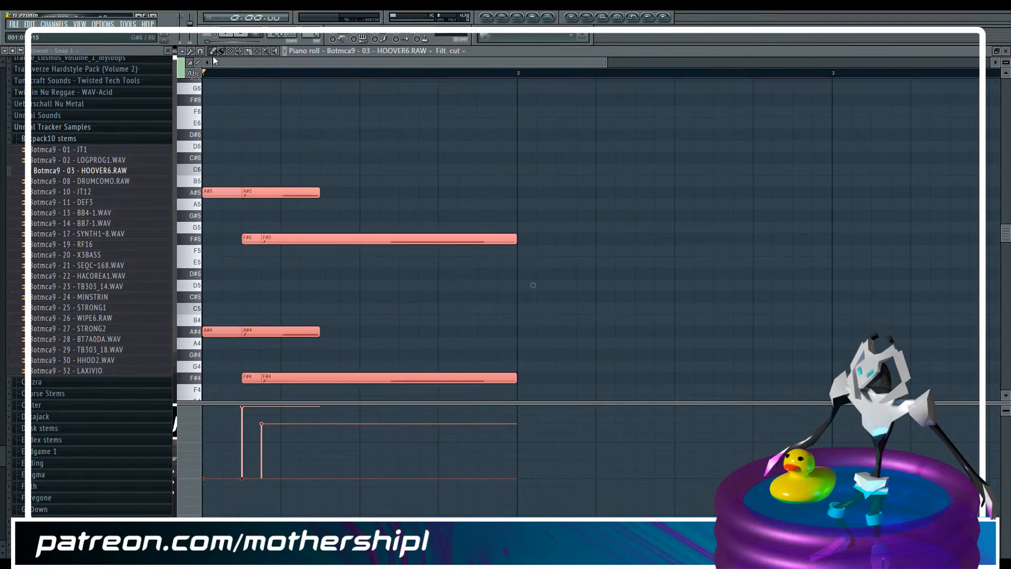
{"action": "left_click_drag", "start_coordinate": [216, 191], "coordinate": [621, 216]}
Raise the second bar's F#5 and F#4 notes with their slides to G#5 and G#4, play the pattern and clear the selection
{"action": "scroll", "coordinate": [566, 195], "scroll_direction": "down", "scroll_amount": 1}
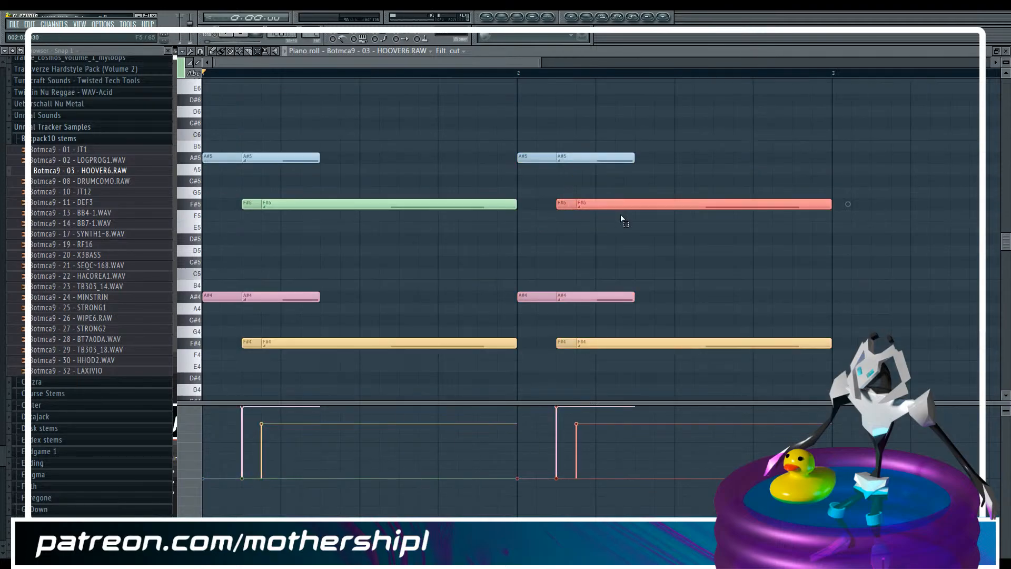
{"action": "left_click_drag", "start_coordinate": [561, 316], "coordinate": [607, 350]}
{"action": "key", "text": "Up"}
{"action": "key", "text": "Up"}
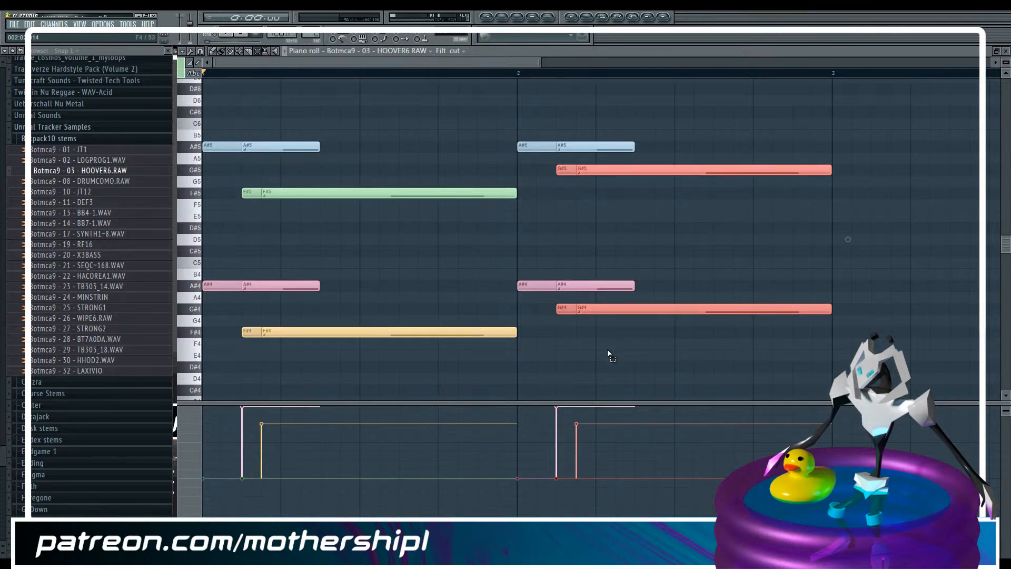
{"action": "key", "text": "space"}
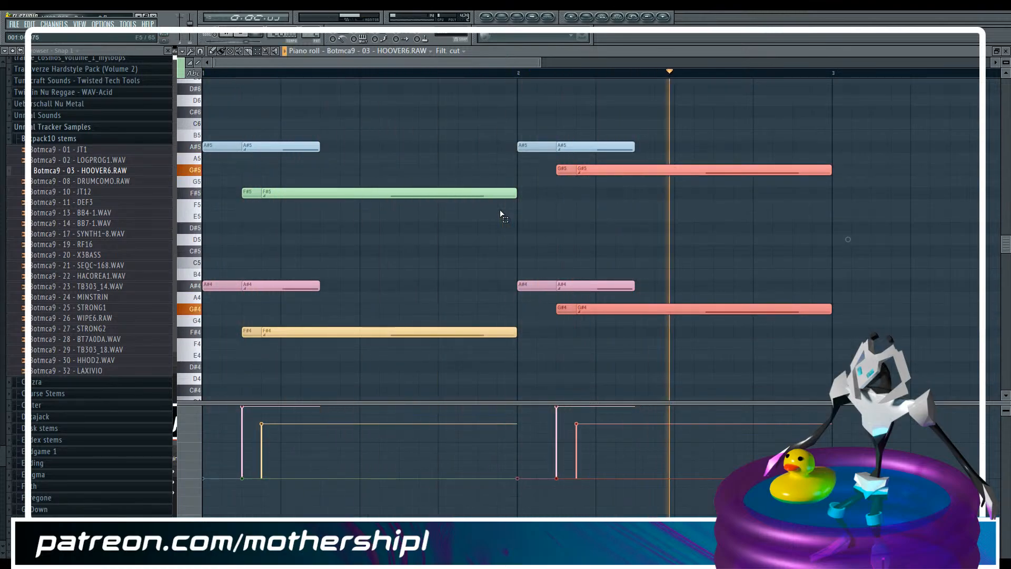
{"action": "key", "text": "space"}
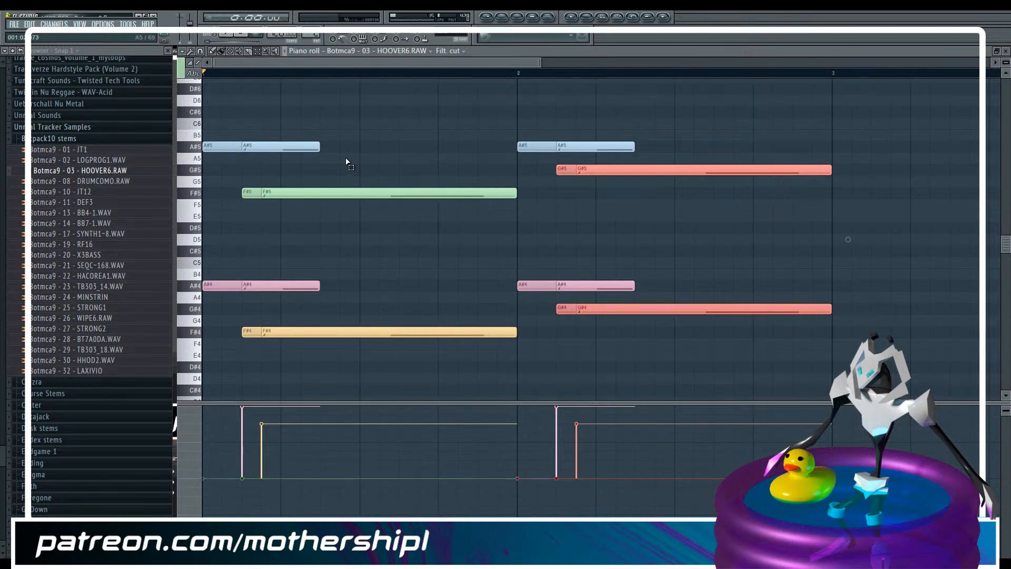
{"action": "left_click", "coordinate": [811, 156]}
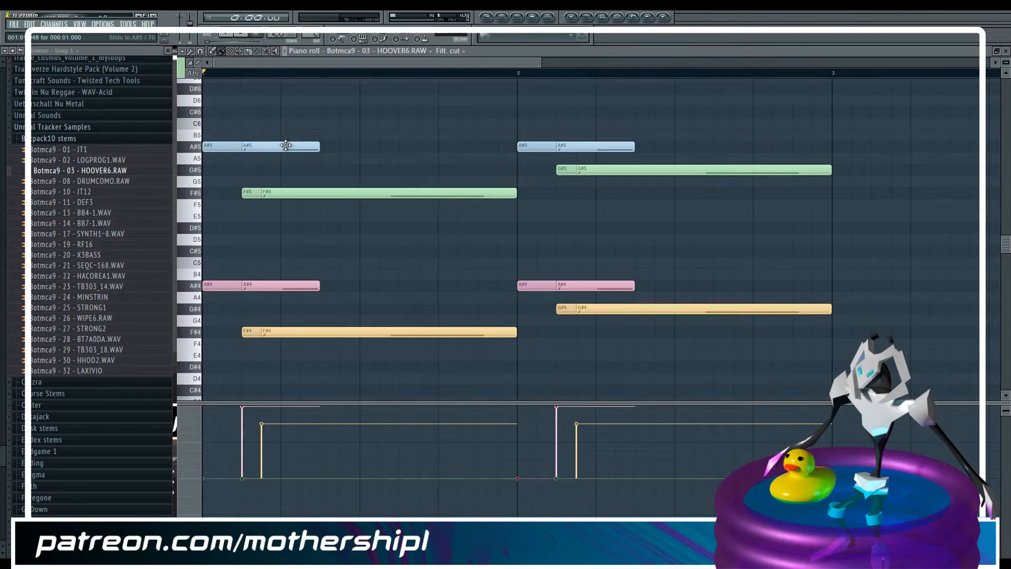
Start the first bar's A#5 slide note one step earlier, trying it at B5 before returning it to A#5
{"action": "left_click_drag", "start_coordinate": [284, 147], "coordinate": [263, 147]}
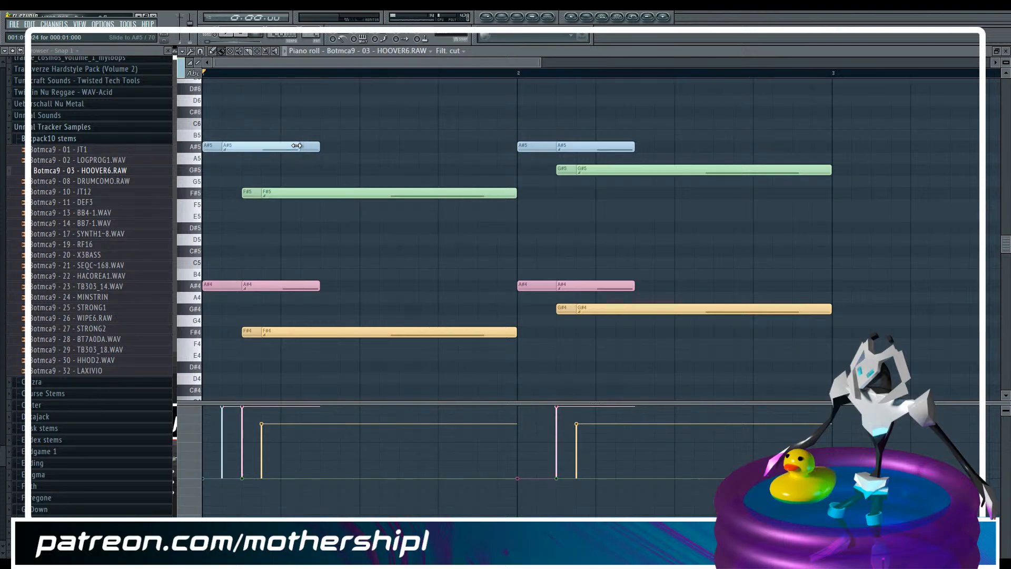
{"action": "left_click_drag", "start_coordinate": [295, 146], "coordinate": [294, 134]}
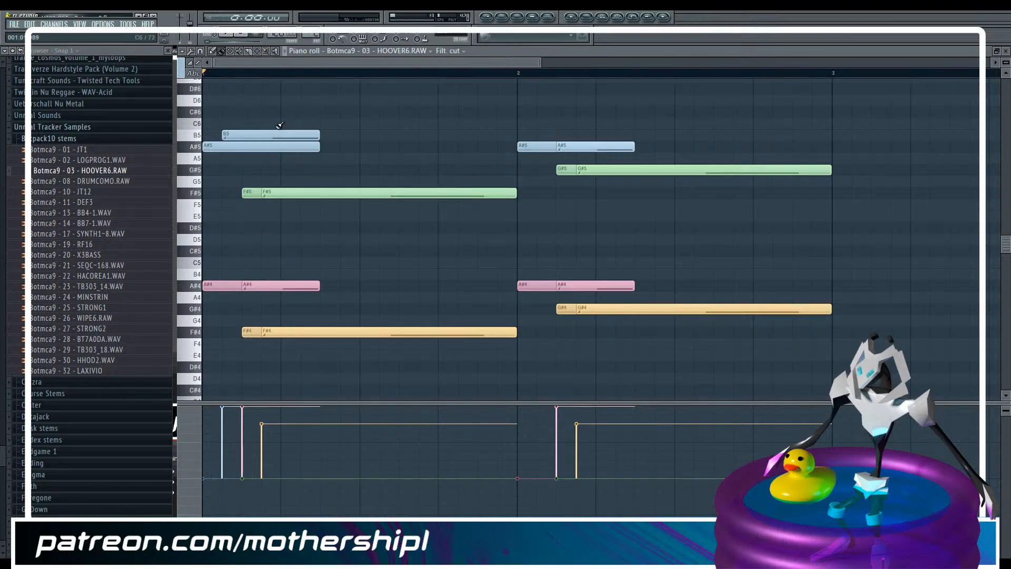
{"action": "left_click_drag", "start_coordinate": [317, 137], "coordinate": [240, 138]}
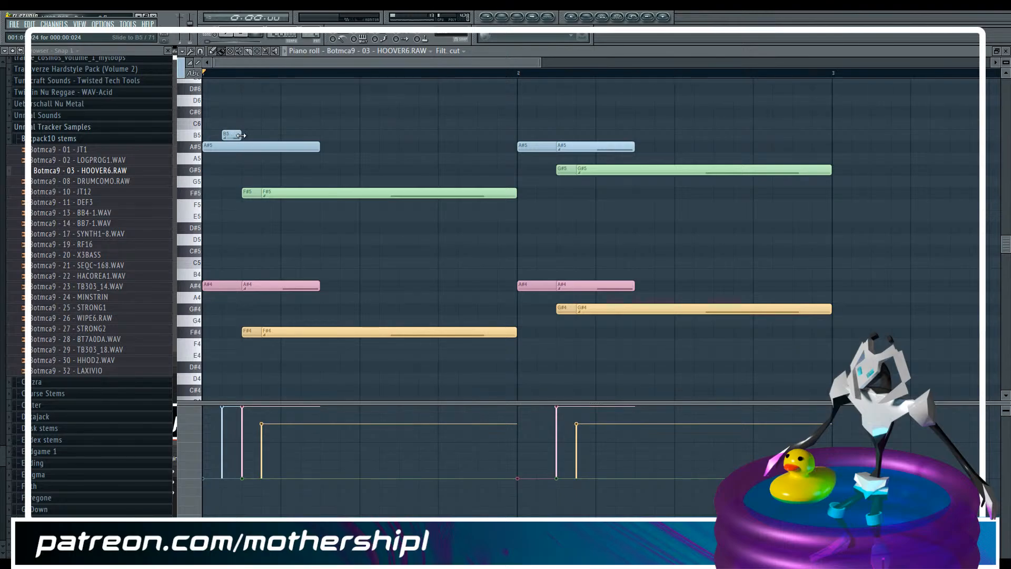
{"action": "left_click_drag", "start_coordinate": [245, 135], "coordinate": [318, 130]}
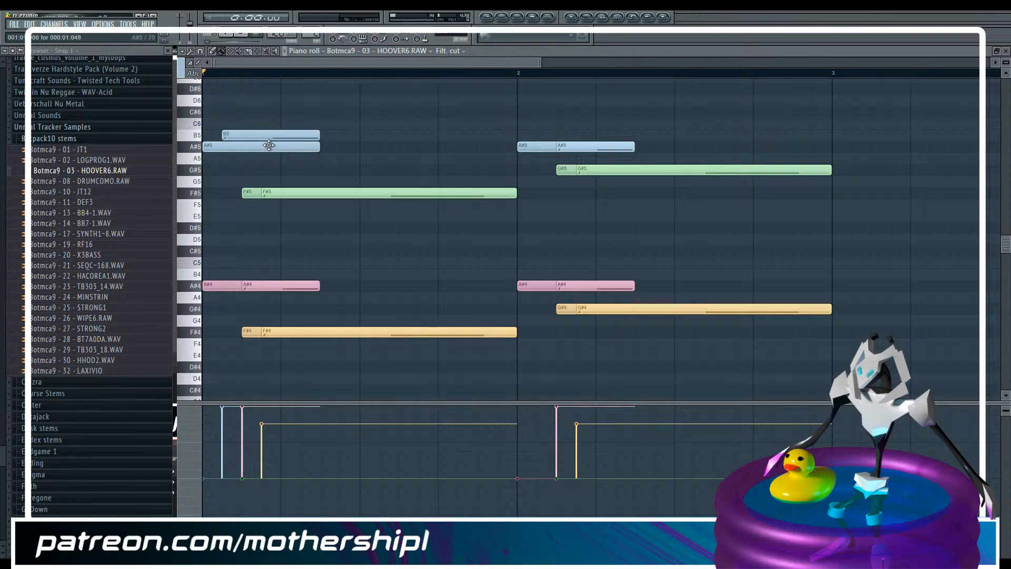
{"action": "left_click_drag", "start_coordinate": [309, 136], "coordinate": [309, 151]}
Start the second bar's A#5 slide note and the A#4 slide notes of both bars one step earlier
{"action": "left_click_drag", "start_coordinate": [599, 147], "coordinate": [580, 148]}
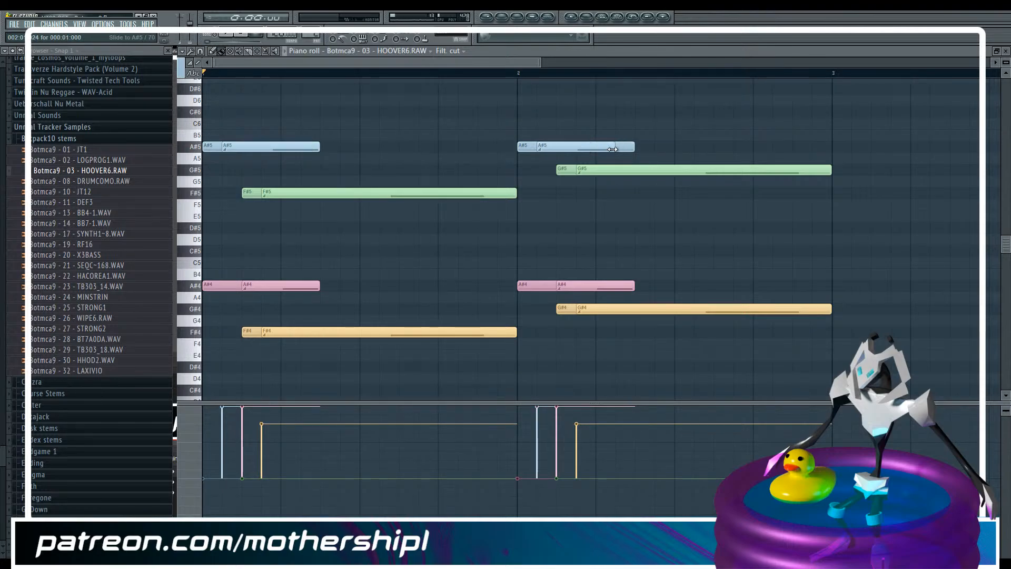
{"action": "left_click_drag", "start_coordinate": [297, 285], "coordinate": [279, 285]}
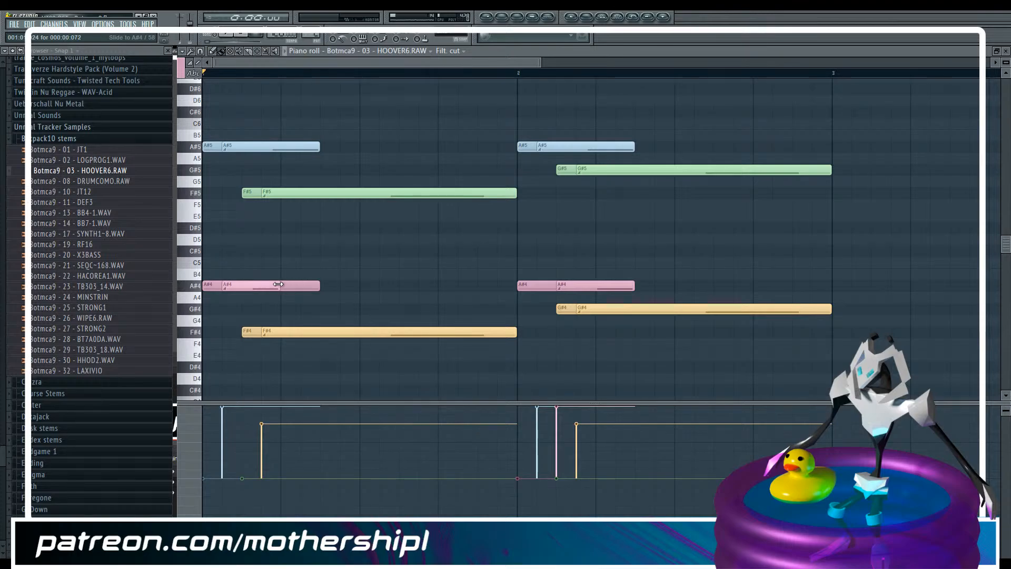
{"action": "mouse_move", "coordinate": [605, 286]}
{"action": "left_mouse_down"}
{"action": "mouse_move", "coordinate": [586, 286]}
{"action": "mouse_move", "coordinate": [607, 285]}
{"action": "mouse_move", "coordinate": [595, 285]}
{"action": "left_mouse_up"}
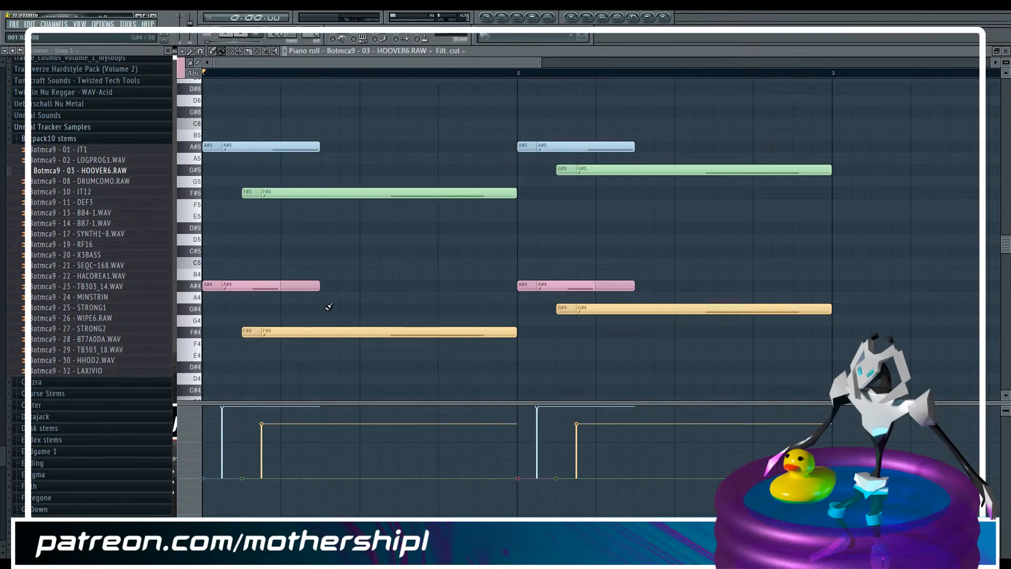
{"action": "mouse_move", "coordinate": [516, 329]}
{"action": "left_mouse_down"}
{"action": "mouse_move", "coordinate": [501, 331]}
{"action": "mouse_move", "coordinate": [517, 330]}
{"action": "left_mouse_up"}
Play the pattern and check the reverb send in the mixer
{"action": "key", "text": "space"}
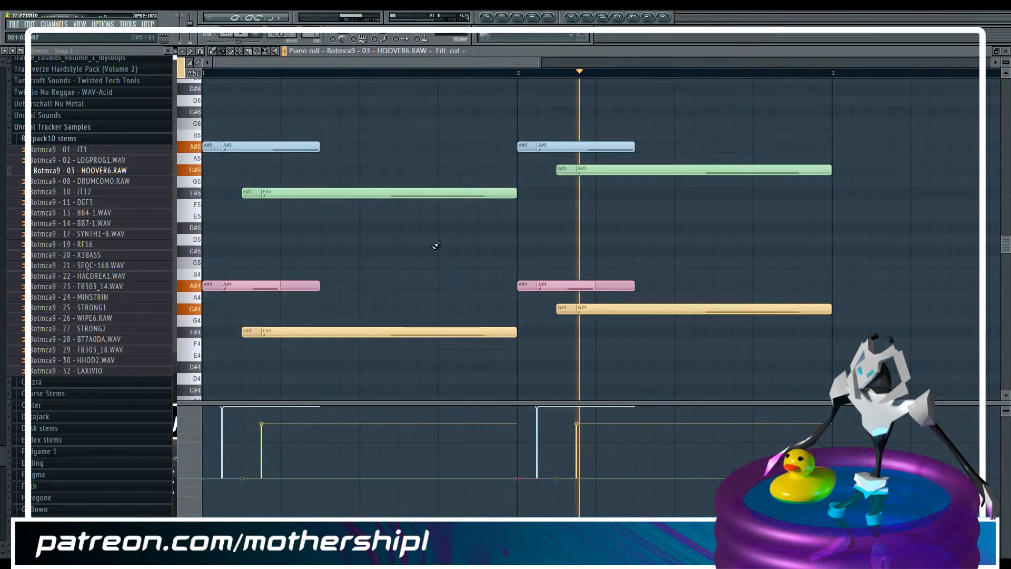
{"action": "key", "text": "F9"}
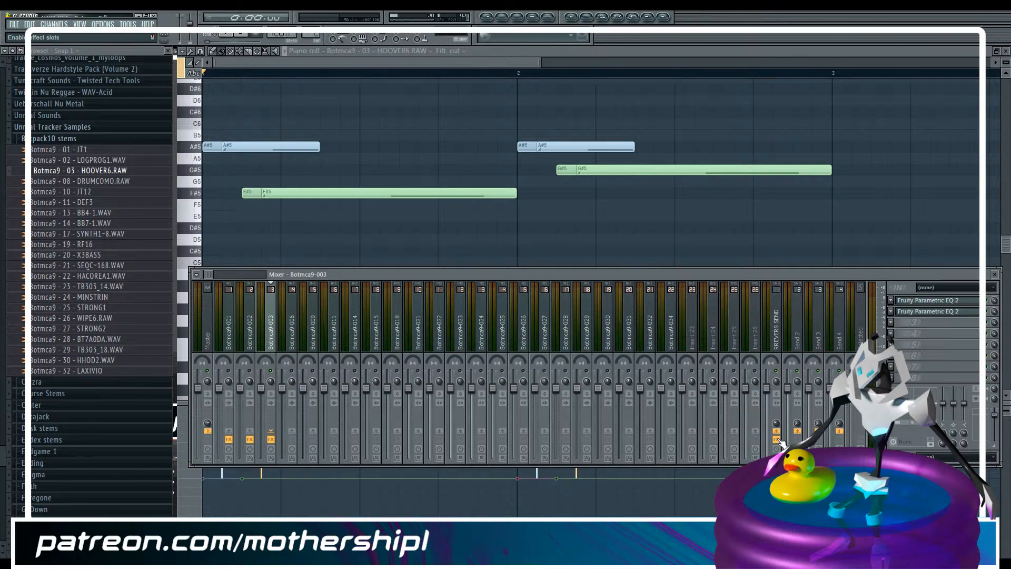
{"action": "key", "text": "space"}
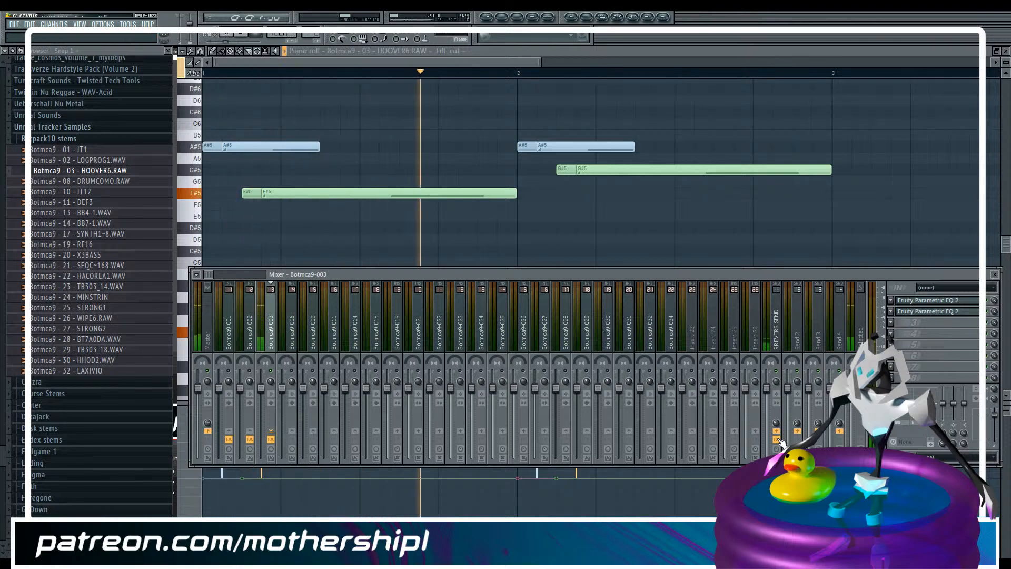
{"action": "key", "text": "space"}
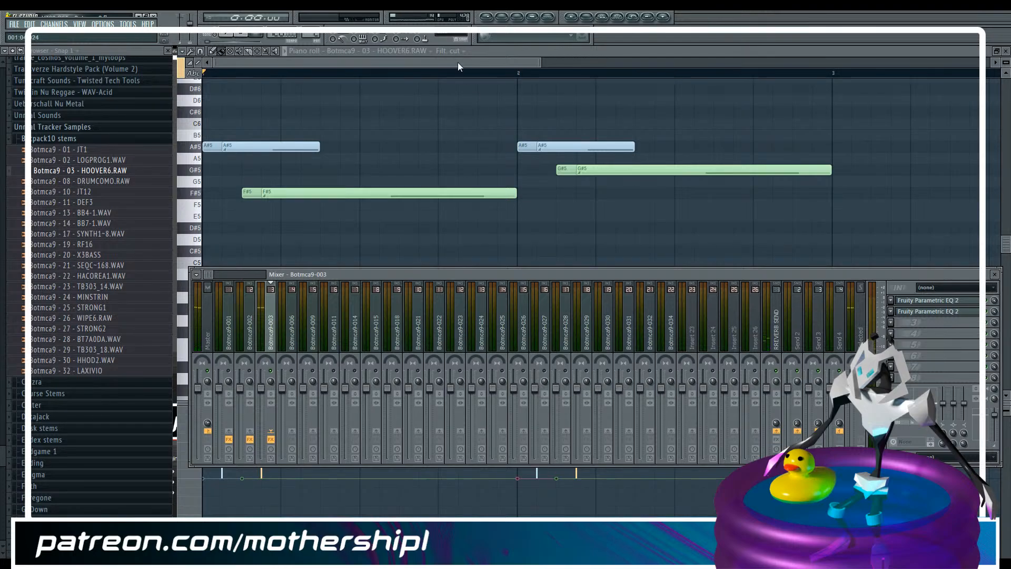
Show the note panning and pan the first bar's A#5 and A#4 notes with their slides about 28% right
{"action": "key", "text": "F9"}
{"action": "left_click_drag", "start_coordinate": [218, 132], "coordinate": [229, 300]}
{"action": "left_click_drag", "start_coordinate": [529, 107], "coordinate": [546, 300]}
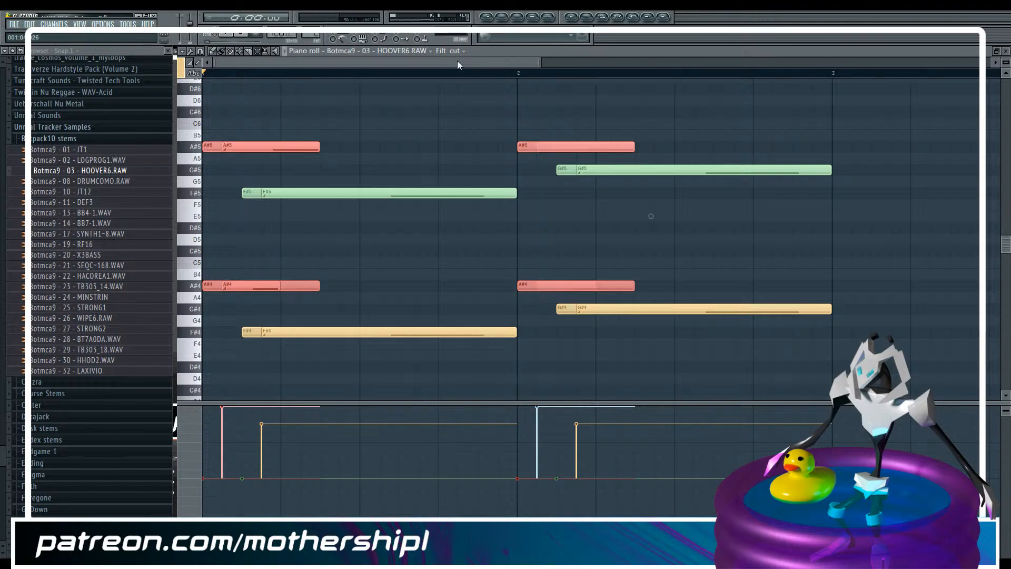
{"action": "left_click", "coordinate": [461, 51]}
{"action": "left_click", "coordinate": [455, 70]}
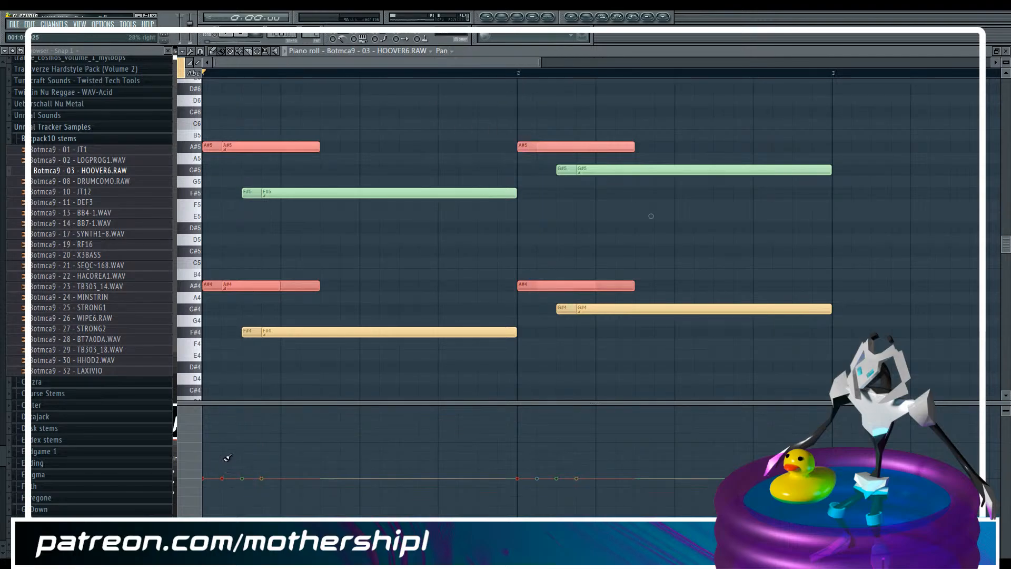
{"action": "left_click_drag", "start_coordinate": [230, 459], "coordinate": [210, 459]}
Pan the F#5, F#4, G#5 and G#4 notes with their slides about 23% left and play the pattern
{"action": "left_click", "coordinate": [257, 51]}
{"action": "left_click_drag", "start_coordinate": [277, 166], "coordinate": [621, 221]}
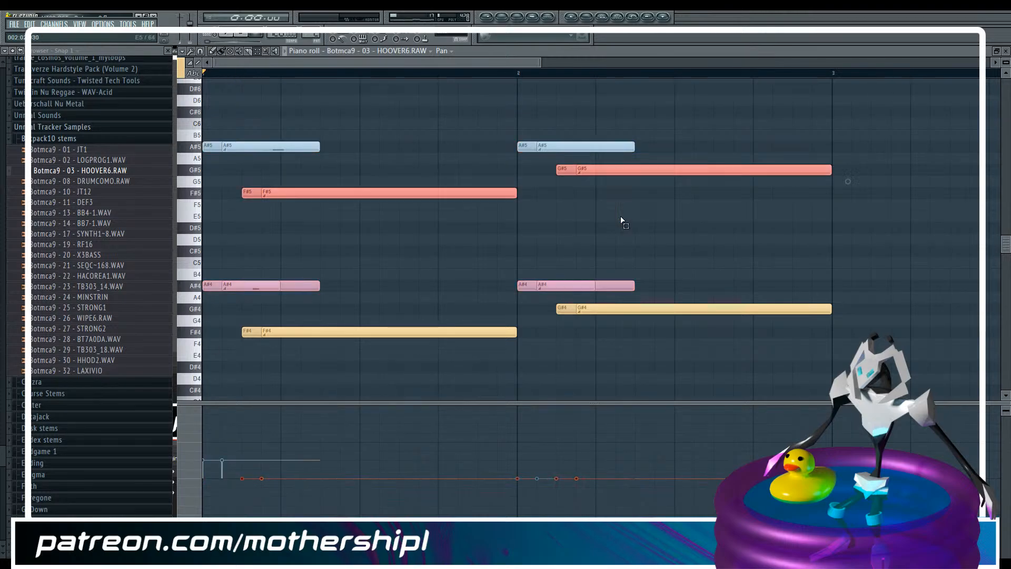
{"action": "left_click_drag", "start_coordinate": [386, 314], "coordinate": [752, 392]}
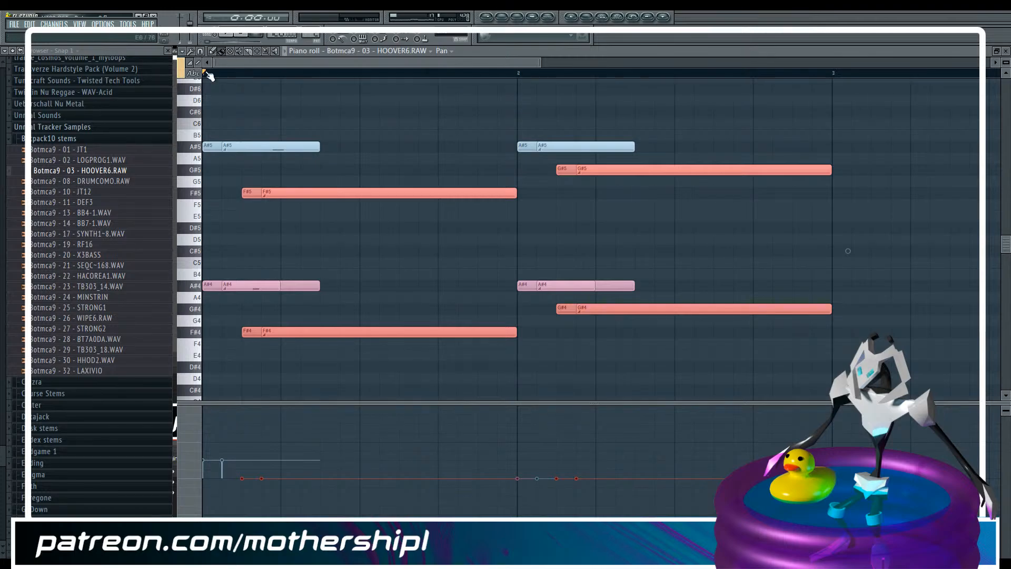
{"action": "left_click_drag", "start_coordinate": [242, 493], "coordinate": [591, 495]}
{"action": "key", "text": "space"}
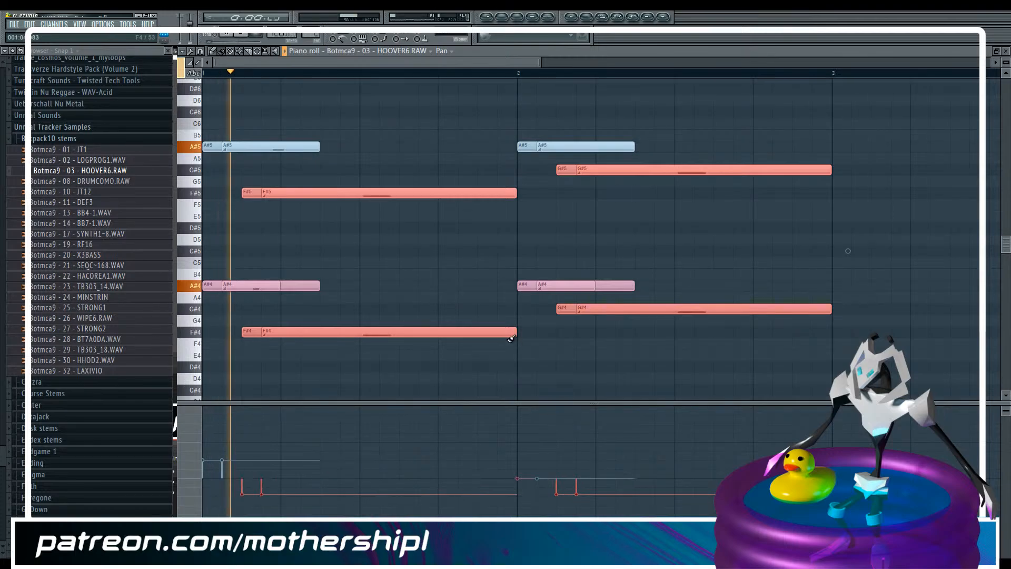
{"action": "key", "text": "space"}
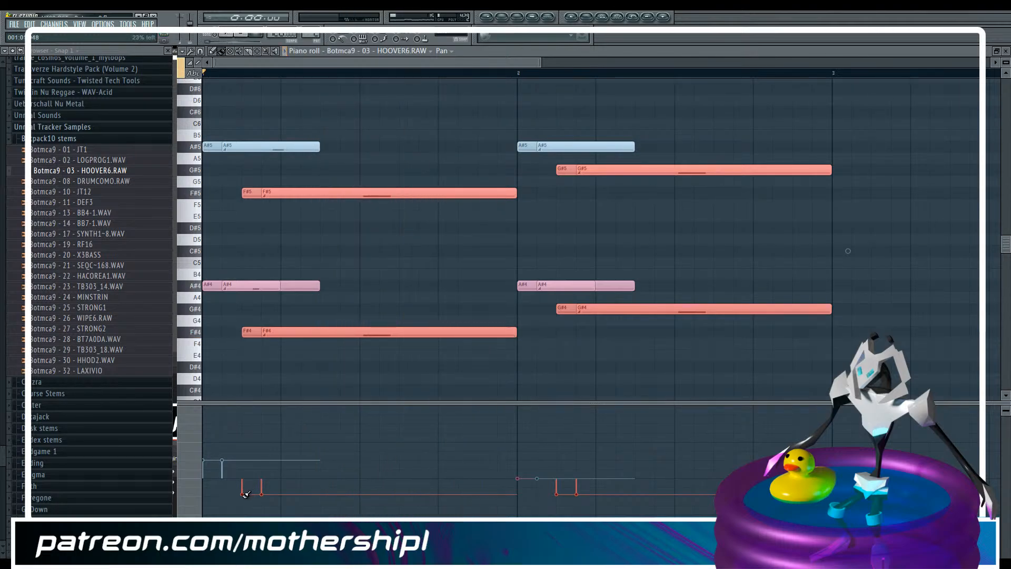
{"action": "left_click_drag", "start_coordinate": [244, 495], "coordinate": [612, 495]}
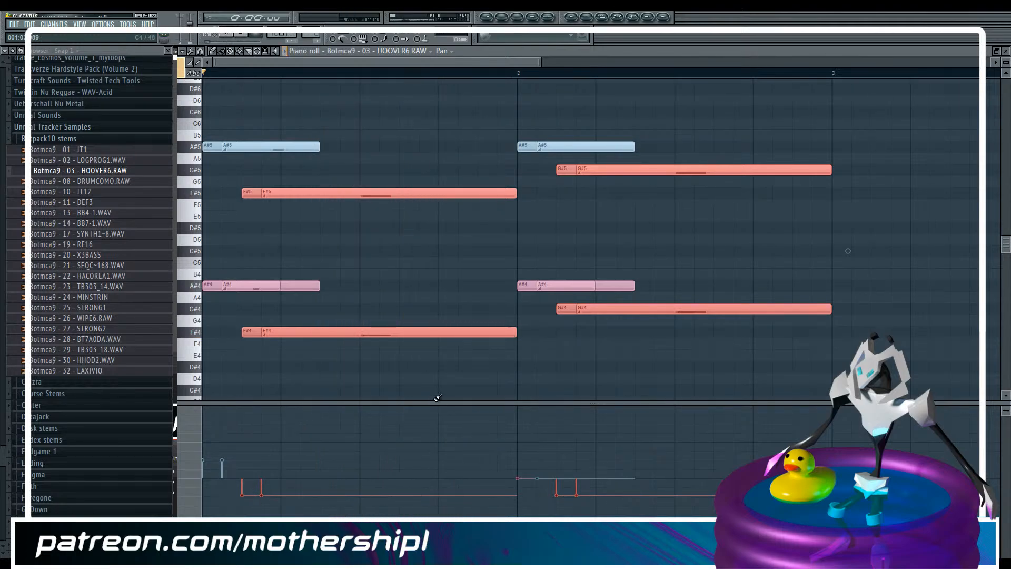
{"action": "key", "text": "F9"}
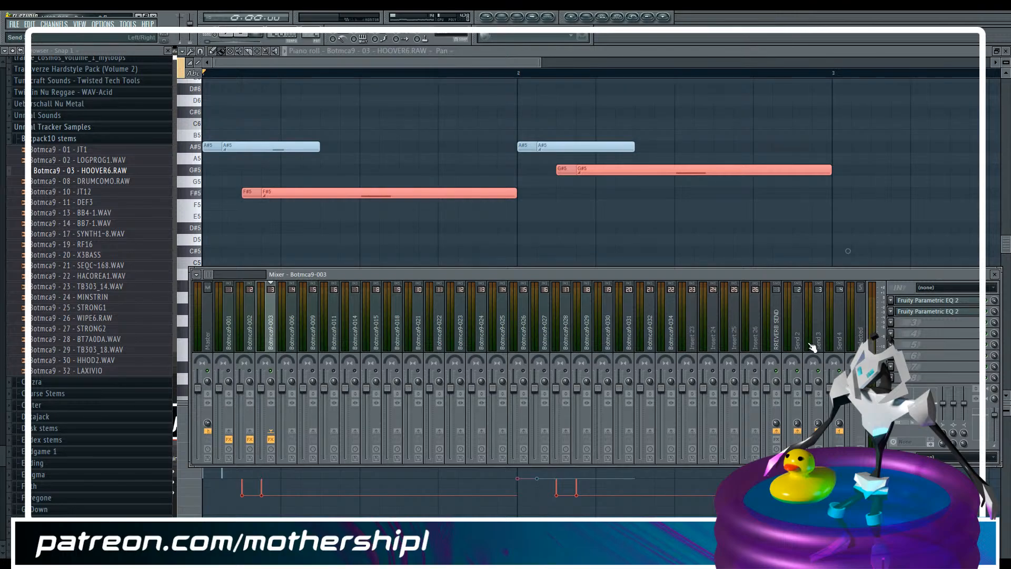
{"action": "left_click", "coordinate": [891, 324]}
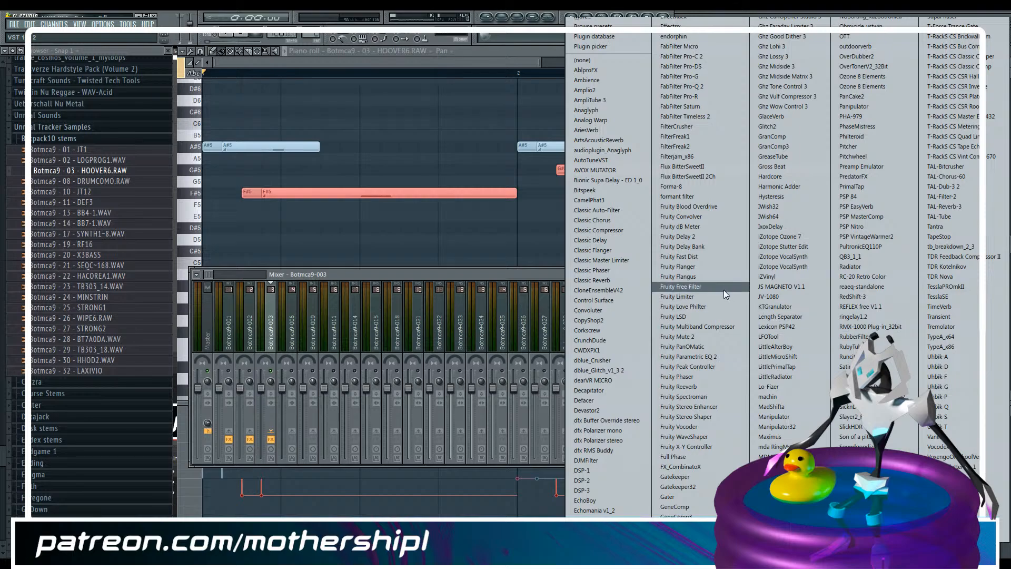
{"action": "left_click", "coordinate": [506, 62]}
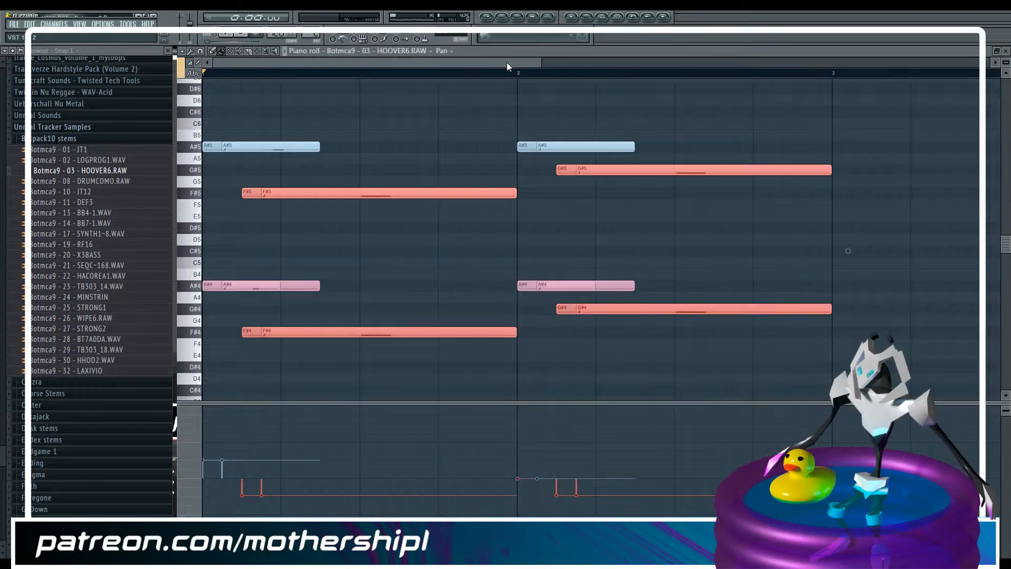
Switch to the playlist and briefly check the mixer tracks
{"action": "key", "text": "F5"}
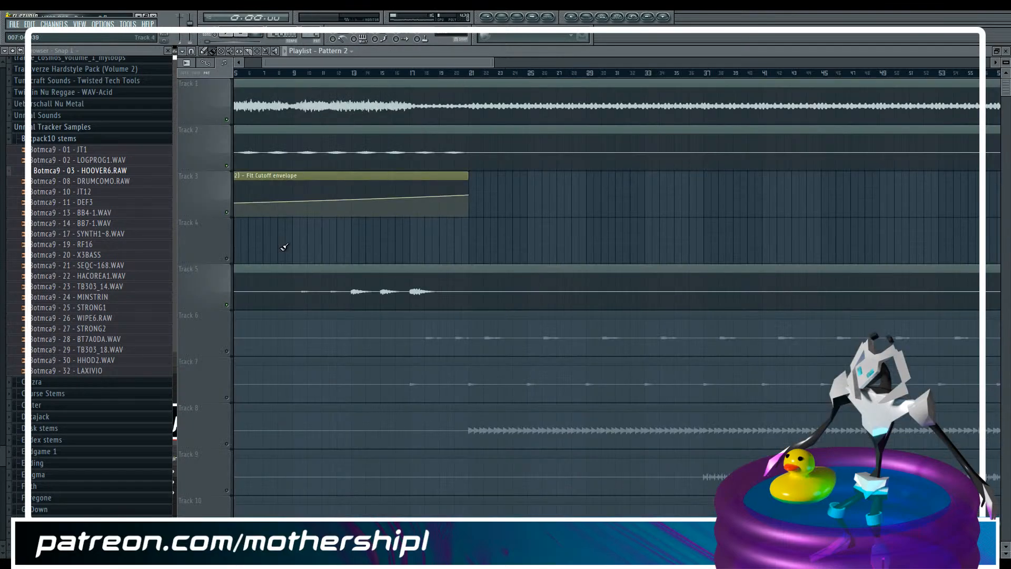
{"action": "key", "text": "F9"}
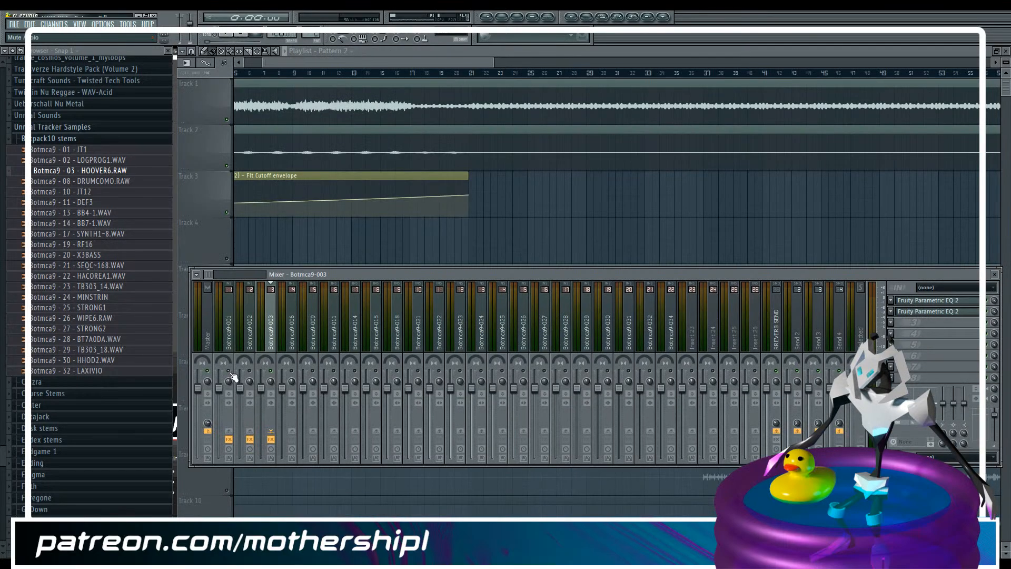
{"action": "key", "text": "F9"}
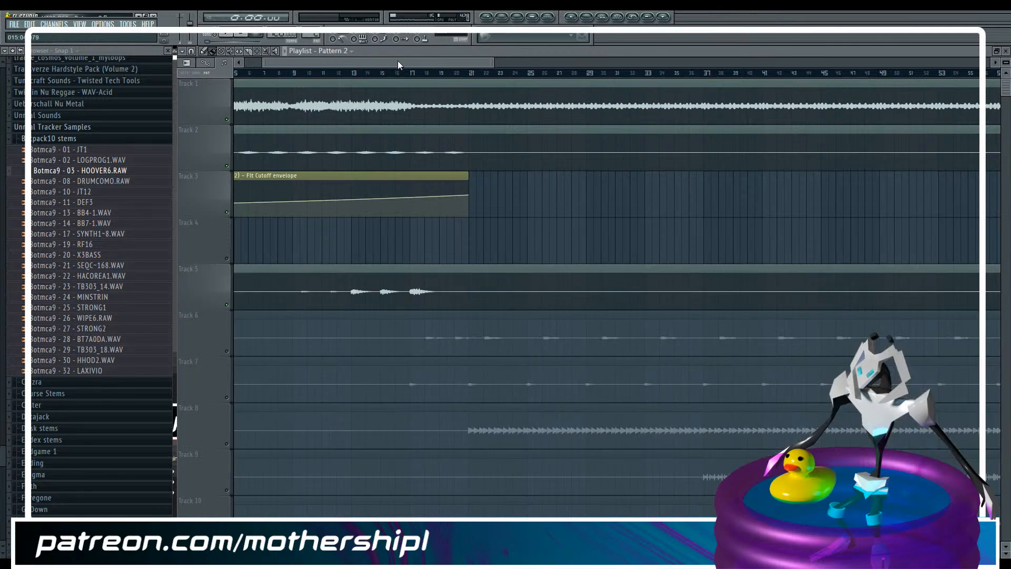
Place two Pattern 2 clips on track 4, at bars 13 and 15, each trimmed to one bar
{"action": "left_click", "coordinate": [352, 73]}
{"action": "left_click", "coordinate": [375, 230]}
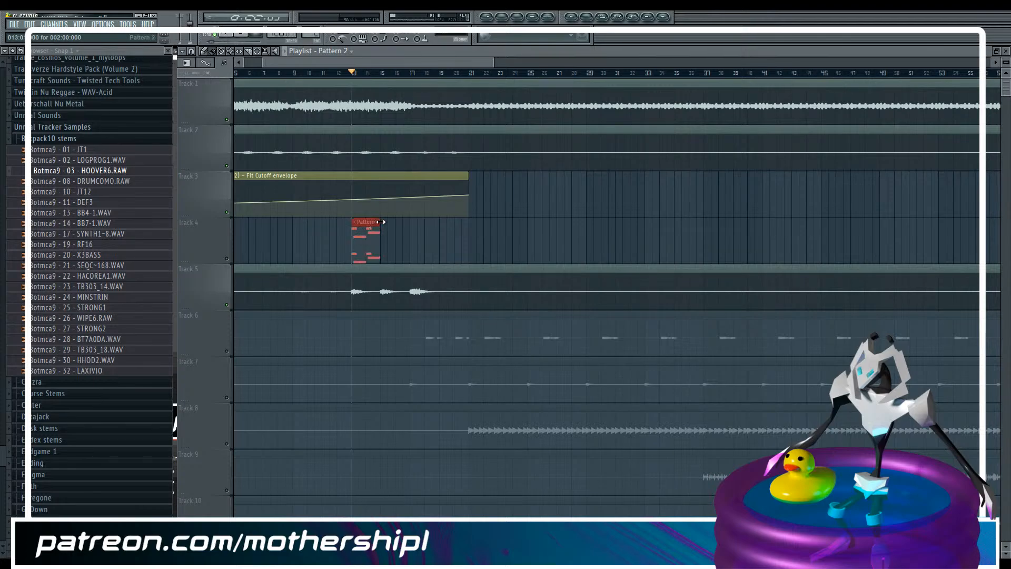
{"action": "left_click_drag", "start_coordinate": [381, 222], "coordinate": [370, 223]}
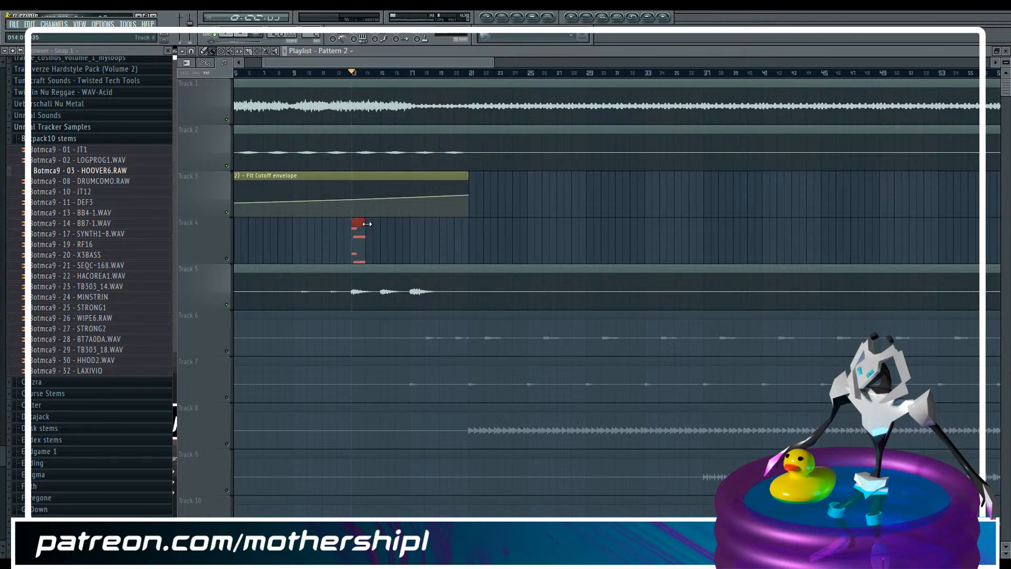
{"action": "key", "text": "space"}
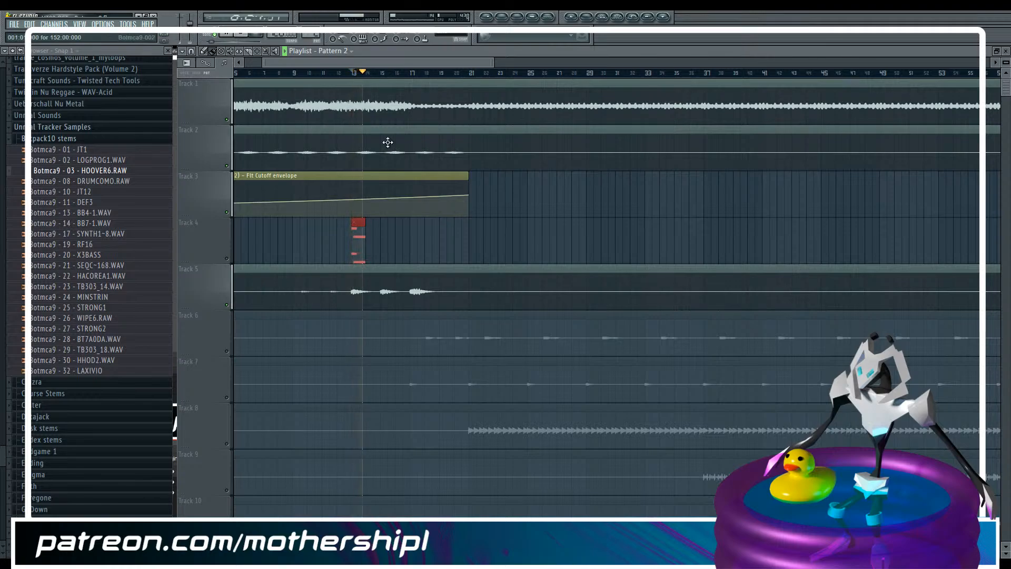
{"action": "left_click", "coordinate": [387, 240]}
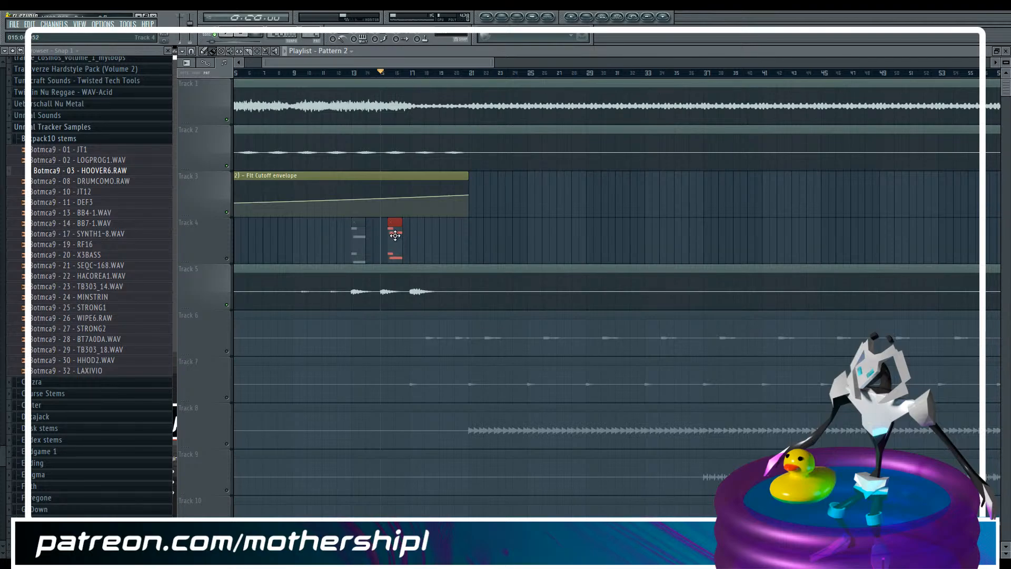
{"action": "left_click_drag", "start_coordinate": [395, 235], "coordinate": [388, 236]}
Play from bar 13 with the original hoover stem on track 5 muted and unmuted to compare it with the pattern clips
{"action": "left_click", "coordinate": [228, 305]}
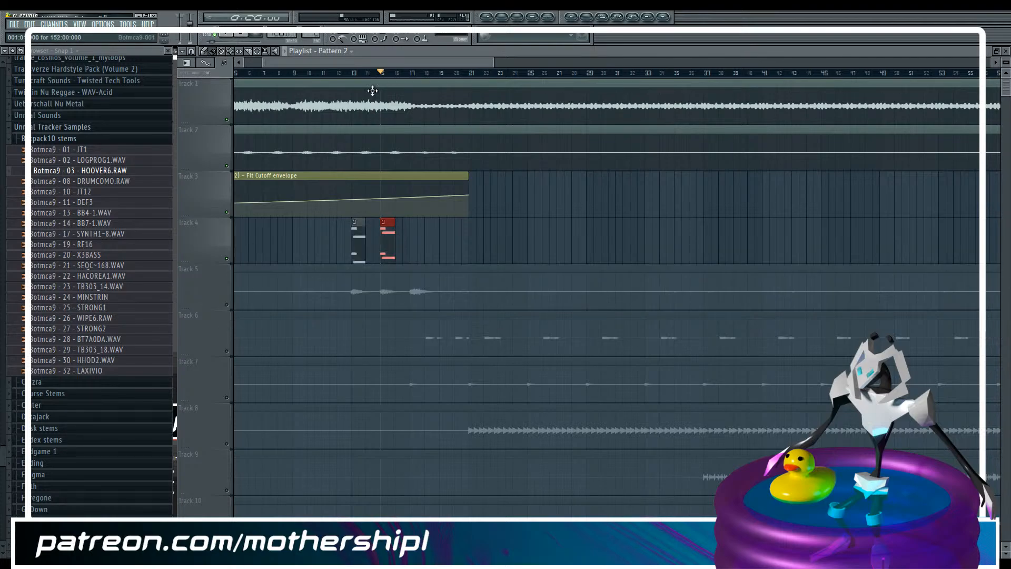
{"action": "left_click", "coordinate": [351, 73]}
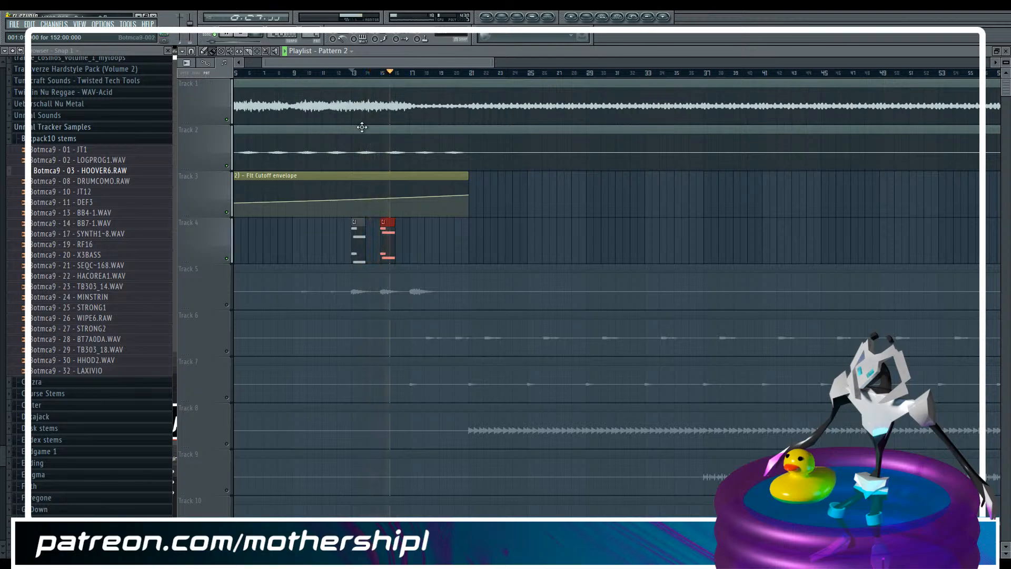
{"action": "key", "text": "space"}
{"action": "left_click", "coordinate": [228, 304]}
{"action": "key", "text": "space"}
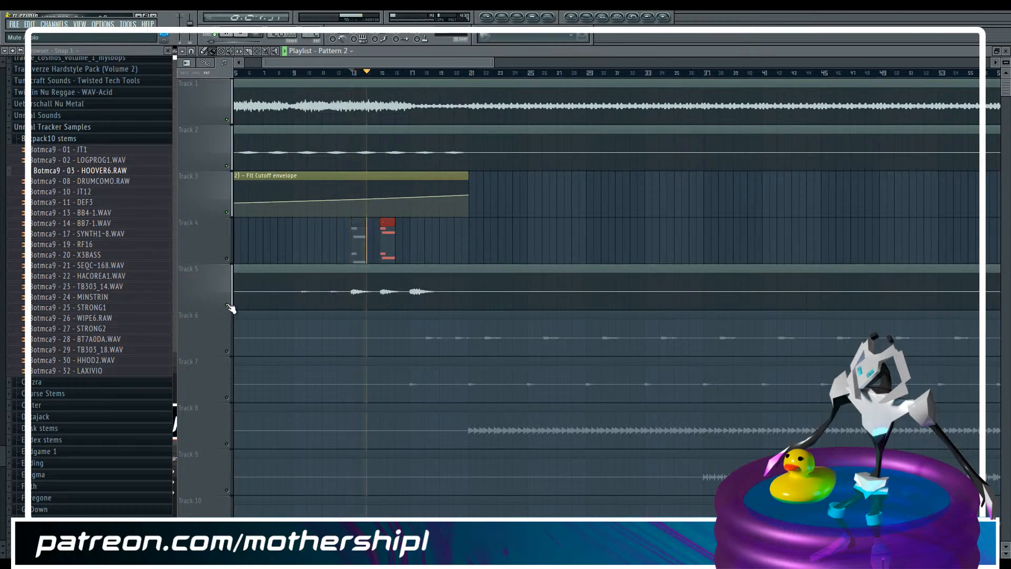
{"action": "key", "text": "space"}
Mute tracks 1 and 2 and play the hoover section
{"action": "left_click", "coordinate": [227, 165]}
{"action": "left_click", "coordinate": [227, 120]}
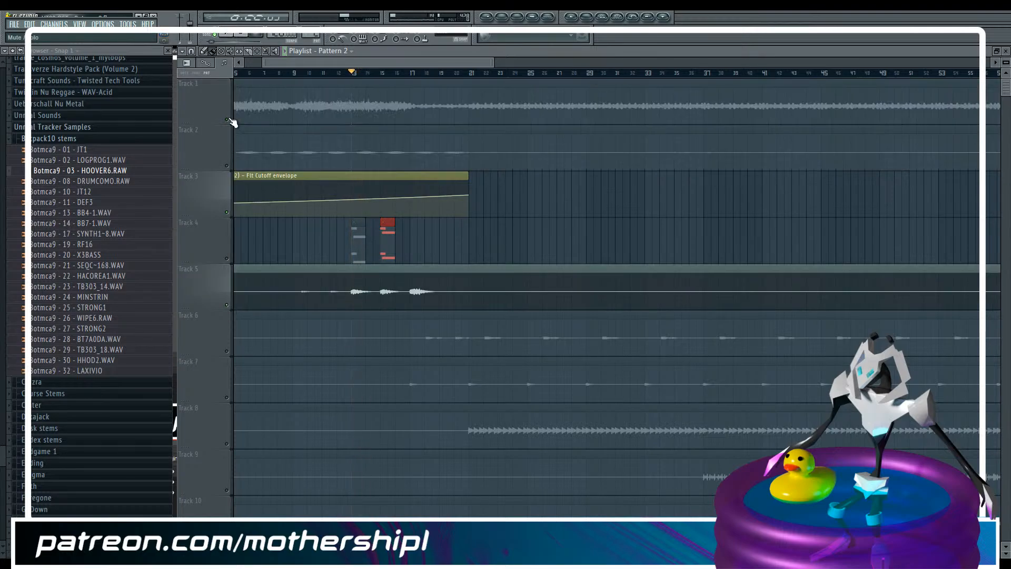
{"action": "key", "text": "space"}
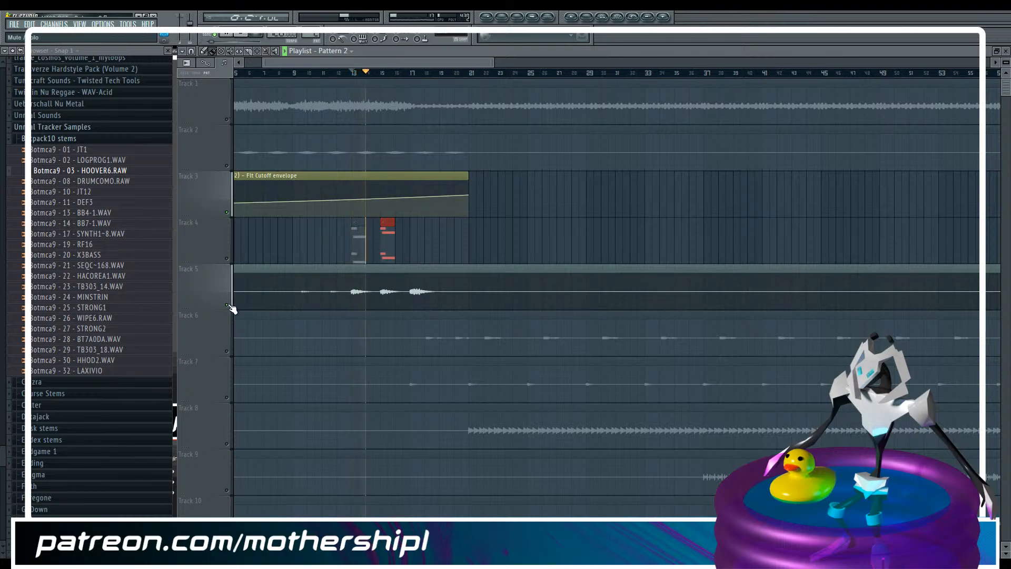
{"action": "key", "text": "space"}
Play the hoover section with the mixer open and examine the Botmca9-003 track's levels
{"action": "key", "text": "F9"}
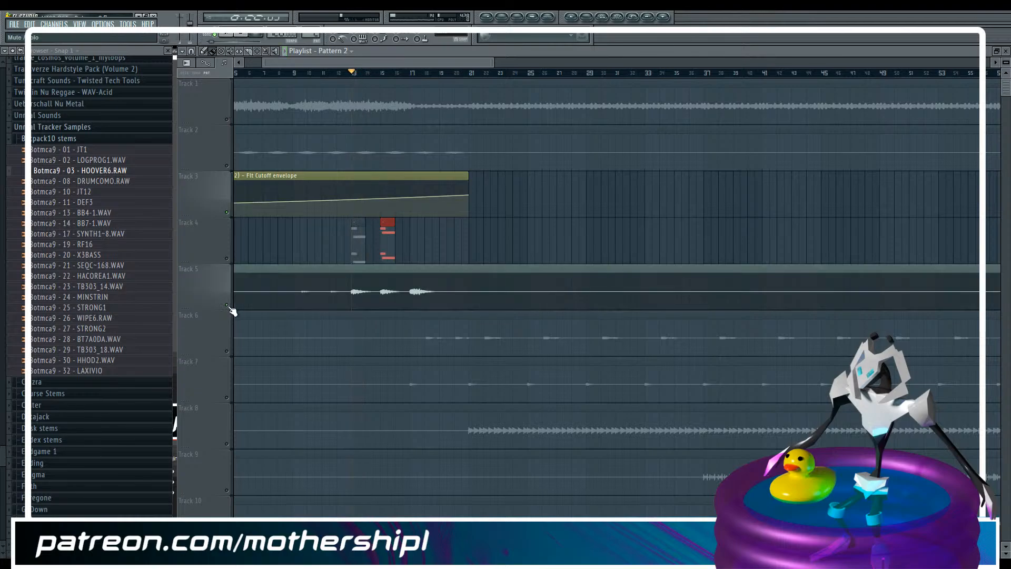
{"action": "key", "text": "space"}
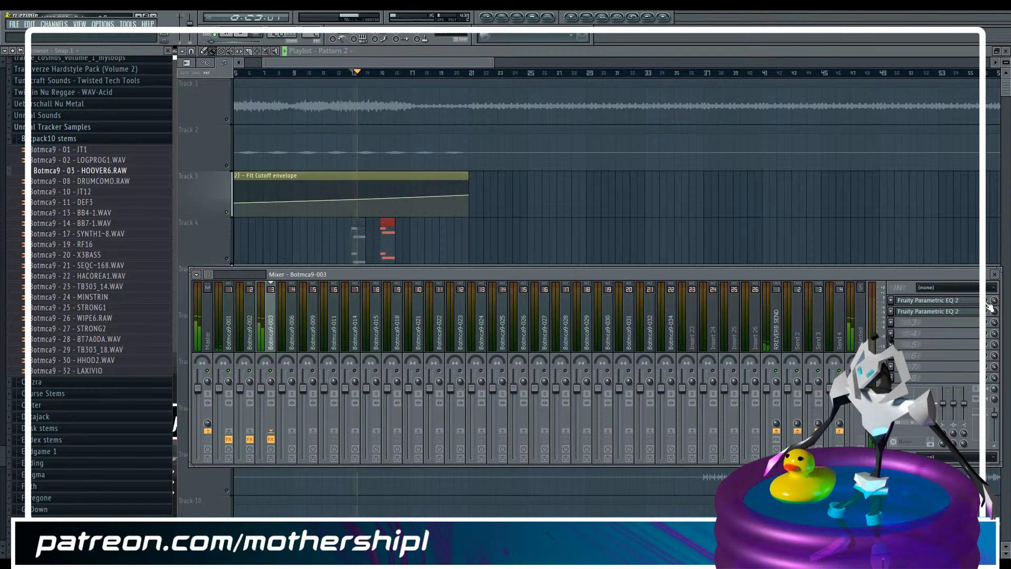
{"action": "key", "text": "F9"}
{"action": "key", "text": "space"}
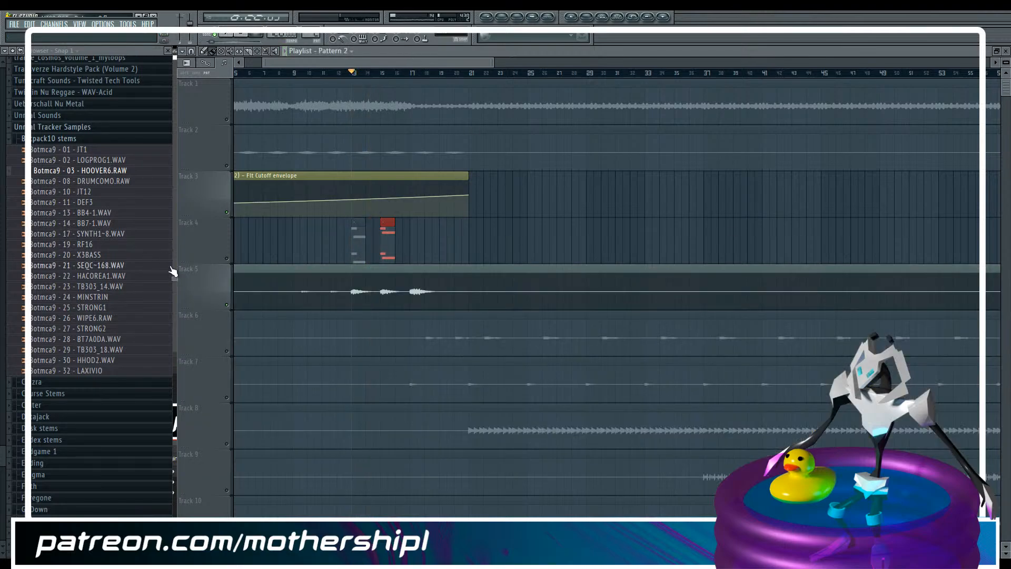
{"action": "key", "text": "F9"}
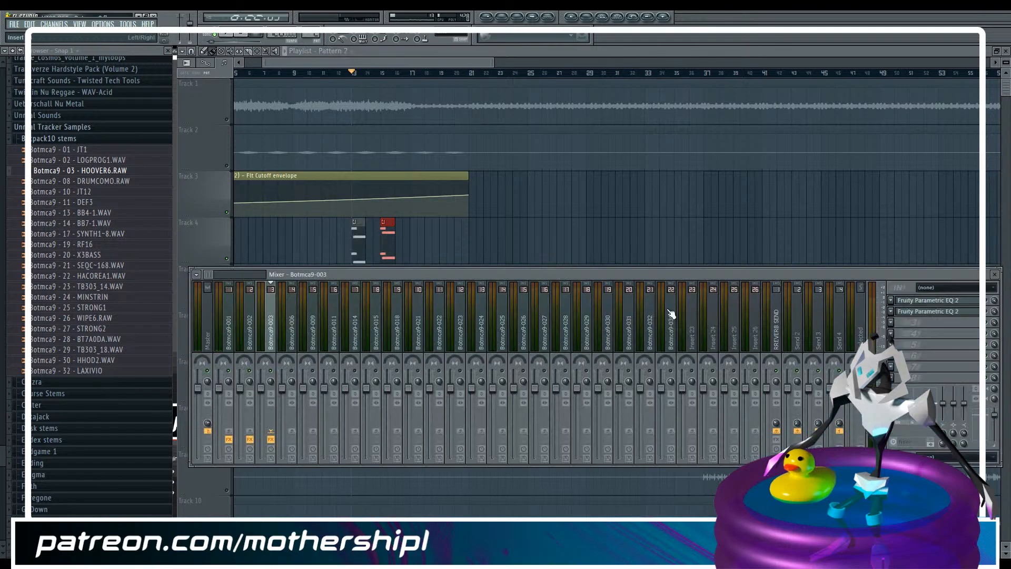
{"action": "key", "text": "space"}
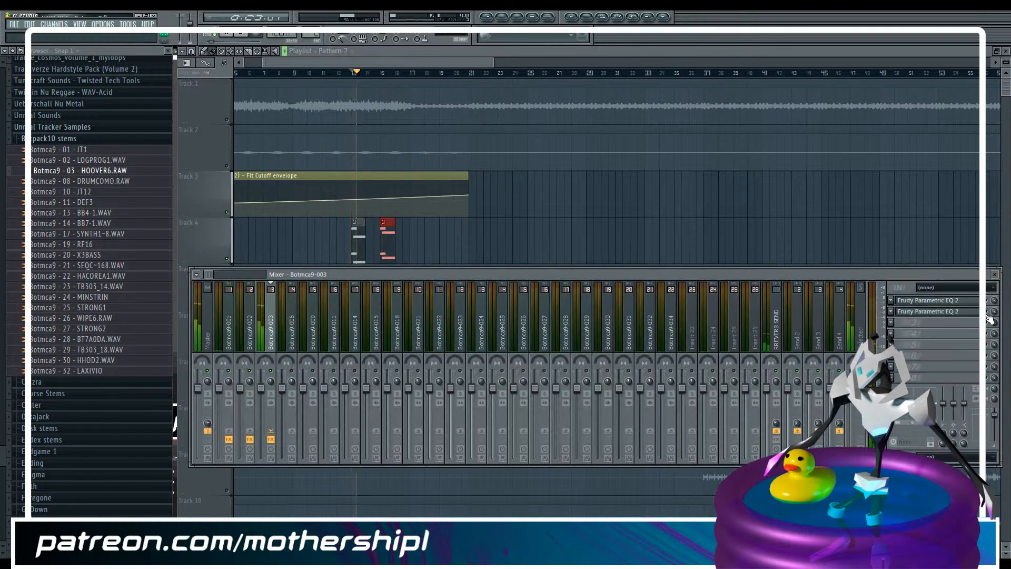
{"action": "key", "text": "space"}
Open both Parametric EQ 2 effects on Botmca9-003 and lower the first one's low-pass cutoff during playback
{"action": "left_click", "coordinate": [968, 312]}
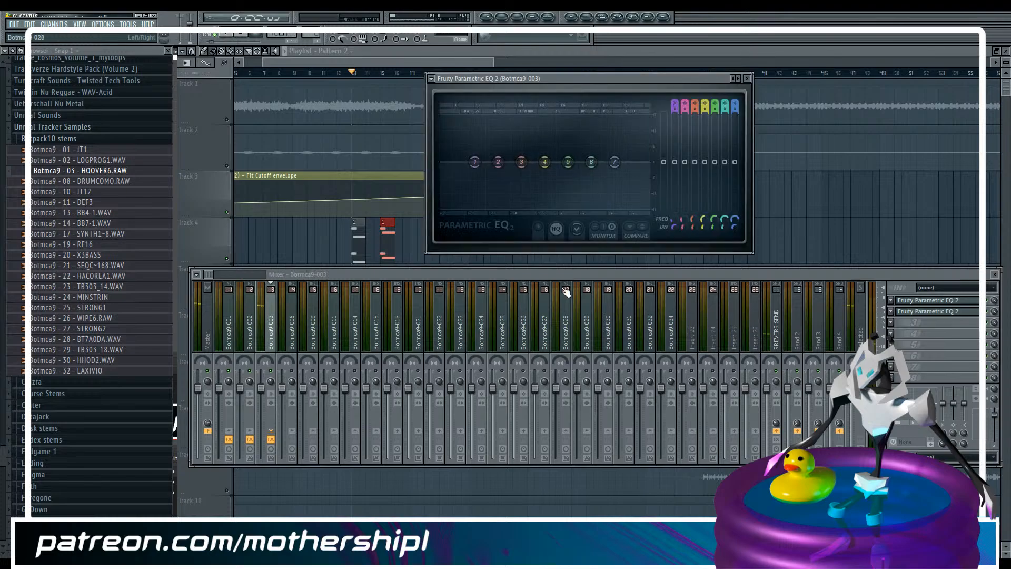
{"action": "left_click", "coordinate": [960, 301]}
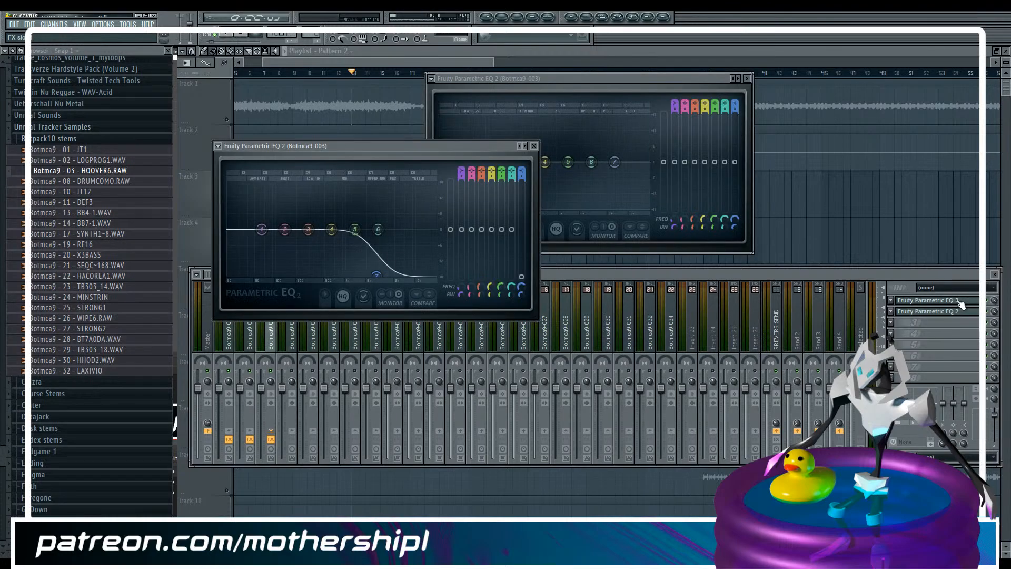
{"action": "key", "text": "space"}
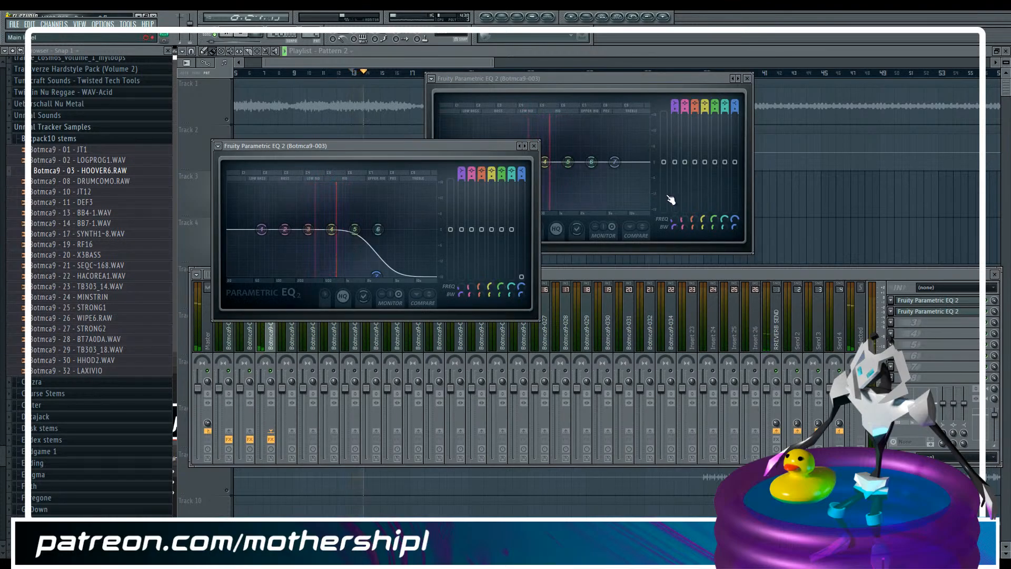
{"action": "left_click_drag", "start_coordinate": [522, 290], "coordinate": [523, 311]}
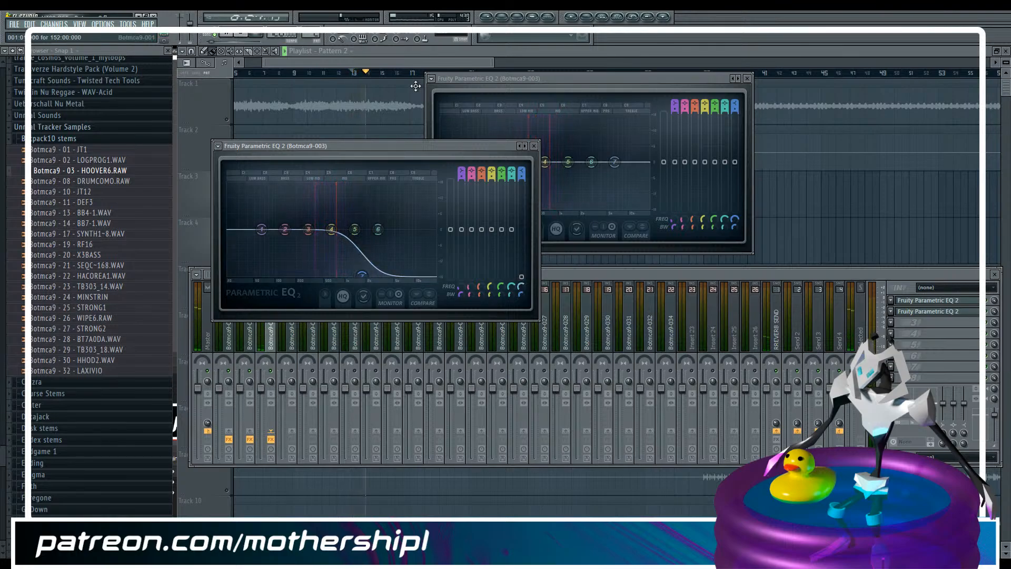
{"action": "left_click", "coordinate": [411, 61]}
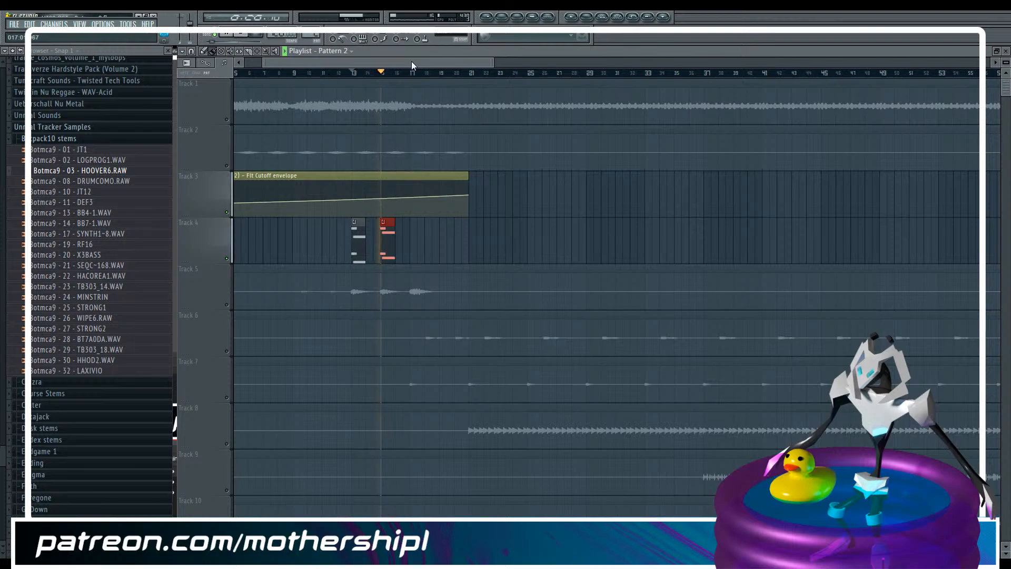
Try raising the velocity of the first bar's A#4 note and its slide to about 73%, and undo the change
{"action": "key", "text": "F6"}
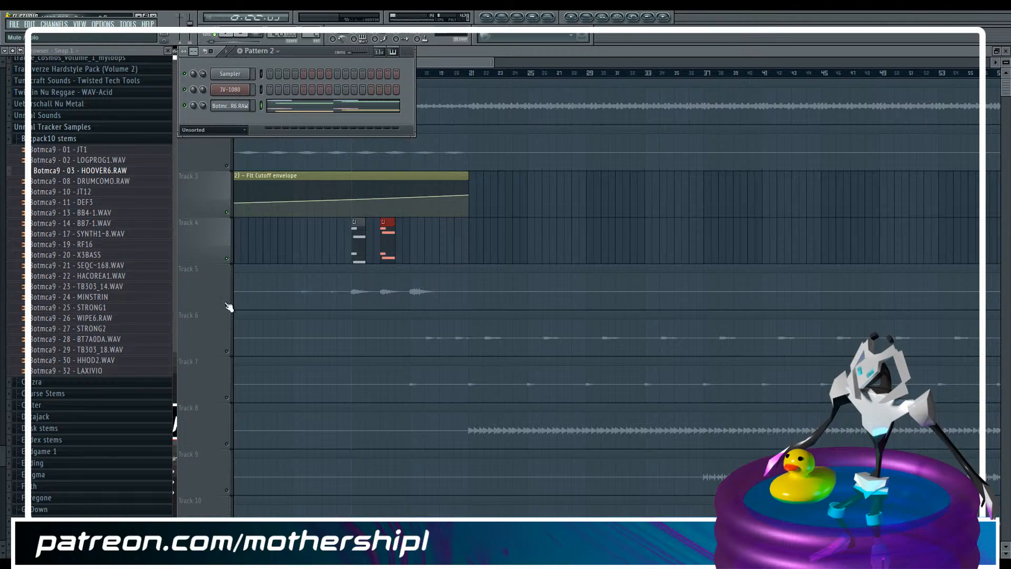
{"action": "left_click", "coordinate": [287, 108]}
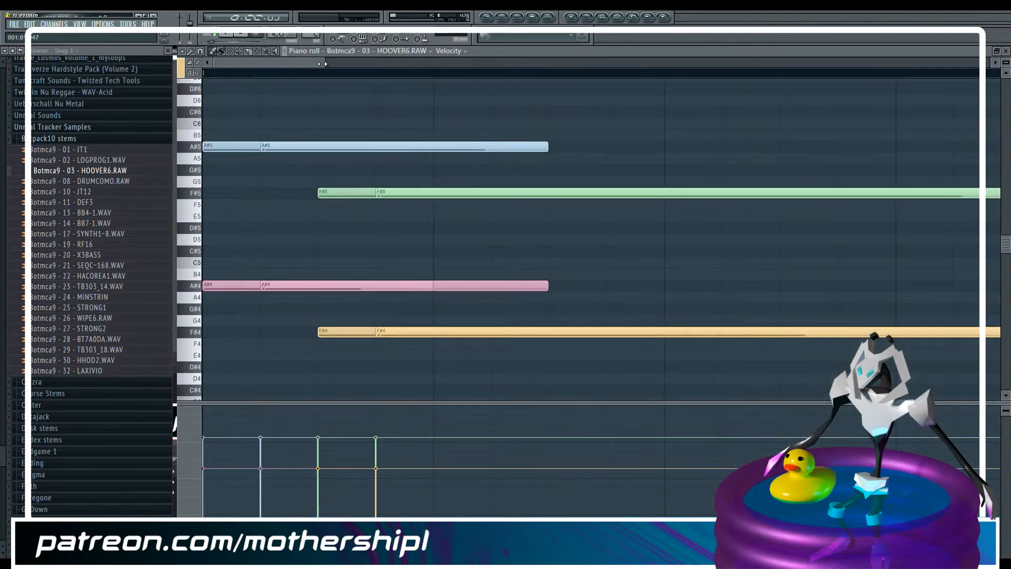
{"action": "left_click_drag", "start_coordinate": [322, 63], "coordinate": [481, 62]}
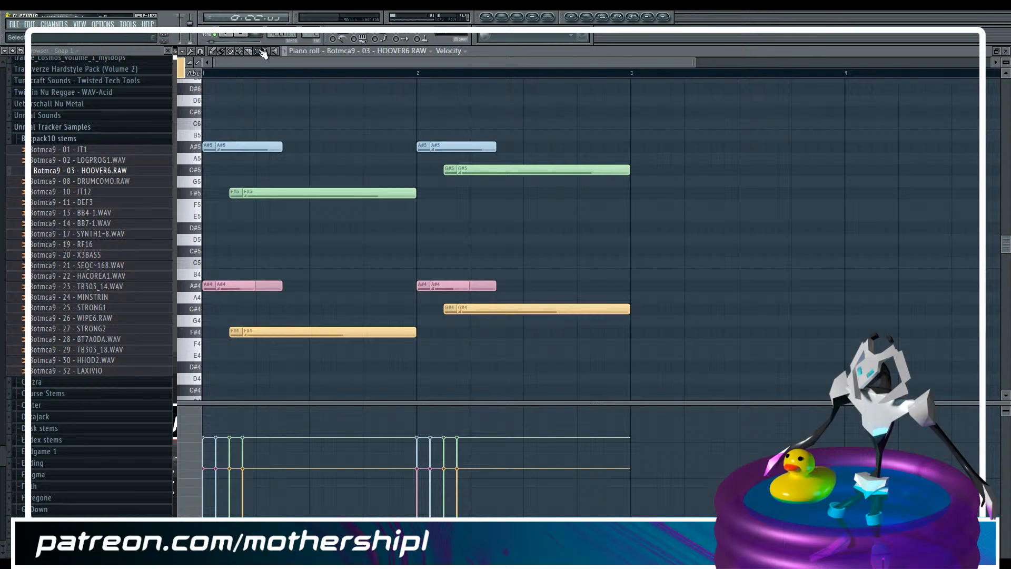
{"action": "left_click_drag", "start_coordinate": [209, 235], "coordinate": [256, 289]}
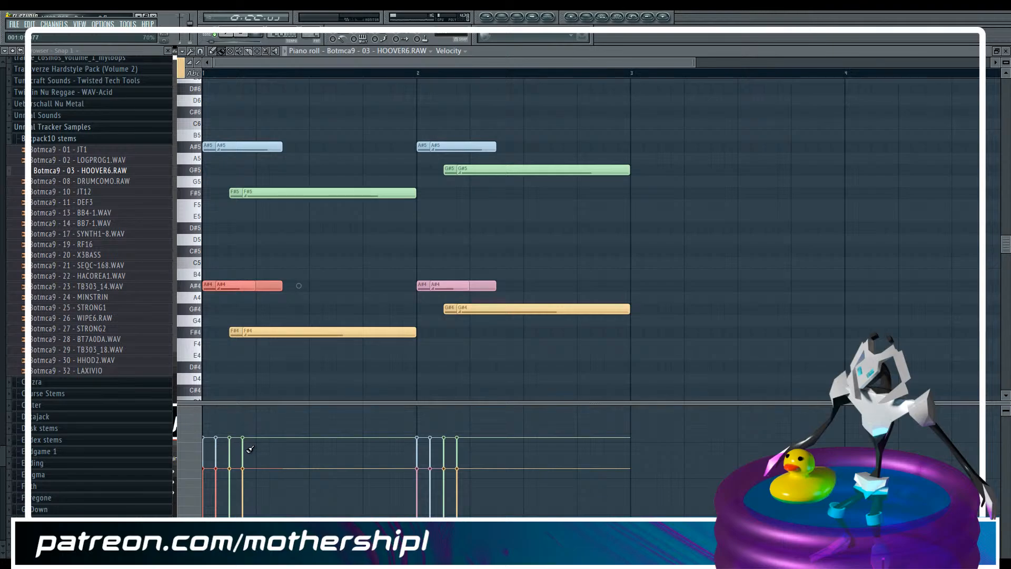
{"action": "left_click_drag", "start_coordinate": [250, 448], "coordinate": [198, 445]}
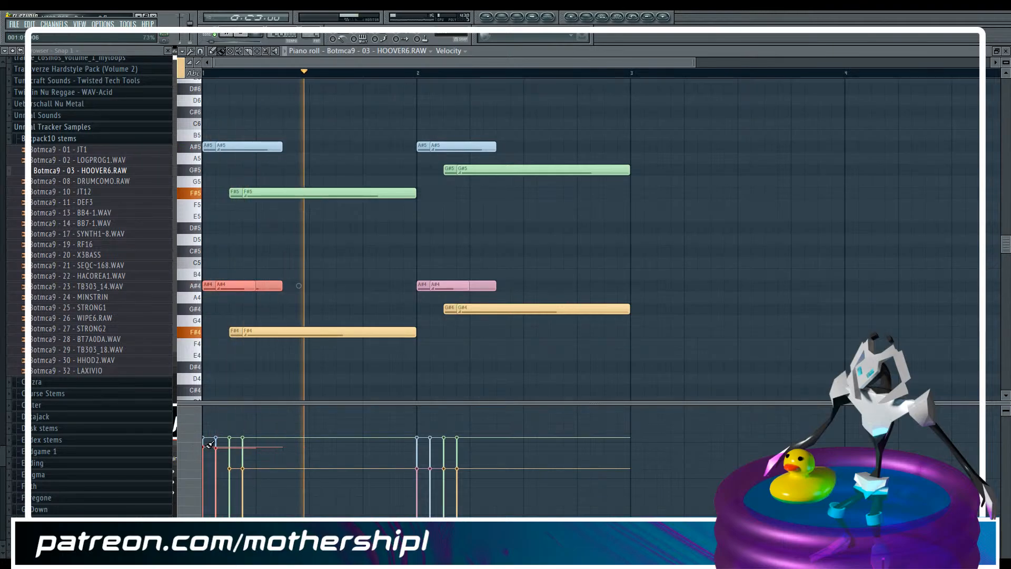
{"action": "key", "text": "ctrl+z"}
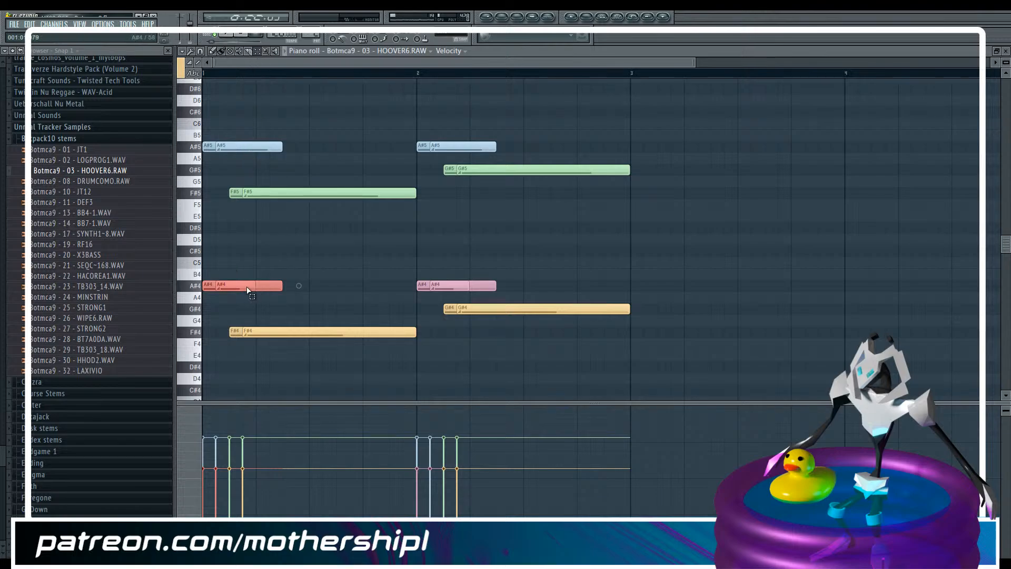
Inspect the HOOVER6 channel's filter settings and its mixer levels during playback
{"action": "key", "text": "F6"}
{"action": "left_click", "coordinate": [234, 106]}
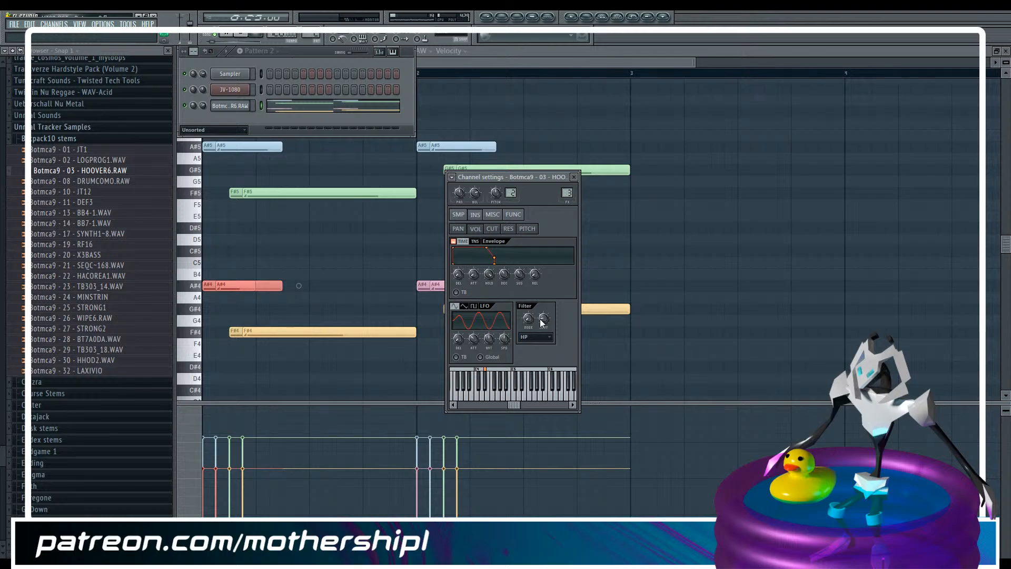
{"action": "key", "text": "F9"}
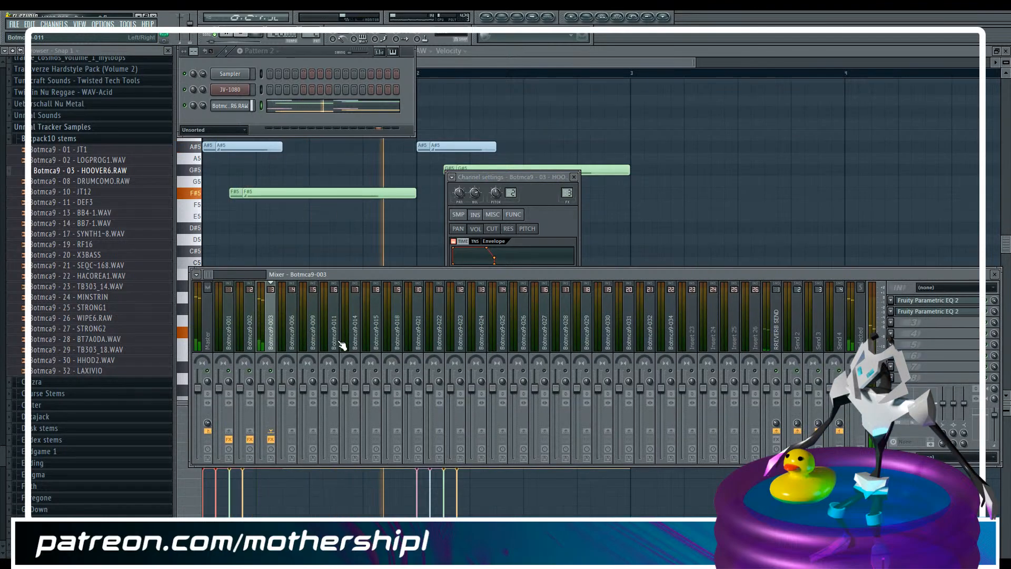
Compare the pattern clips on track 4 with the stem on track 5 in the playlist by toggling their mutes
{"action": "key", "text": "F5"}
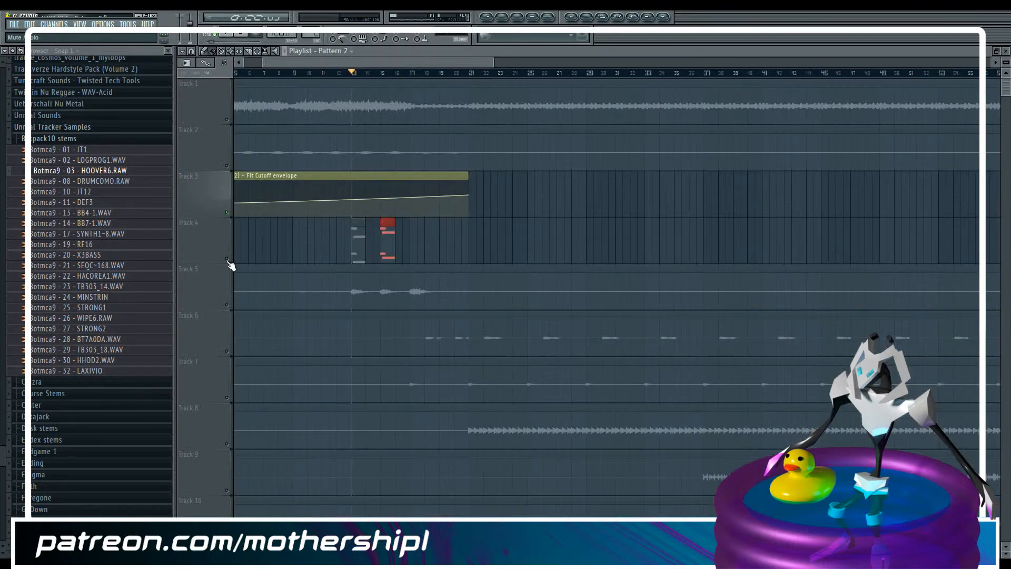
{"action": "left_click_drag", "start_coordinate": [224, 304], "coordinate": [230, 306]}
{"action": "left_click", "coordinate": [228, 256]}
{"action": "left_click", "coordinate": [227, 306]}
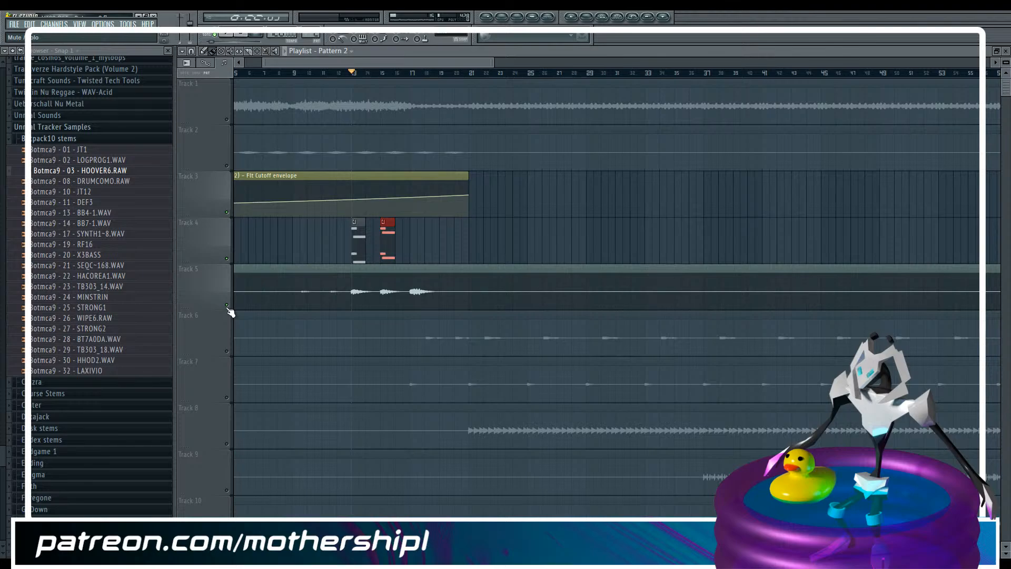
Route the HOOVER6 channel to the empty Insert 23 mixer track and move that track directly before Botmca9-003
{"action": "key", "text": "F6"}
{"action": "left_click", "coordinate": [244, 109]}
{"action": "key", "text": "F9"}
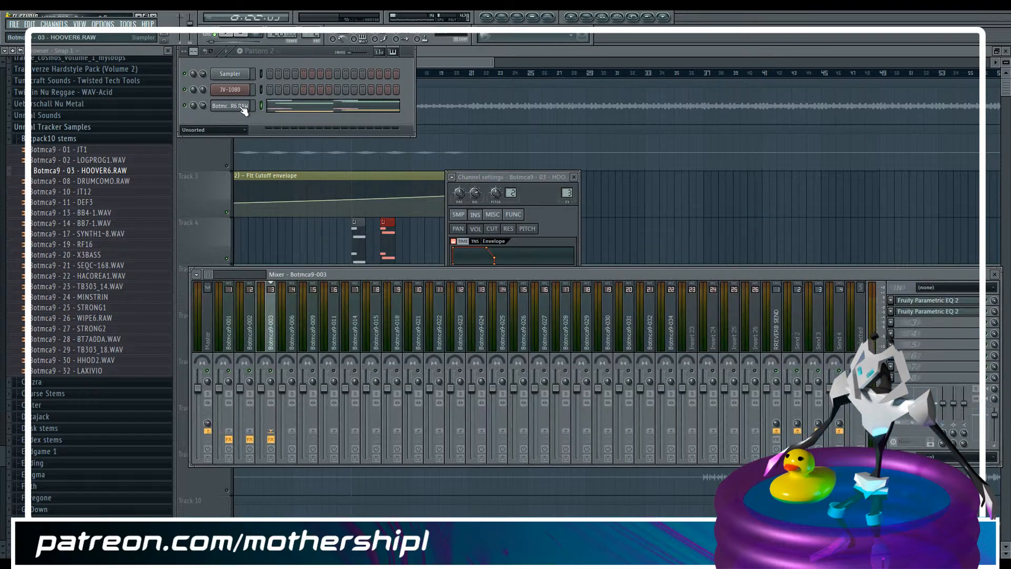
{"action": "left_click", "coordinate": [694, 337]}
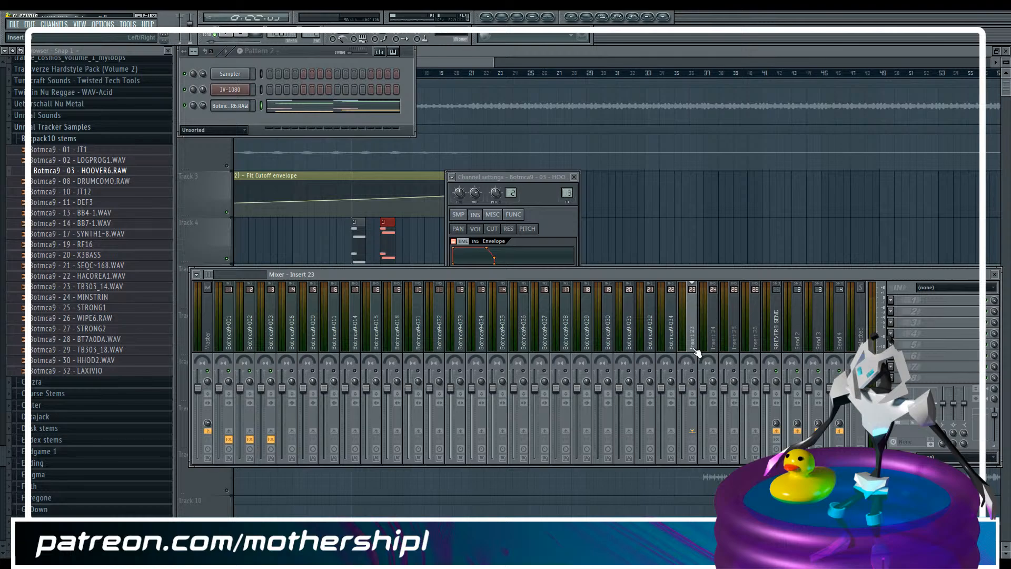
{"action": "key", "text": "ctrl+l"}
{"action": "key", "text": "alt+Left"}
{"action": "key", "text": "alt+Left"}
{"action": "key", "text": "alt+Left"}
{"action": "key", "text": "alt+Left"}
{"action": "key", "text": "alt+Left"}
{"action": "key", "text": "alt+Left"}
{"action": "key", "text": "alt+Left"}
{"action": "key", "text": "alt+Left"}
{"action": "key", "text": "alt+Left"}
{"action": "key", "text": "alt+Left"}
{"action": "key", "text": "alt+Left"}
{"action": "key", "text": "alt+Left"}
{"action": "key", "text": "alt+Left"}
{"action": "key", "text": "alt+Left"}
{"action": "key", "text": "alt+Left"}
{"action": "key", "text": "alt+Left"}
{"action": "key", "text": "alt+Left"}
{"action": "key", "text": "alt+Left"}
{"action": "key", "text": "alt+Left"}
{"action": "key", "text": "alt+Left"}
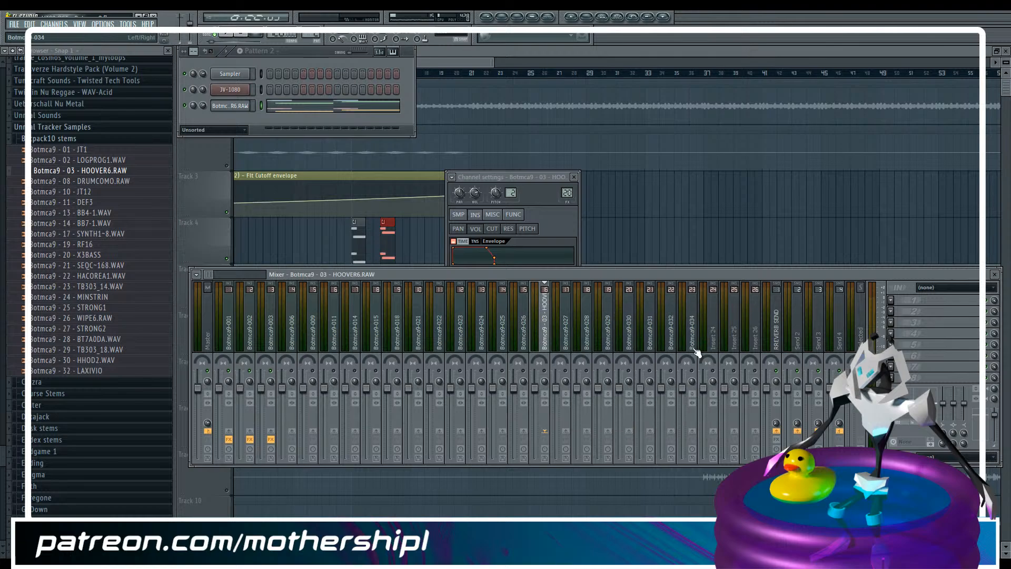
Play both hoover tracks for comparison and load Fruity Free Filter on the HOOVER6 mixer track
{"action": "key", "text": "space"}
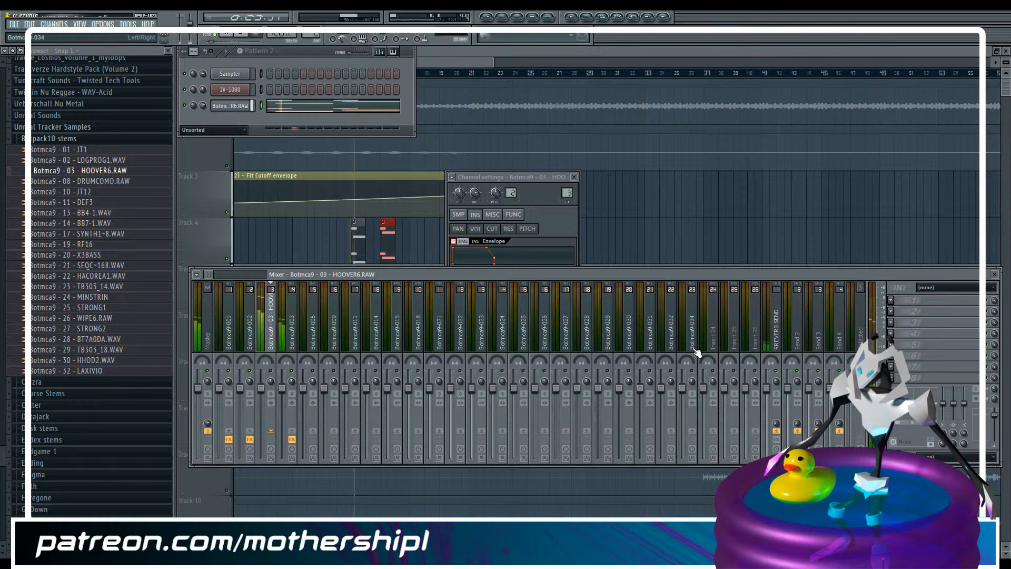
{"action": "left_click", "coordinate": [292, 337]}
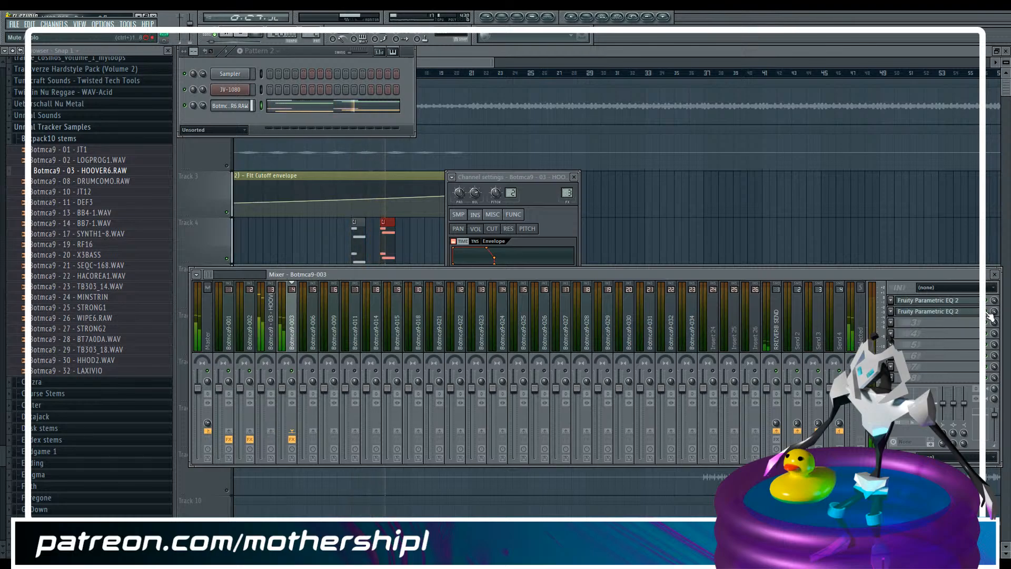
{"action": "left_click", "coordinate": [275, 357]}
{"action": "left_click", "coordinate": [889, 300]}
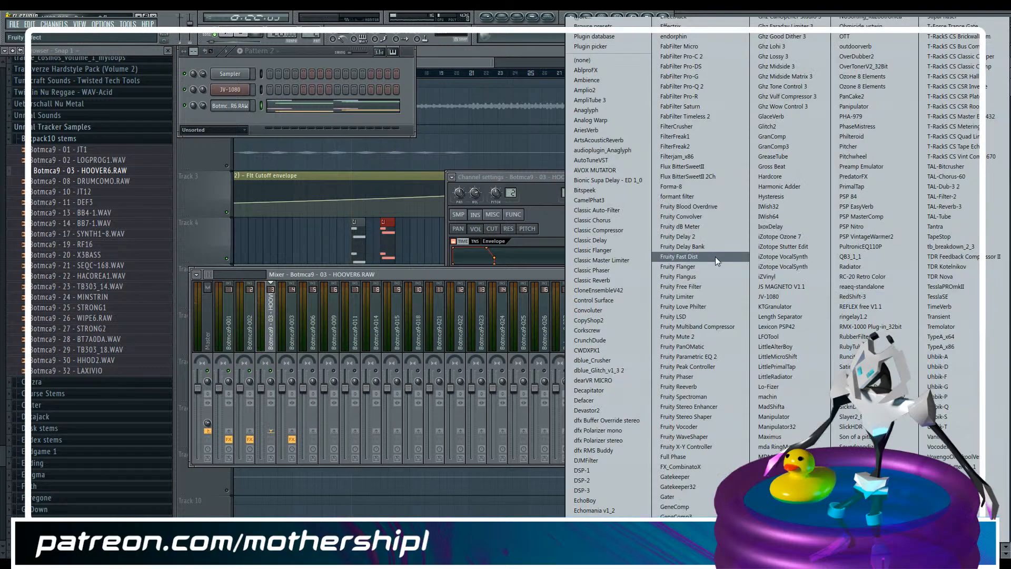
{"action": "left_click", "coordinate": [709, 286]}
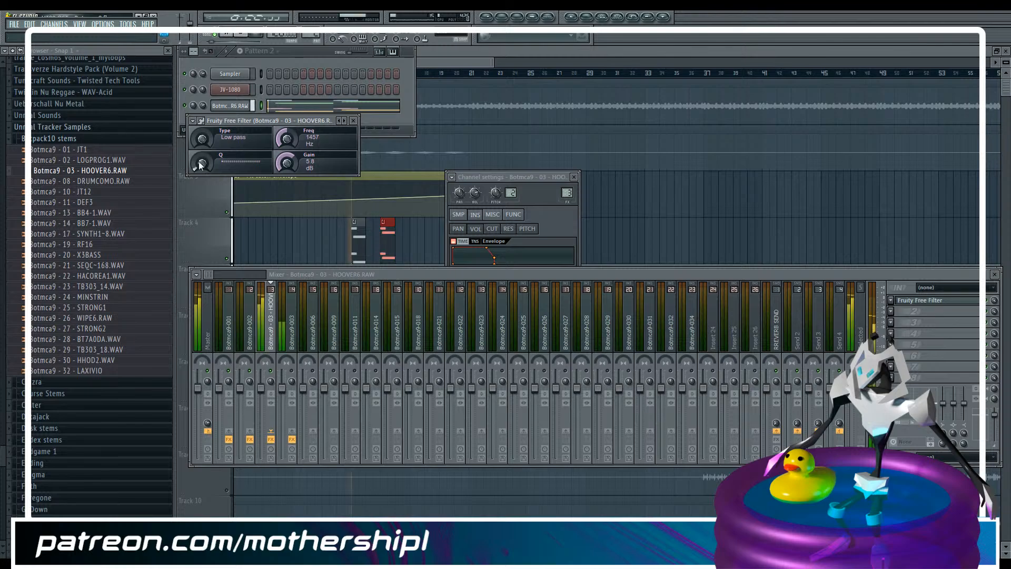
Lower the Free Filter low-pass frequency on the HOOVER6 mixer track to 991 Hz while checking the sound in playback
{"action": "left_click_drag", "start_coordinate": [285, 134], "coordinate": [285, 151]}
{"action": "key", "text": "space"}
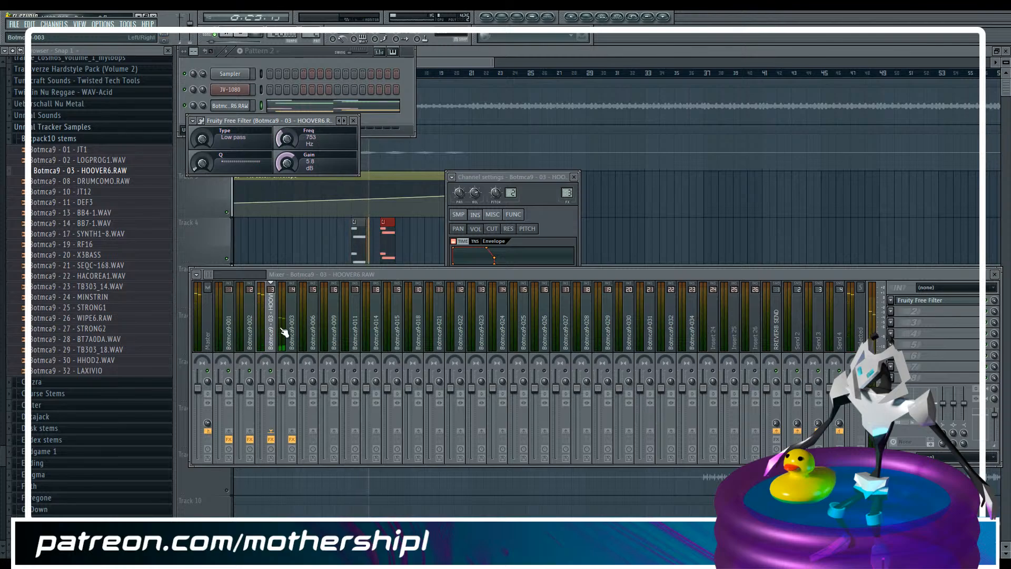
{"action": "key", "text": "space"}
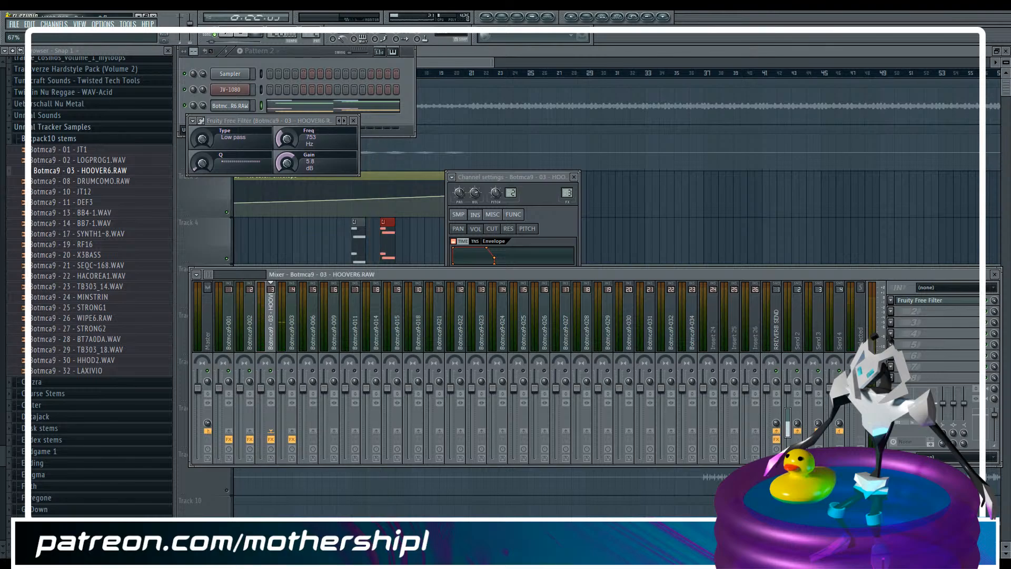
{"action": "key", "text": "space"}
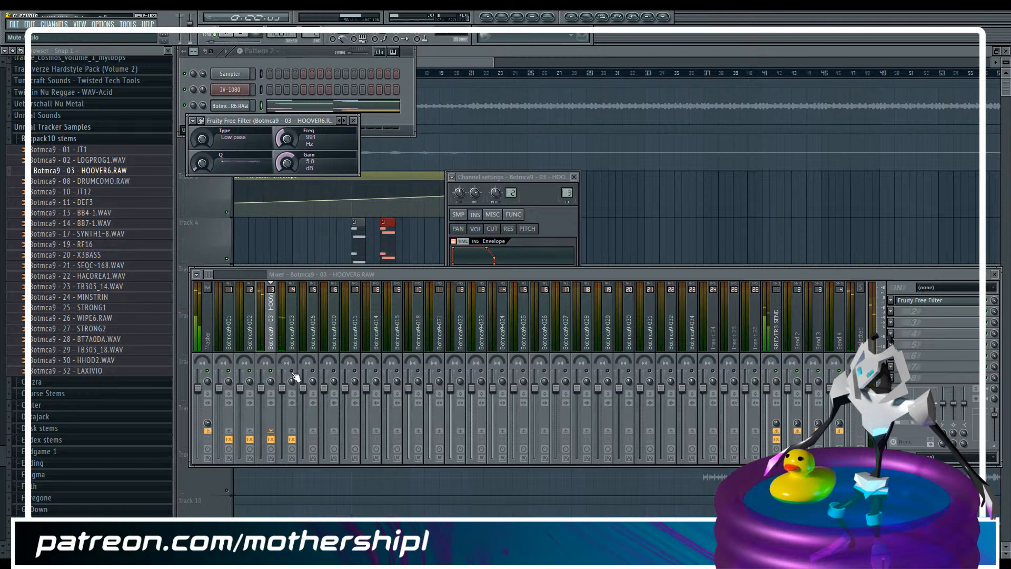
Open the Botmca9-003 stem's channel settings and compare its mixer level with the HOOVER6 track during playback
{"action": "left_click", "coordinate": [298, 329]}
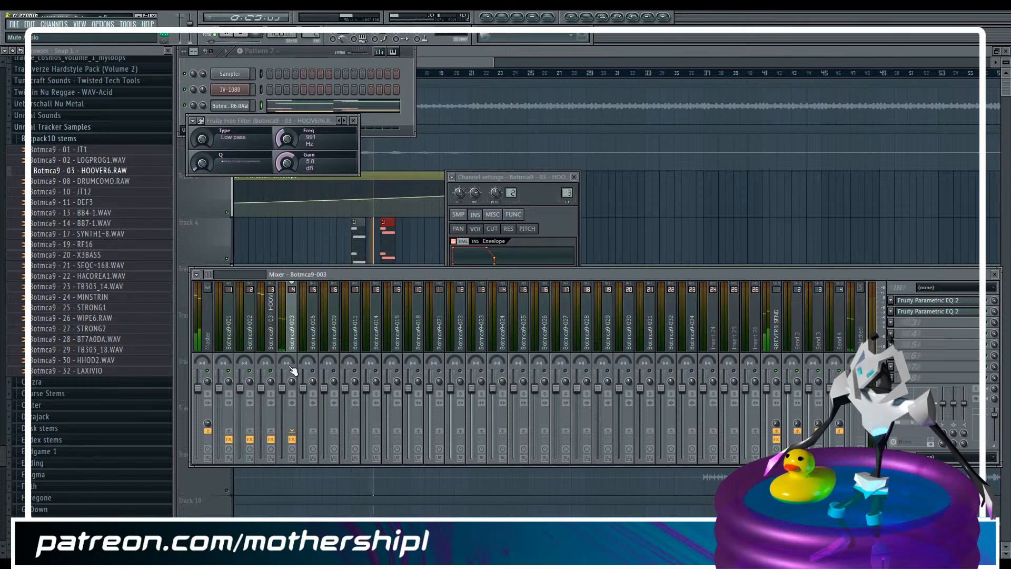
{"action": "left_click", "coordinate": [437, 58]}
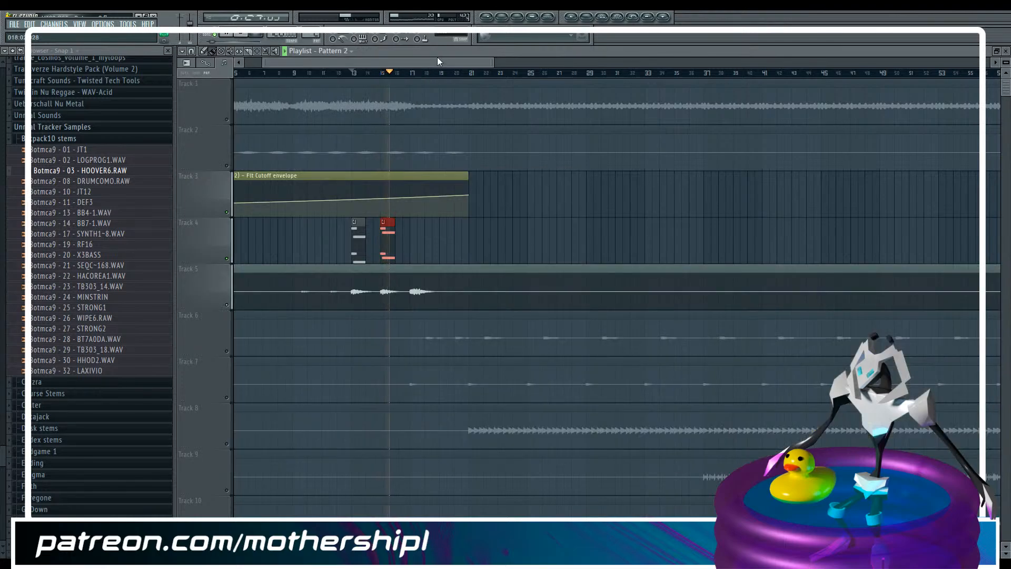
{"action": "key", "text": "F9"}
{"action": "key", "text": "F9"}
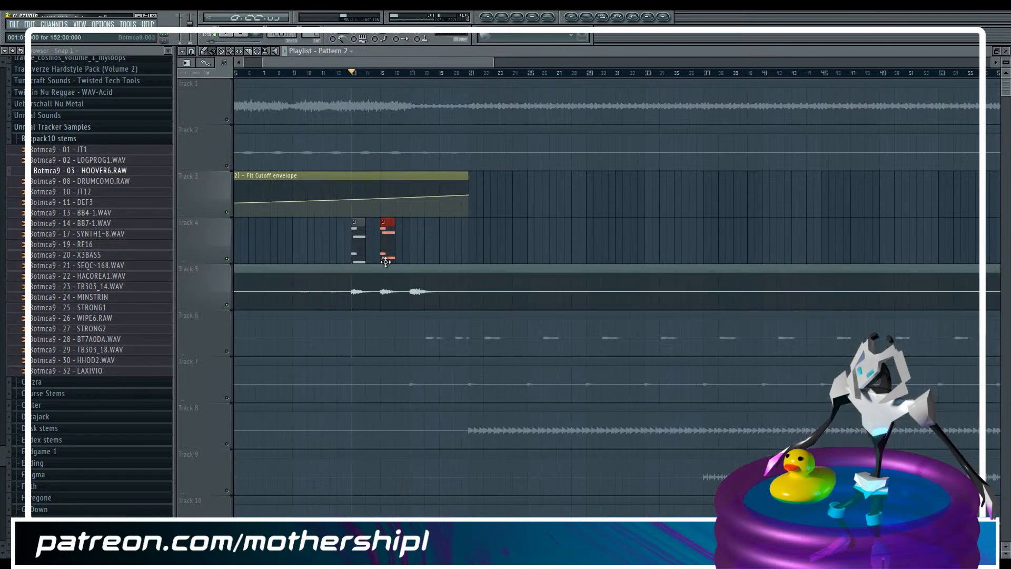
{"action": "double_click", "coordinate": [378, 291]}
{"action": "key", "text": "F9"}
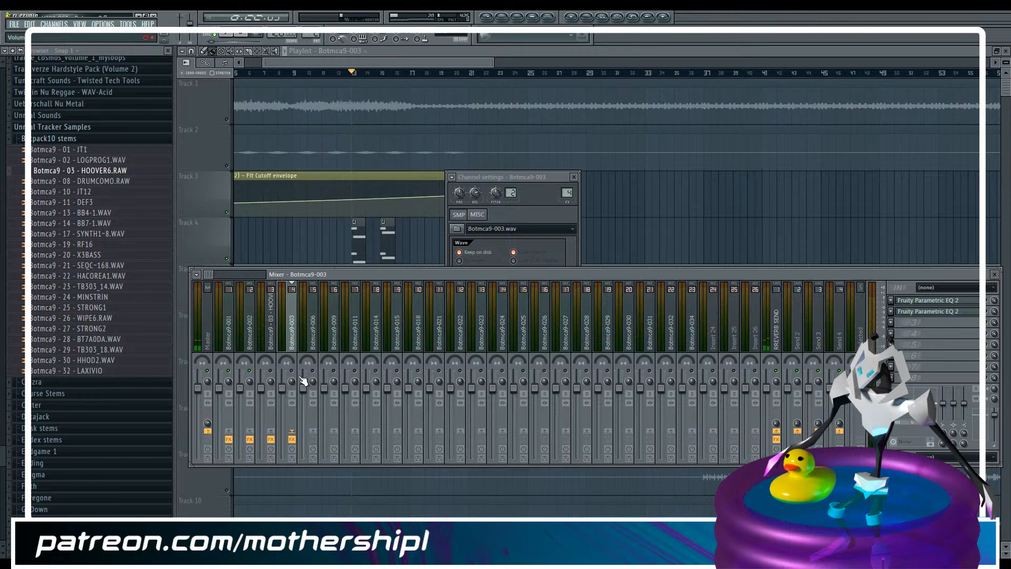
{"action": "key", "text": "space"}
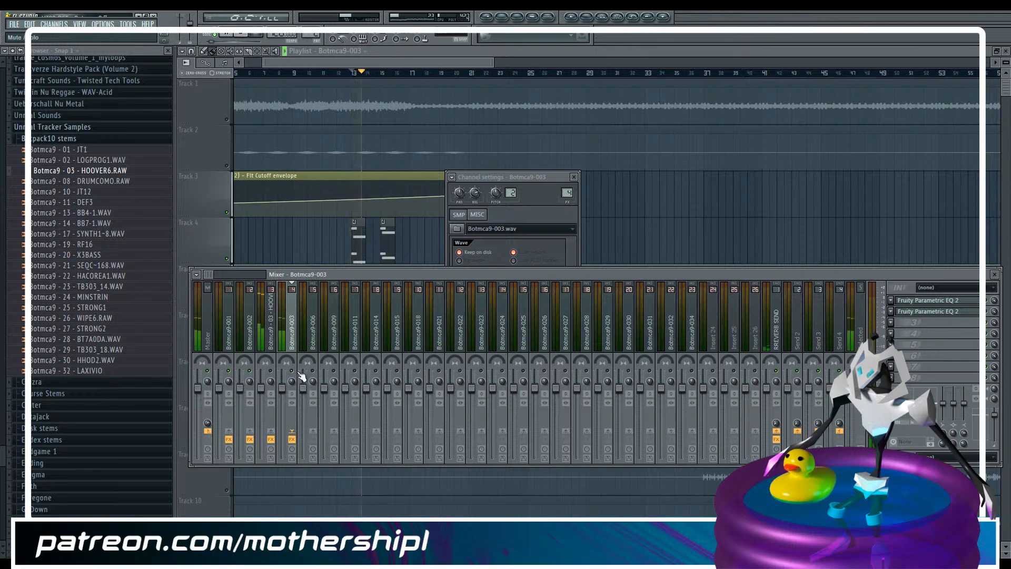
Lower the HOOVER6 mixer track's volume well below the Botmca9-003 track while comparing the two in playback
{"action": "left_click", "coordinate": [270, 398]}
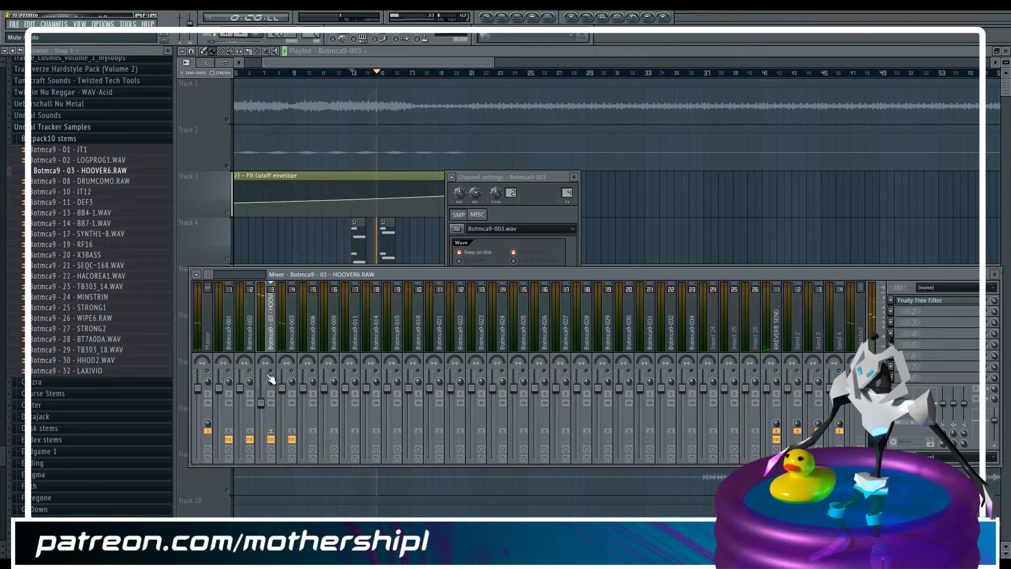
{"action": "left_click_drag", "start_coordinate": [261, 403], "coordinate": [262, 461]}
{"action": "left_click", "coordinate": [291, 350]}
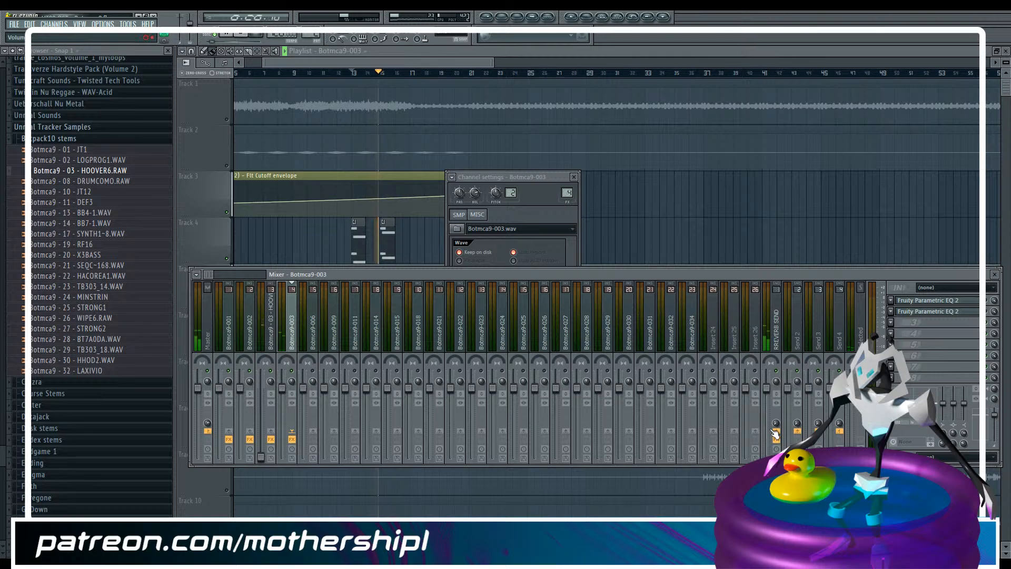
{"action": "left_click", "coordinate": [777, 346]}
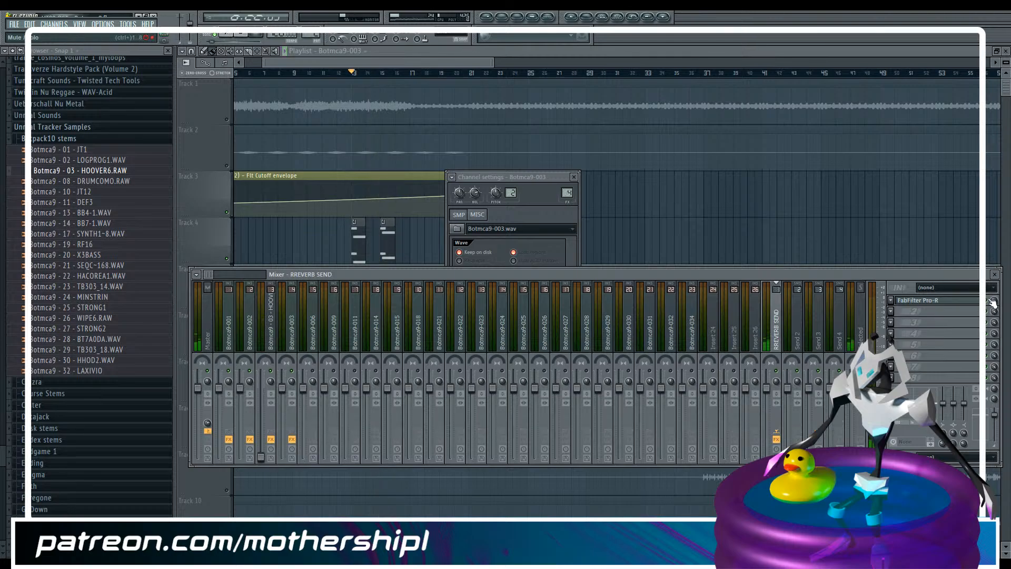
{"action": "left_click", "coordinate": [270, 342]}
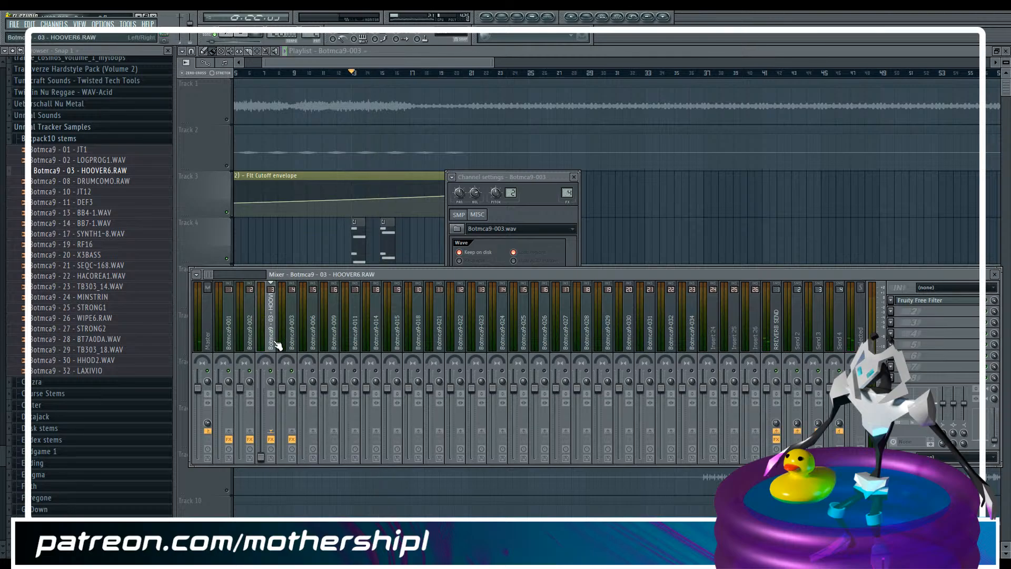
{"action": "left_click_drag", "start_coordinate": [260, 457], "coordinate": [261, 432]}
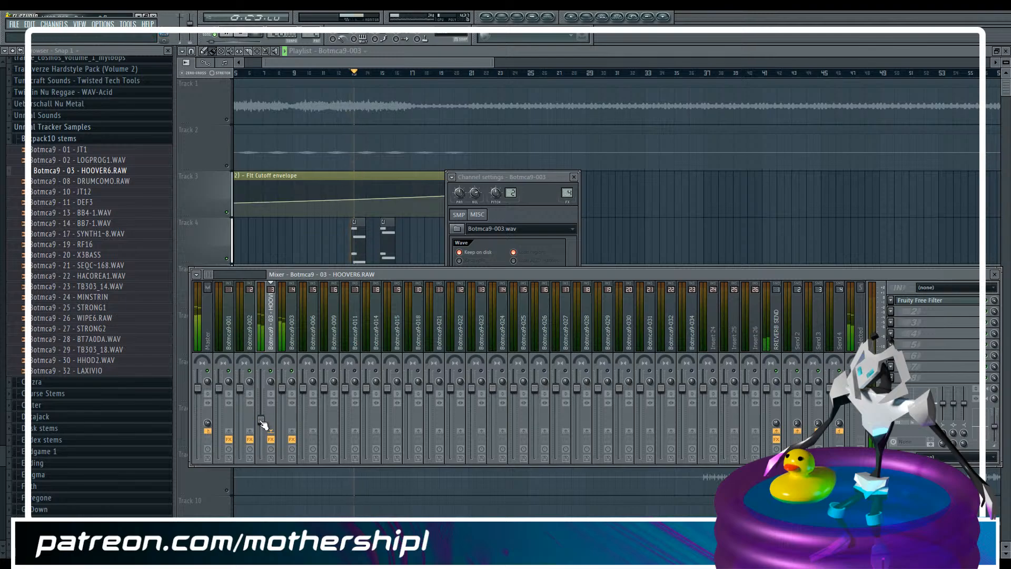
{"action": "left_click_drag", "start_coordinate": [260, 420], "coordinate": [260, 422]}
{"action": "key", "text": "space"}
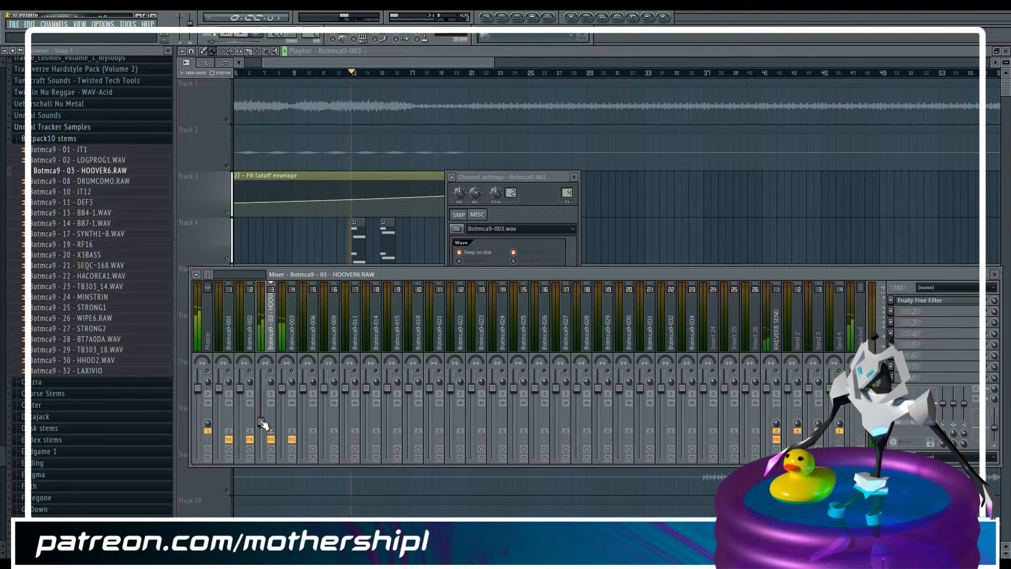
Open the HOOVER6 channel's instrument envelope and filter settings from the Unsorted channel group
{"action": "key", "text": "F6"}
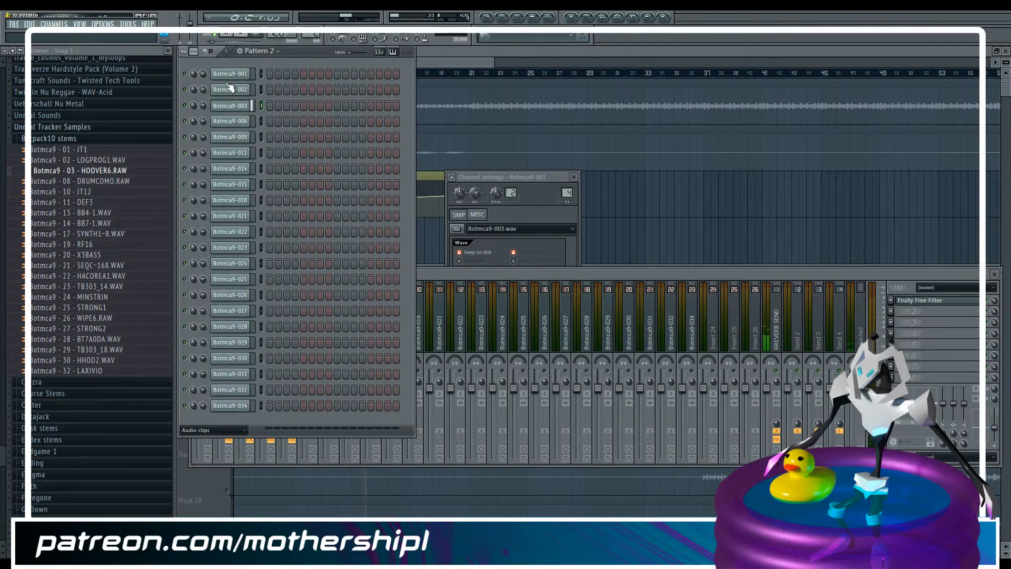
{"action": "left_click", "coordinate": [220, 431]}
{"action": "left_click", "coordinate": [211, 474]}
{"action": "left_click", "coordinate": [233, 106]}
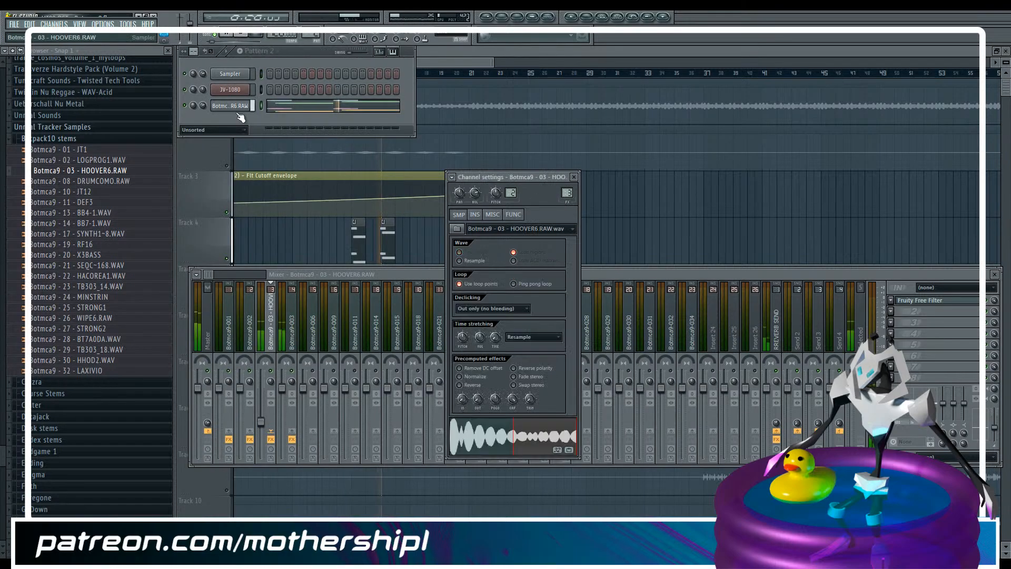
{"action": "left_click", "coordinate": [476, 215]}
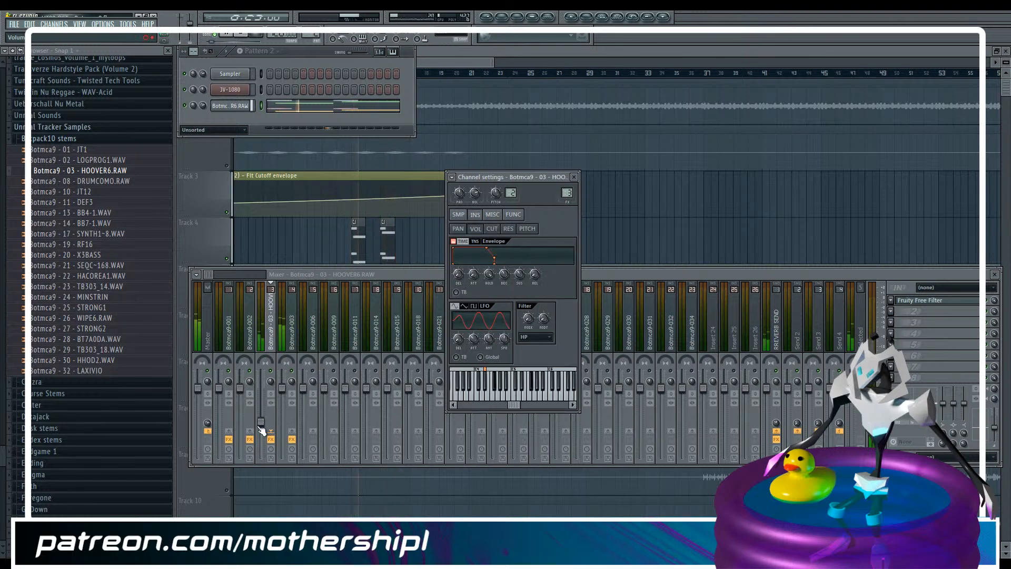
Raise the HOOVER6 mixer track's volume slightly and save the project
{"action": "left_click_drag", "start_coordinate": [261, 422], "coordinate": [261, 416]}
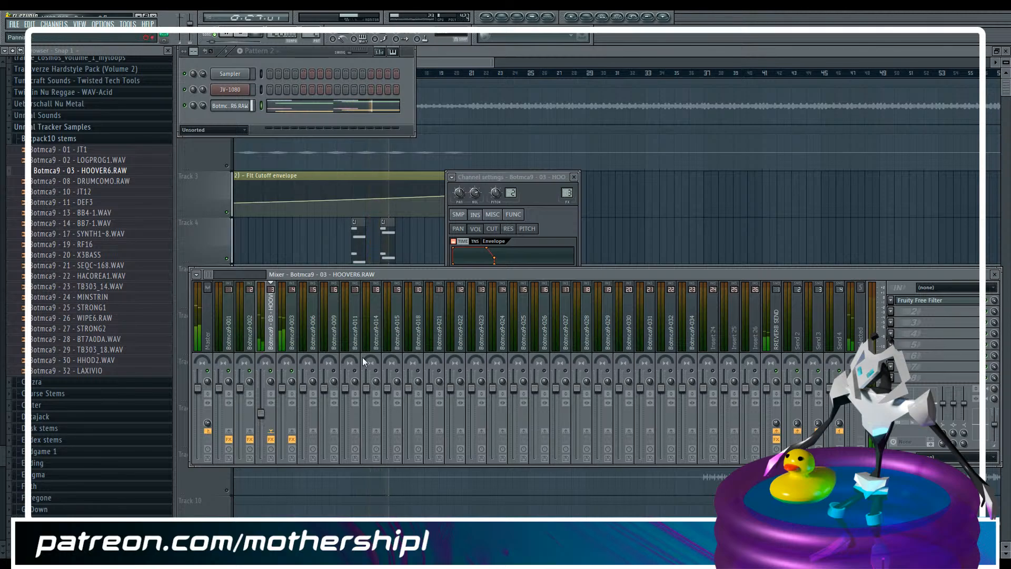
{"action": "left_click", "coordinate": [295, 331]}
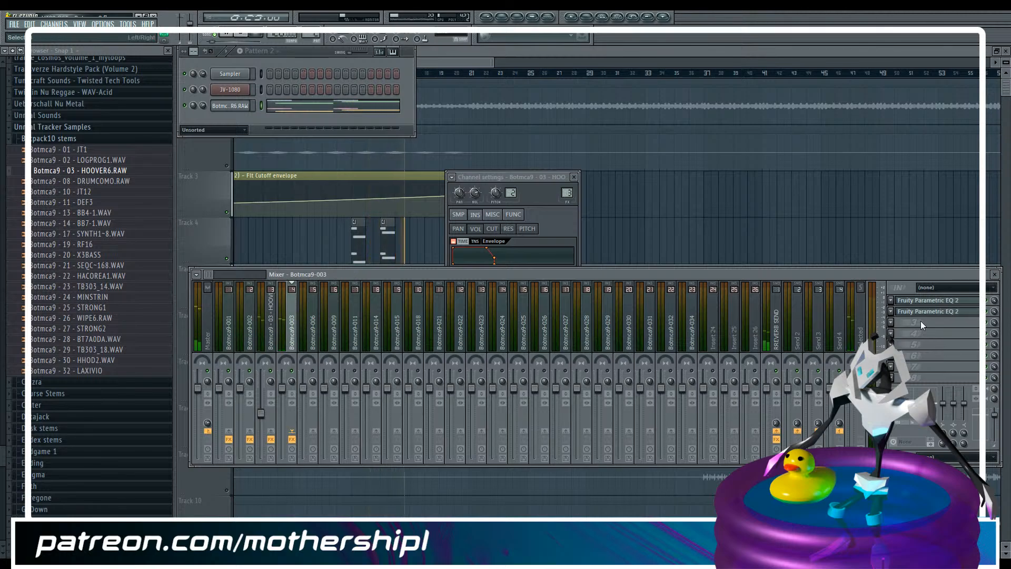
{"action": "key", "text": "ctrl+s"}
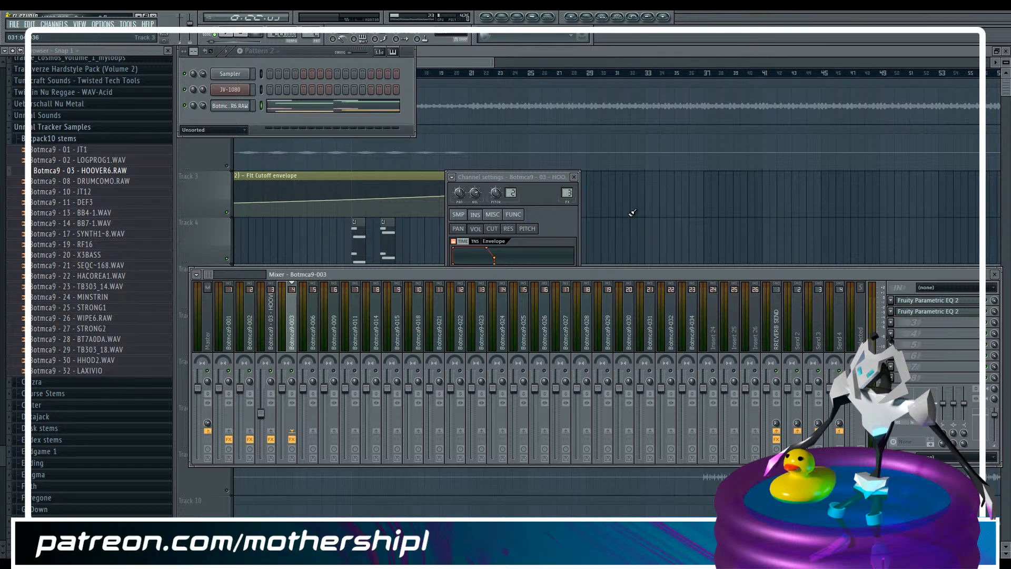
Play the hoover clips together with the Botmca9-003 stem and check their mixer levels
{"action": "left_click", "coordinate": [475, 64]}
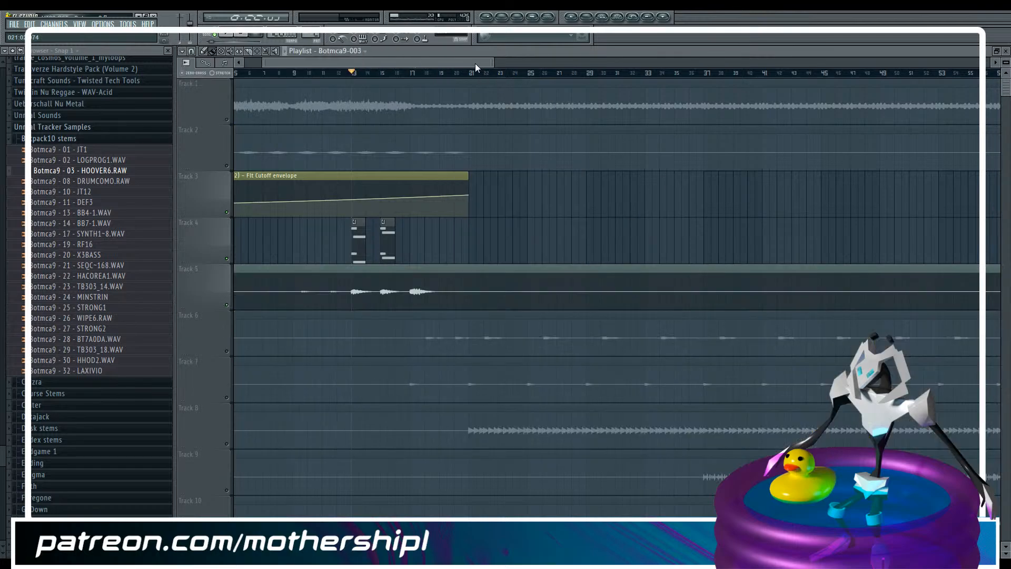
{"action": "key", "text": "space"}
{"action": "key", "text": "F9"}
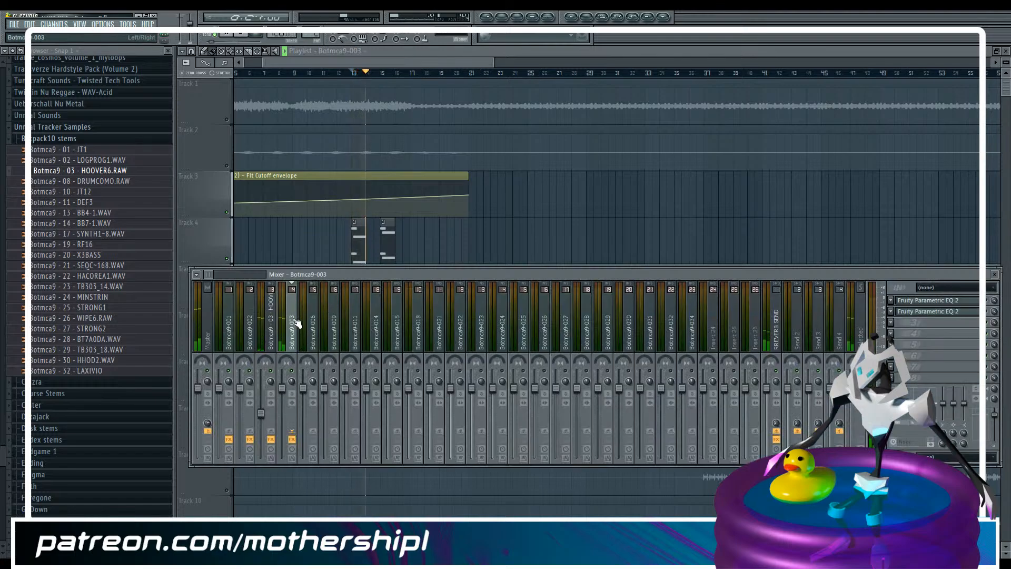
{"action": "key", "text": "space"}
{"action": "key", "text": "F9"}
Unmute all the playlist tracks for a listen to the full arrangement
{"action": "left_click", "coordinate": [227, 120]}
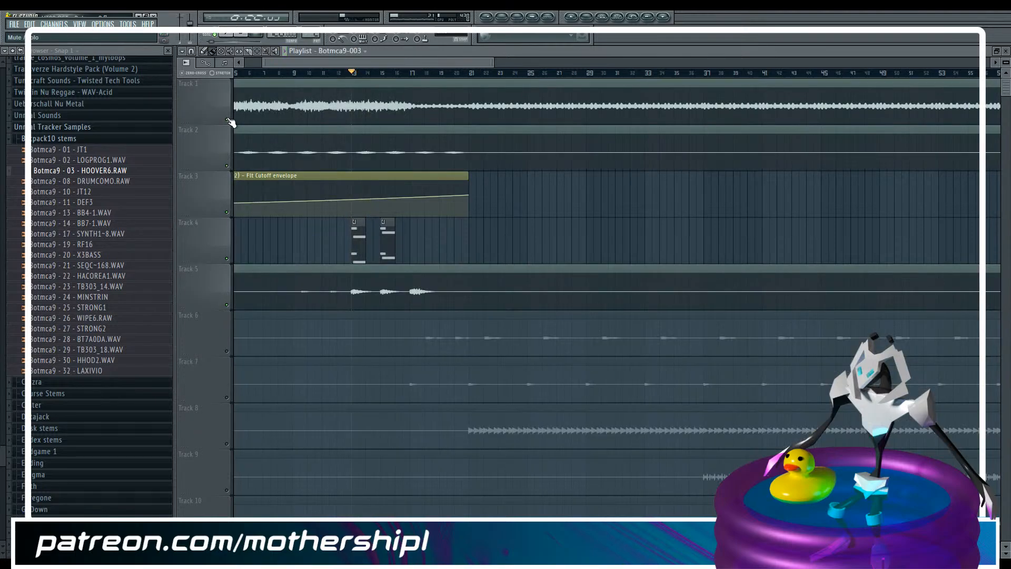
{"action": "scroll", "coordinate": [470, 318], "scroll_direction": "down", "scroll_amount": 10}
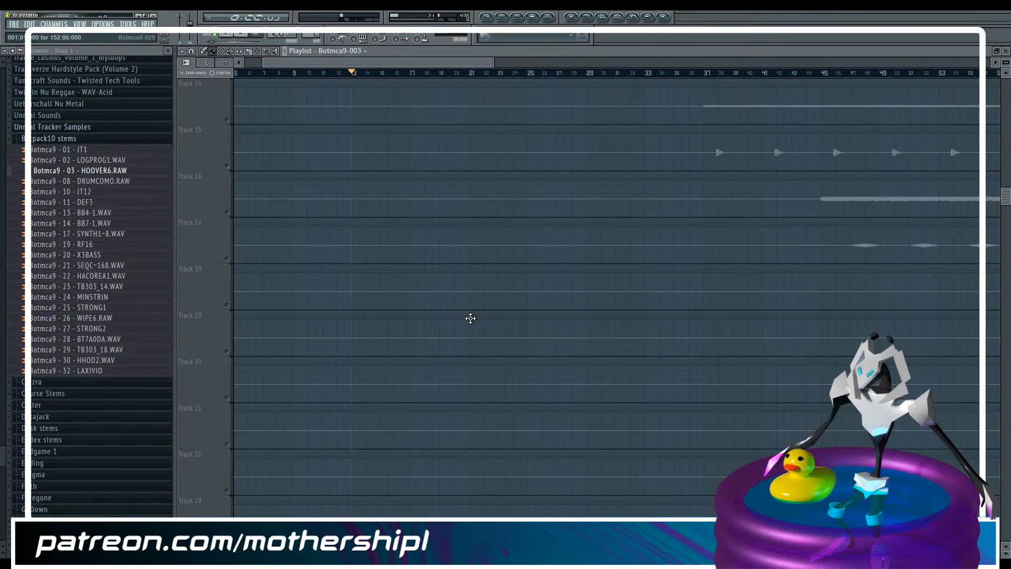
{"action": "scroll", "coordinate": [470, 318], "scroll_direction": "up", "scroll_amount": 10}
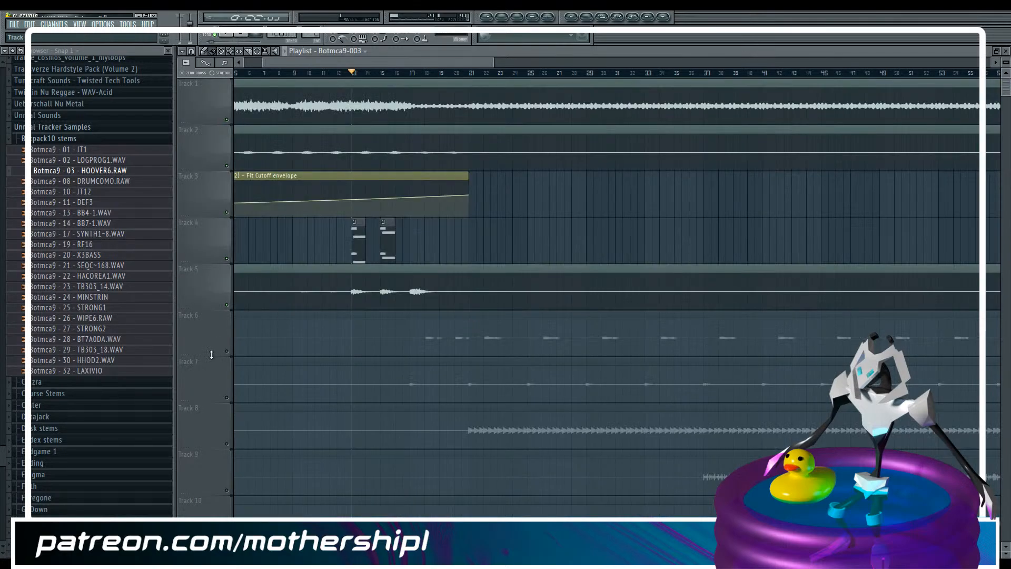
{"action": "right_click", "coordinate": [227, 351]}
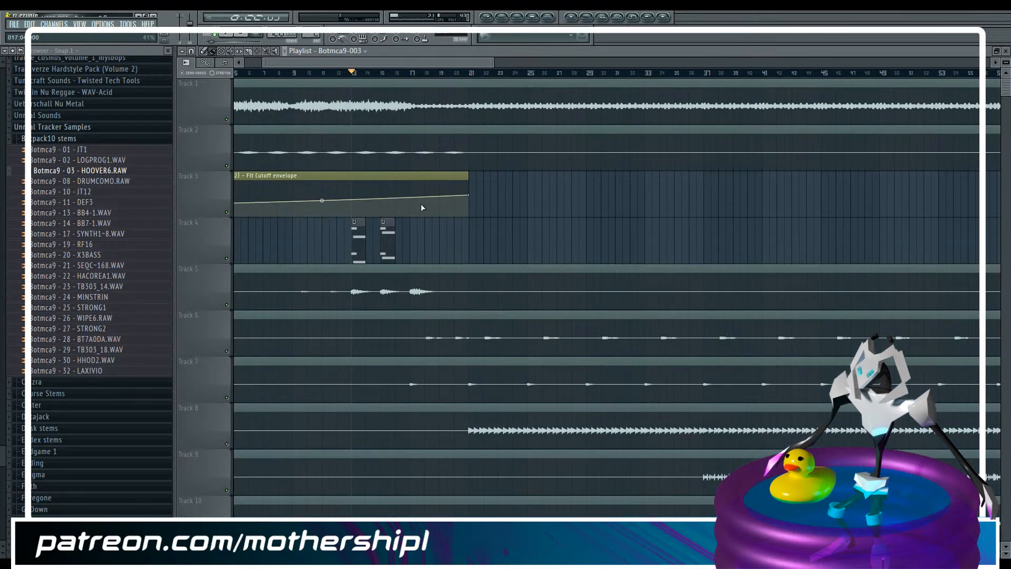
Solo the Botmca9-006 stem on playlist track 6 and check its mixer level during playback
{"action": "scroll", "coordinate": [422, 194], "scroll_direction": "down", "scroll_amount": 1}
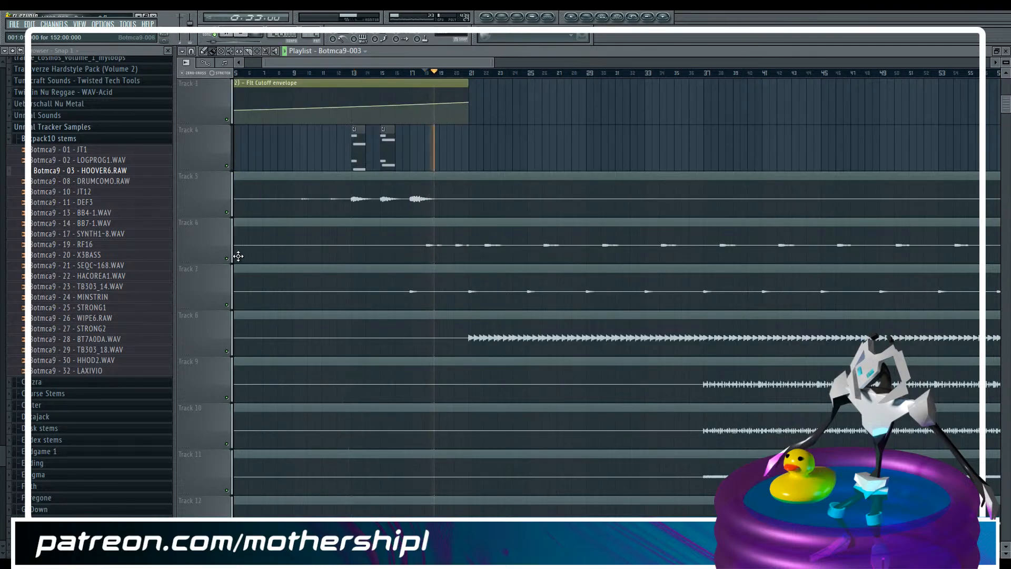
{"action": "right_click", "coordinate": [230, 261]}
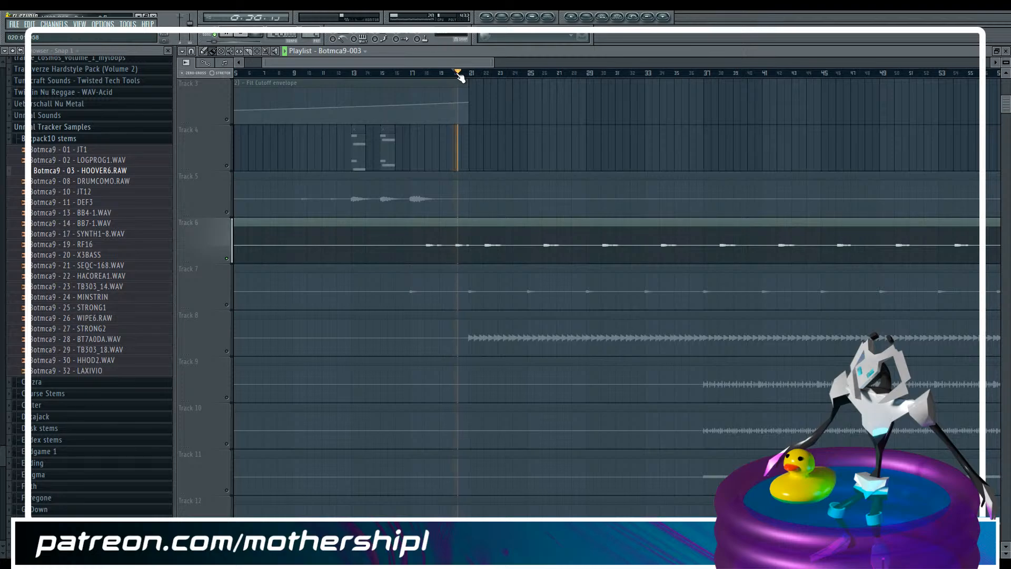
{"action": "key", "text": "F9"}
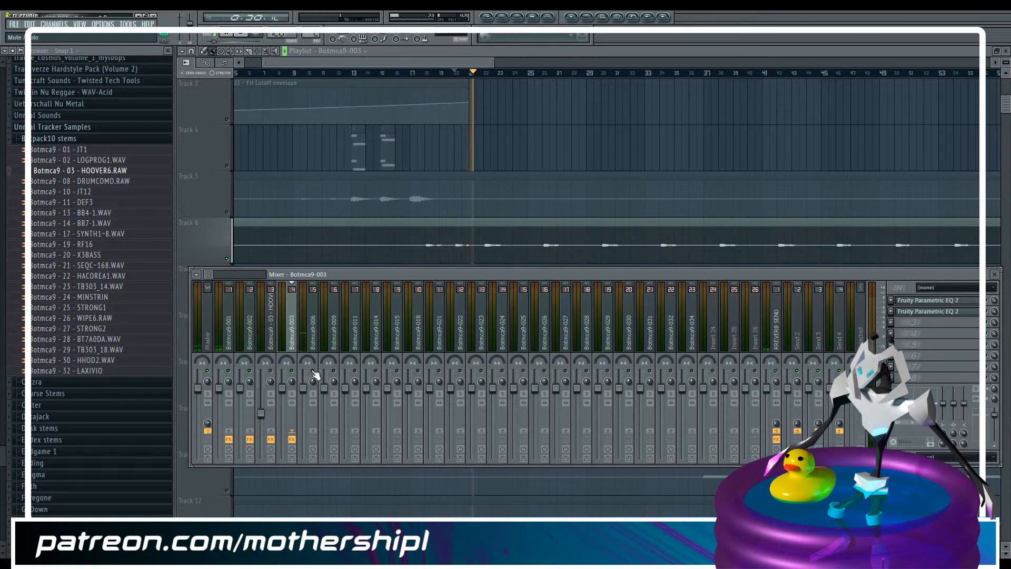
{"action": "key", "text": "space"}
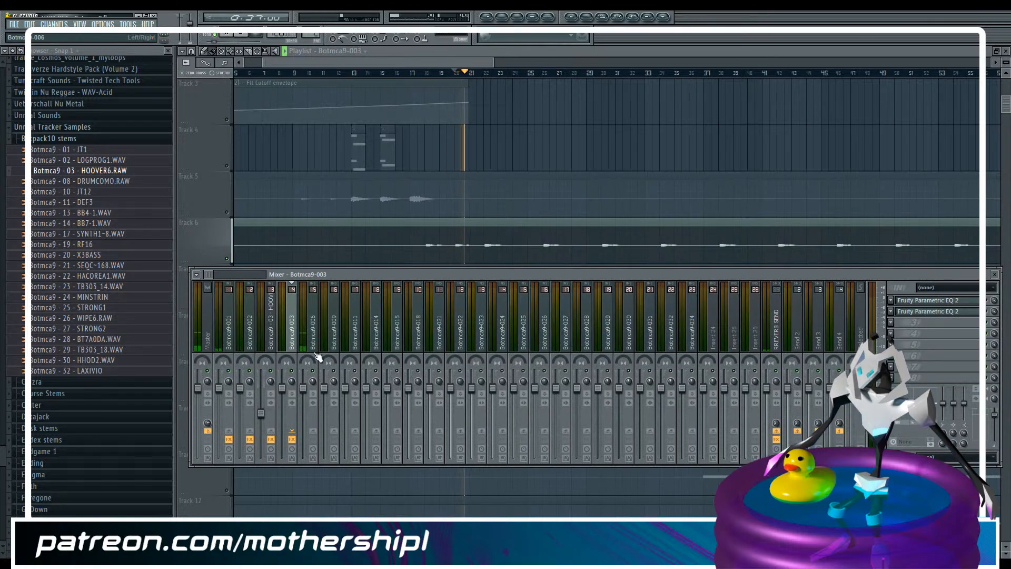
Audition the soloed Botmca9-006 stem at several positions through to the end of the arrangement
{"action": "key", "text": "F9"}
{"action": "left_click_drag", "start_coordinate": [449, 64], "coordinate": [715, 62]}
{"action": "left_click", "coordinate": [482, 74]}
{"action": "left_click", "coordinate": [593, 75]}
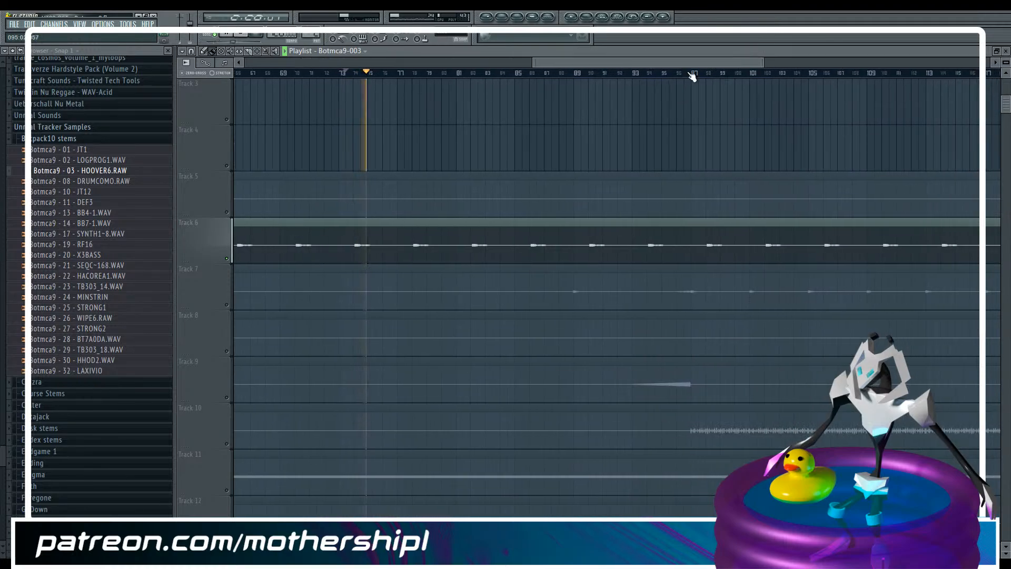
{"action": "left_click", "coordinate": [531, 74]}
{"action": "left_click_drag", "start_coordinate": [564, 63], "coordinate": [731, 56]}
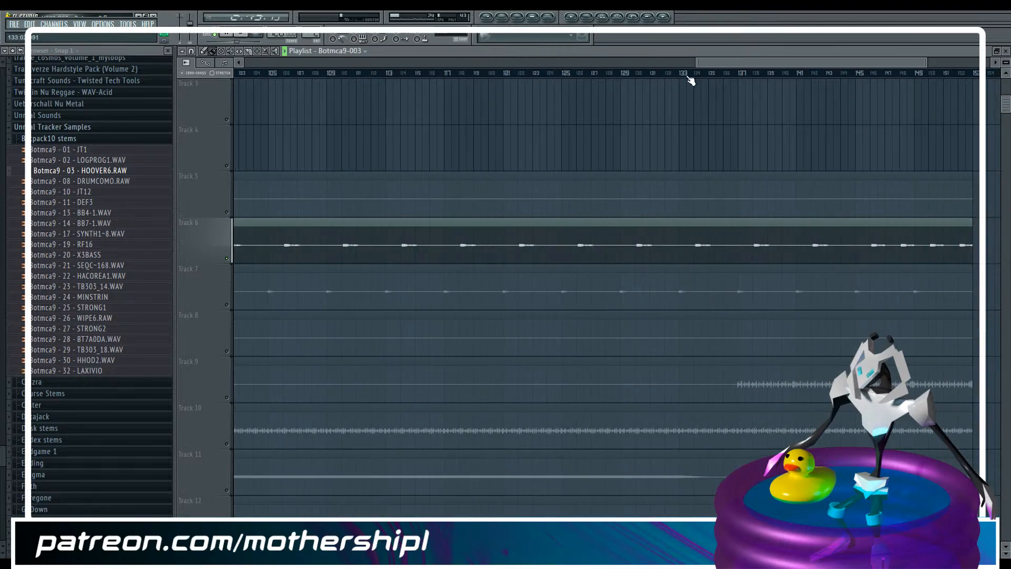
{"action": "left_click", "coordinate": [697, 75]}
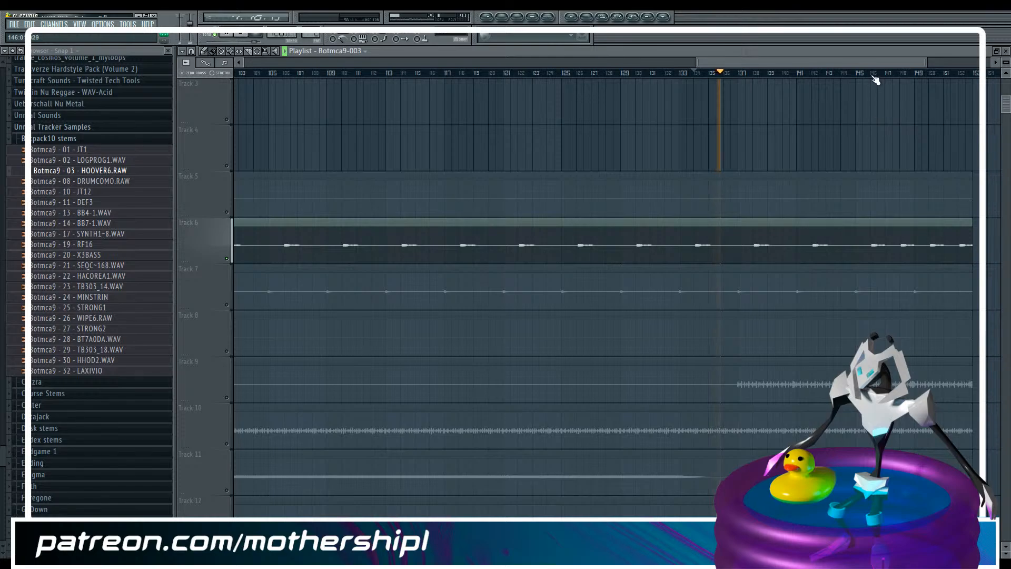
{"action": "left_click", "coordinate": [869, 74]}
Unmute the Botmca9-009 stem on playlist track 7 and place the playhead at its first hit near bar 17
{"action": "left_click_drag", "start_coordinate": [868, 64], "coordinate": [310, 77]}
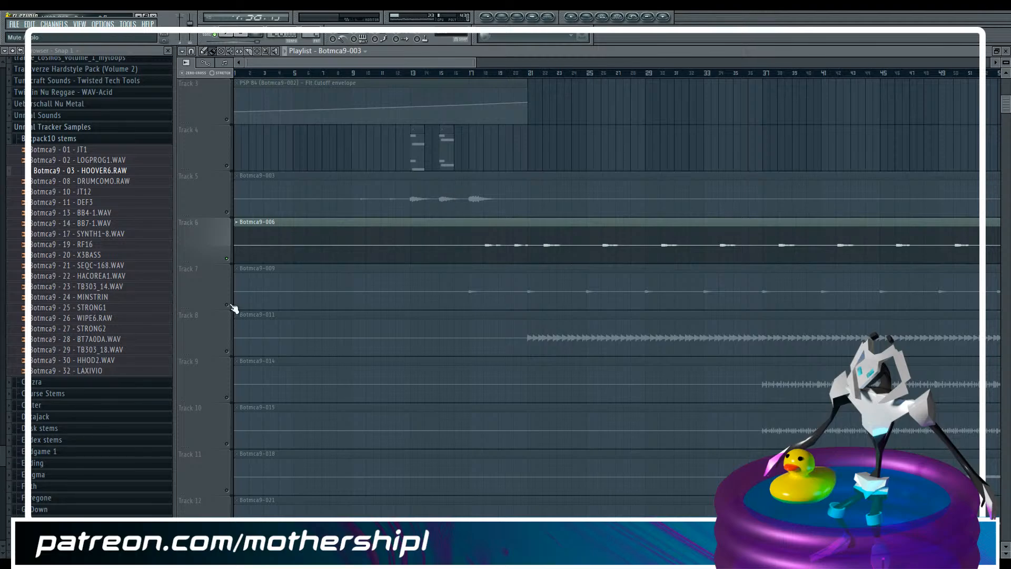
{"action": "left_click", "coordinate": [227, 305]}
{"action": "left_click", "coordinate": [468, 72]}
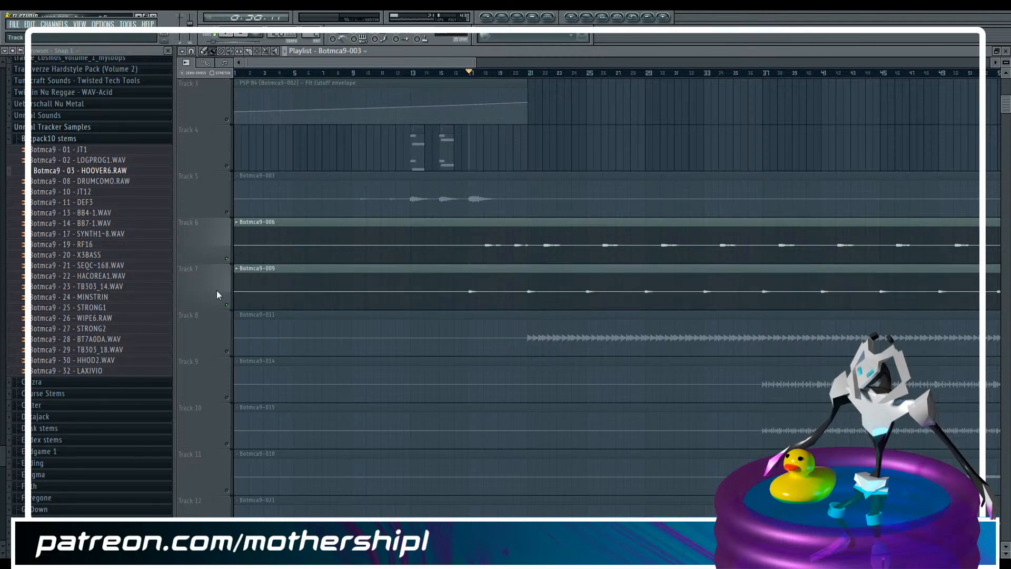
Solo the Botmca9-009 stem on playlist track 7 and audition it from bar 17 and around bar 96
{"action": "left_click", "coordinate": [228, 308]}
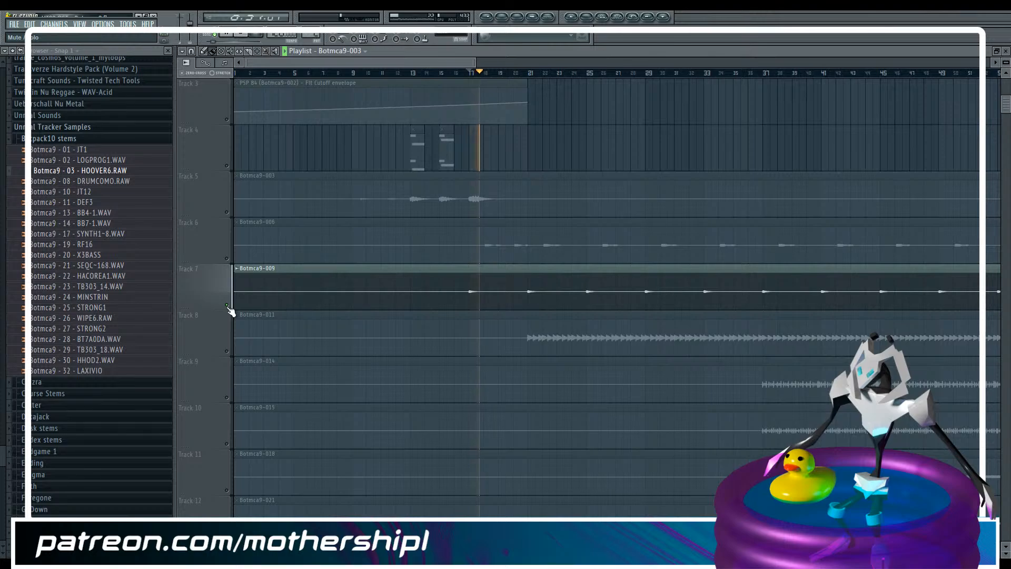
{"action": "left_click_drag", "start_coordinate": [473, 66], "coordinate": [712, 55]}
{"action": "left_click_drag", "start_coordinate": [499, 78], "coordinate": [575, 77]}
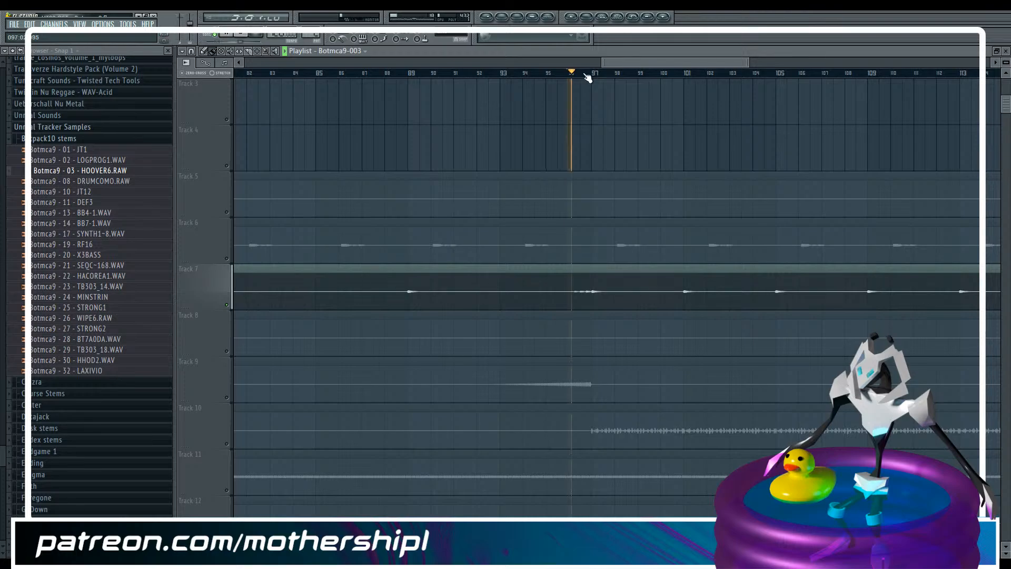
{"action": "left_click_drag", "start_coordinate": [673, 61], "coordinate": [19, 78]}
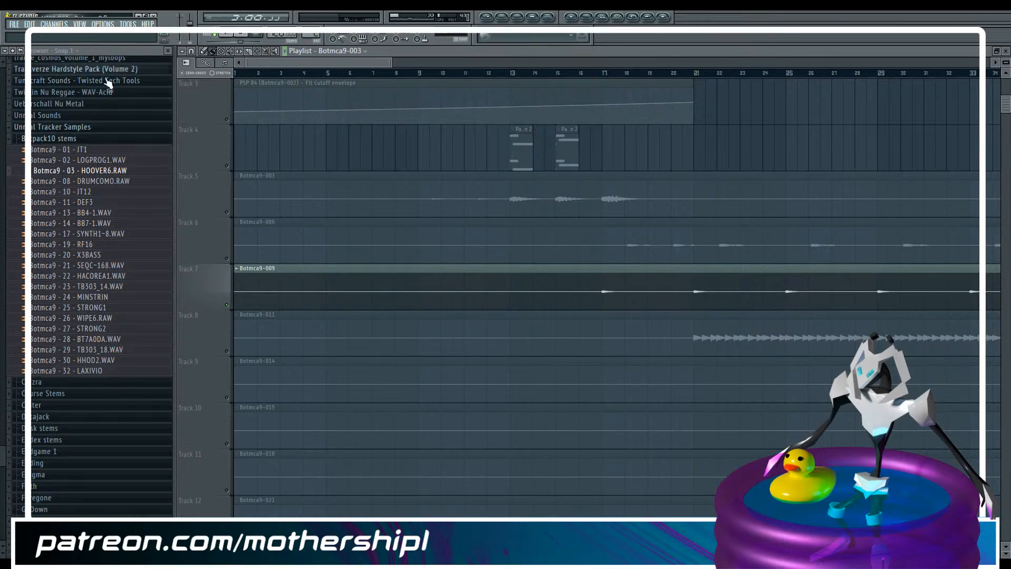
Preview the crash samples CSHD4, CSHD2, CSHD0 and CSHD6 in the TR909all folder of the TR 909 samples
{"action": "left_click_drag", "start_coordinate": [2, 458], "coordinate": [35, 407]}
{"action": "left_click", "coordinate": [36, 407]}
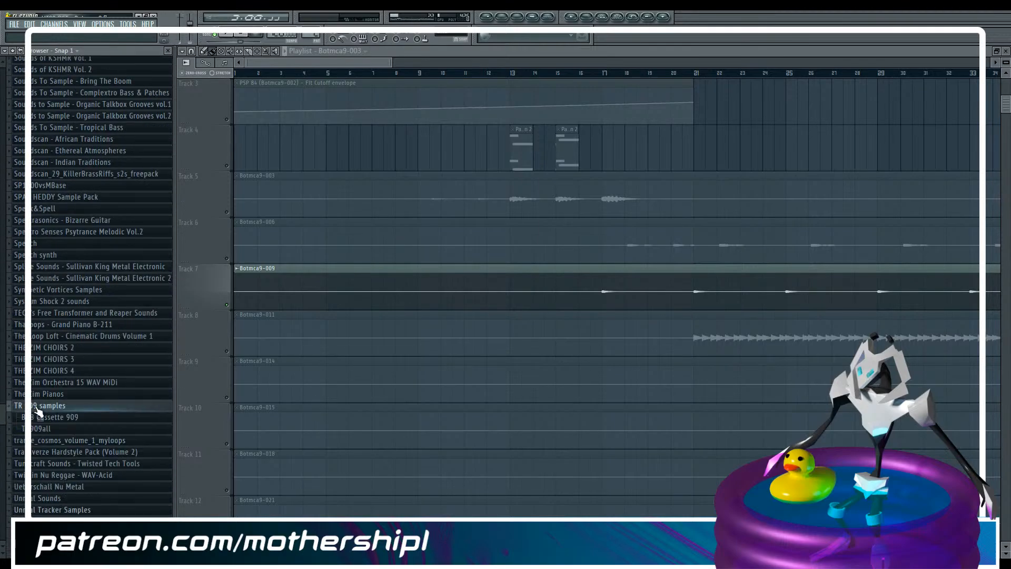
{"action": "left_click", "coordinate": [40, 427]}
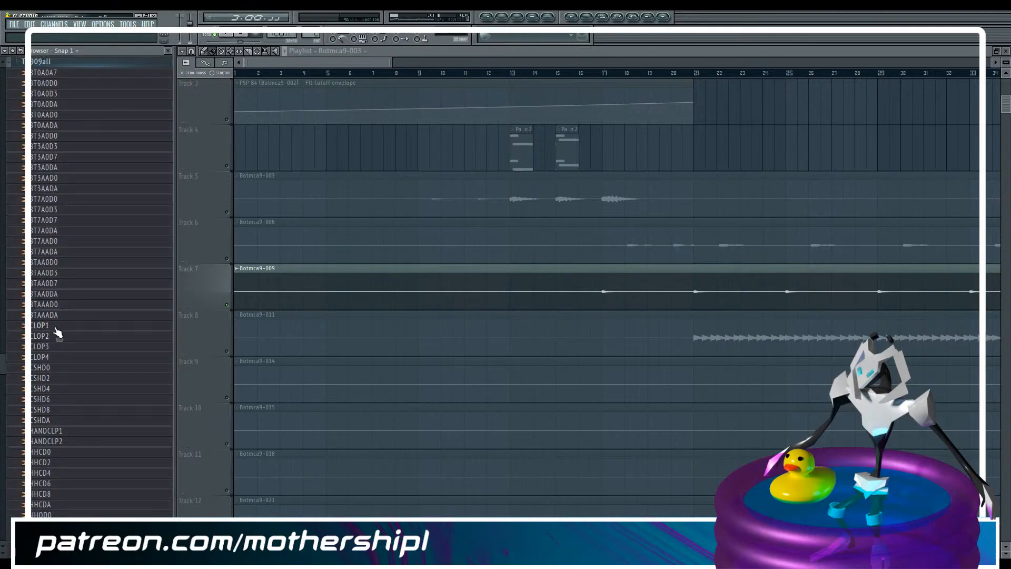
{"action": "left_click", "coordinate": [44, 381]}
{"action": "left_click", "coordinate": [46, 370]}
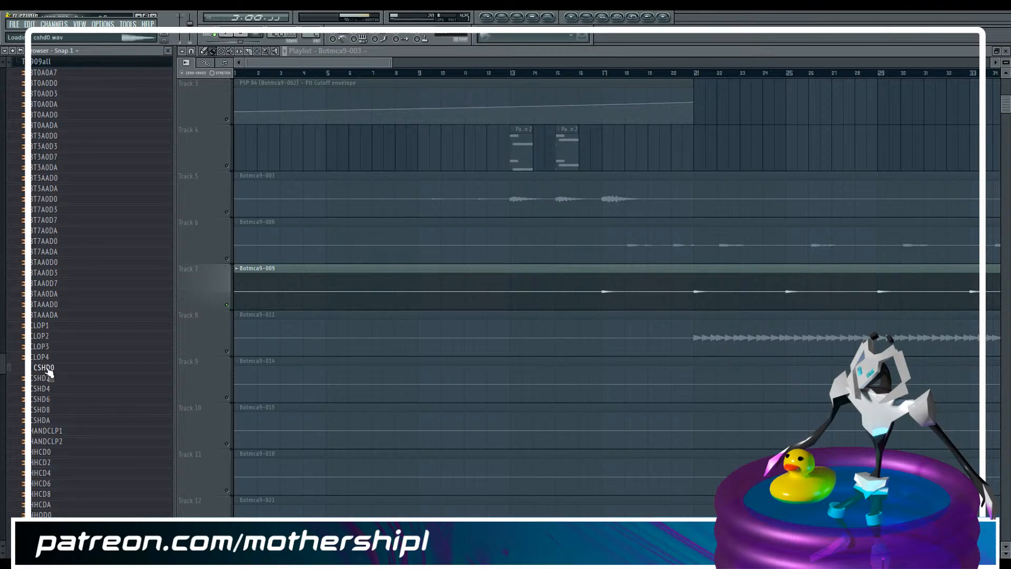
{"action": "left_click", "coordinate": [47, 402]}
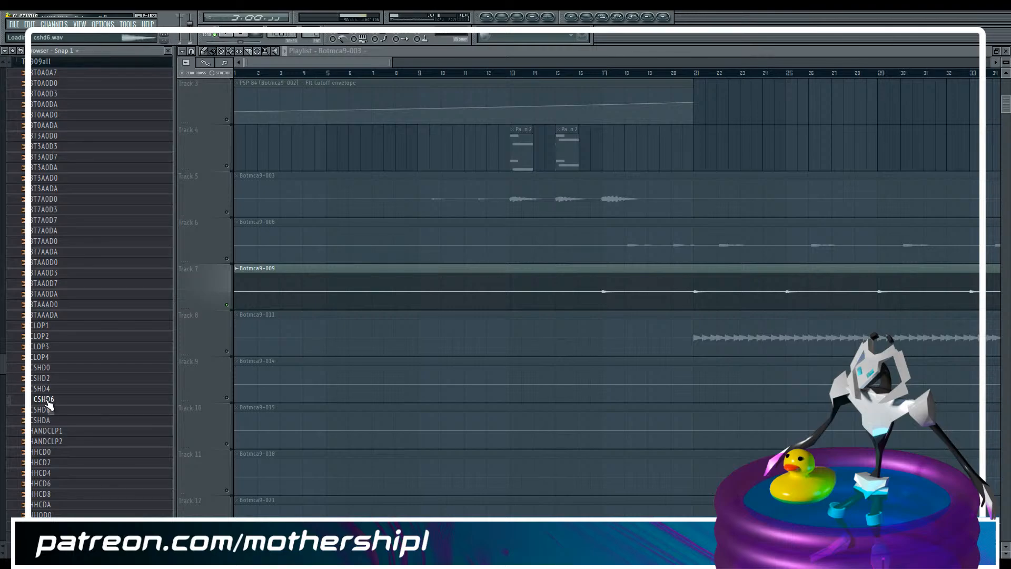
Compare the soloed Botmca9-009 hit at bar 17 with the CSHD8, CSHDA and CSHD4 crash samples
{"action": "left_click", "coordinate": [604, 74]}
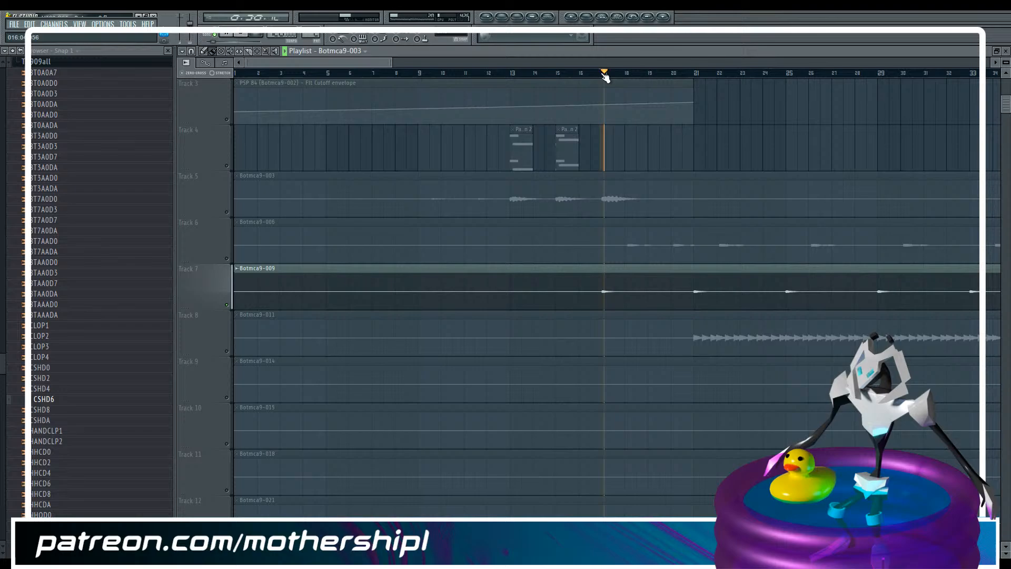
{"action": "left_click", "coordinate": [51, 410]}
{"action": "left_click", "coordinate": [52, 419]}
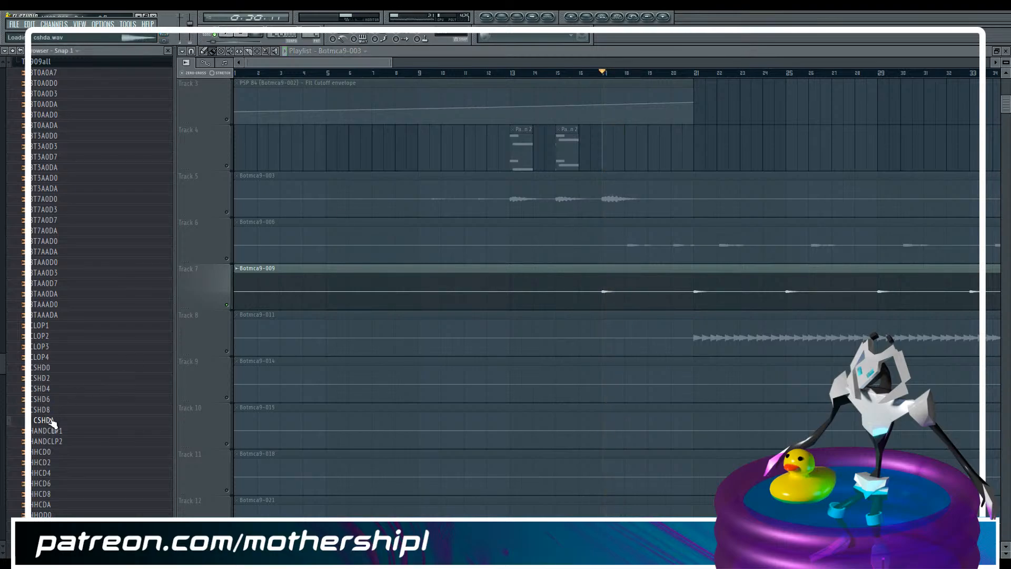
{"action": "left_click", "coordinate": [50, 389]}
{"action": "key", "text": "space"}
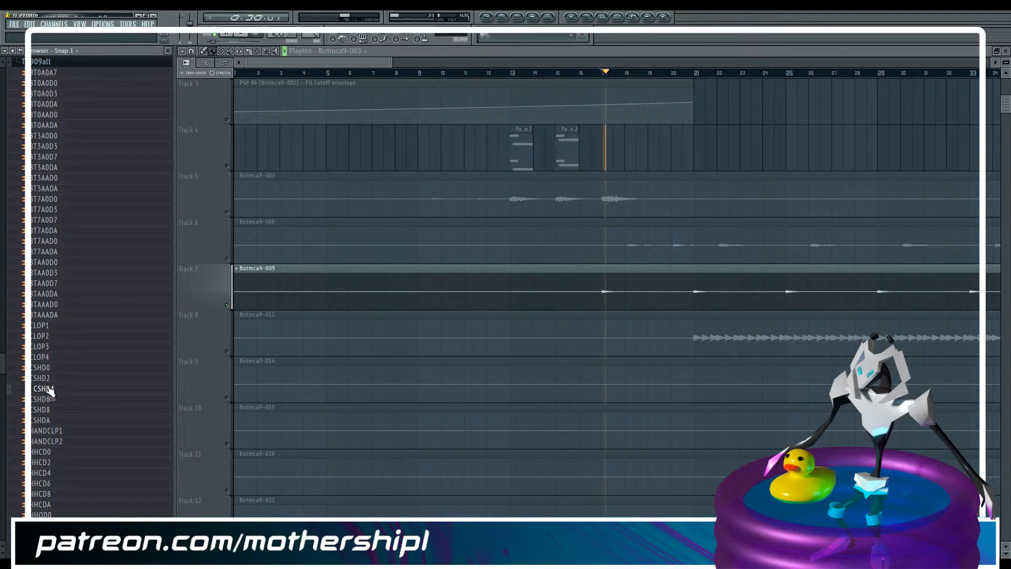
{"action": "left_click", "coordinate": [51, 390]}
{"action": "key", "text": "space"}
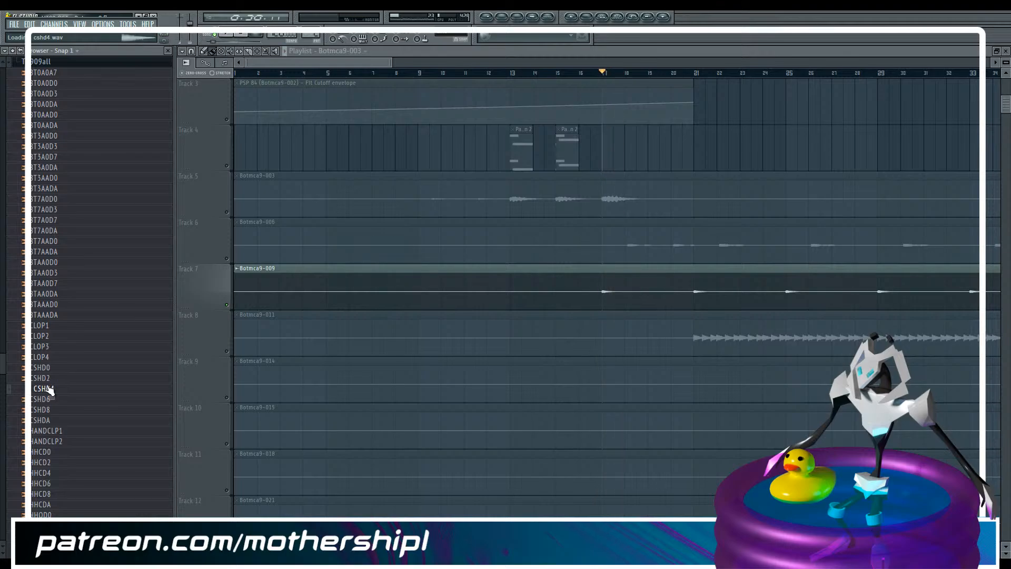
{"action": "left_click_drag", "start_coordinate": [389, 65], "coordinate": [537, 65]}
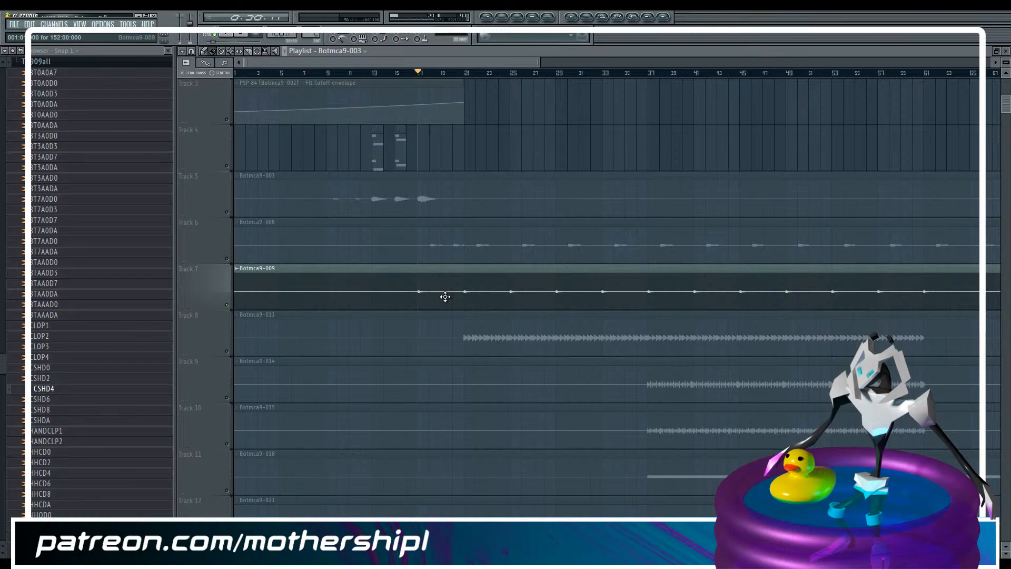
{"action": "left_click", "coordinate": [51, 389]}
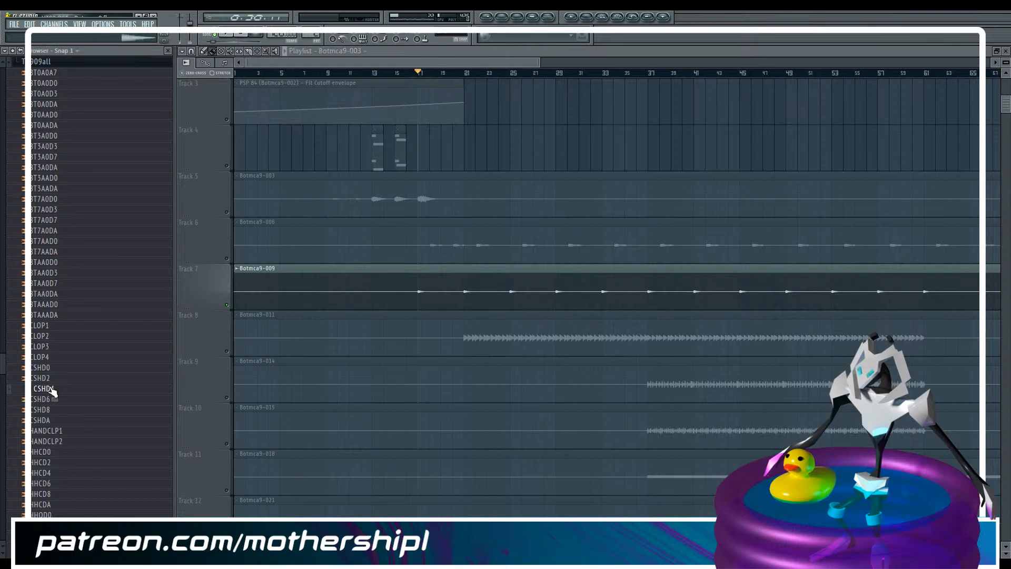
Load the CSHD4 crash sample as a new channel in the empty Pattern 3 and open its channel settings
{"action": "key", "text": "F6"}
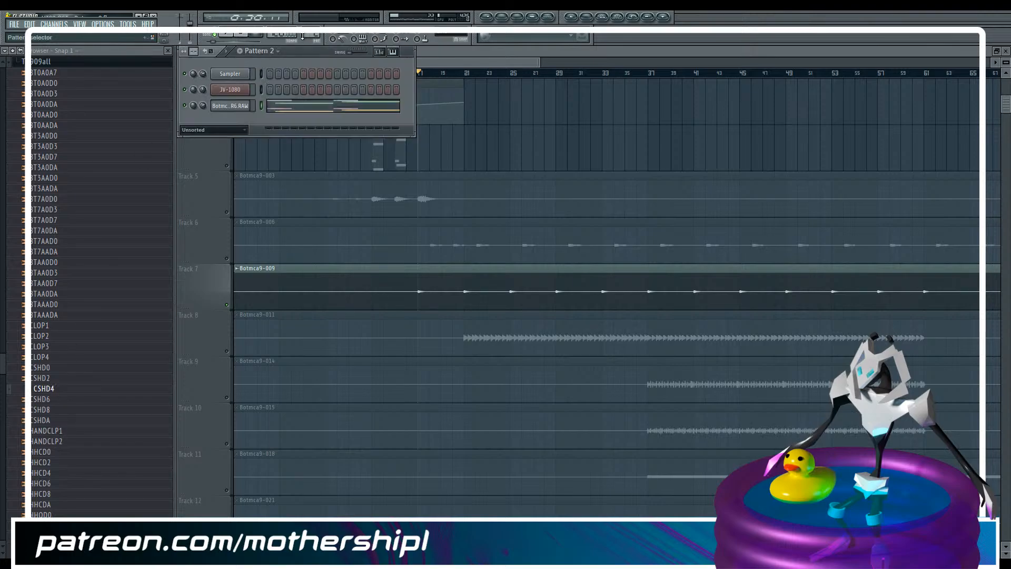
{"action": "key", "text": "F6"}
{"action": "scroll", "coordinate": [565, 223], "scroll_direction": "down", "scroll_amount": 2}
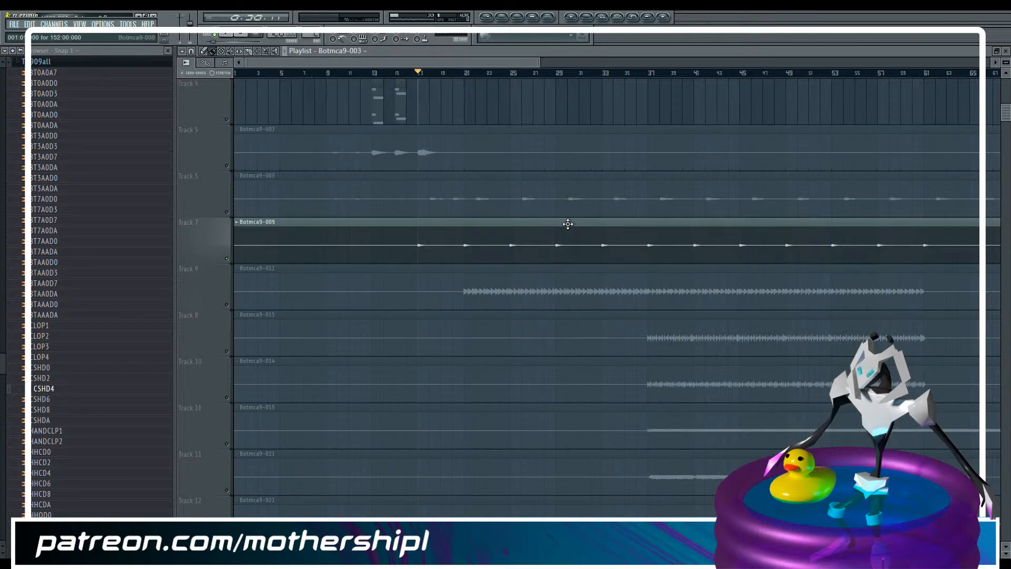
{"action": "scroll", "coordinate": [288, 123], "scroll_direction": "up", "scroll_amount": 4}
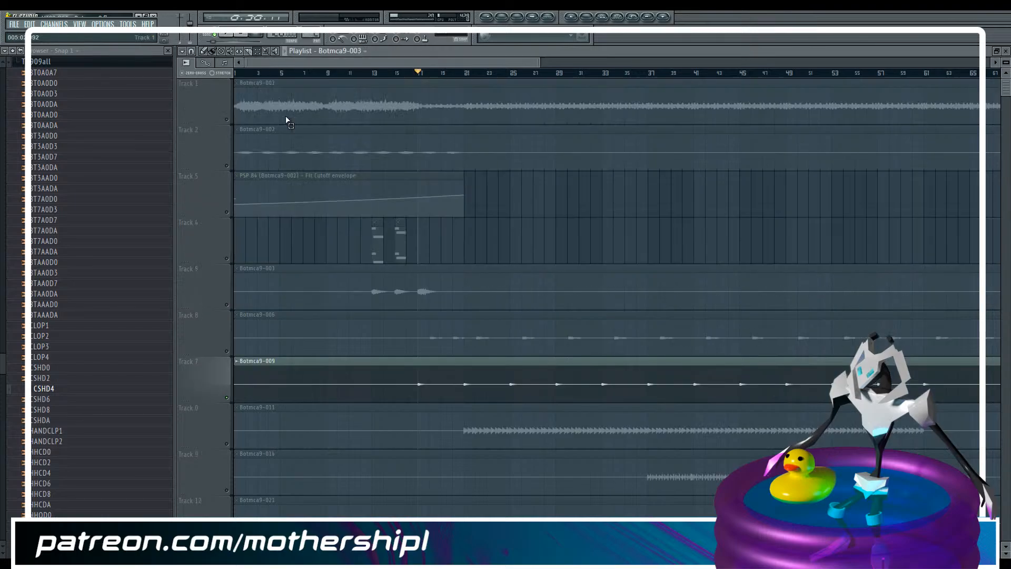
{"action": "key", "text": "F6"}
{"action": "left_click_drag", "start_coordinate": [311, 35], "coordinate": [312, 29]}
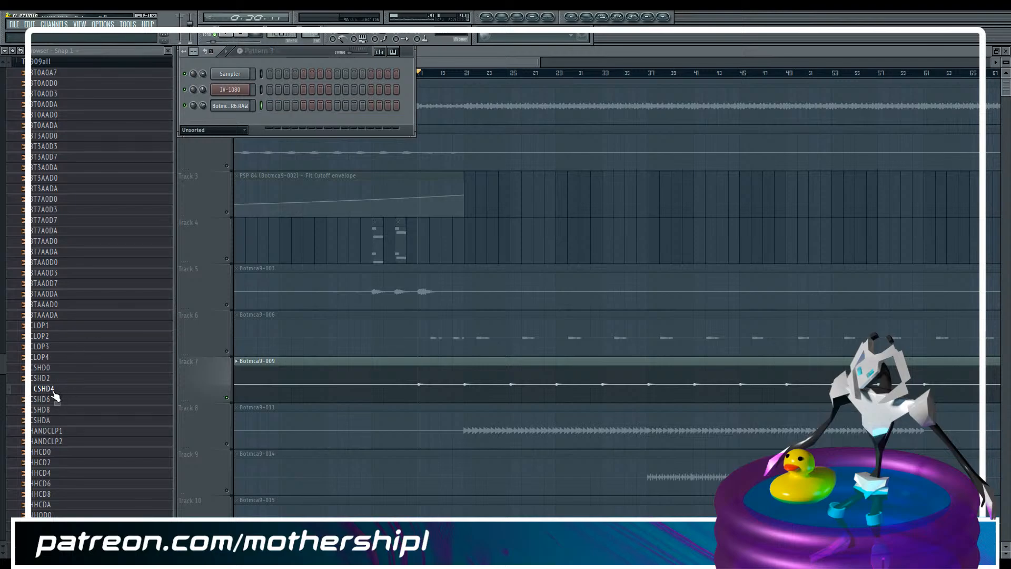
{"action": "left_click_drag", "start_coordinate": [54, 394], "coordinate": [172, 198]}
{"action": "left_click_drag", "start_coordinate": [226, 121], "coordinate": [229, 117]}
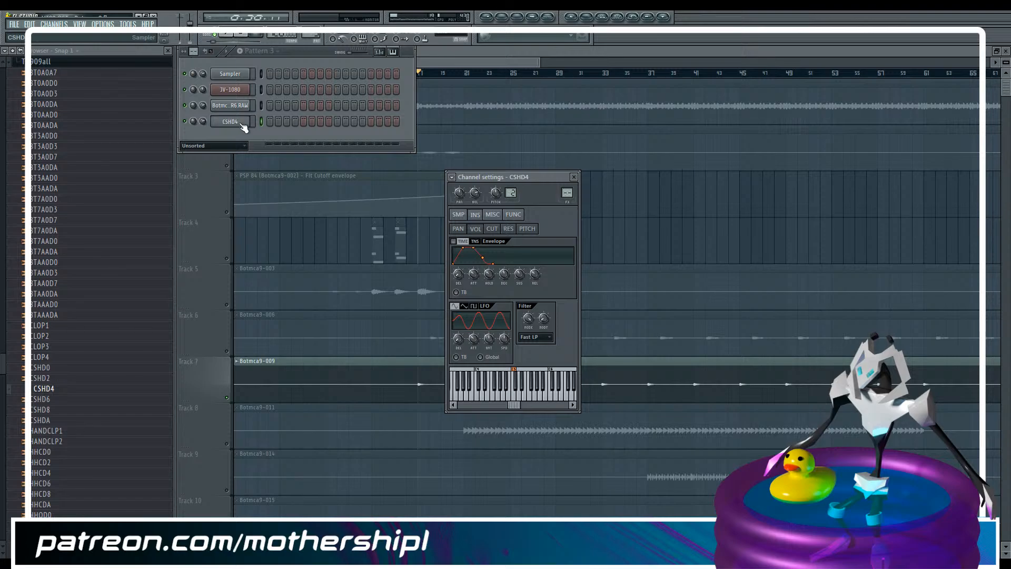
Place a one-bar C5 note at the start of the CSHD4 piano roll and raise its velocity
{"action": "right_click", "coordinate": [243, 126]}
{"action": "left_click", "coordinate": [295, 117]}
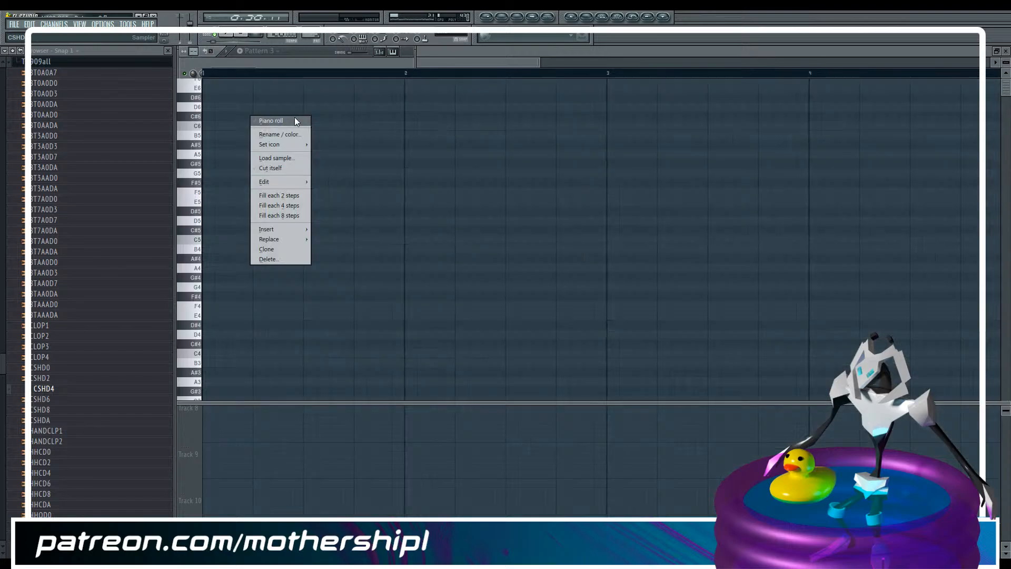
{"action": "left_click", "coordinate": [207, 239]}
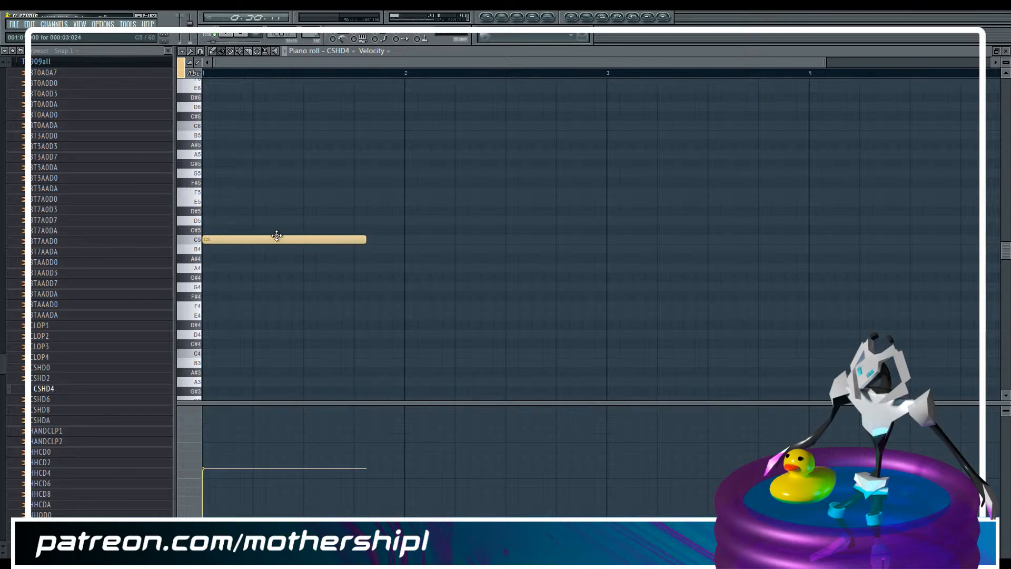
{"action": "left_click_drag", "start_coordinate": [365, 234], "coordinate": [405, 238]}
{"action": "left_click_drag", "start_coordinate": [215, 438], "coordinate": [216, 435]}
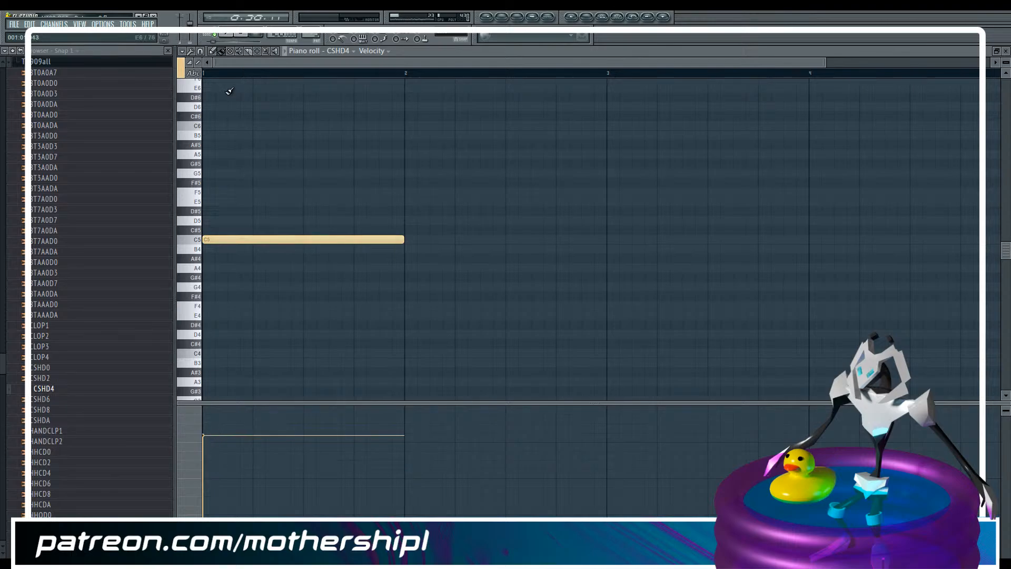
Change the note colour group to green and add four one-beat C5 notes across bar 2
{"action": "left_click", "coordinate": [181, 67]}
{"action": "left_click", "coordinate": [188, 87]}
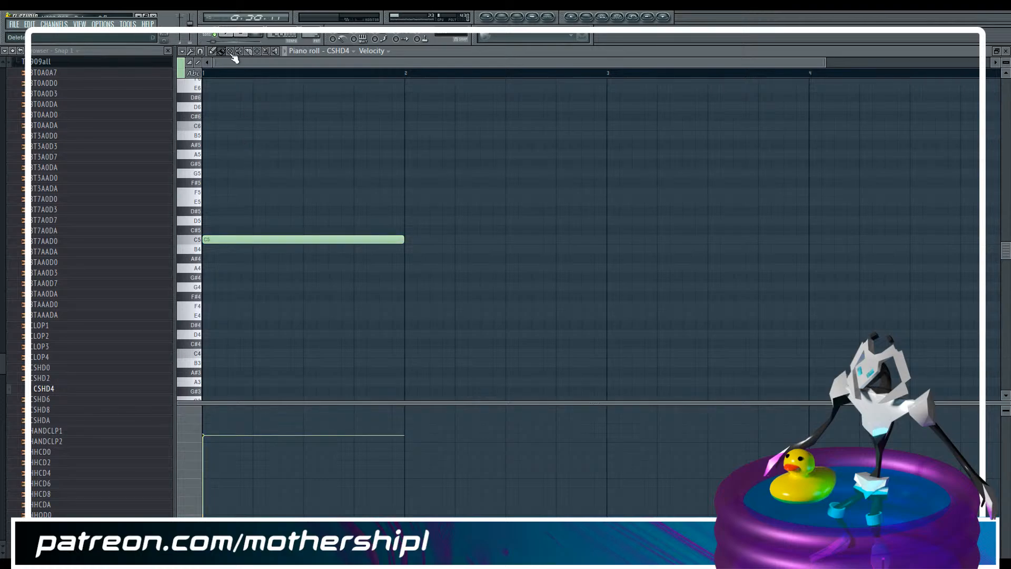
{"action": "left_click", "coordinate": [414, 239]}
{"action": "left_click_drag", "start_coordinate": [604, 240], "coordinate": [452, 242]}
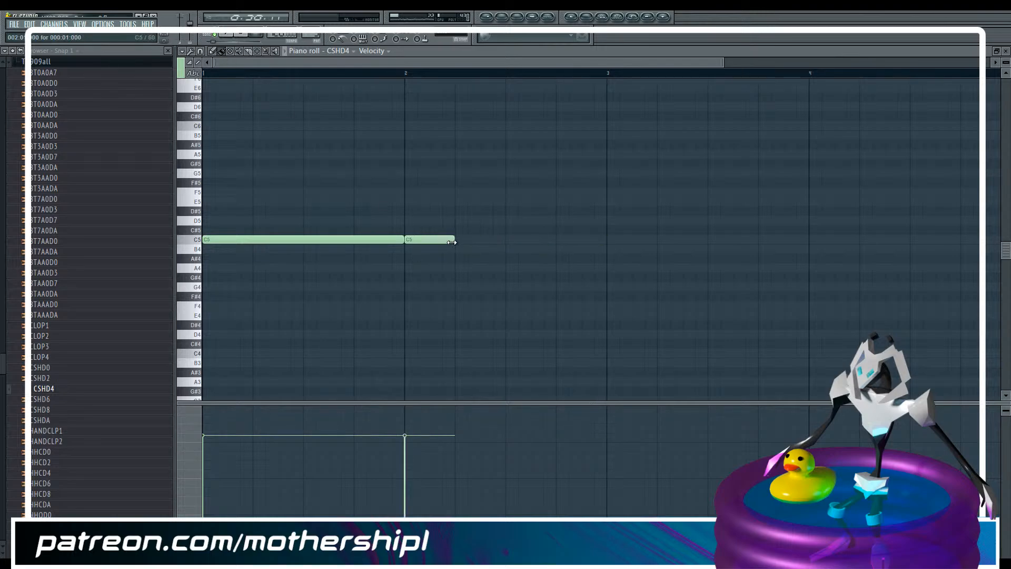
{"action": "left_click", "coordinate": [457, 239]}
{"action": "left_click", "coordinate": [508, 239]}
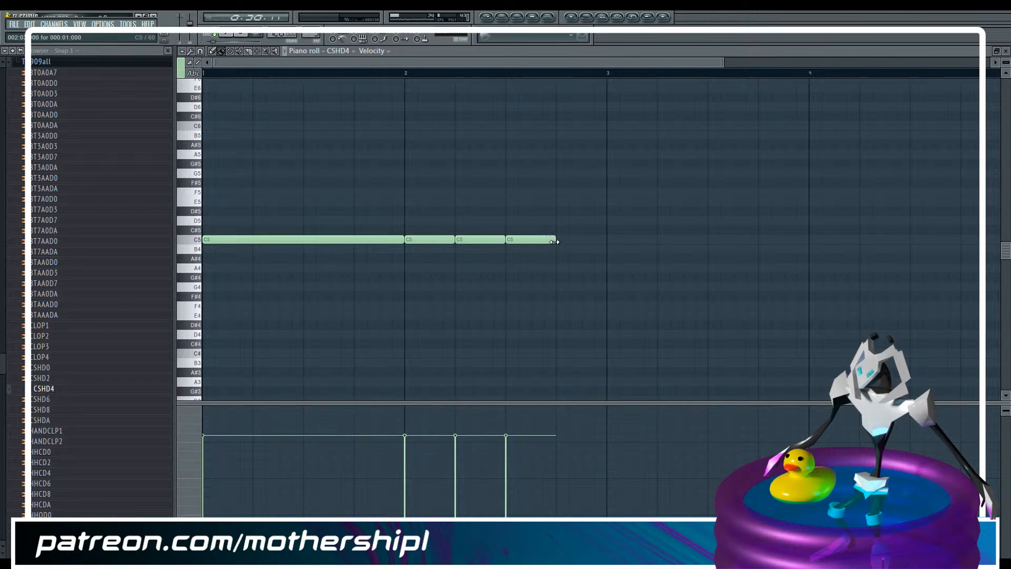
{"action": "left_click", "coordinate": [560, 241]}
Shape the velocities of the four bar 2 notes into a ramp rising from very soft to loud
{"action": "left_click", "coordinate": [402, 534]}
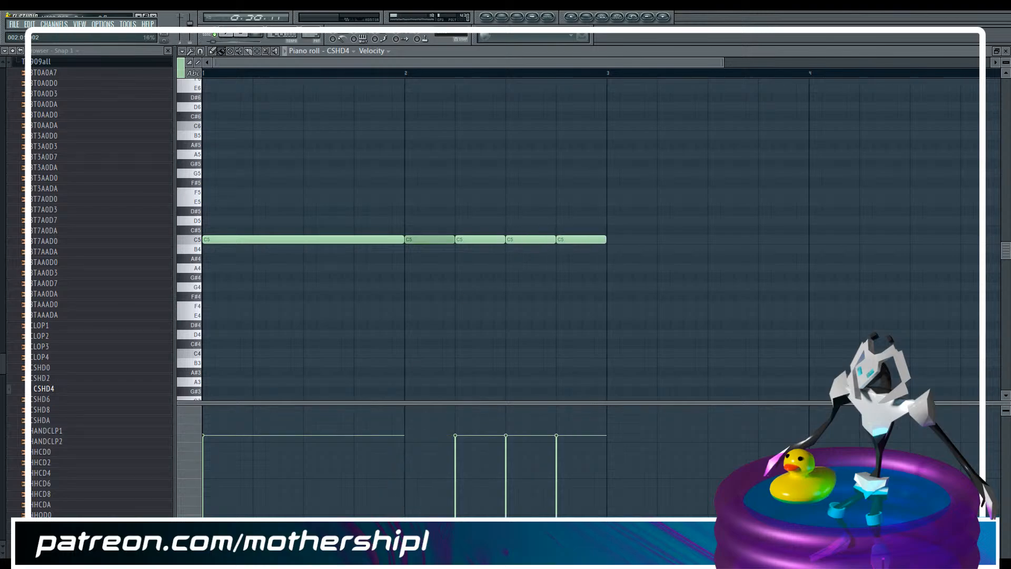
{"action": "left_click", "coordinate": [452, 497]}
{"action": "left_click", "coordinate": [506, 462]}
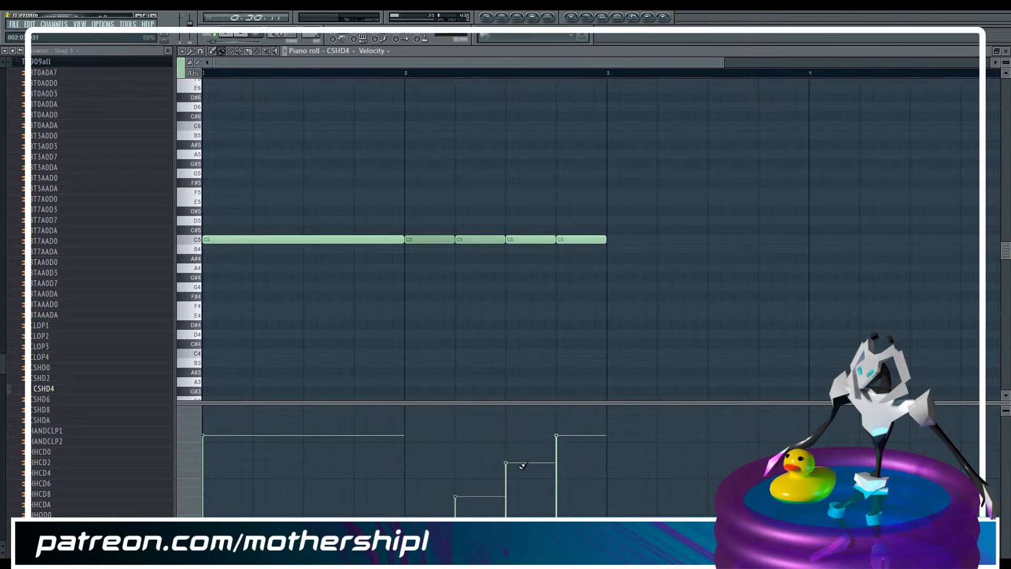
{"action": "left_click", "coordinate": [567, 451]}
{"action": "left_click", "coordinate": [520, 479]}
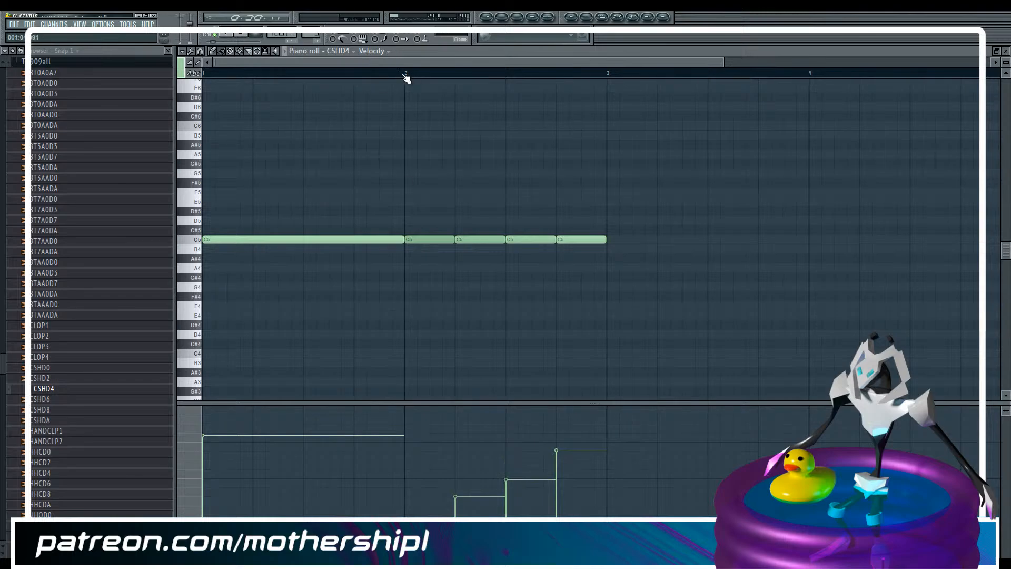
Switch playback to pattern mode and listen to the crash notes from bar 2
{"action": "left_click", "coordinate": [215, 35]}
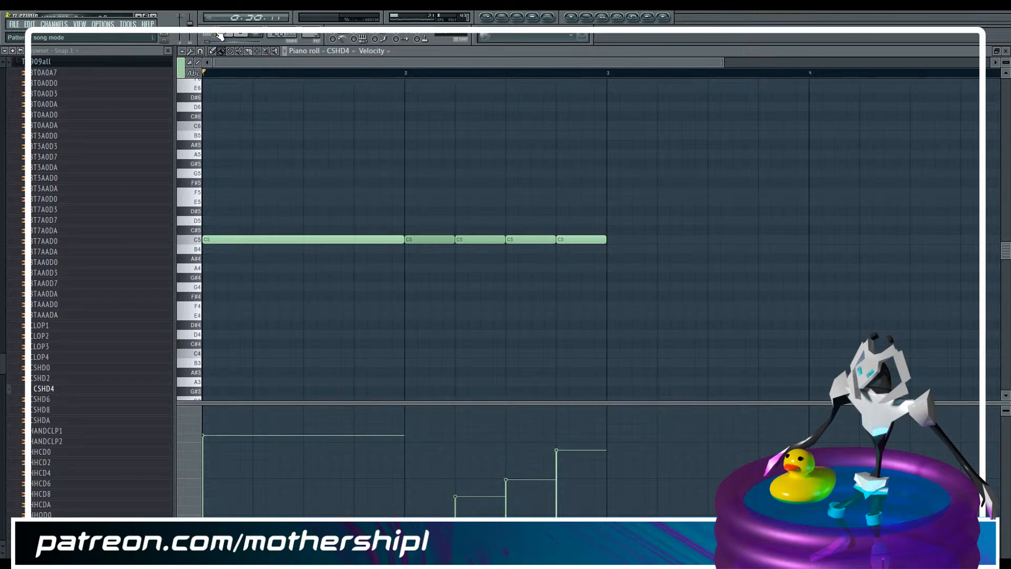
{"action": "left_click", "coordinate": [400, 74]}
{"action": "left_click_drag", "start_coordinate": [428, 63], "coordinate": [491, 58]}
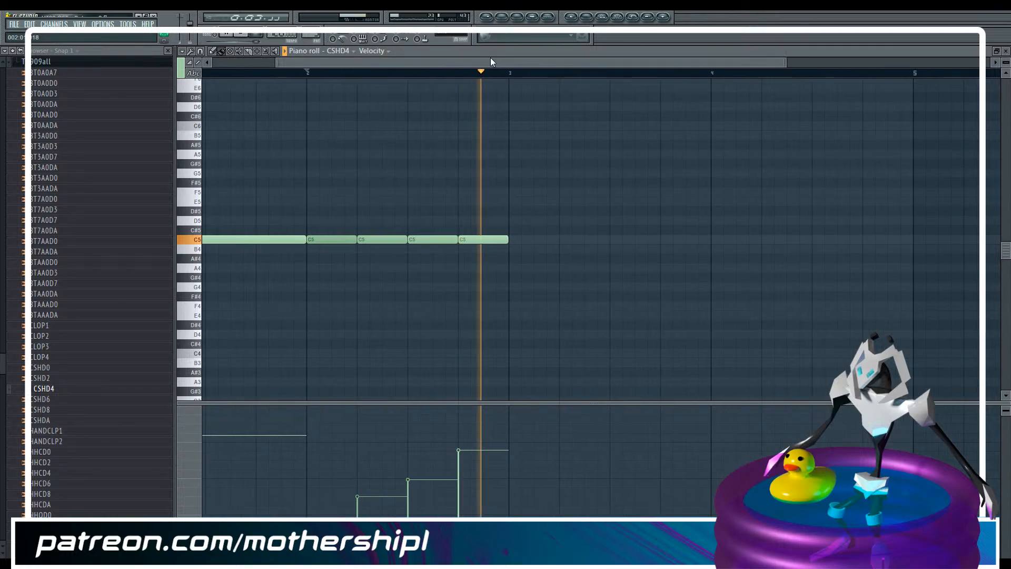
{"action": "key", "text": "space"}
Show the notes' filter cutoff values and lower them all to the centre line
{"action": "left_click", "coordinate": [372, 50]}
{"action": "left_click", "coordinate": [398, 97]}
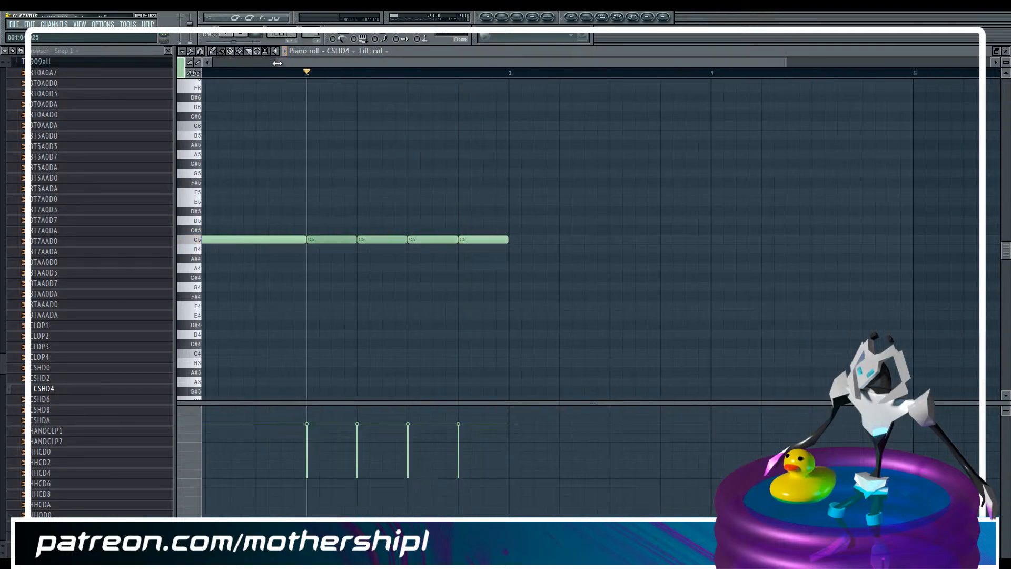
{"action": "left_click_drag", "start_coordinate": [277, 63], "coordinate": [211, 62]}
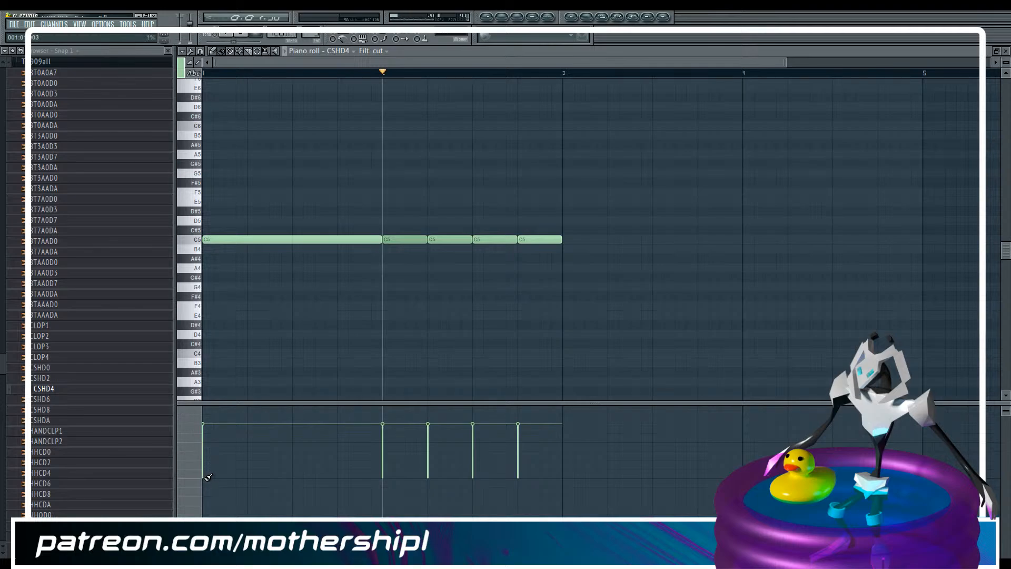
{"action": "left_click_drag", "start_coordinate": [209, 477], "coordinate": [592, 475]}
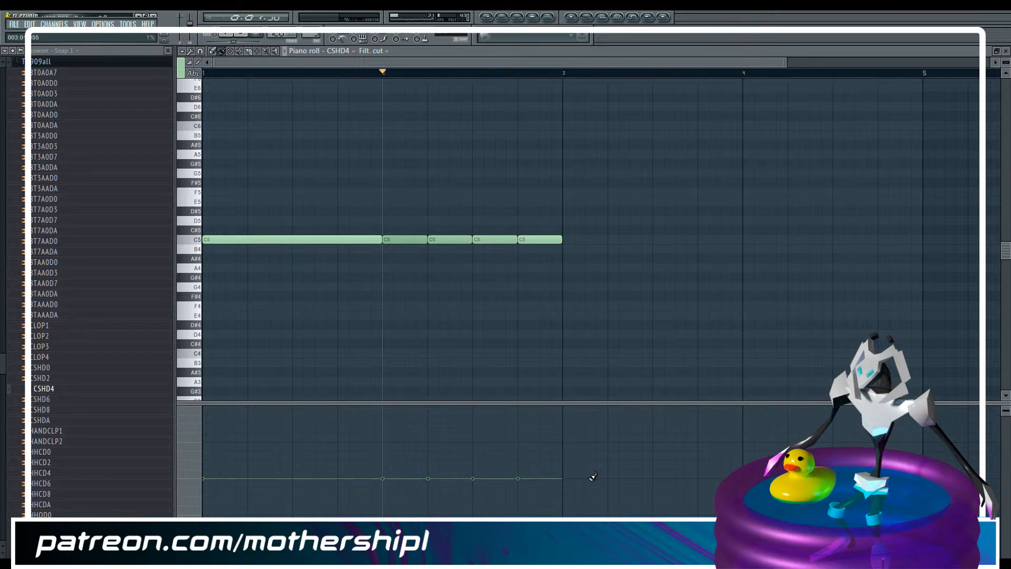
Set the filter cutoffs of the first three bar 2 notes below the centre line, rising note by note
{"action": "left_click", "coordinate": [389, 495]}
{"action": "left_click", "coordinate": [433, 488]}
{"action": "left_click", "coordinate": [475, 482]}
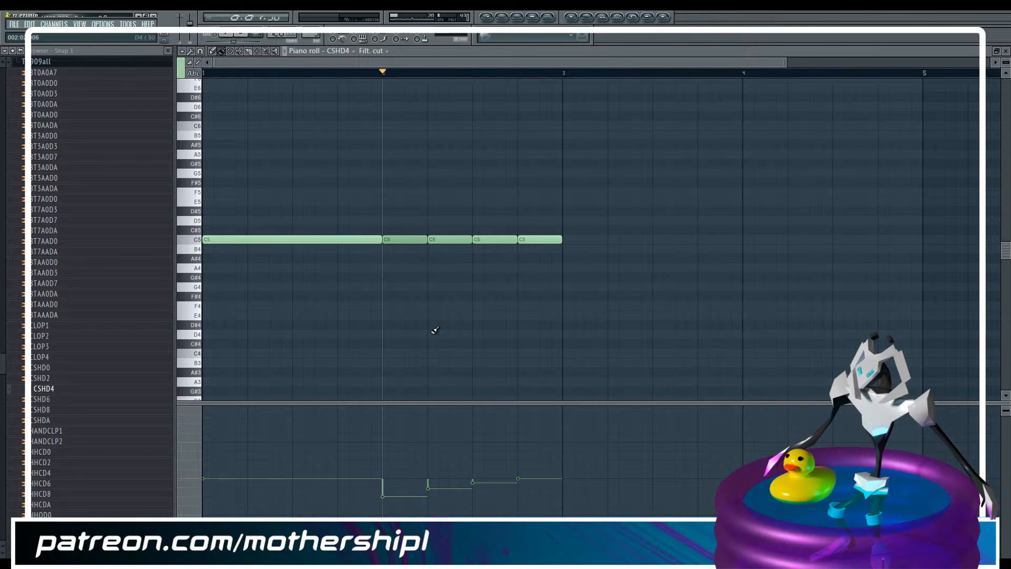
Audition the bar 2 notes and raise the filter cutoffs of the first two closer to the centre line
{"action": "key", "text": "space"}
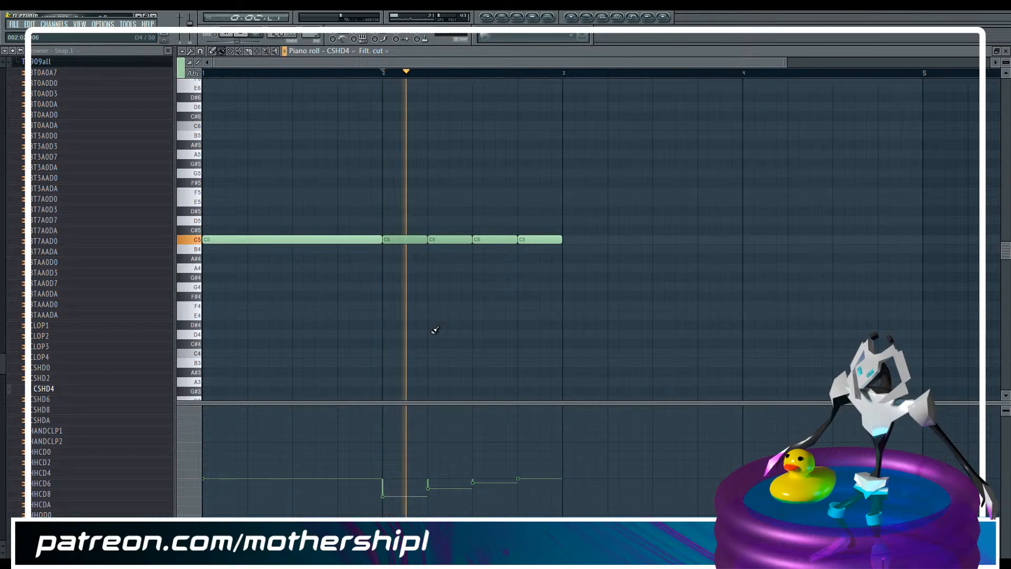
{"action": "key", "text": "space"}
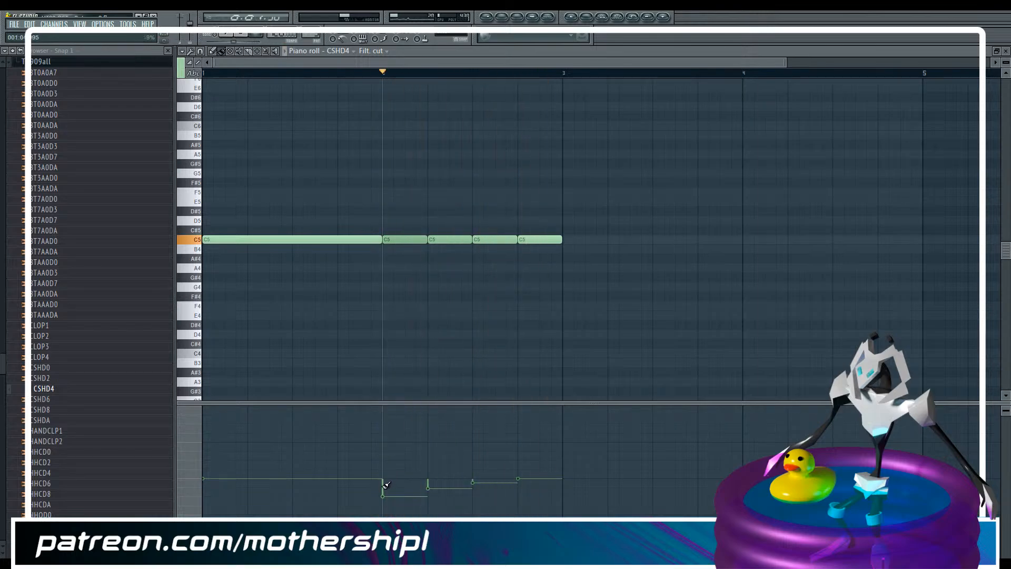
{"action": "left_click", "coordinate": [395, 488]}
{"action": "left_click", "coordinate": [439, 480]}
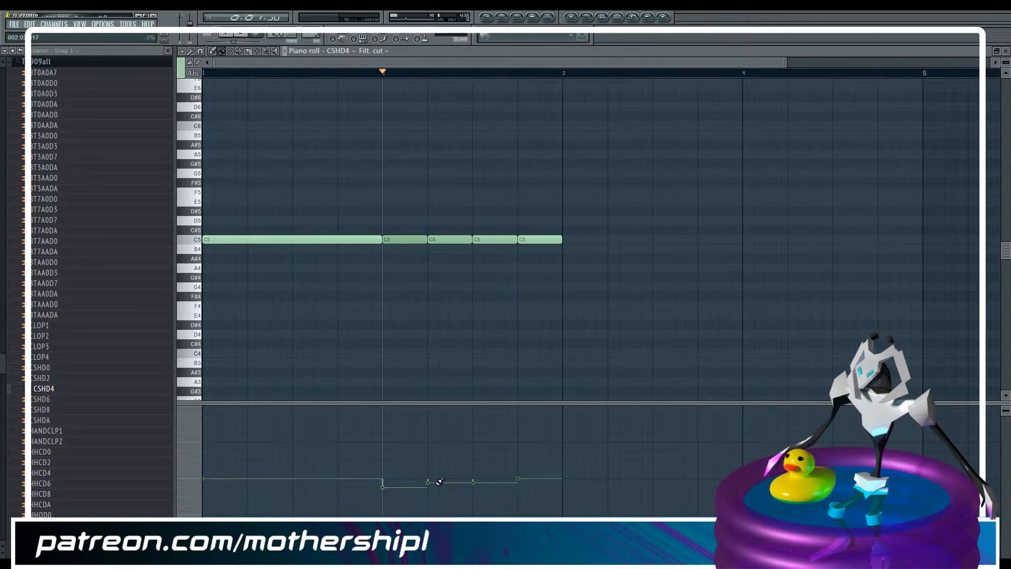
Lower the filter cutoff of the last bar 2 note and nudge the other three down, keeping the rise, and audition the notes
{"action": "key", "text": "space"}
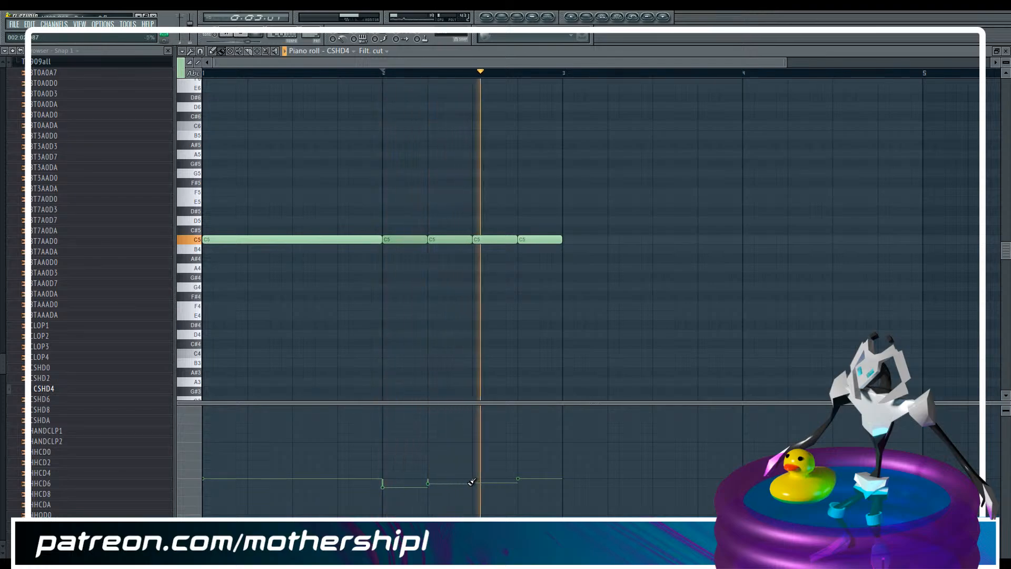
{"action": "key", "text": "space"}
{"action": "left_click_drag", "start_coordinate": [527, 477], "coordinate": [530, 479]}
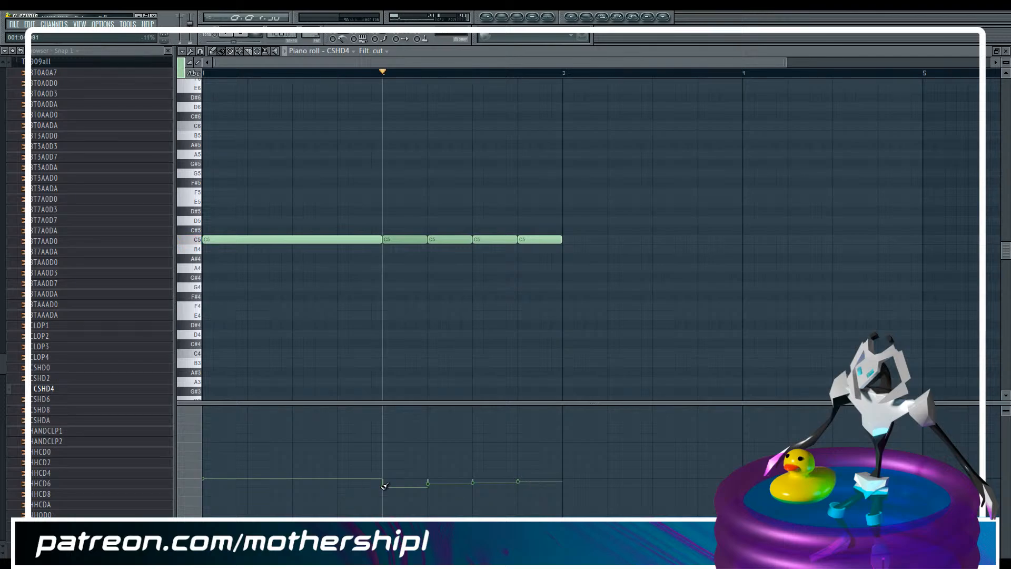
{"action": "left_click_drag", "start_coordinate": [386, 488], "coordinate": [518, 481]}
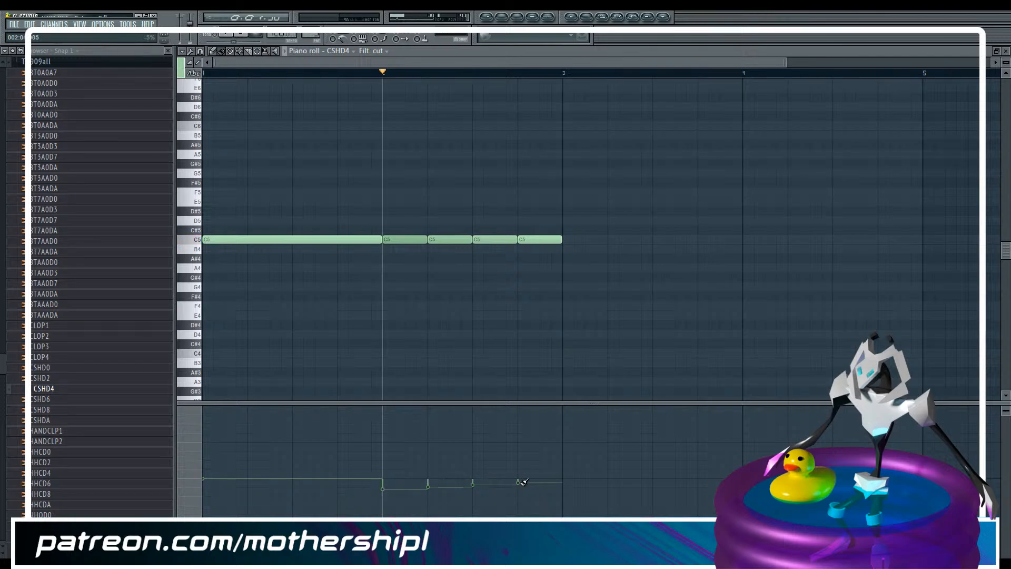
{"action": "key", "text": "space"}
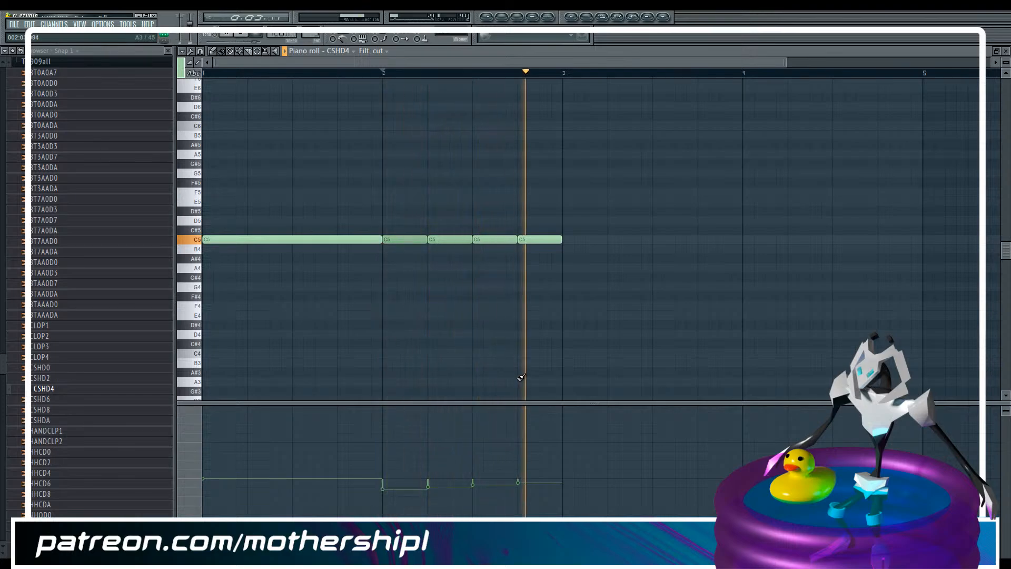
{"action": "key", "text": "space"}
Show the notes' velocities, raise those of the first three bar 2 notes in ascending steps, and listen to the result
{"action": "left_click", "coordinate": [386, 51]}
{"action": "left_click", "coordinate": [402, 82]}
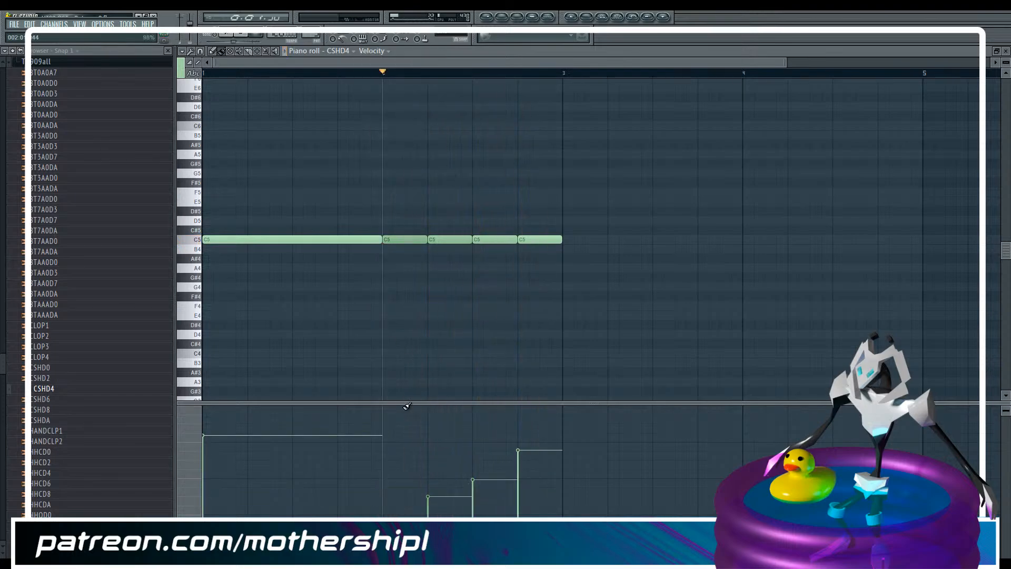
{"action": "left_click", "coordinate": [394, 505]}
{"action": "left_click", "coordinate": [478, 469]}
{"action": "left_click", "coordinate": [441, 487]}
{"action": "key", "text": "space"}
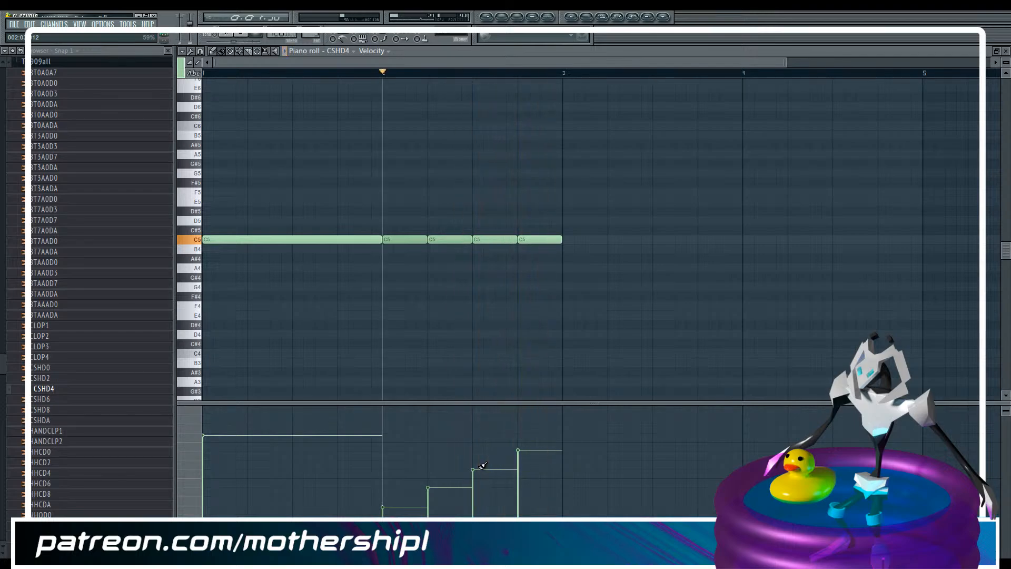
{"action": "left_click", "coordinate": [244, 35]}
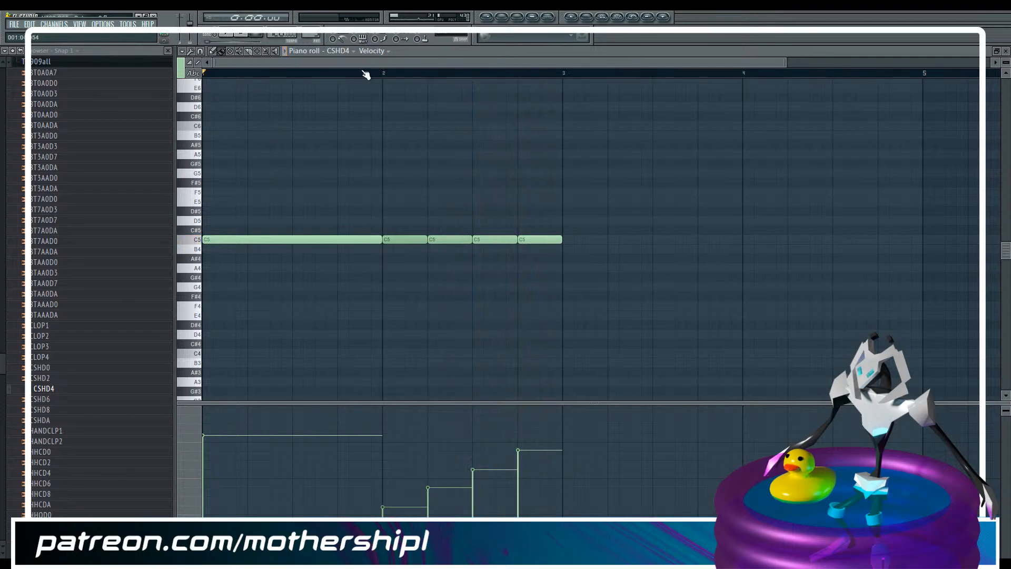
{"action": "key", "text": "space"}
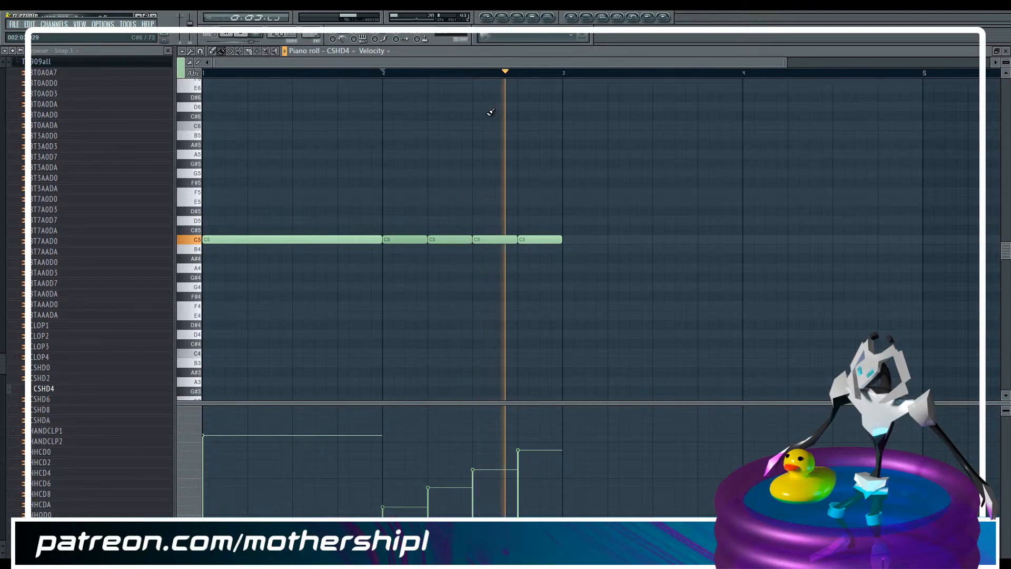
{"action": "key", "text": "space"}
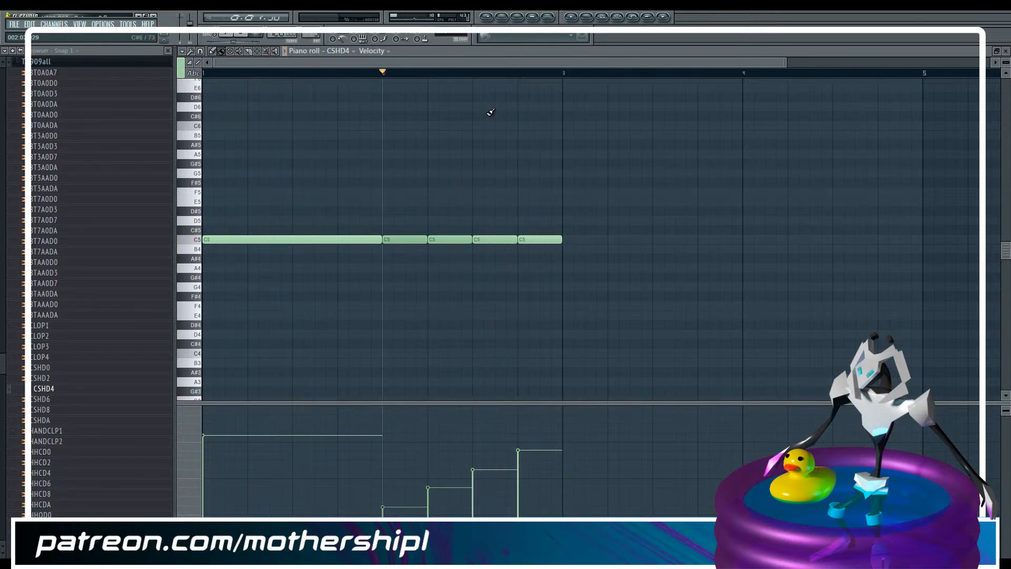
Check the CSHD4 channel's settings and mixer output, and cue the playlist at bar 17
{"action": "key", "text": "F6"}
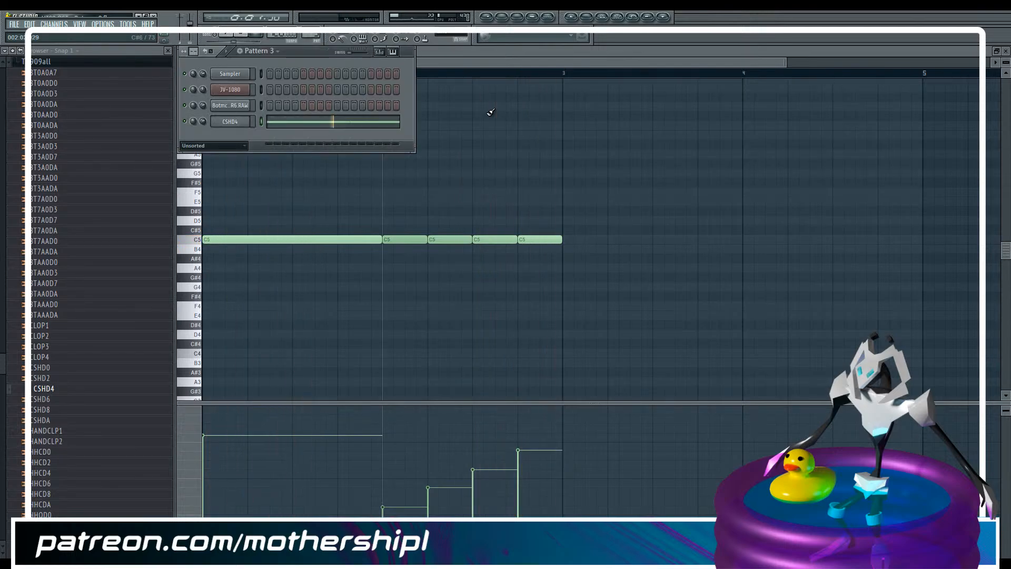
{"action": "left_click", "coordinate": [230, 125]}
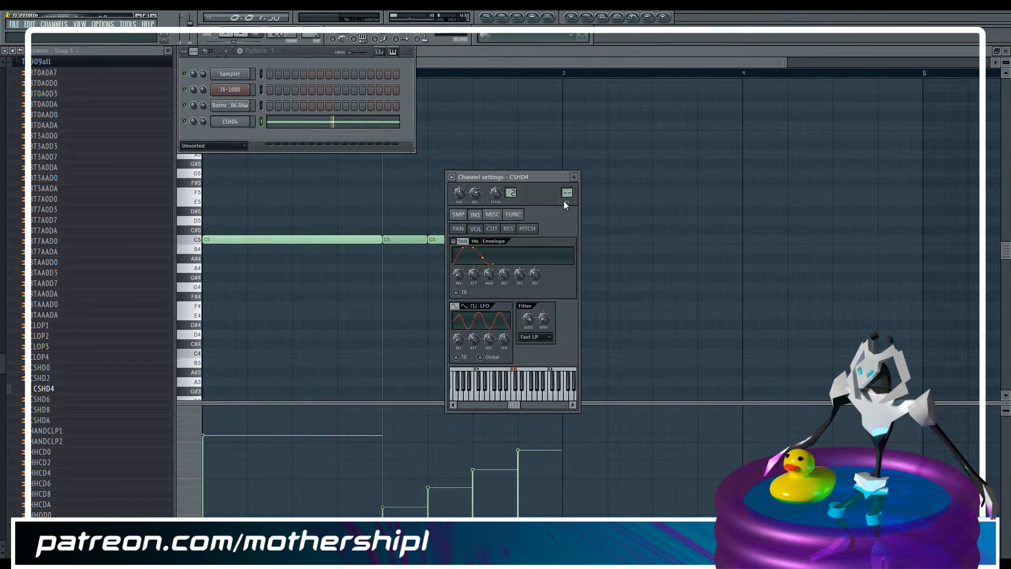
{"action": "double_click", "coordinate": [567, 195]}
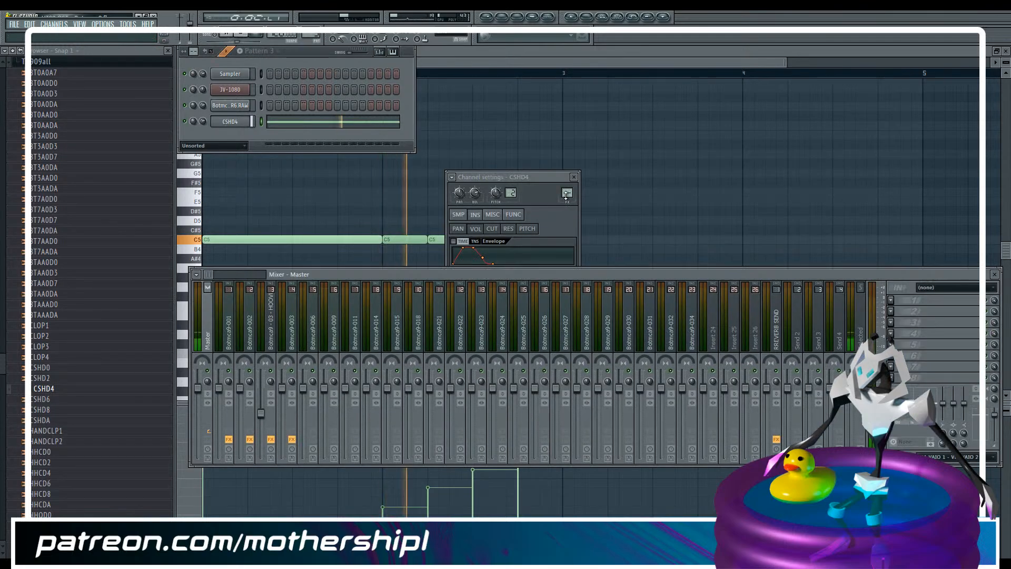
{"action": "key", "text": "F5"}
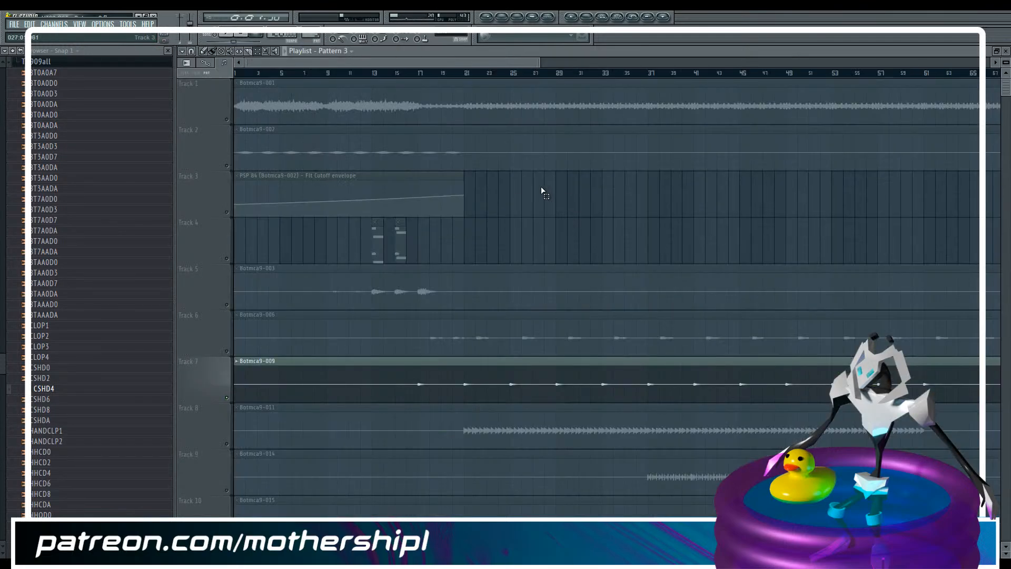
{"action": "left_click", "coordinate": [417, 74]}
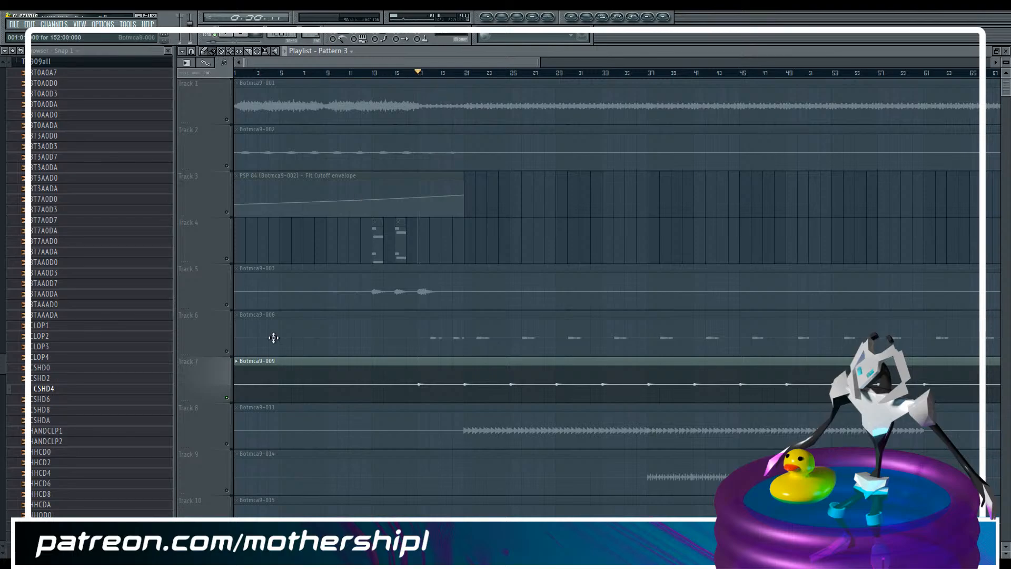
Route the CSHD4 channel to the Botmca9-009 mixer track and play the pattern to check the signal
{"action": "key", "text": "F9"}
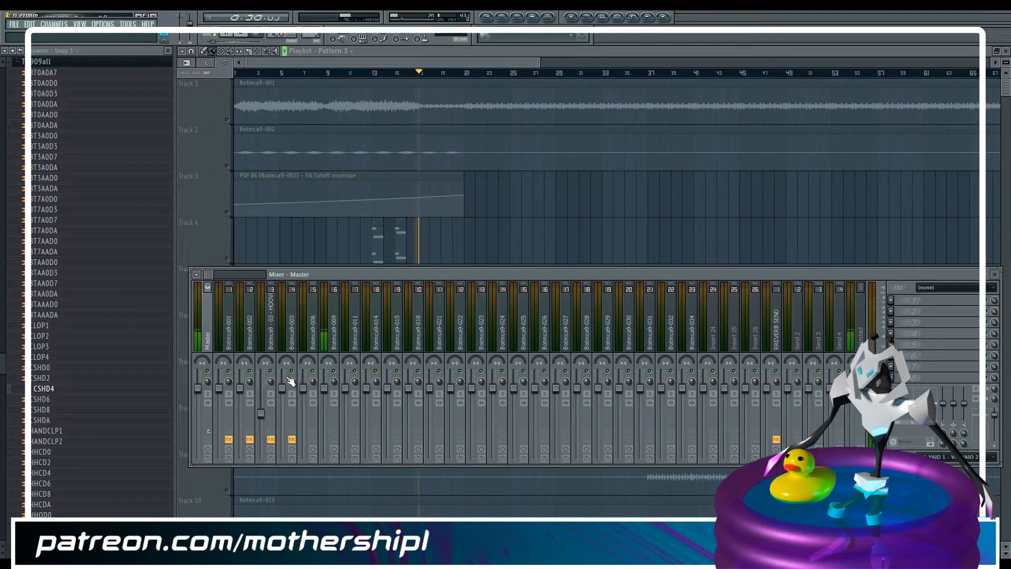
{"action": "left_click", "coordinate": [340, 333]}
{"action": "key", "text": "F6"}
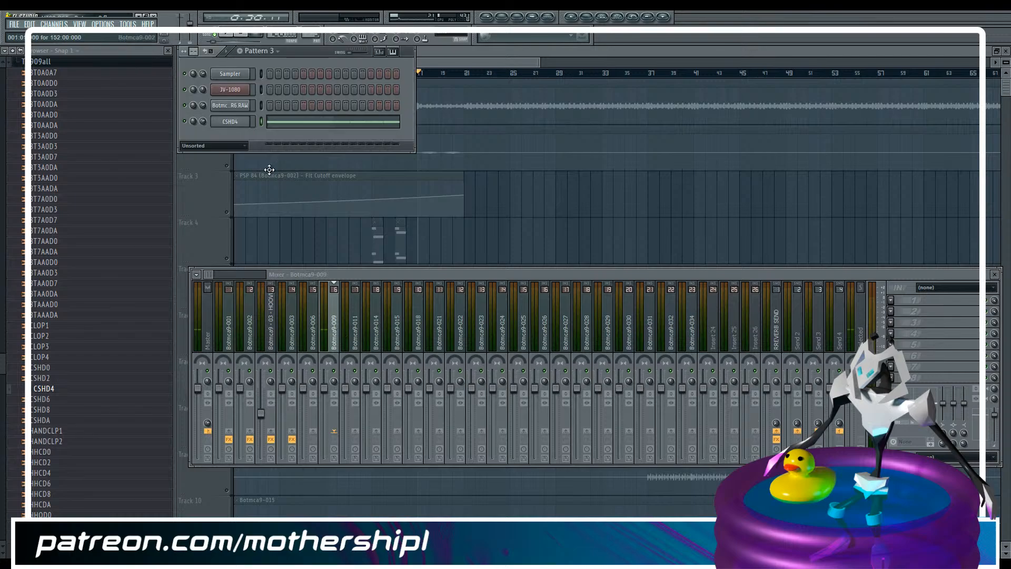
{"action": "left_click", "coordinate": [333, 328]}
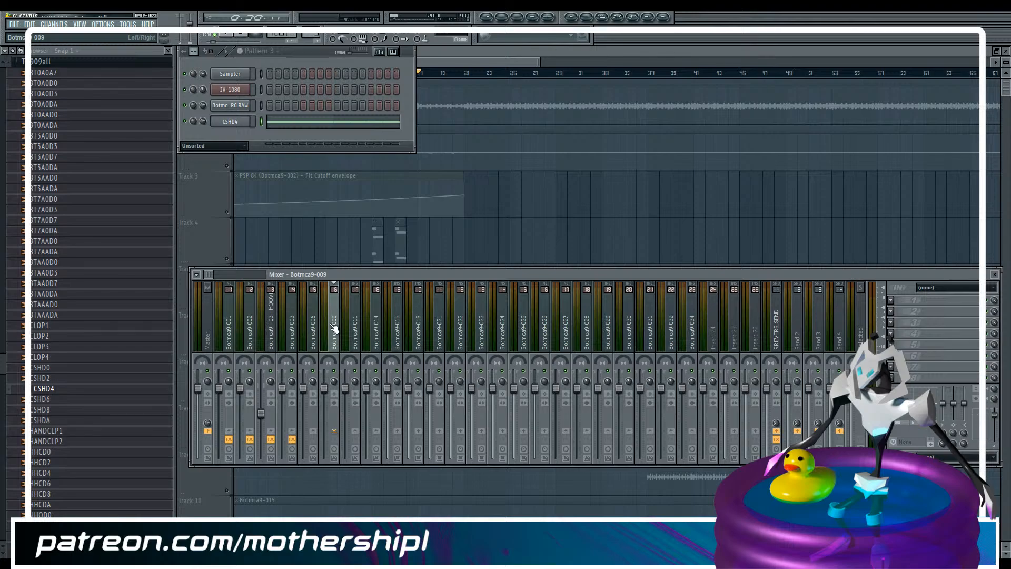
{"action": "key", "text": "space"}
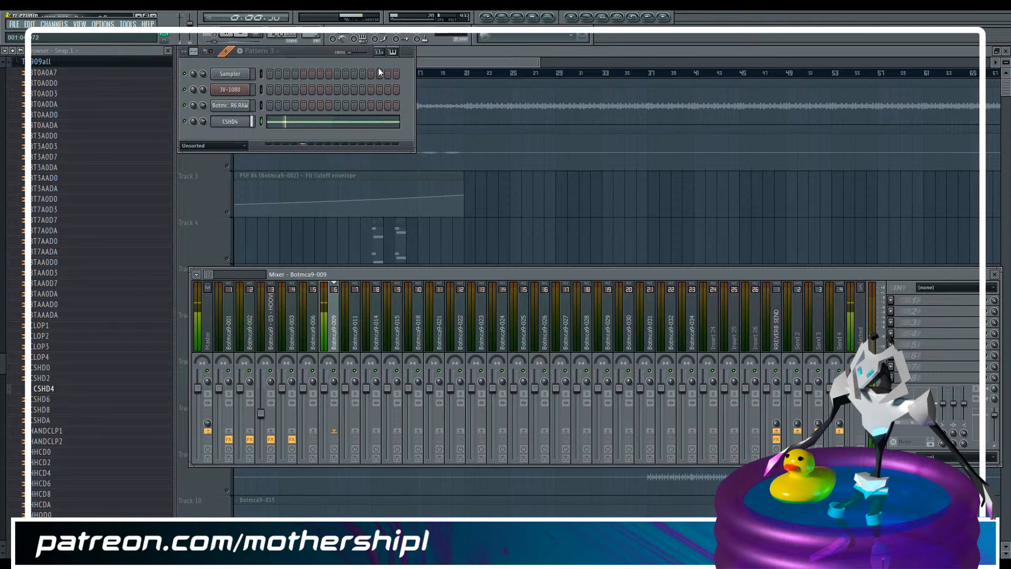
{"action": "key", "text": "space"}
Mute the Botmca9-009 track in the playlist and turn all the other tracks back on
{"action": "left_click", "coordinate": [476, 59]}
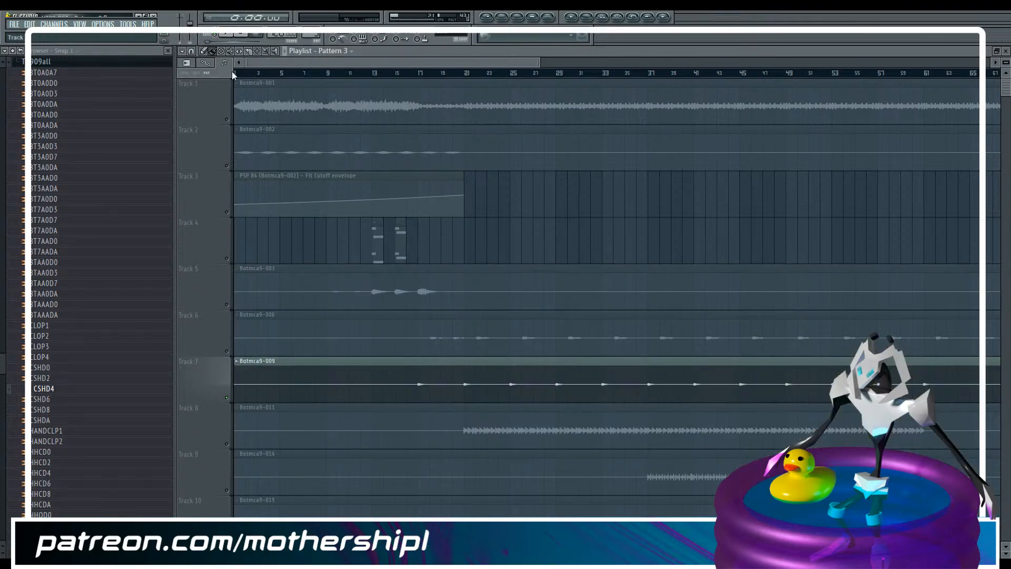
{"action": "left_click", "coordinate": [233, 52]}
{"action": "left_click", "coordinate": [227, 398]}
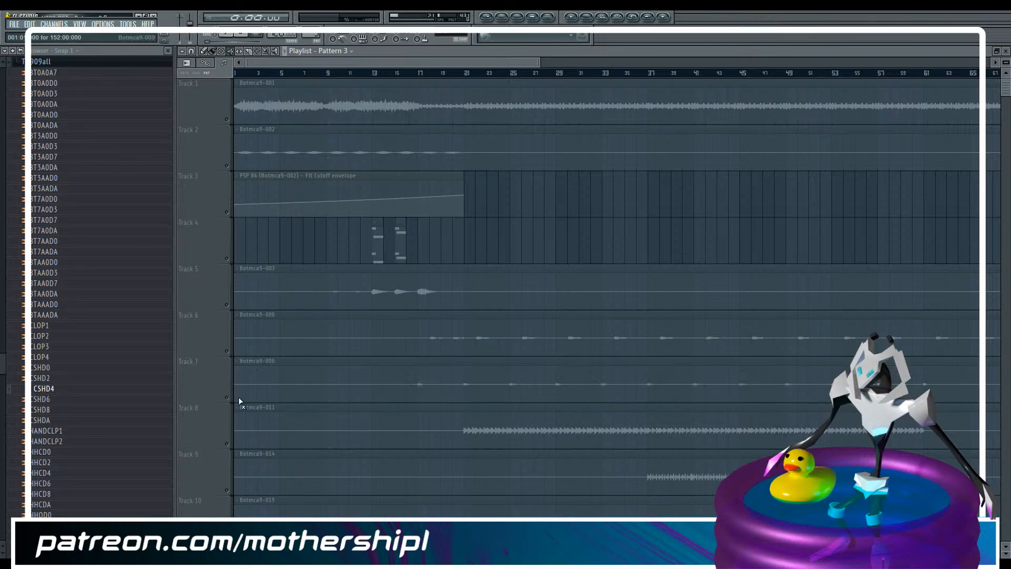
{"action": "left_click", "coordinate": [227, 398]}
{"action": "right_click", "coordinate": [227, 398]}
{"action": "left_click", "coordinate": [431, 383]}
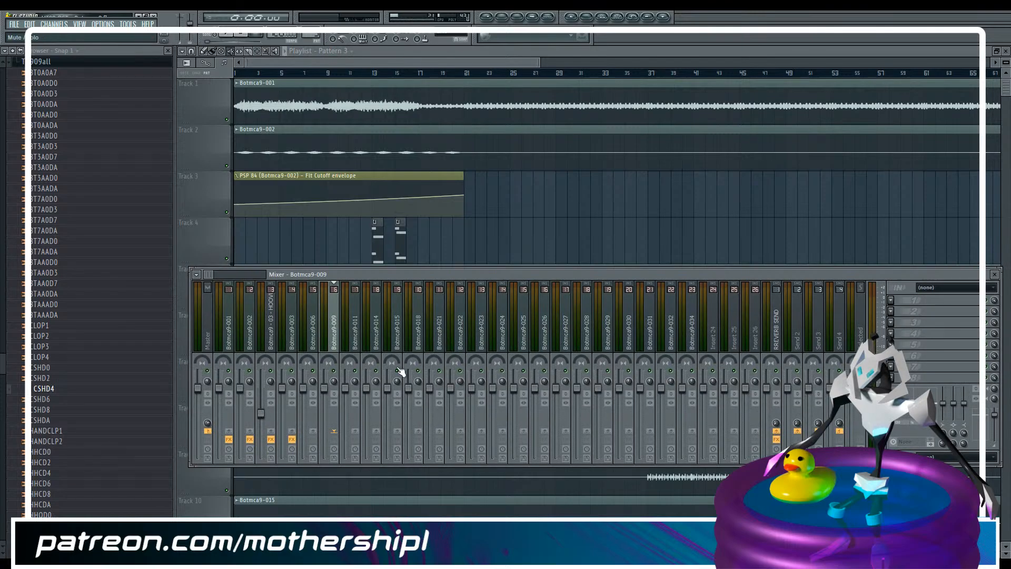
Lower the Botmca9-009 mixer fader while the crash plays
{"action": "key", "text": "F9"}
{"action": "left_click_drag", "start_coordinate": [324, 388], "coordinate": [324, 413]}
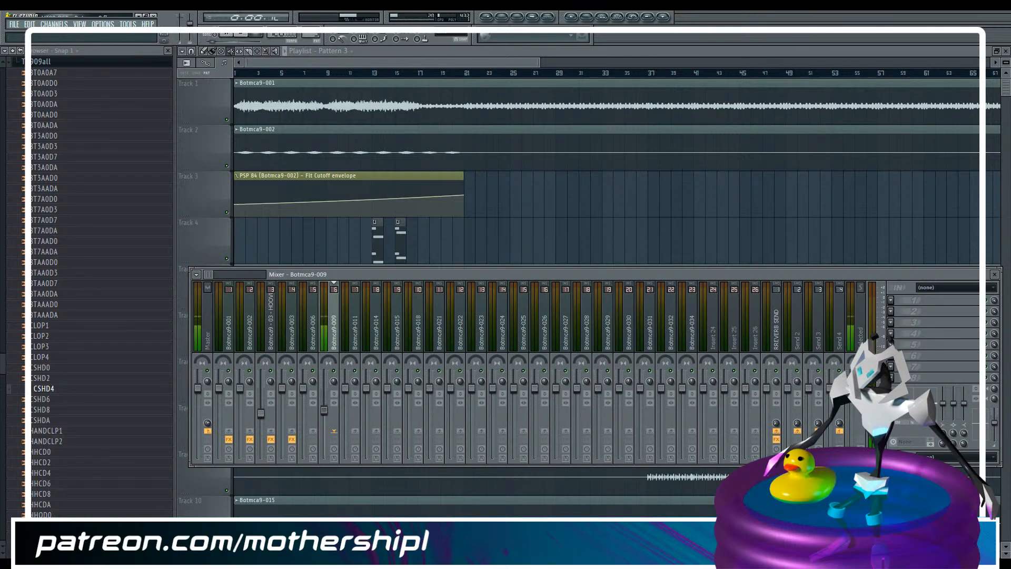
{"action": "key", "text": "F9"}
Move the Botmca9-011 clip and every clip below it down one track, leaving Track 8 empty
{"action": "left_click_drag", "start_coordinate": [422, 63], "coordinate": [172, 64]}
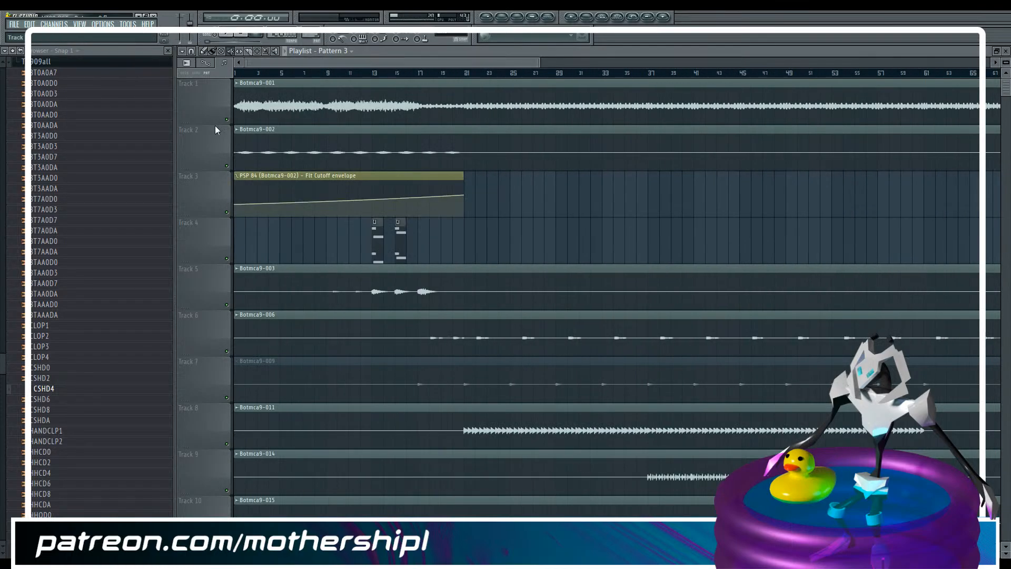
{"action": "scroll", "coordinate": [259, 138], "scroll_direction": "down", "scroll_amount": 2}
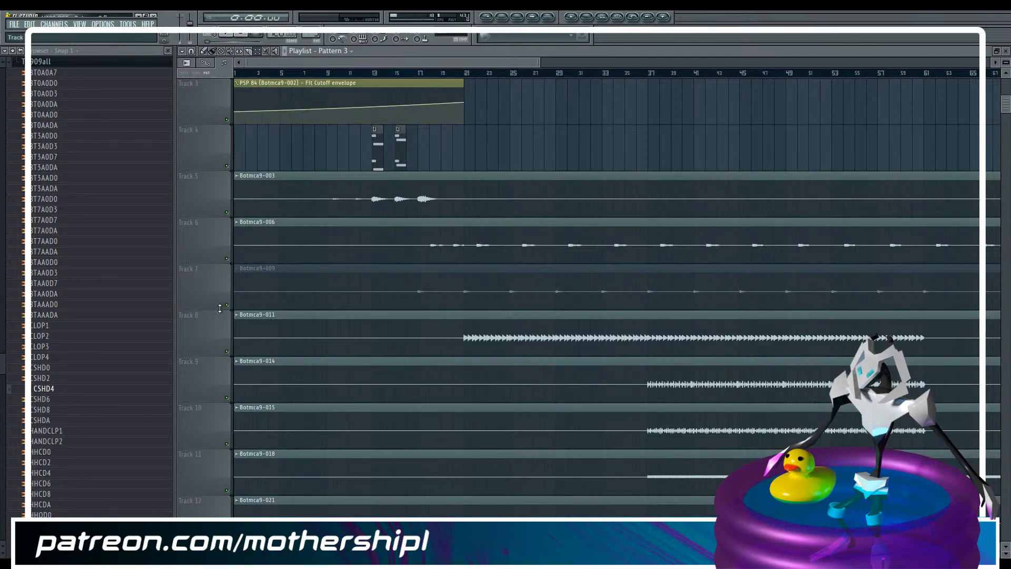
{"action": "scroll", "coordinate": [246, 201], "scroll_direction": "up", "scroll_amount": 2}
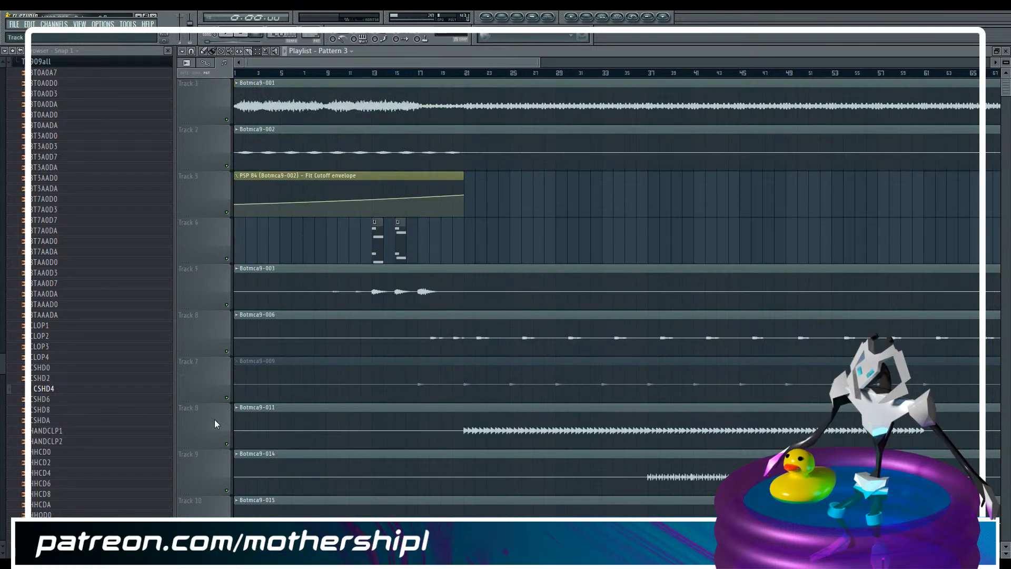
{"action": "scroll", "coordinate": [227, 420], "scroll_direction": "down", "scroll_amount": 19}
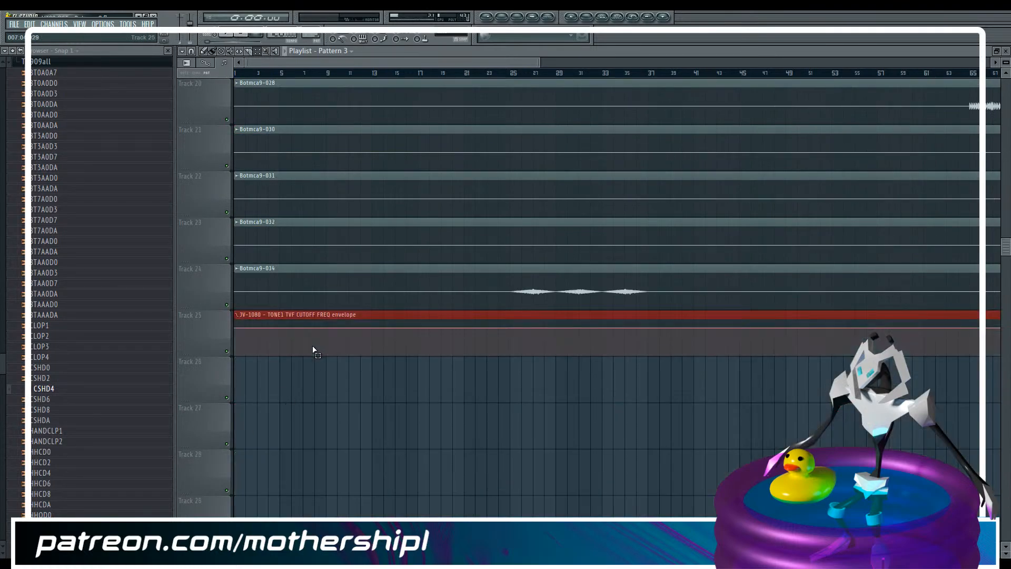
{"action": "scroll", "coordinate": [314, 350], "scroll_direction": "up", "scroll_amount": 13}
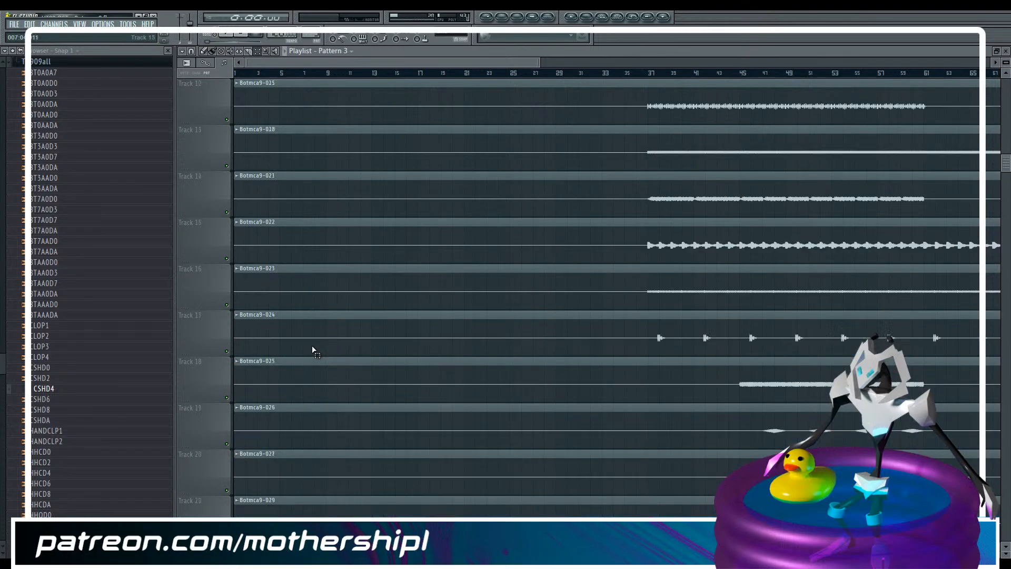
{"action": "left_click_drag", "start_coordinate": [363, 199], "coordinate": [420, 517]}
{"action": "scroll", "coordinate": [487, 313], "scroll_direction": "up", "scroll_amount": 16}
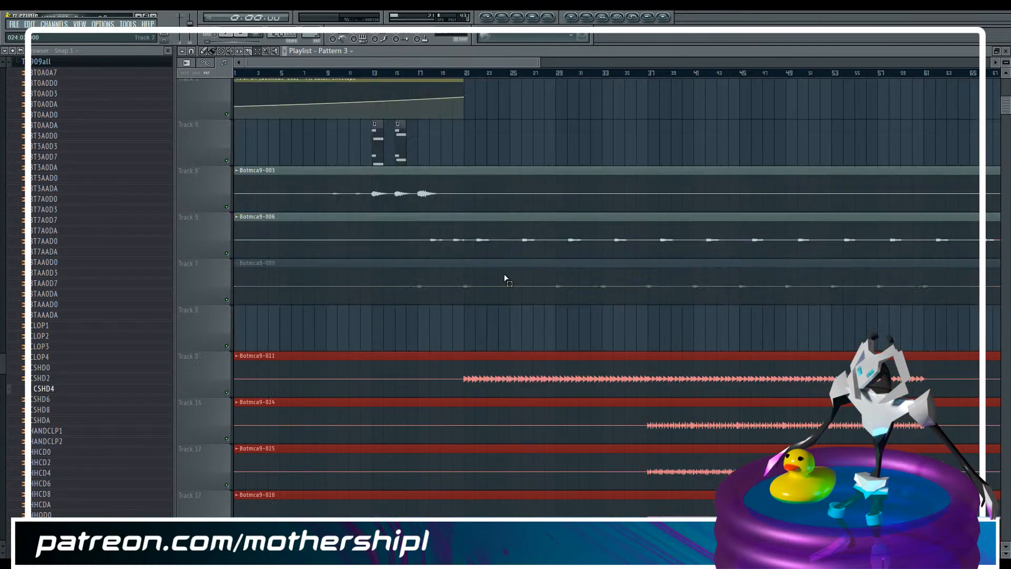
Place a Pattern 3 clip at bar 17 on Track 8
{"action": "left_click_drag", "start_coordinate": [456, 61], "coordinate": [522, 69]}
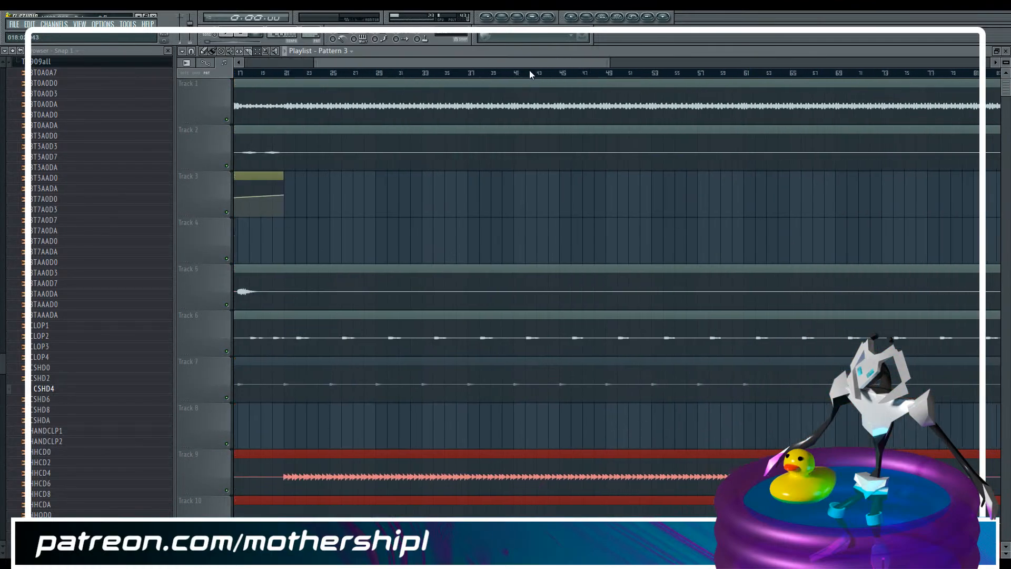
{"action": "left_click_drag", "start_coordinate": [585, 75], "coordinate": [352, 74]}
{"action": "left_click", "coordinate": [214, 53]}
{"action": "left_click", "coordinate": [264, 421]}
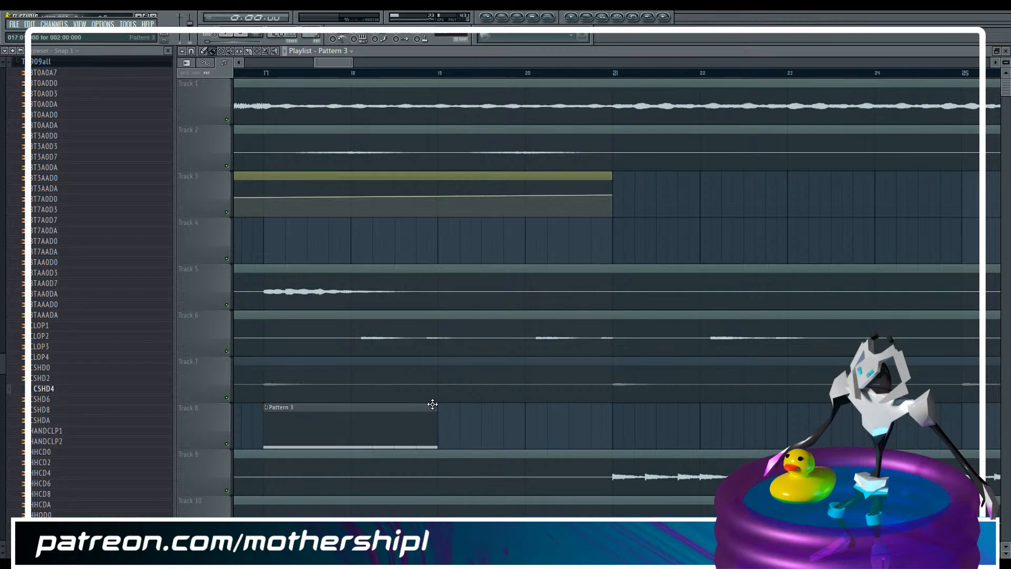
Slice the Pattern 3 clip at bar 18 and play its second half
{"action": "left_click", "coordinate": [265, 74]}
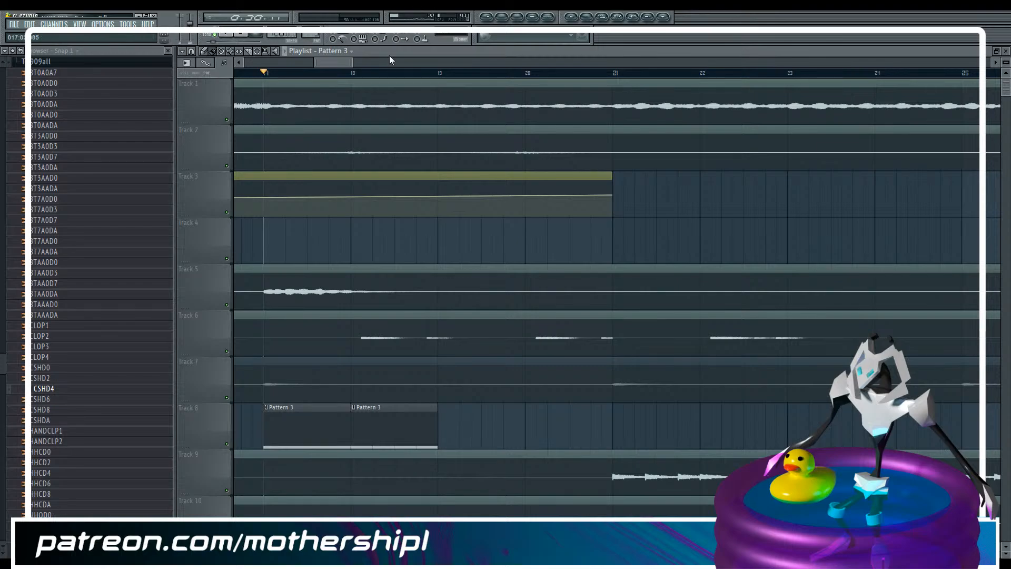
{"action": "left_click", "coordinate": [354, 74]}
{"action": "key", "text": "space"}
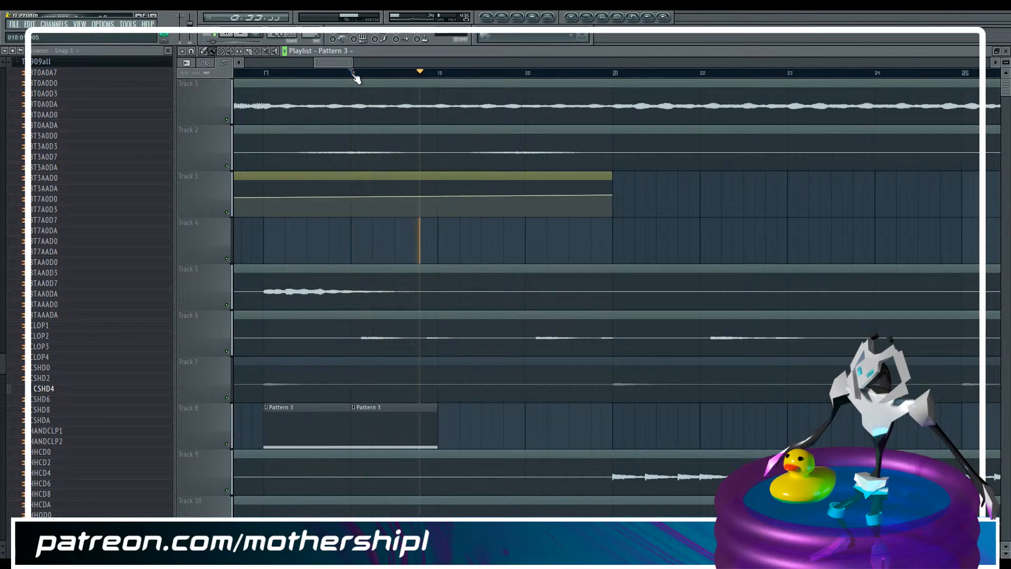
{"action": "key", "text": "space"}
Move the second half of the sliced Pattern 3 clip from bar 18 farther along Track 8
{"action": "left_click_drag", "start_coordinate": [353, 62], "coordinate": [877, 62]}
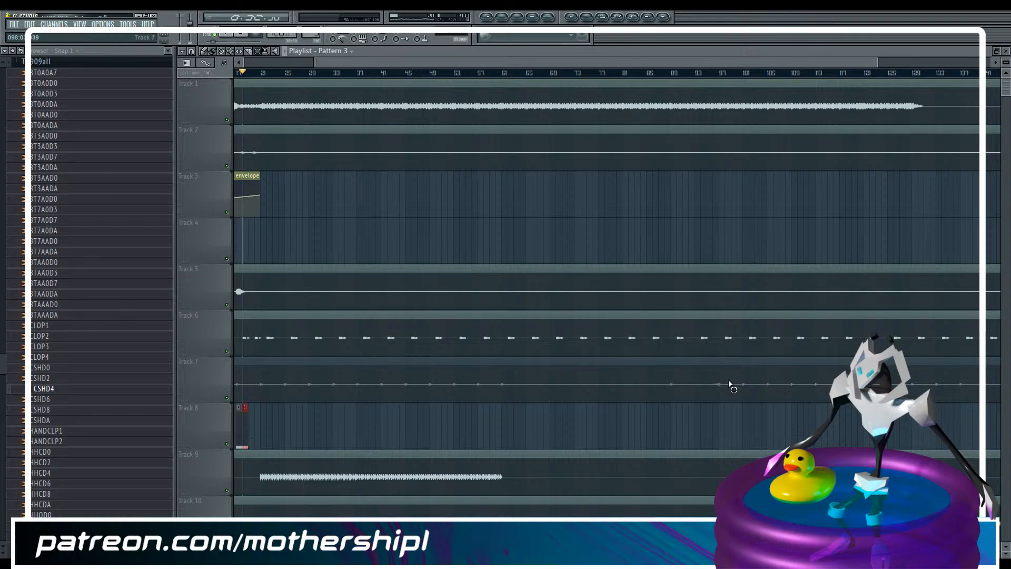
{"action": "left_click_drag", "start_coordinate": [876, 63], "coordinate": [615, 62]}
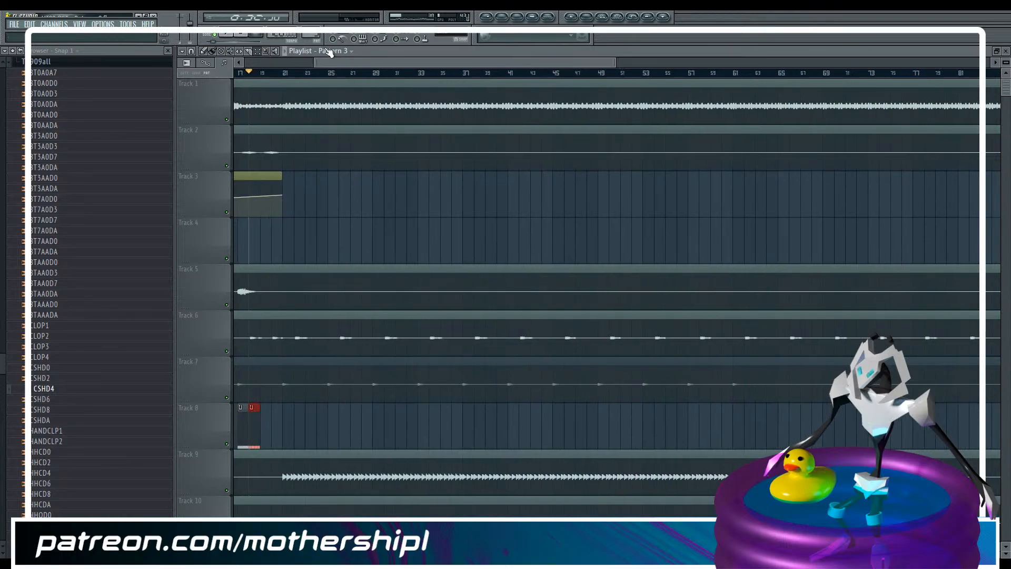
{"action": "left_click_drag", "start_coordinate": [249, 411], "coordinate": [481, 401]}
{"action": "left_click_drag", "start_coordinate": [691, 62], "coordinate": [367, 76]}
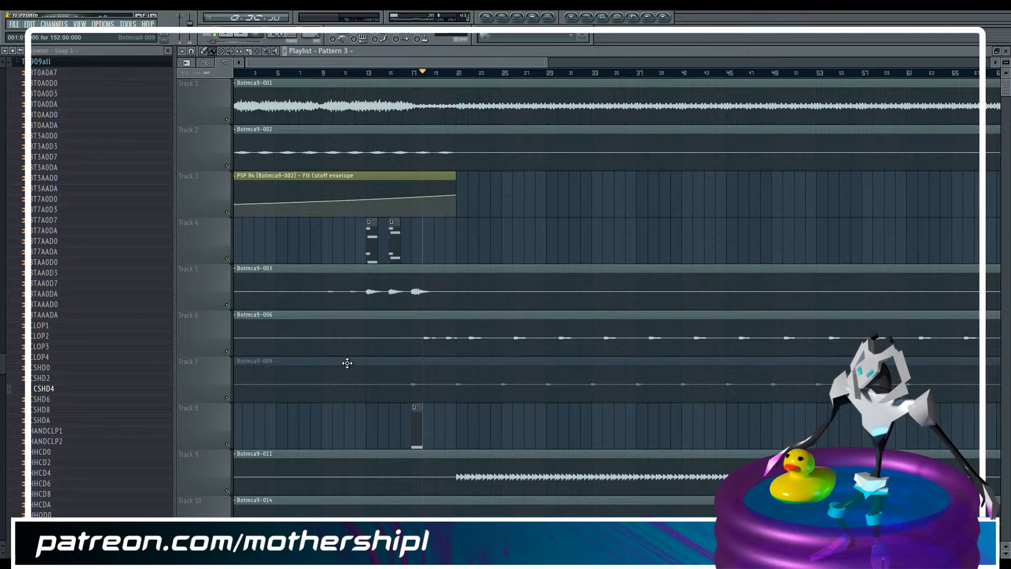
Place Pattern 3 clips at bars 21, 25 and 29 on Track 8
{"action": "left_click", "coordinate": [463, 409]}
{"action": "left_click", "coordinate": [504, 416]}
{"action": "left_click", "coordinate": [551, 420]}
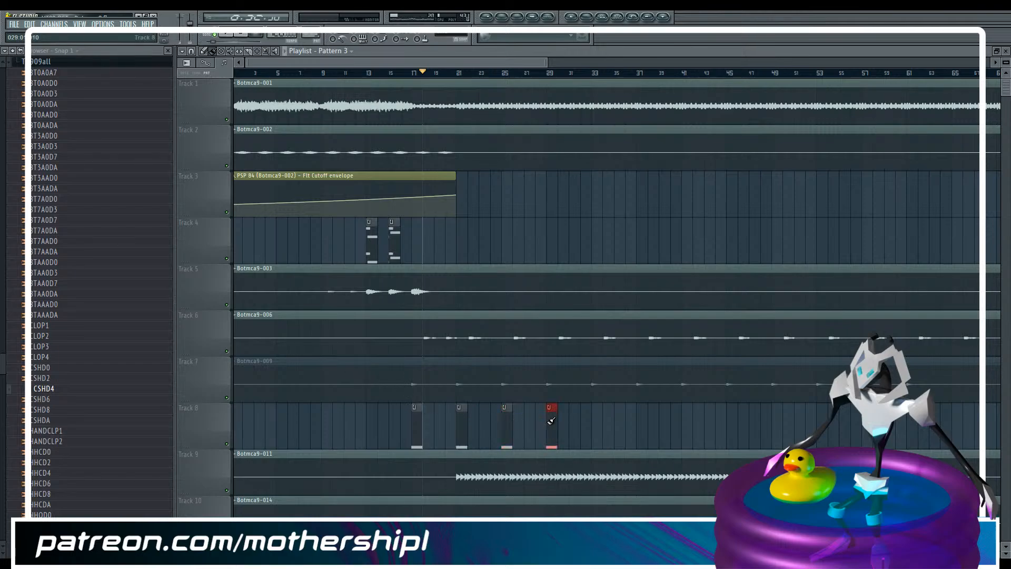
Duplicate the group of four Pattern 3 clips on Track 8 so they repeat every four bars up to bar 61
{"action": "left_click", "coordinate": [258, 52]}
{"action": "left_click_drag", "start_coordinate": [394, 437], "coordinate": [739, 454]}
{"action": "left_click_drag", "start_coordinate": [395, 422], "coordinate": [596, 431]}
{"action": "left_click_drag", "start_coordinate": [463, 62], "coordinate": [636, 57]}
{"action": "key", "text": "ctrl+b"}
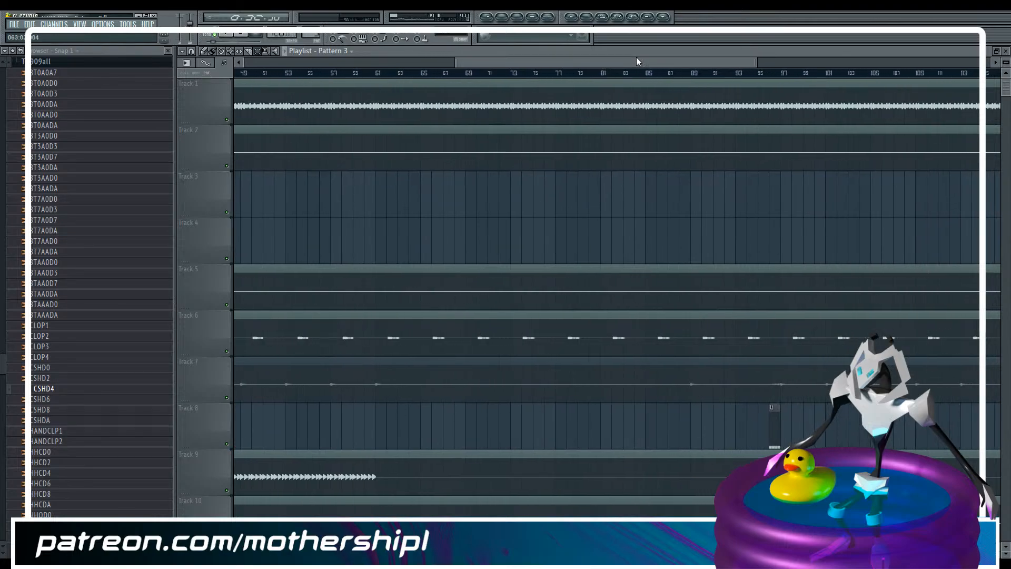
{"action": "key", "text": "ctrl+b"}
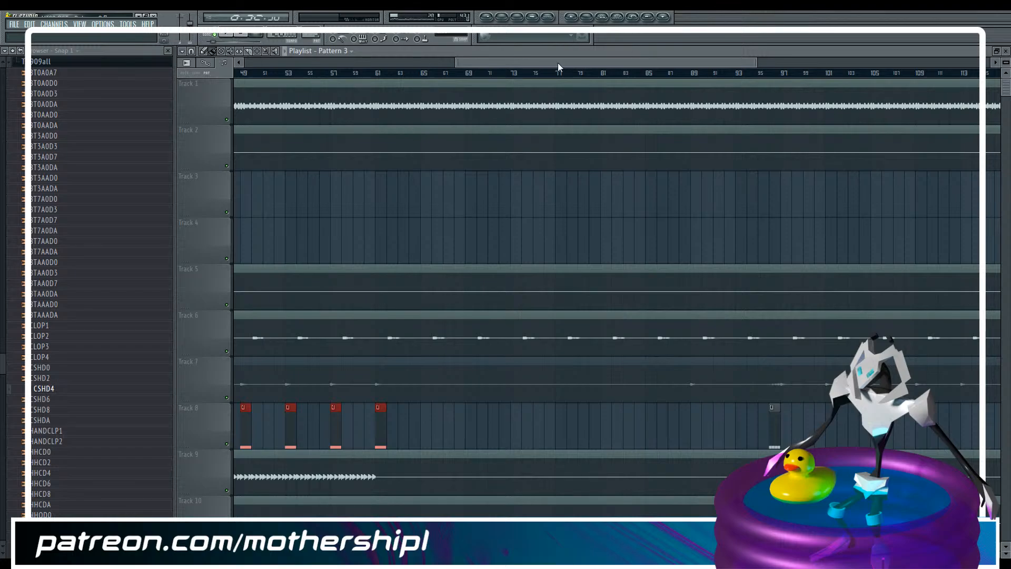
Paste the four-clip Pattern 3 group along Track 8 so the clips repeat every four bars from bar 97 to bar 157
{"action": "left_click_drag", "start_coordinate": [558, 62], "coordinate": [772, 39]}
{"action": "key", "text": "ctrl+v"}
{"action": "left_click_drag", "start_coordinate": [716, 64], "coordinate": [933, 68]}
{"action": "key", "text": "ctrl+v"}
{"action": "key", "text": "ctrl+v"}
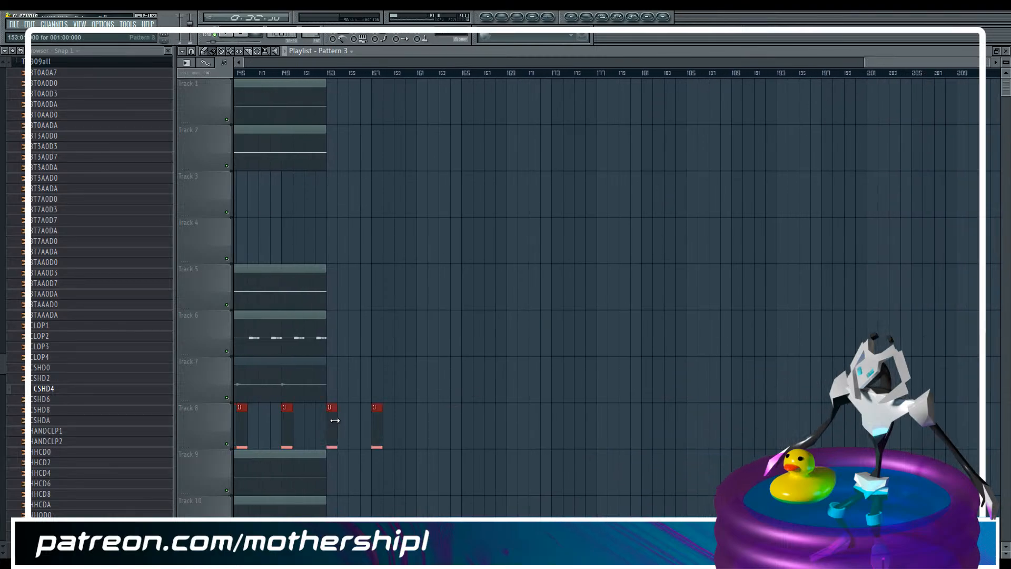
Delete the two Pattern 3 clips past the song's end at bars 153 and 157, and place one at bar 89
{"action": "left_click_drag", "start_coordinate": [336, 448], "coordinate": [432, 404]}
{"action": "key", "text": "Delete"}
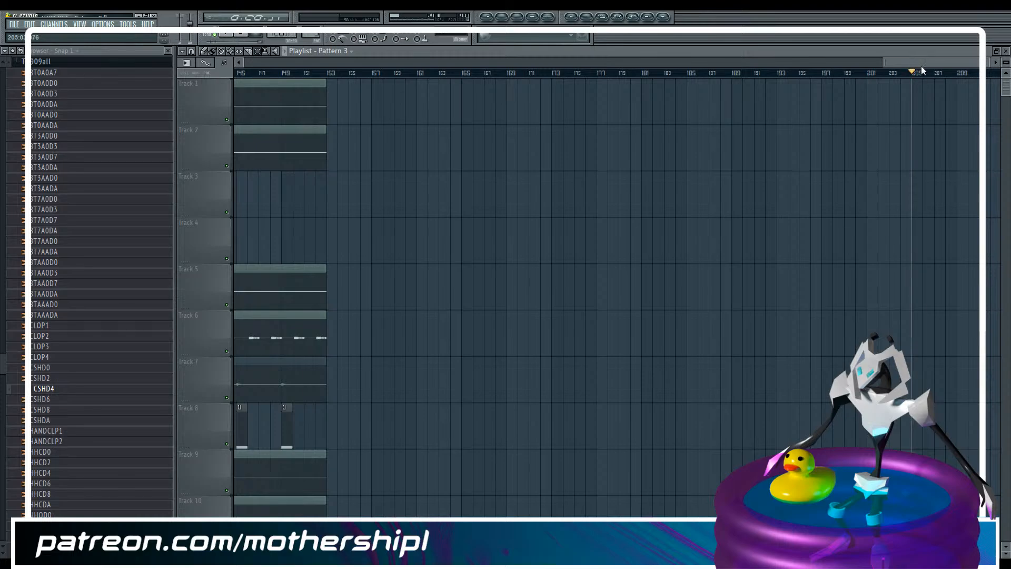
{"action": "left_click_drag", "start_coordinate": [915, 64], "coordinate": [539, 62]}
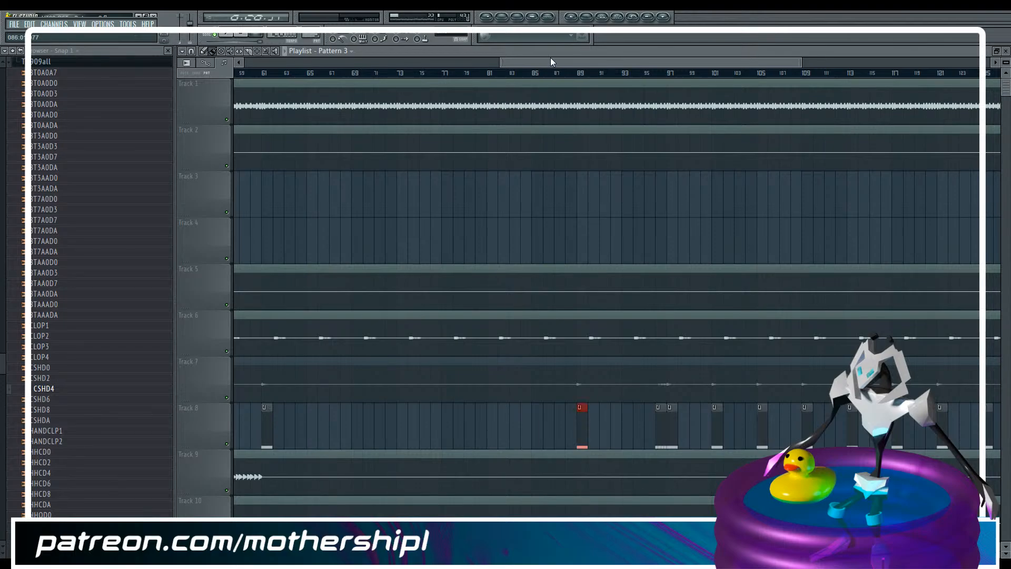
Play the playlist briefly from bar 96 and save the project
{"action": "left_click_drag", "start_coordinate": [591, 63], "coordinate": [633, 61]}
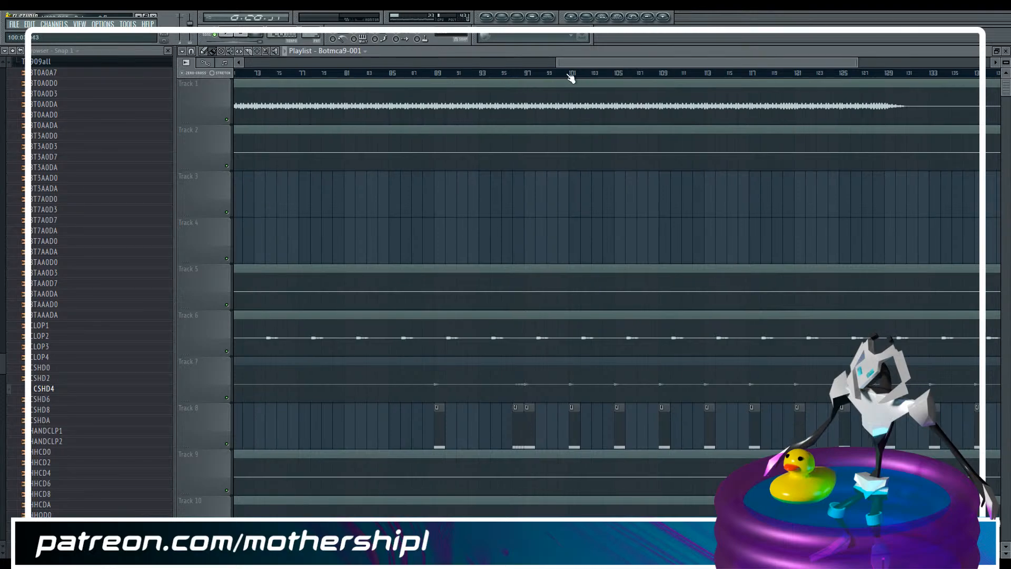
{"action": "left_click", "coordinate": [522, 74]}
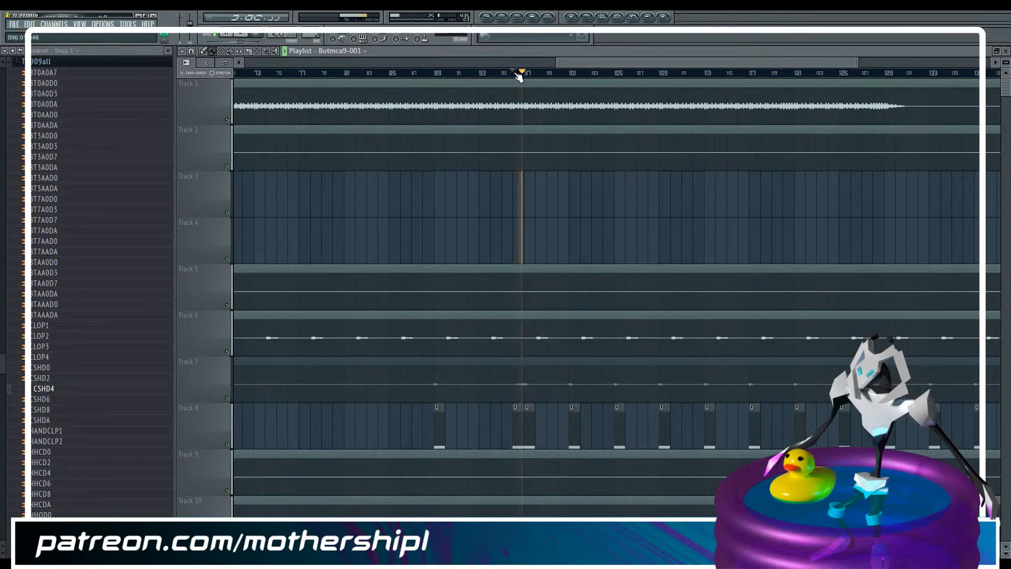
{"action": "key", "text": "space"}
{"action": "key", "text": "ctrl+s"}
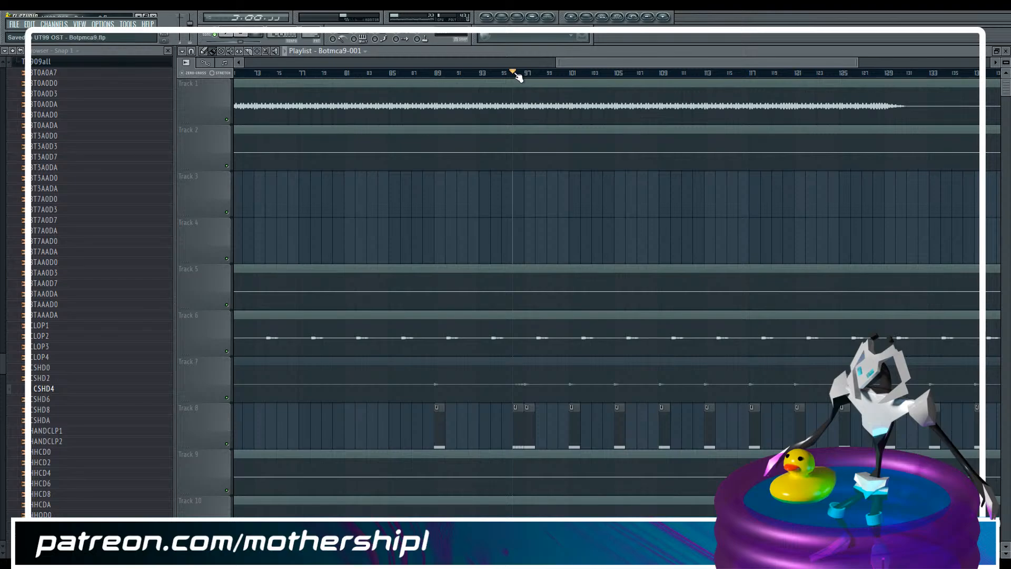
Open the Drum Sounds folder of the Zenhiser - Psytrance Construction Kit 01 in the sample library
{"action": "left_click_drag", "start_coordinate": [589, 62], "coordinate": [322, 90]}
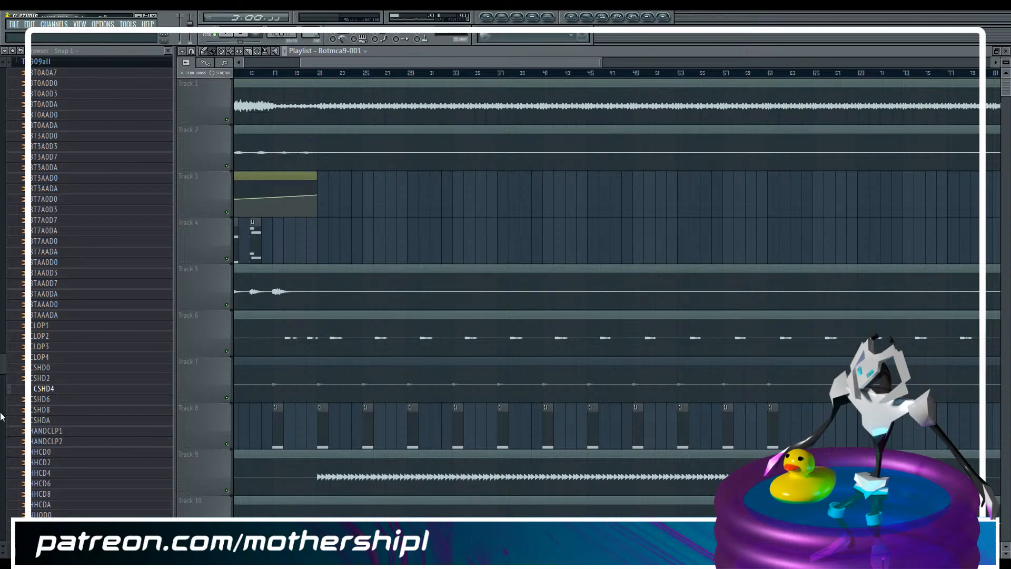
{"action": "left_click_drag", "start_coordinate": [1, 363], "coordinate": [1, 396]}
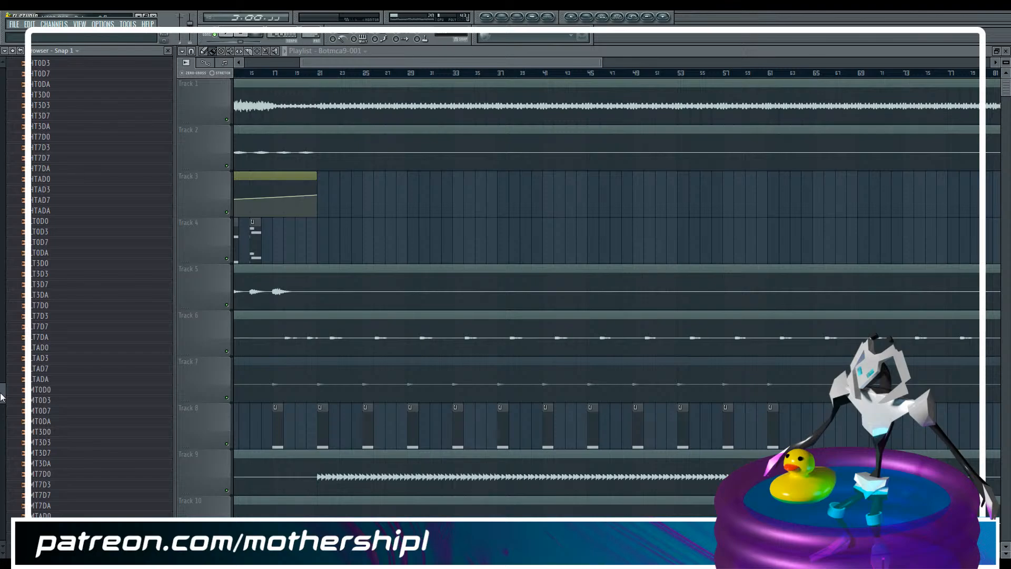
{"action": "left_click_drag", "start_coordinate": [1, 396], "coordinate": [2, 418]}
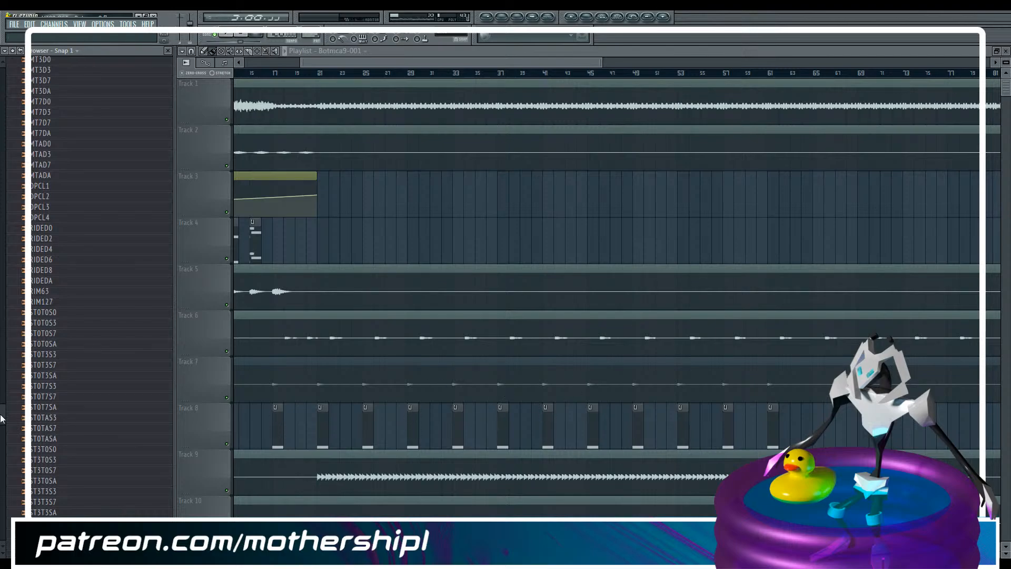
{"action": "scroll", "coordinate": [1, 430], "scroll_direction": "down", "scroll_amount": 15}
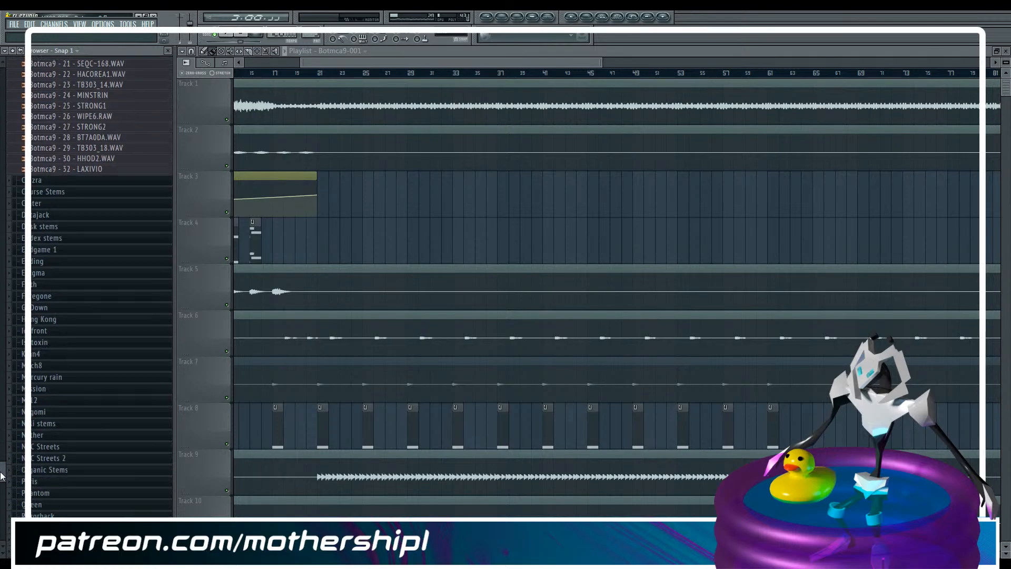
{"action": "left_click_drag", "start_coordinate": [1, 492], "coordinate": [4, 528]}
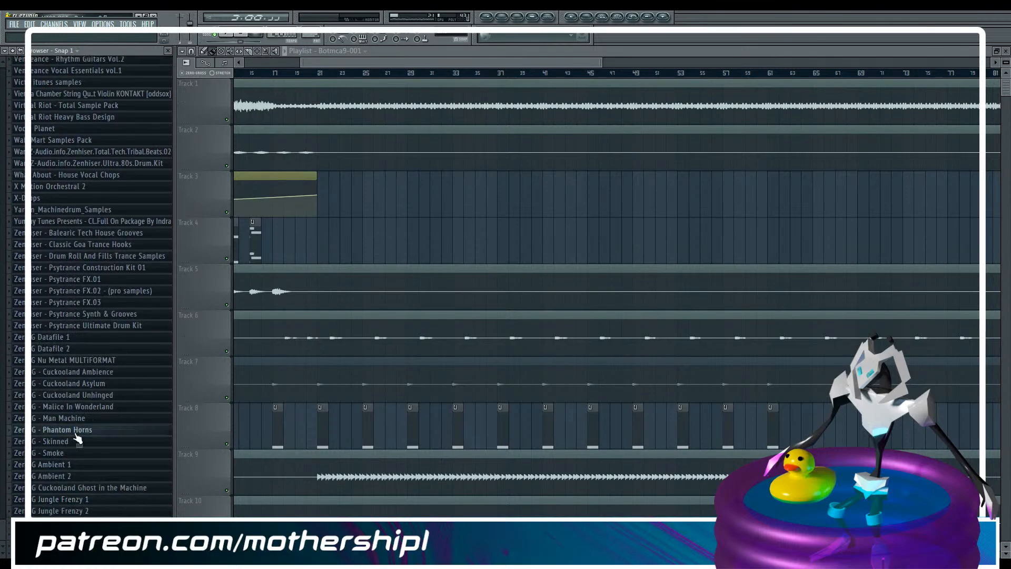
{"action": "left_click", "coordinate": [98, 268]}
{"action": "left_click", "coordinate": [84, 279]}
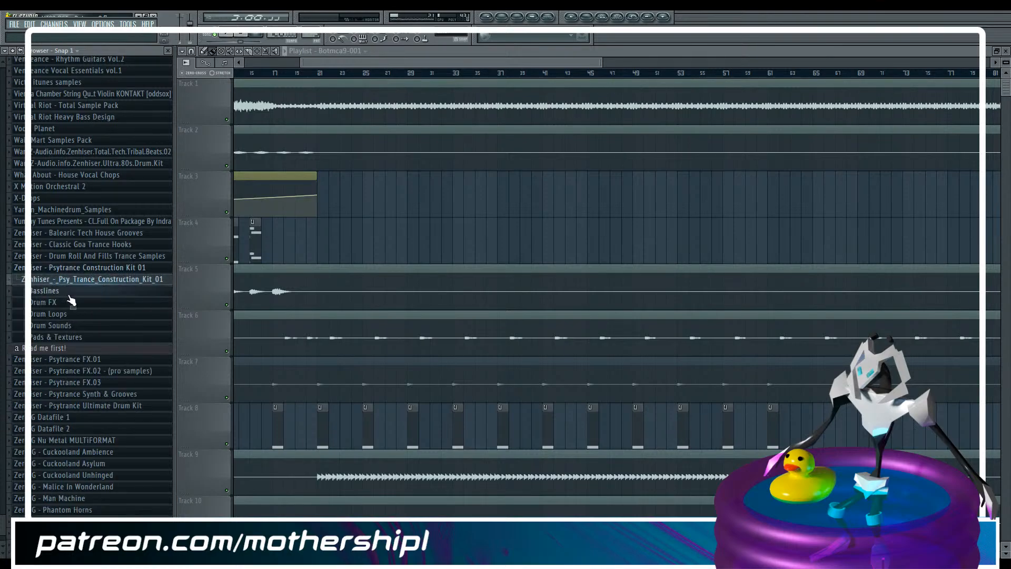
{"action": "left_click", "coordinate": [70, 327]}
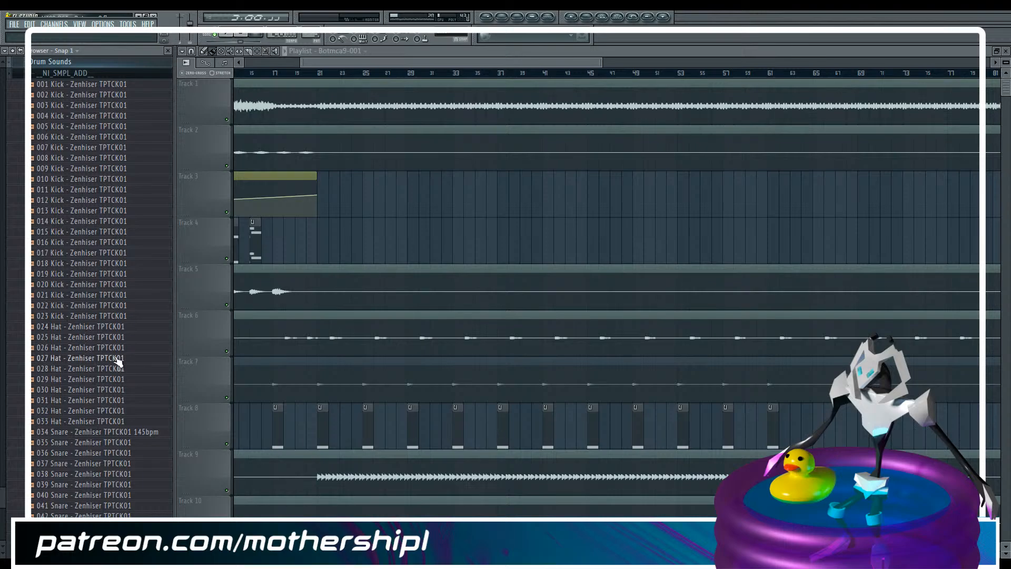
Find the crash samples in the Drum Sounds folder and preview 068 Crash - Zenhiser TPTCK01
{"action": "scroll", "coordinate": [110, 361], "scroll_direction": "down", "scroll_amount": 3}
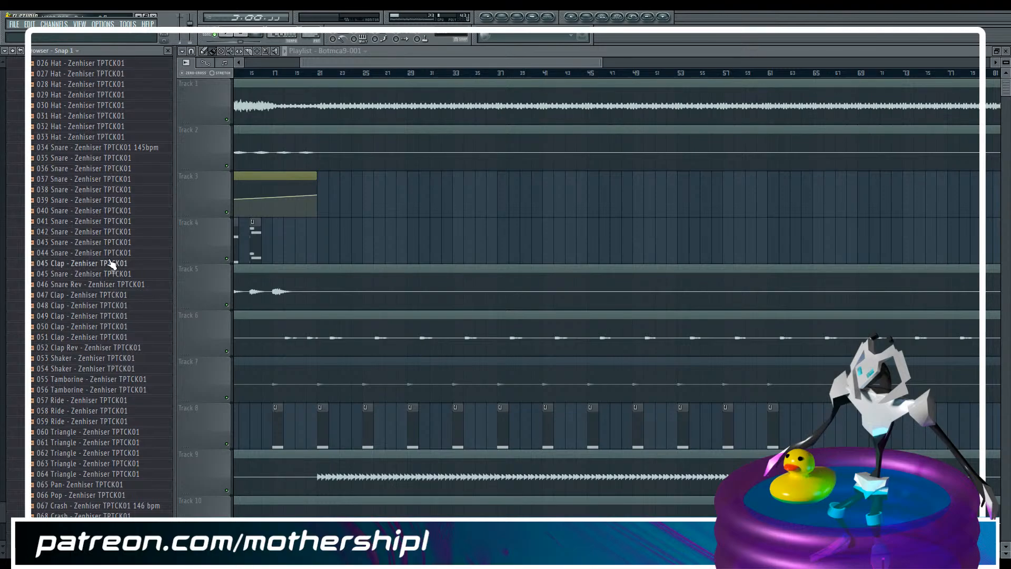
{"action": "scroll", "coordinate": [111, 264], "scroll_direction": "down", "scroll_amount": 3}
{"action": "left_click", "coordinate": [97, 424]}
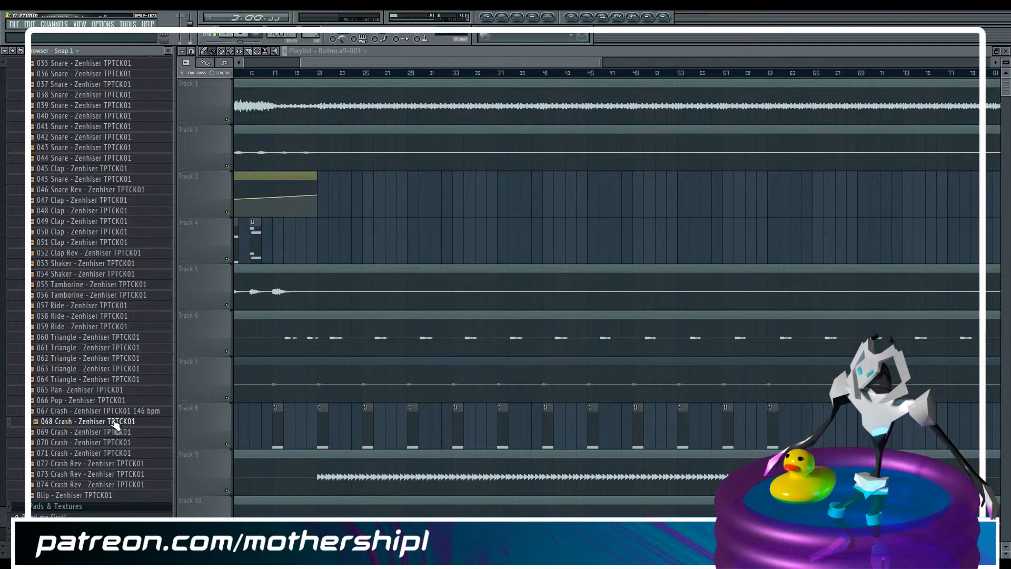
Place the 068 Crash sample at bar 25 on track 4 and raise its Trim and fade-in amounts in the channel settings
{"action": "left_click_drag", "start_coordinate": [116, 424], "coordinate": [358, 230]}
{"action": "double_click", "coordinate": [378, 231]}
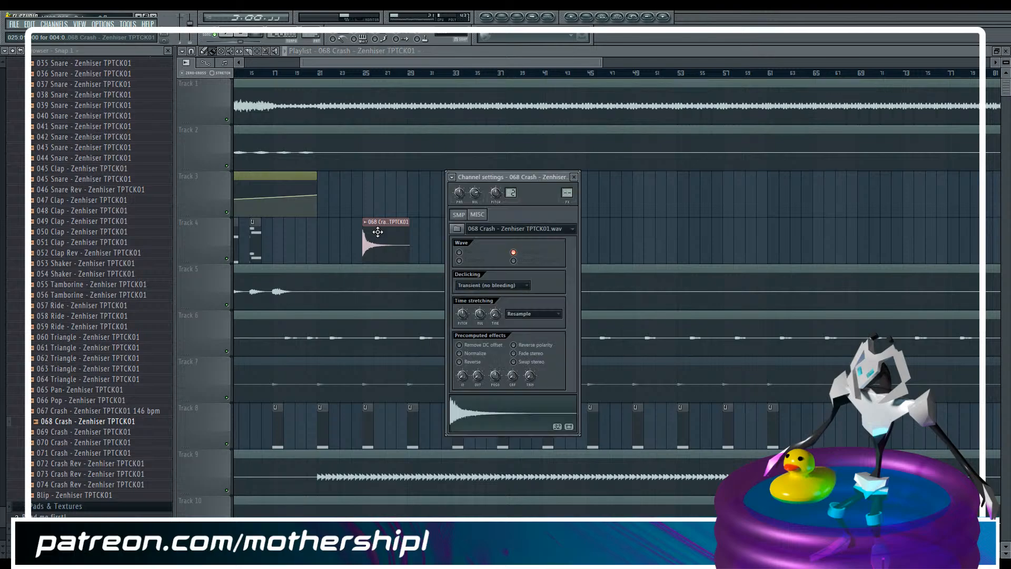
{"action": "left_click_drag", "start_coordinate": [530, 376], "coordinate": [530, 321]}
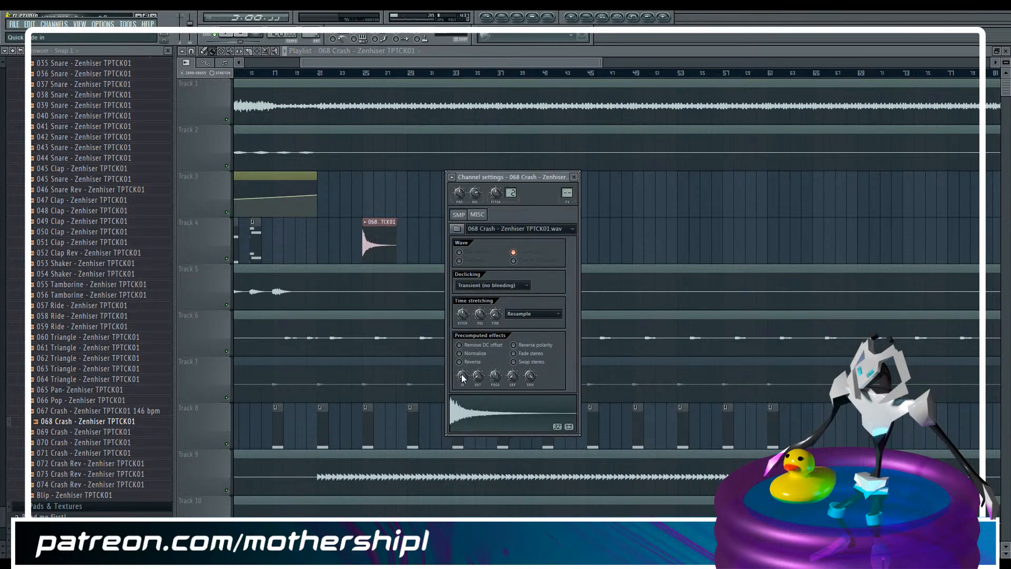
{"action": "left_click_drag", "start_coordinate": [462, 375], "coordinate": [462, 356]}
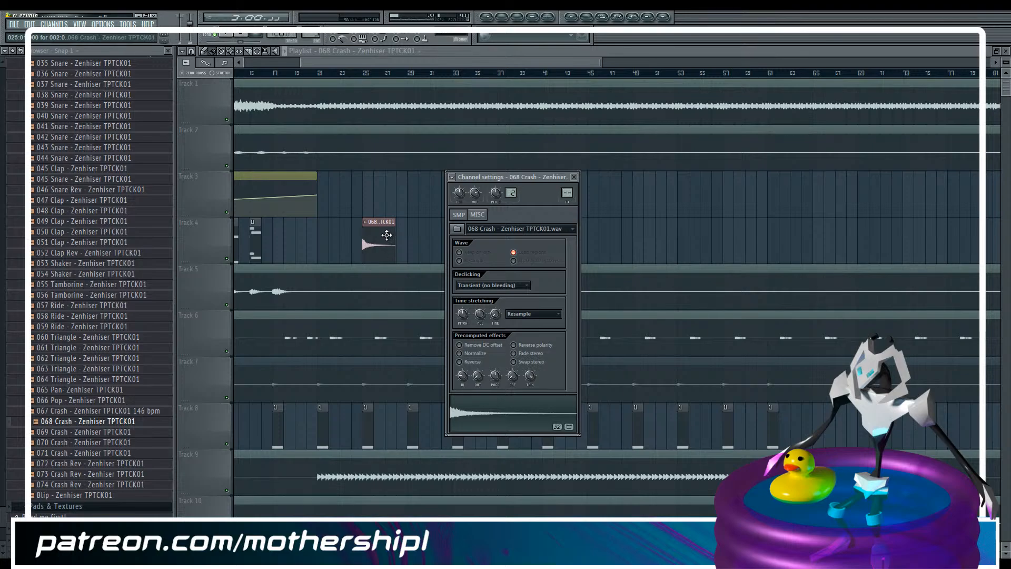
Move the crash clip to bar 17 on track 7 and link its channel to mixer insert 24 at a lowered volume
{"action": "left_click_drag", "start_coordinate": [387, 234], "coordinate": [291, 391]}
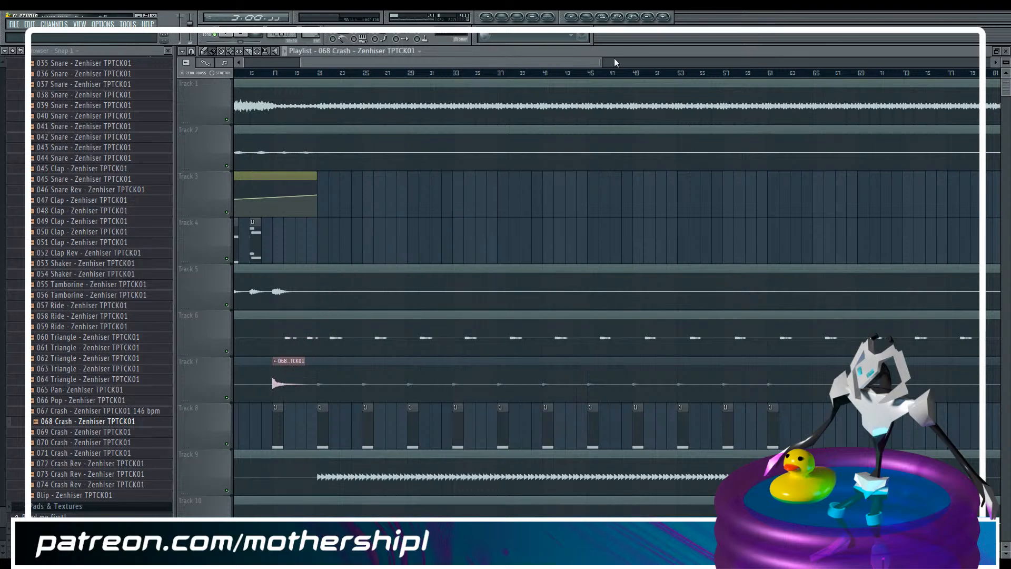
{"action": "left_click_drag", "start_coordinate": [602, 62], "coordinate": [362, 108]}
{"action": "double_click", "coordinate": [442, 367]}
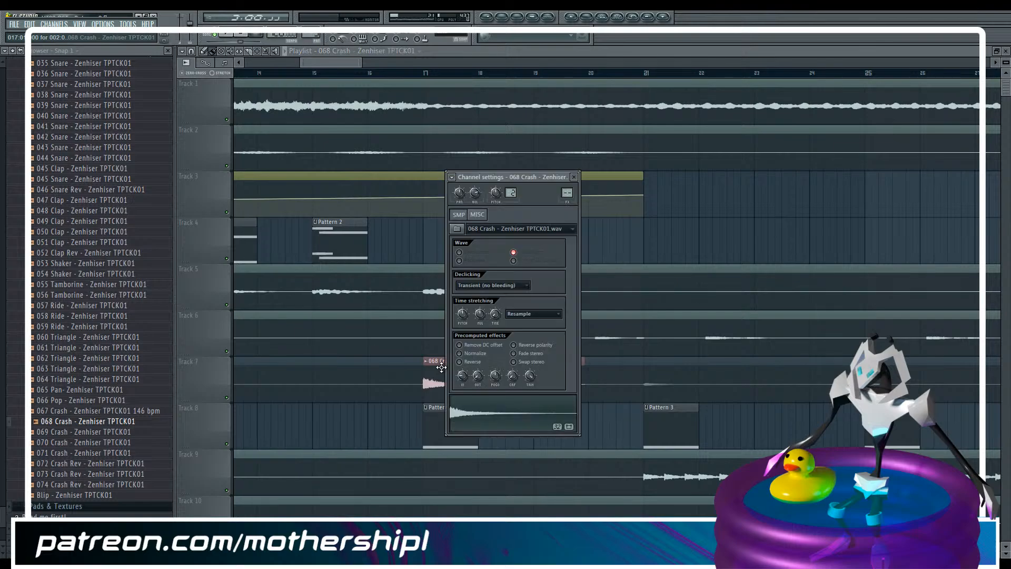
{"action": "key", "text": "F9"}
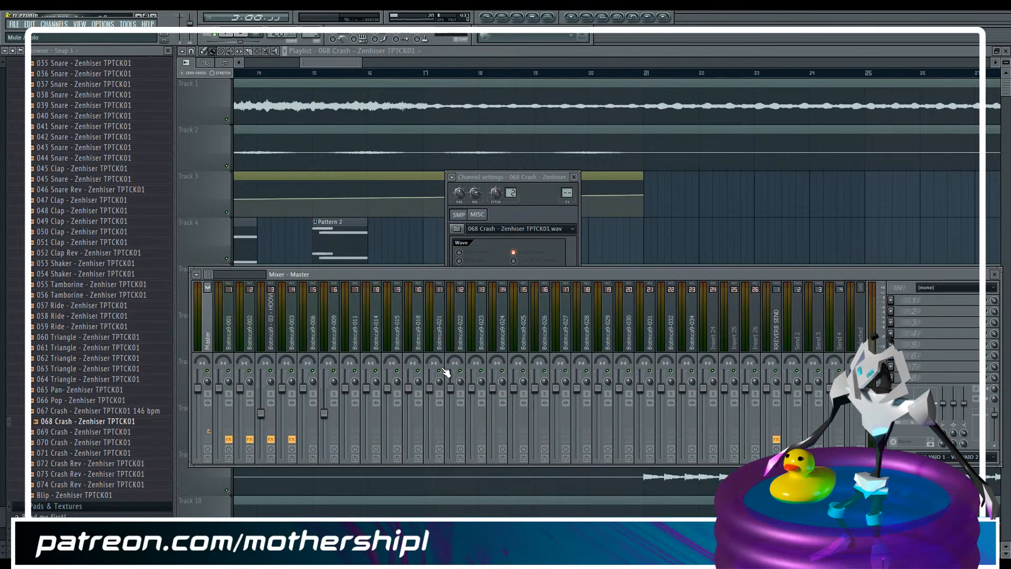
{"action": "left_click", "coordinate": [713, 337]}
{"action": "key", "text": "ctrl+l"}
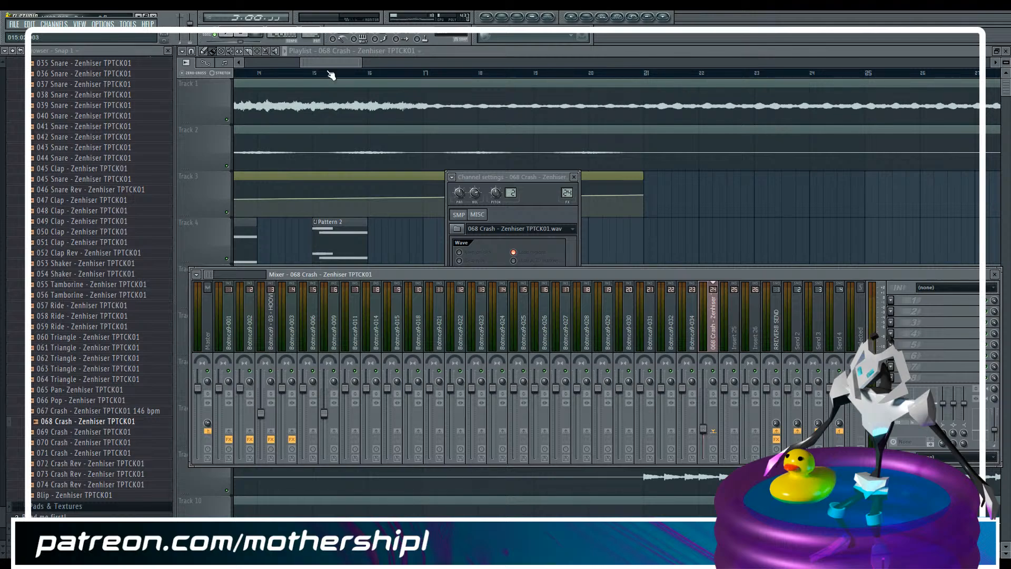
Mute tracks 5 and 7 and play the playlist briefly from bar 17
{"action": "left_click_drag", "start_coordinate": [330, 61], "coordinate": [336, 62]}
{"action": "left_click", "coordinate": [307, 72]}
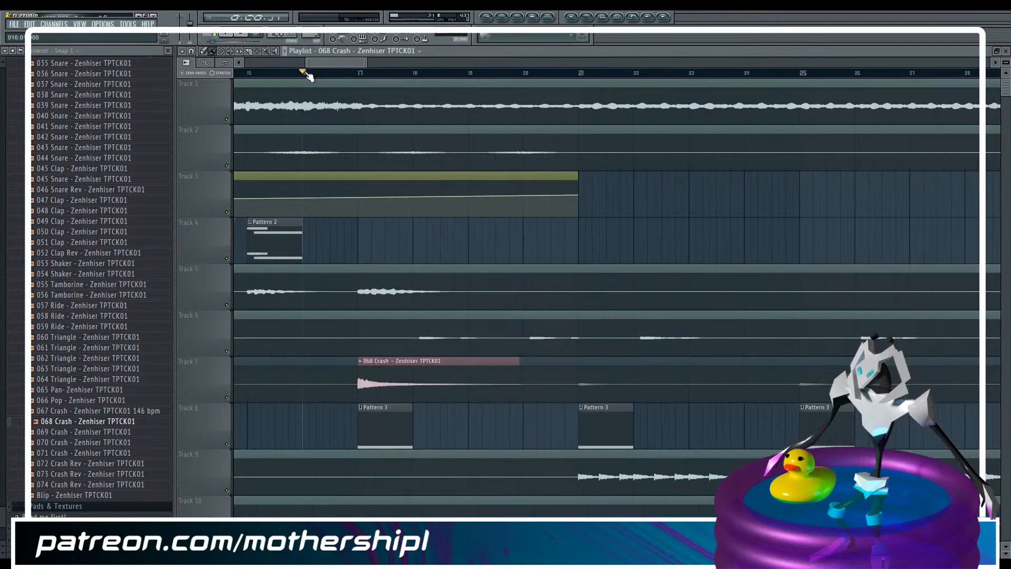
{"action": "left_click", "coordinate": [233, 397]}
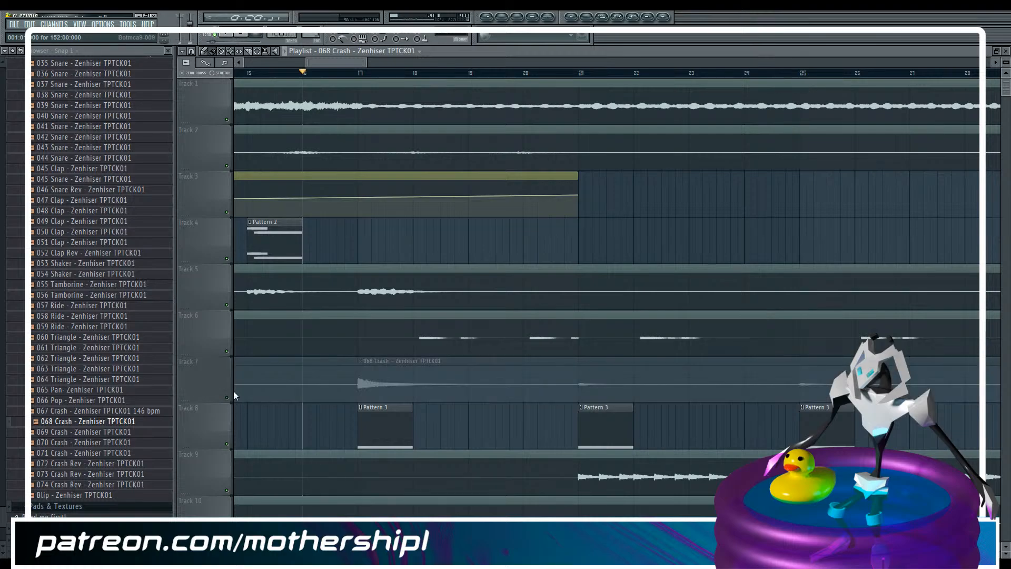
{"action": "left_click", "coordinate": [364, 80]}
{"action": "left_click", "coordinate": [227, 305]}
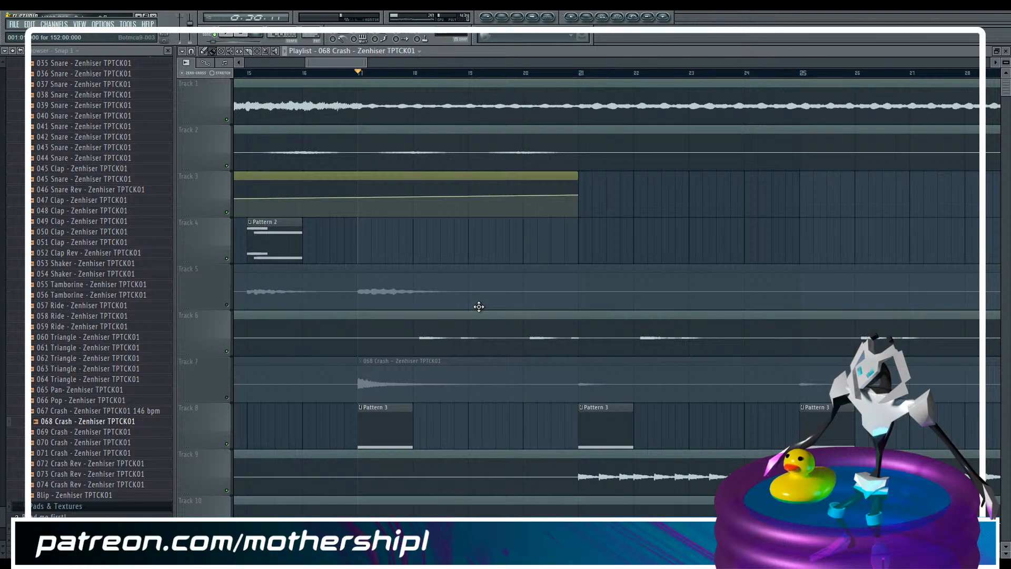
{"action": "key", "text": "F9"}
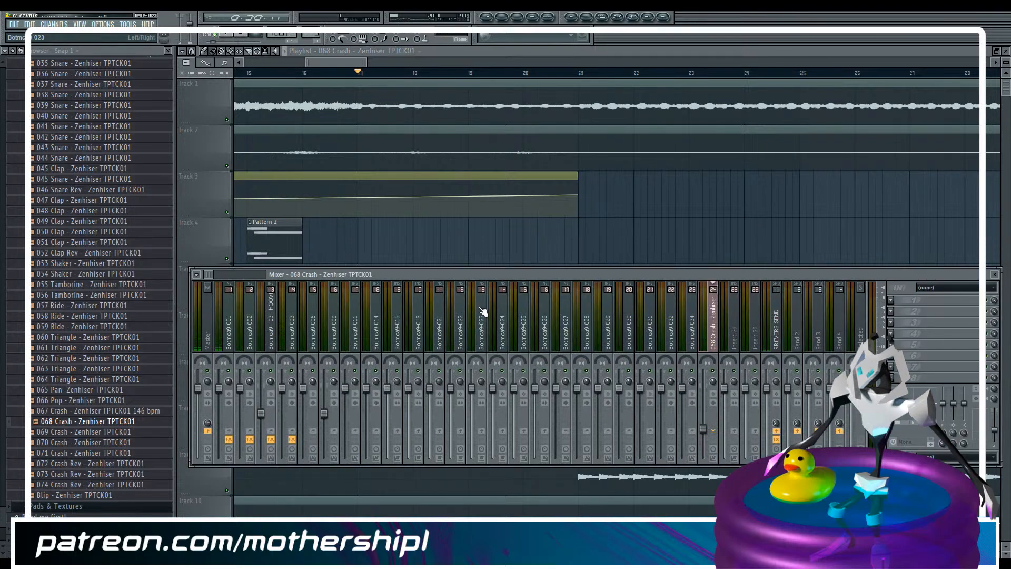
{"action": "key", "text": "F9"}
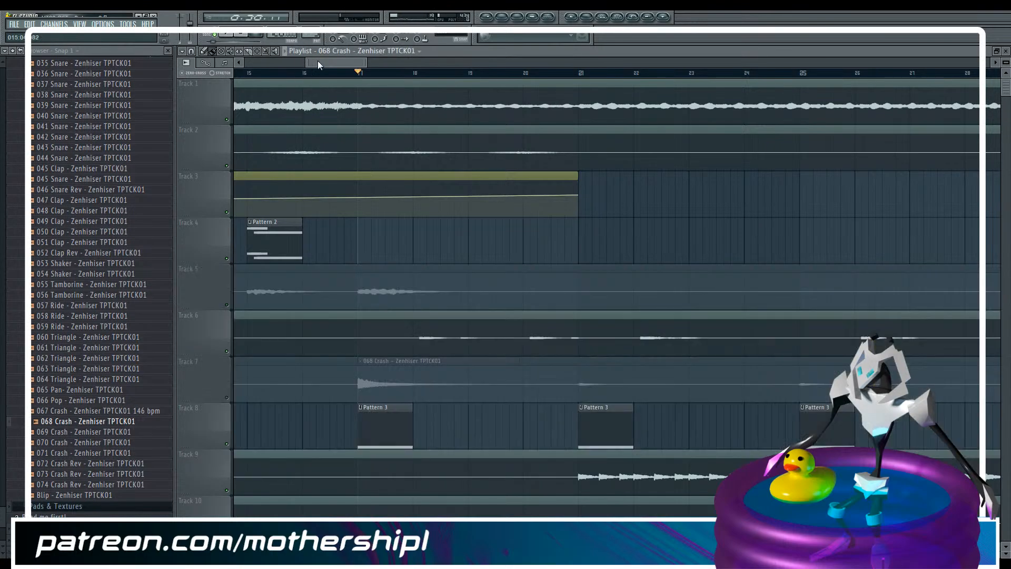
{"action": "key", "text": "space"}
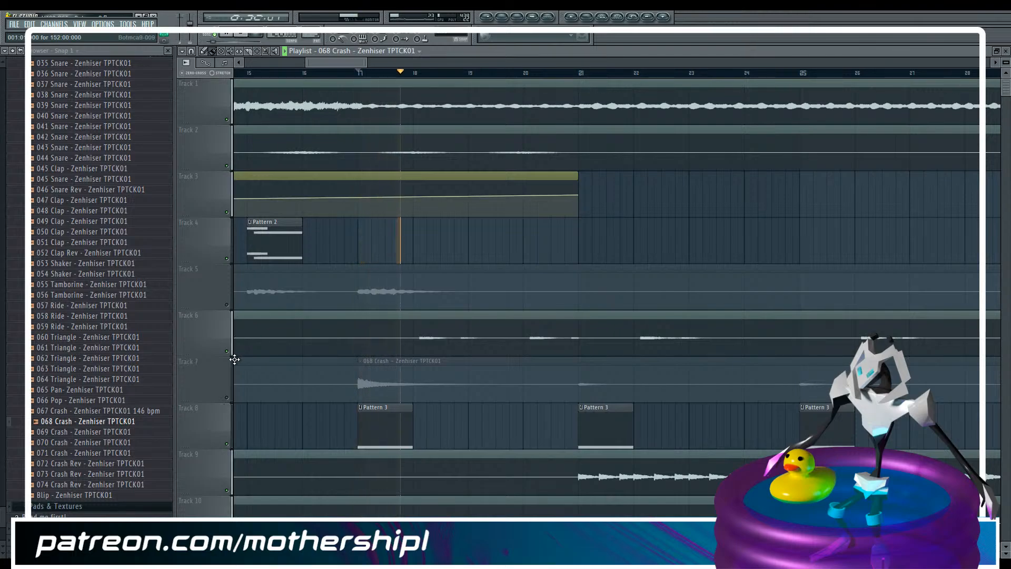
{"action": "key", "text": "space"}
Unmute track 7 and raise the 068 Crash insert's volume while auditioning it from bar 17
{"action": "left_click", "coordinate": [230, 398]}
{"action": "key", "text": "F9"}
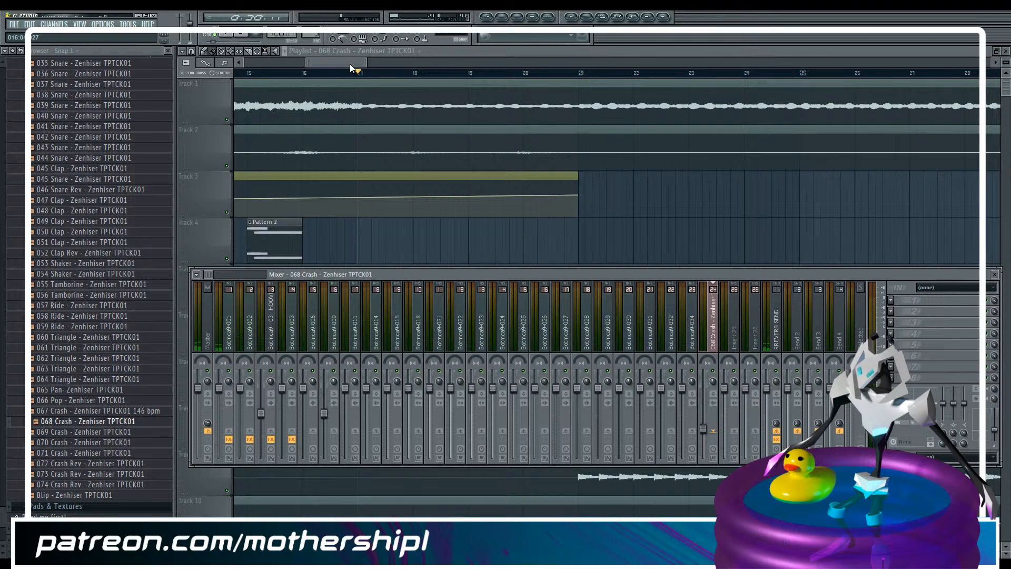
{"action": "key", "text": "F9"}
{"action": "scroll", "coordinate": [350, 64], "scroll_direction": "down", "scroll_amount": 1}
{"action": "scroll", "coordinate": [352, 65], "scroll_direction": "down", "scroll_amount": 1}
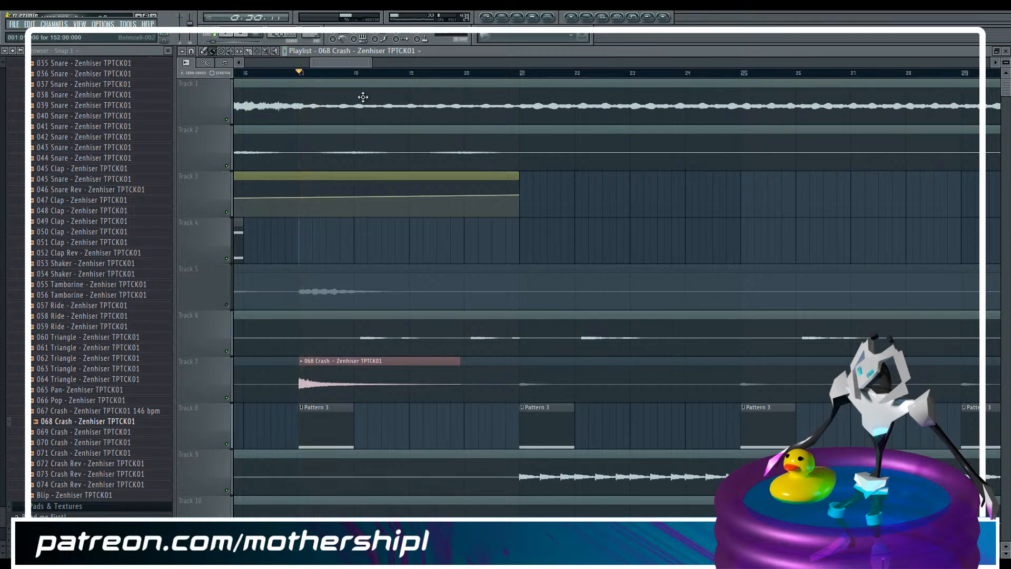
{"action": "key", "text": "F9"}
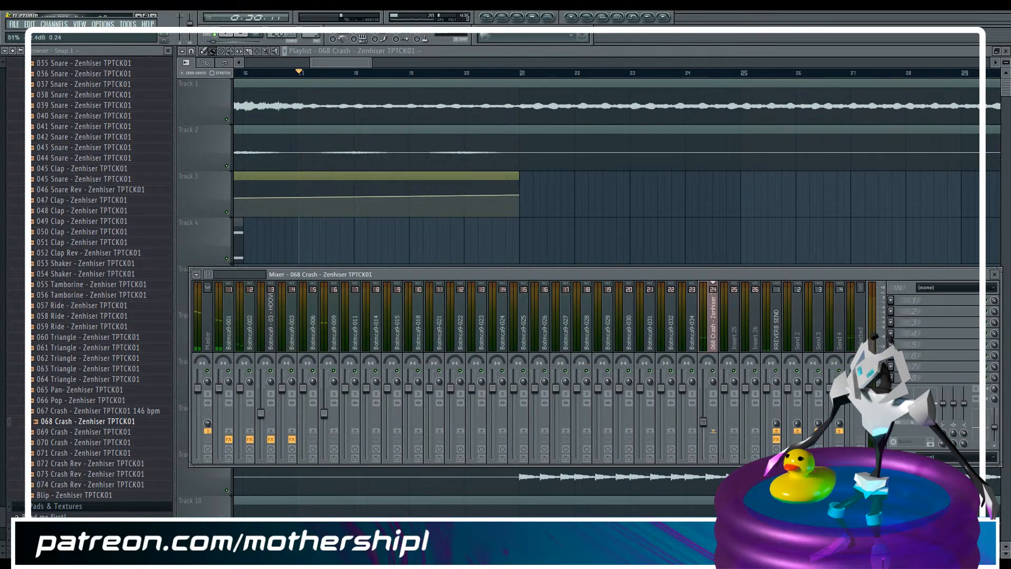
{"action": "key", "text": "space"}
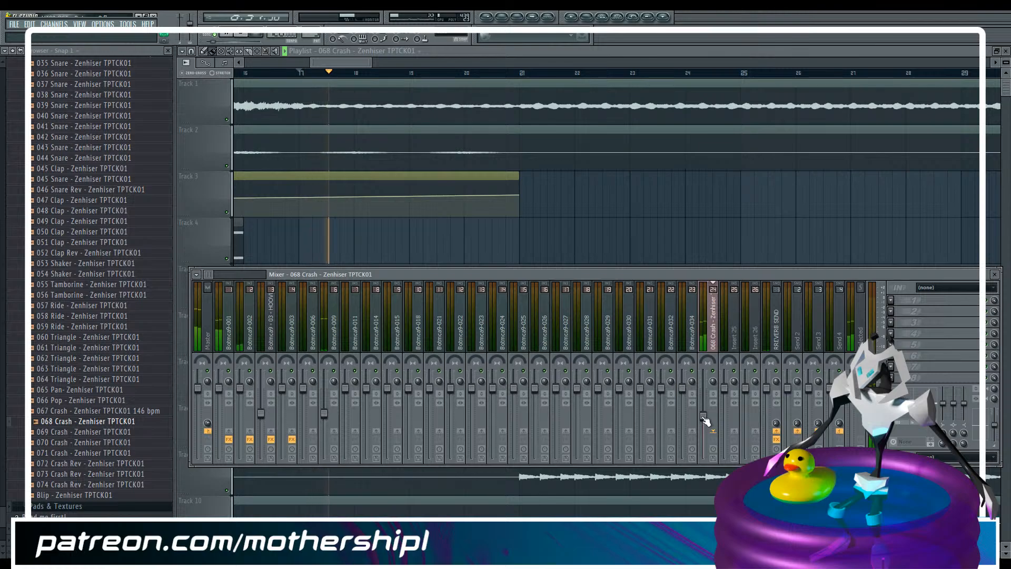
{"action": "key", "text": "space"}
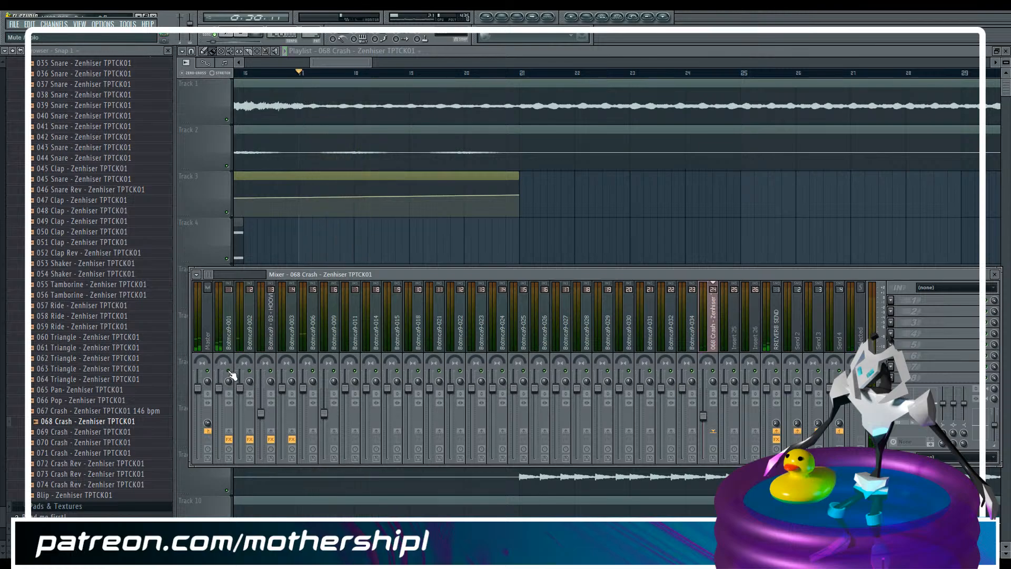
{"action": "key", "text": "space"}
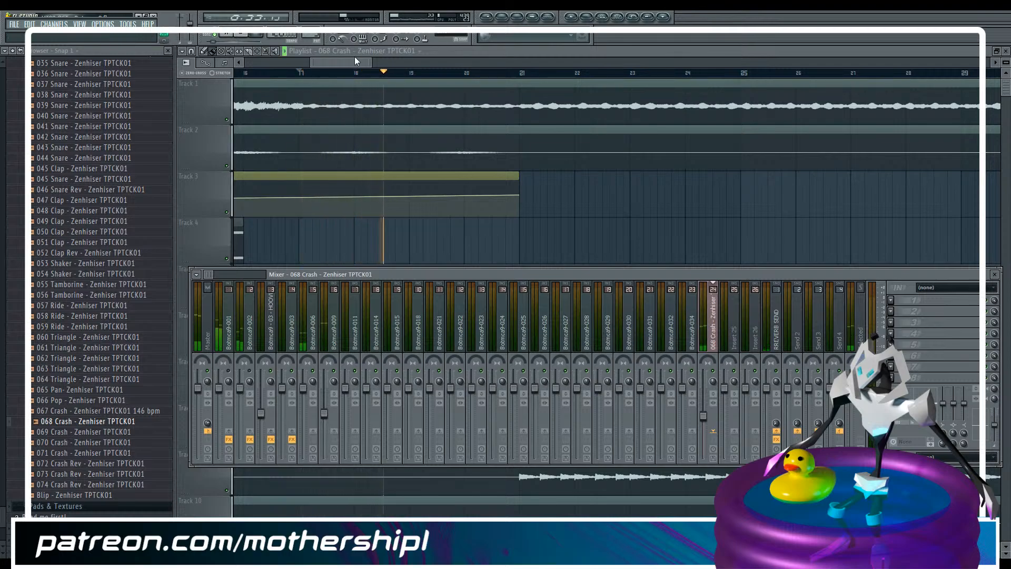
{"action": "key", "text": "F9"}
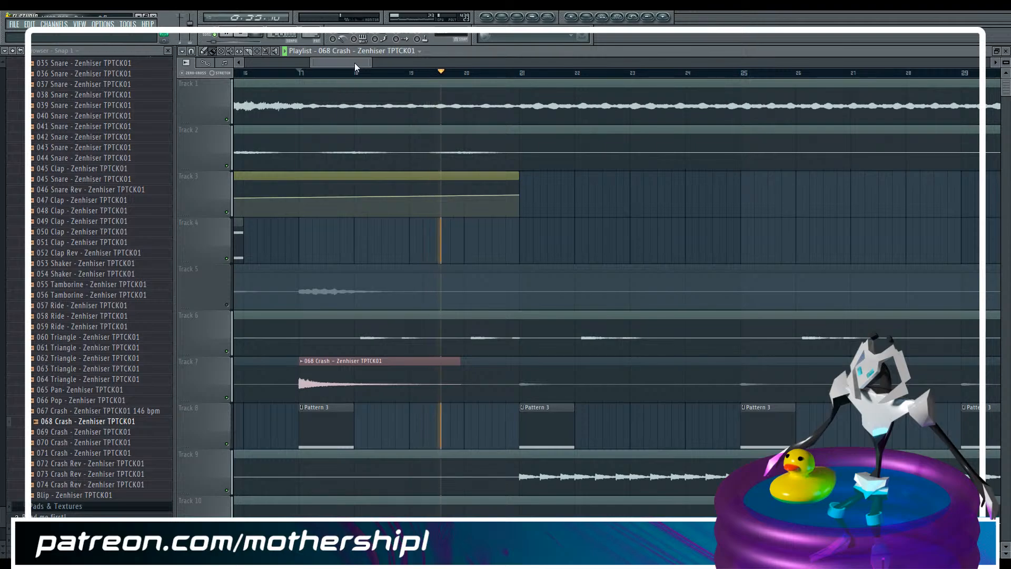
{"action": "key", "text": "space"}
Turn on Normalize for the 068 Crash sample and move its channel settings window clear of the clip
{"action": "double_click", "coordinate": [320, 359]}
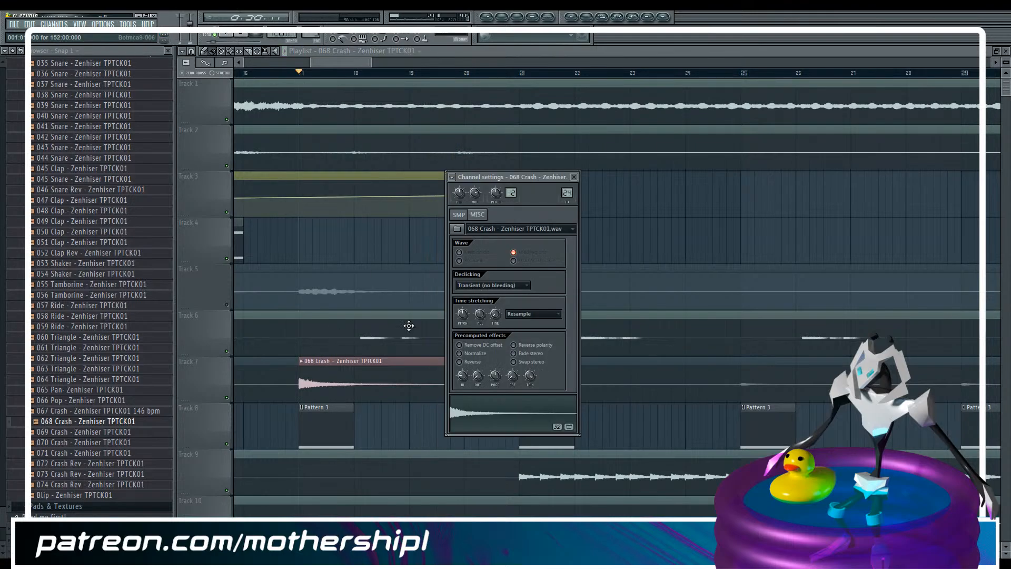
{"action": "left_click", "coordinate": [460, 354]}
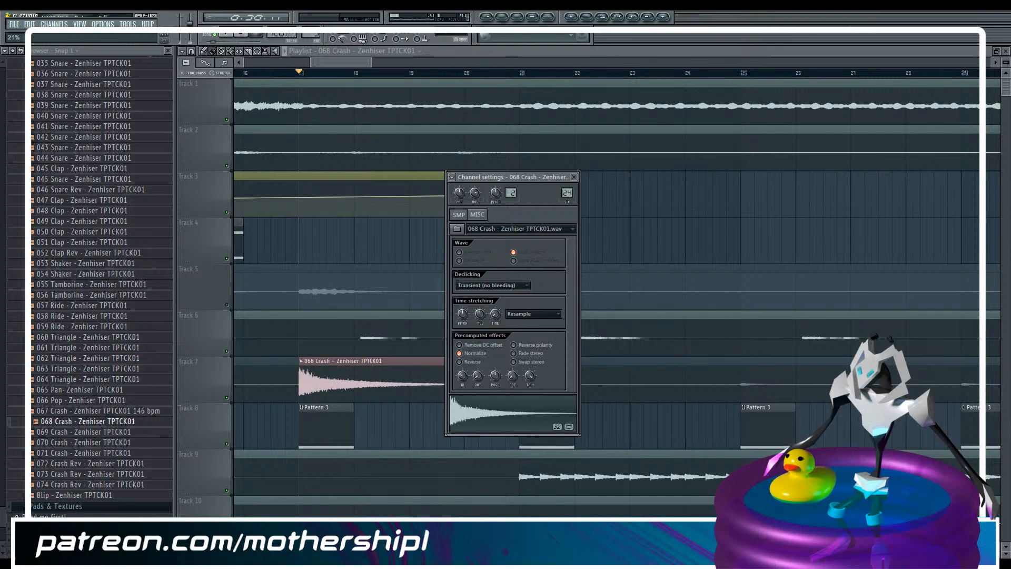
{"action": "left_click_drag", "start_coordinate": [536, 178], "coordinate": [672, 84]}
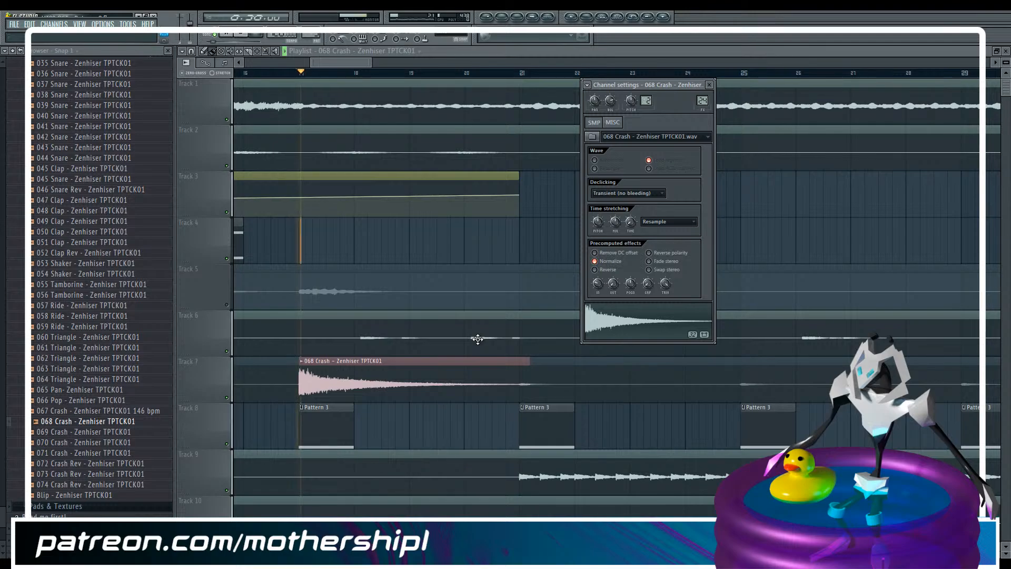
Lower the 068 Crash insert's volume and adjust its high-shelf EQ level while the playlist plays from bar 17
{"action": "key", "text": "F9"}
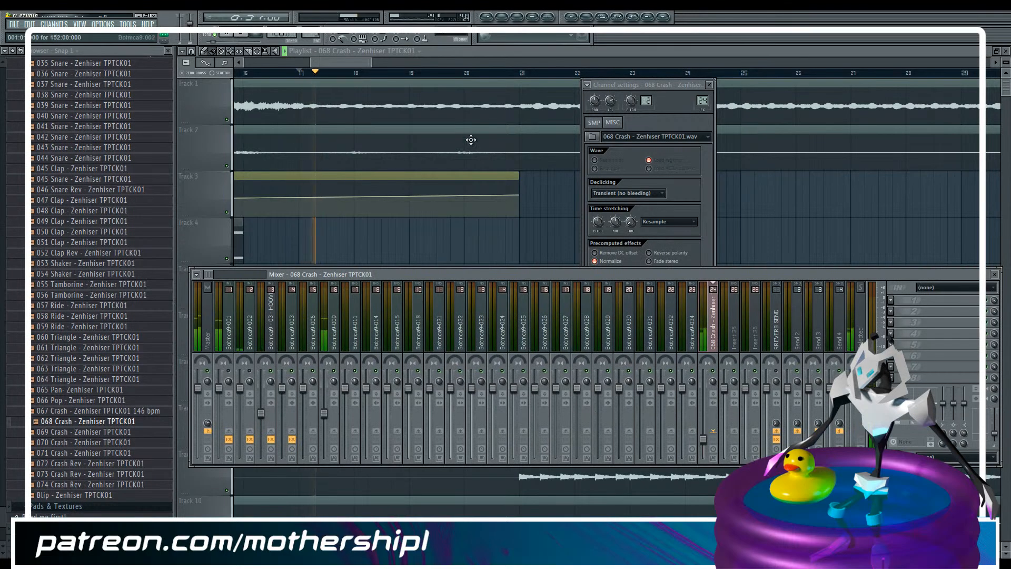
{"action": "key", "text": "F12"}
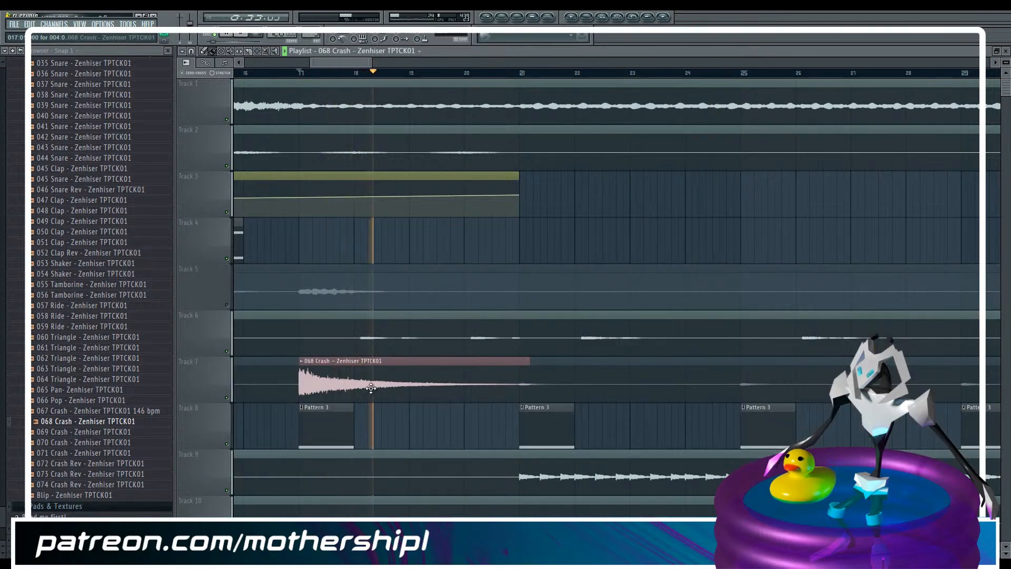
{"action": "key", "text": "F9"}
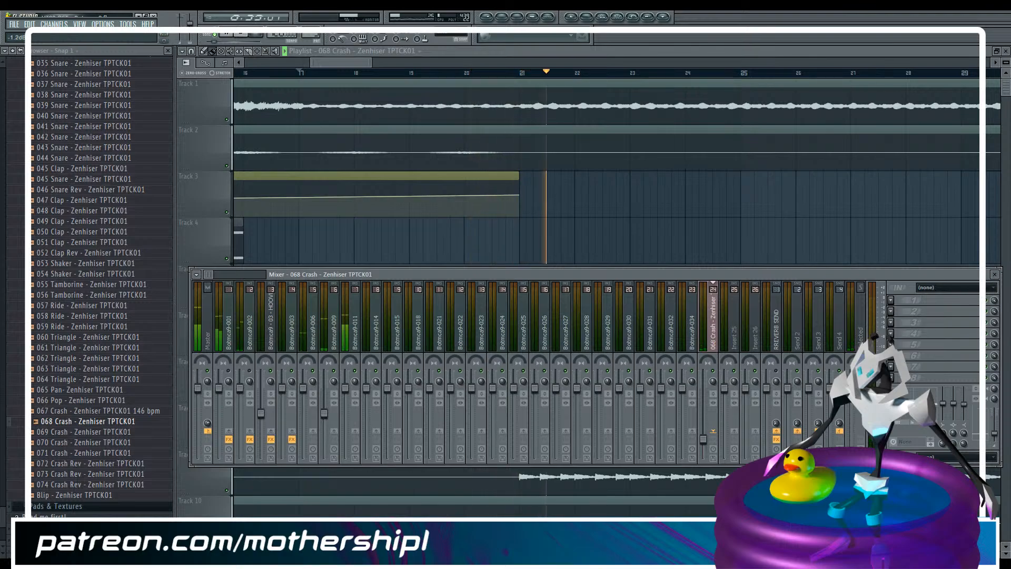
{"action": "key", "text": "space"}
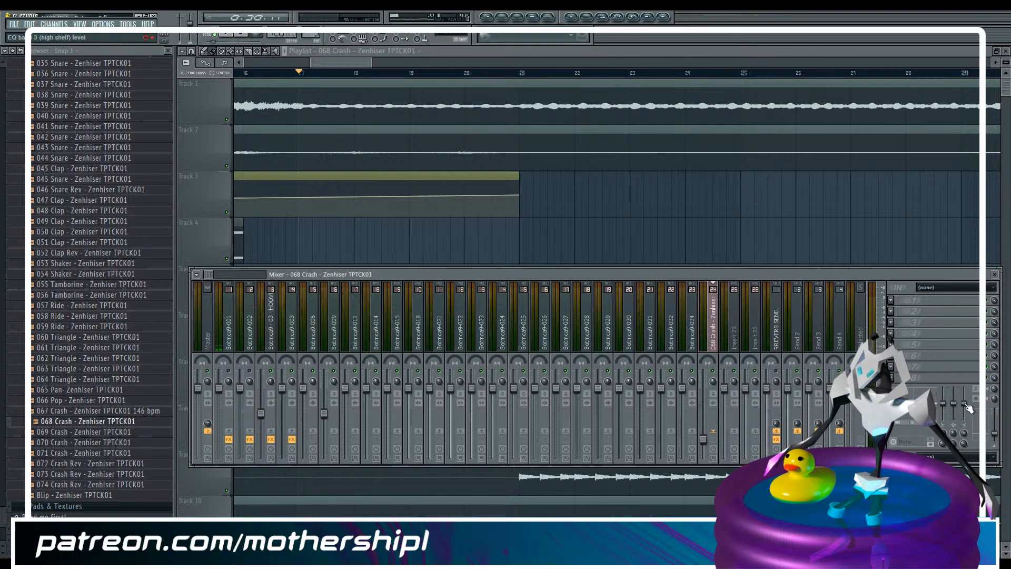
Unmute track 5 and play the playlist from bar 16 to check the crash against the other stems
{"action": "mouse_move", "coordinate": [371, 63]}
{"action": "left_mouse_down"}
{"action": "mouse_move", "coordinate": [490, 63]}
{"action": "mouse_move", "coordinate": [382, 63]}
{"action": "left_mouse_up"}
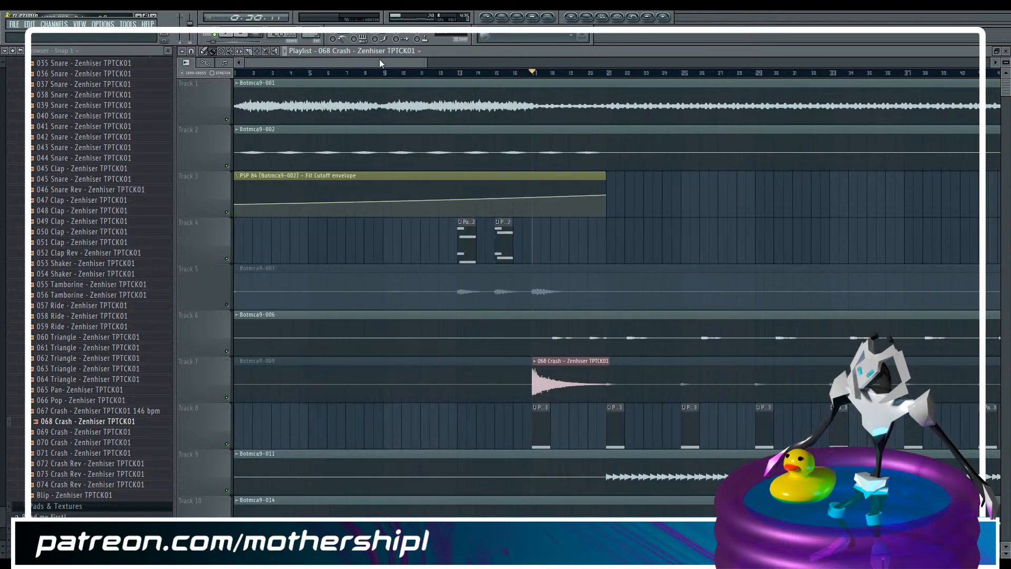
{"action": "left_click", "coordinate": [228, 307]}
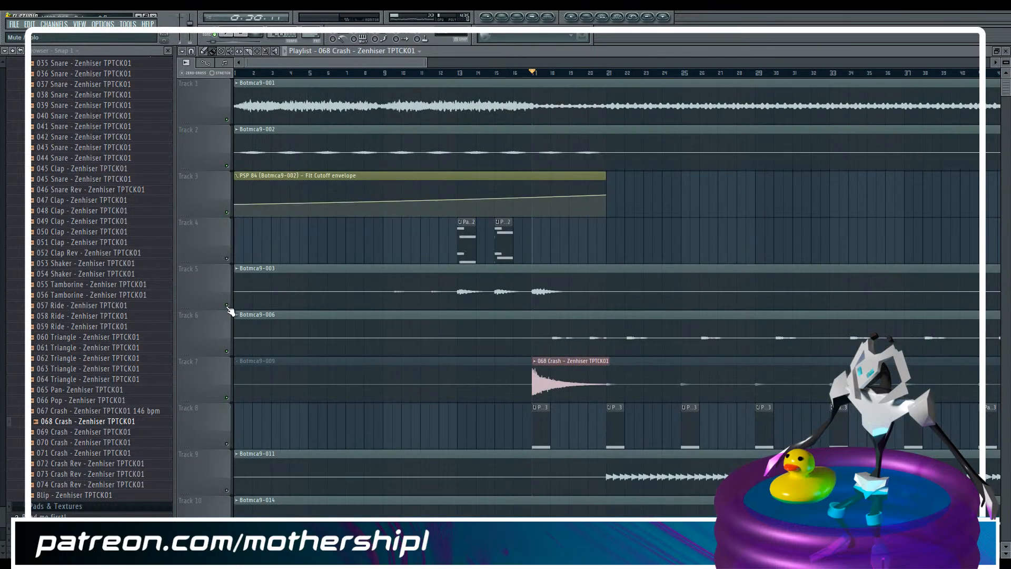
{"action": "key", "text": "F9"}
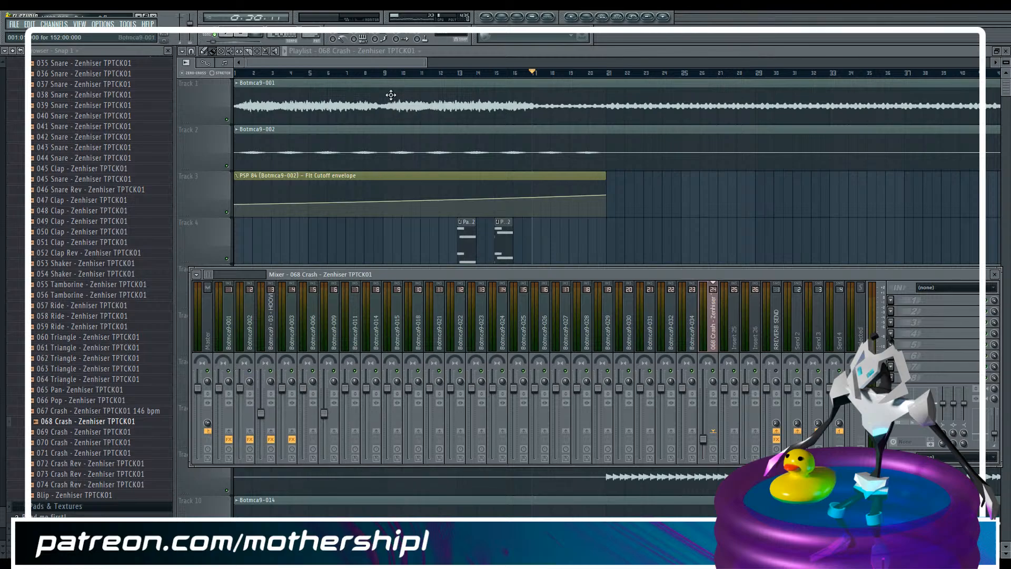
{"action": "key", "text": "F9"}
{"action": "left_click_drag", "start_coordinate": [402, 62], "coordinate": [421, 61]}
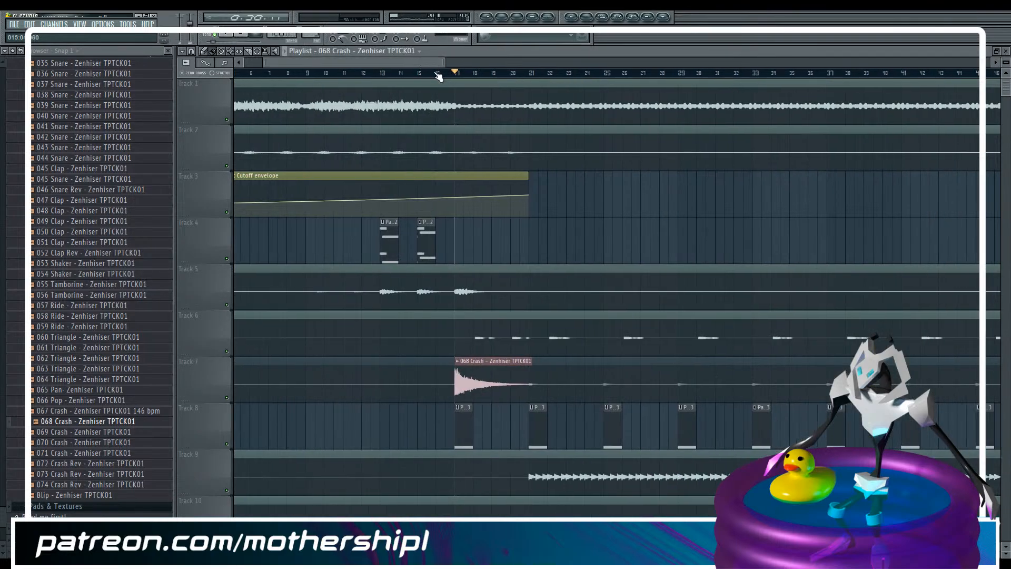
{"action": "left_click", "coordinate": [439, 73]}
{"action": "key", "text": "space"}
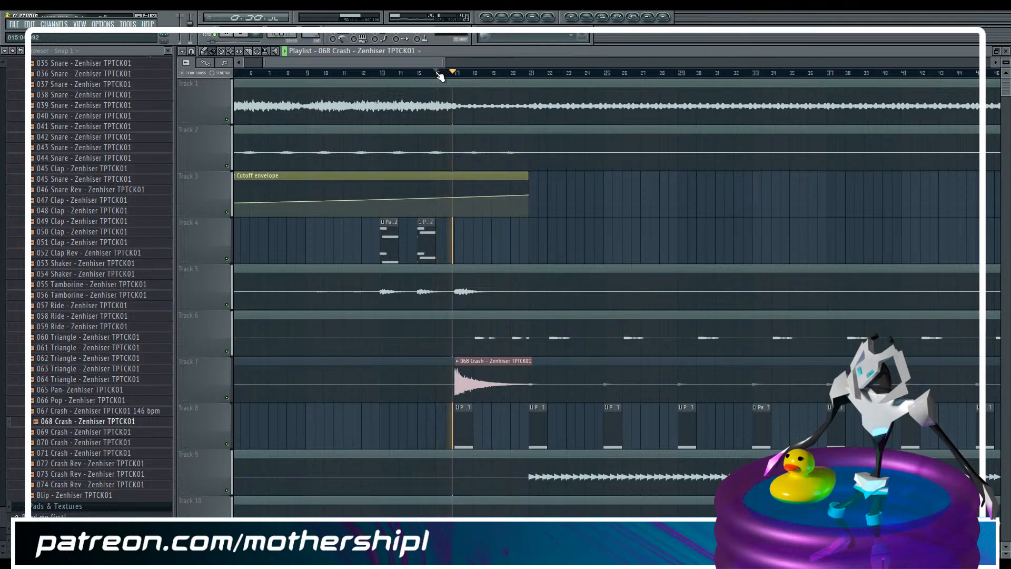
{"action": "key", "text": "F9"}
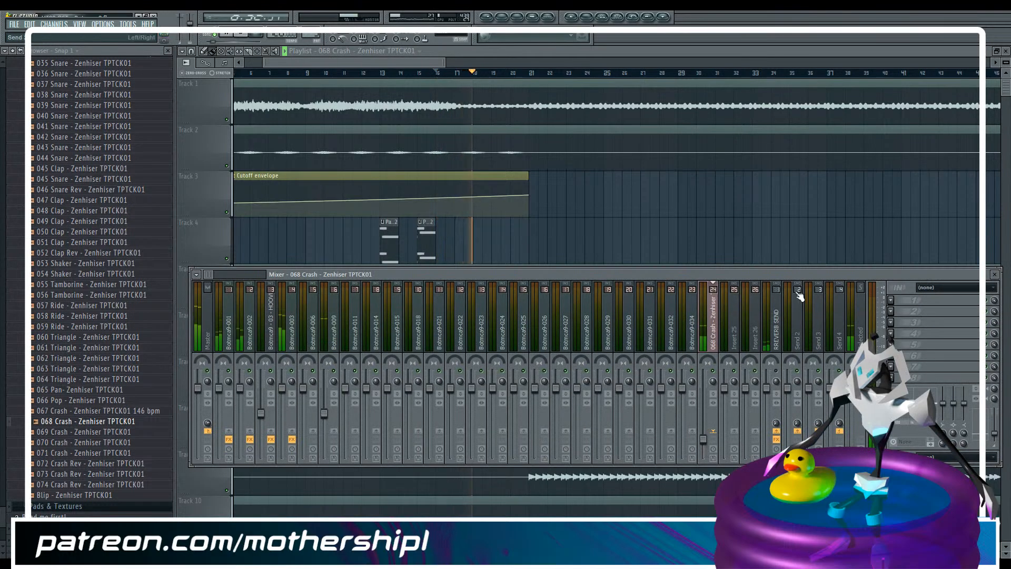
{"action": "left_click_drag", "start_coordinate": [445, 62], "coordinate": [503, 59]}
{"action": "key", "text": "F9"}
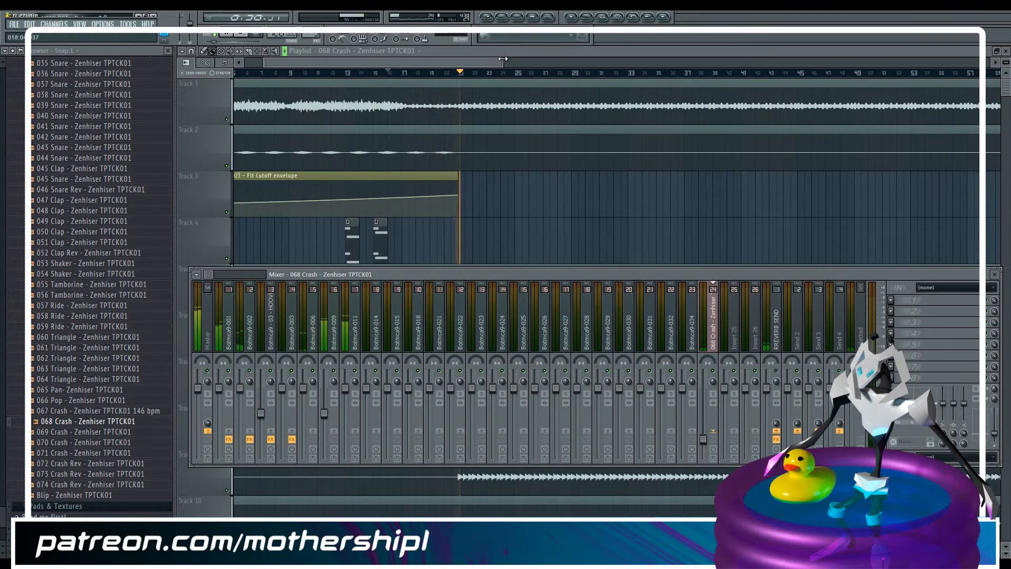
{"action": "key", "text": "F9"}
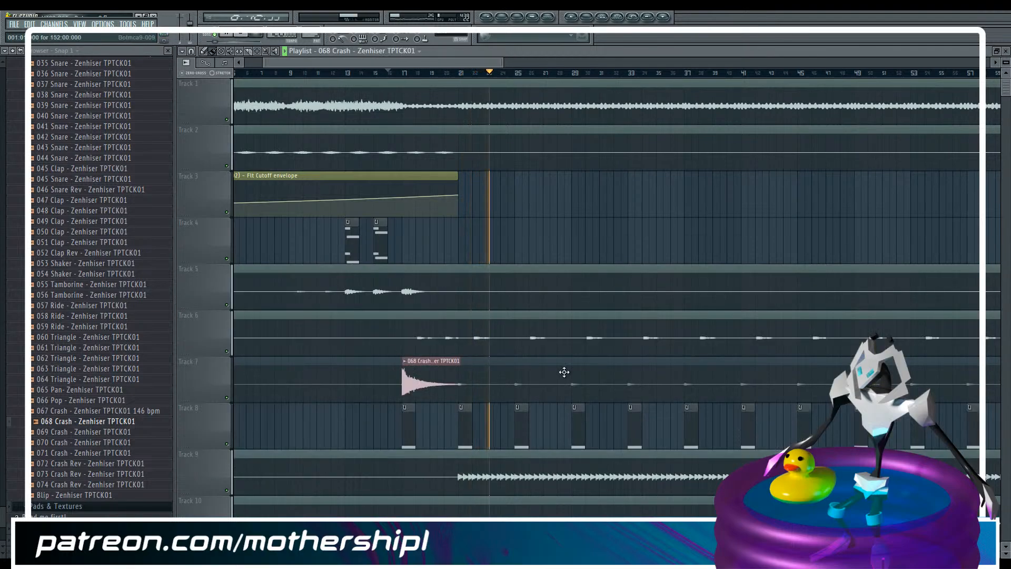
Move the stem under the crash sample down to track 8 and add 068 Crash clips on track 7 at bars 33 and 49
{"action": "left_click_drag", "start_coordinate": [502, 63], "coordinate": [605, 63]}
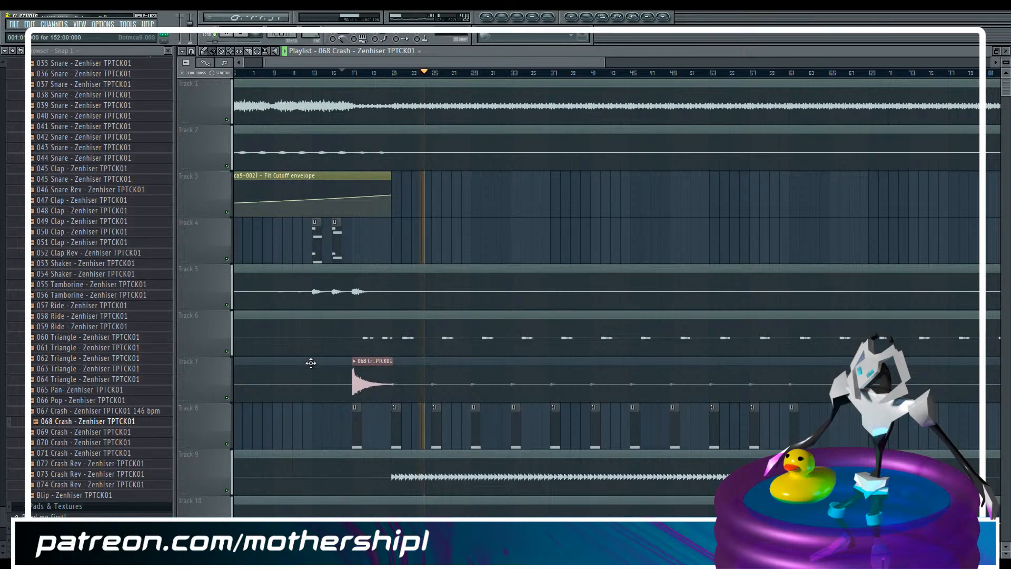
{"action": "left_click", "coordinate": [358, 387]}
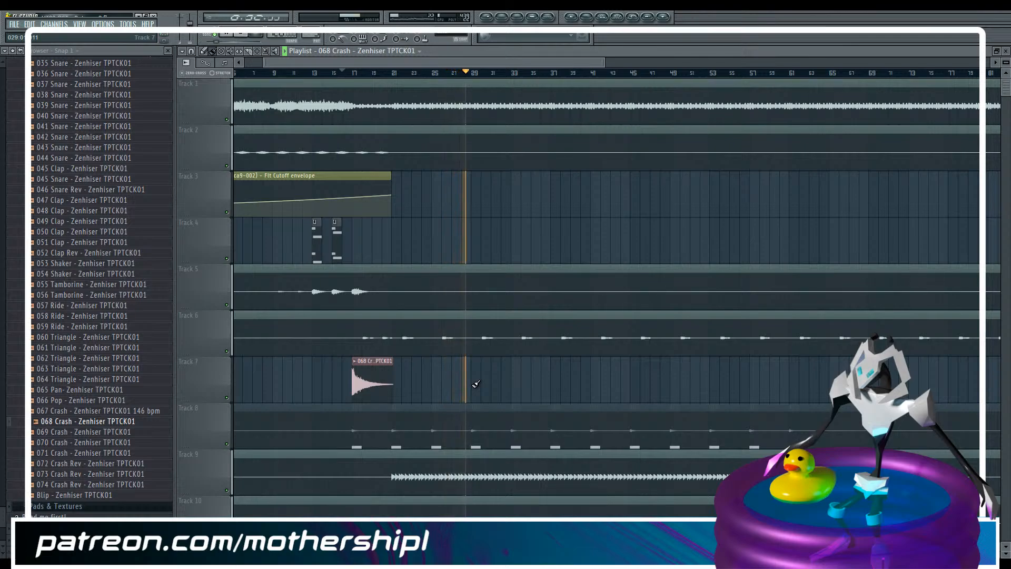
{"action": "left_click", "coordinate": [511, 384]}
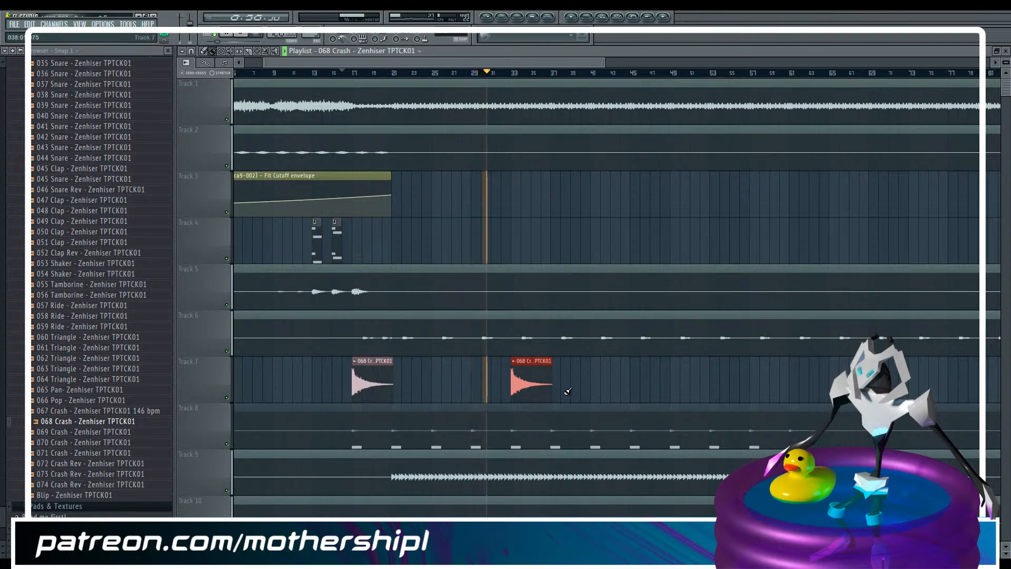
{"action": "left_click", "coordinate": [673, 385]}
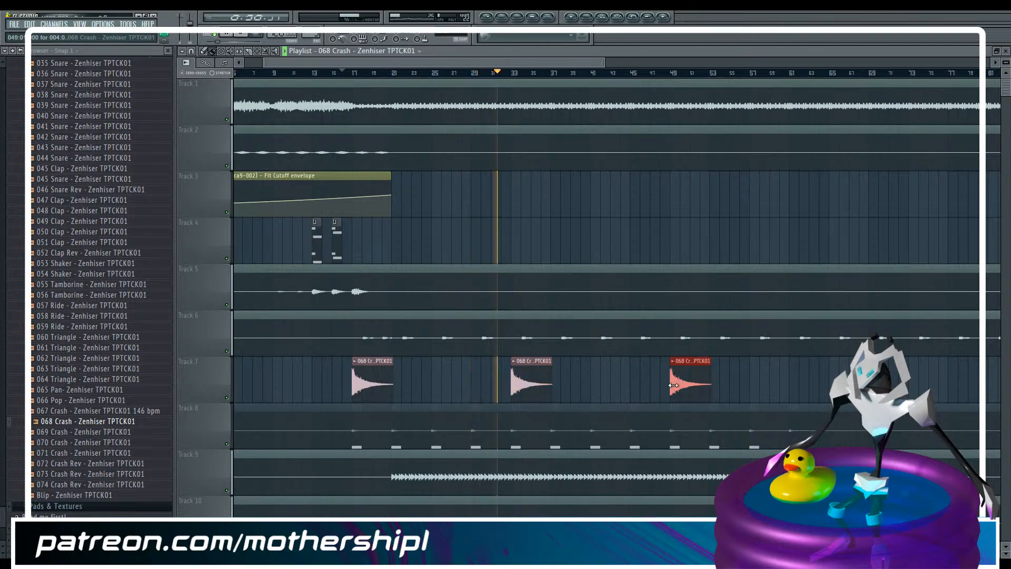
Place 068 Crash clips on track 7 at bars 89 and 97, auditioning each spot from just before it
{"action": "left_click_drag", "start_coordinate": [495, 62], "coordinate": [720, 77]}
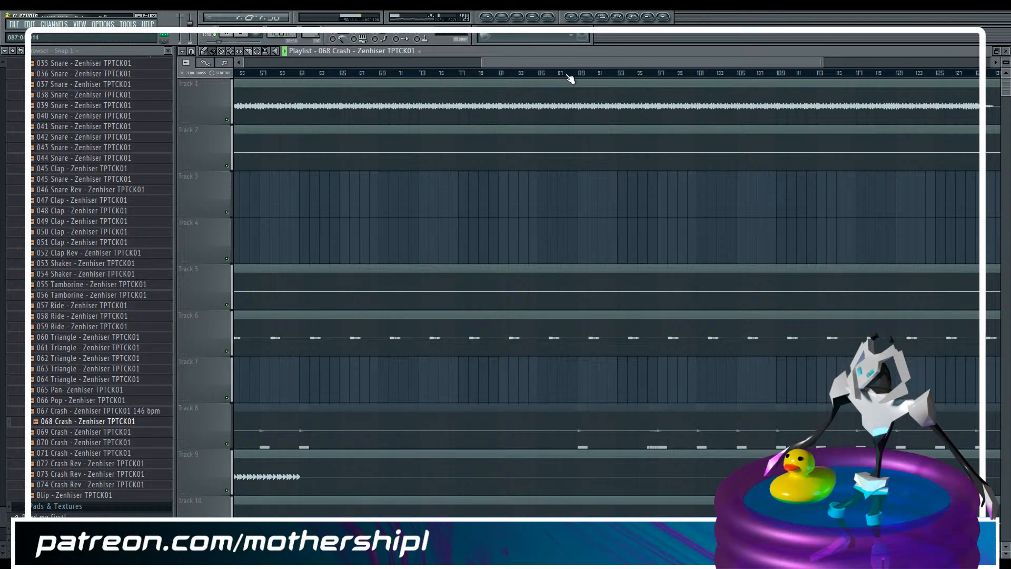
{"action": "left_click", "coordinate": [569, 75]}
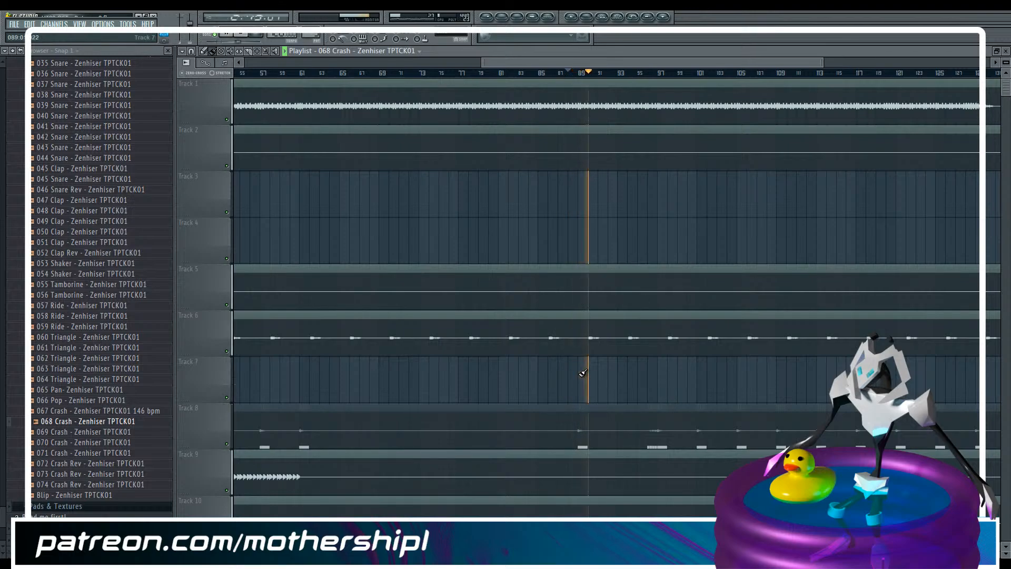
{"action": "left_click", "coordinate": [582, 373]}
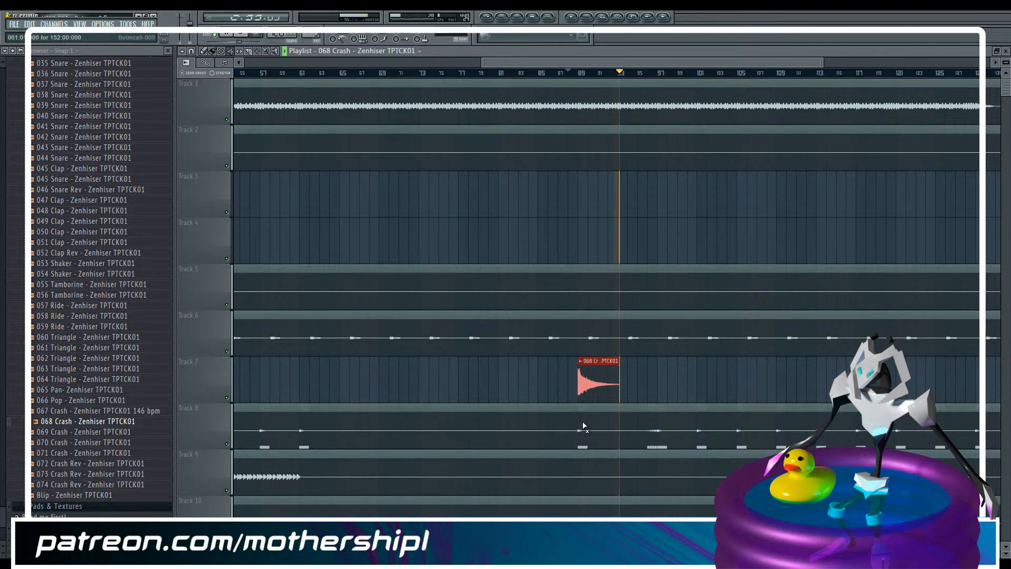
{"action": "left_click", "coordinate": [573, 73]}
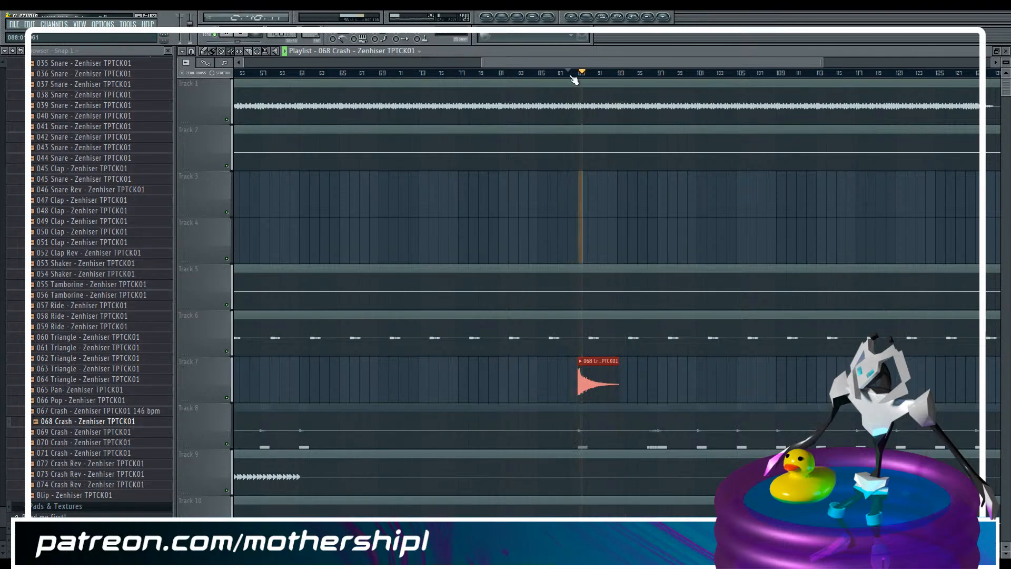
{"action": "left_click", "coordinate": [668, 385]}
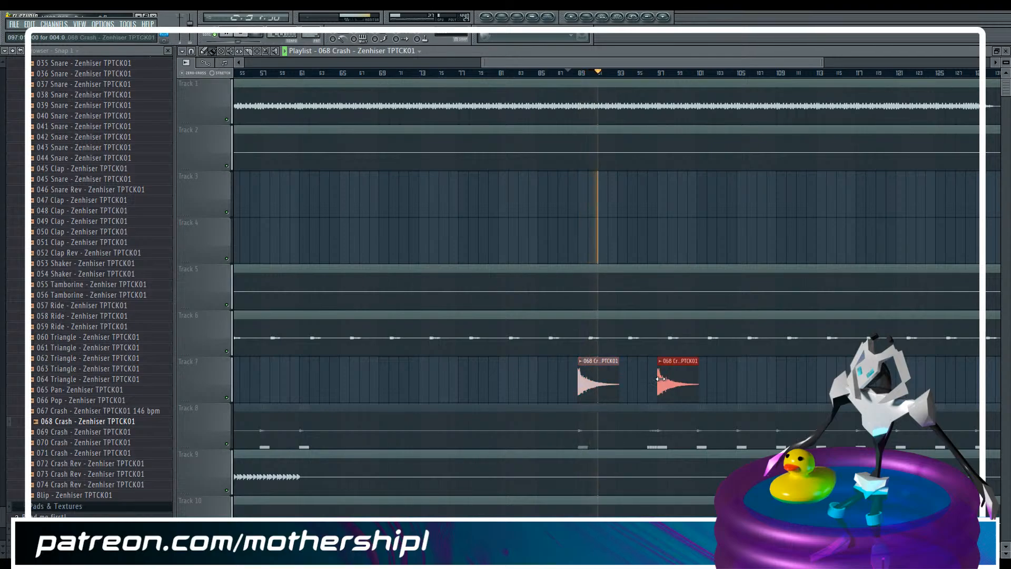
{"action": "left_click", "coordinate": [649, 74]}
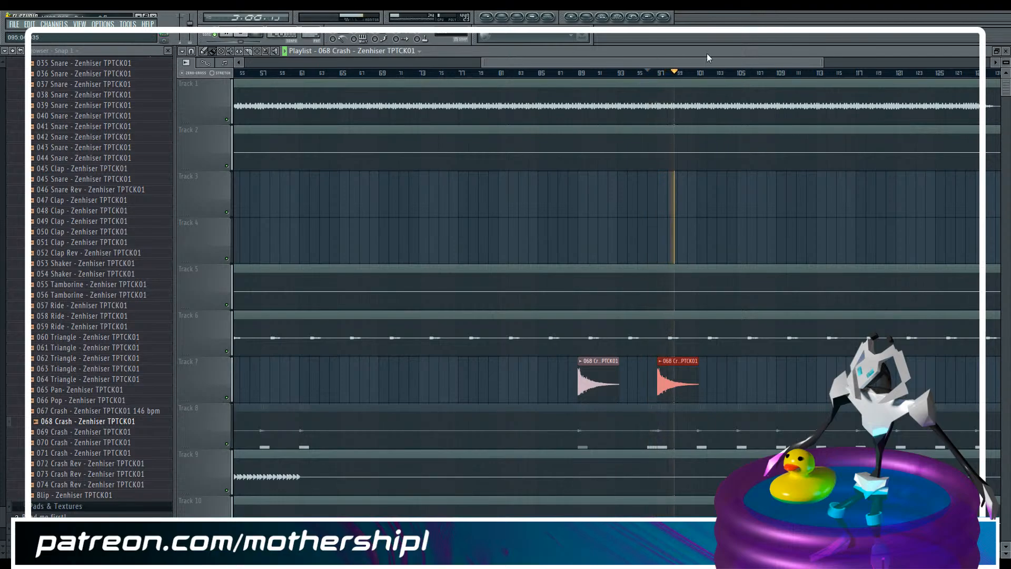
Place further 068 Crash clips on track 7 at bars 113, 129 and 145
{"action": "left_click_drag", "start_coordinate": [695, 62], "coordinate": [798, 53]}
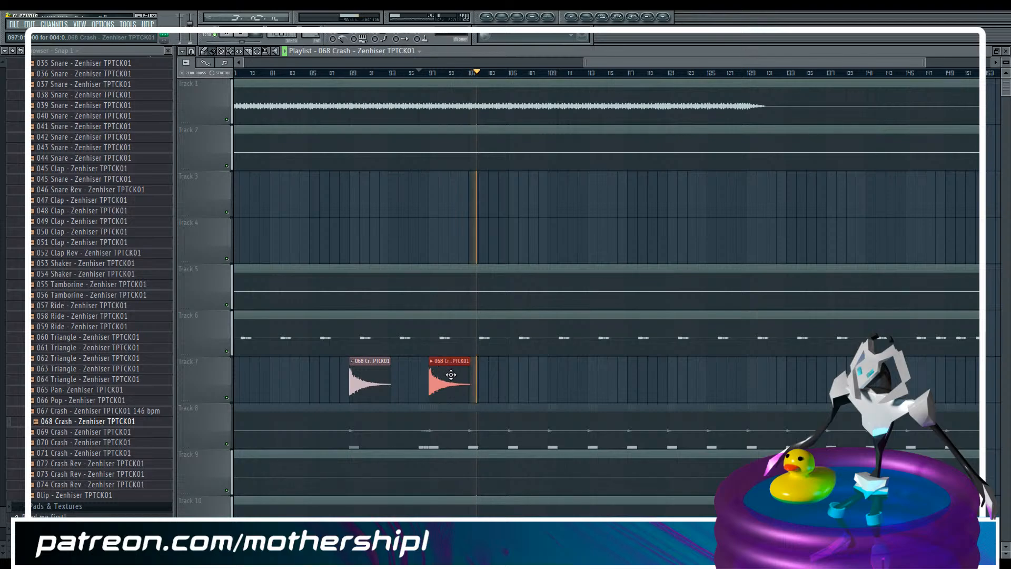
{"action": "left_click", "coordinate": [592, 374]}
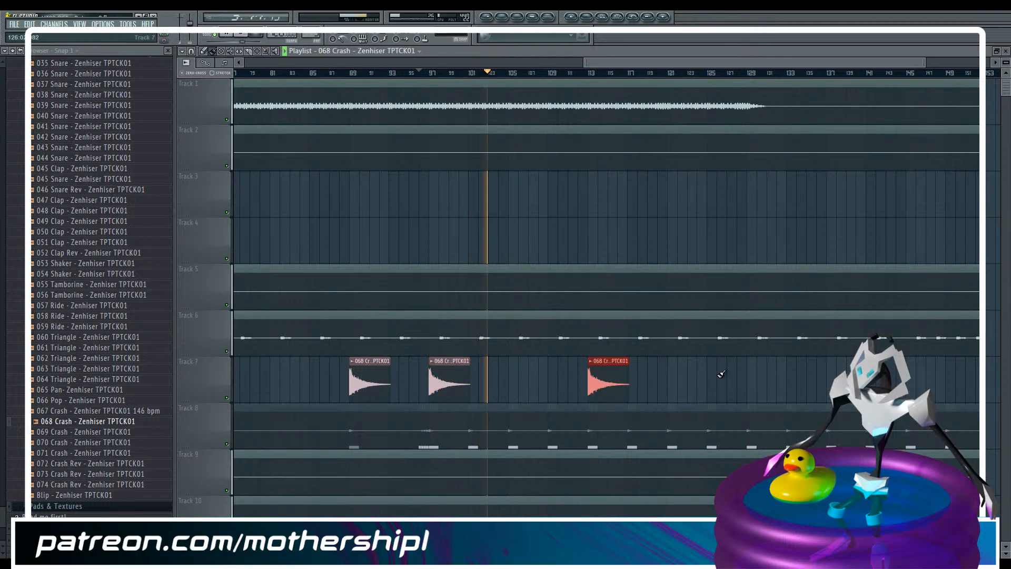
{"action": "left_click", "coordinate": [751, 374]}
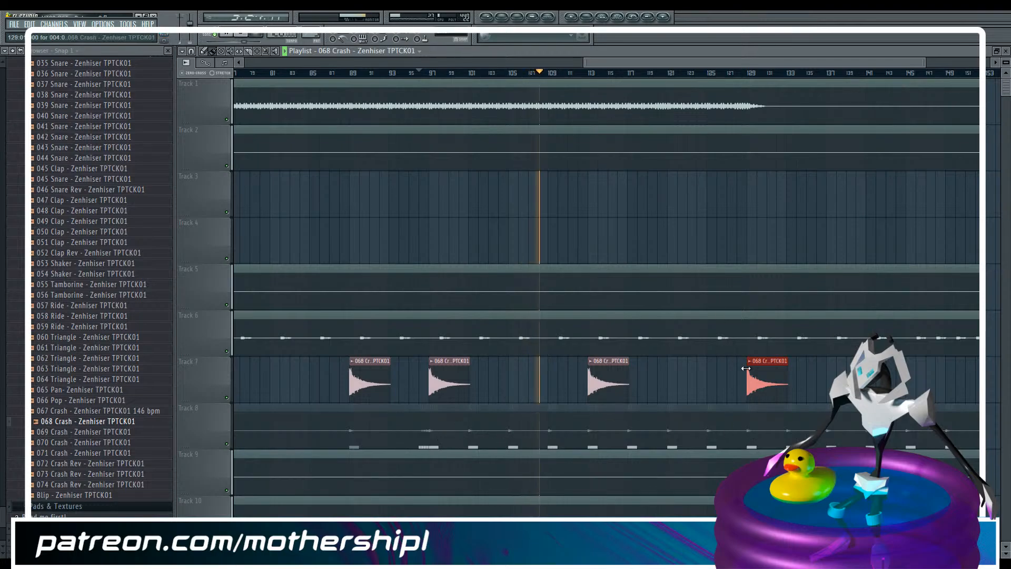
{"action": "left_click", "coordinate": [915, 380]}
Play the arrangement with the mixer open to check the levels of the stems on the lower tracks, and stop playback
{"action": "left_click_drag", "start_coordinate": [663, 62], "coordinate": [503, 64]}
{"action": "scroll", "coordinate": [545, 166], "scroll_direction": "down", "scroll_amount": 3}
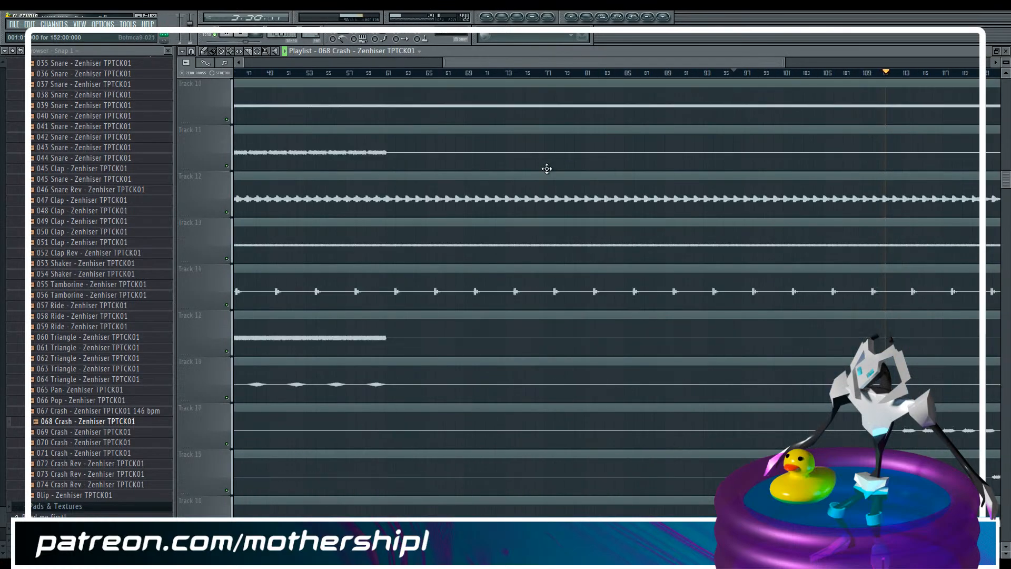
{"action": "scroll", "coordinate": [547, 168], "scroll_direction": "down", "scroll_amount": 2}
{"action": "key", "text": "F9"}
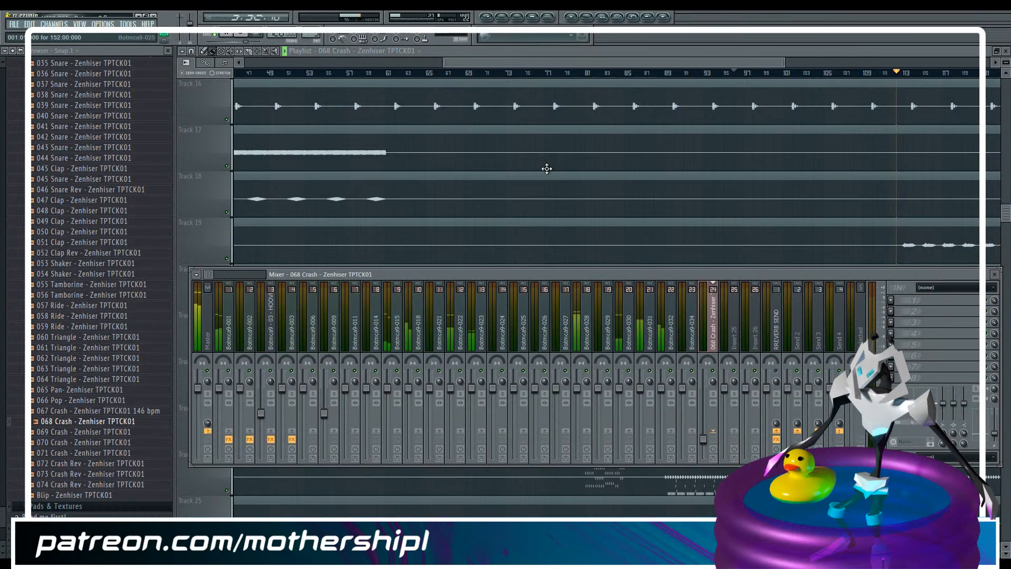
{"action": "left_click_drag", "start_coordinate": [561, 61], "coordinate": [564, 59]}
{"action": "key", "text": "space"}
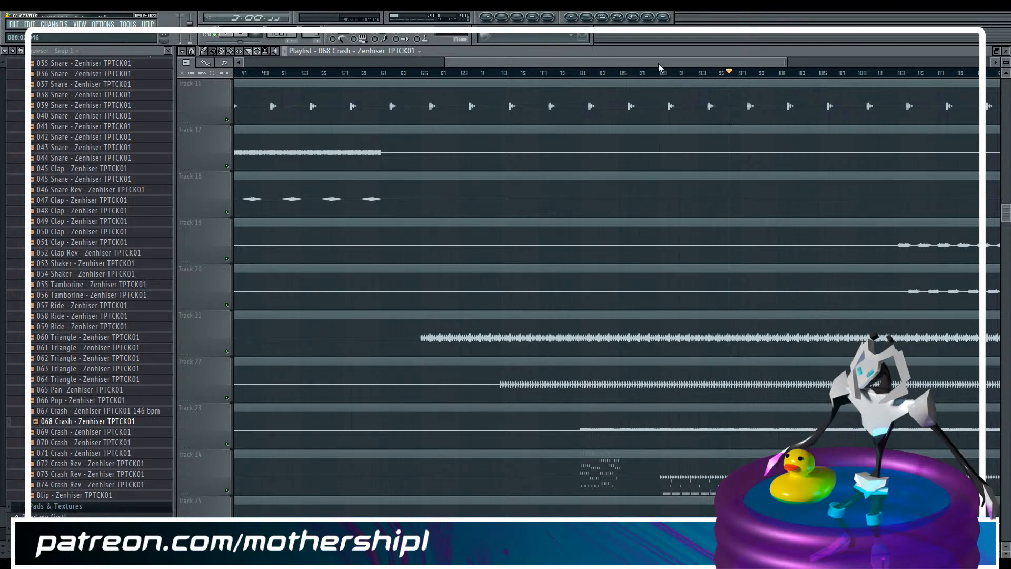
Solo track 23 and play it from just before bar 89 to find its mixer insert and hear the stem alone
{"action": "left_click_drag", "start_coordinate": [658, 63], "coordinate": [723, 43]}
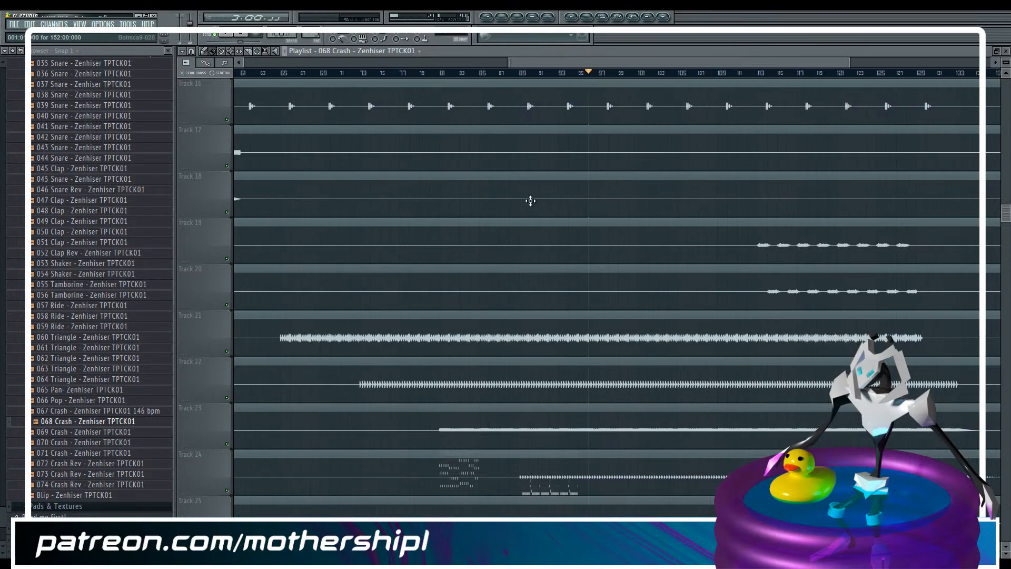
{"action": "scroll", "coordinate": [521, 201], "scroll_direction": "down", "scroll_amount": 2}
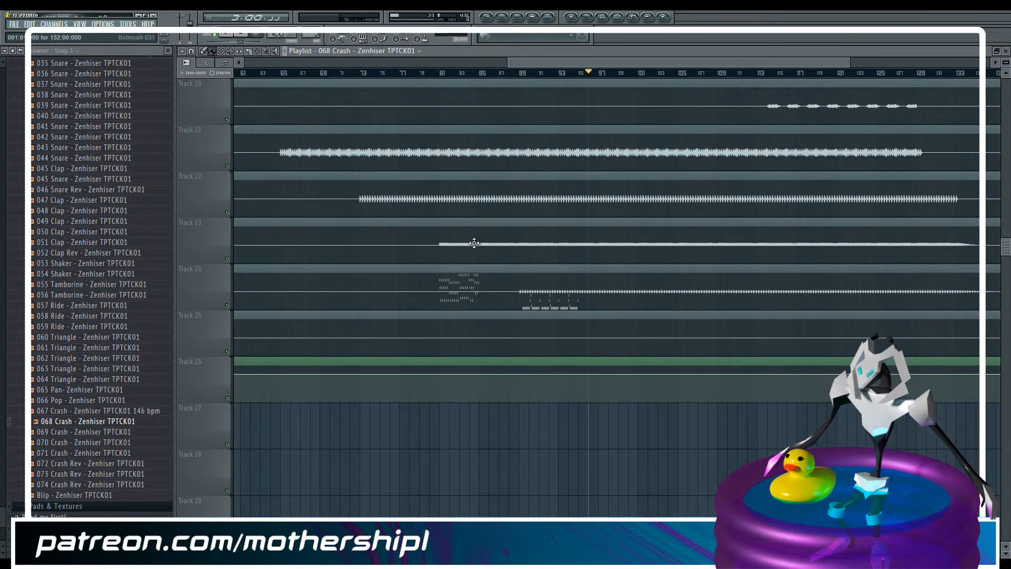
{"action": "left_click", "coordinate": [509, 74]}
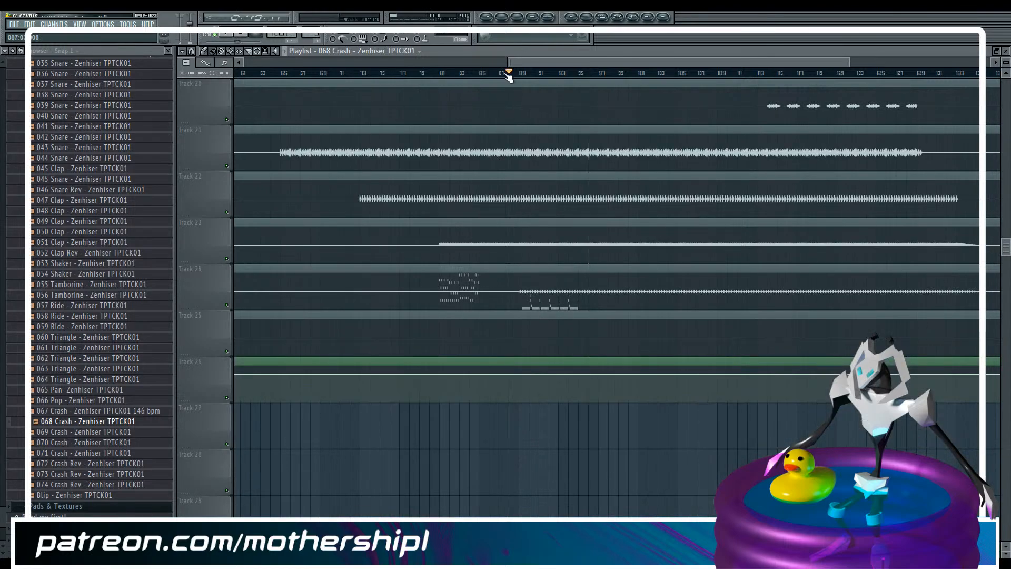
{"action": "key", "text": "F9"}
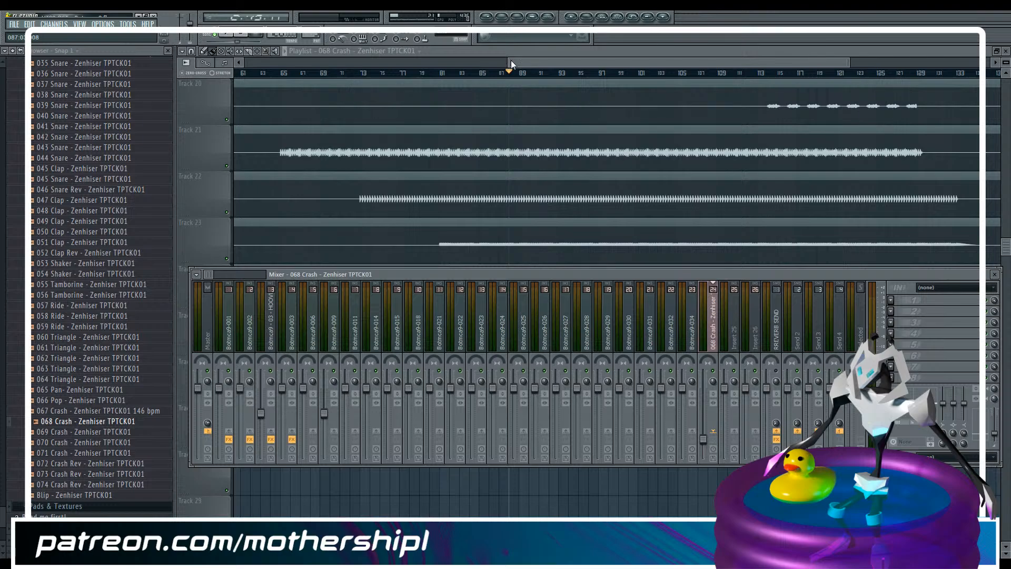
{"action": "key", "text": "F9"}
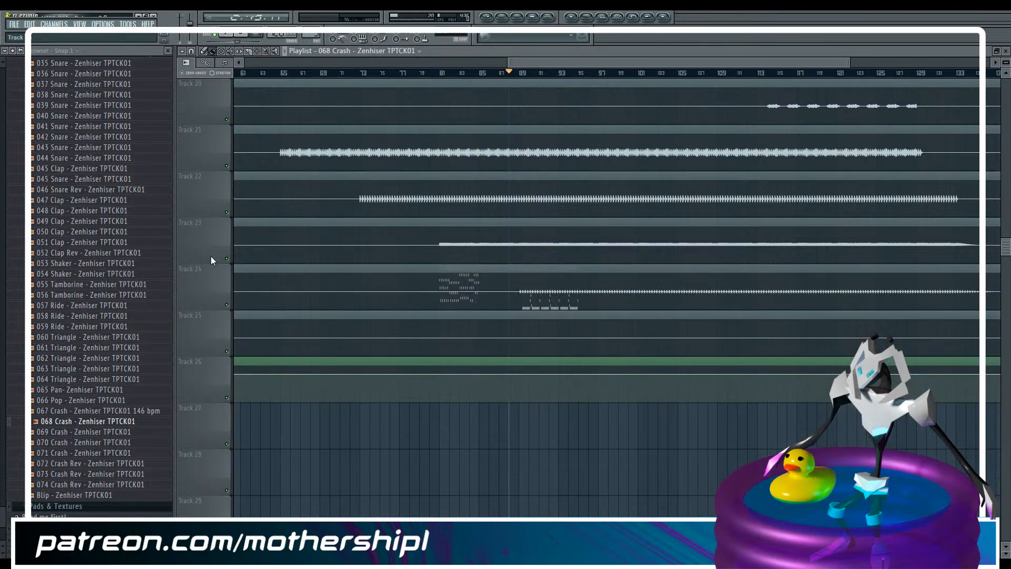
{"action": "right_click", "coordinate": [227, 259]}
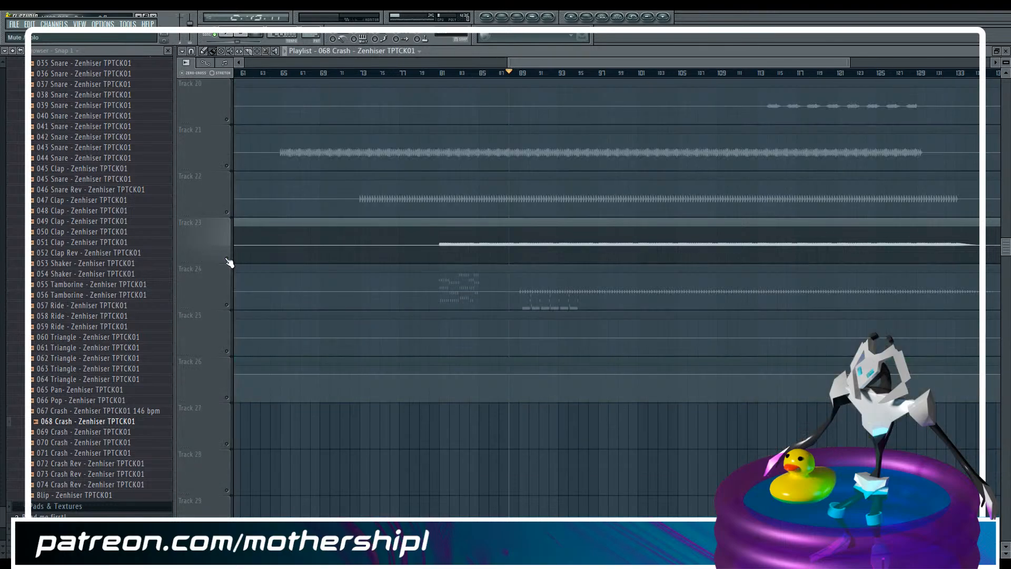
{"action": "key", "text": "F9"}
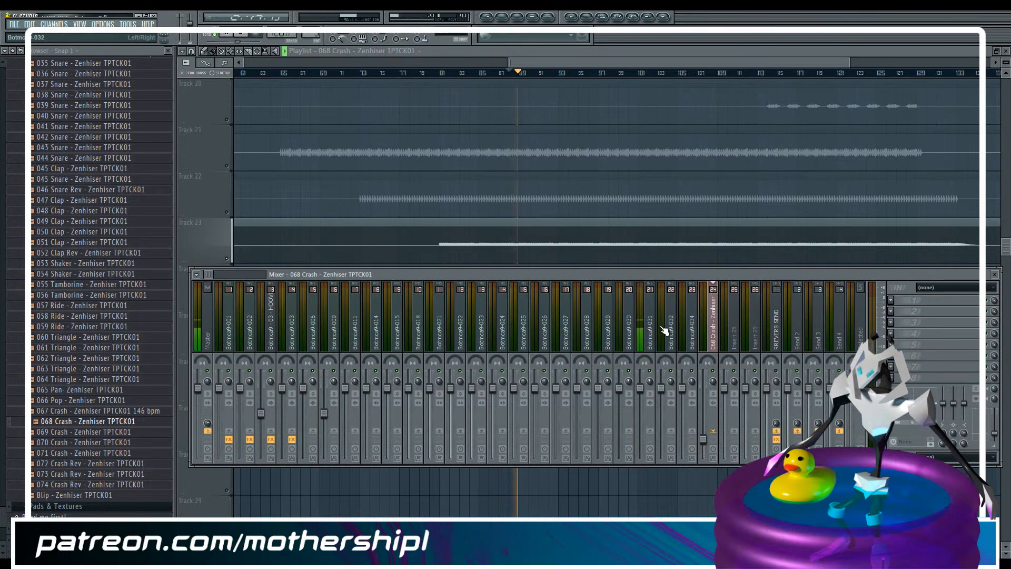
{"action": "left_click_drag", "start_coordinate": [617, 63], "coordinate": [709, 52]}
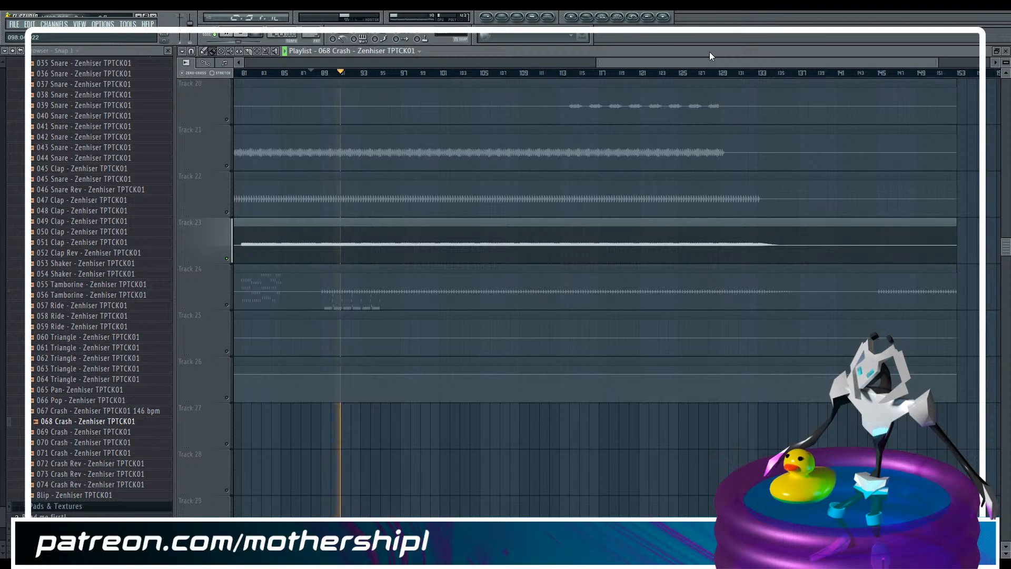
Set the playback position to bar 81, solo track 24 and select its Botmca9-032 clip
{"action": "left_click_drag", "start_coordinate": [938, 63], "coordinate": [634, 90]}
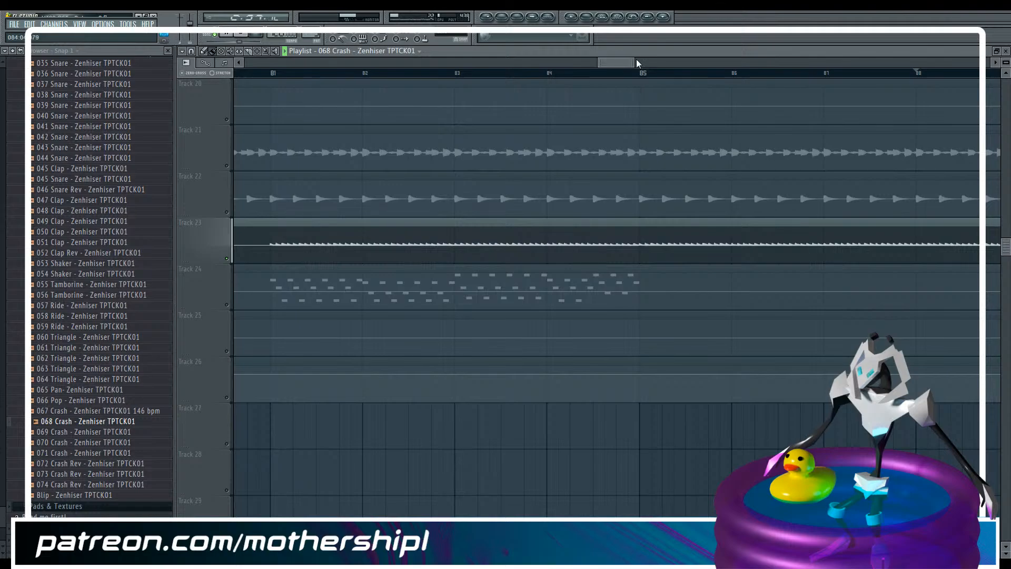
{"action": "left_click_drag", "start_coordinate": [631, 59], "coordinate": [650, 60]}
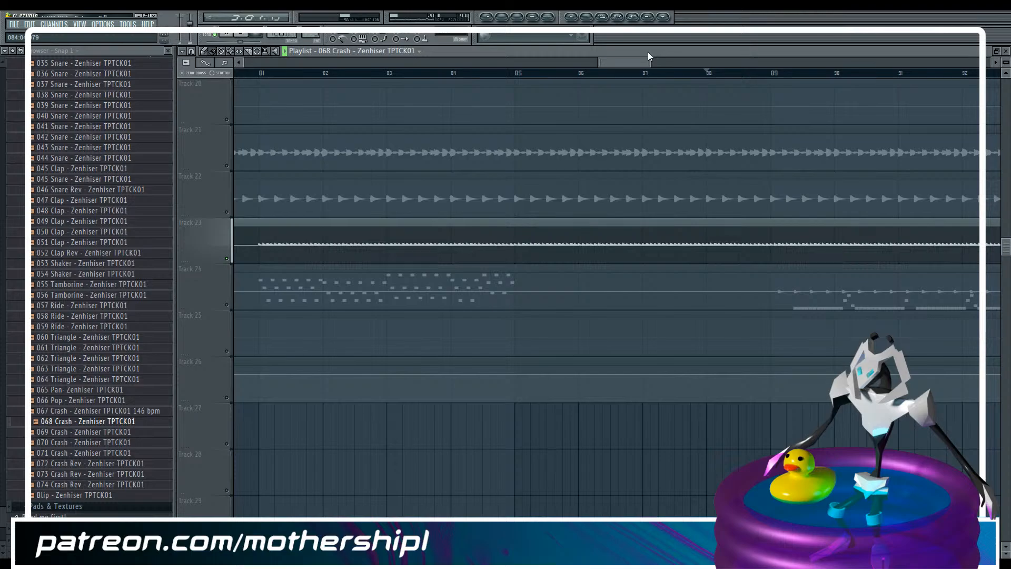
{"action": "left_click", "coordinate": [261, 74]}
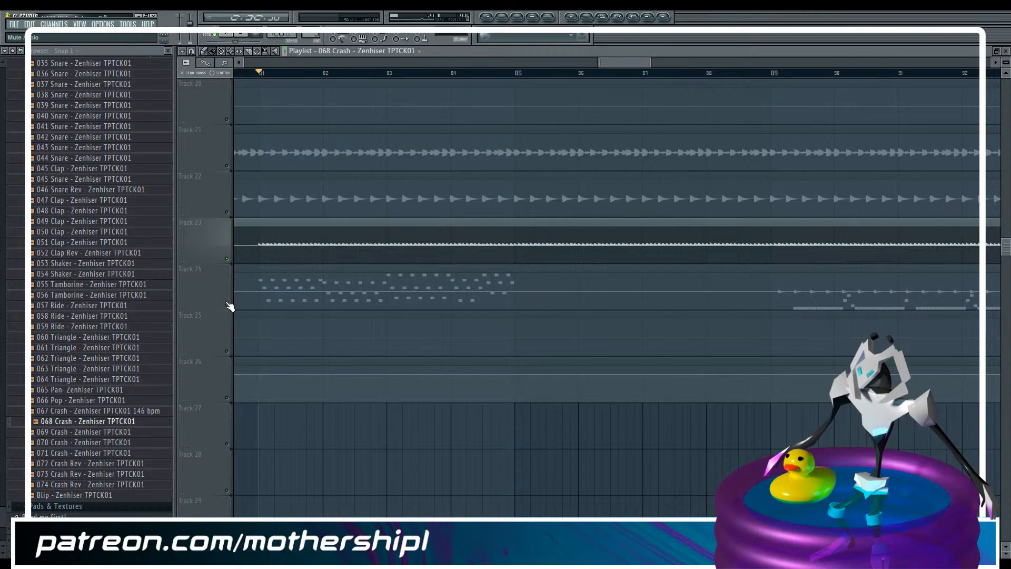
{"action": "left_click", "coordinate": [302, 286]}
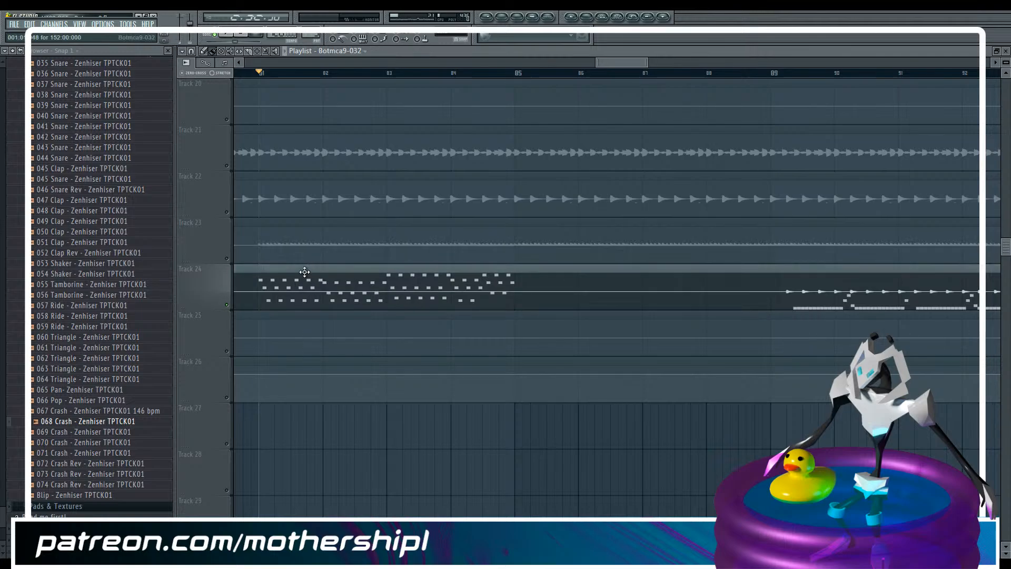
Filter the channel rack to the Unsorted group and open the JV-1080 synthesizer
{"action": "key", "text": "F6"}
{"action": "left_click", "coordinate": [216, 445]}
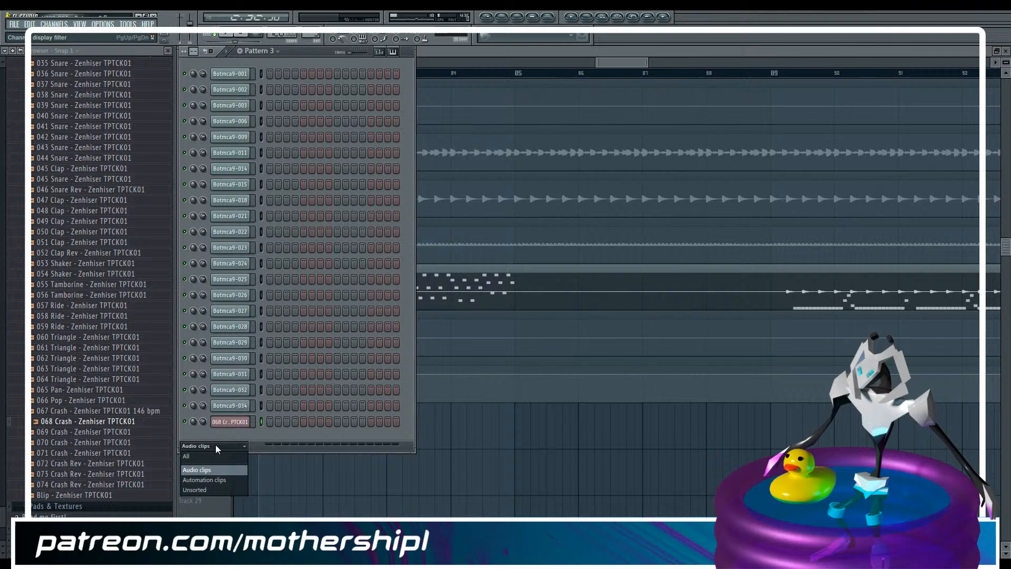
{"action": "left_click", "coordinate": [206, 489]}
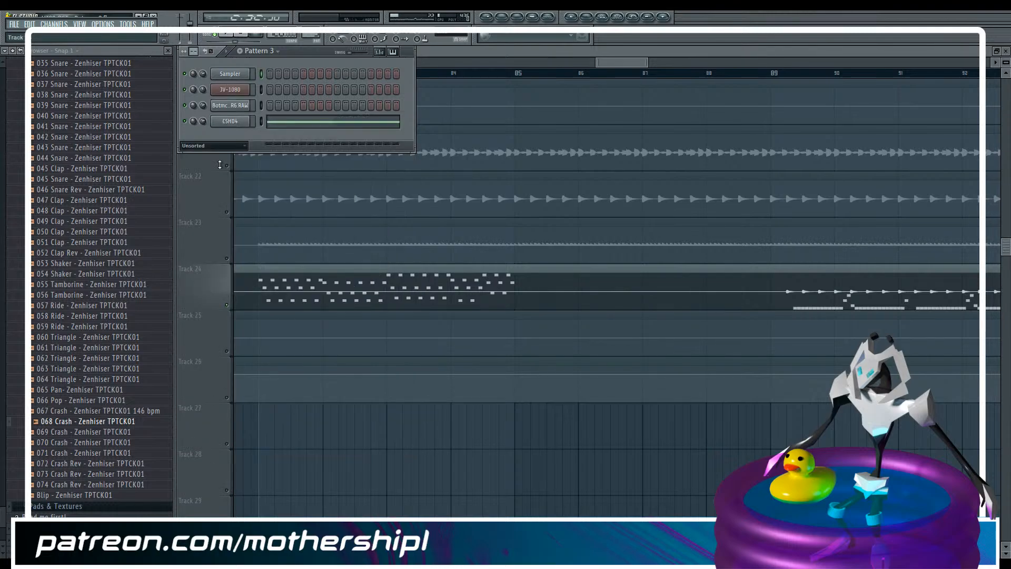
{"action": "left_click", "coordinate": [235, 90]}
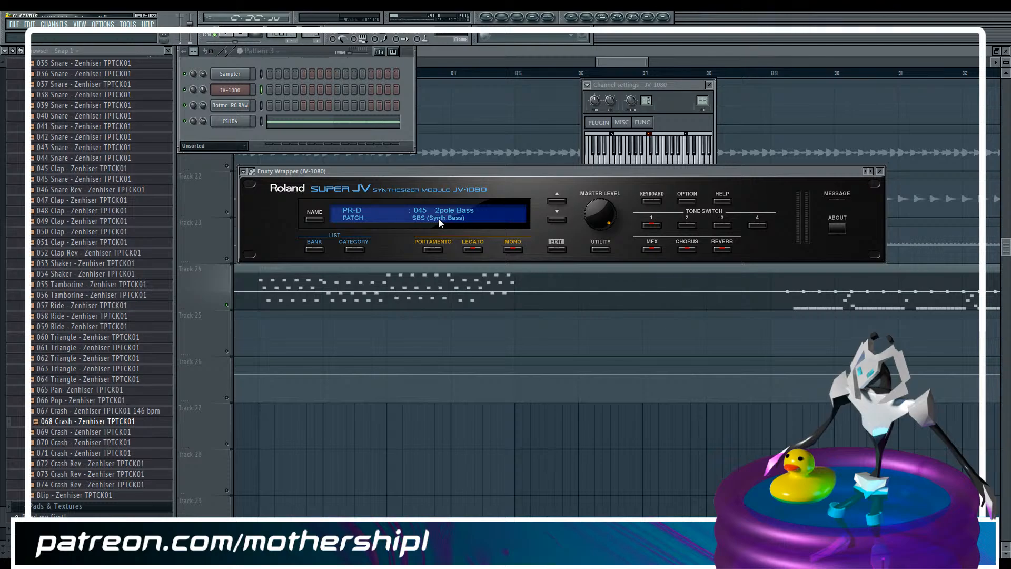
Inspect the TVF and TVA edit pages of the JV-1080's 2pole Bass patch and return to the channel rack
{"action": "left_click", "coordinate": [560, 249]}
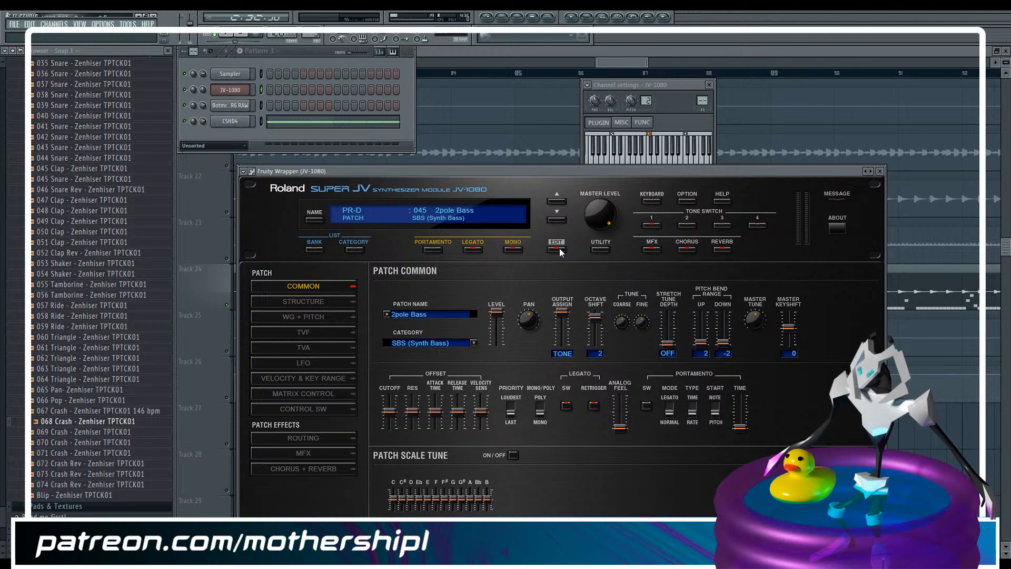
{"action": "left_click", "coordinate": [317, 332]}
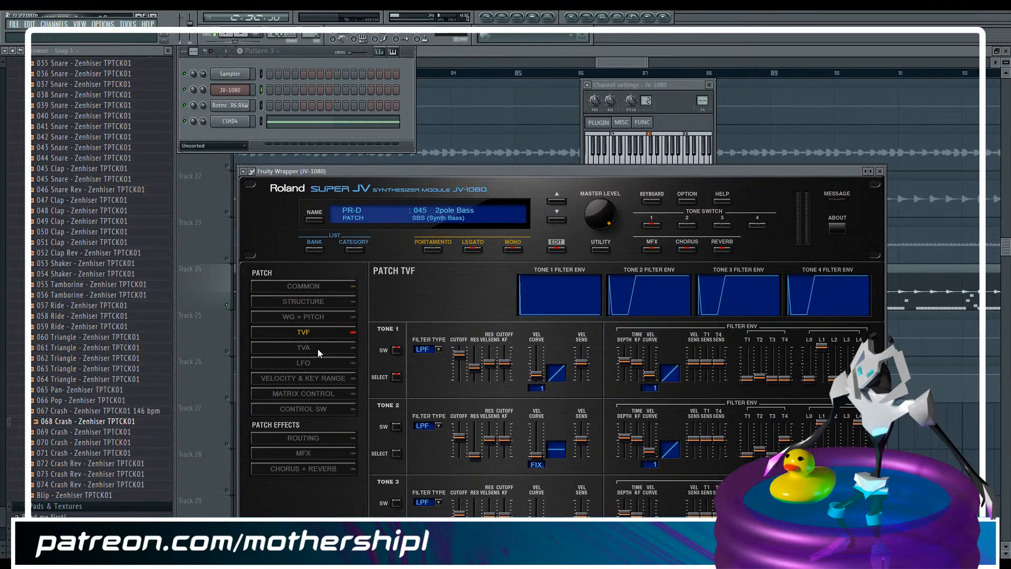
{"action": "left_click", "coordinate": [317, 348]}
{"action": "left_click", "coordinate": [458, 52]}
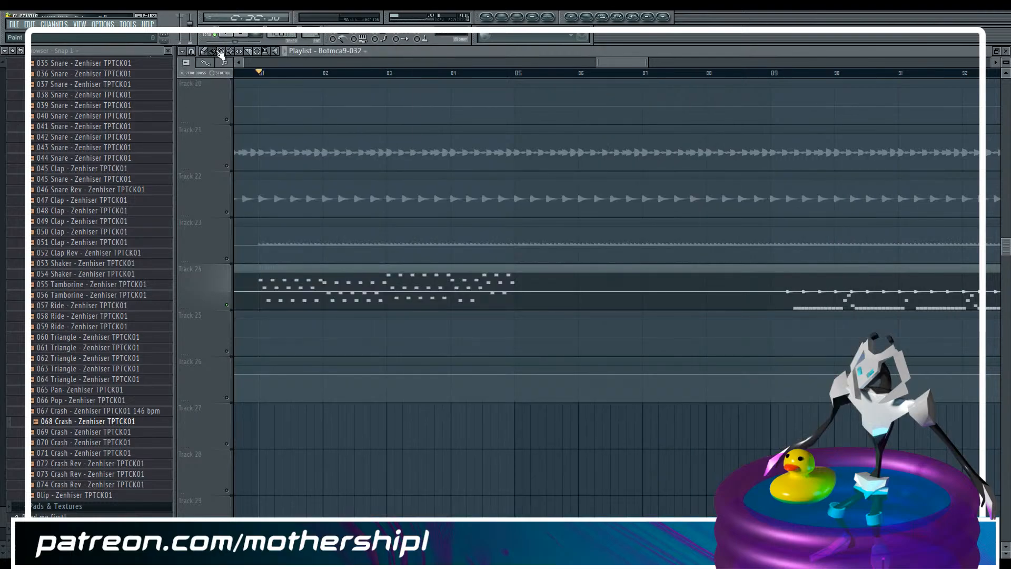
{"action": "key", "text": "F6"}
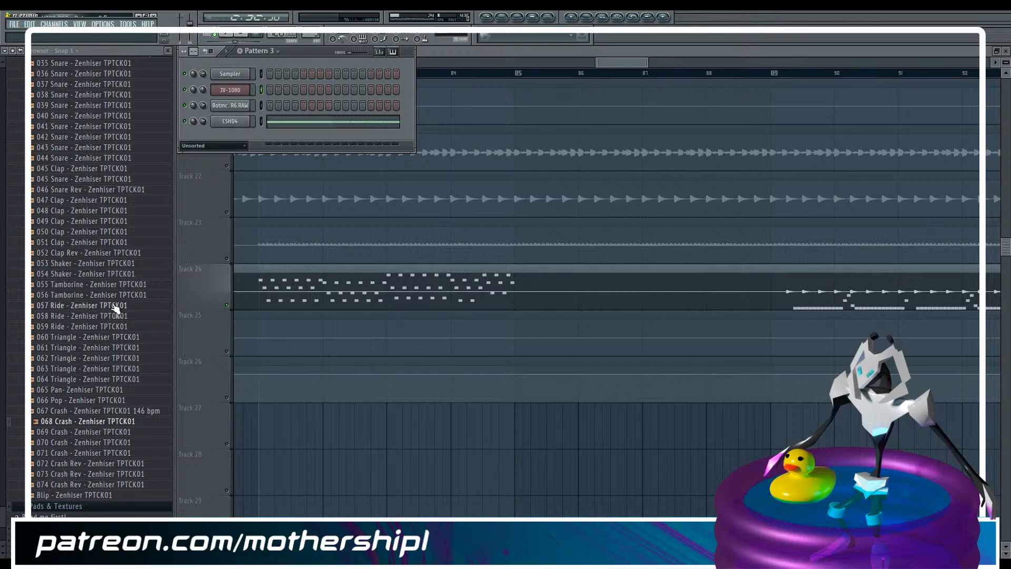
Solo track 23 by unmuting it and muting track 24, and play the stem from bar 81
{"action": "left_click", "coordinate": [228, 259]}
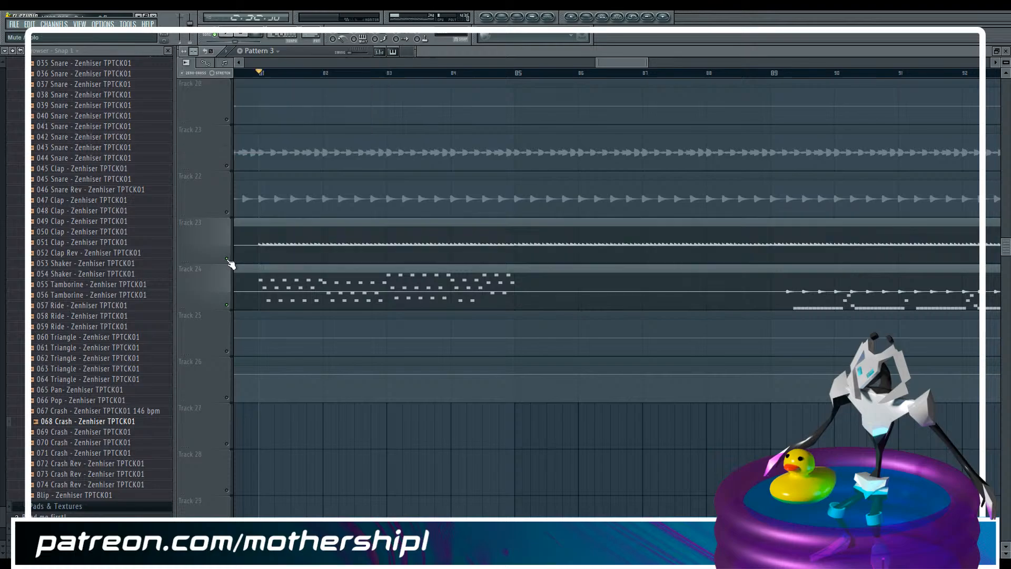
{"action": "left_click", "coordinate": [228, 305]}
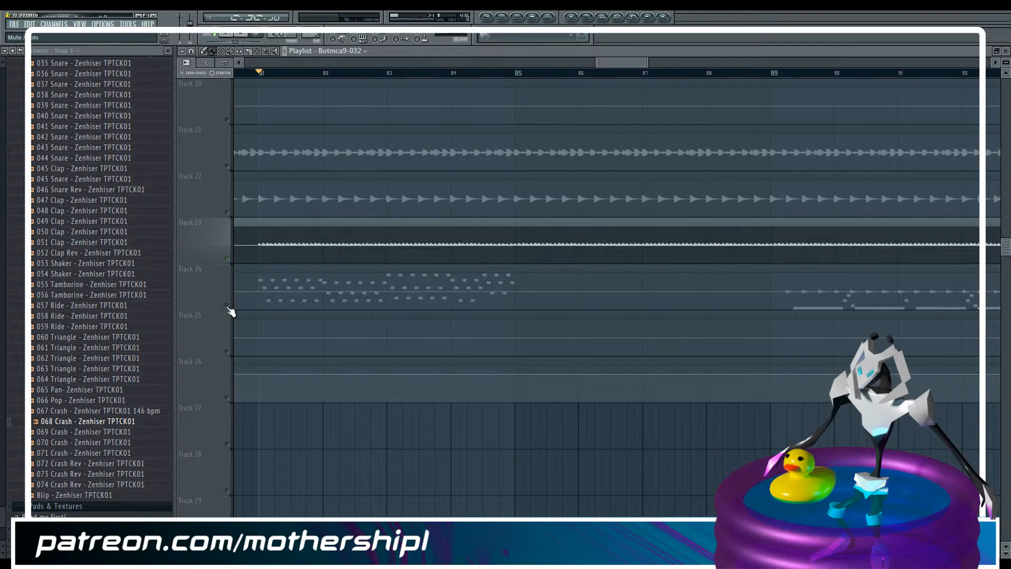
{"action": "key", "text": "space"}
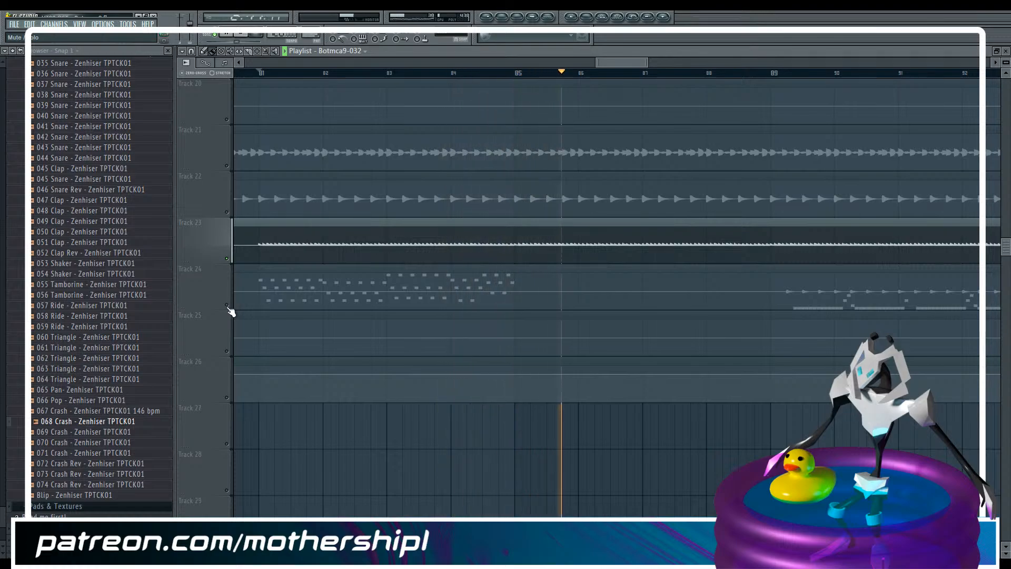
{"action": "key", "text": "space"}
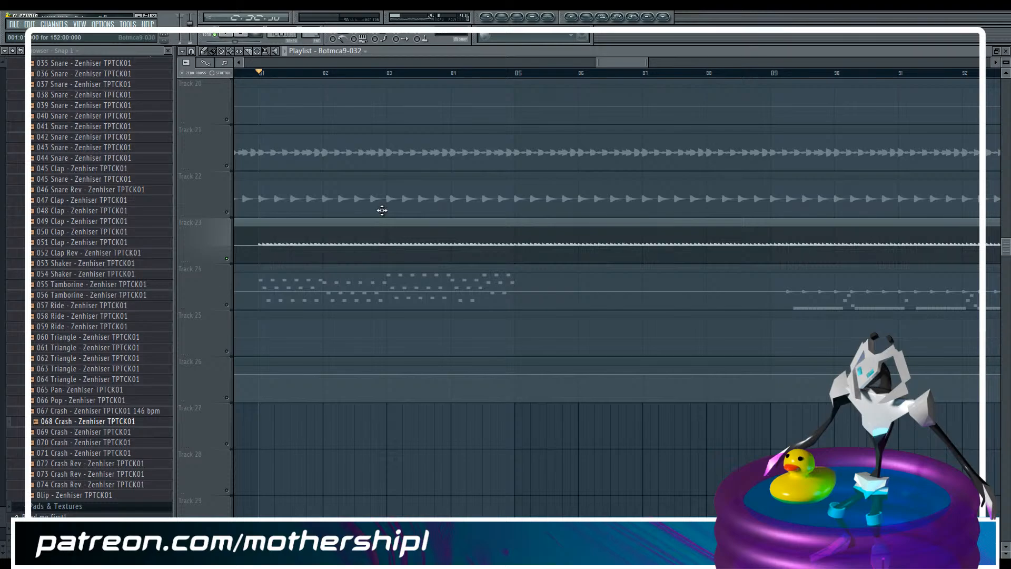
Solo track 24 in place of track 23 and make Pattern 1 the active pattern
{"action": "left_click_drag", "start_coordinate": [646, 62], "coordinate": [618, 64]}
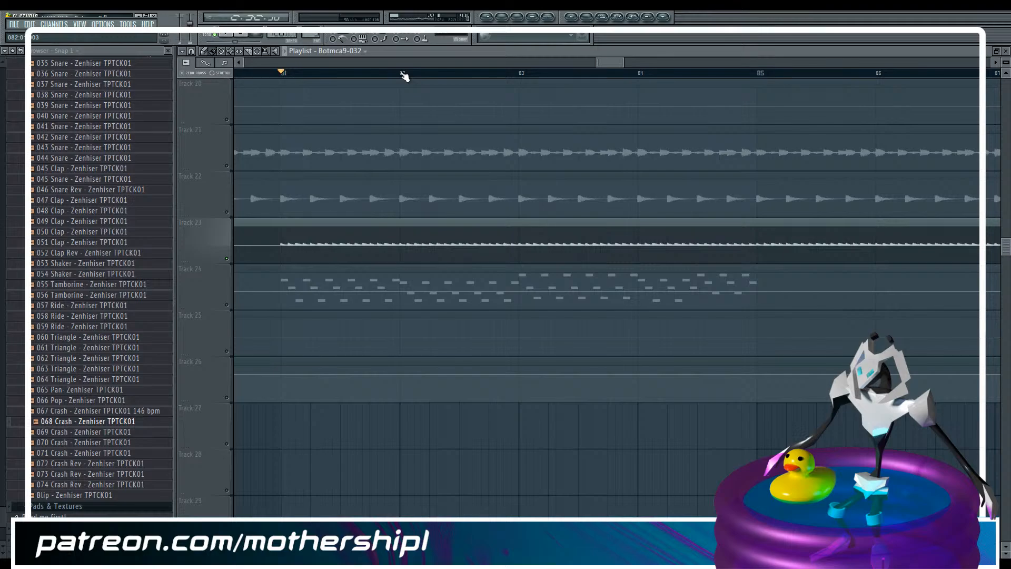
{"action": "left_click", "coordinate": [227, 306]}
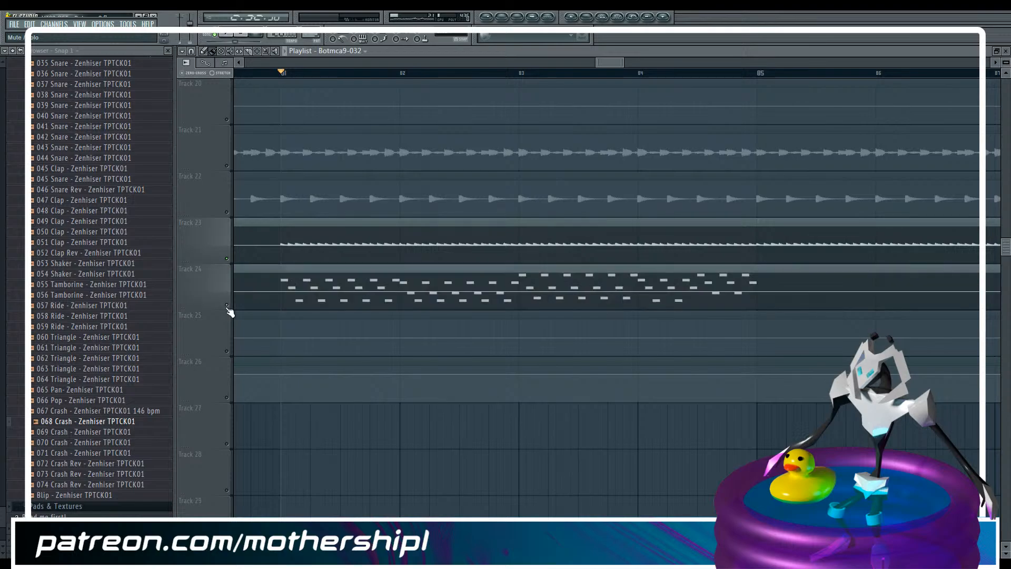
{"action": "left_click", "coordinate": [228, 258]}
{"action": "key", "text": "F6"}
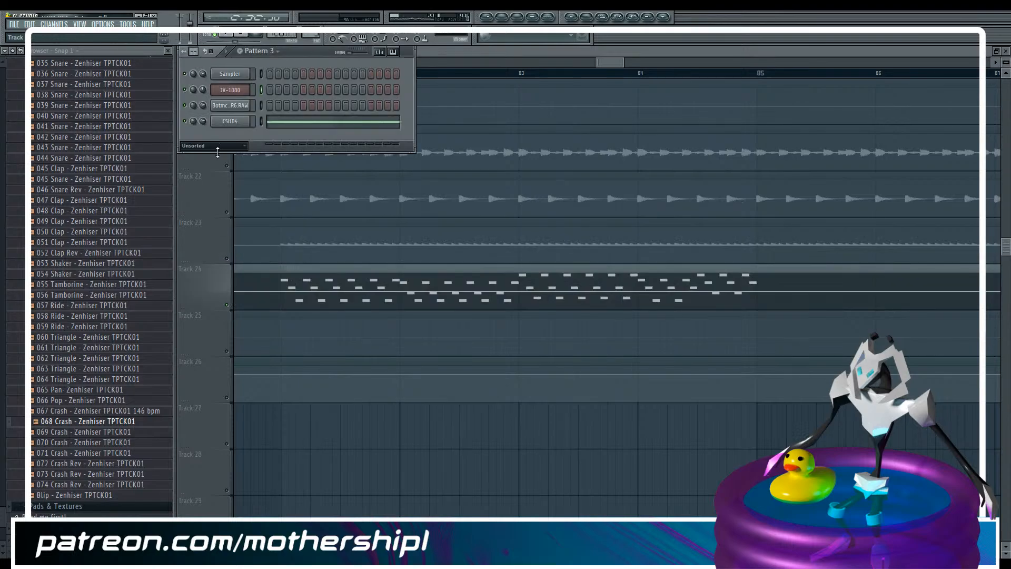
{"action": "left_click", "coordinate": [213, 145]}
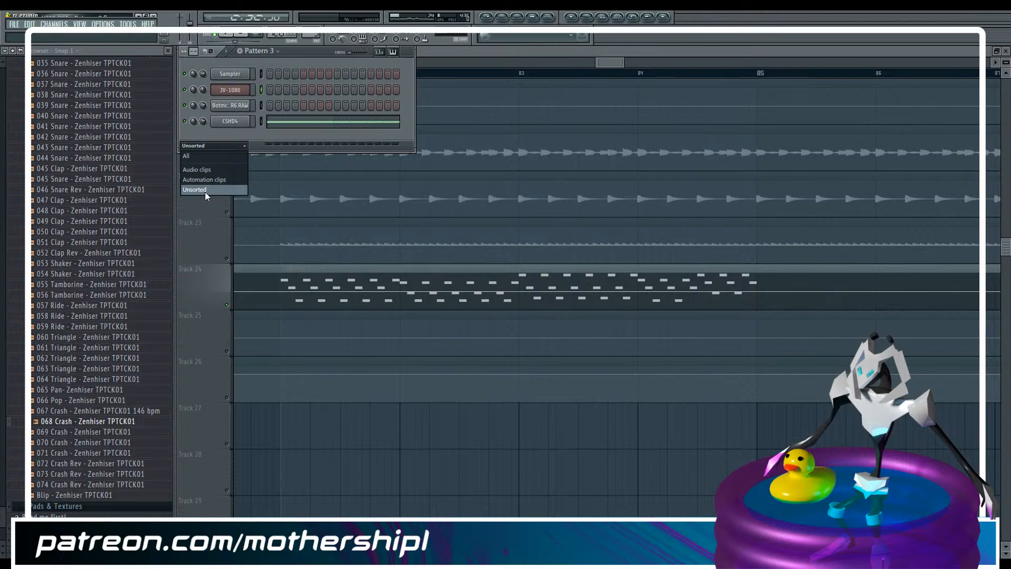
{"action": "left_click", "coordinate": [314, 35]}
{"action": "left_click_drag", "start_coordinate": [314, 35], "coordinate": [315, 44]}
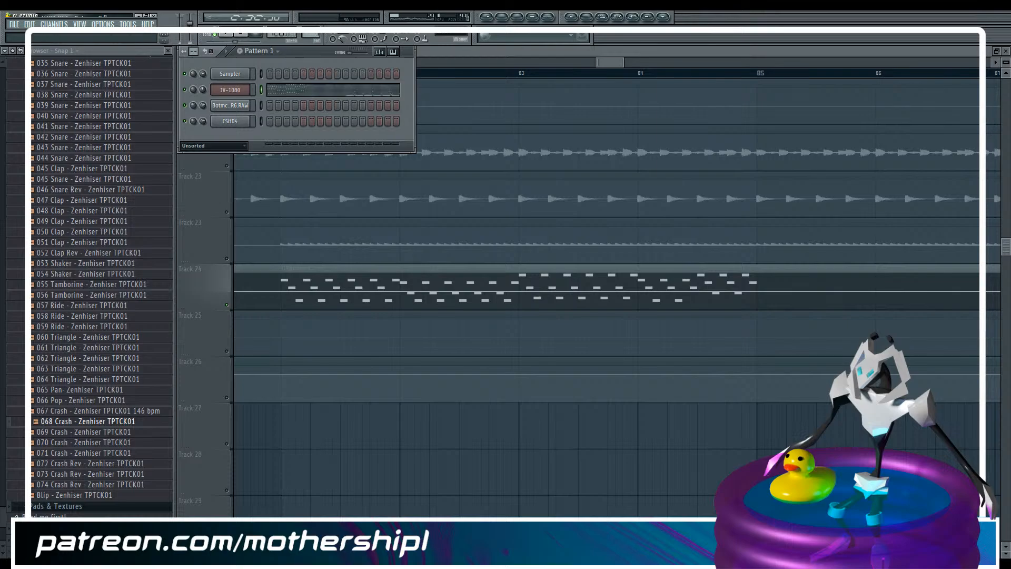
Play the soloed track 24 from bar 81 to hear the JV-1080 notes of Pattern 1
{"action": "key", "text": "F9"}
{"action": "key", "text": "space"}
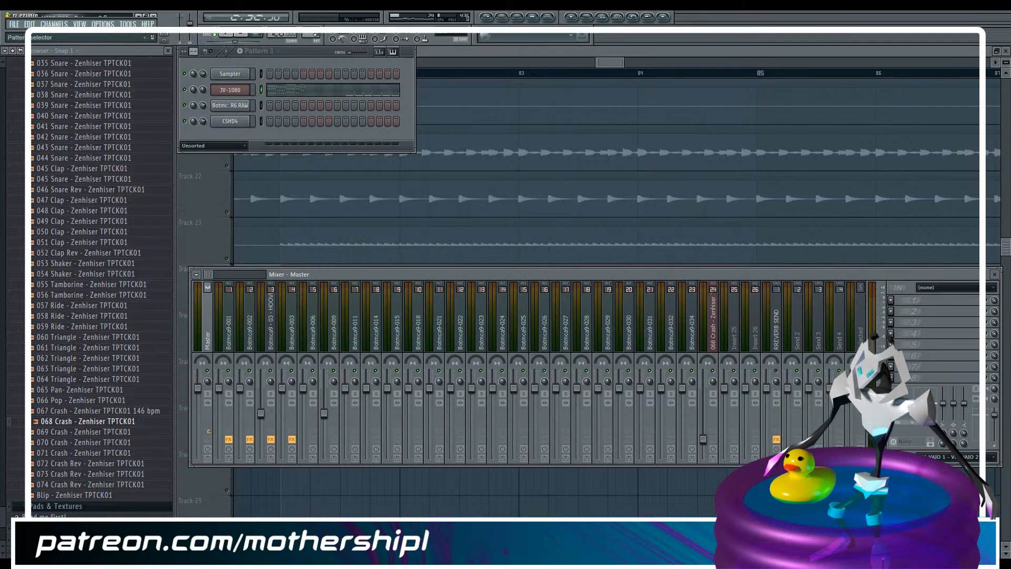
{"action": "left_click", "coordinate": [445, 53]}
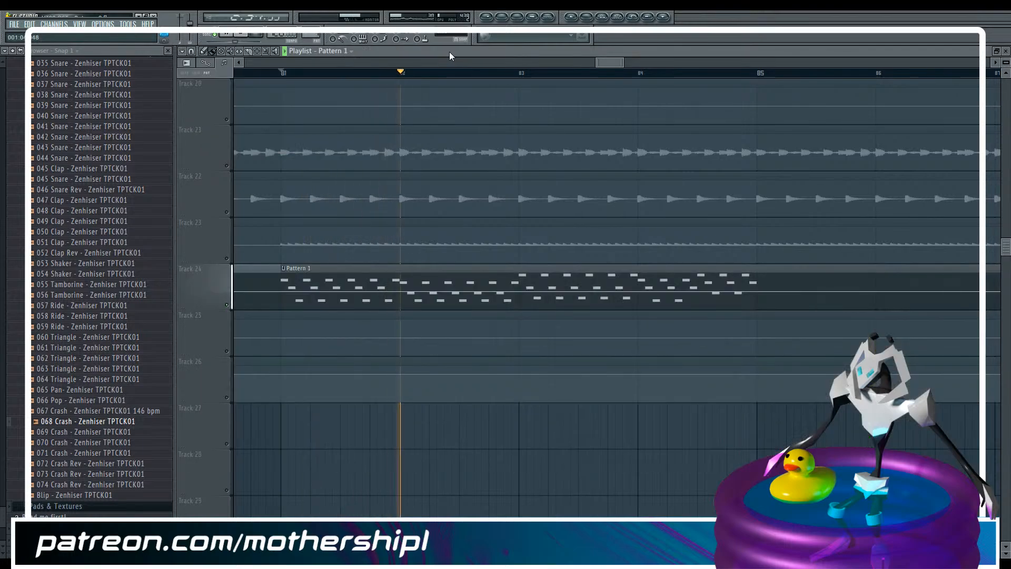
{"action": "left_click_drag", "start_coordinate": [624, 62], "coordinate": [772, 64]}
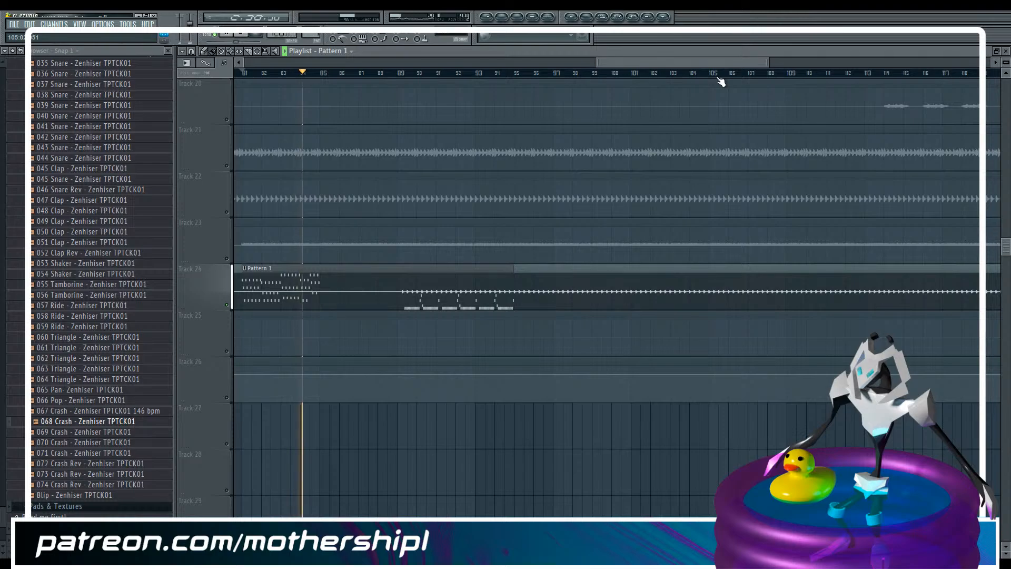
{"action": "key", "text": "space"}
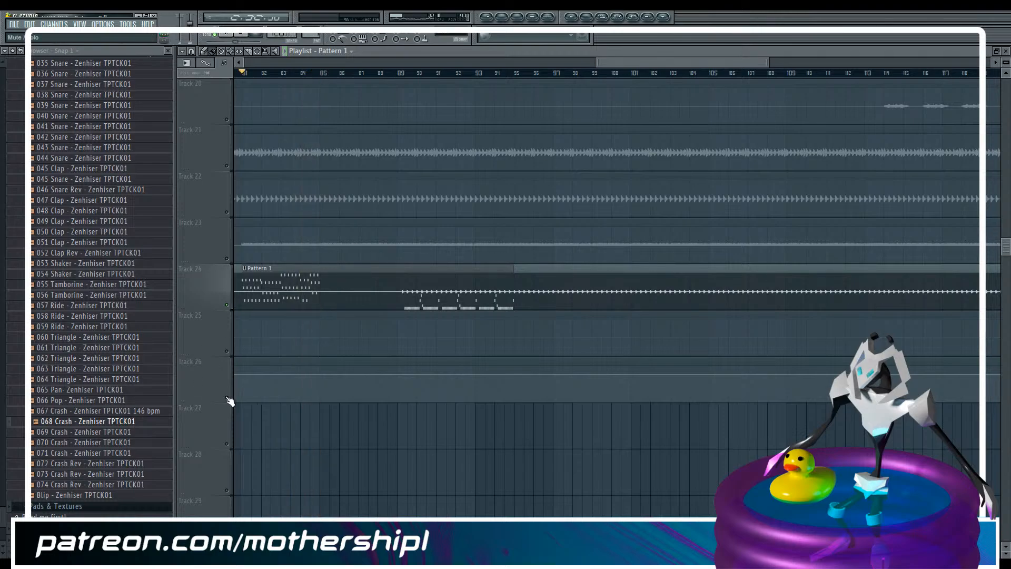
Unmute track 26 and cut the JV-1080 notes from bar 9 onward out of Pattern 1
{"action": "key", "text": "F6"}
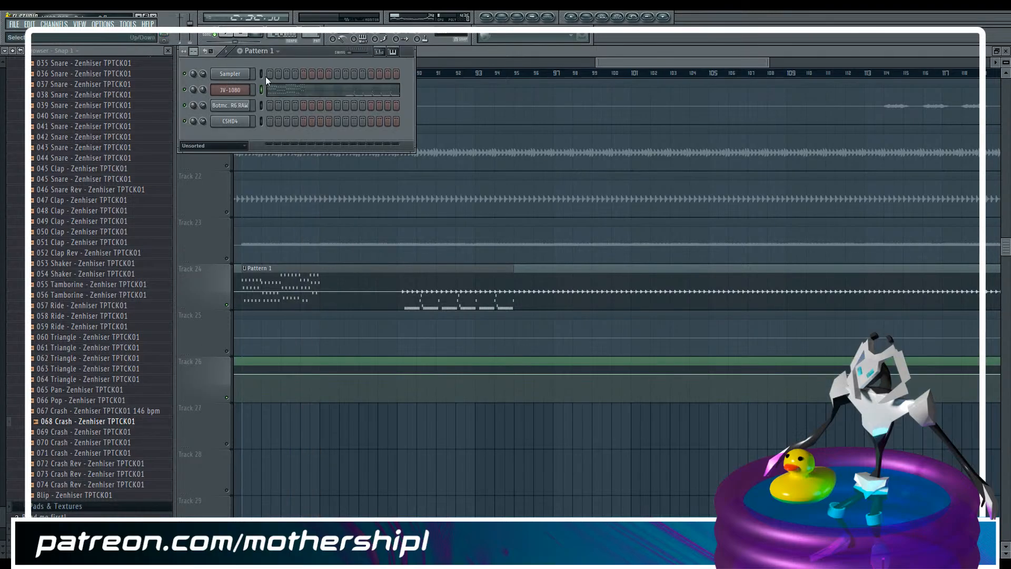
{"action": "left_click_drag", "start_coordinate": [657, 64], "coordinate": [656, 65]}
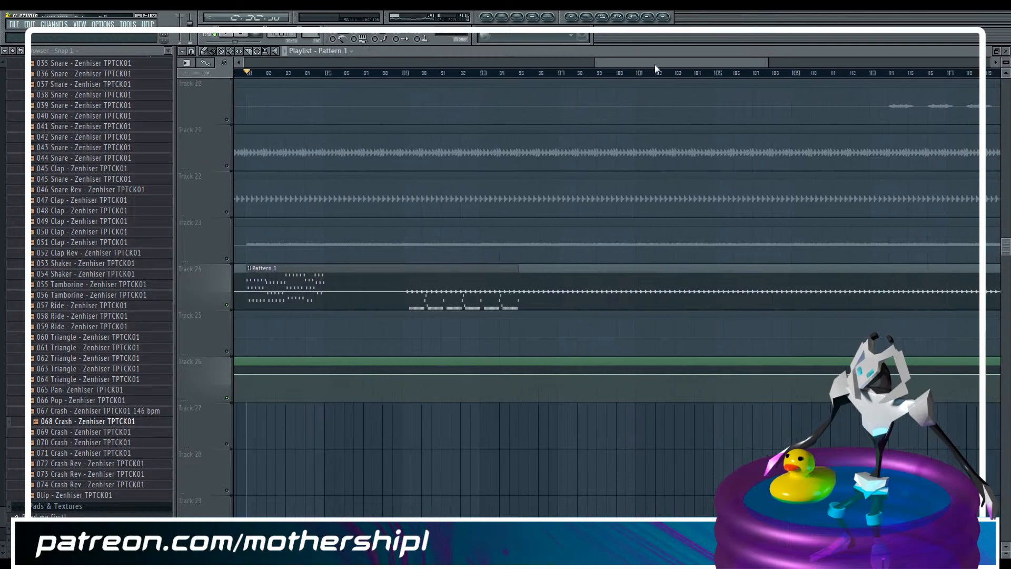
{"action": "left_click_drag", "start_coordinate": [773, 64], "coordinate": [690, 64]}
{"action": "left_click_drag", "start_coordinate": [1005, 58], "coordinate": [1004, 61]}
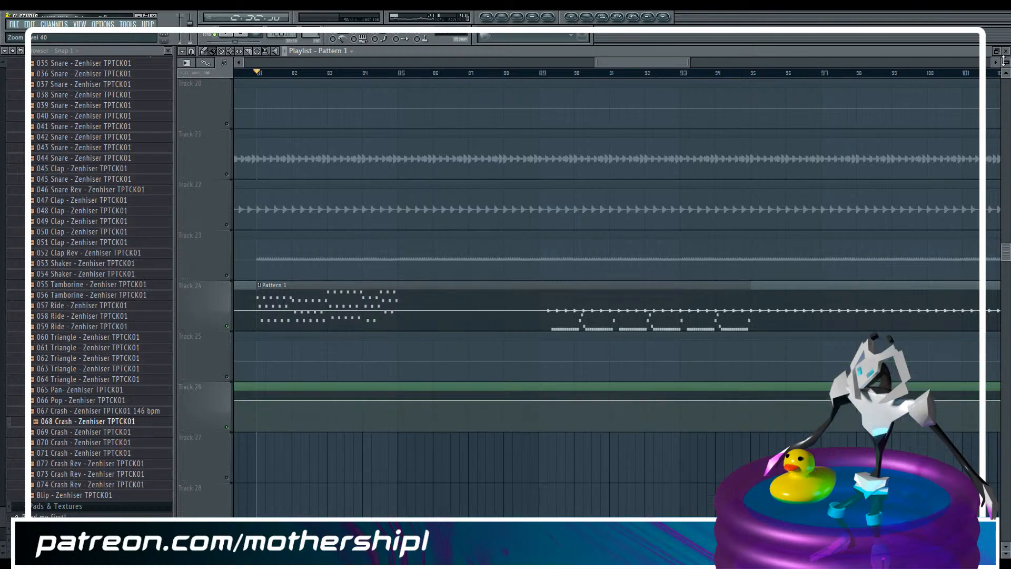
{"action": "key", "text": "F6"}
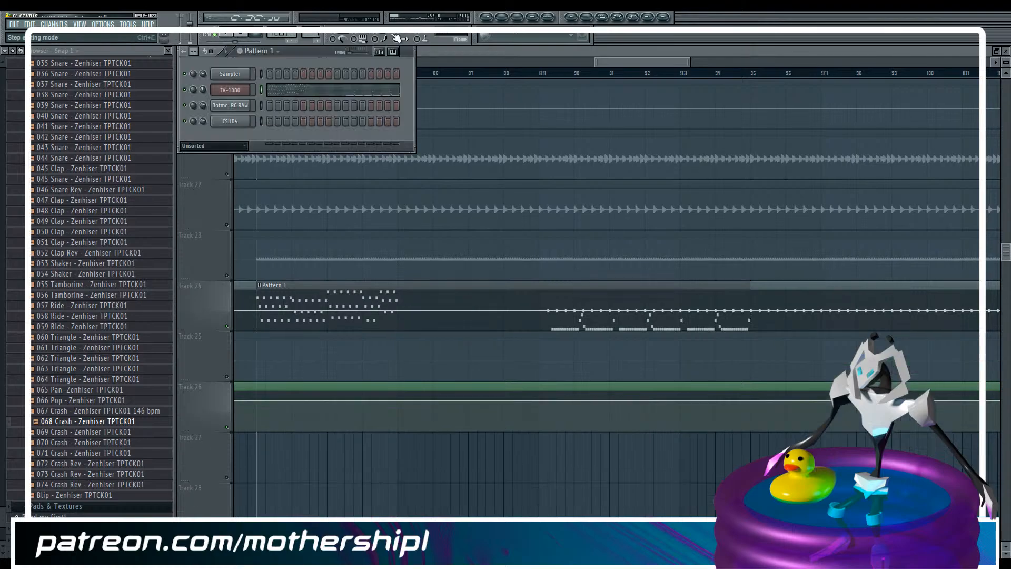
{"action": "left_click", "coordinate": [348, 94]}
{"action": "left_click_drag", "start_coordinate": [727, 63], "coordinate": [986, 64]}
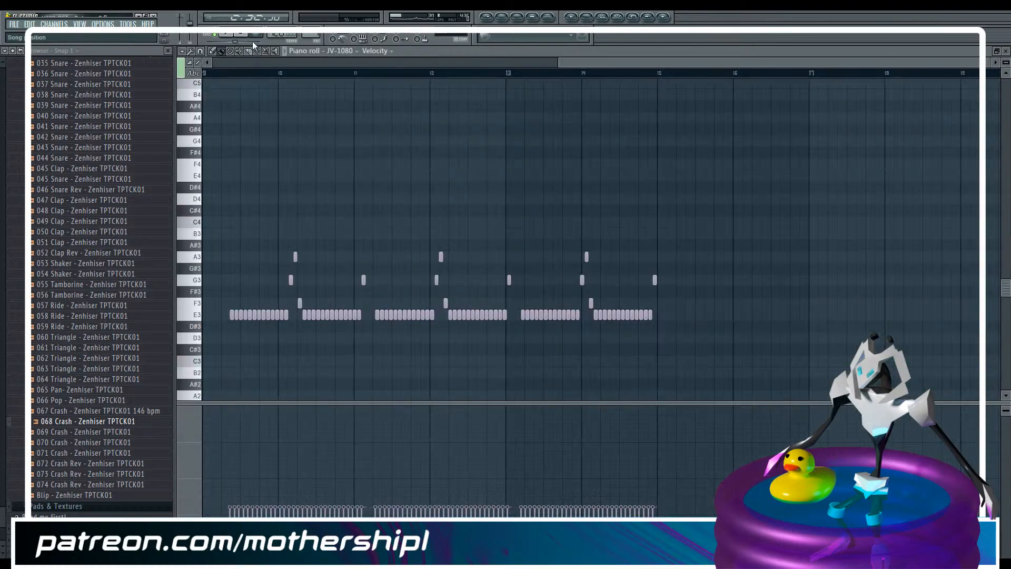
{"action": "left_click_drag", "start_coordinate": [211, 251], "coordinate": [732, 371]}
{"action": "key", "text": "Delete"}
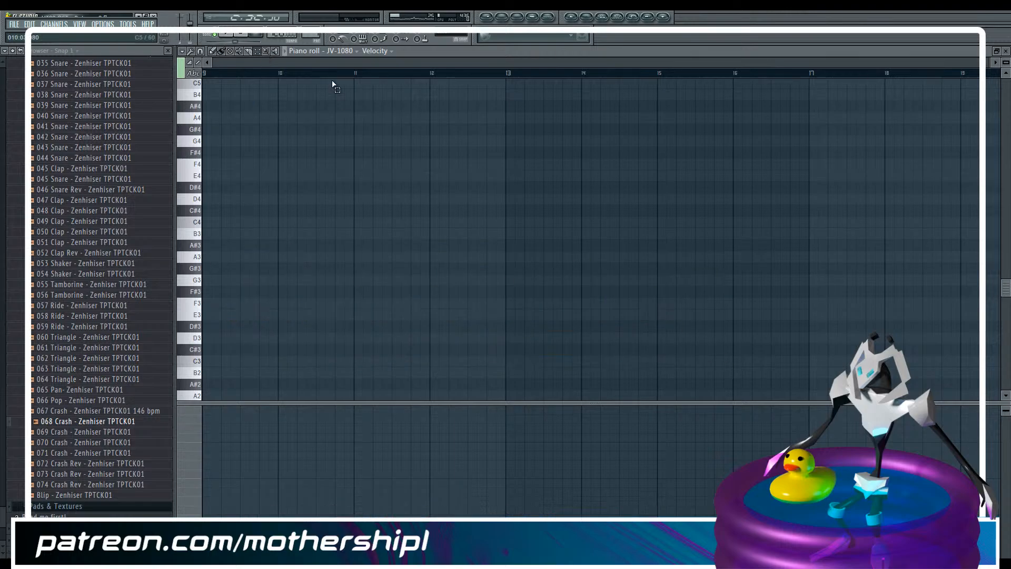
Paste the cut notes at the start of an empty pattern and return to Pattern 1 in the playlist
{"action": "left_click_drag", "start_coordinate": [312, 63], "coordinate": [71, 79]}
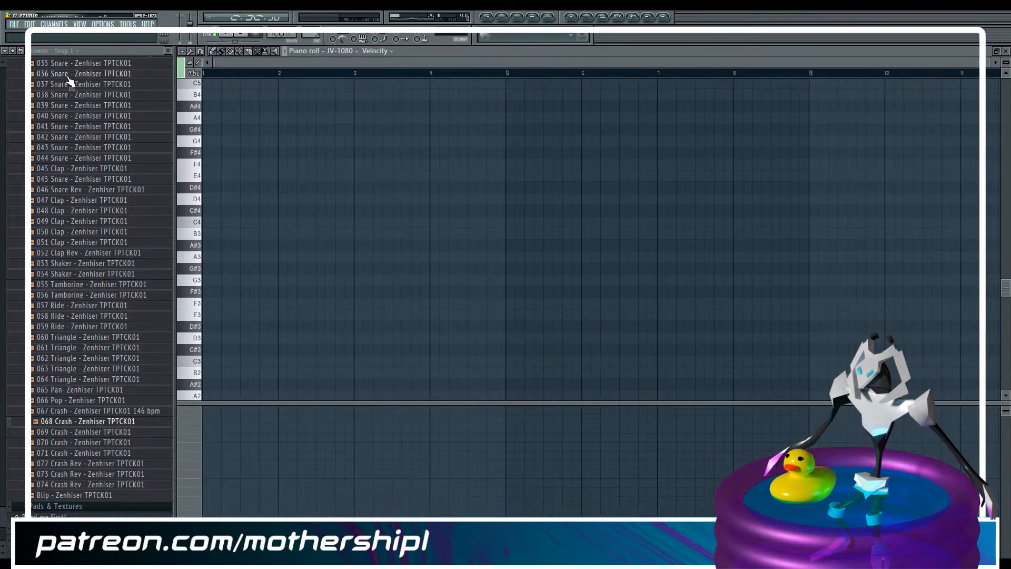
{"action": "key", "text": "ctrl+z"}
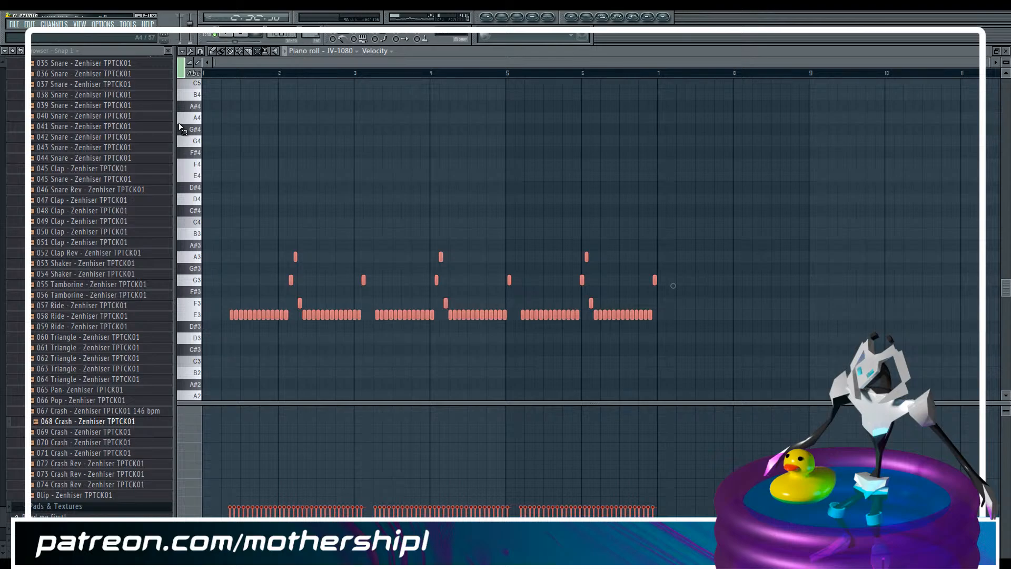
{"action": "left_click_drag", "start_coordinate": [312, 34], "coordinate": [312, 29]}
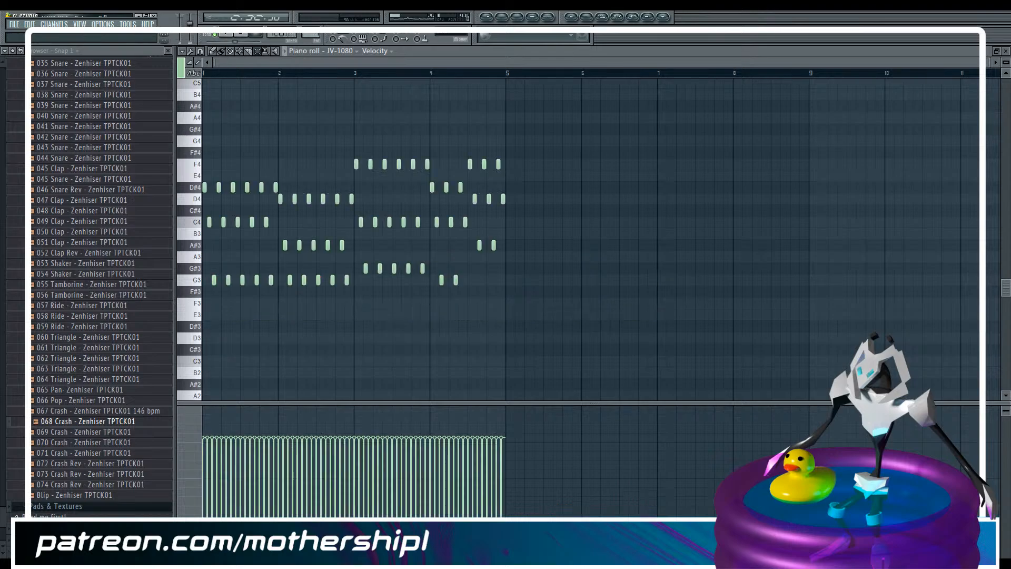
{"action": "key", "text": "F5"}
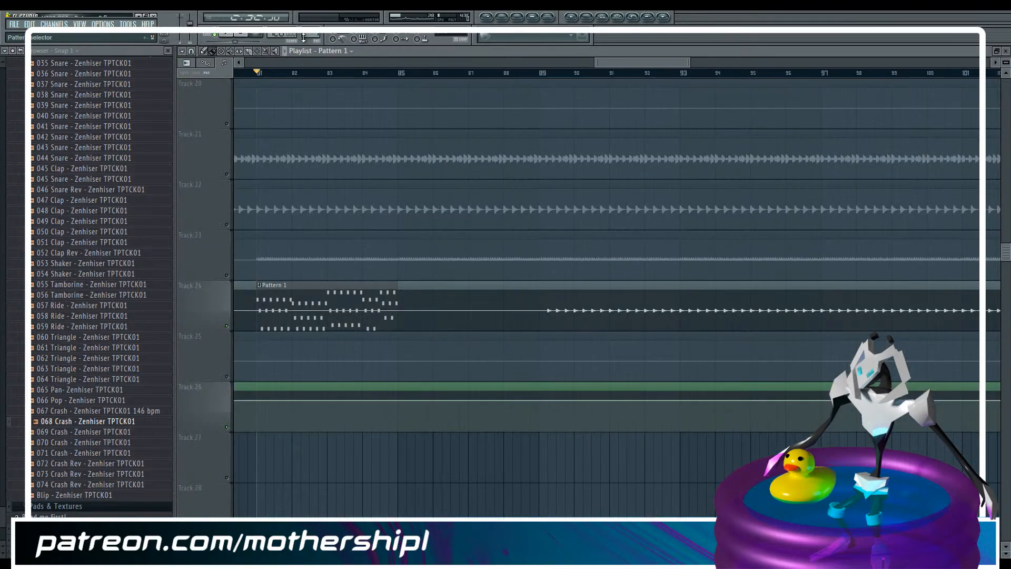
Add a point at bar 81 with a value of 78% to the JV-1080 TONE1 TVF CUTOFF FREQ automation clip
{"action": "left_click_drag", "start_coordinate": [668, 63], "coordinate": [285, 95]}
{"action": "right_click", "coordinate": [236, 394]}
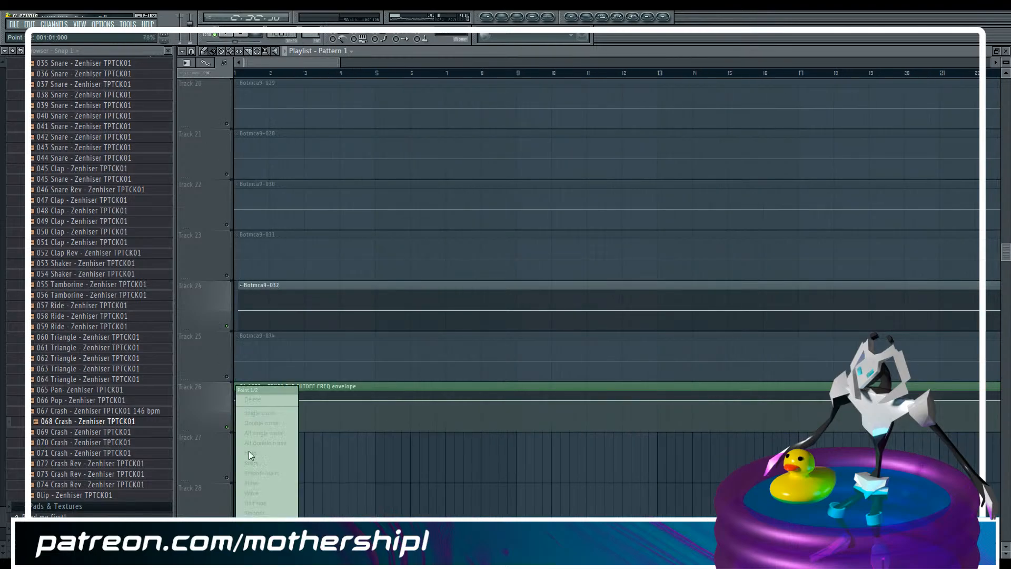
{"action": "left_click_drag", "start_coordinate": [253, 63], "coordinate": [604, 50]}
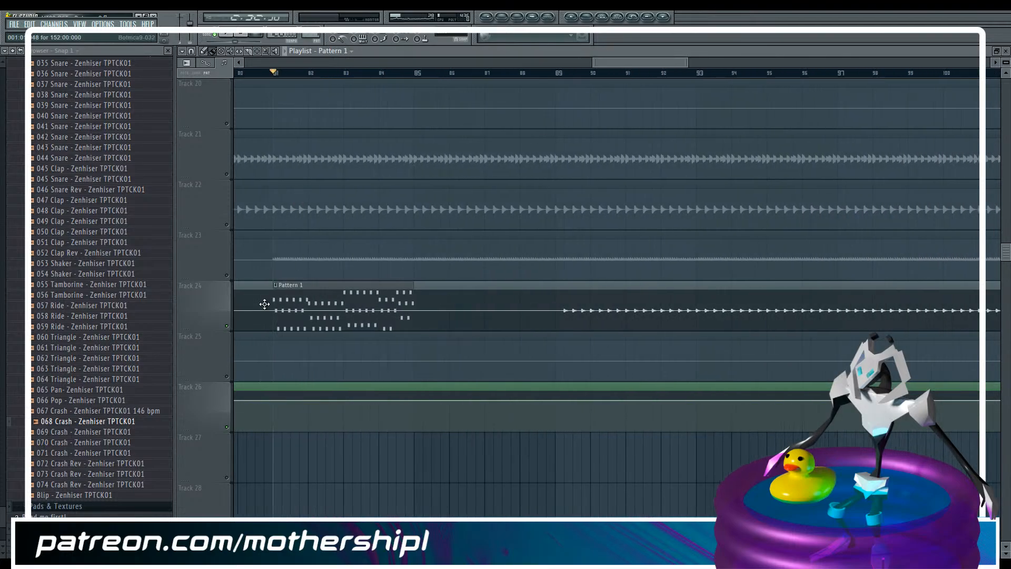
{"action": "right_click", "coordinate": [273, 403]}
{"action": "right_click", "coordinate": [273, 404]}
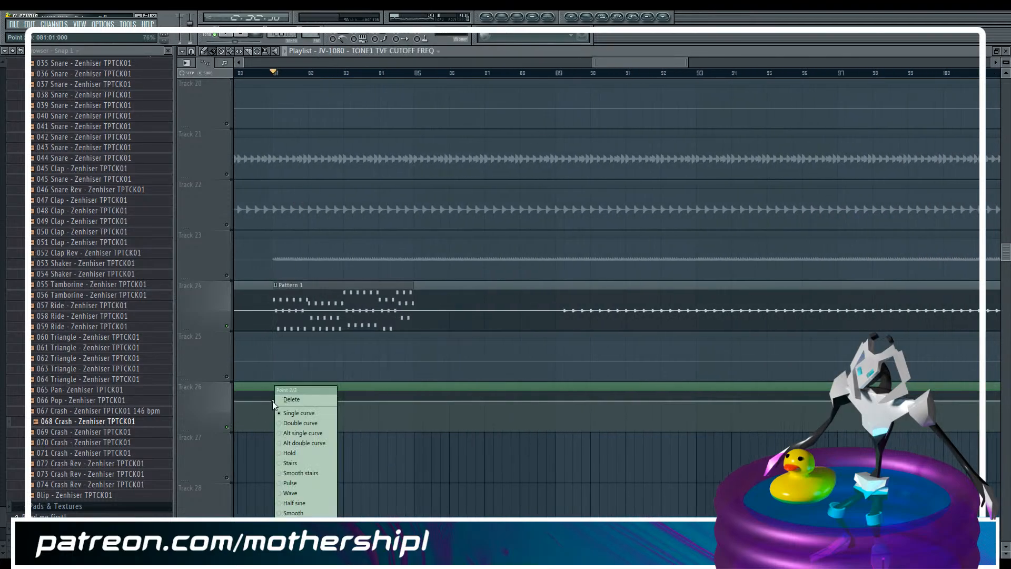
{"action": "left_click", "coordinate": [304, 538]}
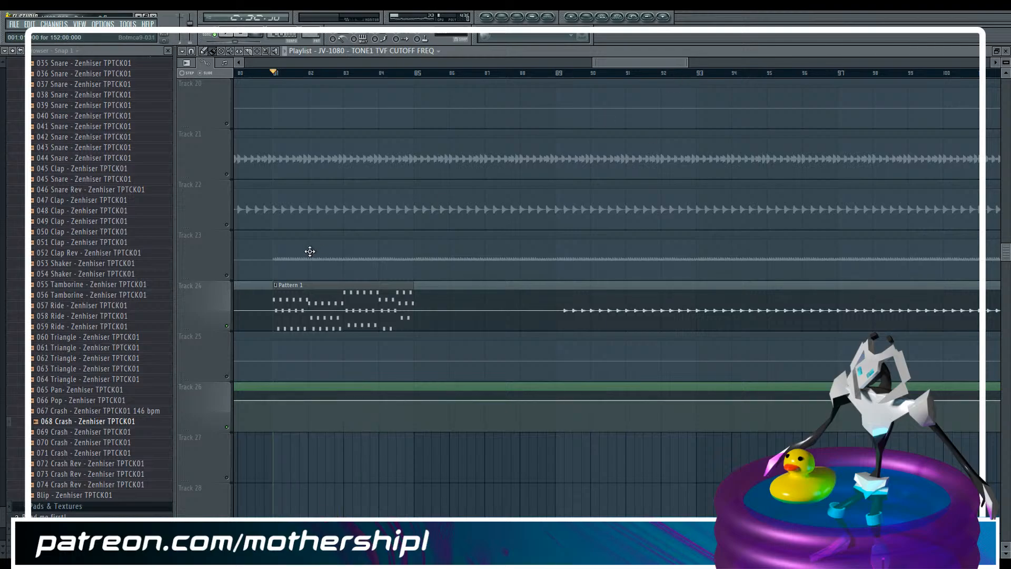
Select the clips on tracks 24 to 26 and move them down one track
{"action": "left_click_drag", "start_coordinate": [687, 62], "coordinate": [994, 64]}
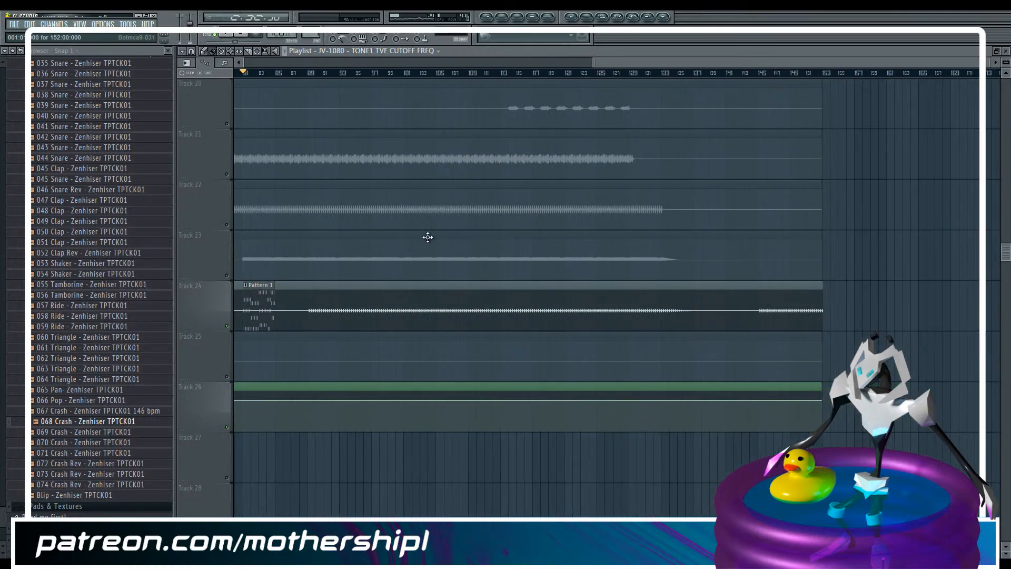
{"action": "left_click_drag", "start_coordinate": [1006, 62], "coordinate": [1006, 57]}
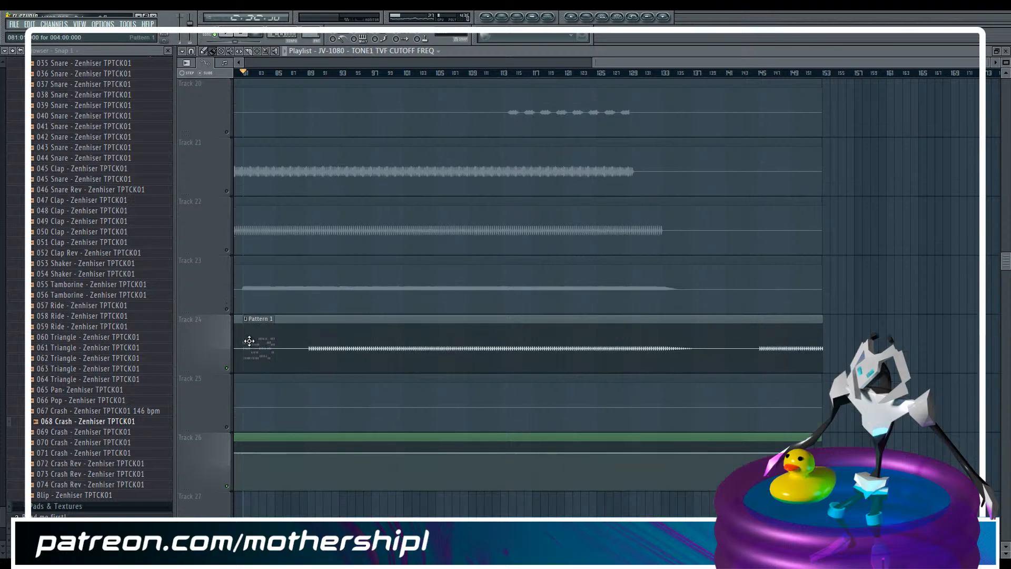
{"action": "left_click", "coordinate": [258, 51]}
{"action": "left_click_drag", "start_coordinate": [251, 345], "coordinate": [303, 460]}
{"action": "key", "text": "shift+Down"}
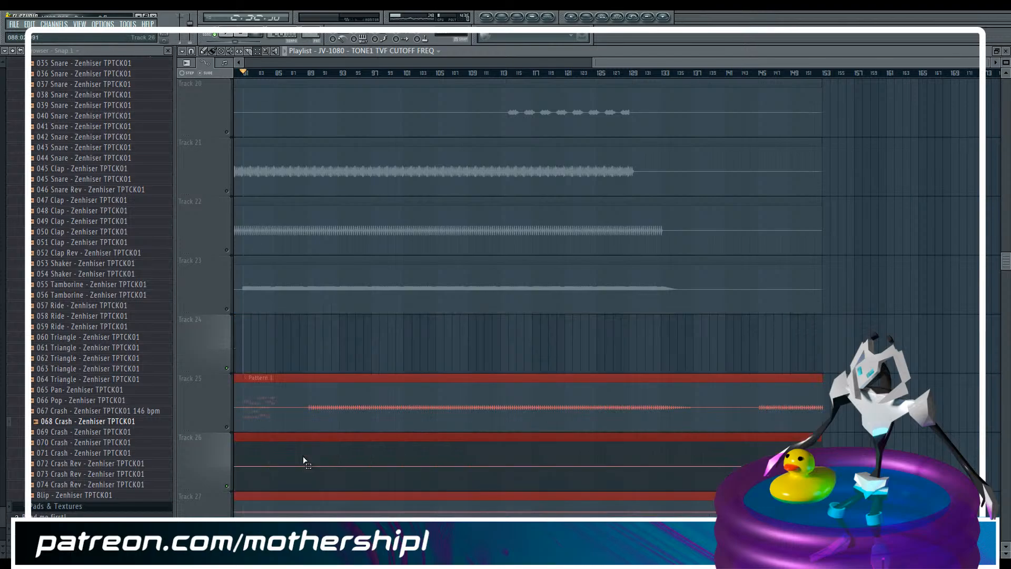
Select only the Pattern 1 clip on track 25 and move it back up to track 24
{"action": "left_click", "coordinate": [310, 413], "text": "shift"}
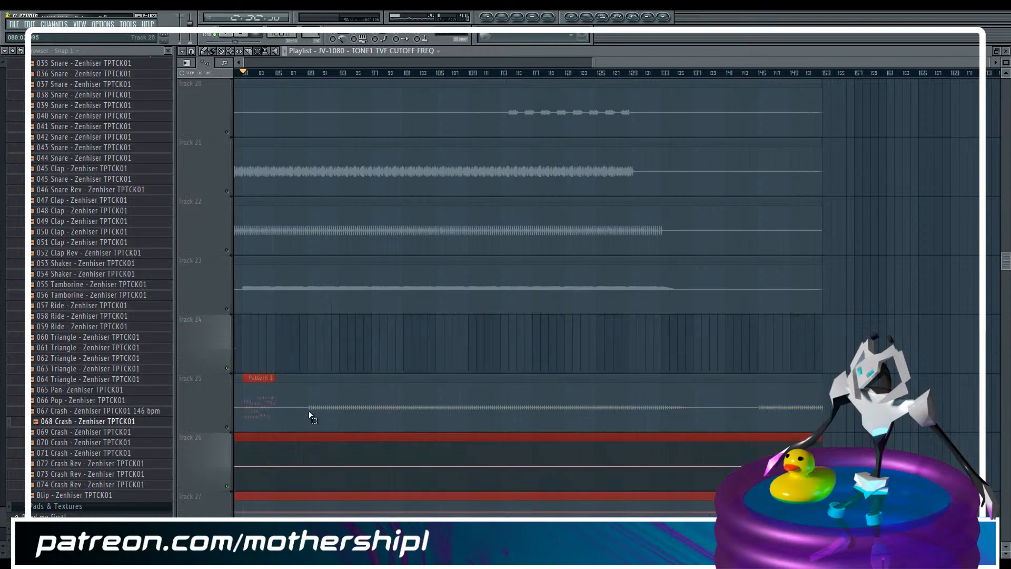
{"action": "left_click", "coordinate": [269, 401]}
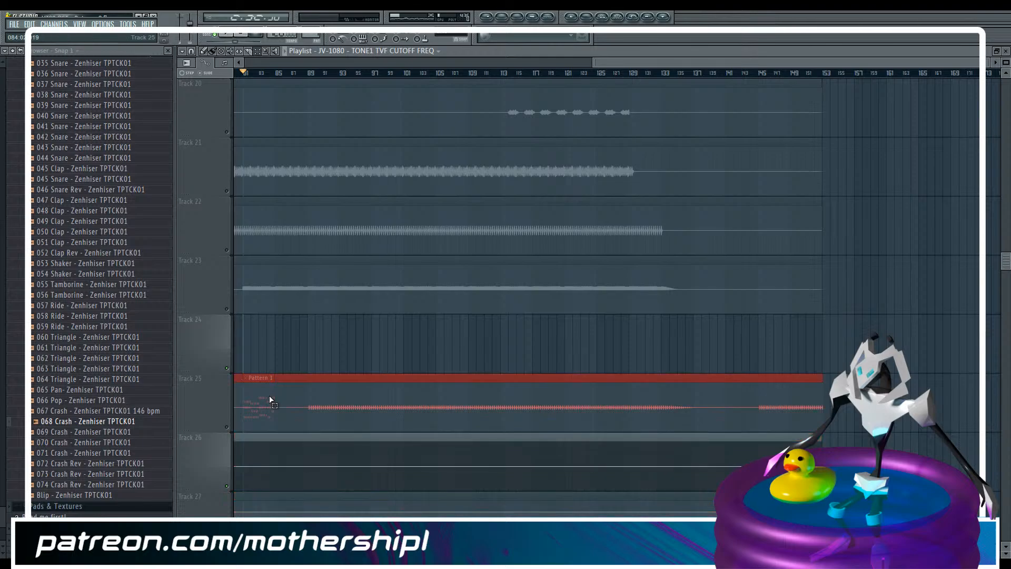
{"action": "left_click", "coordinate": [290, 404], "text": "shift"}
{"action": "key", "text": "shift+Up"}
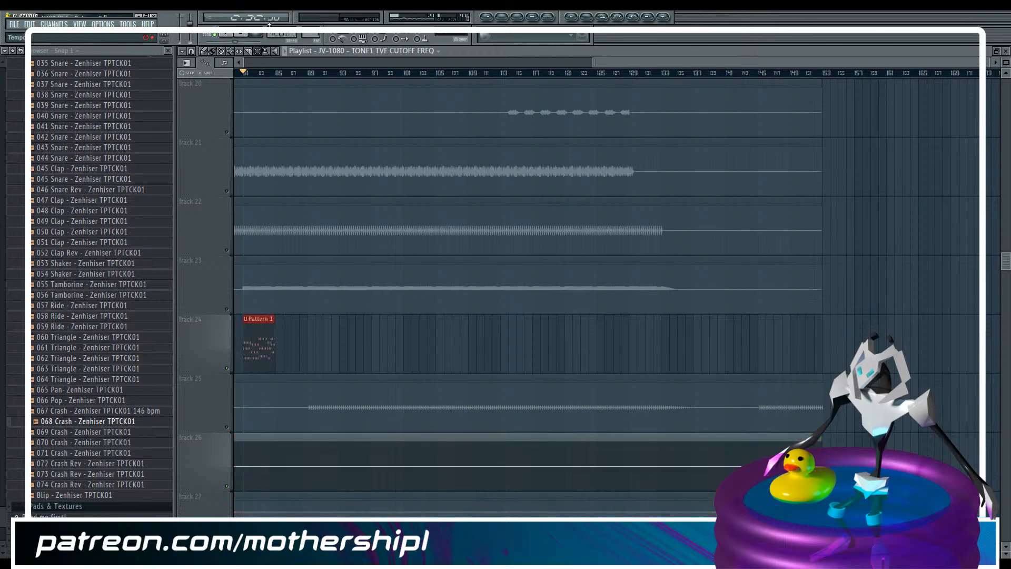
Paint copies of Pattern 1 along track 24 from bar 85 to about bar 136
{"action": "left_click", "coordinate": [215, 51]}
{"action": "left_click", "coordinate": [259, 345]}
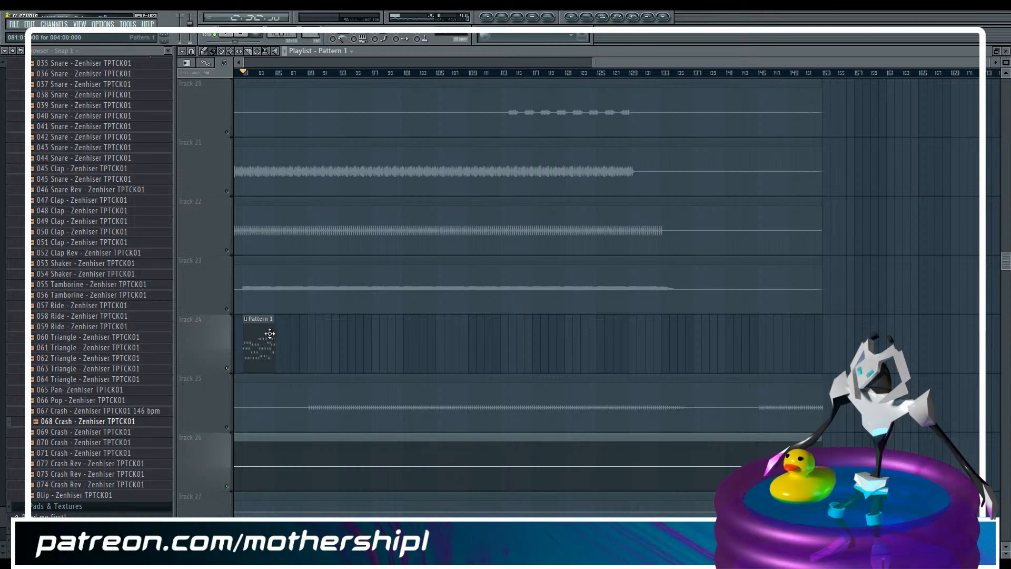
{"action": "left_click_drag", "start_coordinate": [281, 334], "coordinate": [687, 332]}
{"action": "scroll", "coordinate": [458, 239], "scroll_direction": "down", "scroll_amount": 6}
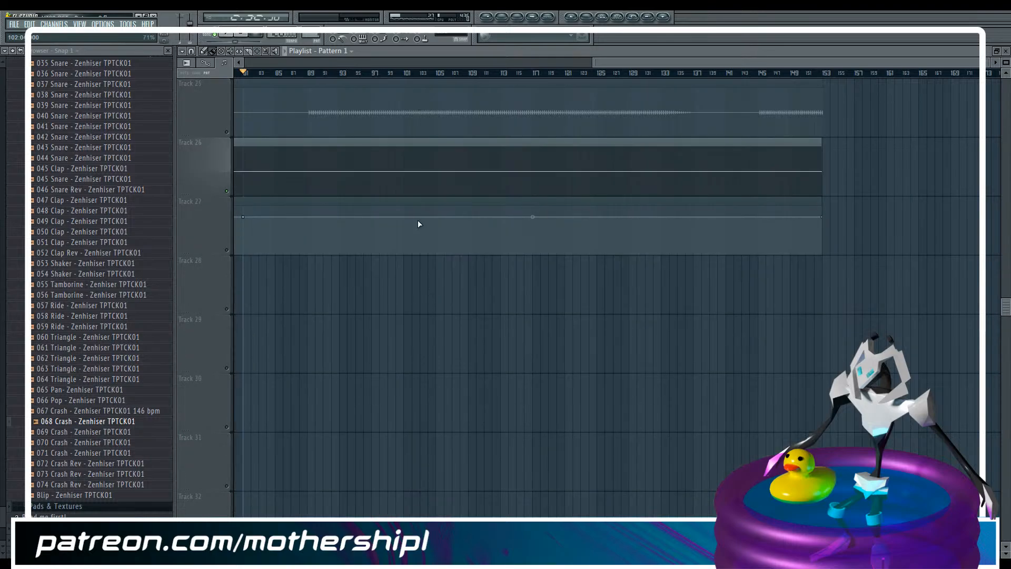
Select the clips on tracks 25 to 27 and move them down one track
{"action": "scroll", "coordinate": [418, 223], "scroll_direction": "up", "scroll_amount": 3}
{"action": "left_click", "coordinate": [258, 51]}
{"action": "middle_click", "coordinate": [208, 238]}
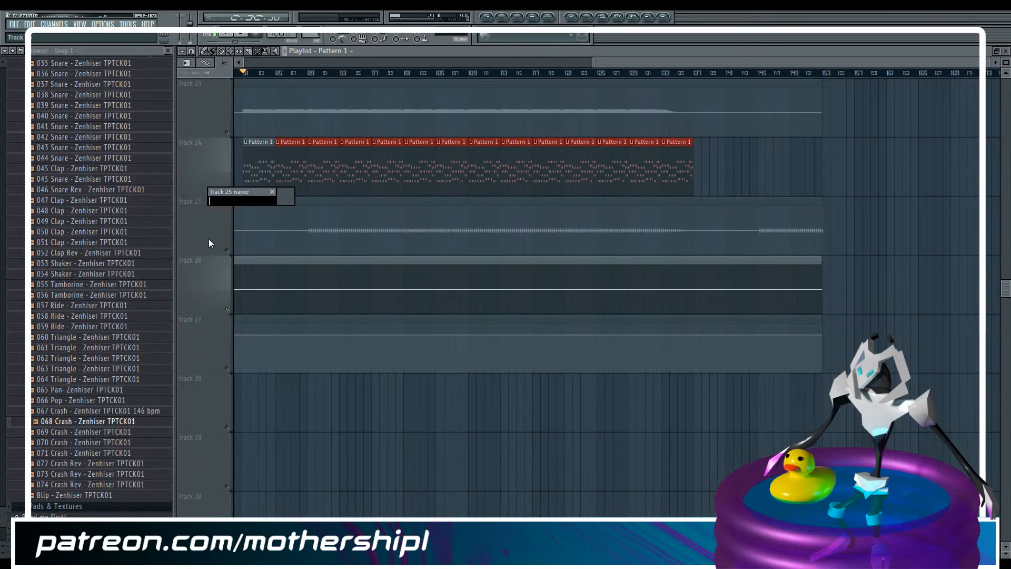
{"action": "left_click", "coordinate": [237, 52]}
{"action": "left_click_drag", "start_coordinate": [278, 227], "coordinate": [229, 405]}
{"action": "key", "text": "shift+Down"}
Move only the JV-1080 TONE1 TVF CUTOFF FREQ automation clip from track 28 up to track 25 and unmute that track
{"action": "left_click", "coordinate": [286, 402]}
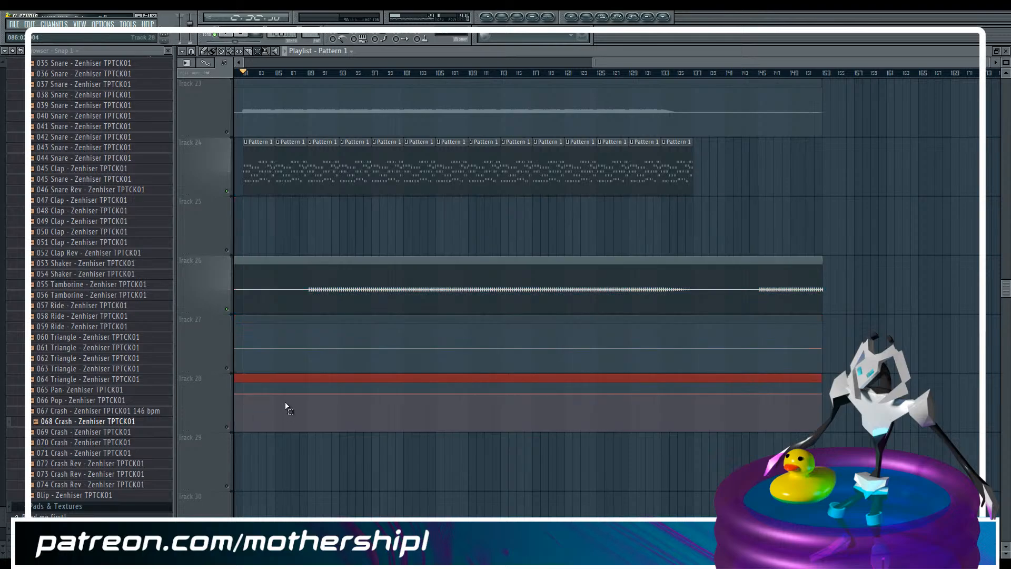
{"action": "key", "text": "shift+Up"}
{"action": "key", "text": "shift+Up"}
{"action": "key", "text": "shift+Up"}
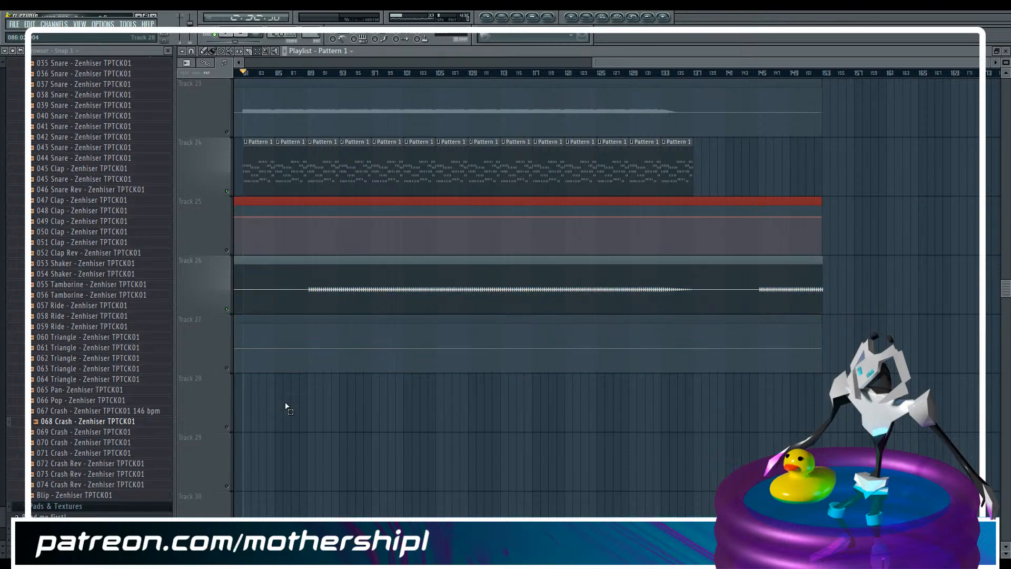
{"action": "left_click", "coordinate": [227, 250]}
Delete the automation clip's end point at bar 153 and move the clip so it starts at bar 81
{"action": "left_click", "coordinate": [212, 52]}
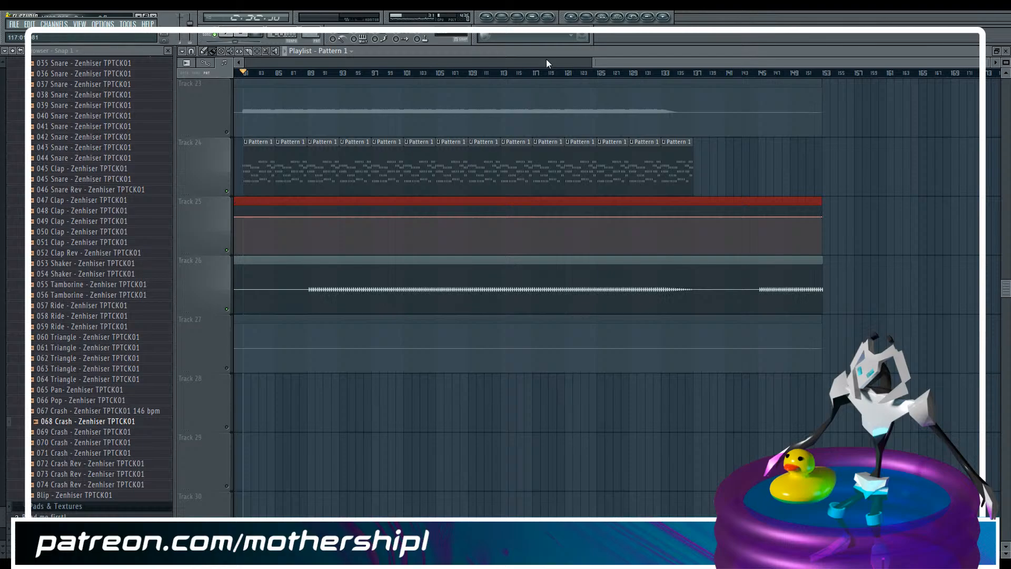
{"action": "left_click_drag", "start_coordinate": [595, 62], "coordinate": [90, 106]}
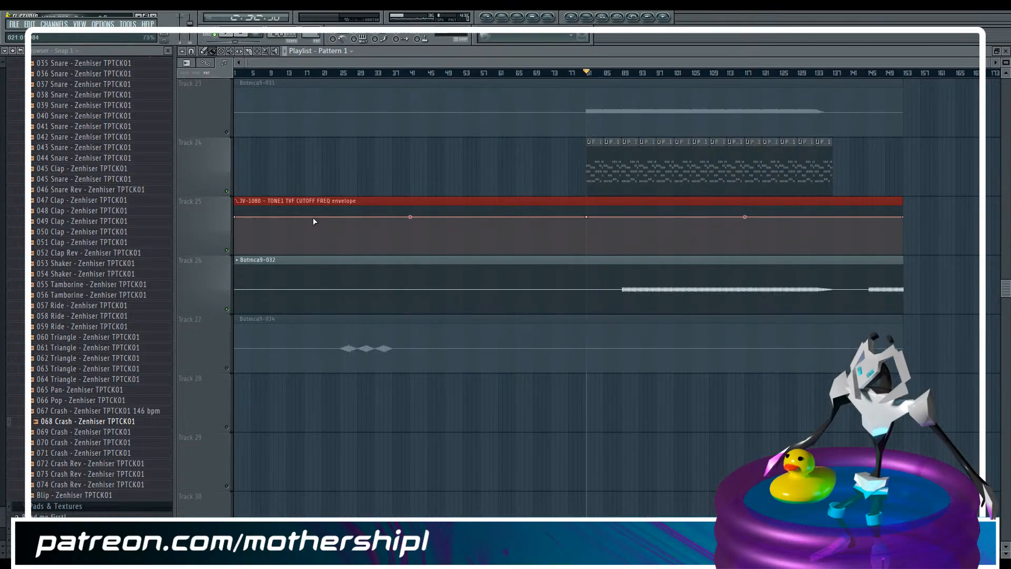
{"action": "right_click", "coordinate": [906, 216]}
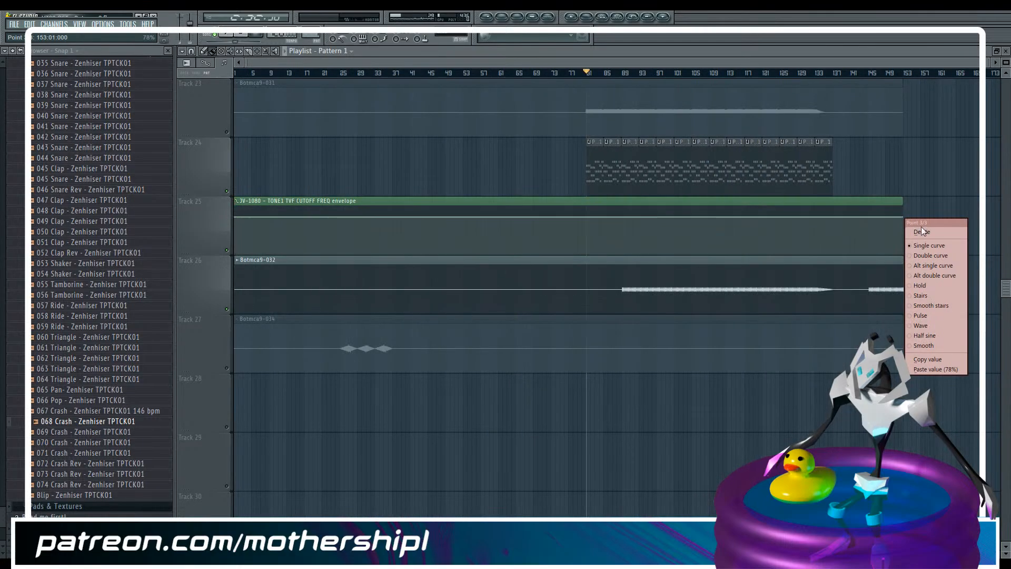
{"action": "left_click", "coordinate": [922, 228]}
{"action": "left_click_drag", "start_coordinate": [279, 201], "coordinate": [632, 196]}
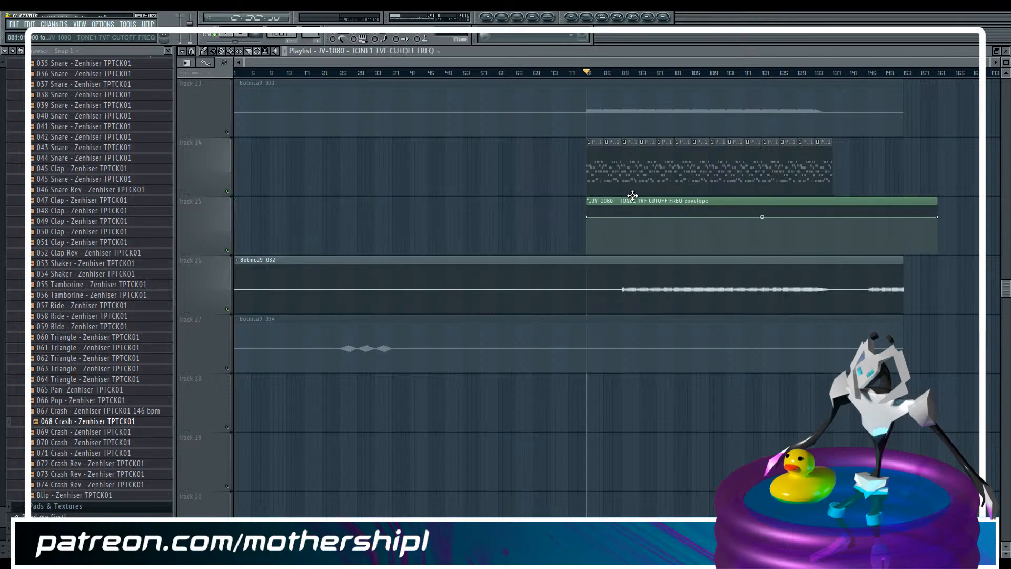
Shorten the cutoff automation clip to end at about bar 159 and copy the value of its starting point
{"action": "left_click_drag", "start_coordinate": [977, 61], "coordinate": [634, 72]}
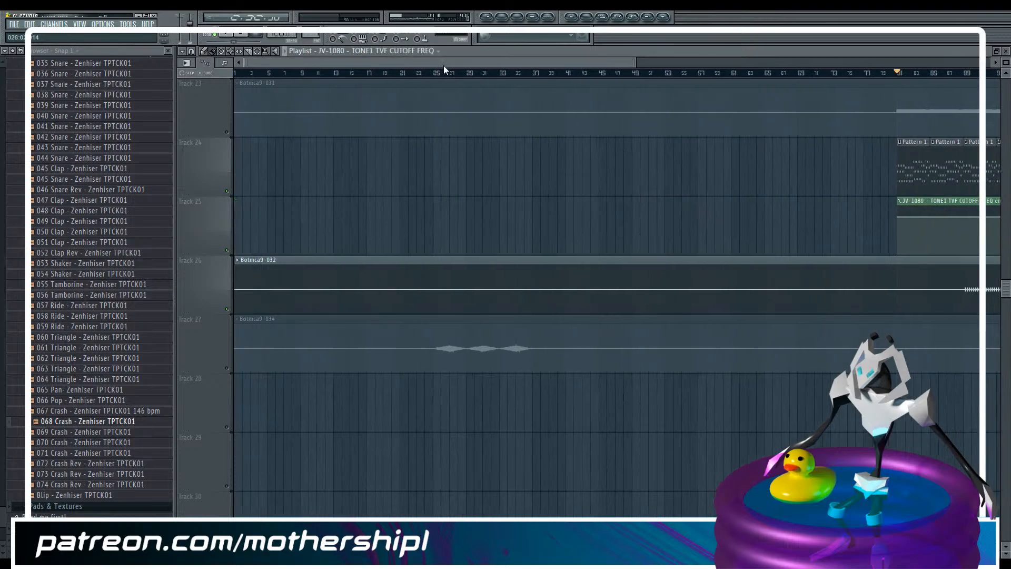
{"action": "left_click_drag", "start_coordinate": [440, 64], "coordinate": [779, 50]}
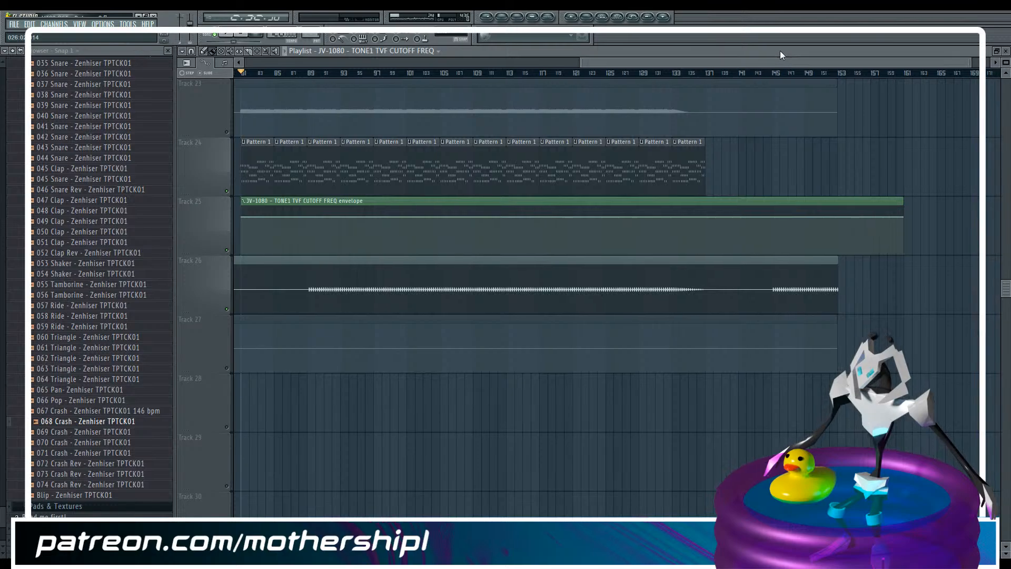
{"action": "left_click_drag", "start_coordinate": [1008, 62], "coordinate": [1008, 64]}
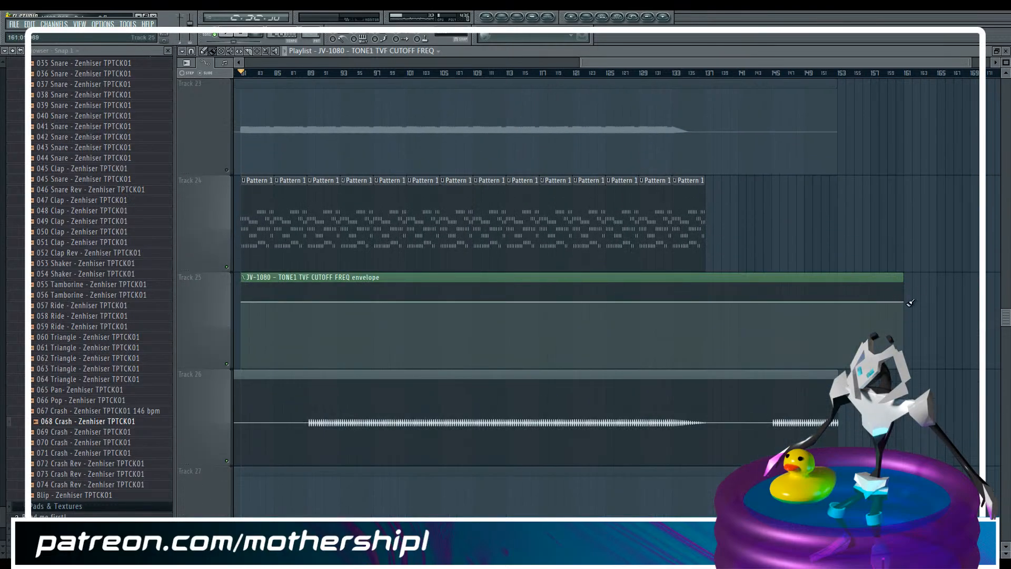
{"action": "left_click_drag", "start_coordinate": [905, 303], "coordinate": [937, 274]}
{"action": "key", "text": "ctrl+z"}
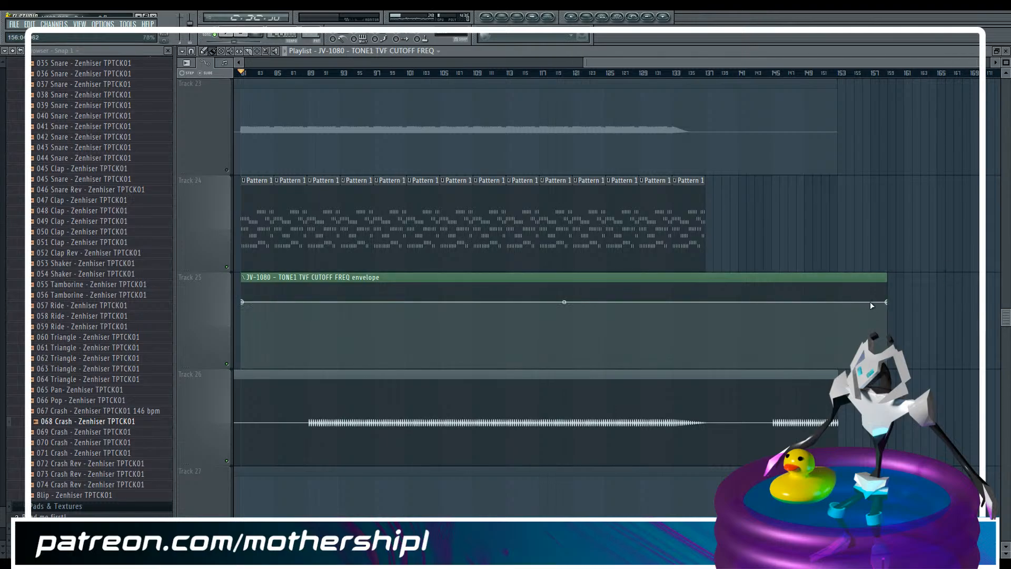
{"action": "right_click", "coordinate": [242, 302]}
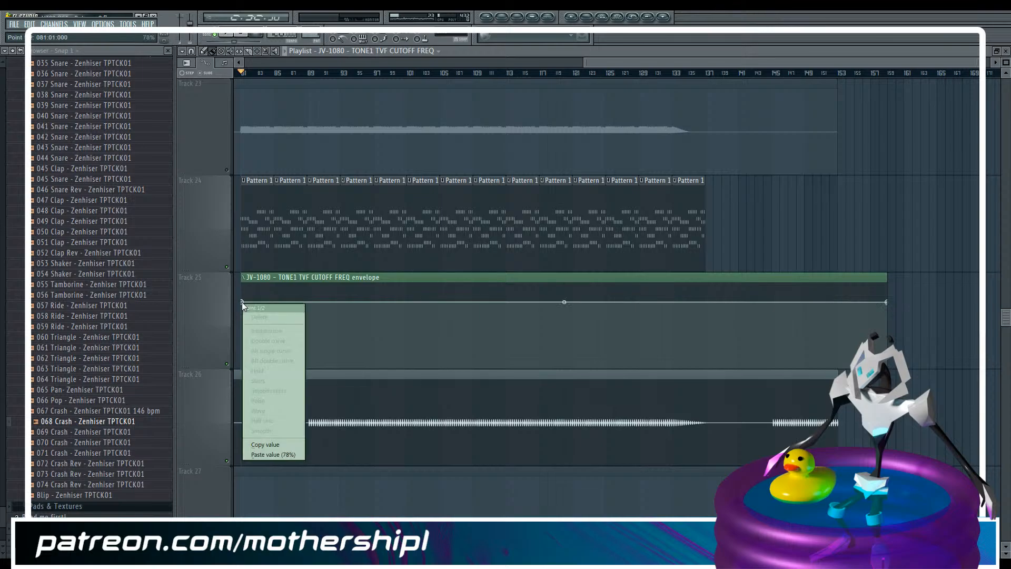
{"action": "left_click", "coordinate": [279, 444]}
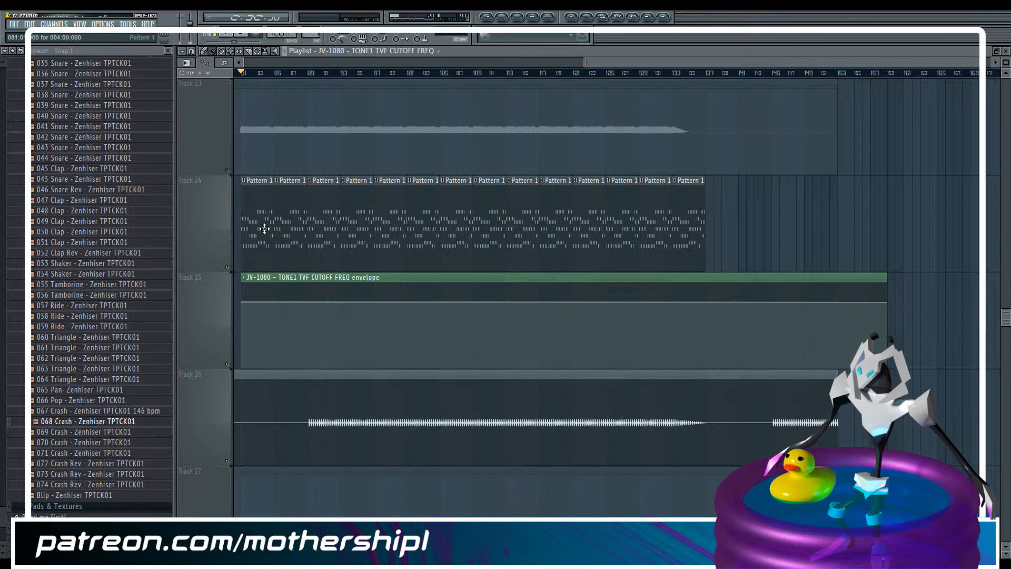
Add cutoff automation points midway through bar 81, at bar 82 and at bar 83 with 57%, preview them and save the project
{"action": "double_click", "coordinate": [261, 206]}
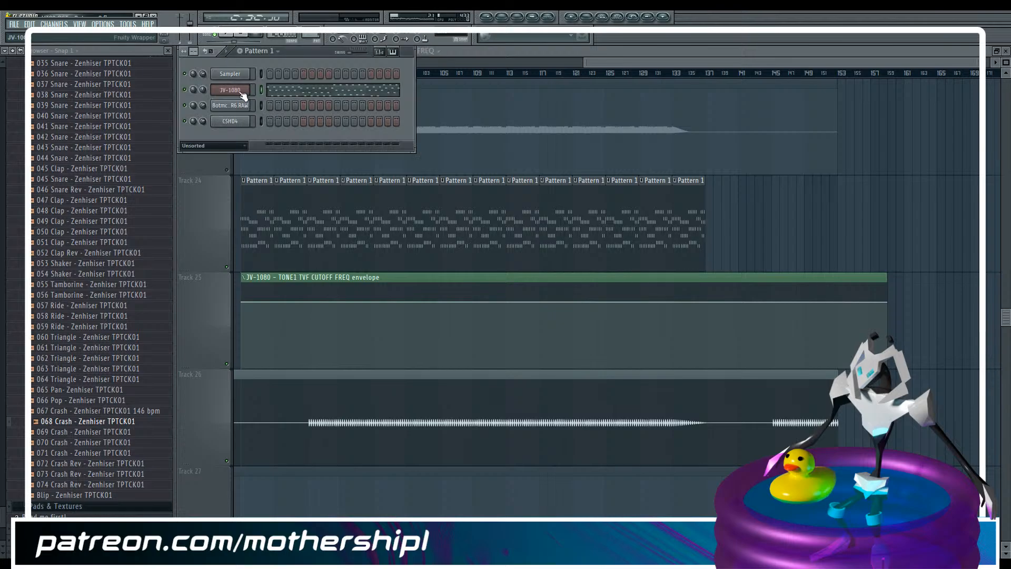
{"action": "left_click", "coordinate": [617, 61]}
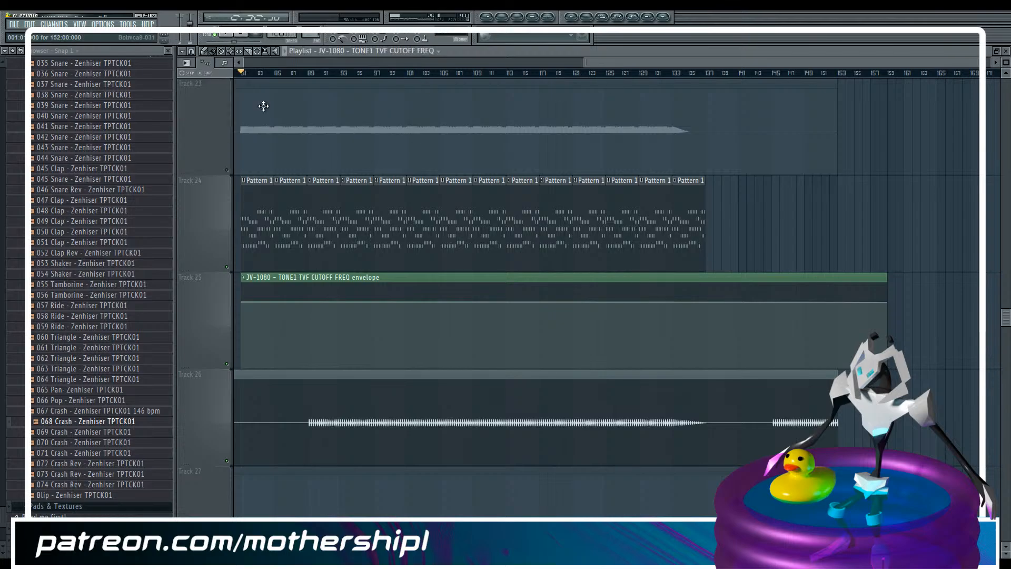
{"action": "left_click_drag", "start_coordinate": [977, 64], "coordinate": [625, 75]}
{"action": "right_click", "coordinate": [342, 336]}
{"action": "right_click", "coordinate": [383, 299]}
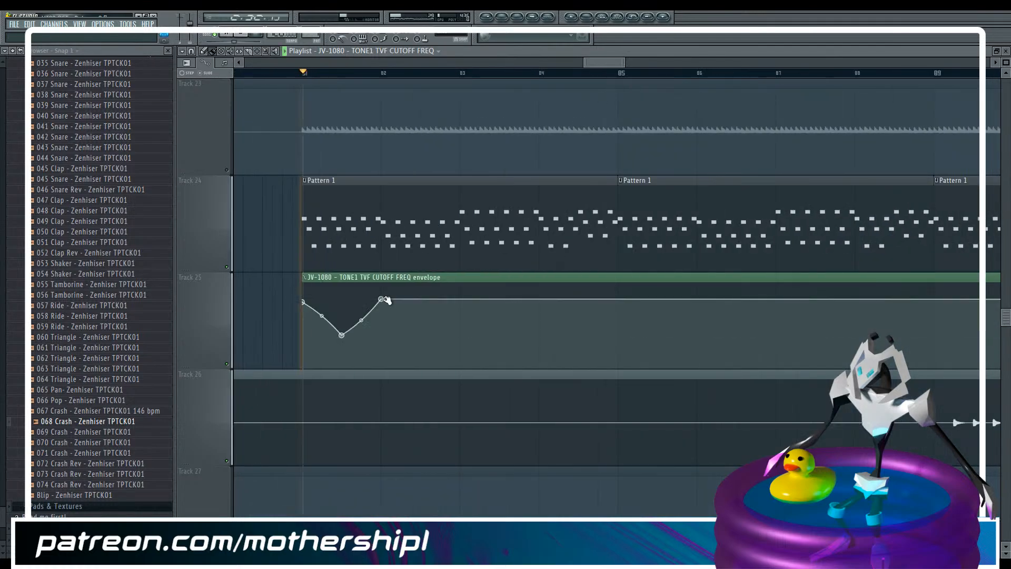
{"action": "key", "text": "space"}
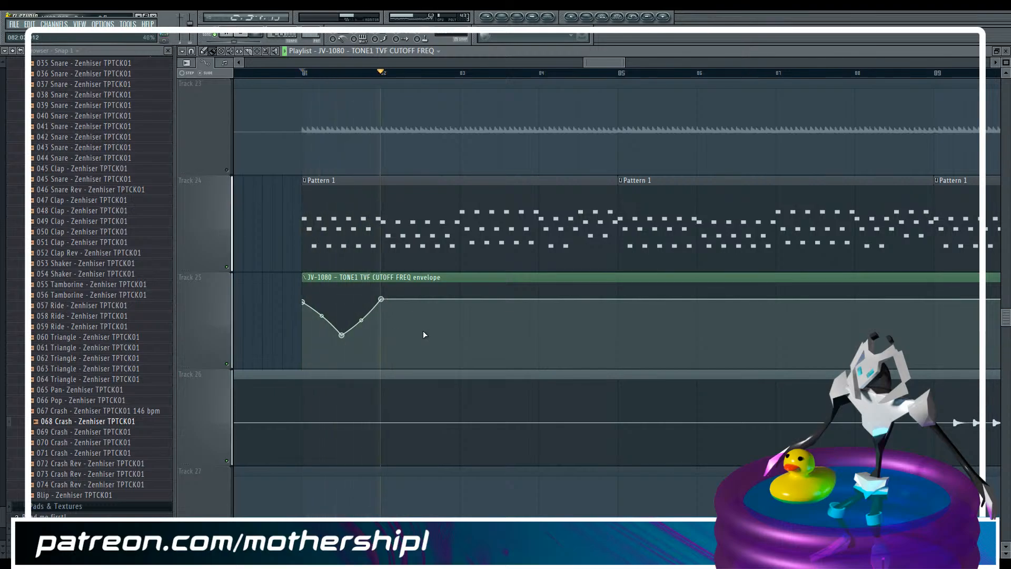
{"action": "right_click", "coordinate": [462, 319]}
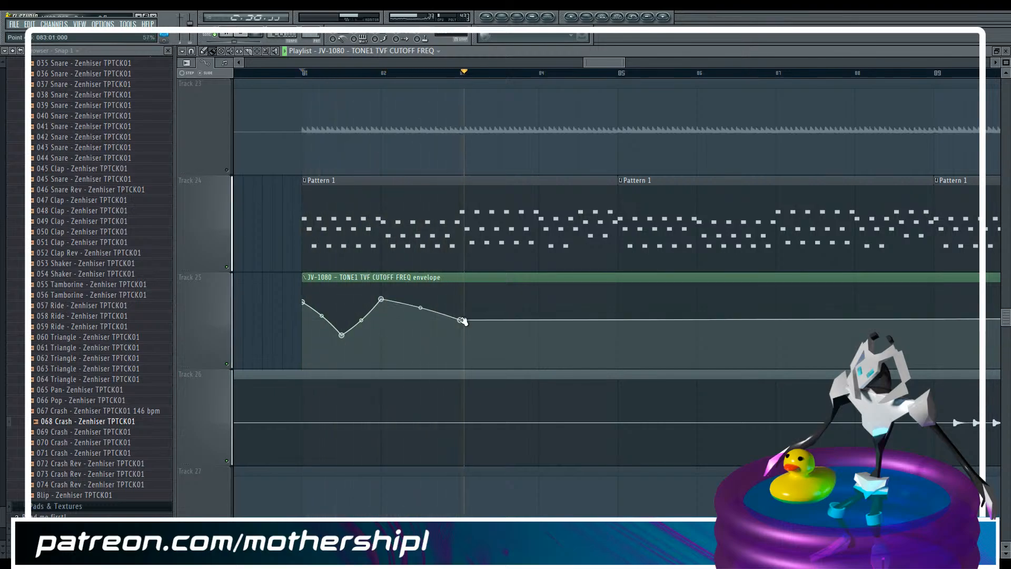
{"action": "key", "text": "space"}
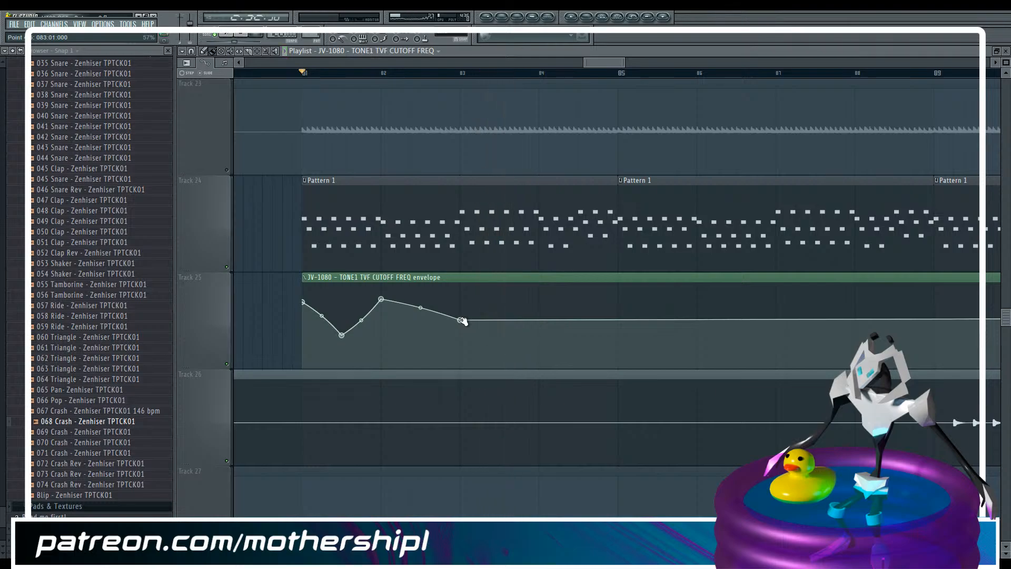
{"action": "key", "text": "ctrl+s"}
Delete the cutoff automation points midway through bar 81 and at bar 82
{"action": "right_click", "coordinate": [342, 336]}
{"action": "left_click", "coordinate": [361, 351]}
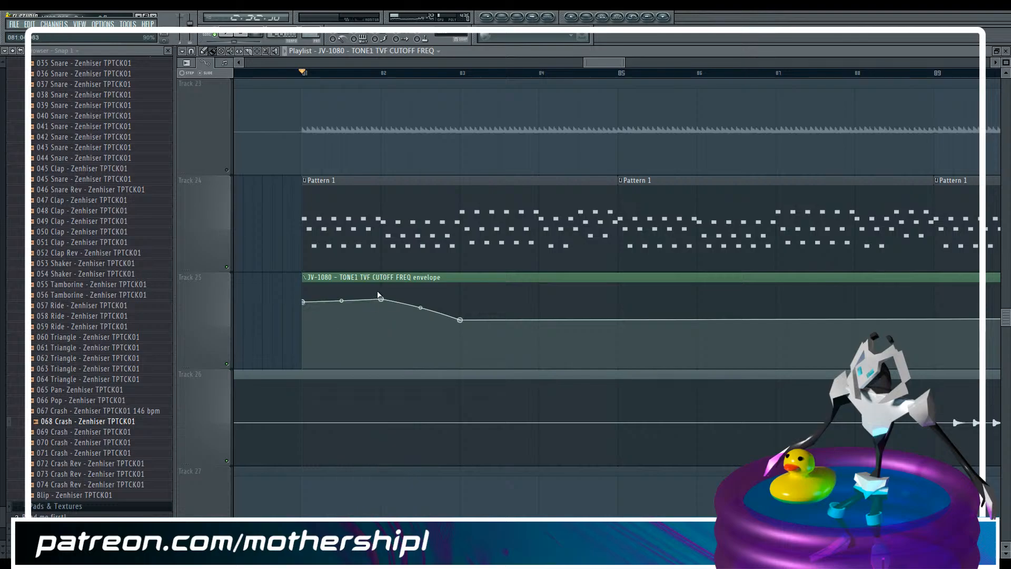
{"action": "right_click", "coordinate": [381, 299]}
{"action": "left_click", "coordinate": [399, 314]}
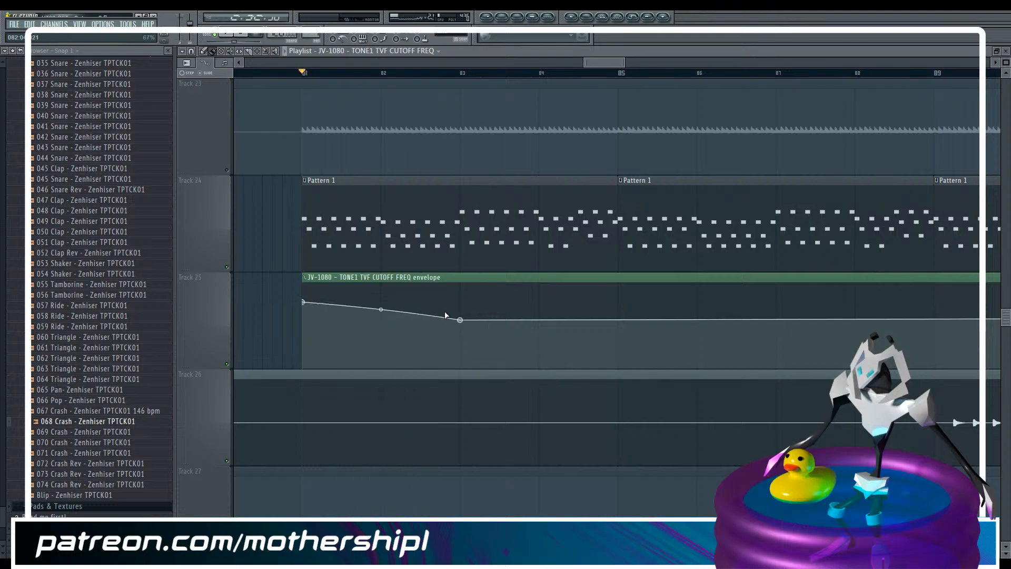
Add a cutoff automation point at bar 85, paste the copied 78% value into it and play the section
{"action": "left_click", "coordinate": [618, 304]}
{"action": "right_click", "coordinate": [619, 305]}
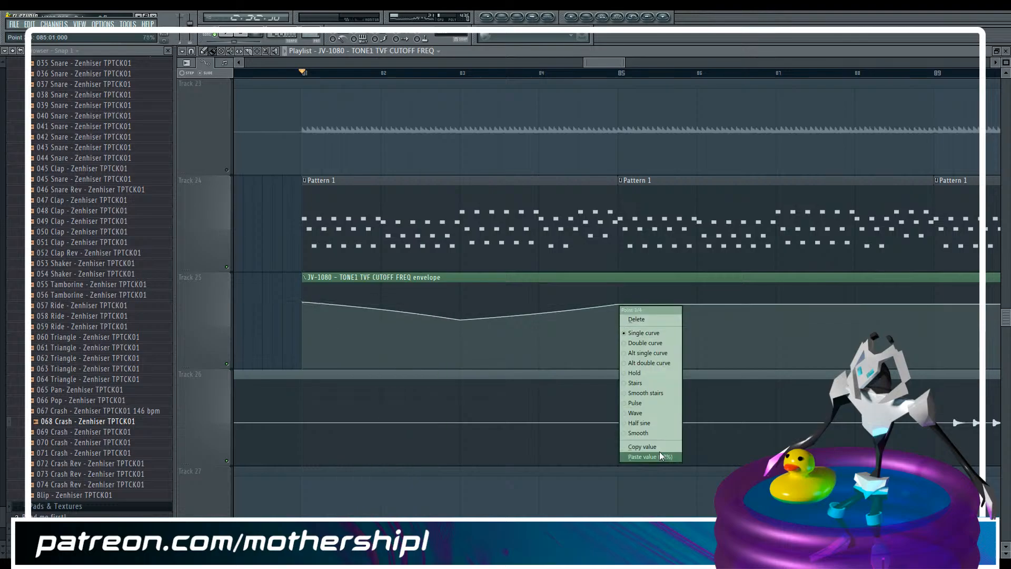
{"action": "left_click", "coordinate": [659, 451]}
{"action": "key", "text": "space"}
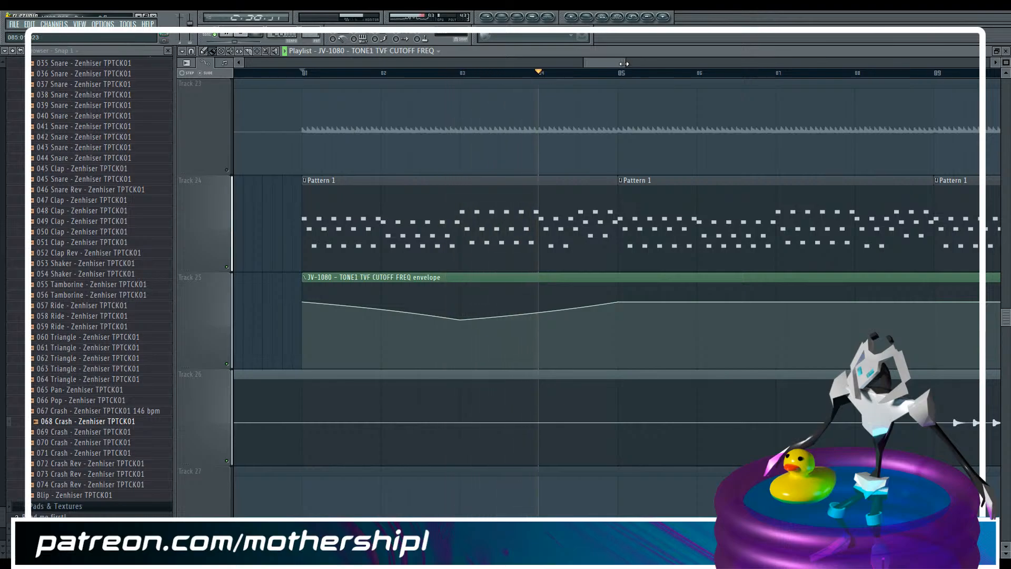
Raise the automation point at bar 83 to slightly below the starting point's level, and mute track 25
{"action": "left_click_drag", "start_coordinate": [625, 62], "coordinate": [708, 60]}
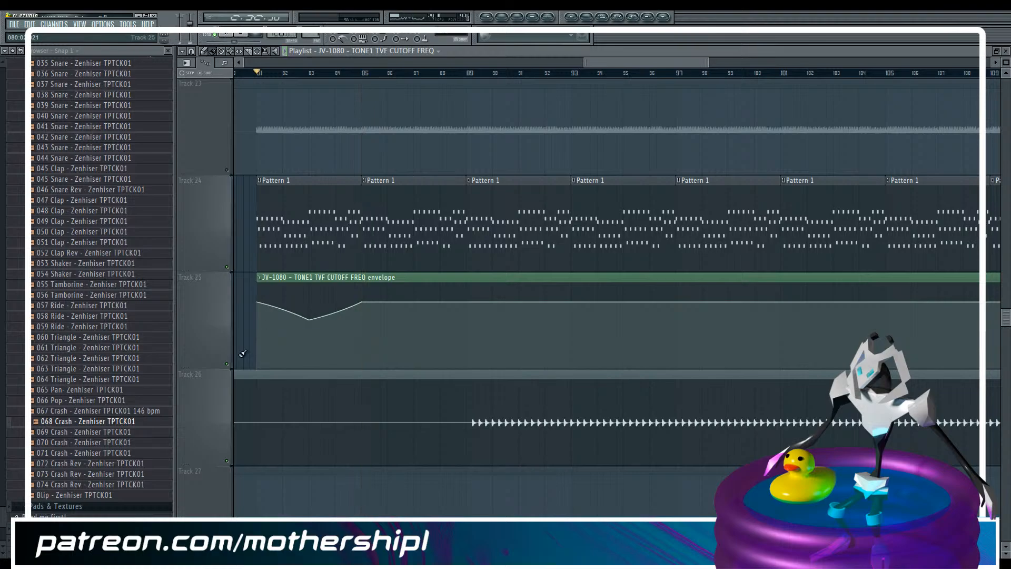
{"action": "right_click", "coordinate": [308, 322]}
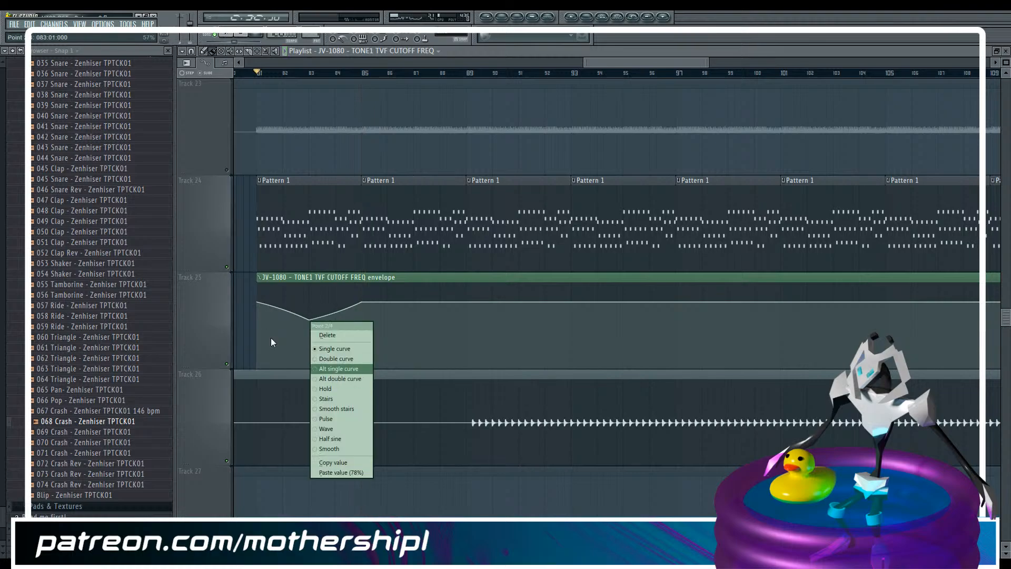
{"action": "left_click", "coordinate": [491, 55]}
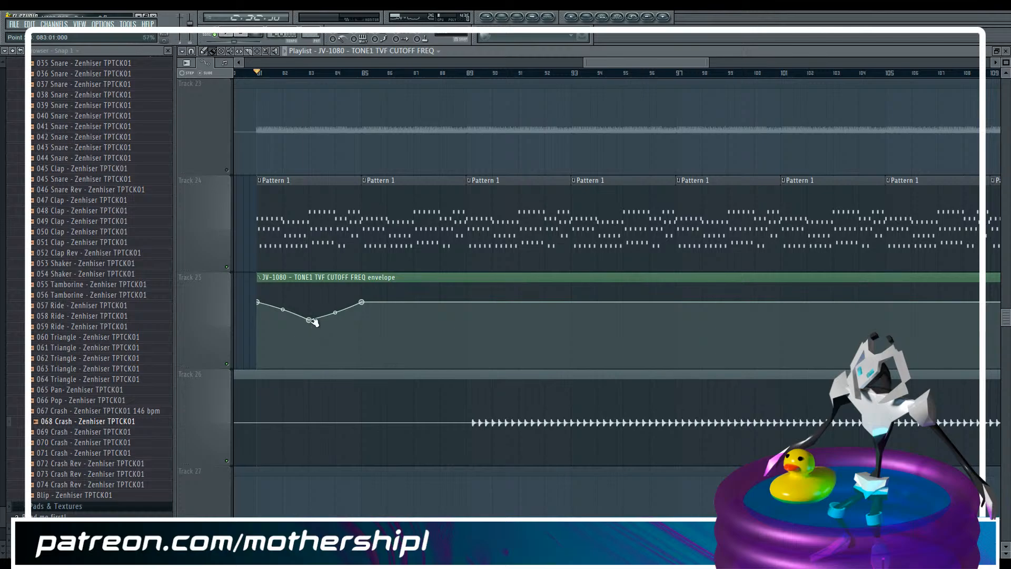
{"action": "left_click_drag", "start_coordinate": [310, 320], "coordinate": [311, 308]}
{"action": "left_click", "coordinate": [228, 363]}
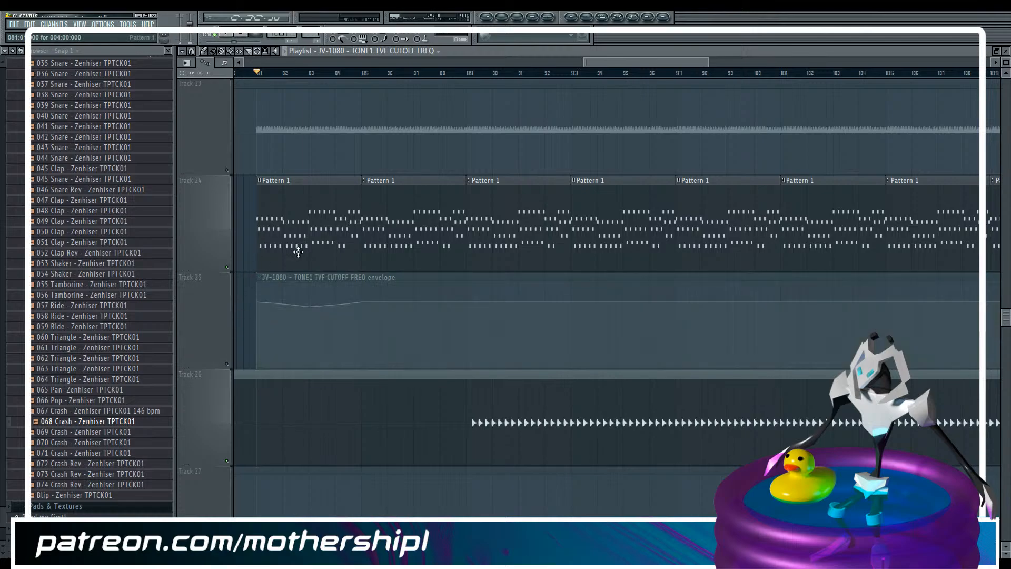
Open Pattern 1's JV-1080 notes in the piano roll and bring up the JV-1080 plugin window
{"action": "key", "text": "F9"}
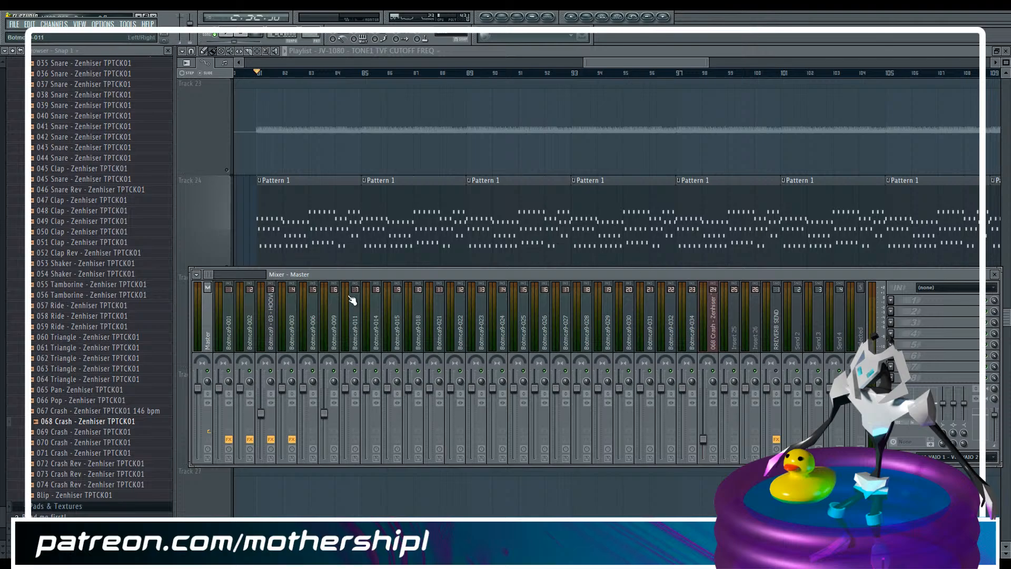
{"action": "double_click", "coordinate": [309, 201]}
{"action": "key", "text": "F9"}
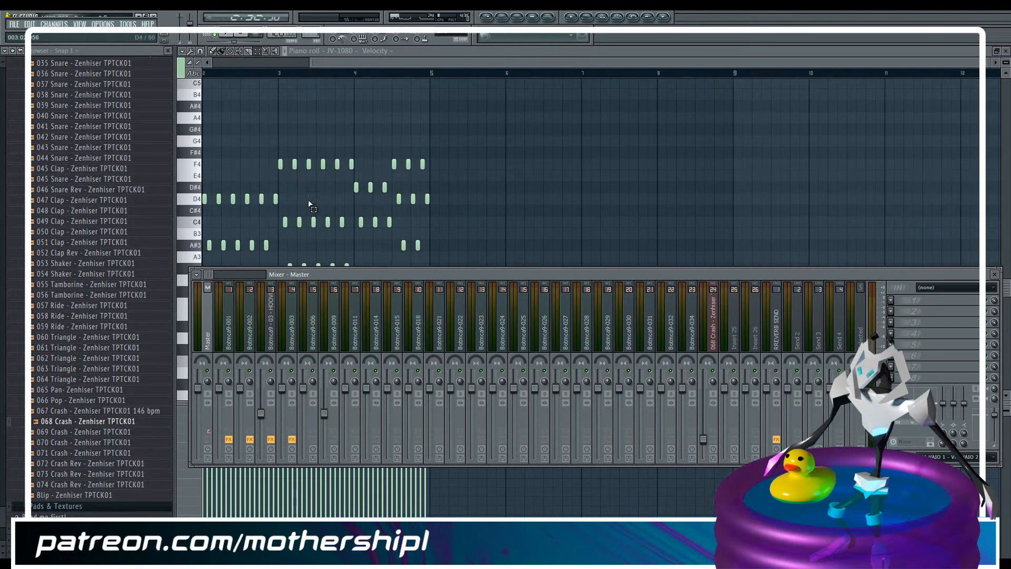
{"action": "key", "text": "F9"}
{"action": "left_click_drag", "start_coordinate": [344, 62], "coordinate": [214, 62]}
{"action": "key", "text": "F6"}
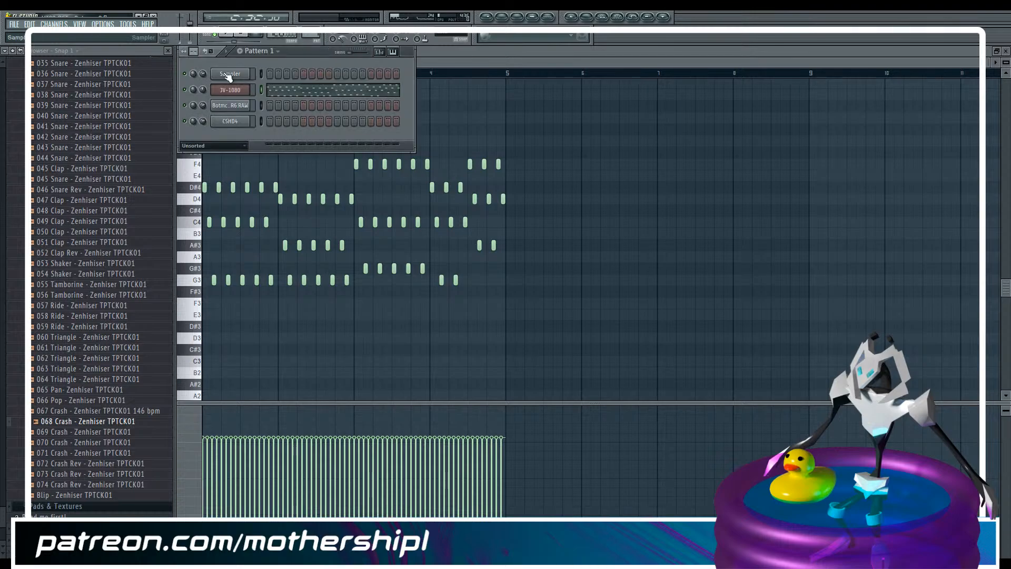
{"action": "left_click", "coordinate": [225, 90]}
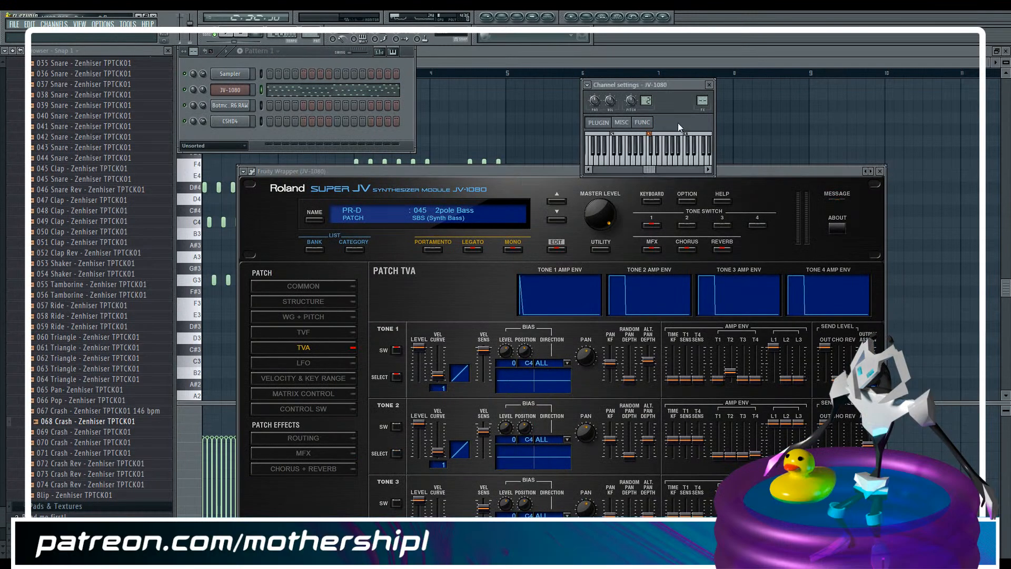
Route the JV-1080 channel to mixer insert 25
{"action": "key", "text": "F9"}
{"action": "left_click", "coordinate": [737, 329]}
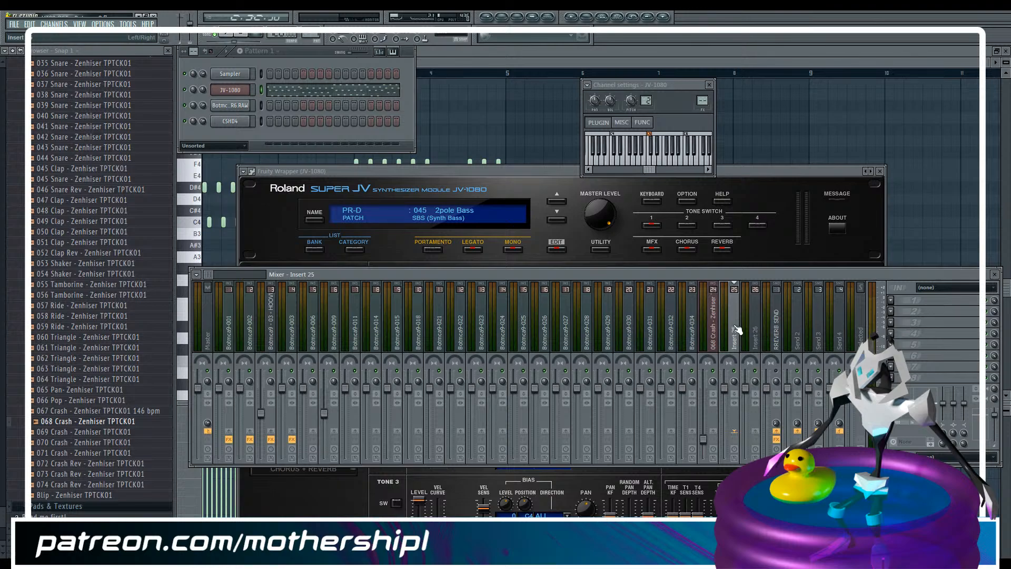
{"action": "key", "text": "ctrl+s"}
Load PSP 84 into the first effect slot of the JV-1080 mixer insert and choose the Satori preset
{"action": "left_click", "coordinate": [894, 300]}
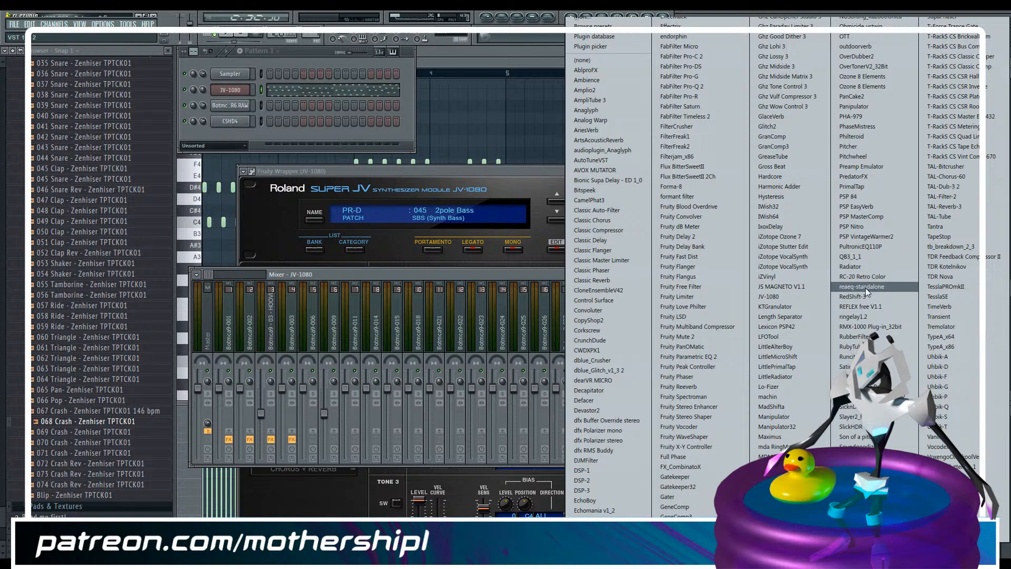
{"action": "left_click", "coordinate": [880, 193]}
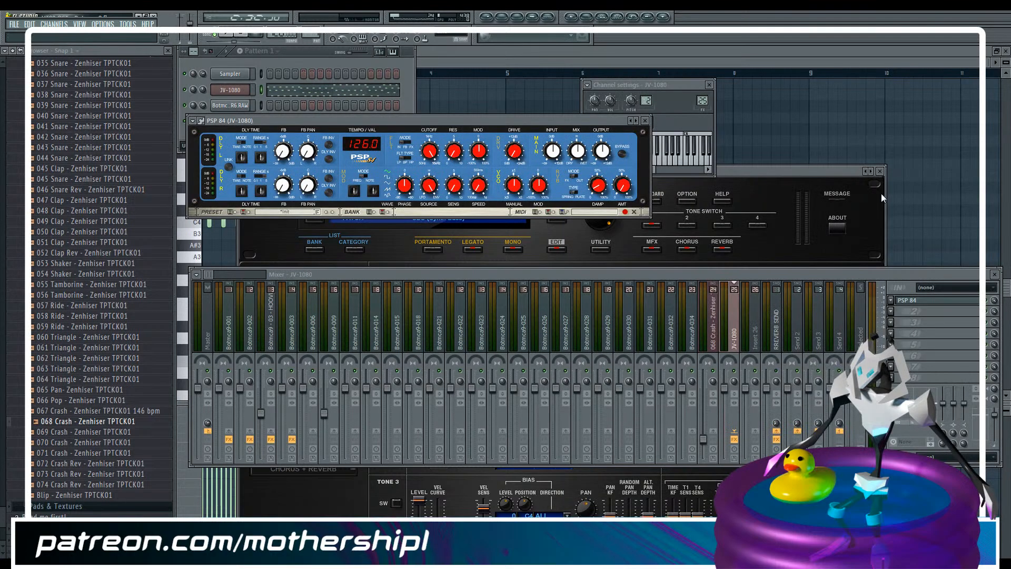
{"action": "left_click", "coordinate": [317, 212]}
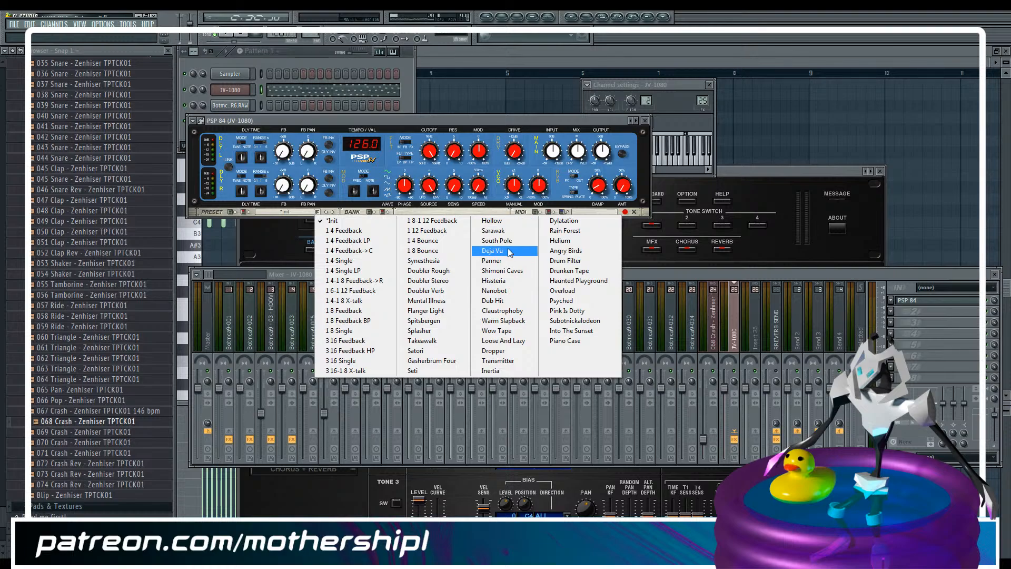
{"action": "left_click", "coordinate": [433, 351]}
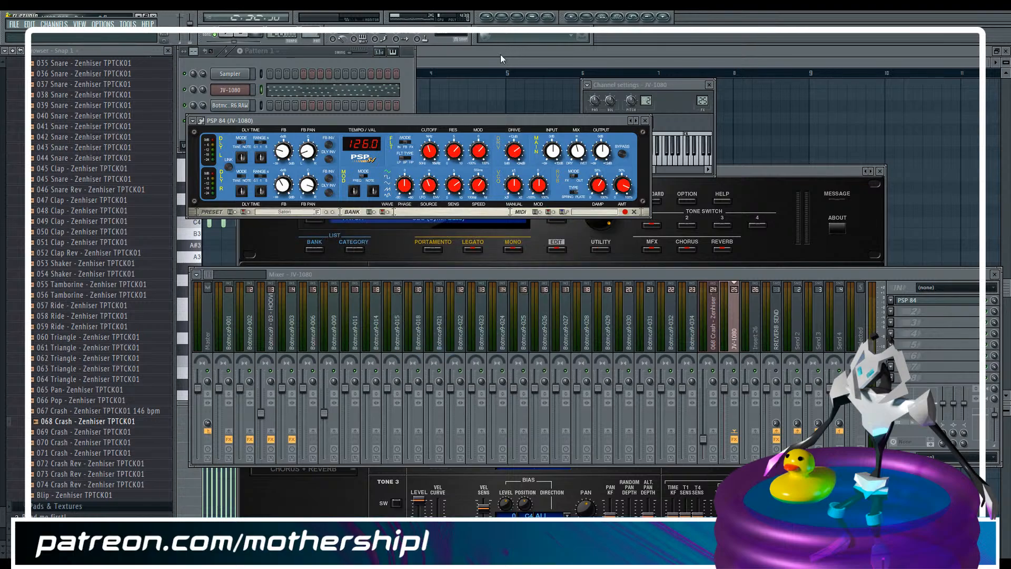
Play the section and set PSP 84's filter resonance to about 4.67 and its cutoff to about 2600 Hz
{"action": "key", "text": "F7"}
{"action": "key", "text": "F5"}
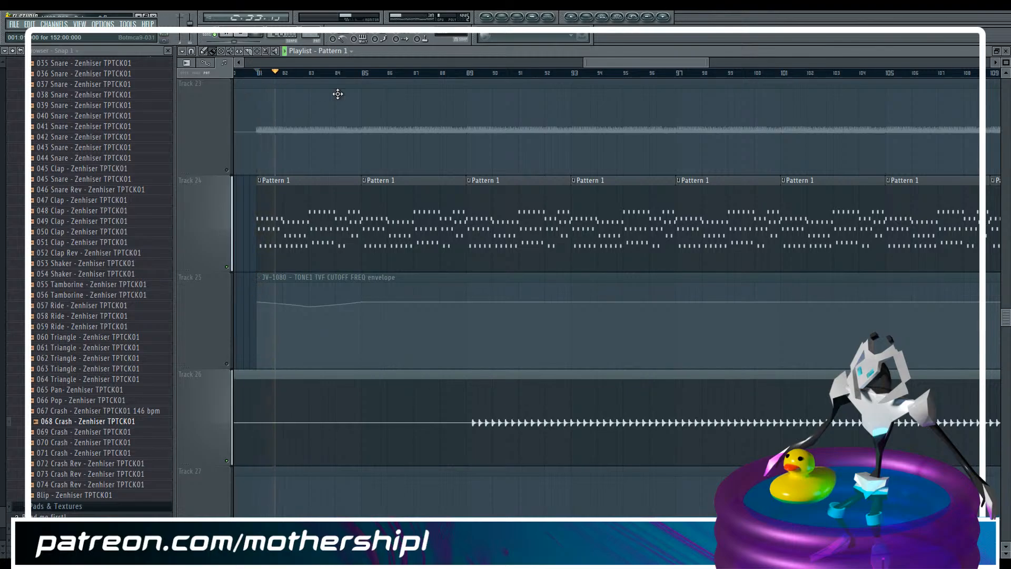
{"action": "key", "text": "F9"}
{"action": "left_click", "coordinate": [932, 303]}
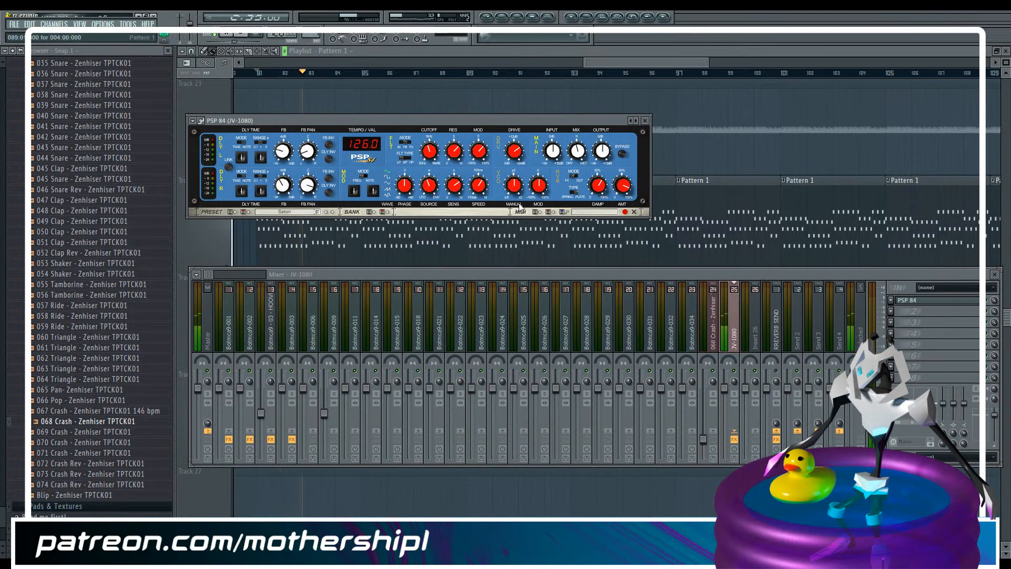
{"action": "mouse_move", "coordinate": [430, 152]}
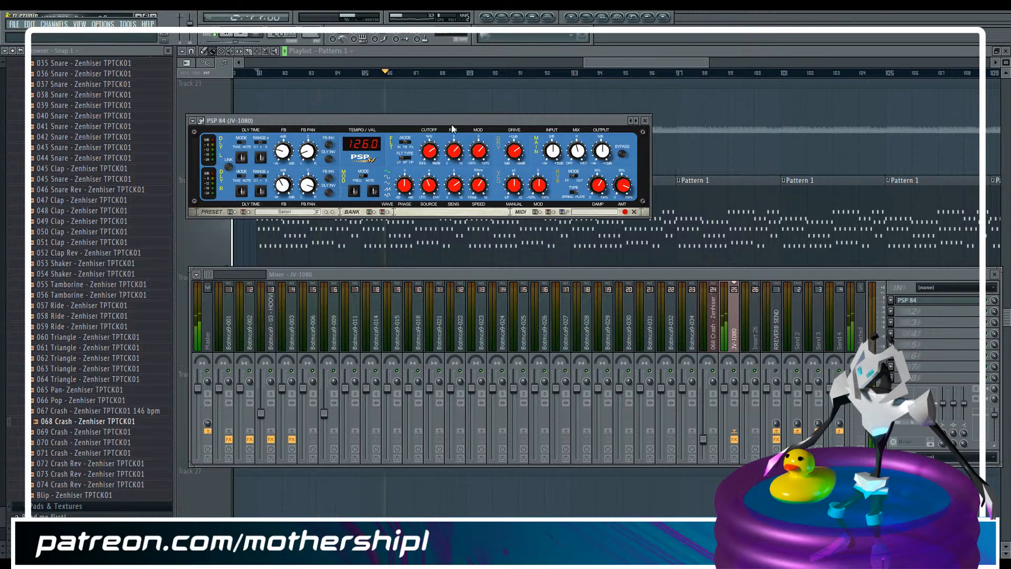
{"action": "left_click_drag", "start_coordinate": [450, 193], "coordinate": [450, 203]}
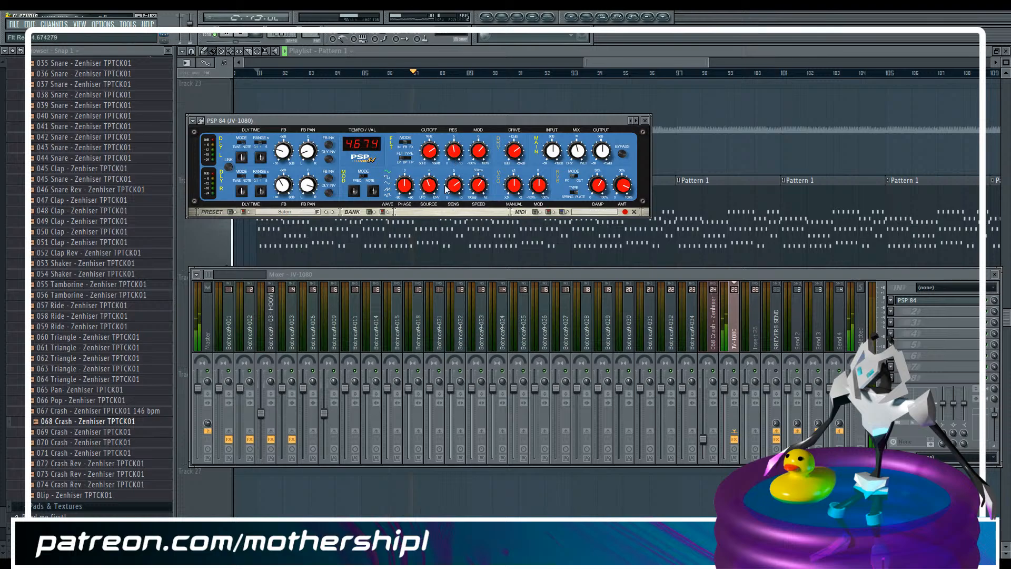
{"action": "left_click_drag", "start_coordinate": [431, 145], "coordinate": [432, 155]}
{"action": "mouse_move", "coordinate": [433, 176]}
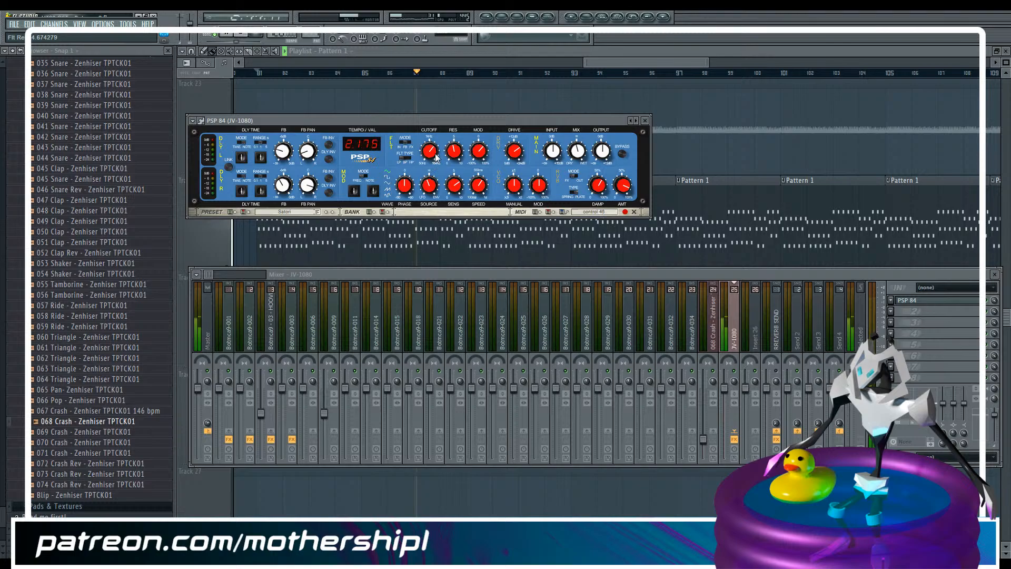
{"action": "left_click_drag", "start_coordinate": [424, 196], "coordinate": [422, 211]}
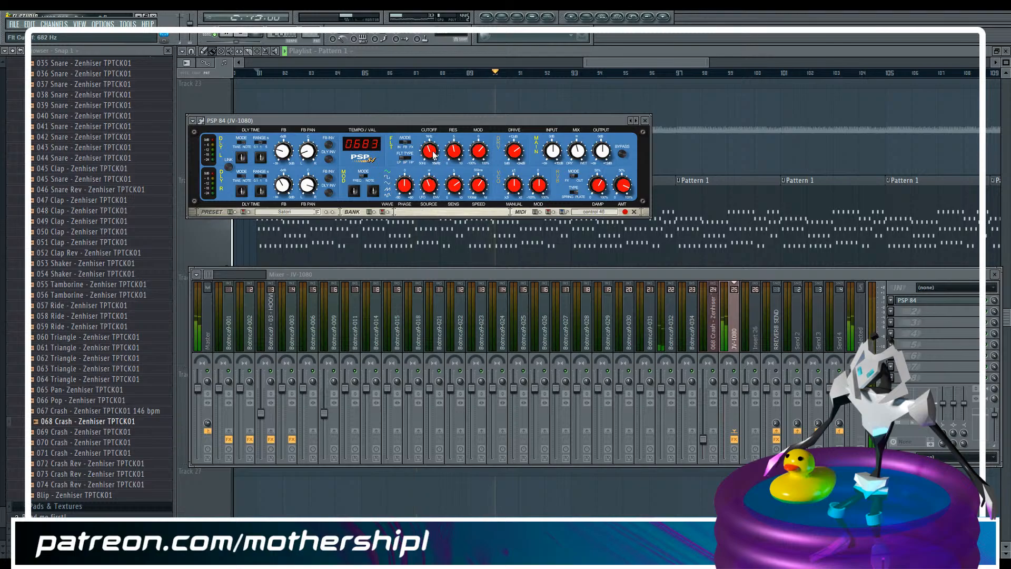
{"action": "left_click_drag", "start_coordinate": [432, 145], "coordinate": [431, 131]}
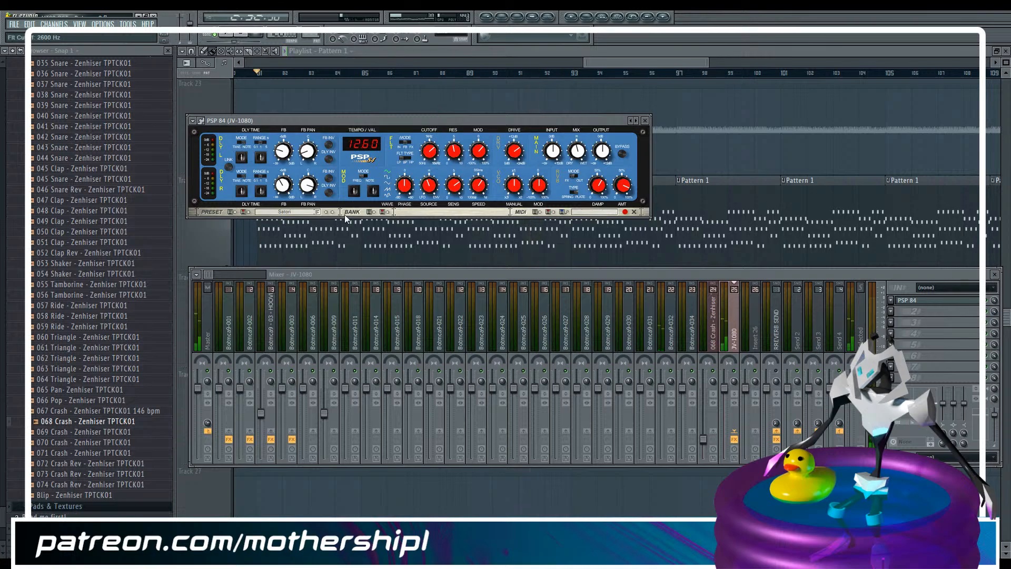
Try the Seti and Hollow presets in PSP 84 while playing the section
{"action": "left_click", "coordinate": [318, 212]}
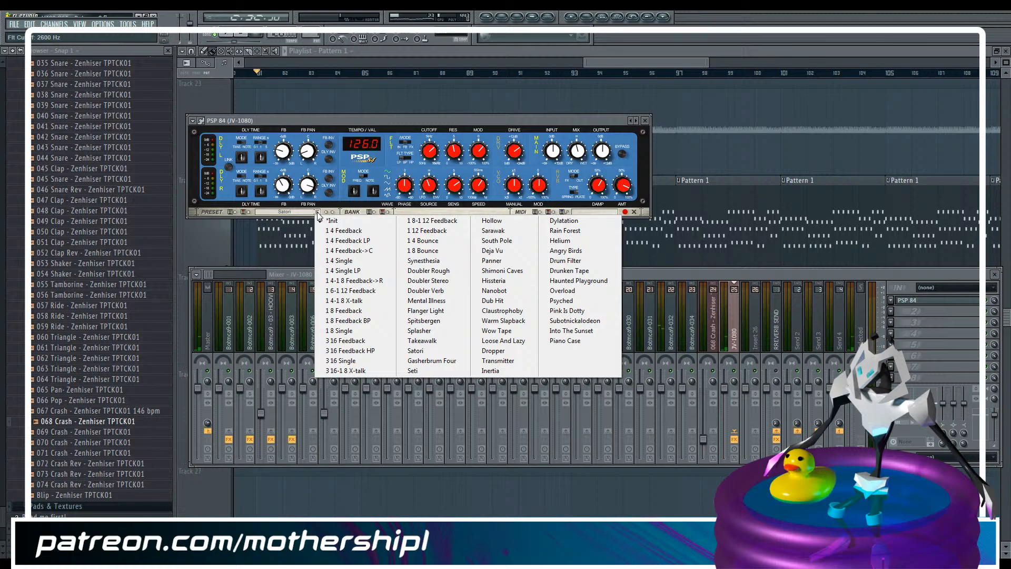
{"action": "left_click", "coordinate": [437, 371]}
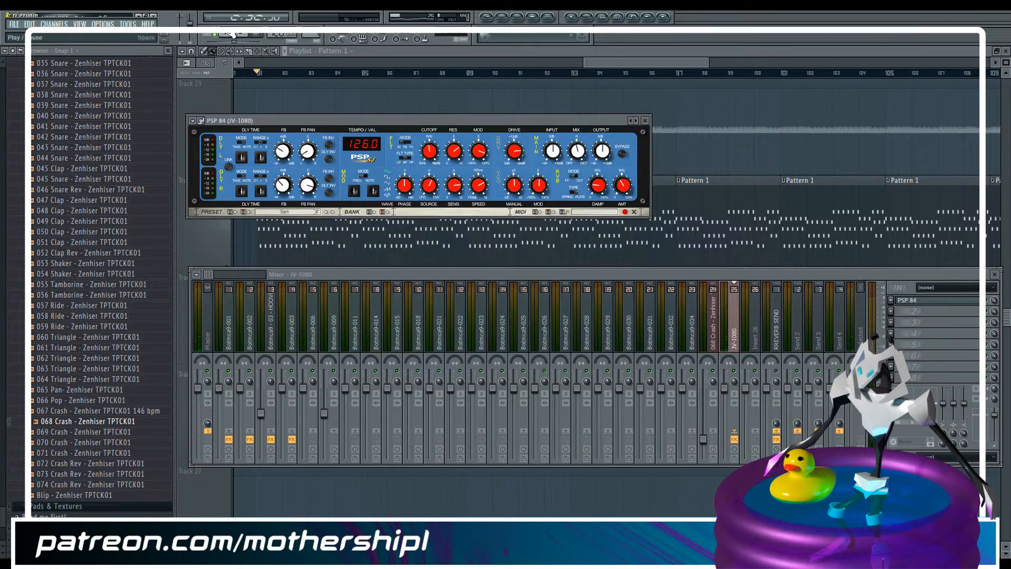
{"action": "left_click", "coordinate": [228, 33]}
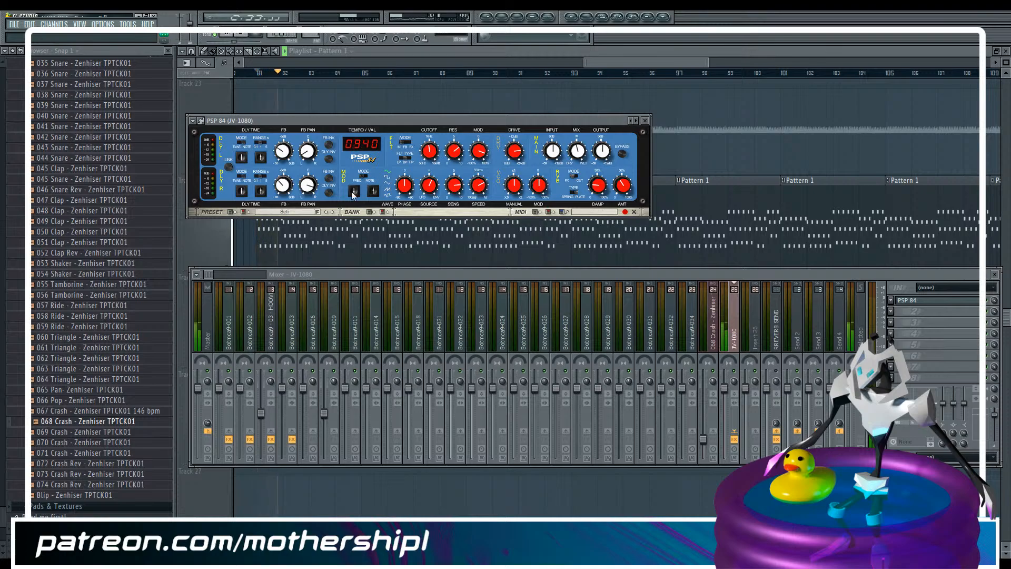
{"action": "left_click", "coordinate": [316, 212]}
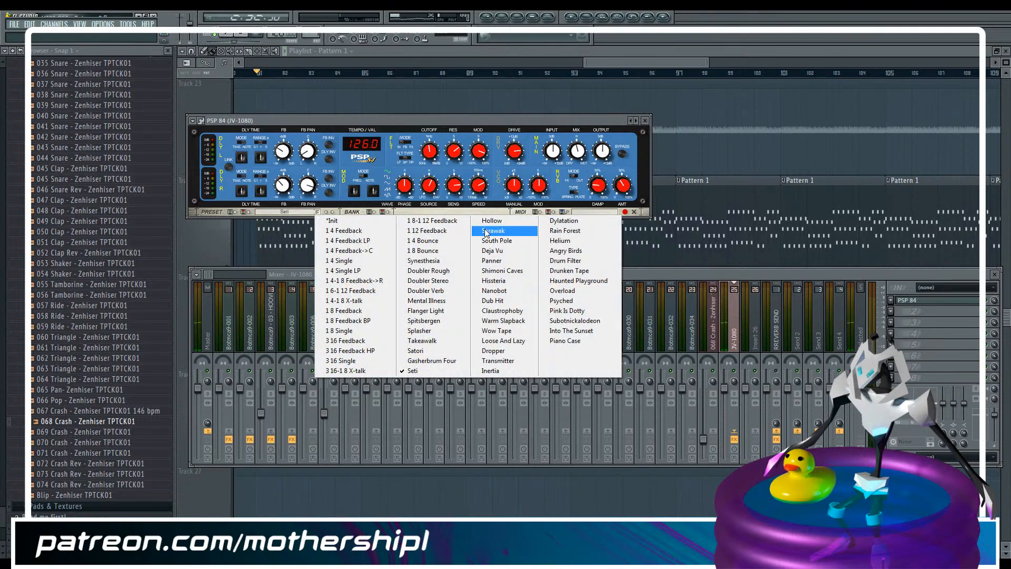
{"action": "left_click", "coordinate": [500, 222]}
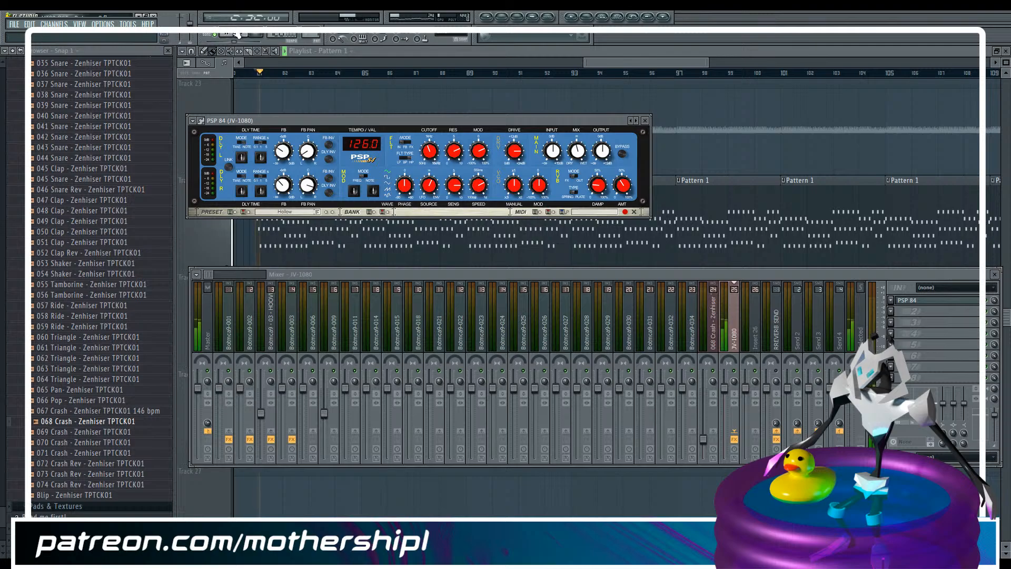
Switch PSP 84 back to the Satori preset and play the section
{"action": "left_click", "coordinate": [318, 211]}
{"action": "left_click", "coordinate": [426, 351]}
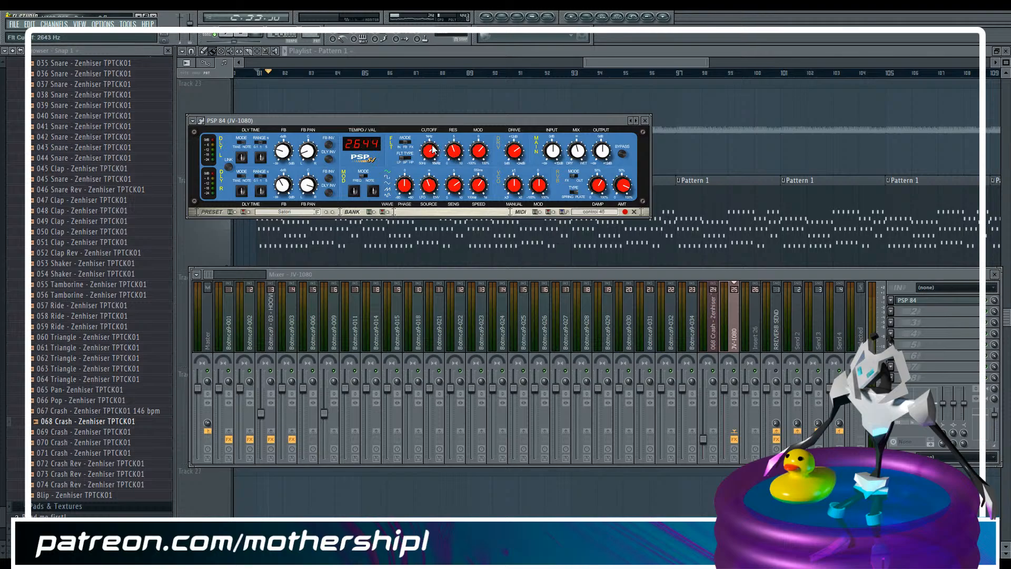
{"action": "left_click", "coordinate": [234, 36]}
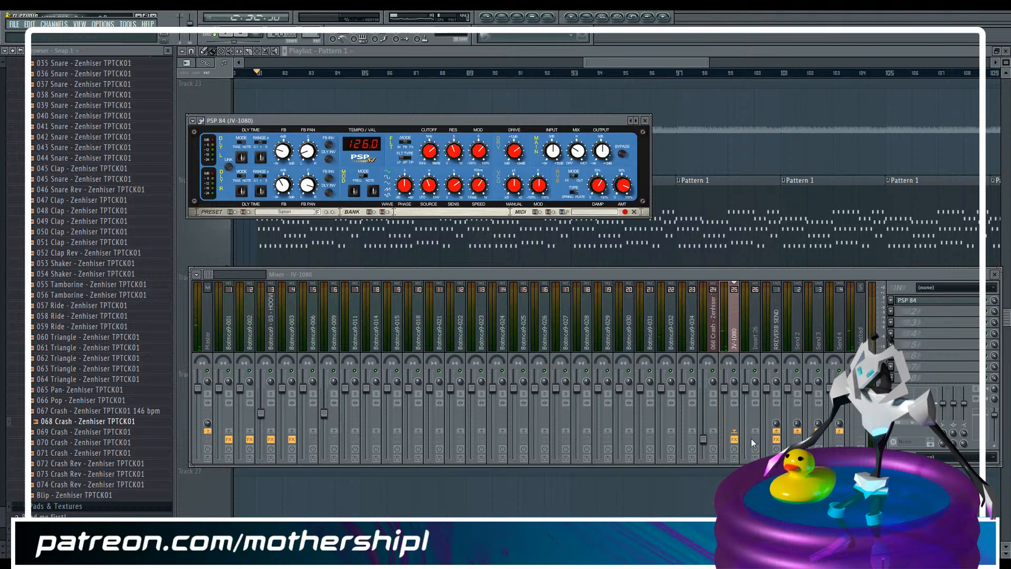
Set the JV-1080 insert's send to RREVERB SEND to about 29% and check that channel's effect
{"action": "left_click_drag", "start_coordinate": [776, 425], "coordinate": [776, 421]}
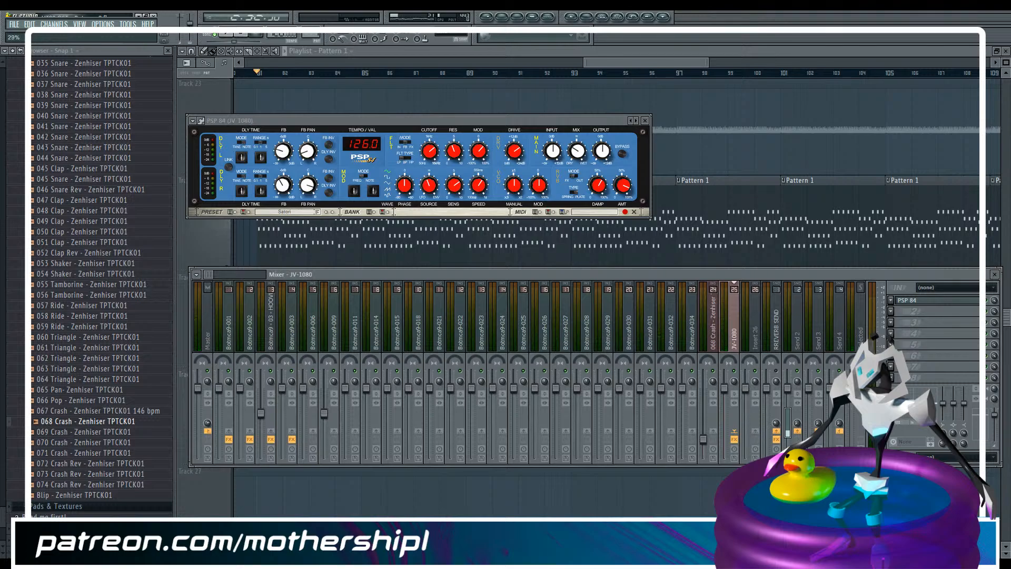
{"action": "left_click", "coordinate": [629, 61]}
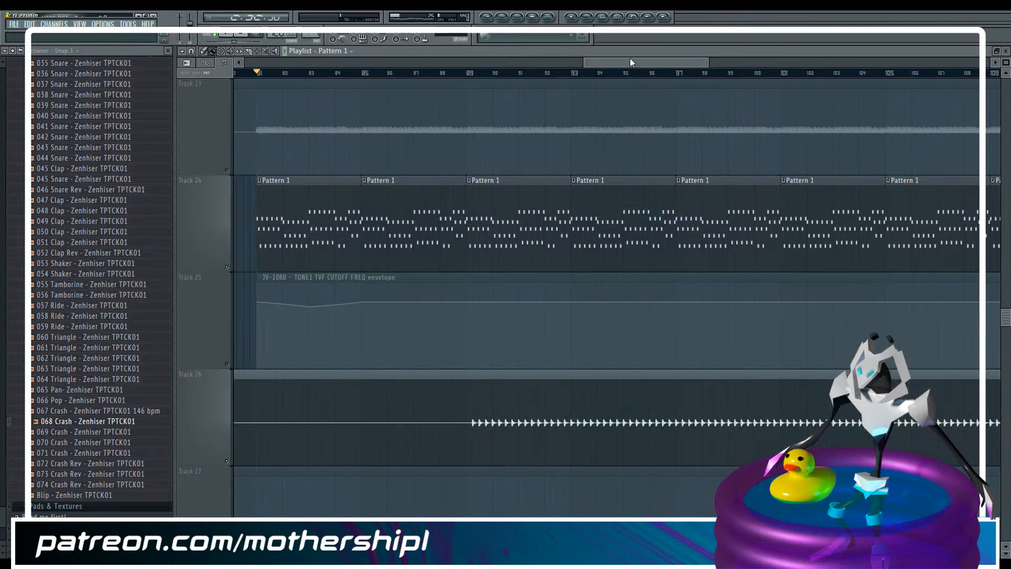
{"action": "key", "text": "F9"}
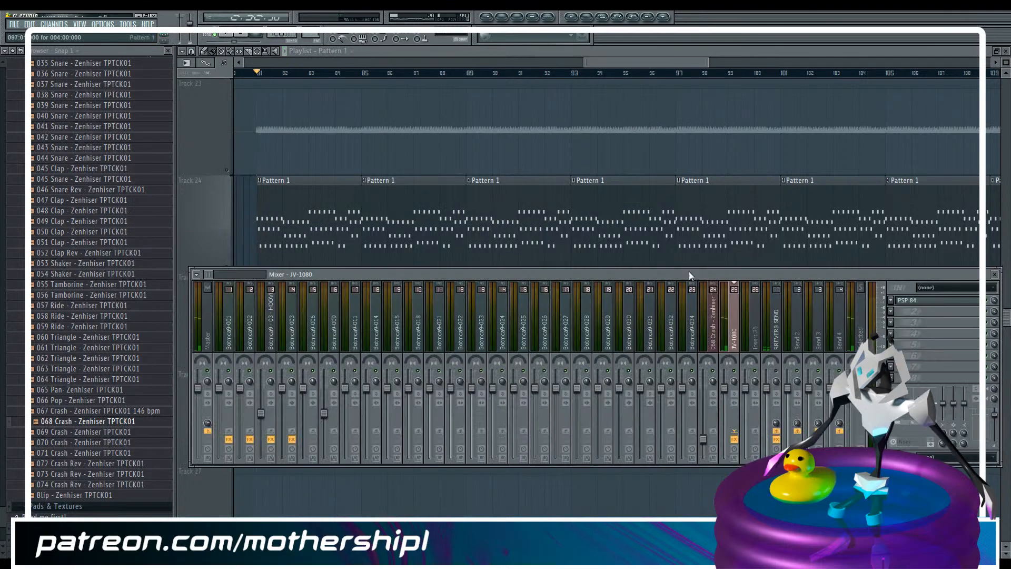
{"action": "left_click", "coordinate": [779, 338]}
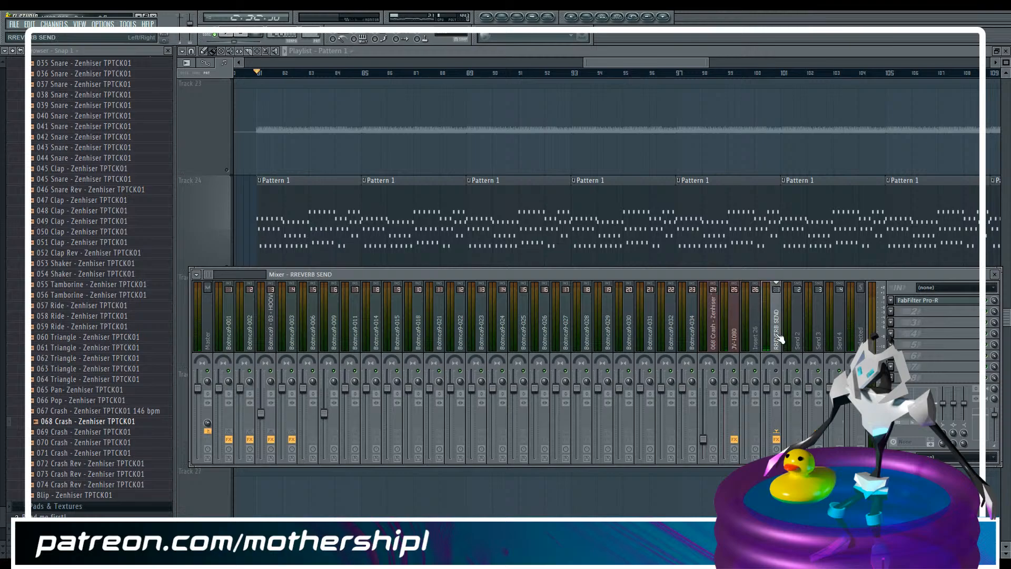
{"action": "left_click", "coordinate": [734, 338]}
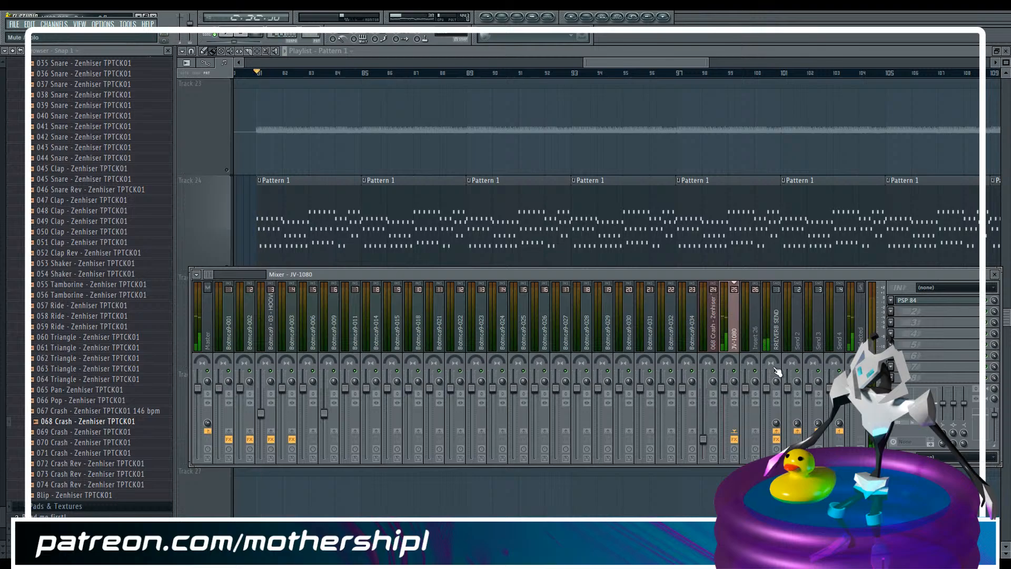
Readjust the JV-1080 insert's reverb send to about 49%, play the section and save the project
{"action": "left_click", "coordinate": [776, 424]}
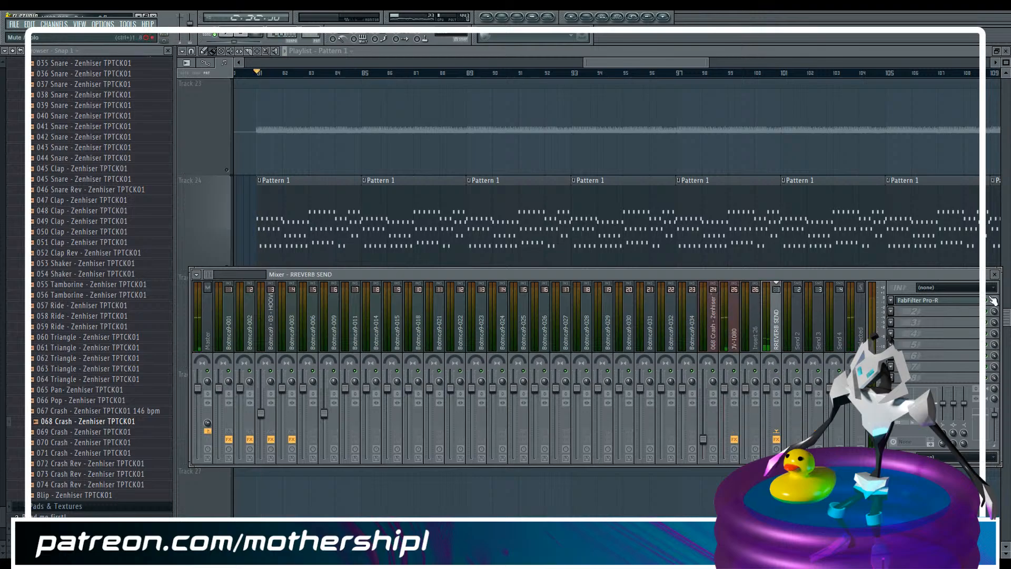
{"action": "left_click", "coordinate": [737, 358]}
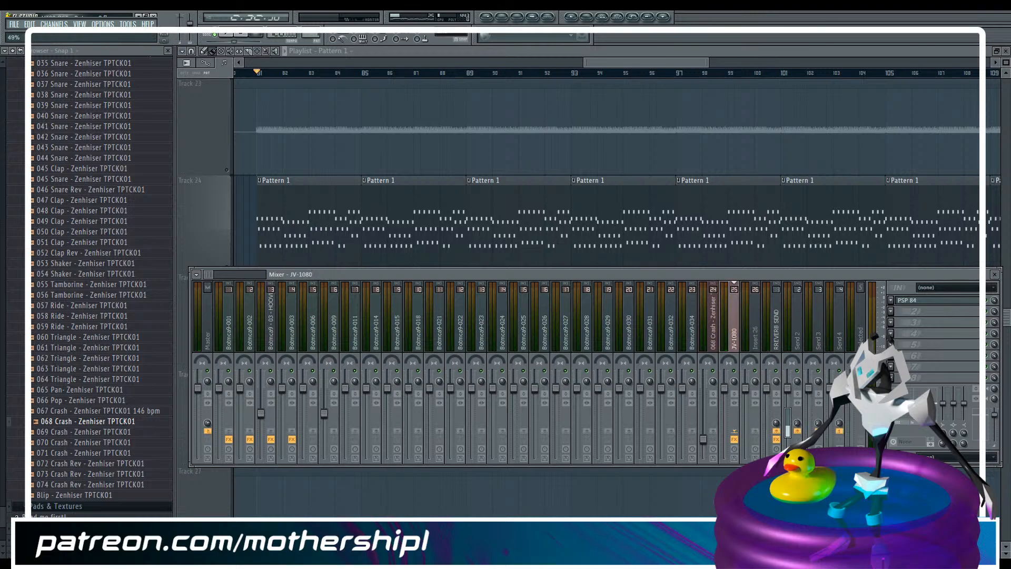
{"action": "key", "text": "space"}
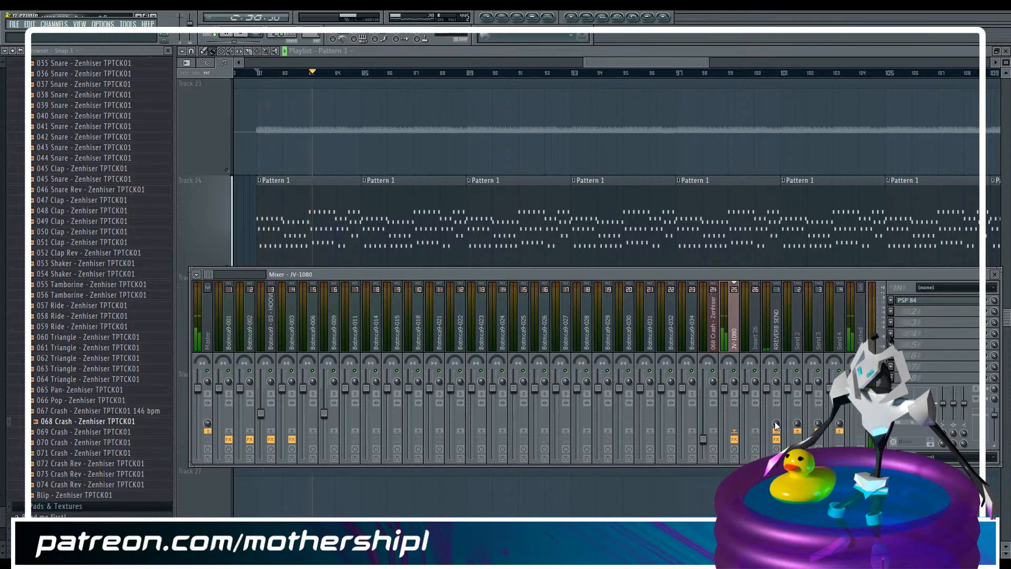
{"action": "key", "text": "ctrl+s"}
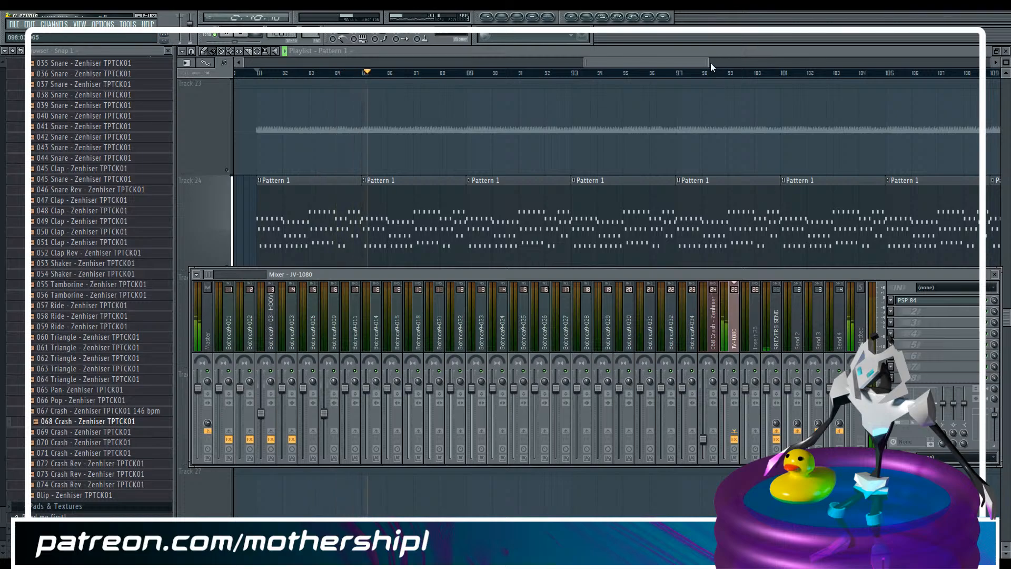
Reduce the playlist track height and turn off solo so that all tracks play
{"action": "left_click_drag", "start_coordinate": [708, 62], "coordinate": [776, 62]}
{"action": "scroll", "coordinate": [298, 255], "scroll_direction": "down", "scroll_amount": 4}
{"action": "scroll", "coordinate": [379, 245], "scroll_direction": "up", "scroll_amount": 10}
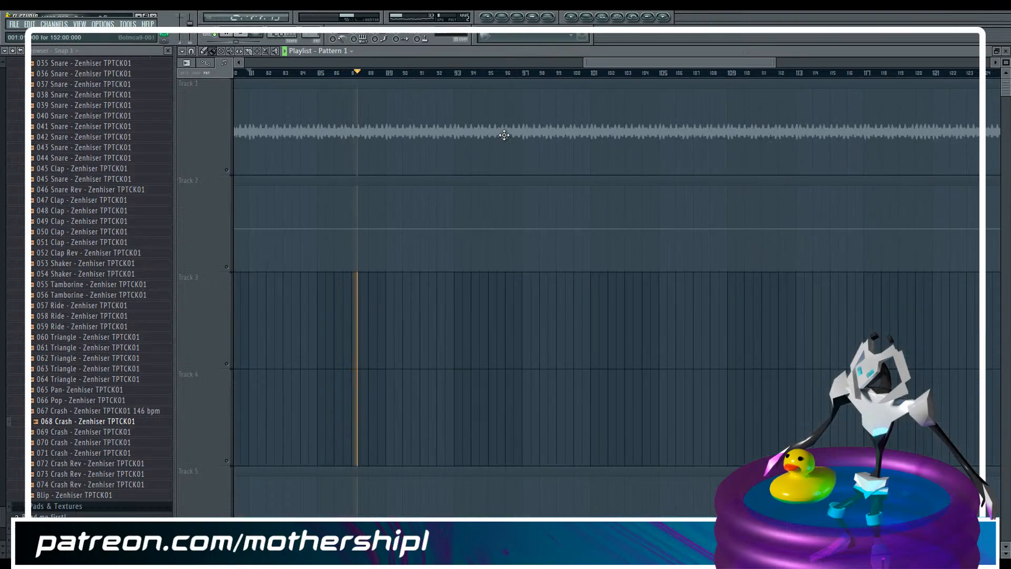
{"action": "left_click_drag", "start_coordinate": [1006, 62], "coordinate": [1005, 63]}
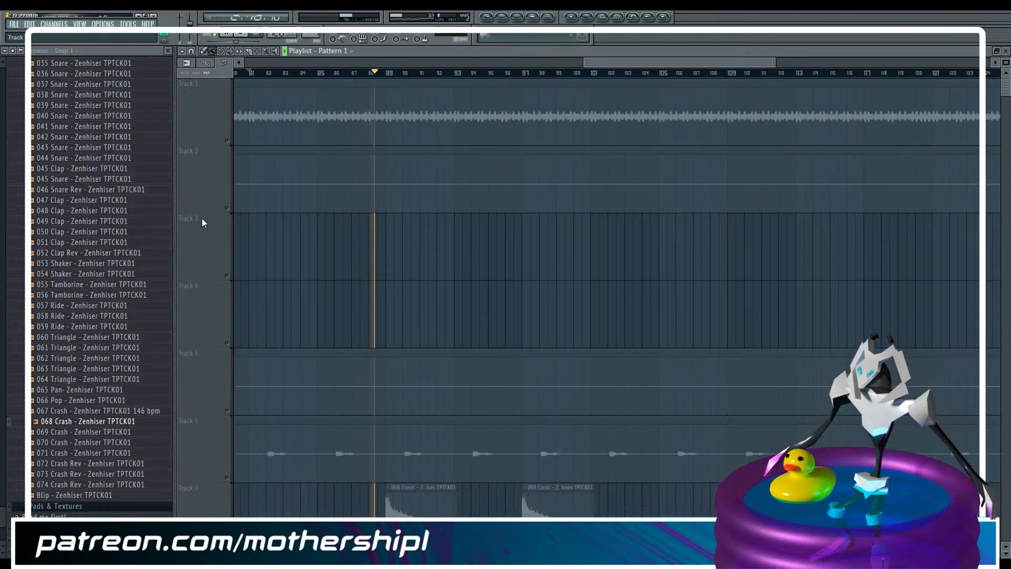
{"action": "right_click", "coordinate": [228, 208]}
{"action": "right_click", "coordinate": [227, 208]}
{"action": "scroll", "coordinate": [377, 250], "scroll_direction": "down", "scroll_amount": 10}
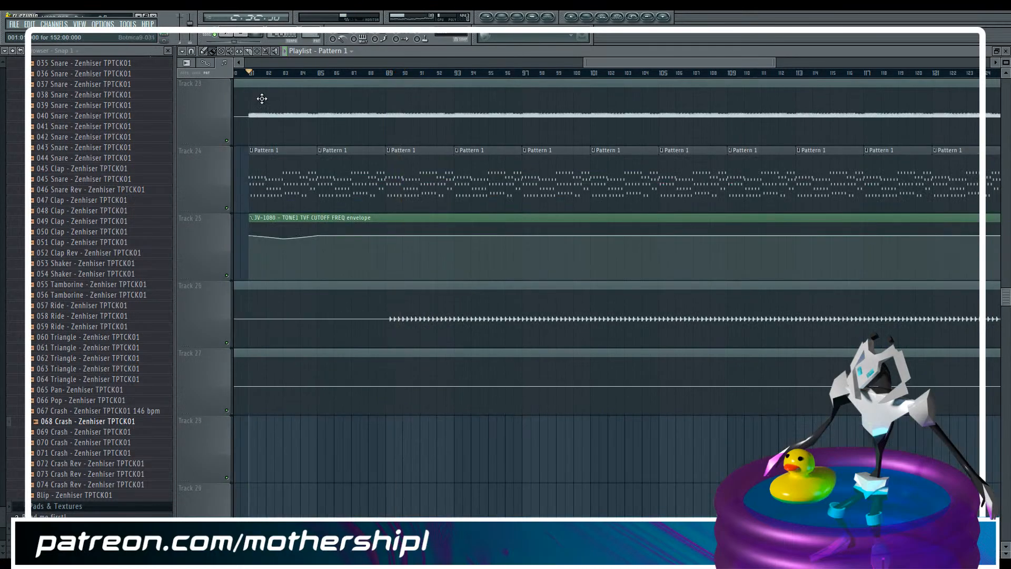
Mute the JV-1080 cutoff envelope clip on track 25 and the audio clip on track 23, and play the section
{"action": "left_click", "coordinate": [230, 51]}
{"action": "left_click", "coordinate": [263, 227]}
{"action": "left_click", "coordinate": [264, 114]}
{"action": "key", "text": "space"}
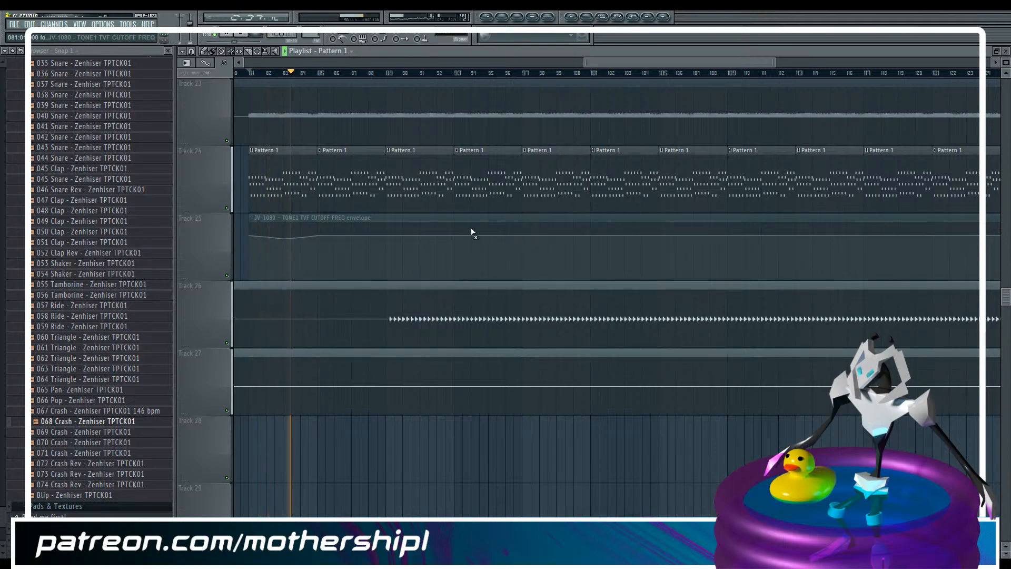
Raise the JV-1080 insert's fader slightly and check its PSP 84 settings during playback
{"action": "key", "text": "F9"}
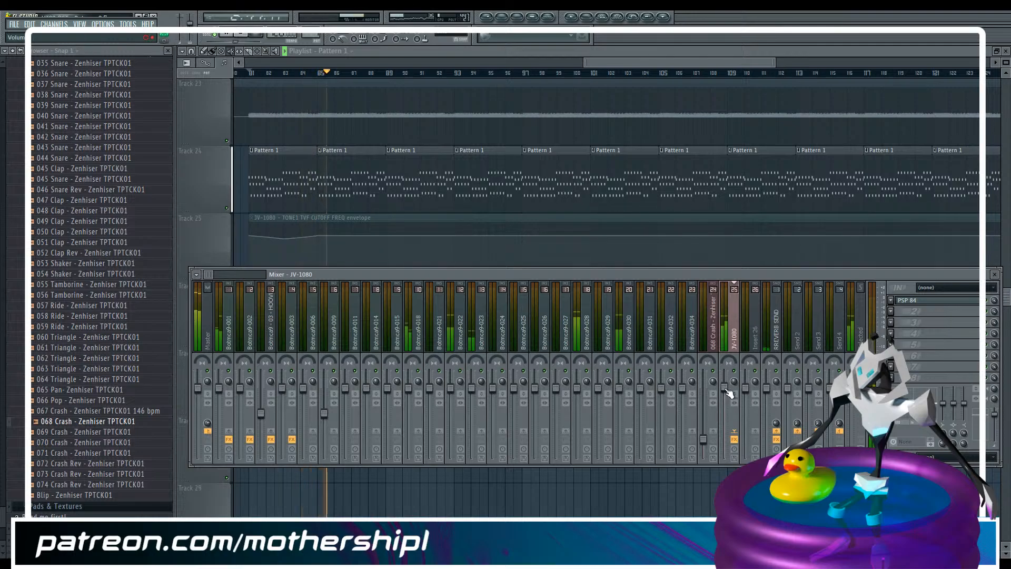
{"action": "left_click_drag", "start_coordinate": [725, 387], "coordinate": [725, 384]}
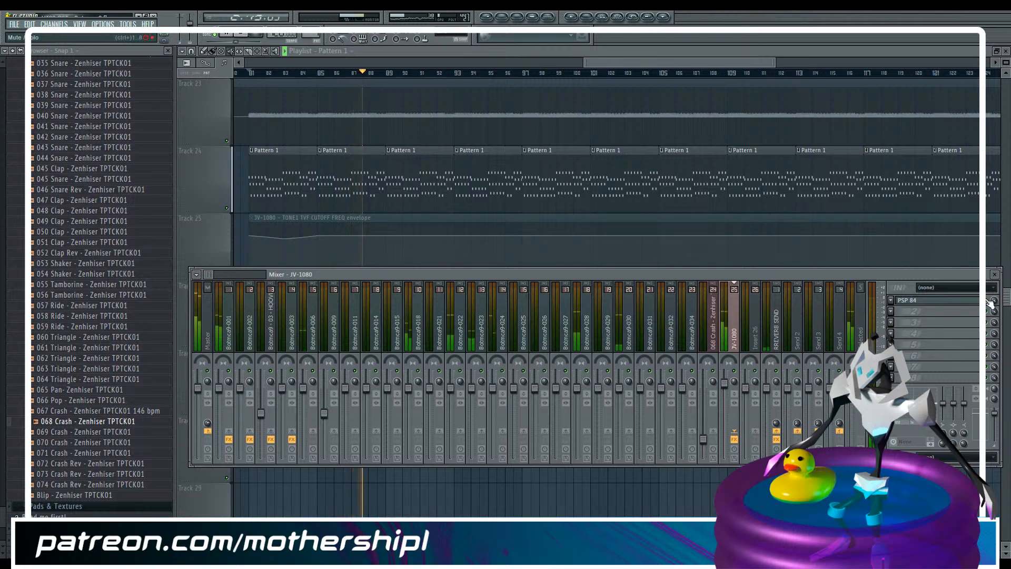
{"action": "left_click", "coordinate": [938, 300]}
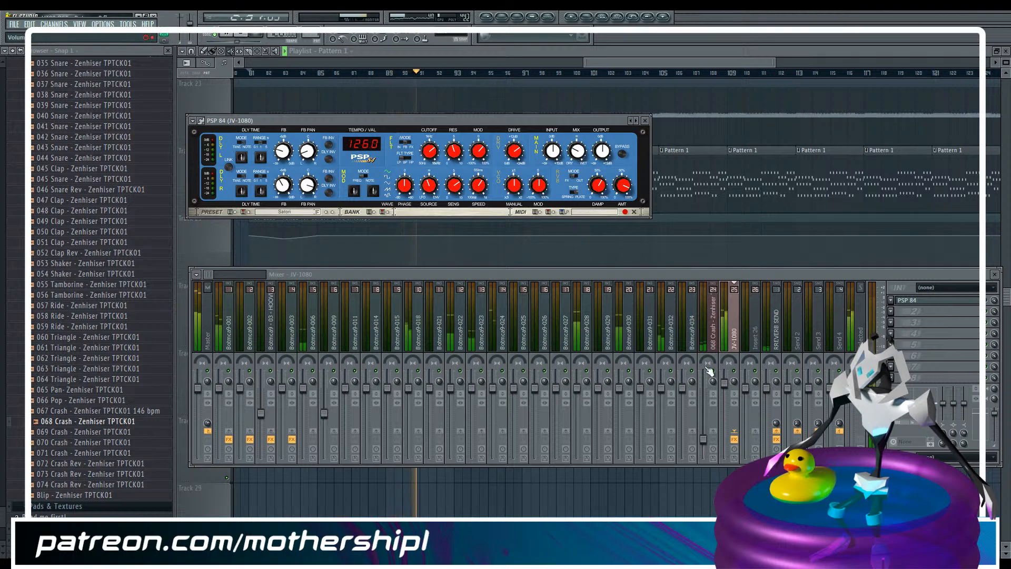
{"action": "key", "text": "F12"}
Move the Botmca9-032 clip on track 26 back to the very start of the playlist, in line with Botmca9-034
{"action": "left_click_drag", "start_coordinate": [596, 64], "coordinate": [233, 63]}
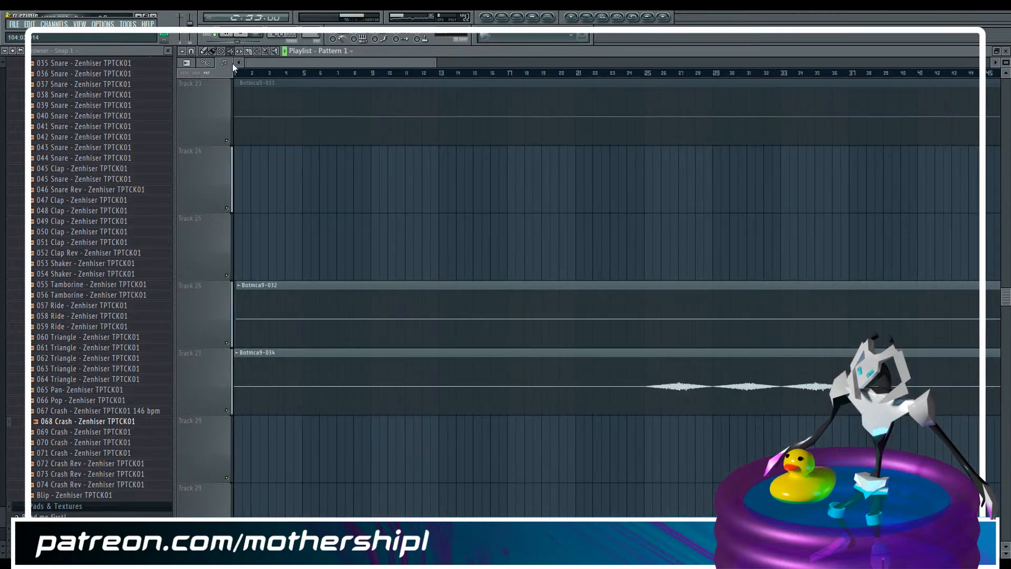
{"action": "left_click", "coordinate": [260, 51]}
{"action": "left_click_drag", "start_coordinate": [264, 310], "coordinate": [267, 375]}
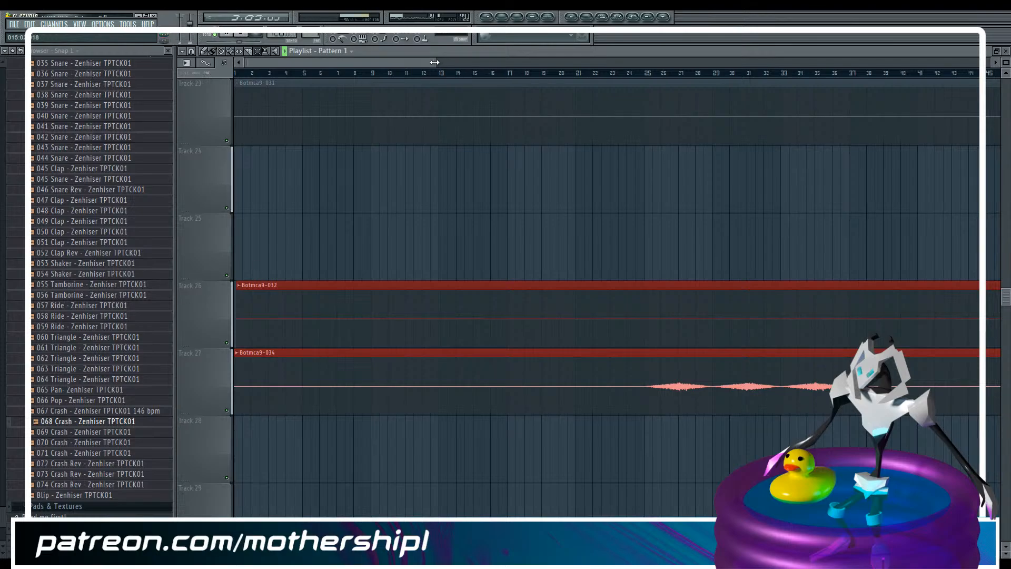
{"action": "left_click_drag", "start_coordinate": [437, 60], "coordinate": [237, 92]}
{"action": "key", "text": "space"}
{"action": "left_click", "coordinate": [542, 320], "text": "ctrl"}
{"action": "left_click_drag", "start_coordinate": [542, 319], "coordinate": [567, 319]}
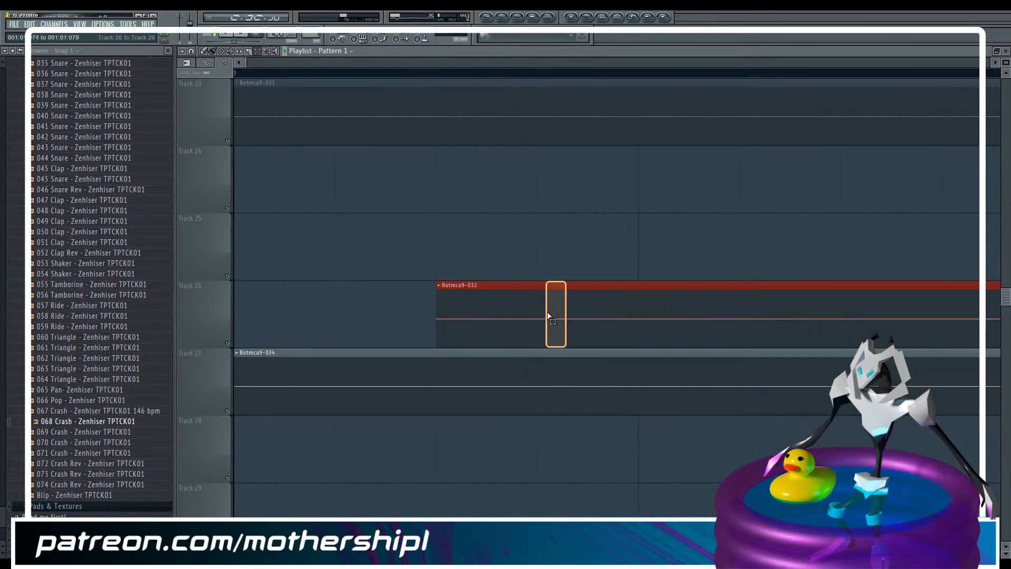
{"action": "left_click_drag", "start_coordinate": [497, 281], "coordinate": [294, 282]}
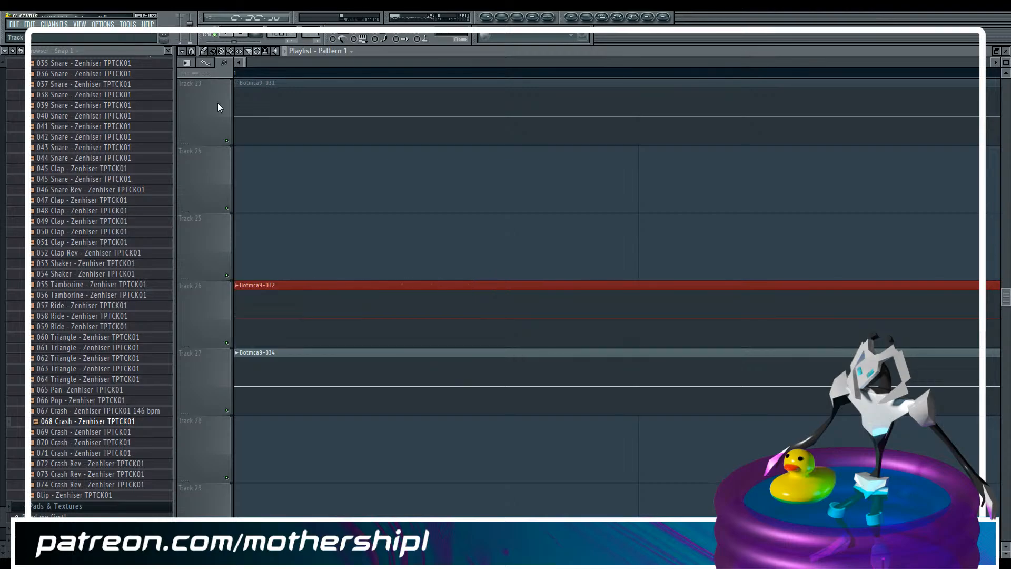
Play the song from around bar 95 and adjust the output level in the JV-1080 insert's PSP 84
{"action": "left_click_drag", "start_coordinate": [246, 62], "coordinate": [982, 101]}
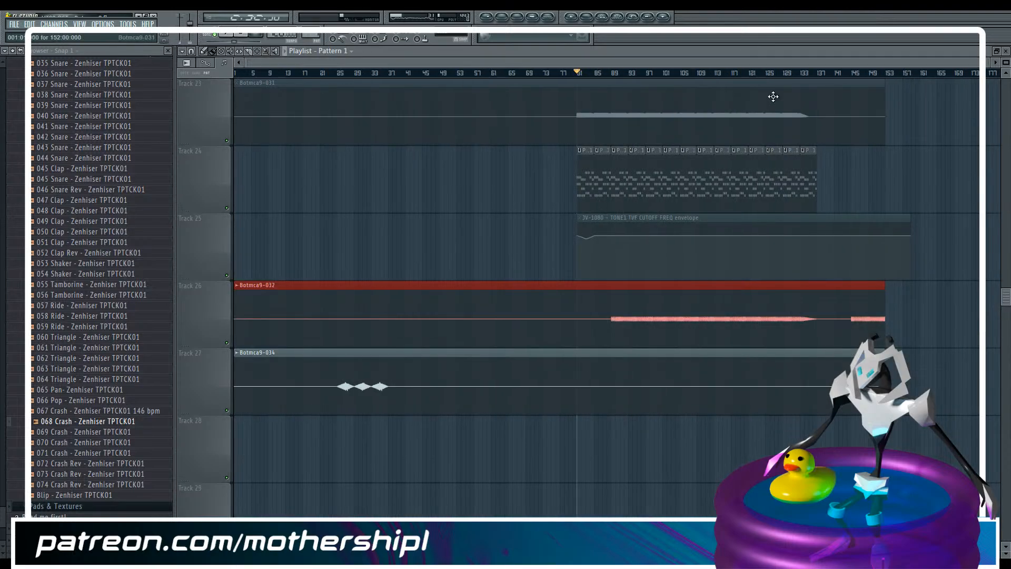
{"action": "left_click", "coordinate": [639, 75]}
{"action": "key", "text": "space"}
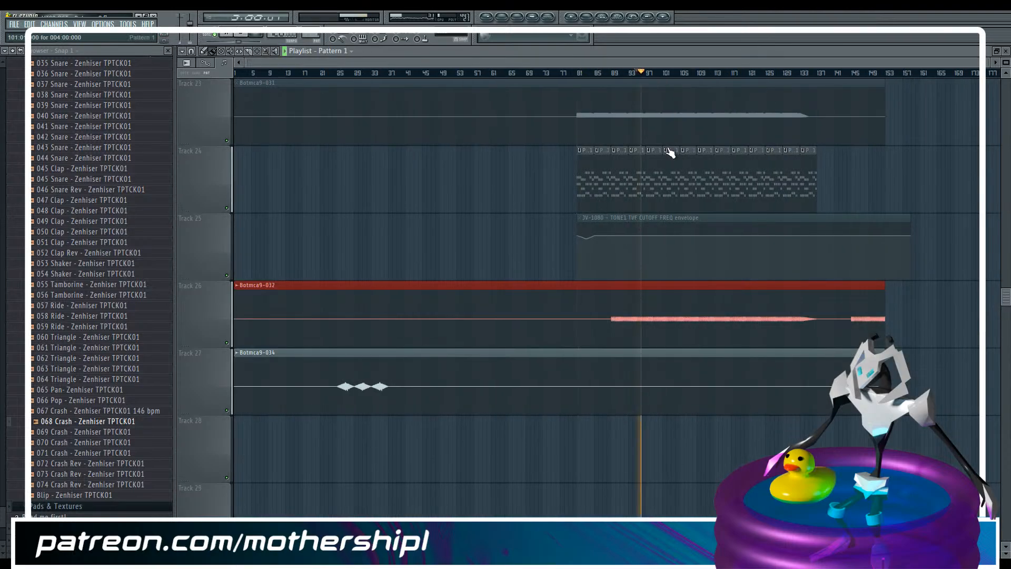
{"action": "key", "text": "F9"}
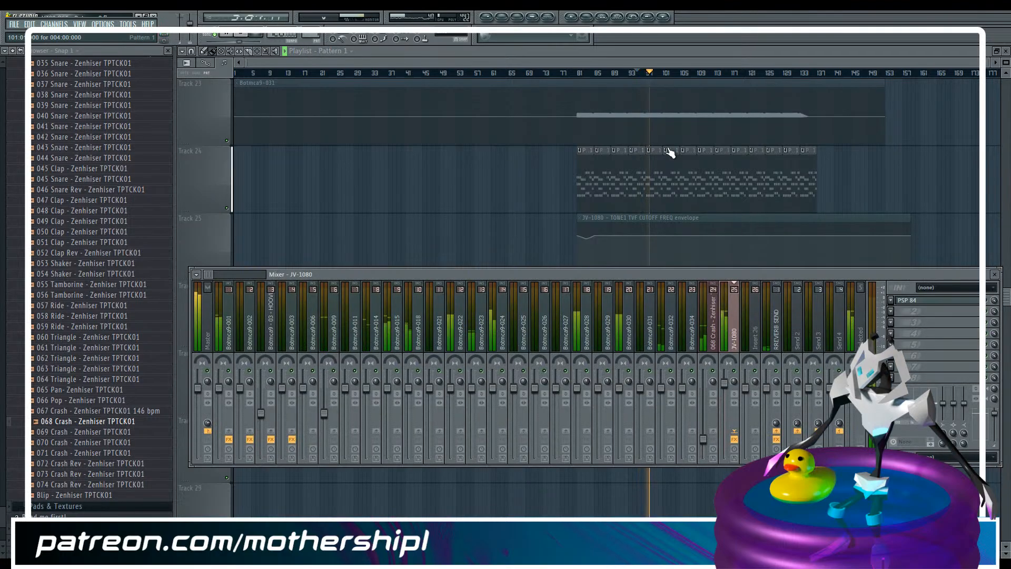
{"action": "left_click", "coordinate": [958, 302]}
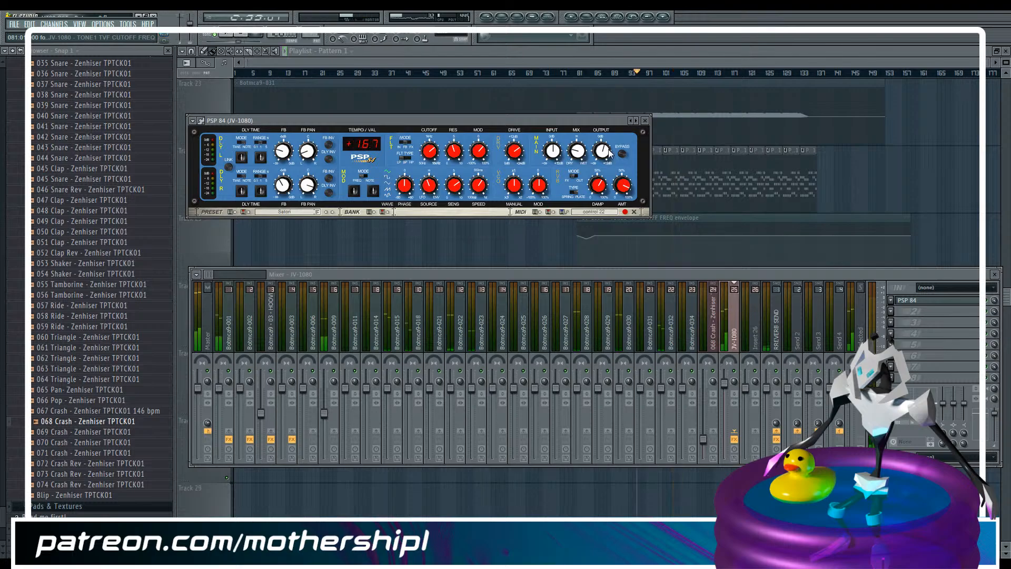
Play the arrangement from bar 89, reduce the track height and look through the playlist tracks
{"action": "left_click_drag", "start_coordinate": [989, 62], "coordinate": [770, 57]}
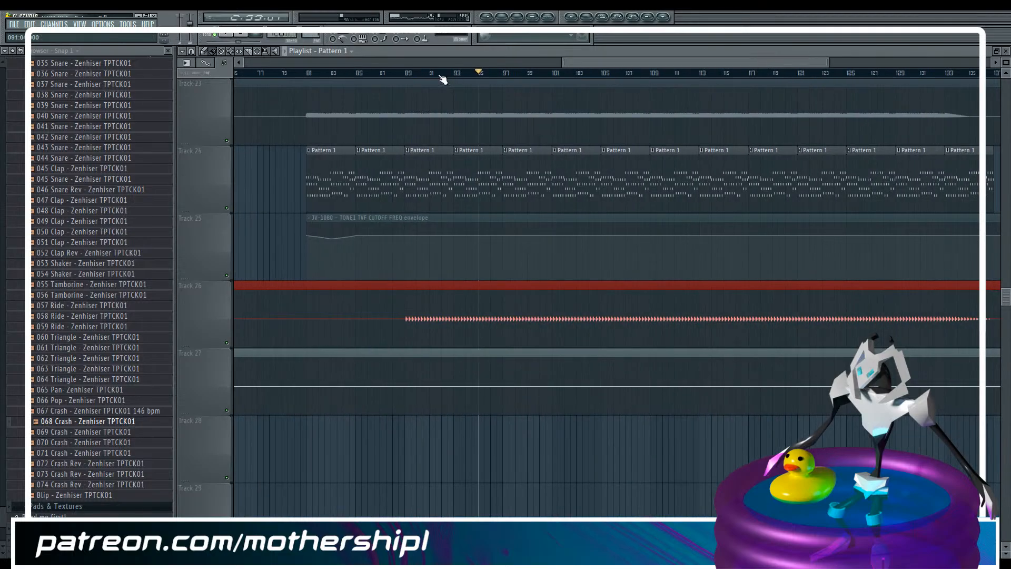
{"action": "left_click", "coordinate": [406, 73]}
{"action": "scroll", "coordinate": [436, 103], "scroll_direction": "up", "scroll_amount": 7}
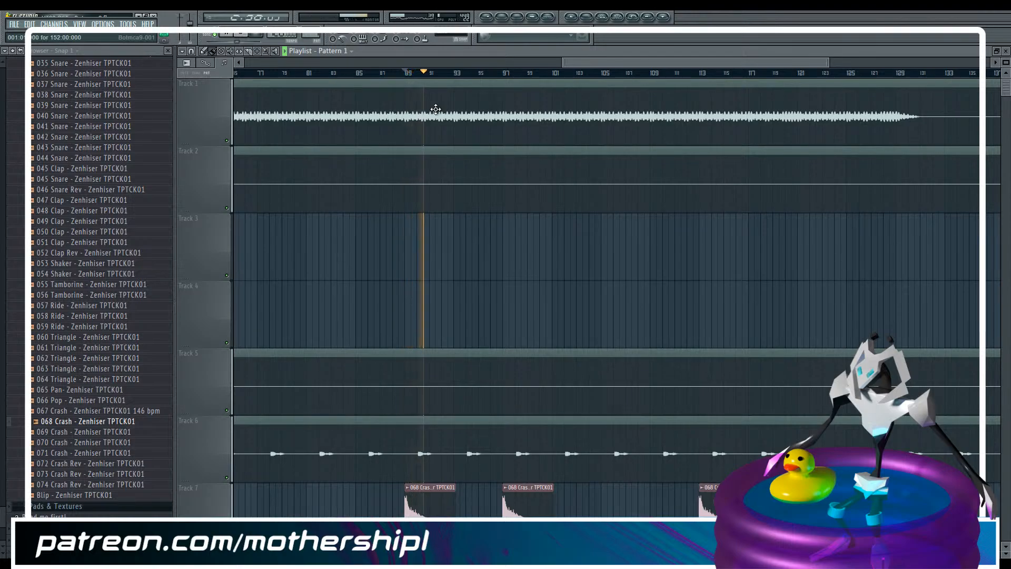
{"action": "scroll", "coordinate": [546, 258], "scroll_direction": "down", "scroll_amount": 1}
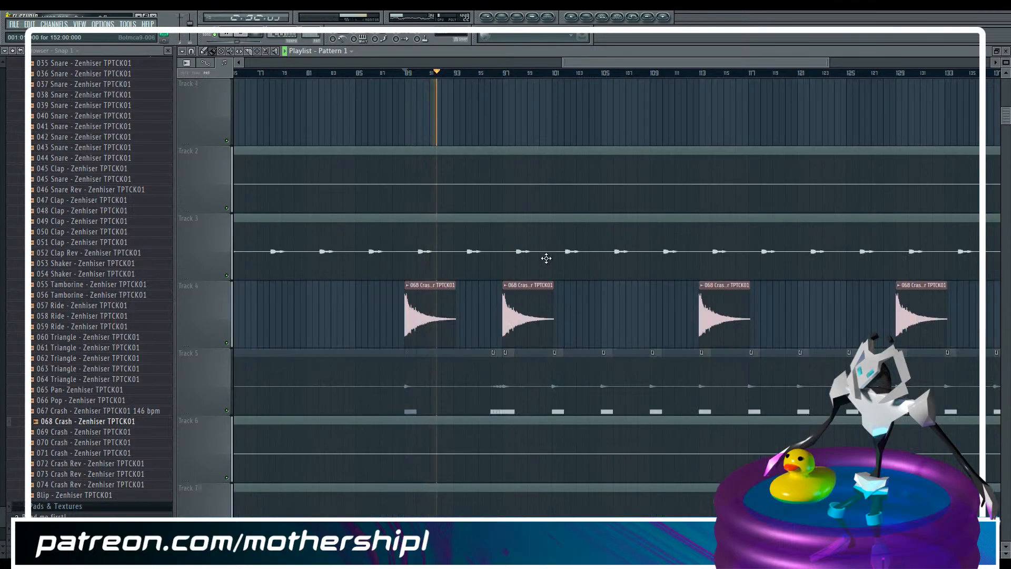
{"action": "scroll", "coordinate": [464, 243], "scroll_direction": "down", "scroll_amount": 3}
{"action": "scroll", "coordinate": [464, 243], "scroll_direction": "down", "scroll_amount": 4}
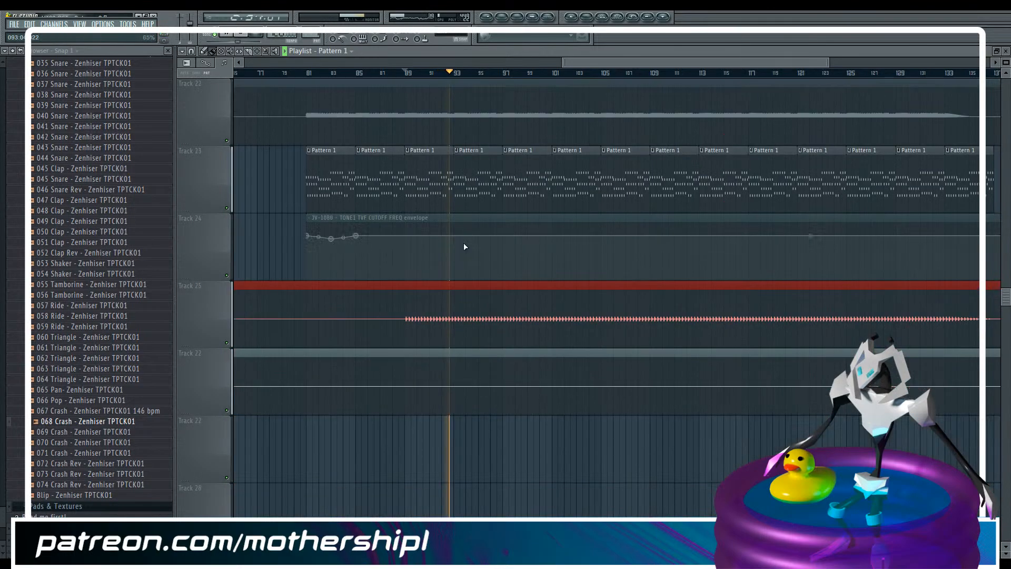
{"action": "scroll", "coordinate": [463, 243], "scroll_direction": "up", "scroll_amount": 4}
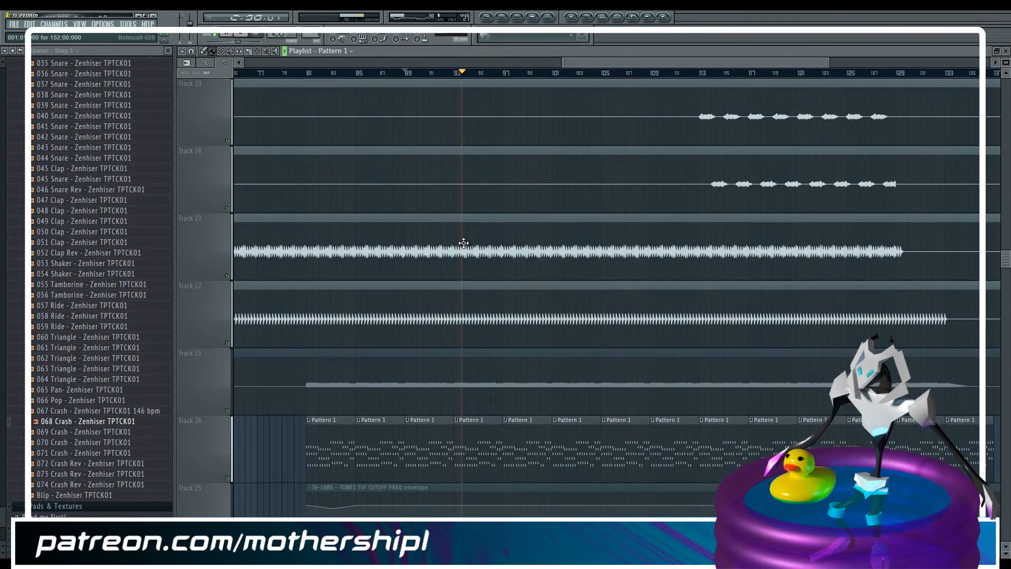
{"action": "scroll", "coordinate": [463, 243], "scroll_direction": "down", "scroll_amount": 3}
{"action": "scroll", "coordinate": [463, 242], "scroll_direction": "down", "scroll_amount": 1}
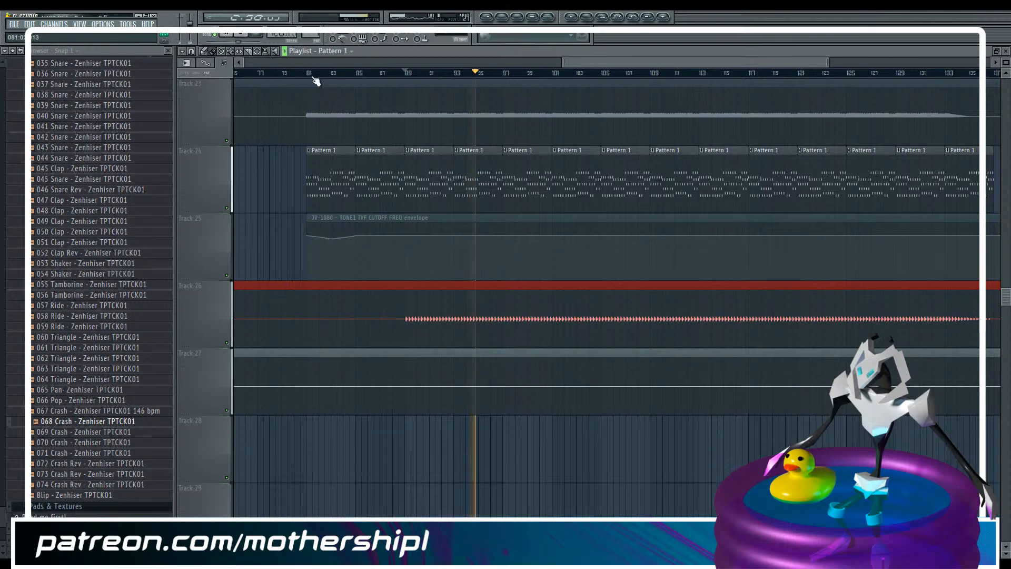
{"action": "left_click_drag", "start_coordinate": [820, 64], "coordinate": [990, 64]}
{"action": "scroll", "coordinate": [552, 209], "scroll_direction": "up", "scroll_amount": 4}
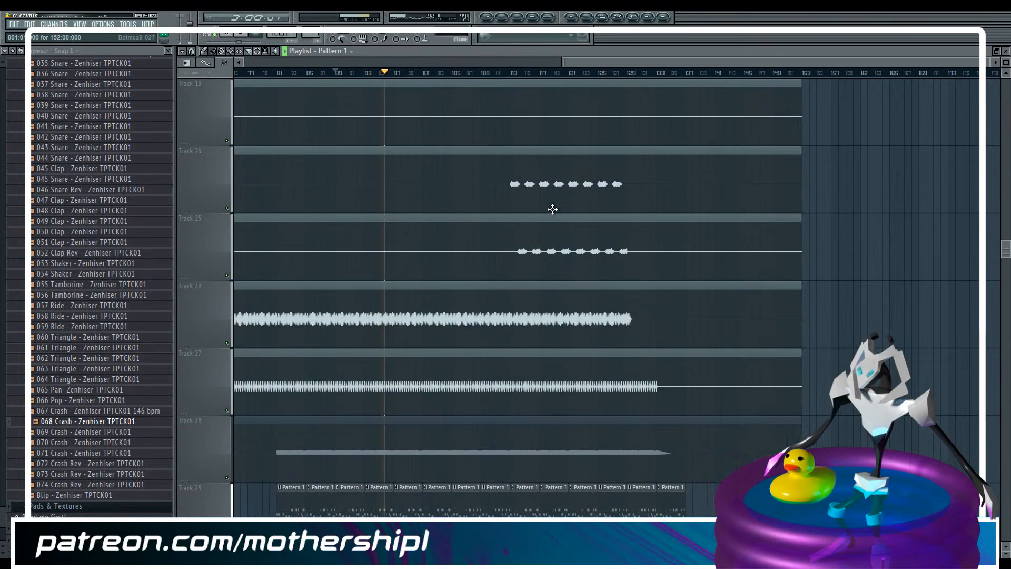
{"action": "scroll", "coordinate": [553, 209], "scroll_direction": "up", "scroll_amount": 10}
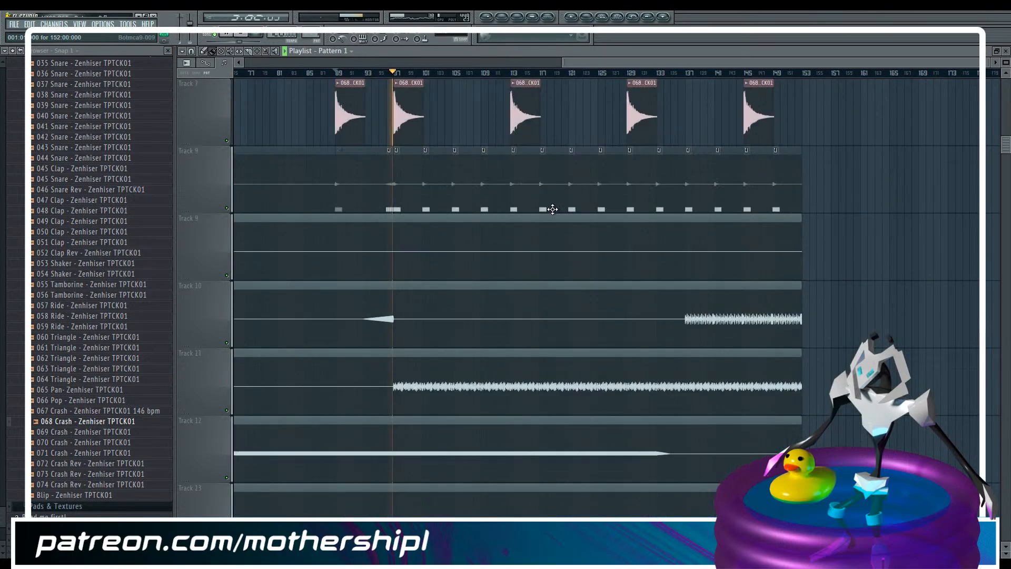
{"action": "left_click_drag", "start_coordinate": [1006, 65], "coordinate": [1005, 85]}
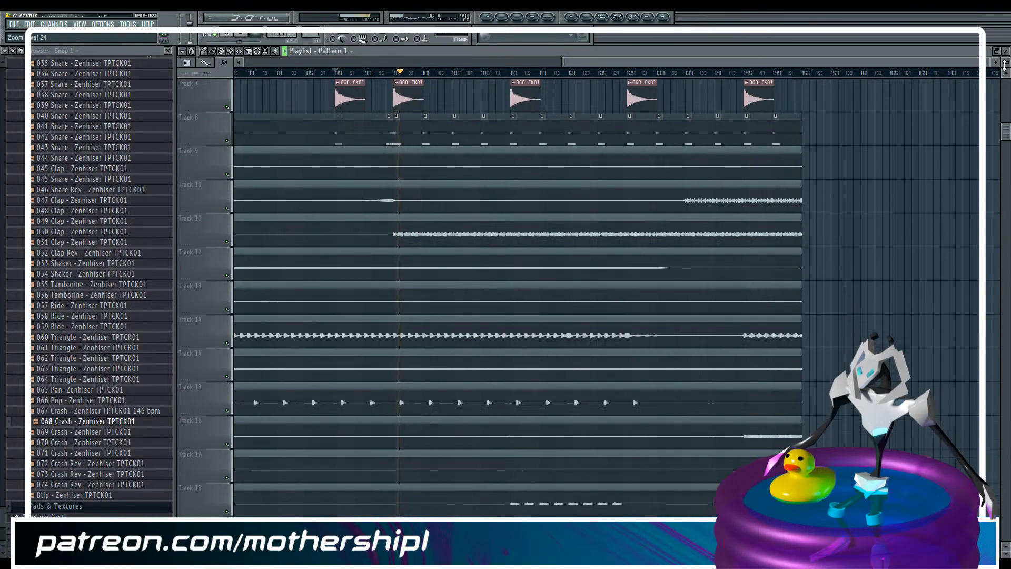
{"action": "scroll", "coordinate": [474, 188], "scroll_direction": "down", "scroll_amount": 6}
{"action": "scroll", "coordinate": [475, 188], "scroll_direction": "down", "scroll_amount": 3}
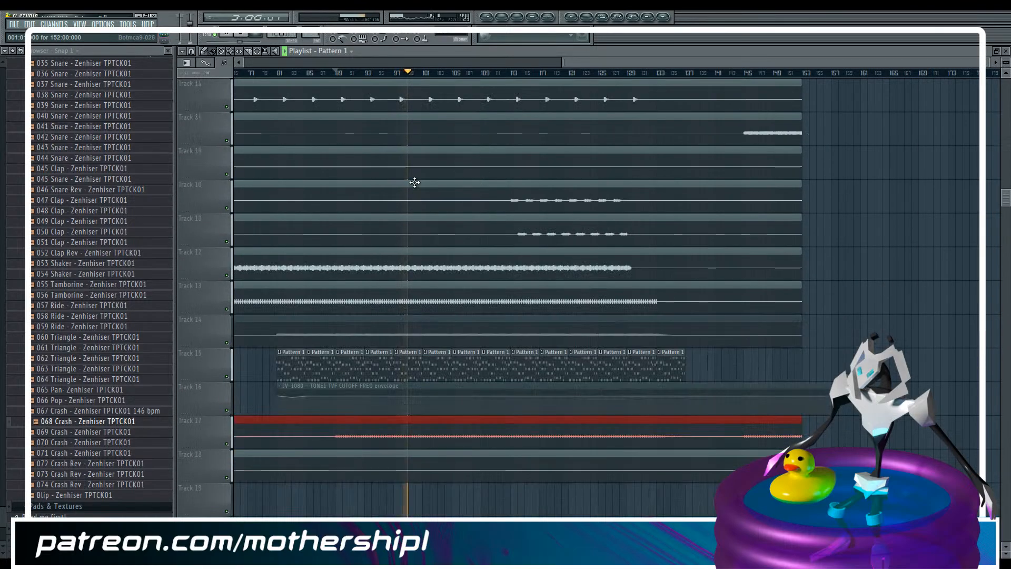
Select bars 81 to 137 and create an automation clip for the Flt Cutoff of the JV-1080 insert's PSP 84
{"action": "left_click_drag", "start_coordinate": [280, 80], "coordinate": [689, 89]}
{"action": "key", "text": "F9"}
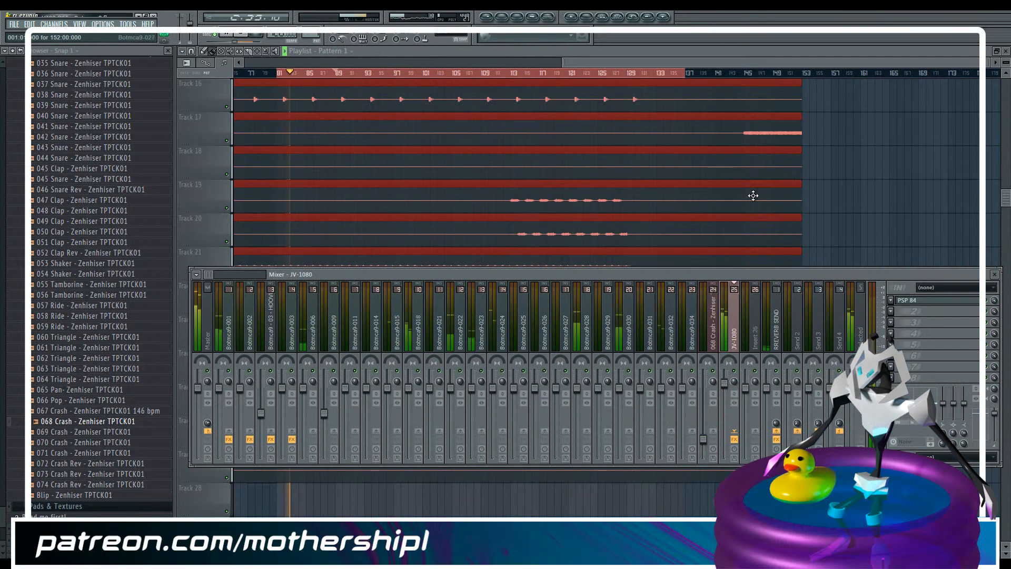
{"action": "left_click", "coordinate": [922, 299]}
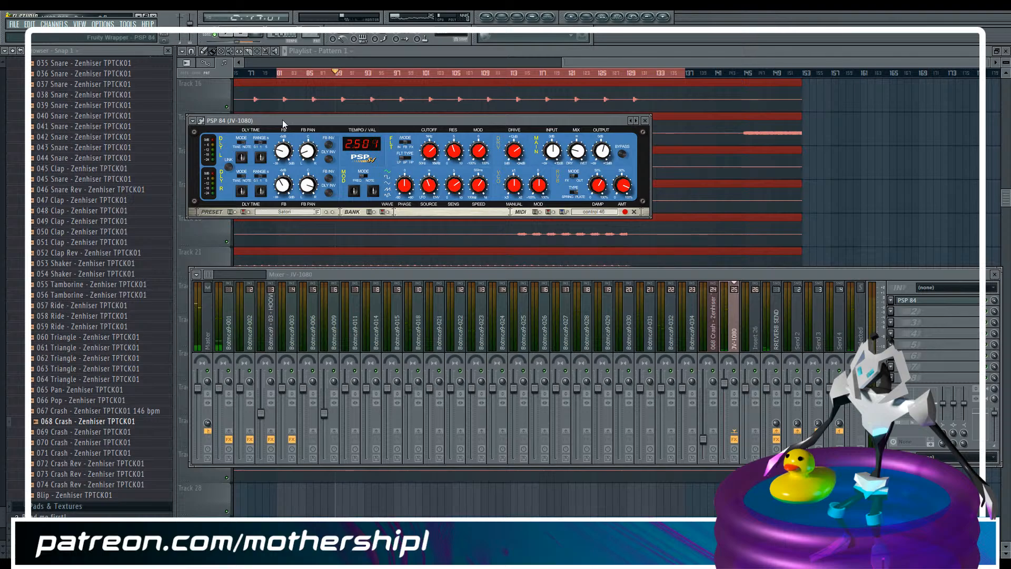
{"action": "left_click", "coordinate": [127, 24]}
{"action": "mouse_move", "coordinate": [192, 130]}
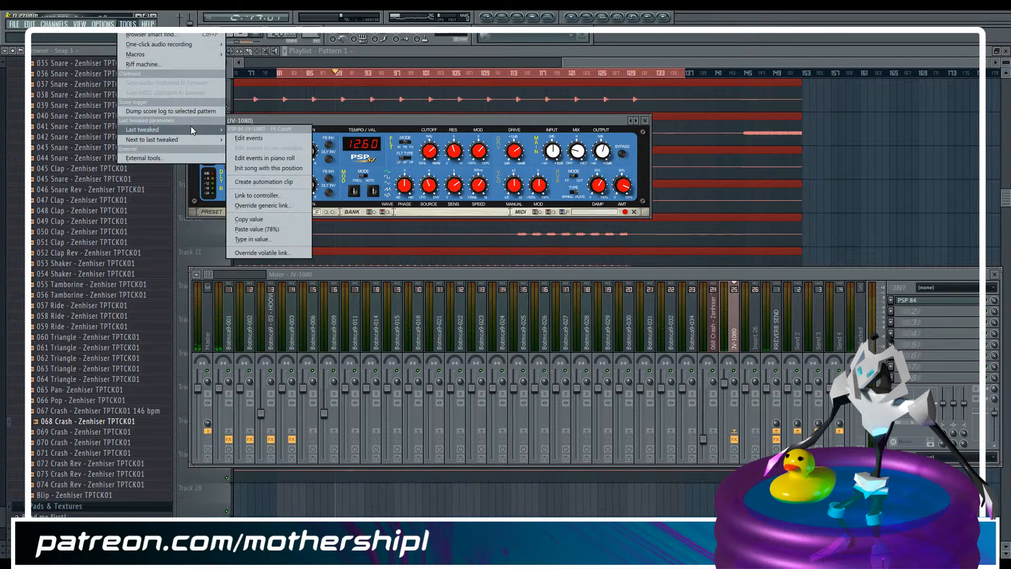
{"action": "left_click", "coordinate": [284, 182]}
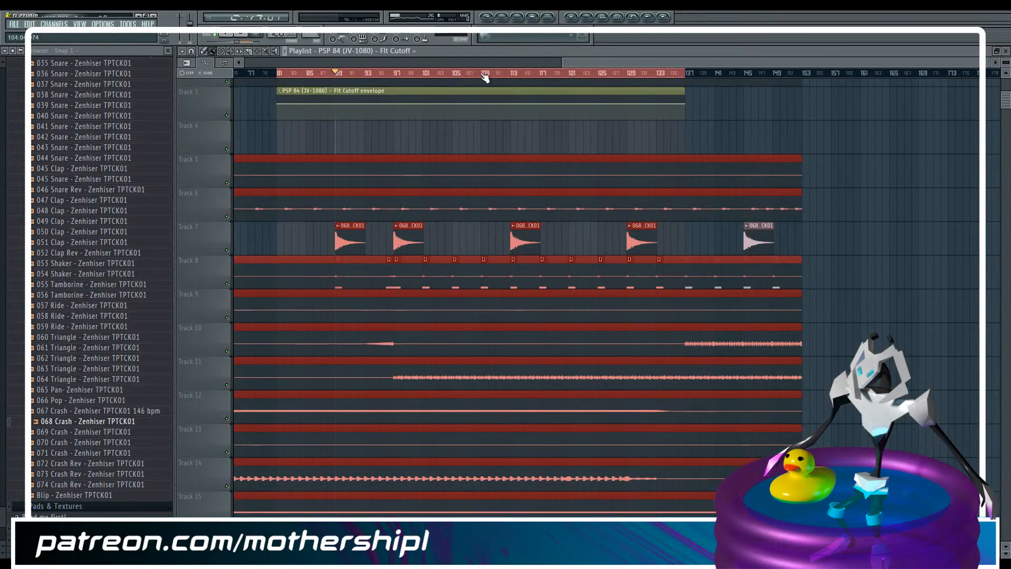
Move the JV-1080 cutoff envelope clip to track 28 and place the PSP 84 Flt Cutoff clip on track 25 at bar 81
{"action": "left_click_drag", "start_coordinate": [302, 93], "coordinate": [303, 403]}
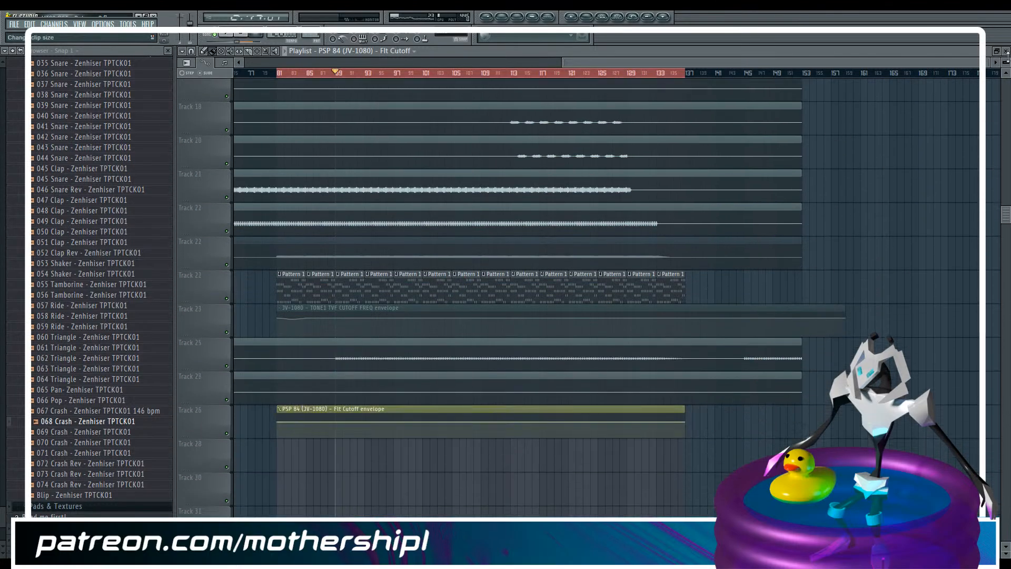
{"action": "left_click_drag", "start_coordinate": [1007, 54], "coordinate": [1009, 61]}
{"action": "scroll", "coordinate": [335, 311], "scroll_direction": "down", "scroll_amount": 4}
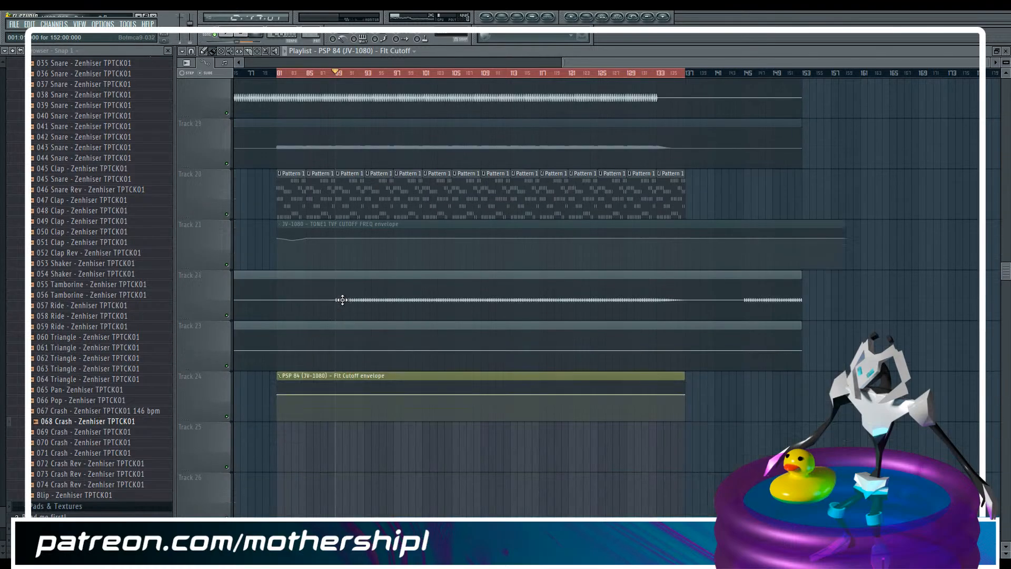
{"action": "left_click_drag", "start_coordinate": [334, 223], "coordinate": [334, 442]}
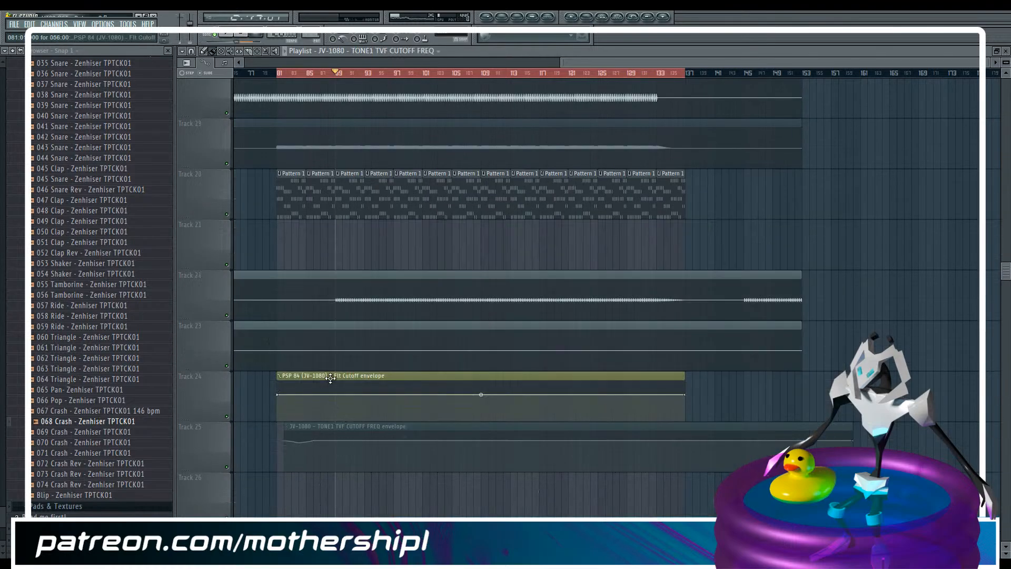
{"action": "left_click_drag", "start_coordinate": [330, 376], "coordinate": [328, 224]}
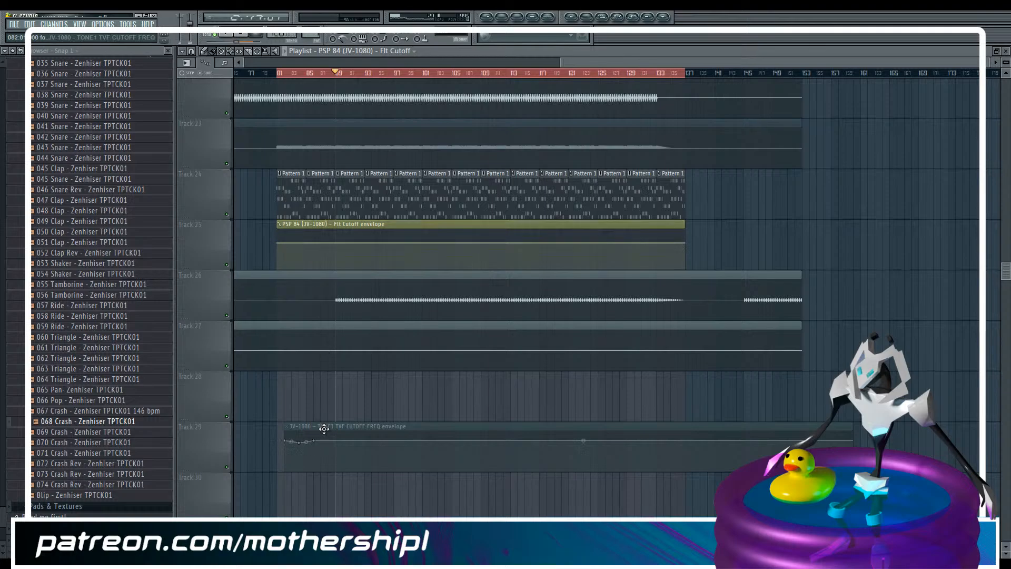
{"action": "left_click_drag", "start_coordinate": [318, 399], "coordinate": [318, 366]}
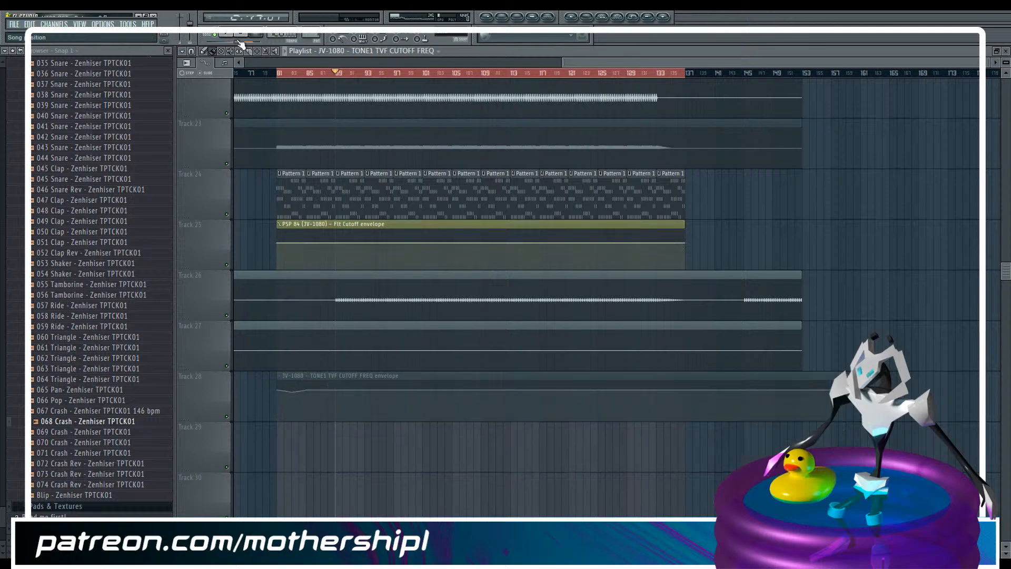
Add a point at bar 89 of the Flt Cutoff envelope and give it the first point's value, 66%
{"action": "left_click_drag", "start_coordinate": [989, 63], "coordinate": [760, 69]}
{"action": "left_click_drag", "start_coordinate": [1006, 62], "coordinate": [1006, 86]}
{"action": "left_click_drag", "start_coordinate": [624, 64], "coordinate": [649, 64]}
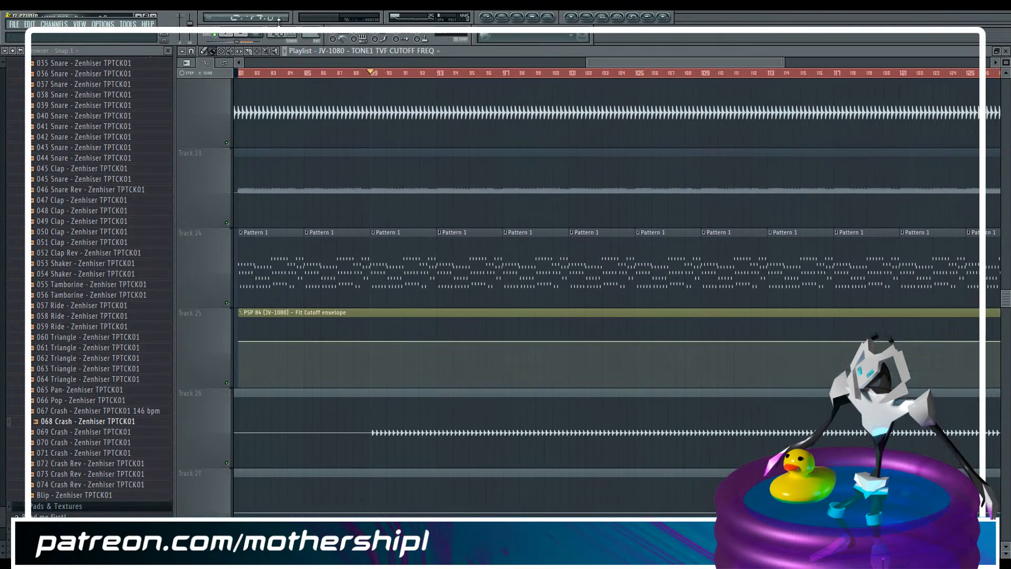
{"action": "right_click", "coordinate": [241, 341]}
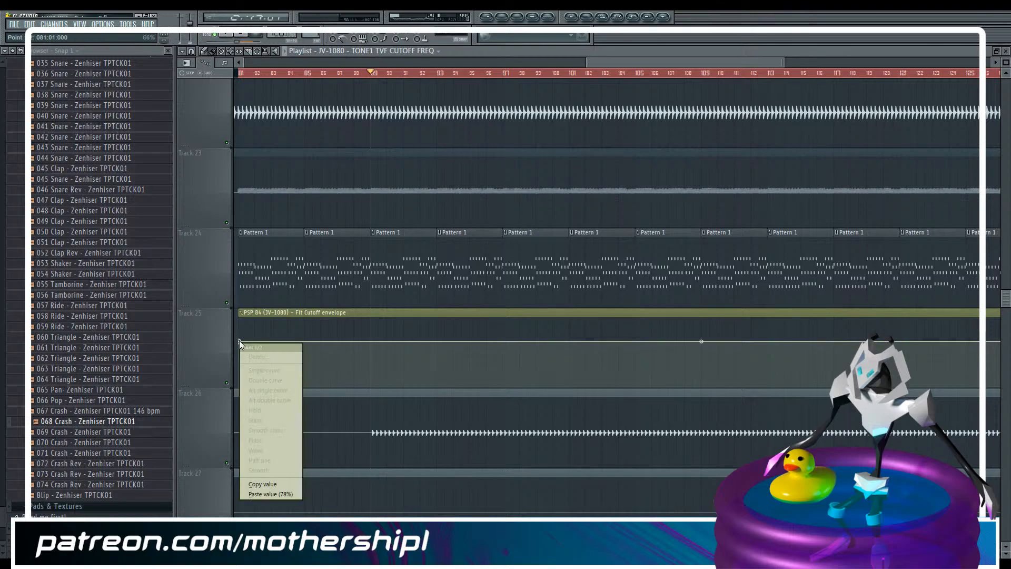
{"action": "left_click", "coordinate": [268, 481]}
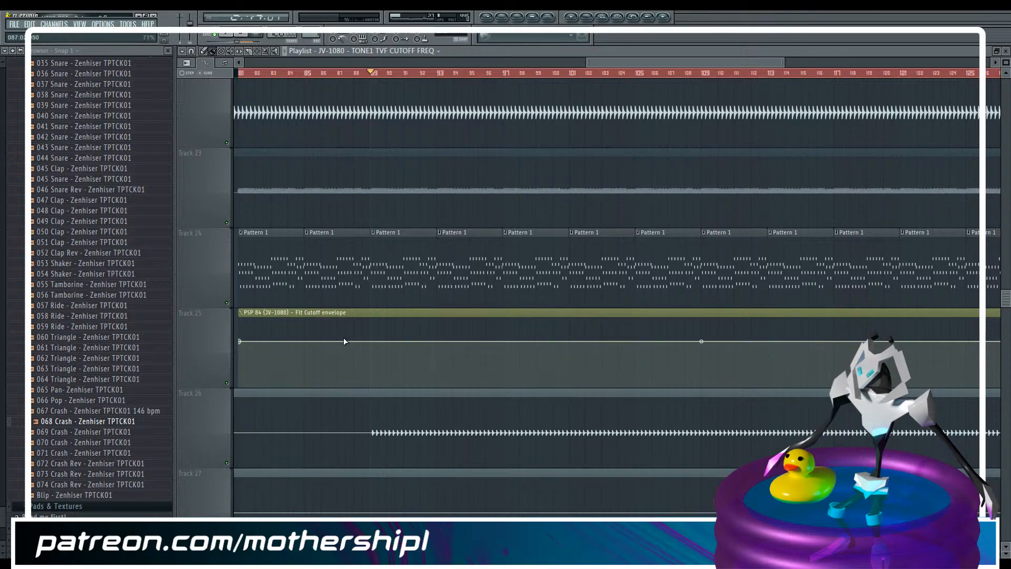
{"action": "right_click", "coordinate": [371, 341]}
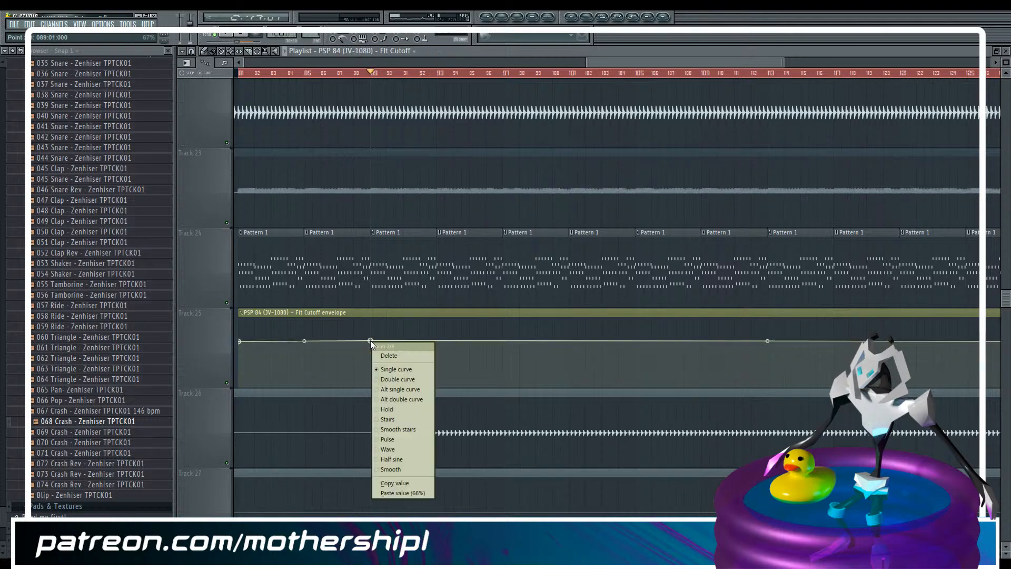
{"action": "left_click", "coordinate": [380, 489]}
Play from around bar 97 and add a point at bar 97 of the Flt Cutoff envelope with the copied value, 66%
{"action": "scroll", "coordinate": [428, 267], "scroll_direction": "up", "scroll_amount": 14}
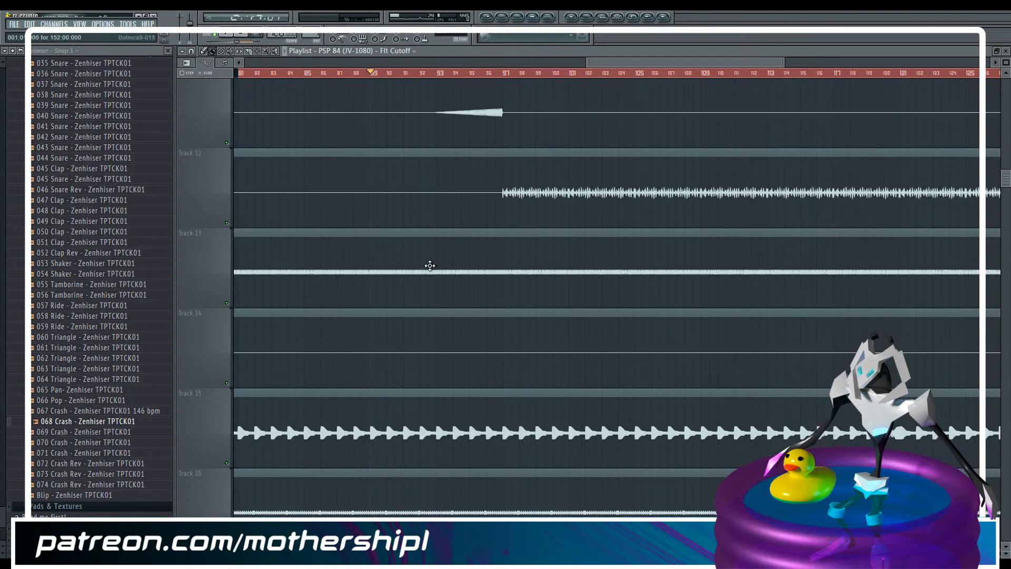
{"action": "left_click", "coordinate": [503, 73]}
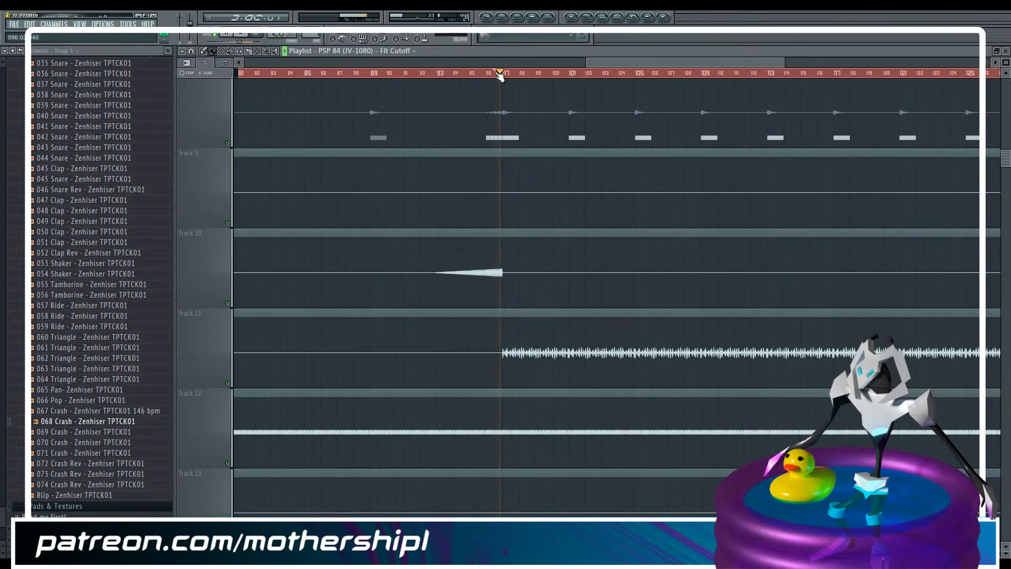
{"action": "scroll", "coordinate": [465, 120], "scroll_direction": "down", "scroll_amount": 7}
{"action": "scroll", "coordinate": [463, 119], "scroll_direction": "down", "scroll_amount": 8}
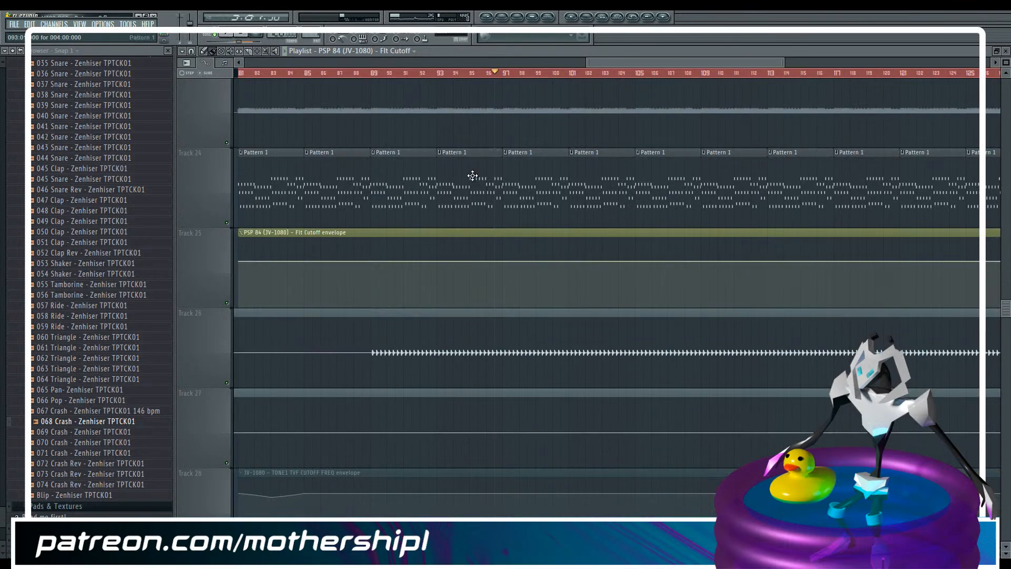
{"action": "left_click", "coordinate": [502, 262]}
{"action": "right_click", "coordinate": [502, 261]}
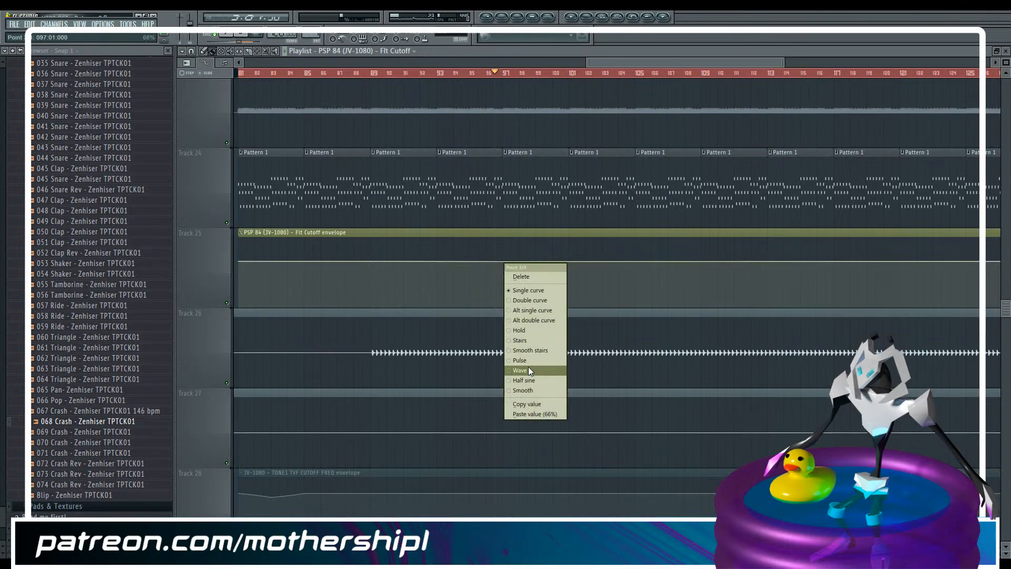
{"action": "left_click", "coordinate": [529, 413]}
Lower the envelope points at bars 89 and 81, the latter to about 38%, and play from bars 81 and 96
{"action": "left_click_drag", "start_coordinate": [242, 261], "coordinate": [373, 270]}
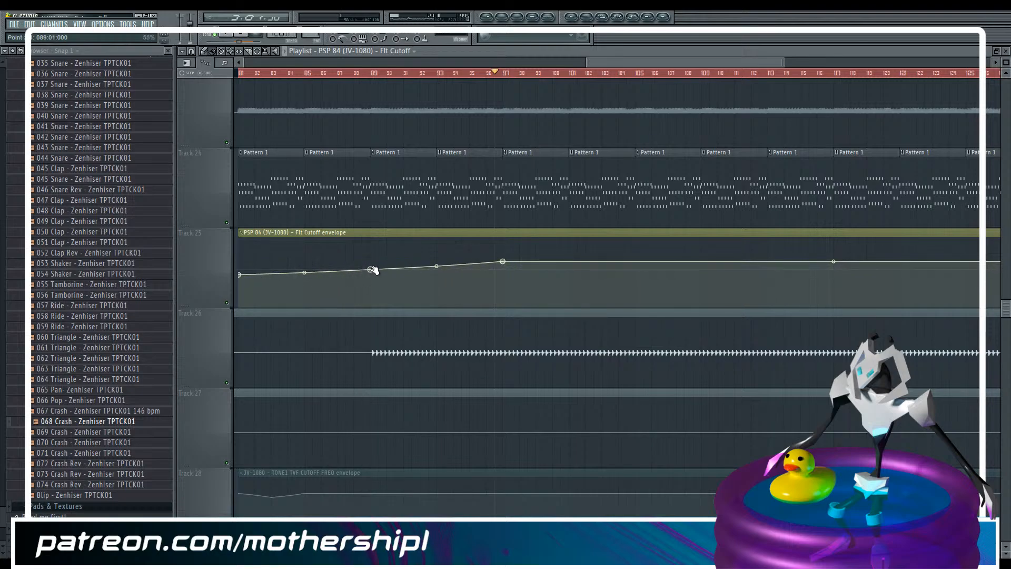
{"action": "left_click_drag", "start_coordinate": [242, 276], "coordinate": [242, 280]}
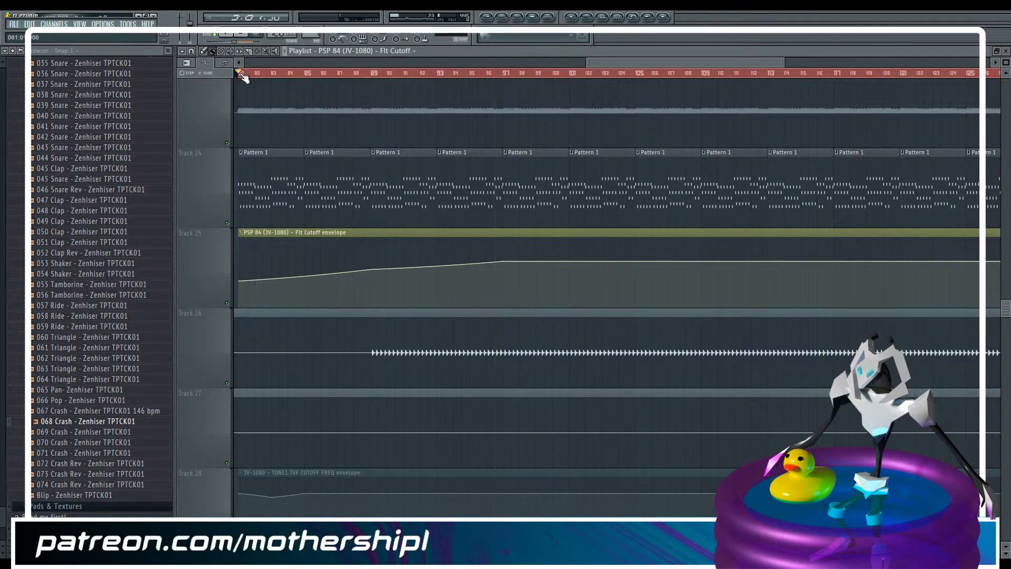
{"action": "key", "text": "space"}
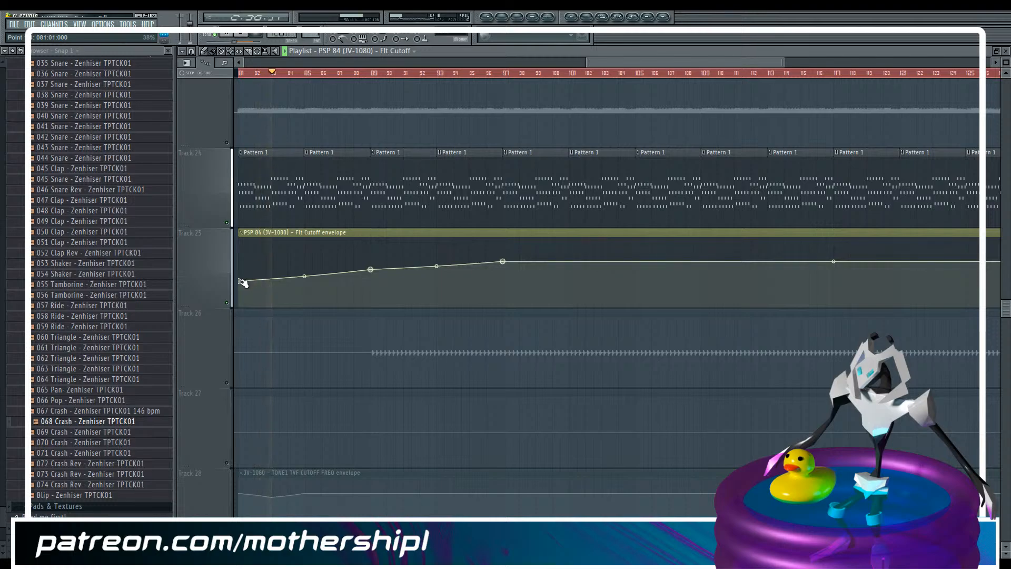
{"action": "left_click", "coordinate": [487, 73]}
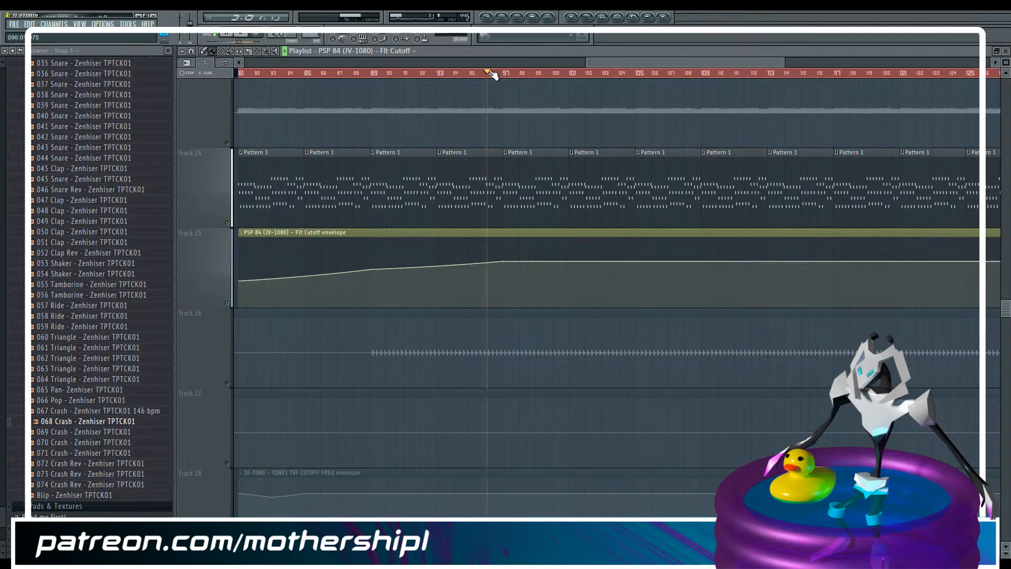
{"action": "key", "text": "space"}
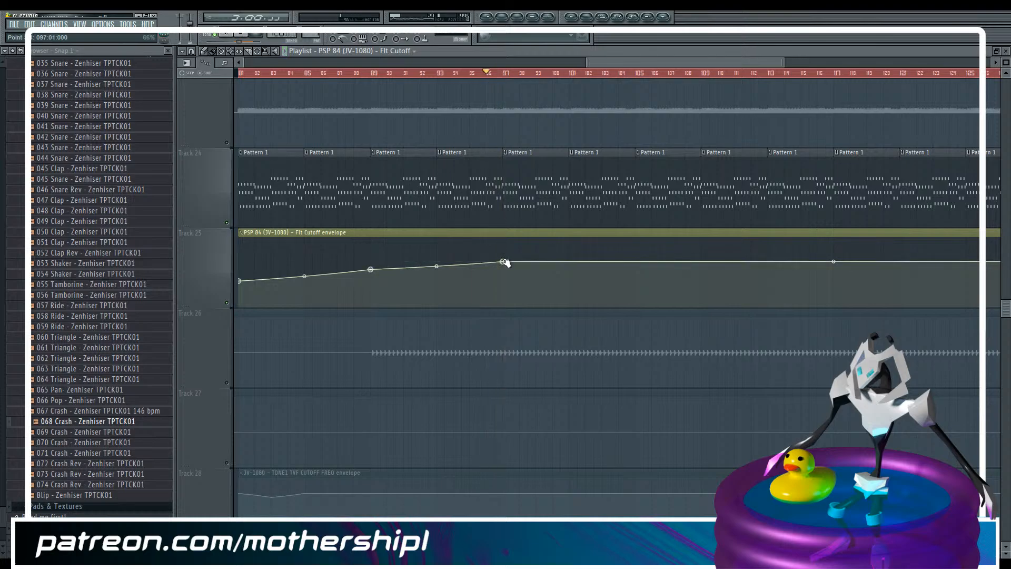
Raise the bar 97 point as a peak and make a second bar 97 point directly below it with the end point's value, 66%
{"action": "left_click_drag", "start_coordinate": [503, 262], "coordinate": [508, 255]}
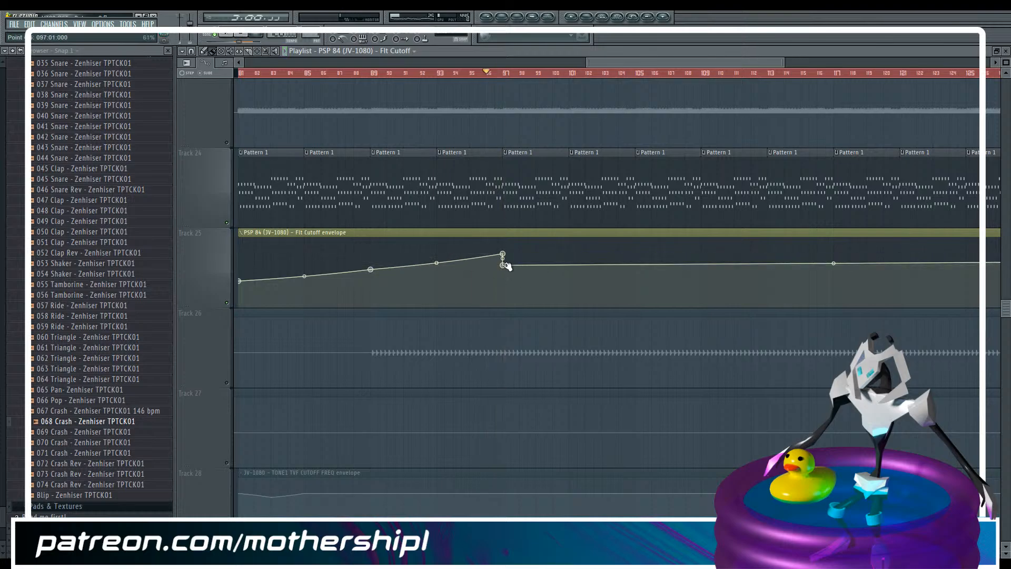
{"action": "right_click", "coordinate": [504, 267]}
{"action": "left_click", "coordinate": [548, 417]}
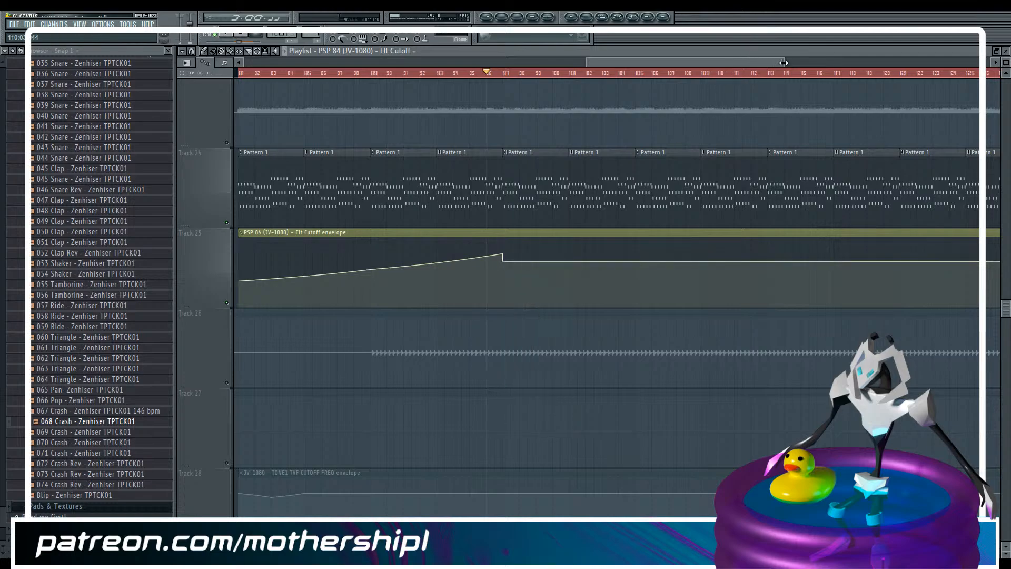
{"action": "left_click_drag", "start_coordinate": [784, 63], "coordinate": [946, 62]}
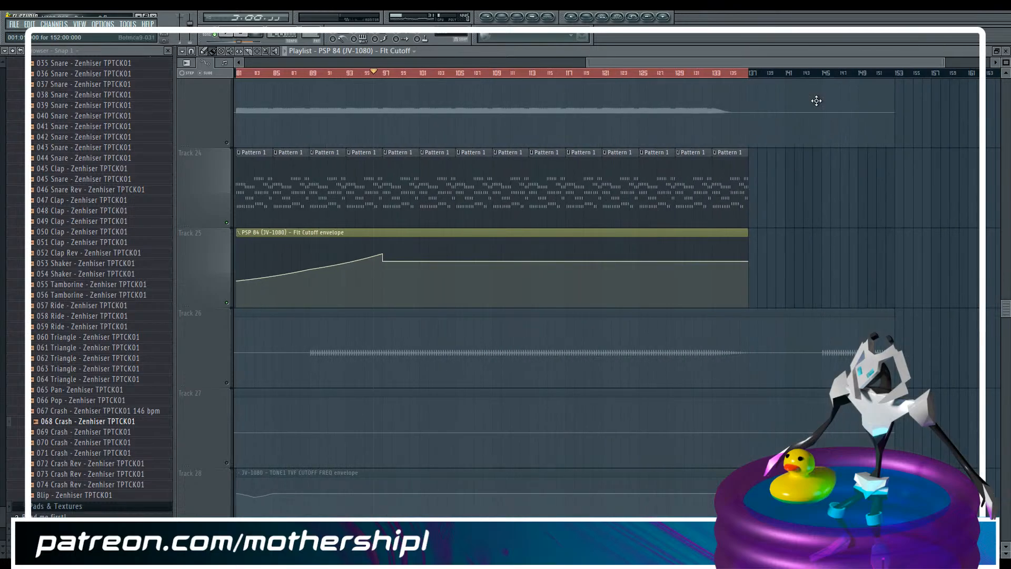
{"action": "right_click", "coordinate": [748, 261]}
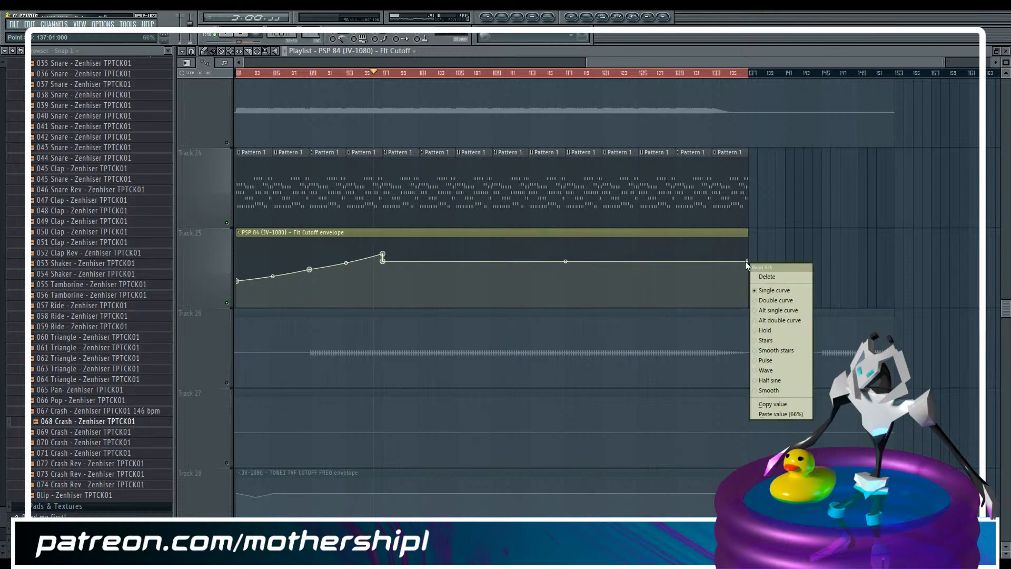
{"action": "left_click", "coordinate": [778, 404]}
{"action": "right_click", "coordinate": [383, 261]}
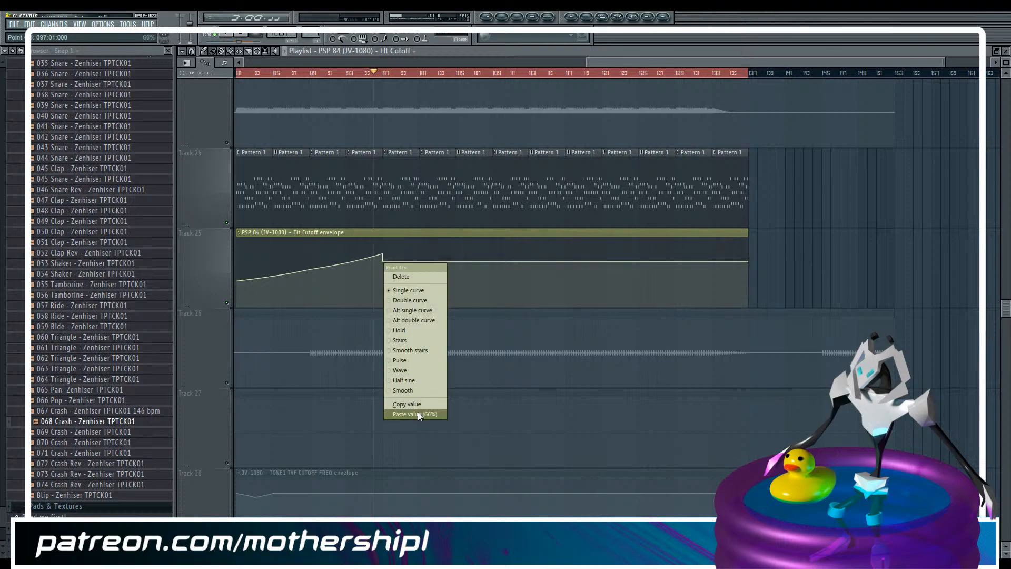
{"action": "left_click", "coordinate": [418, 412]}
Add a dip point at bar 105 of the cutoff envelope and a point at bar 113 with the value 66%
{"action": "left_click", "coordinate": [462, 271]}
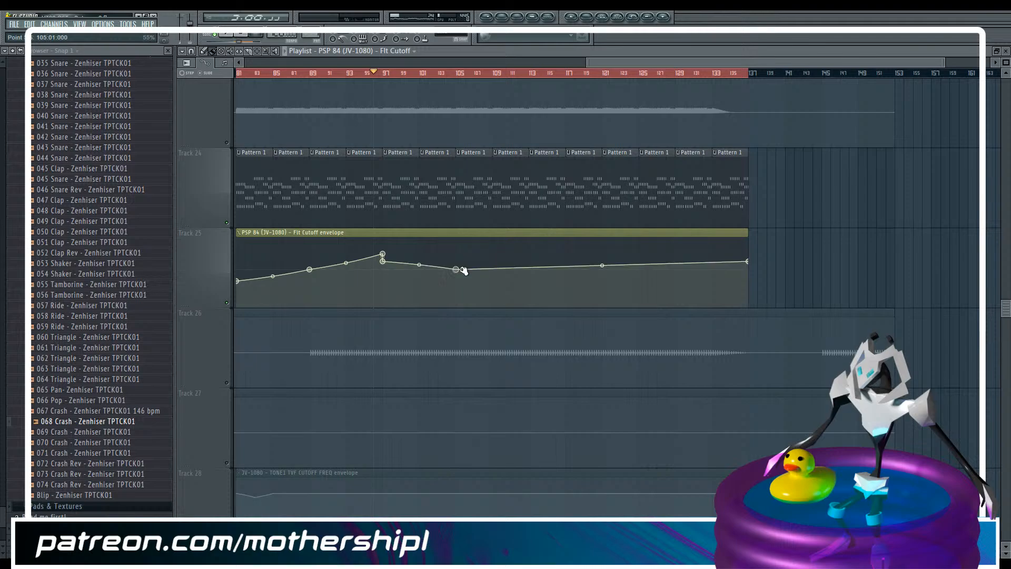
{"action": "right_click", "coordinate": [529, 266]}
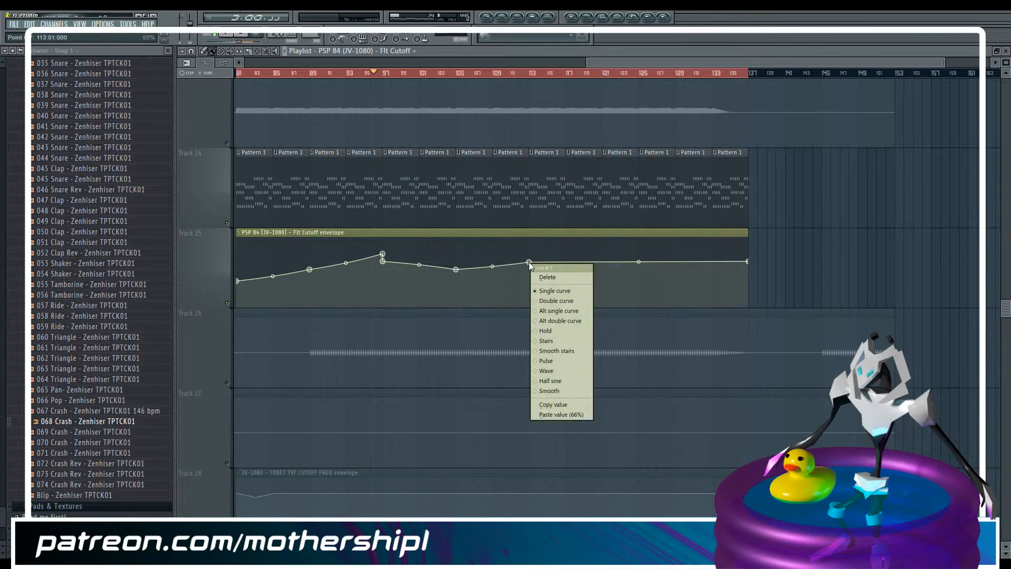
{"action": "left_click", "coordinate": [590, 410]}
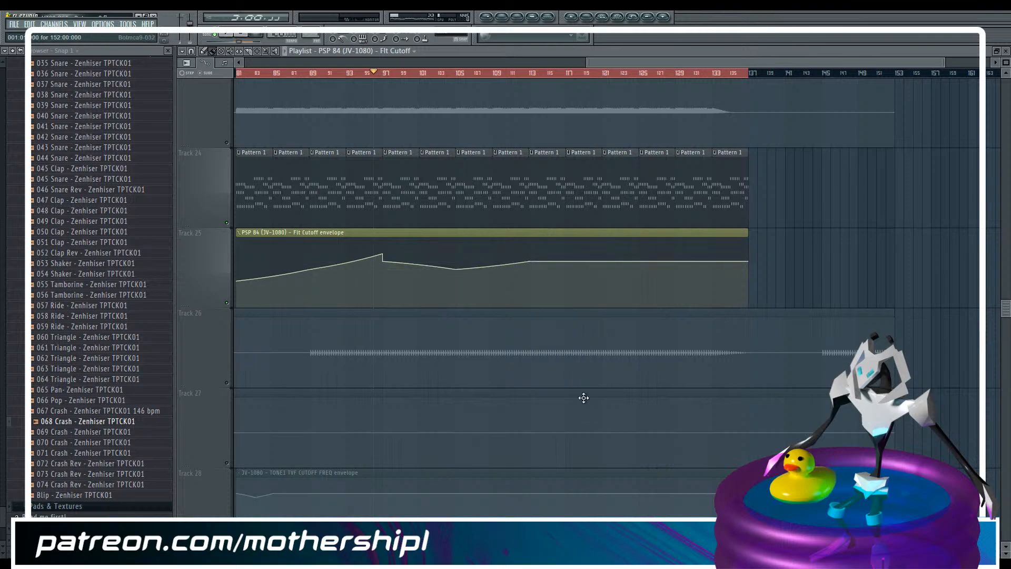
Add a dip at bar 121 of about 58% and a peak at bar 127, descending through about 43% at bar 133 to bar 137
{"action": "left_click", "coordinate": [602, 265]}
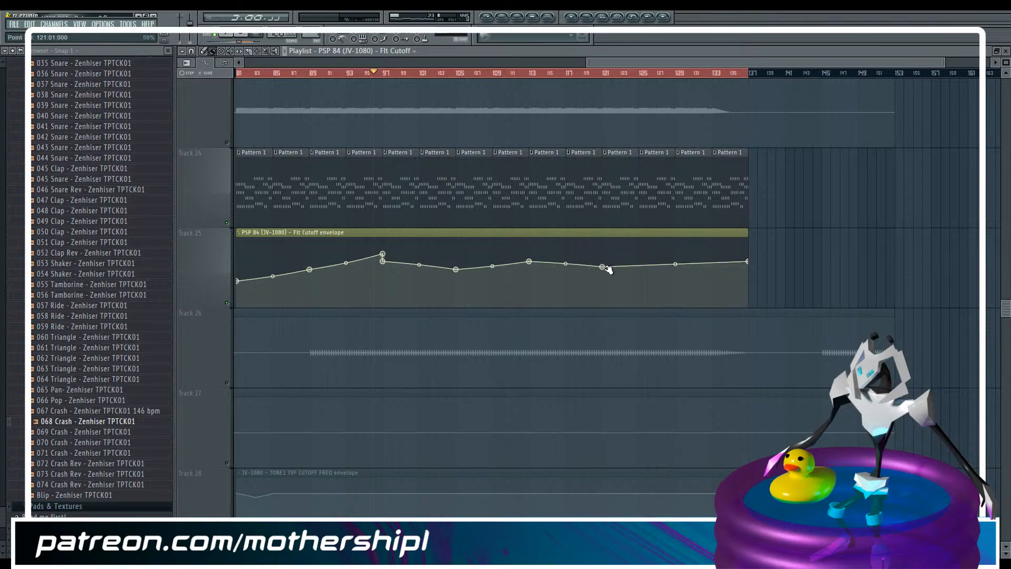
{"action": "left_click", "coordinate": [676, 259]}
{"action": "left_click_drag", "start_coordinate": [677, 260], "coordinate": [678, 261]}
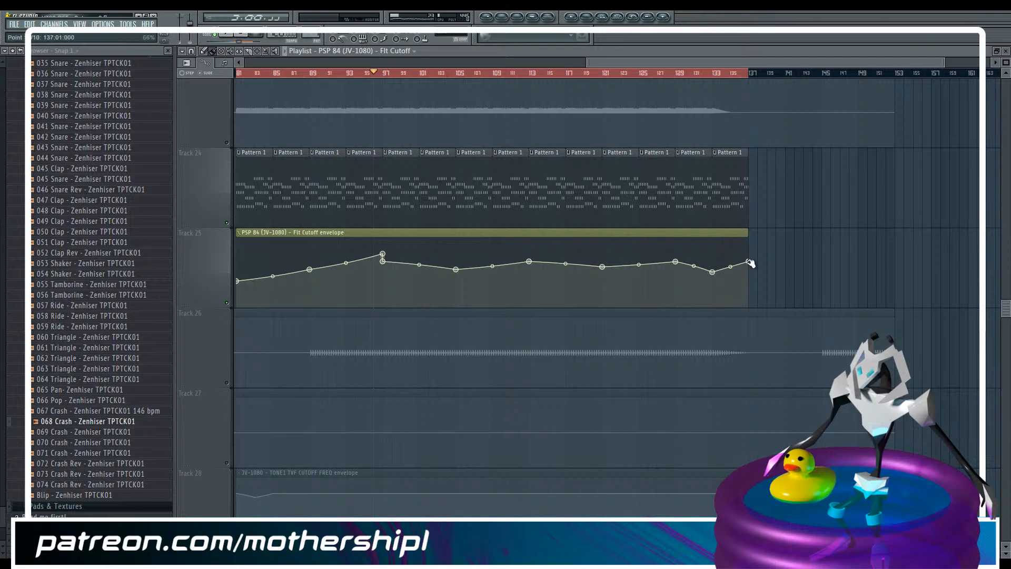
{"action": "left_click_drag", "start_coordinate": [750, 263], "coordinate": [753, 282]}
{"action": "left_click_drag", "start_coordinate": [678, 262], "coordinate": [712, 277]}
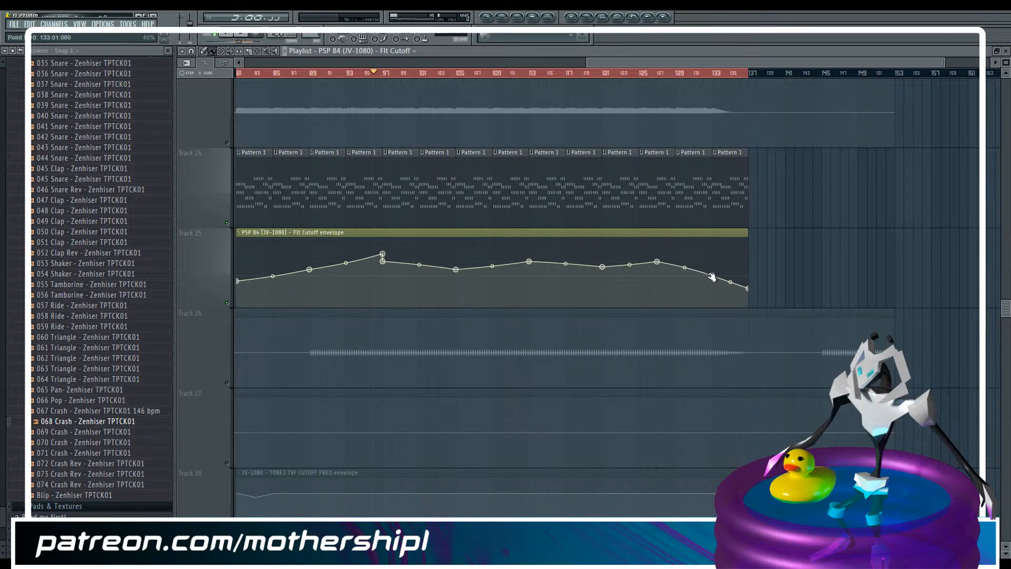
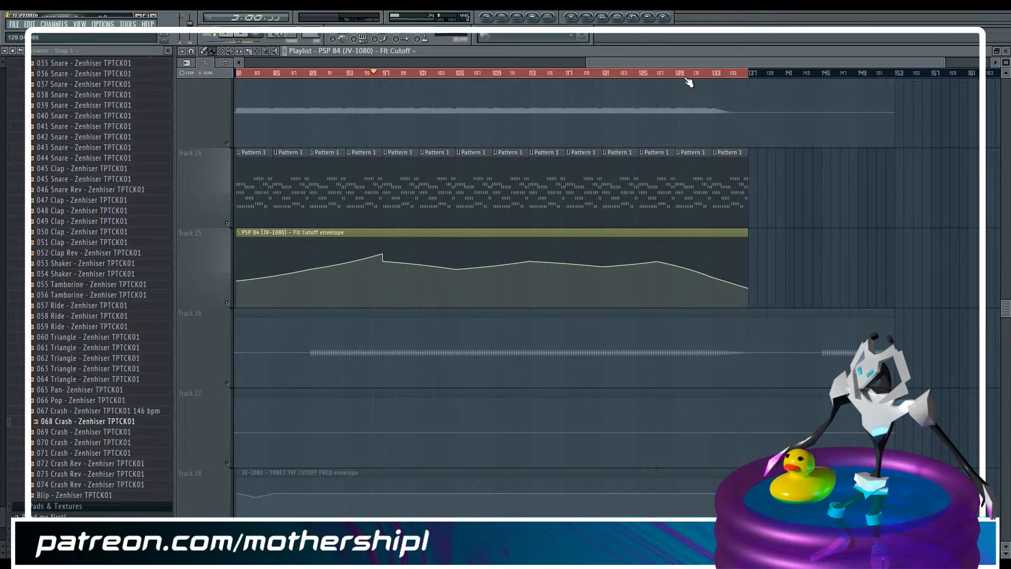
Play the song from bars 103, 109 and 127, save the project and stop playback
{"action": "left_click_drag", "start_coordinate": [693, 58], "coordinate": [649, 59]}
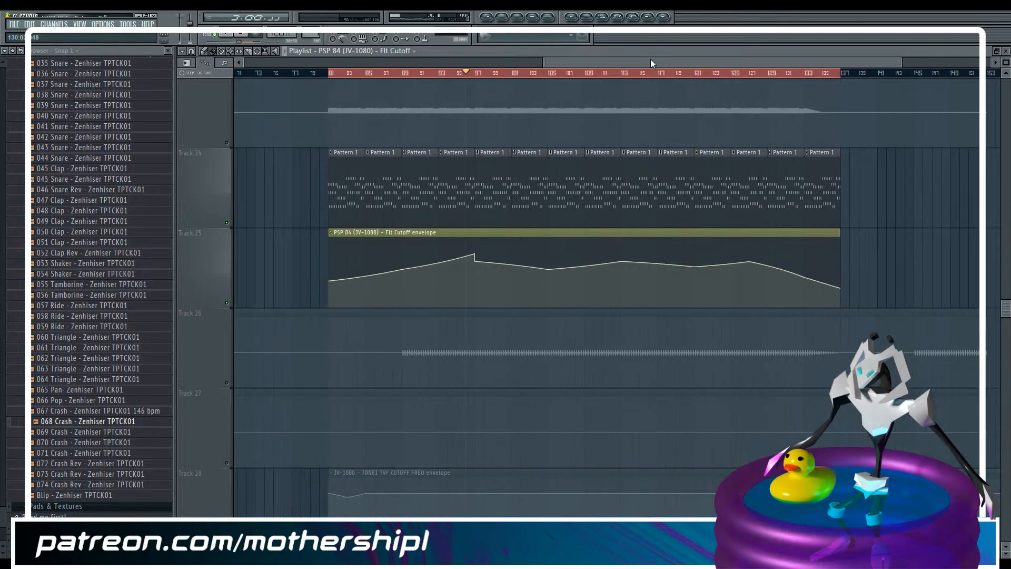
{"action": "left_click", "coordinate": [533, 72]}
{"action": "left_click", "coordinate": [584, 74]}
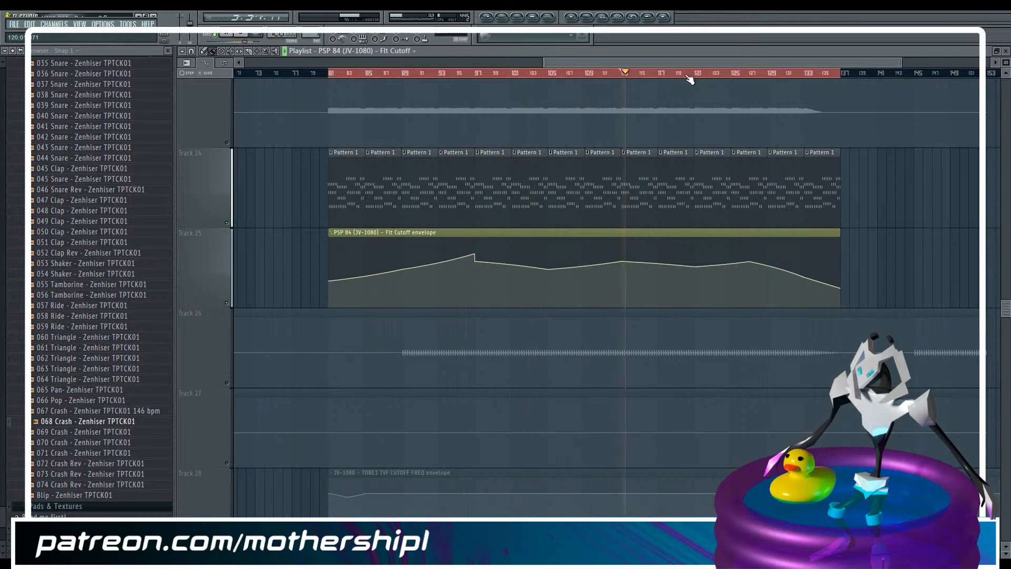
{"action": "left_click", "coordinate": [751, 74]}
{"action": "mouse_move", "coordinate": [752, 263]}
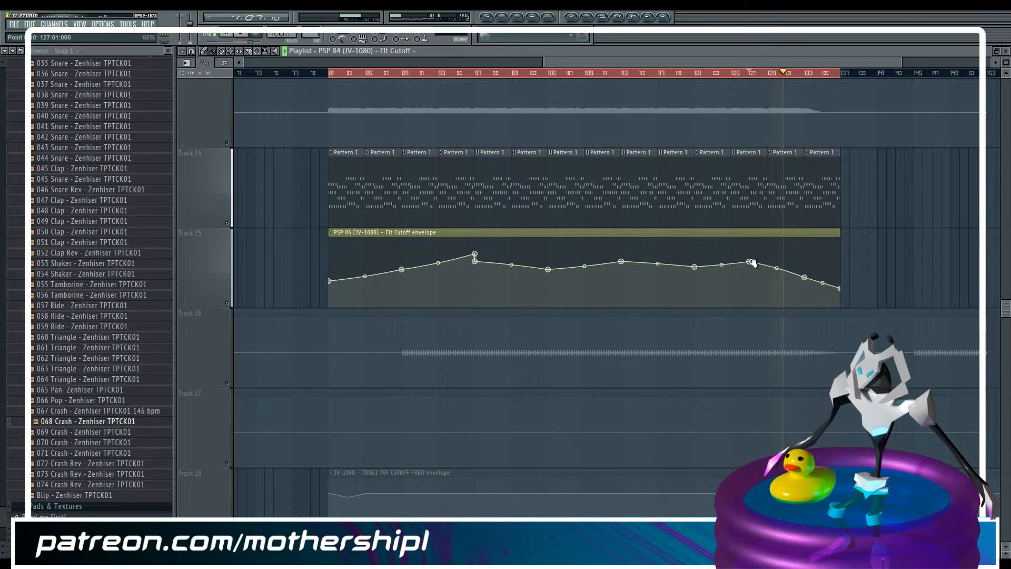
{"action": "key", "text": "ctrl+s"}
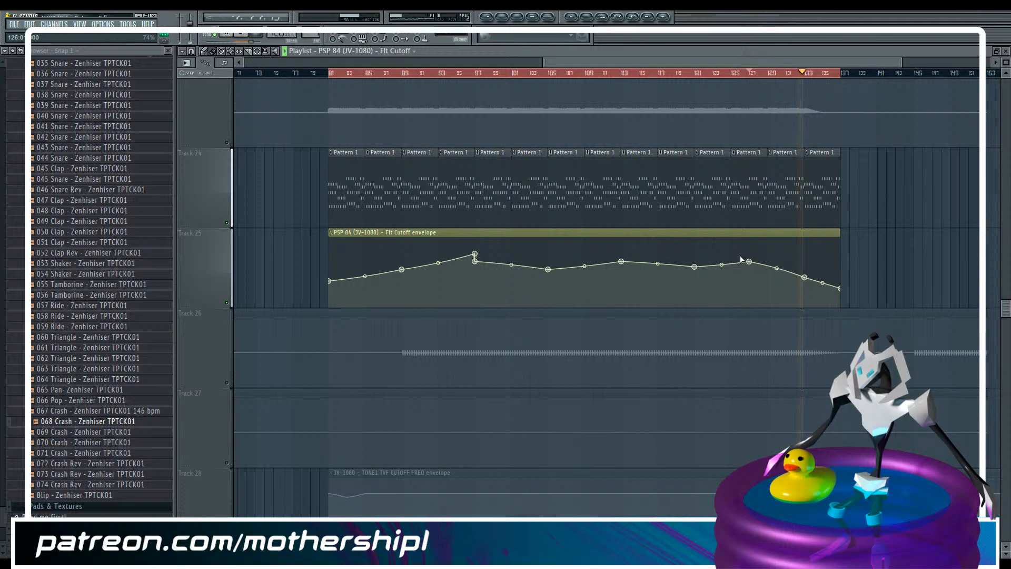
{"action": "key", "text": "space"}
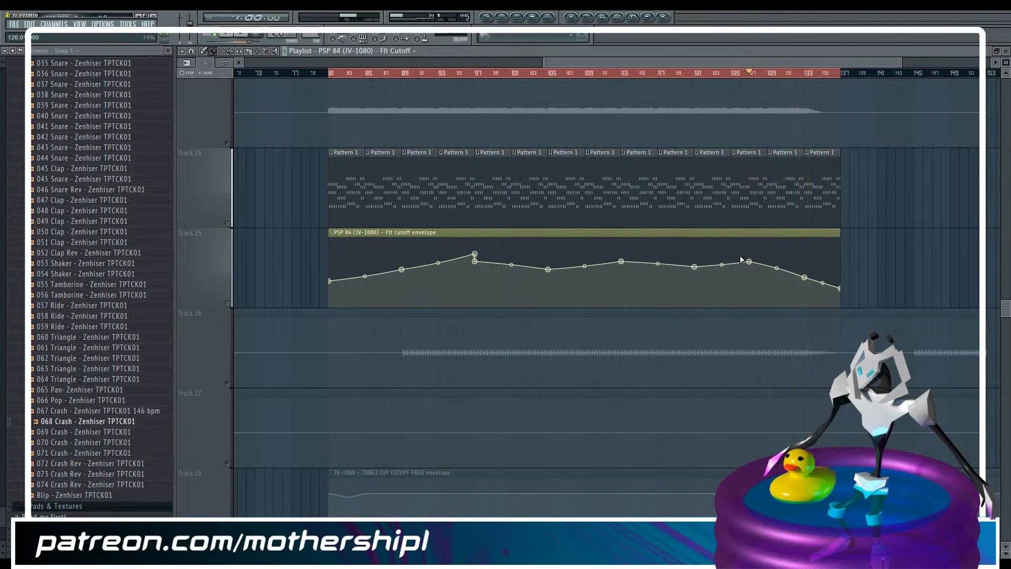
Switch on the muted audio stem on Track 22 and play from bar 81
{"action": "left_click", "coordinate": [332, 74]}
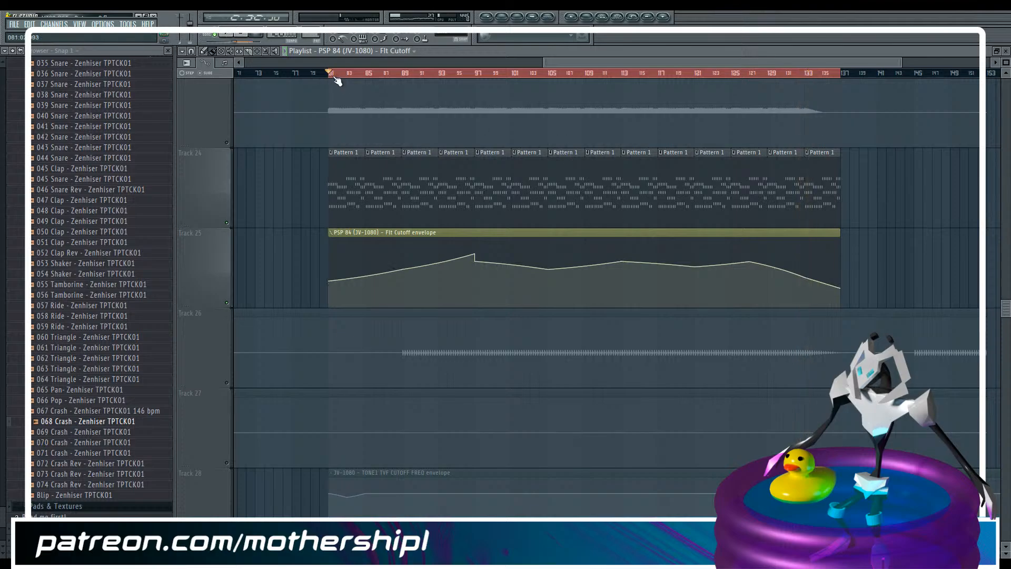
{"action": "key", "text": "F9"}
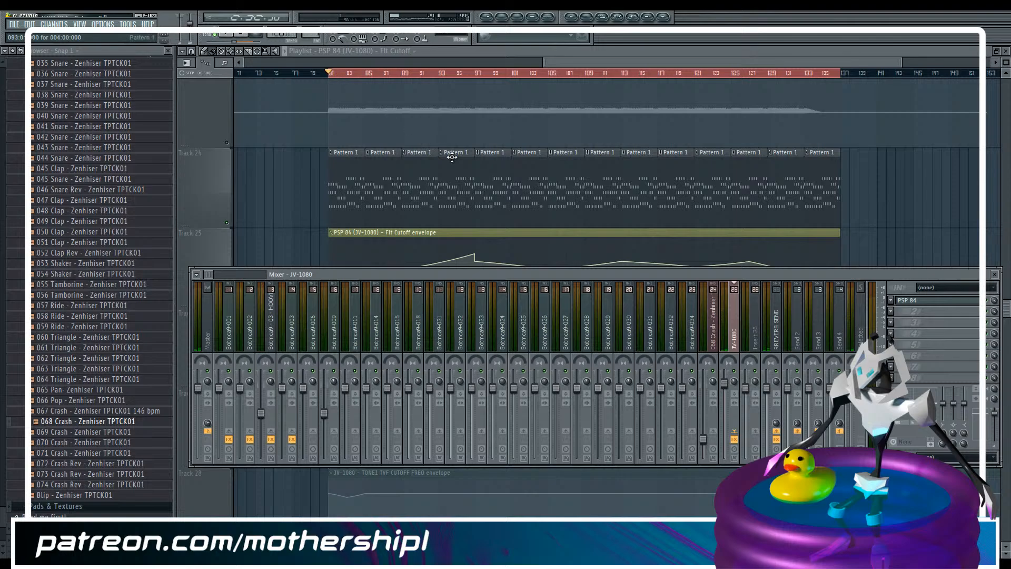
{"action": "left_click_drag", "start_coordinate": [560, 61], "coordinate": [563, 63]}
{"action": "scroll", "coordinate": [444, 243], "scroll_direction": "down", "scroll_amount": 3}
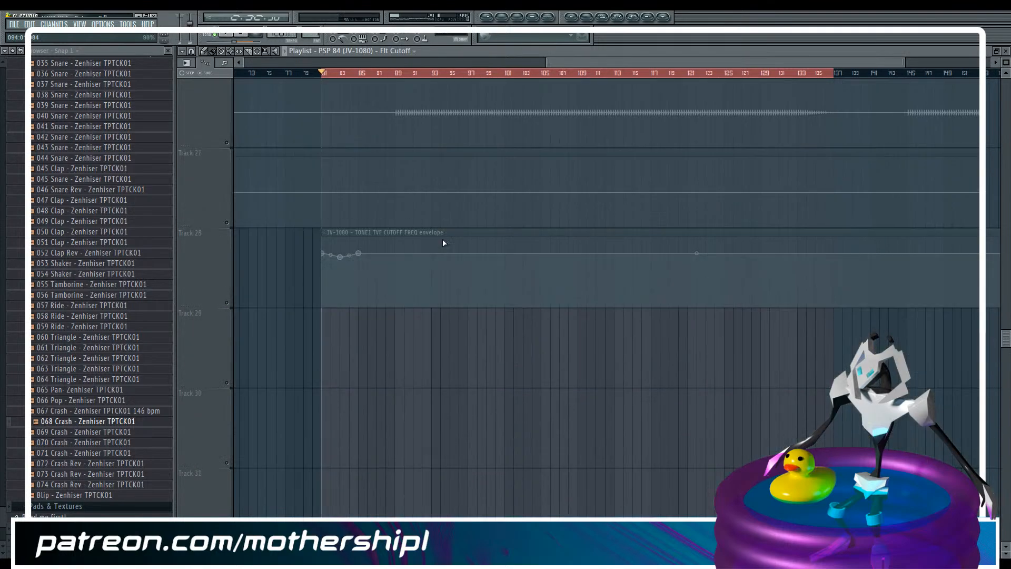
{"action": "scroll", "coordinate": [442, 239], "scroll_direction": "up", "scroll_amount": 6}
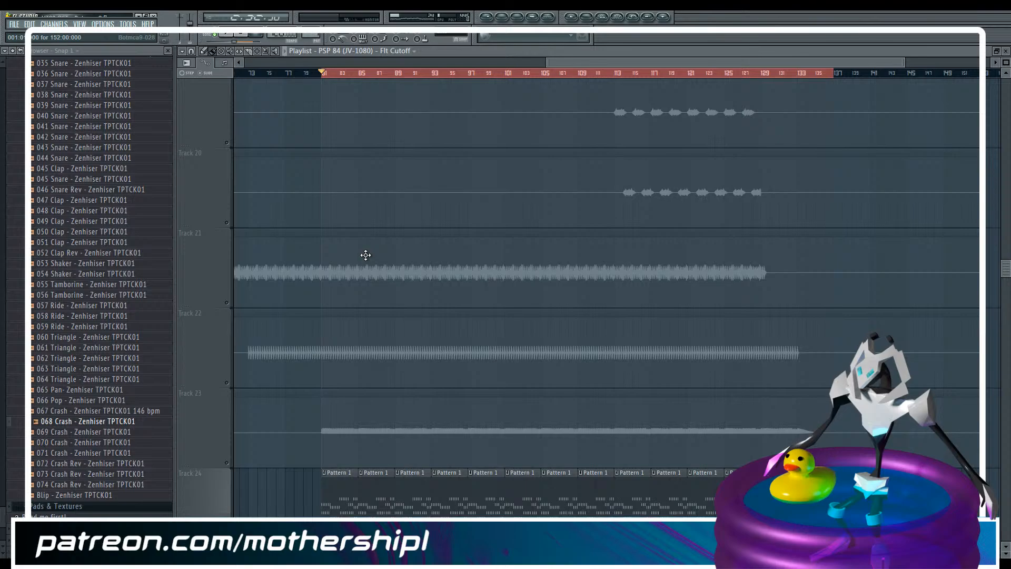
{"action": "left_click", "coordinate": [233, 373]}
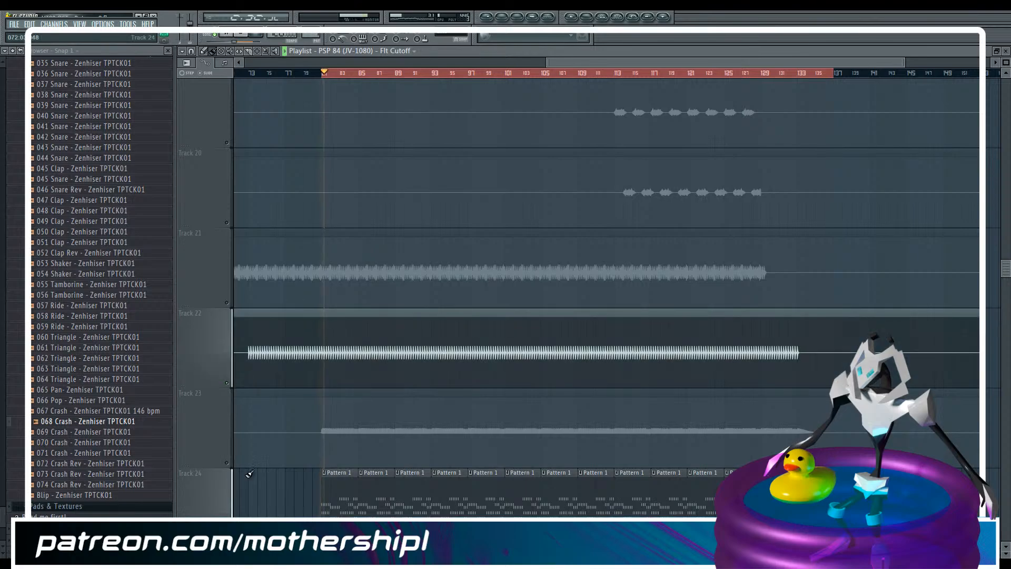
Mute Track 25 with the PSP 84 cutoff envelope and Track 24 with the Pattern 1 clips
{"action": "scroll", "coordinate": [250, 474], "scroll_direction": "down", "scroll_amount": 1}
{"action": "scroll", "coordinate": [233, 470], "scroll_direction": "down", "scroll_amount": 2}
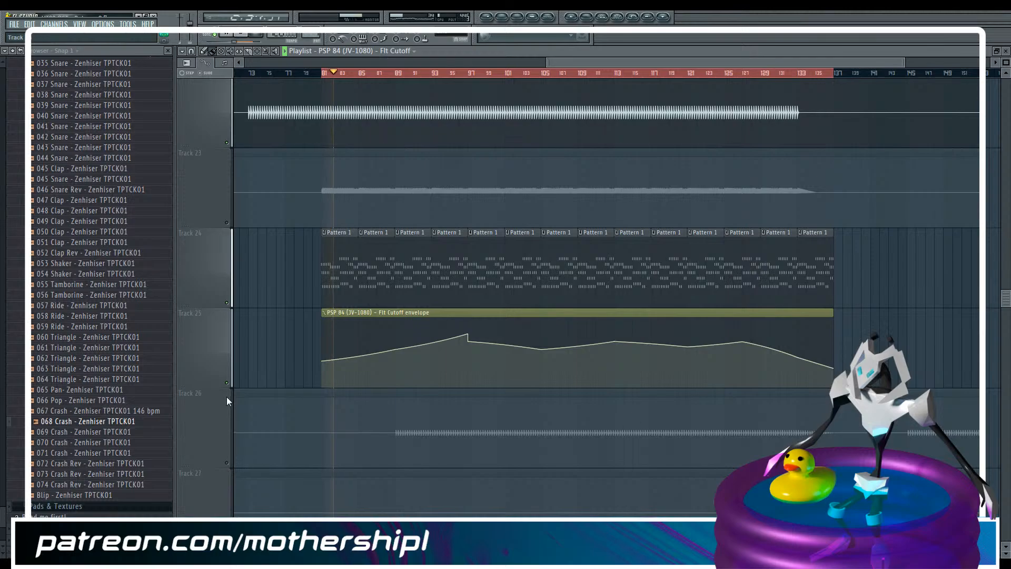
{"action": "left_click", "coordinate": [226, 382]}
{"action": "left_click", "coordinate": [227, 303]}
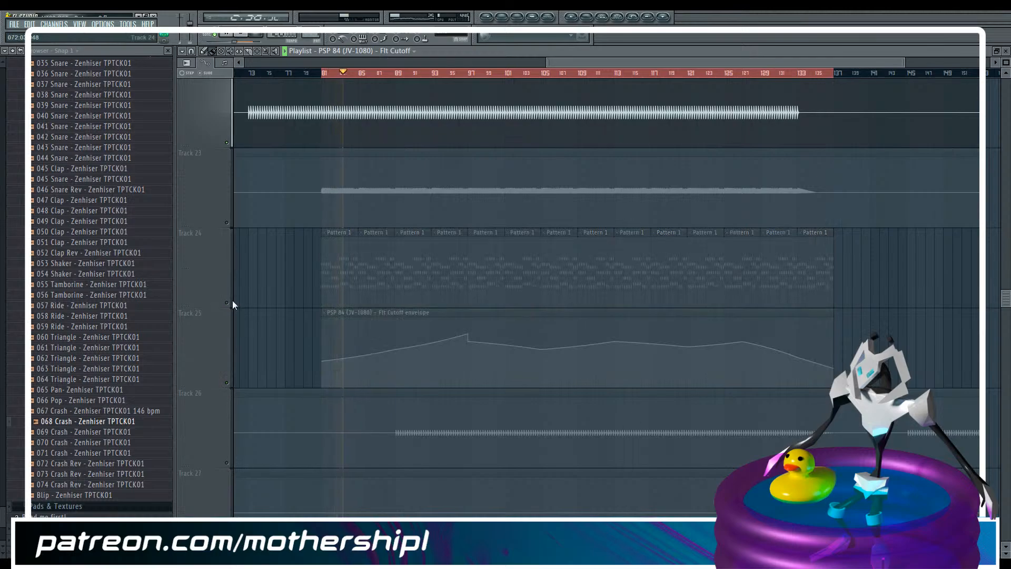
Solo Track 8 with the Pattern 3 clips and set the playback position to bar 97
{"action": "scroll", "coordinate": [330, 221], "scroll_direction": "up", "scroll_amount": 2}
{"action": "scroll", "coordinate": [331, 221], "scroll_direction": "up", "scroll_amount": 1}
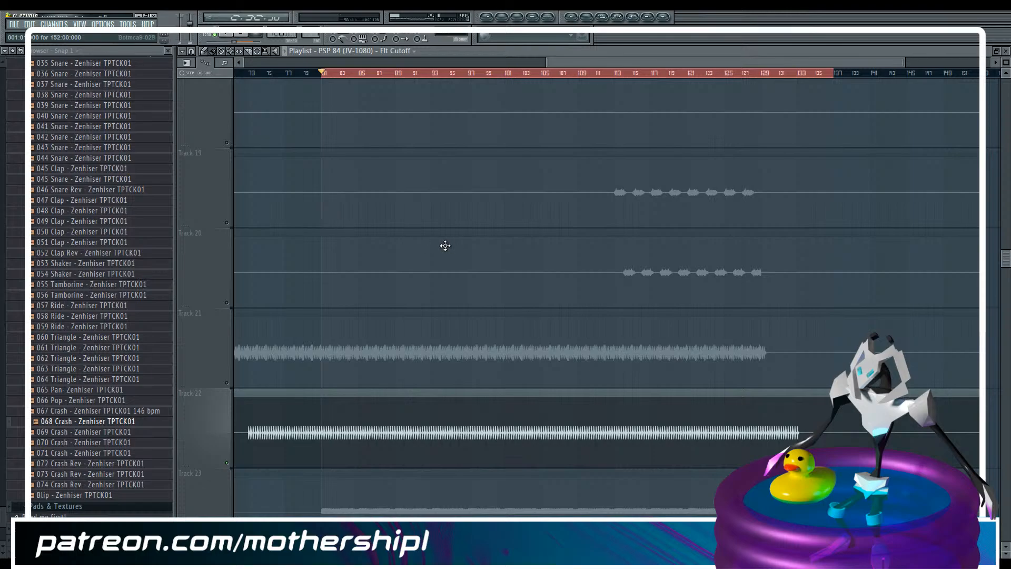
{"action": "scroll", "coordinate": [432, 245], "scroll_direction": "up", "scroll_amount": 6}
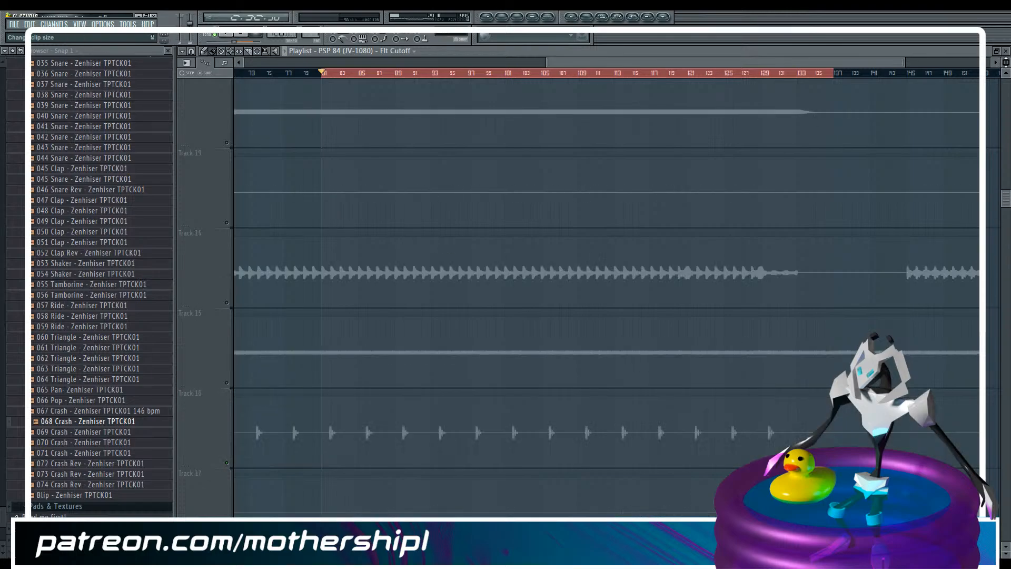
{"action": "left_click_drag", "start_coordinate": [1006, 62], "coordinate": [1006, 87]}
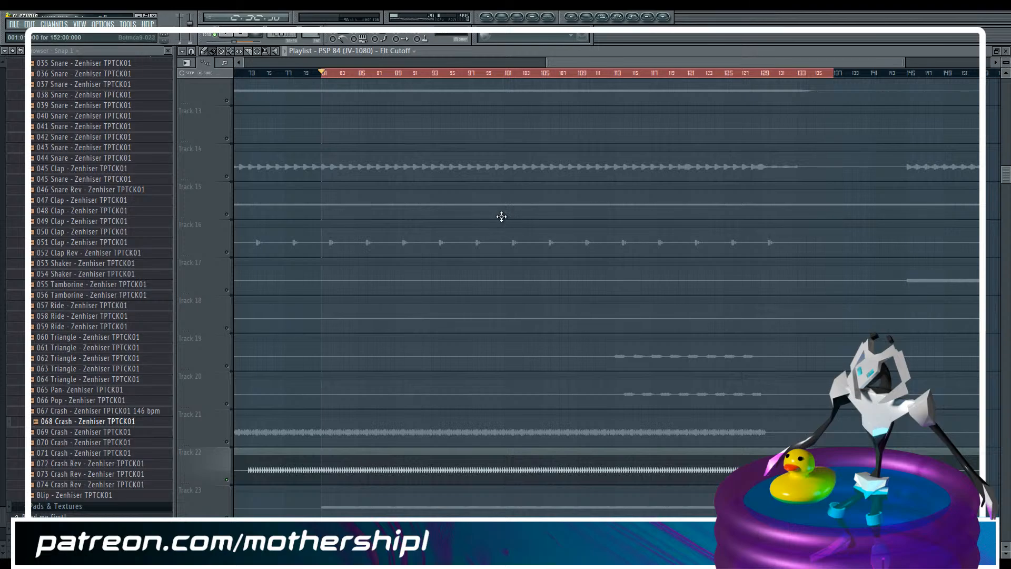
{"action": "scroll", "coordinate": [502, 217], "scroll_direction": "up", "scroll_amount": 11}
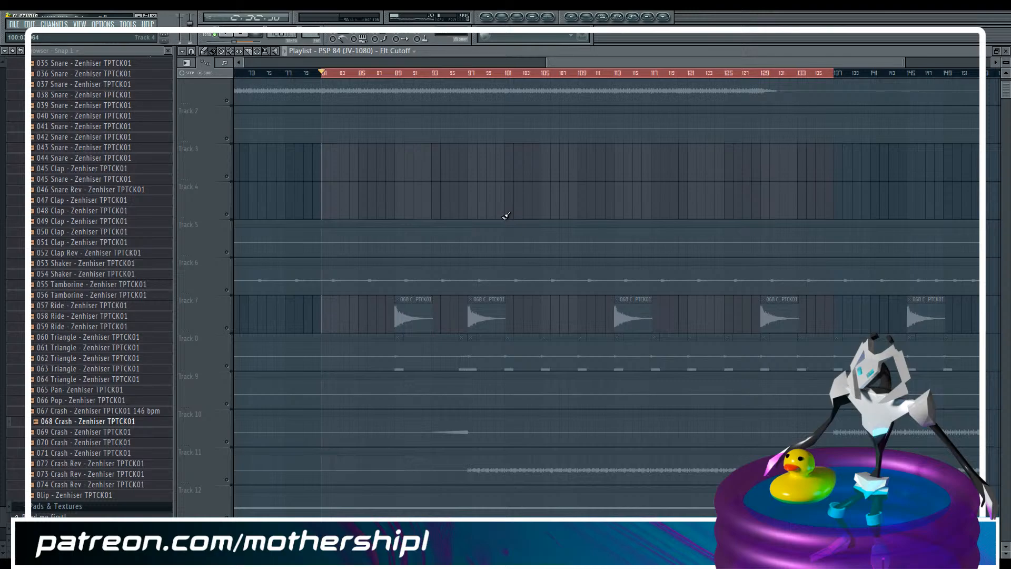
{"action": "left_click", "coordinate": [227, 367]}
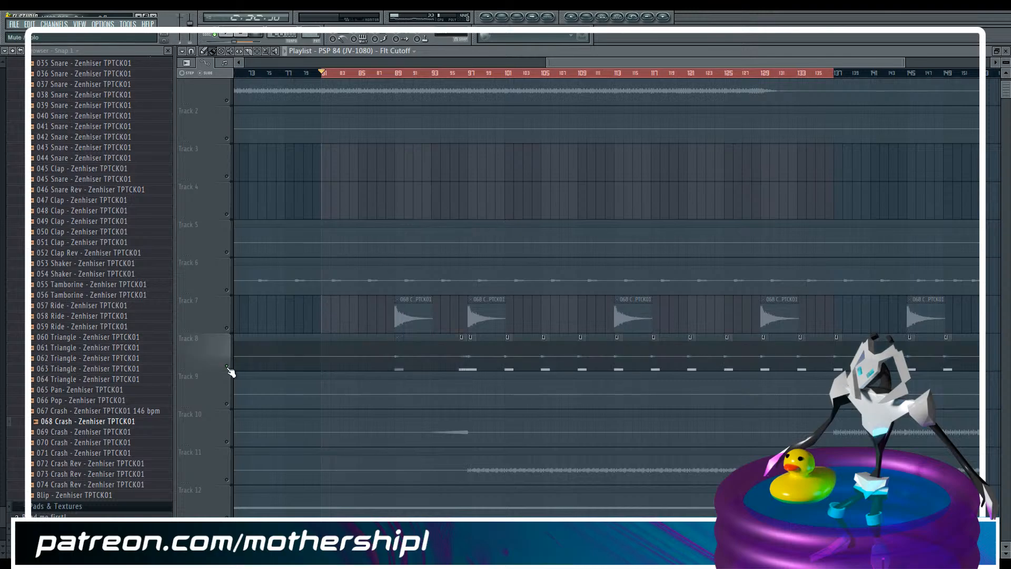
{"action": "left_click", "coordinate": [470, 72]}
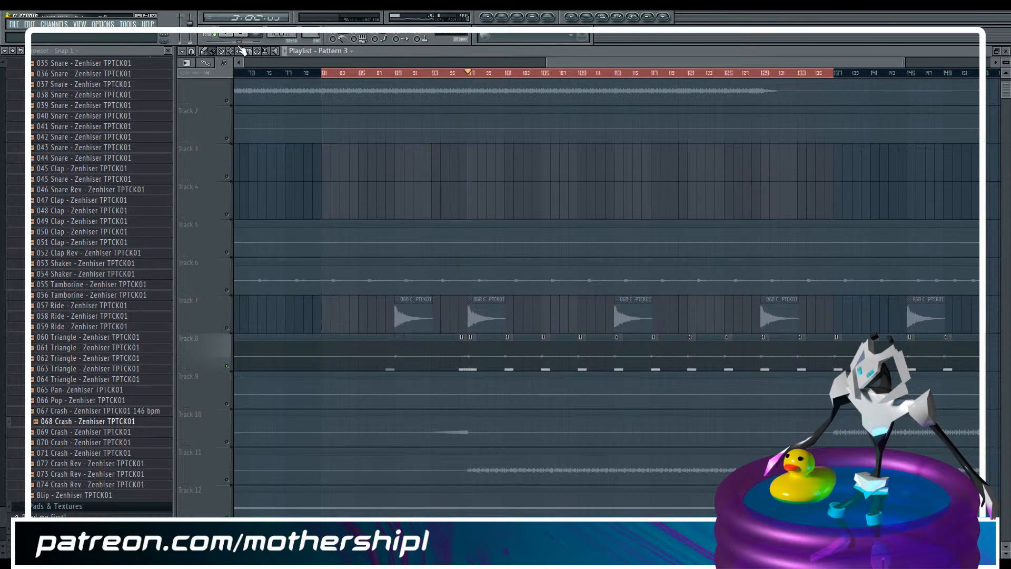
Unmute the long audio clip on Track 8 and play from bar 89
{"action": "left_click", "coordinate": [406, 354]}
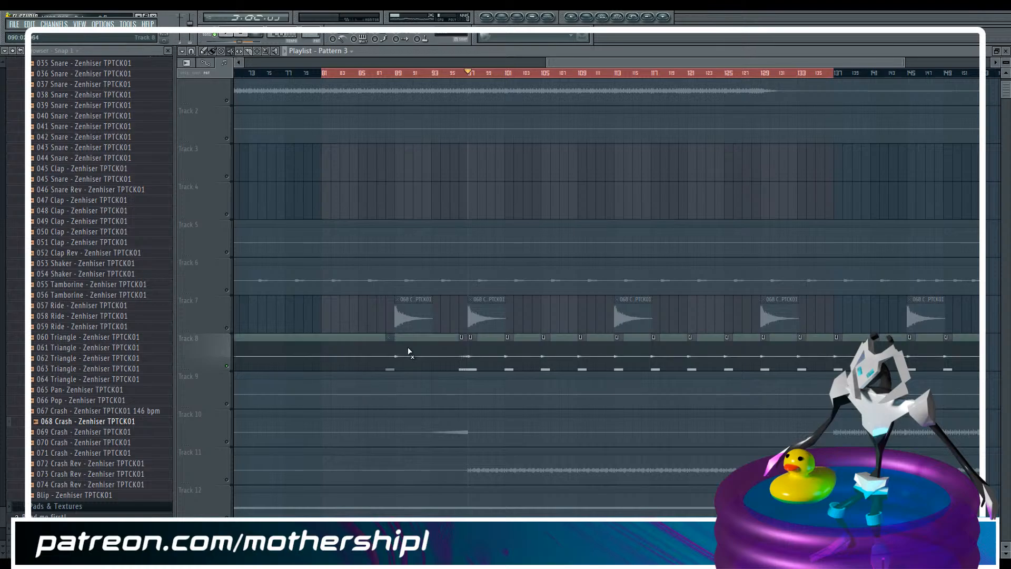
{"action": "left_click", "coordinate": [397, 75]}
{"action": "scroll", "coordinate": [358, 367], "scroll_direction": "down", "scroll_amount": 3}
{"action": "scroll", "coordinate": [356, 363], "scroll_direction": "up", "scroll_amount": 3}
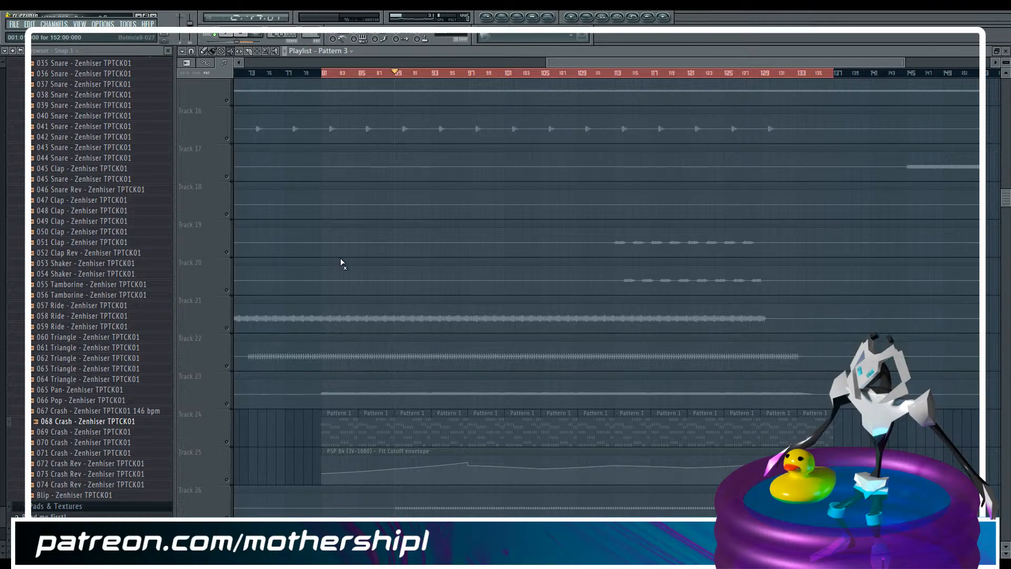
{"action": "key", "text": "space"}
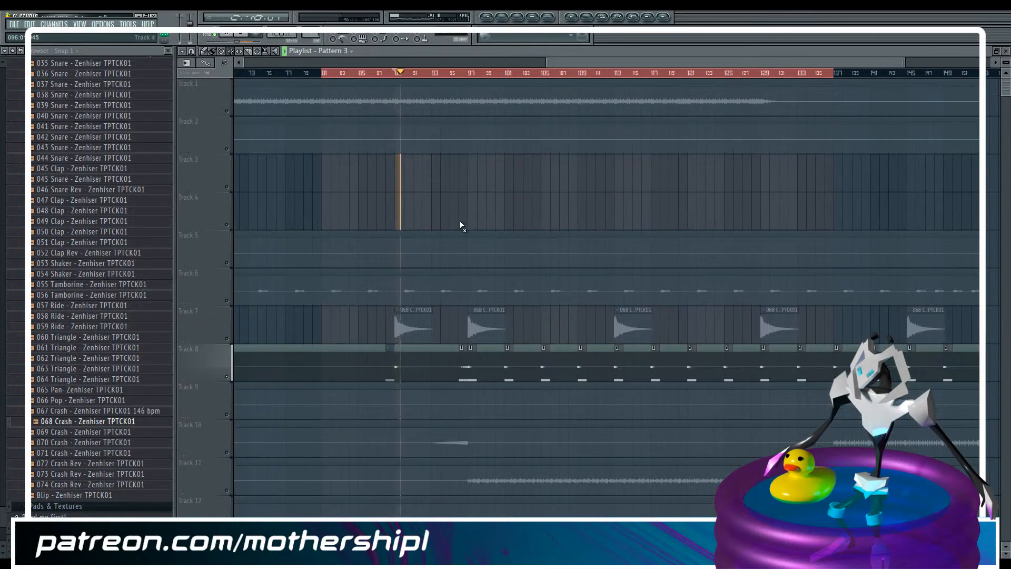
{"action": "key", "text": "space"}
Mute Track 8's long audio clip, unmute its Pattern 3 clip at bar 88 and play from there
{"action": "left_click", "coordinate": [387, 75]}
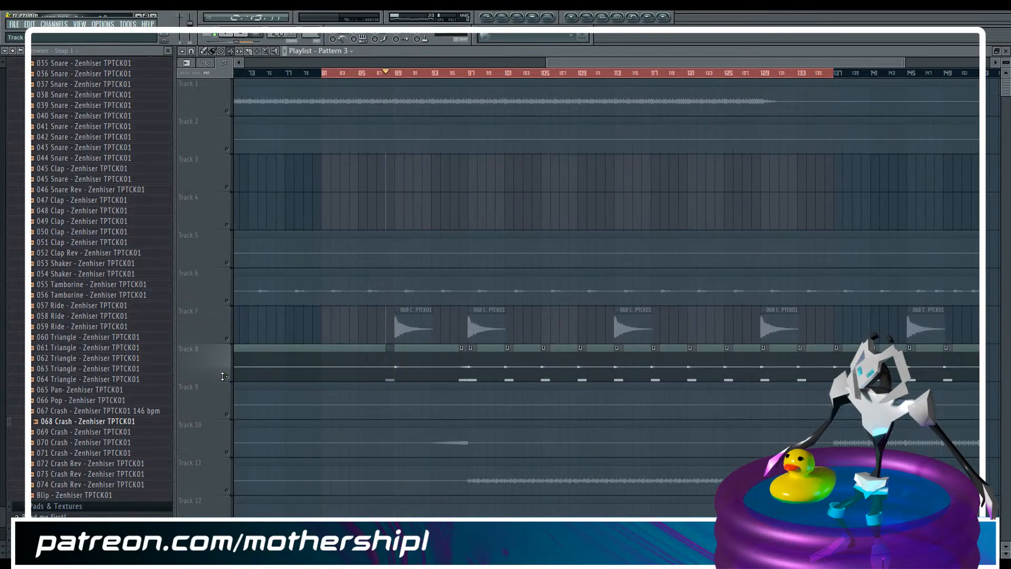
{"action": "key", "text": "space"}
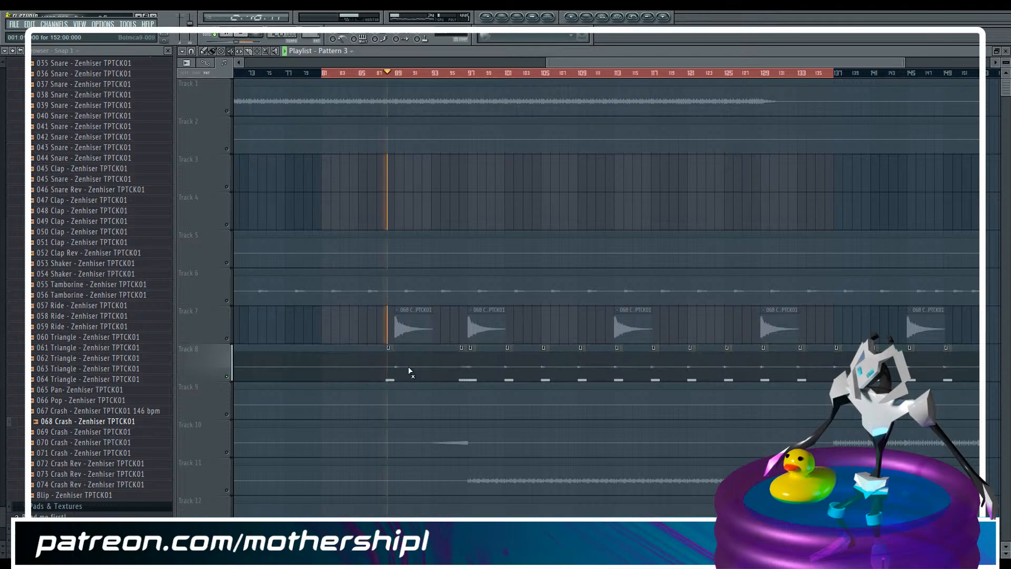
{"action": "key", "text": "space"}
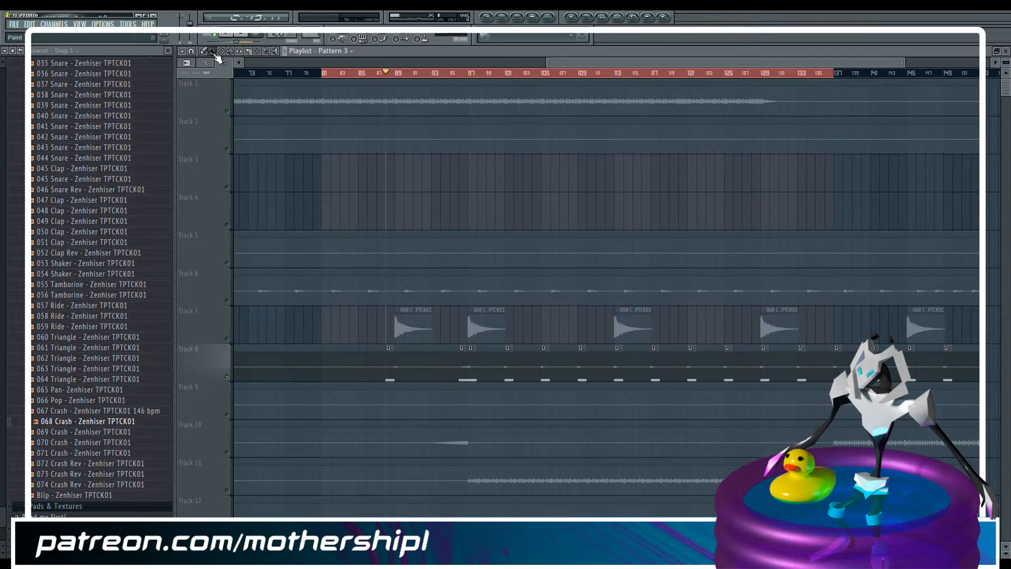
Move the Pattern 3 clip at bar 88 on Track 8 to bar 89 and mute it
{"action": "left_click_drag", "start_coordinate": [390, 358], "coordinate": [402, 361]}
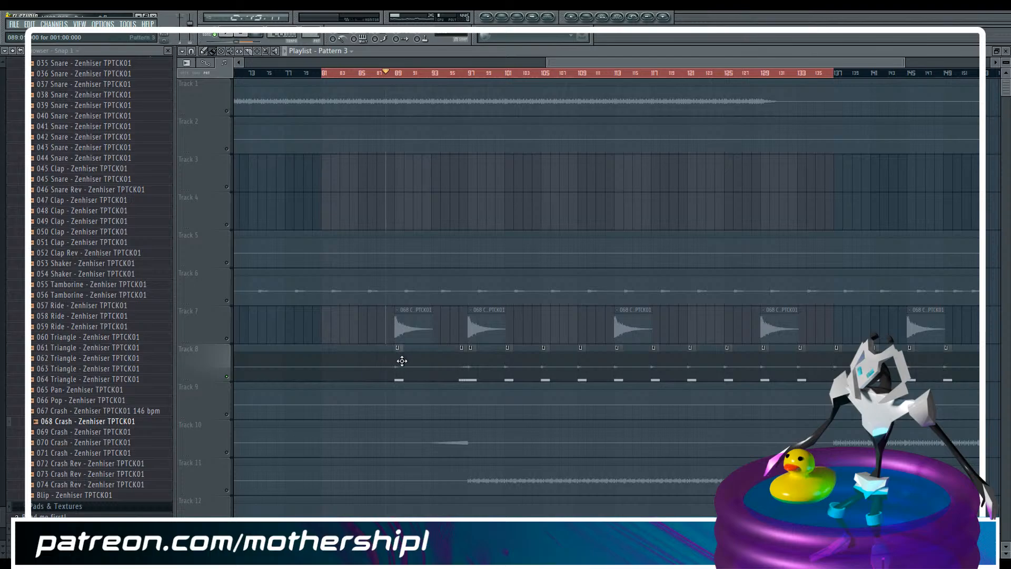
{"action": "key", "text": "t"}
{"action": "left_click", "coordinate": [396, 368]}
Switch on Track 7, unmute its 068 Crash clip at bar 89 and return to the Paint tool
{"action": "left_click", "coordinate": [227, 338]}
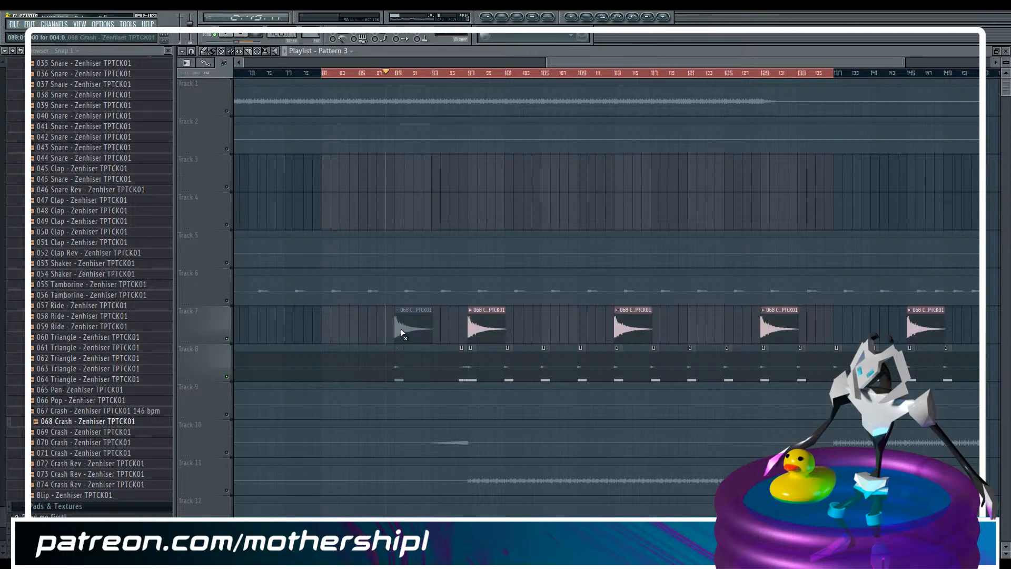
{"action": "left_click", "coordinate": [406, 331]}
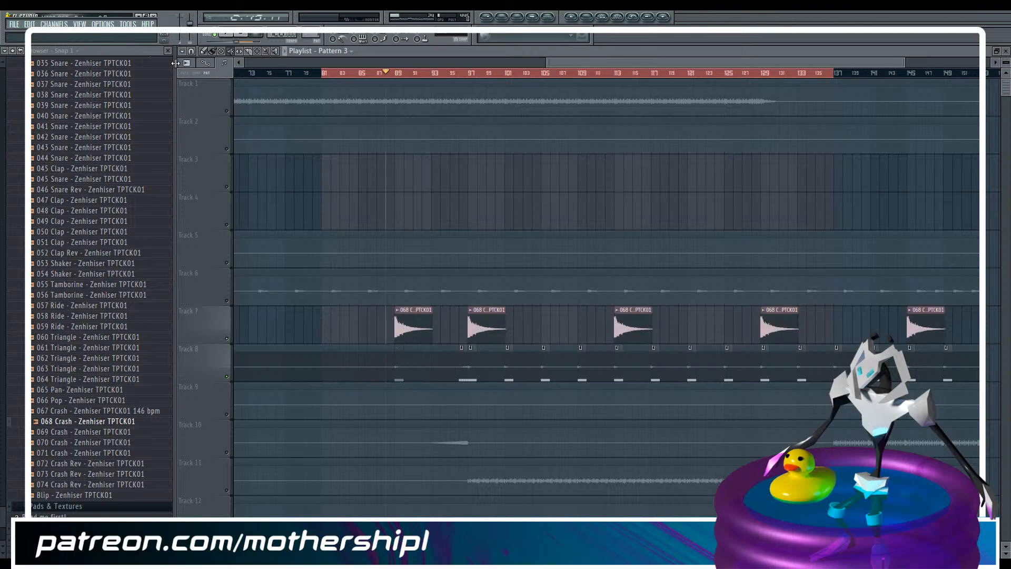
{"action": "left_click", "coordinate": [210, 54]}
Solo Track 22 so that Tracks 7 and 8 are silent, and play it from bar 81
{"action": "scroll", "coordinate": [402, 285], "scroll_direction": "down", "scroll_amount": 10}
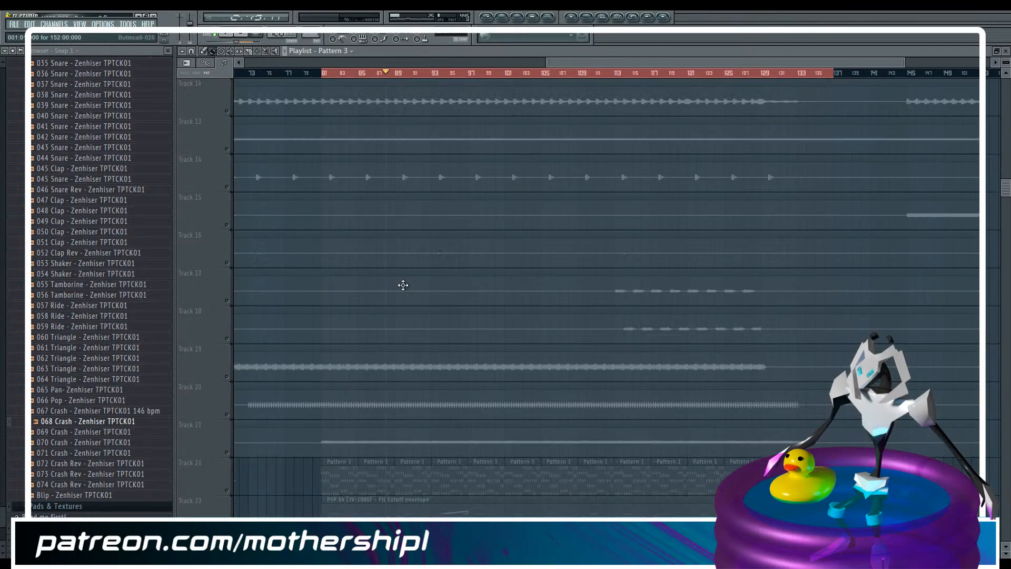
{"action": "scroll", "coordinate": [402, 284], "scroll_direction": "down", "scroll_amount": 3}
{"action": "scroll", "coordinate": [402, 284], "scroll_direction": "up", "scroll_amount": 3}
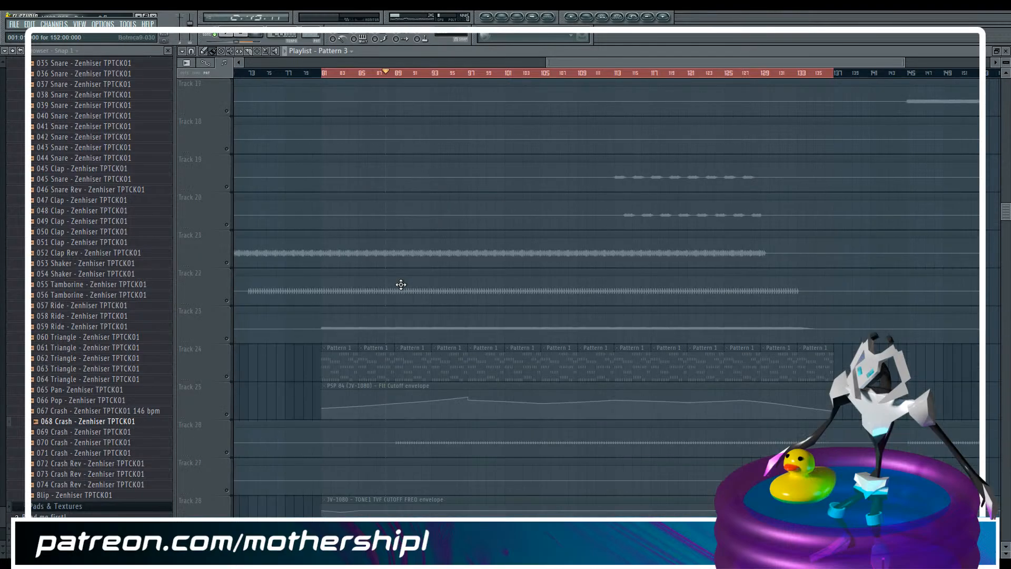
{"action": "scroll", "coordinate": [401, 284], "scroll_direction": "up", "scroll_amount": 1}
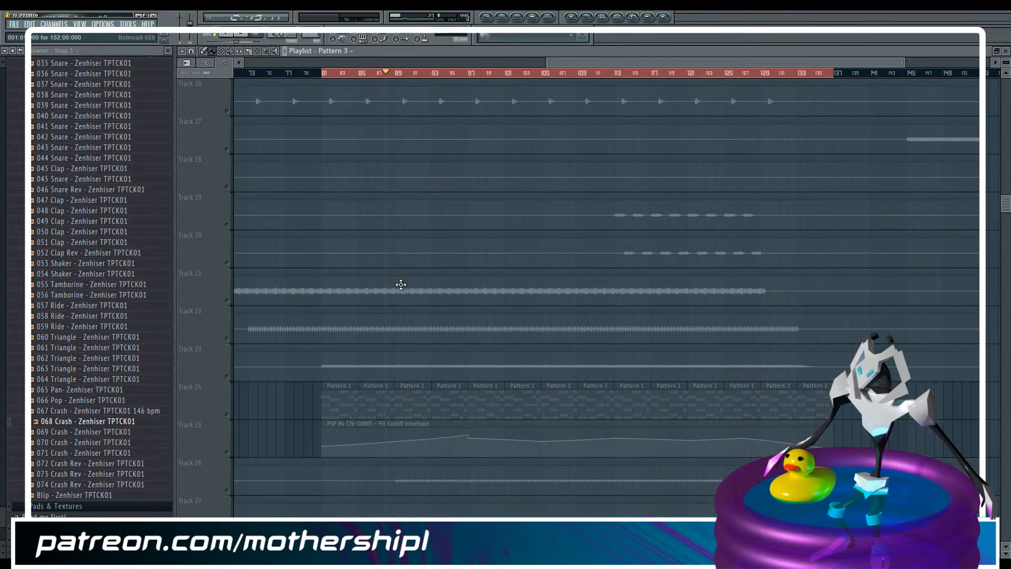
{"action": "left_click", "coordinate": [326, 73]}
{"action": "left_click", "coordinate": [227, 341]}
{"action": "key", "text": "space"}
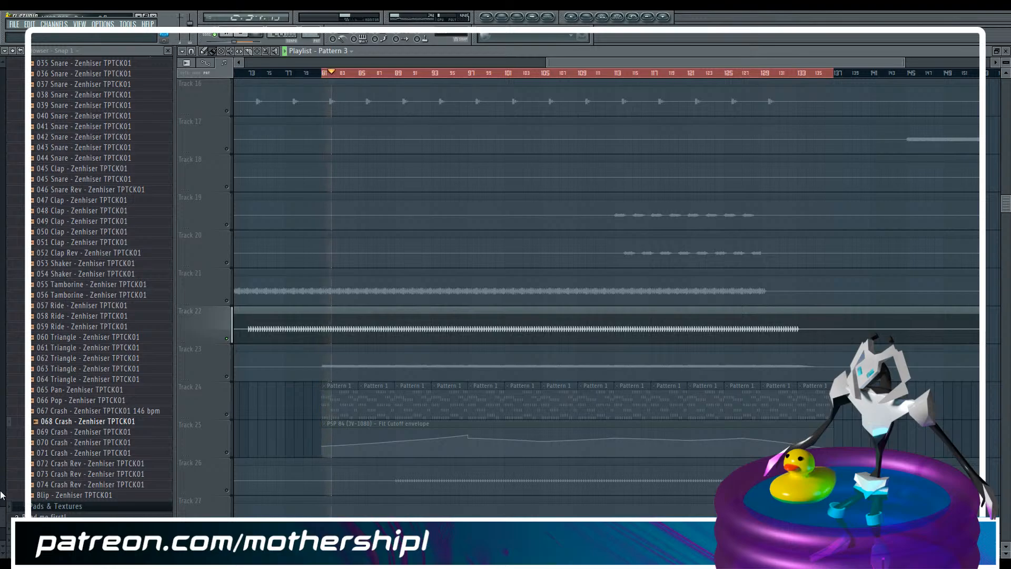
Stop playback and audition kick samples in the TR909all folder, including BTAA0DA
{"action": "key", "text": "space"}
{"action": "left_click_drag", "start_coordinate": [1, 522], "coordinate": [1, 326]}
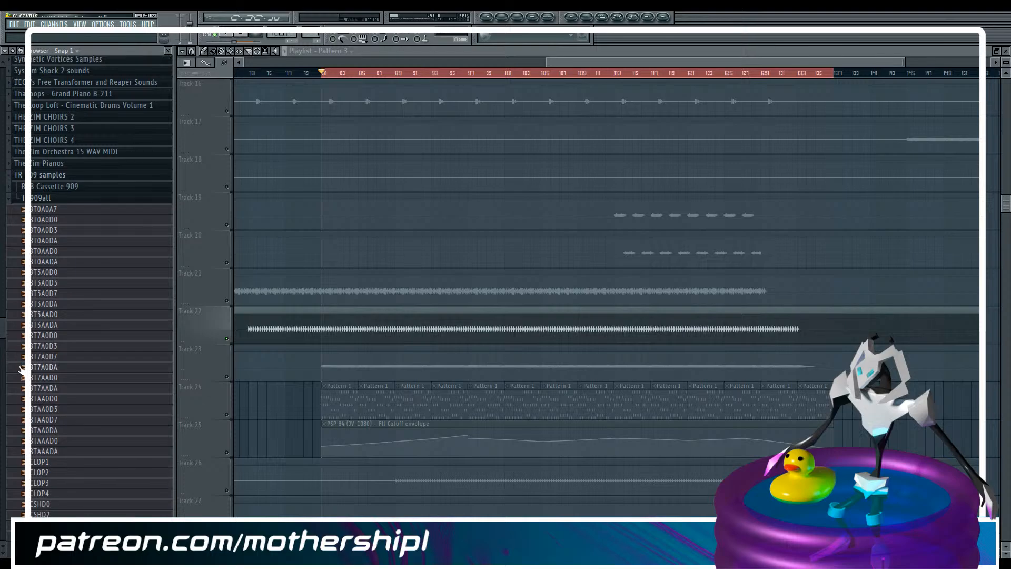
{"action": "left_click", "coordinate": [58, 445]}
{"action": "left_click", "coordinate": [57, 430]}
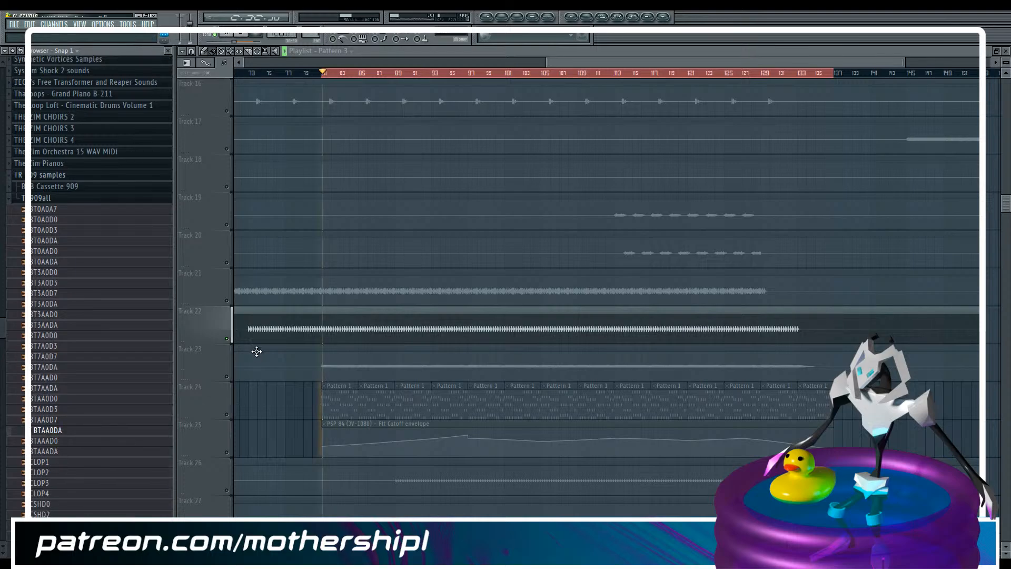
{"action": "left_click", "coordinate": [62, 431]}
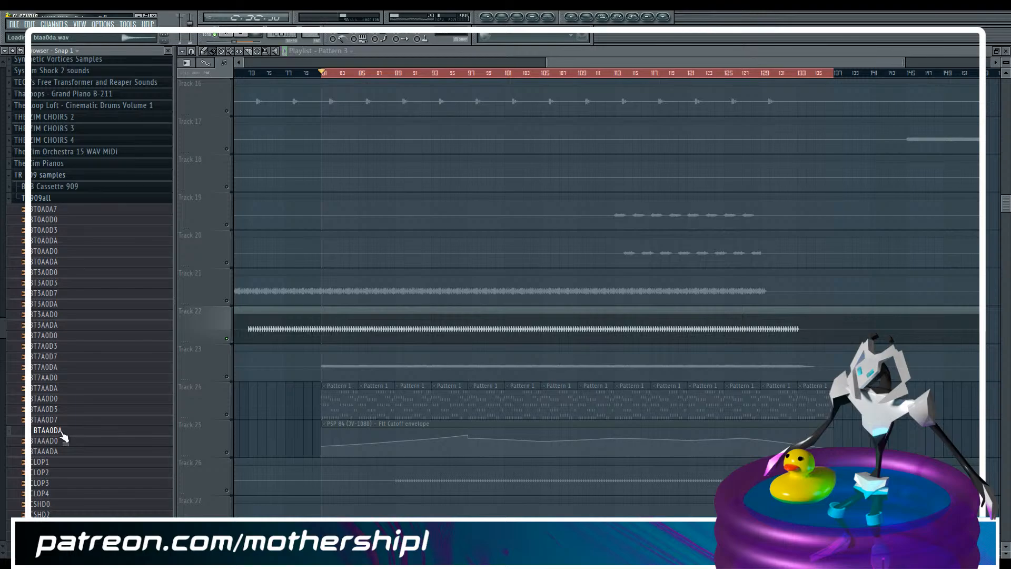
Show the Unsorted channels, switch to Pattern 4 and load the BTAA0DA kick as a new sampler channel
{"action": "key", "text": "F6"}
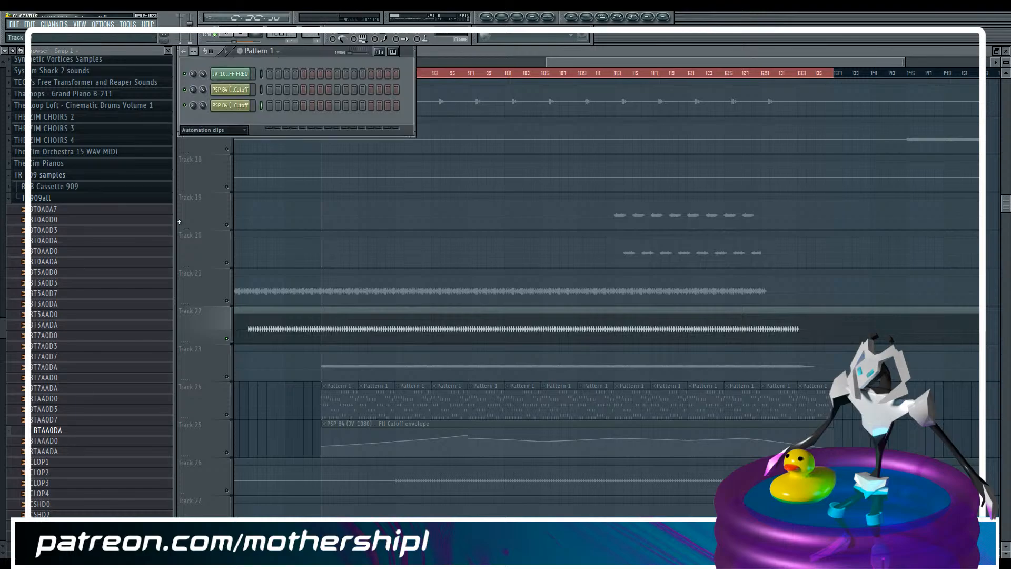
{"action": "left_click", "coordinate": [229, 128]}
{"action": "left_click", "coordinate": [222, 174]}
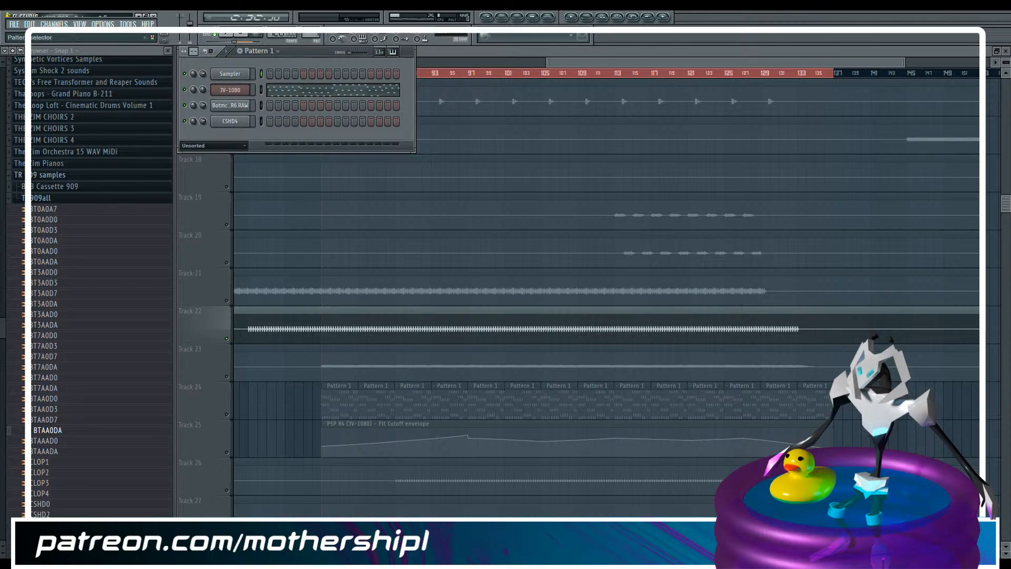
{"action": "scroll", "coordinate": [311, 35], "scroll_direction": "up", "scroll_amount": 3}
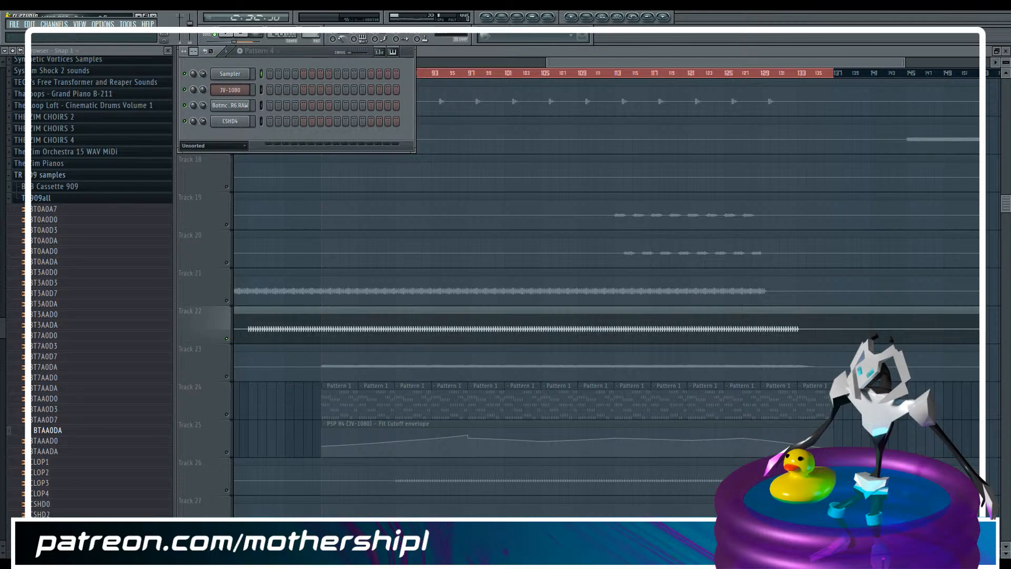
{"action": "left_click_drag", "start_coordinate": [61, 431], "coordinate": [205, 173]}
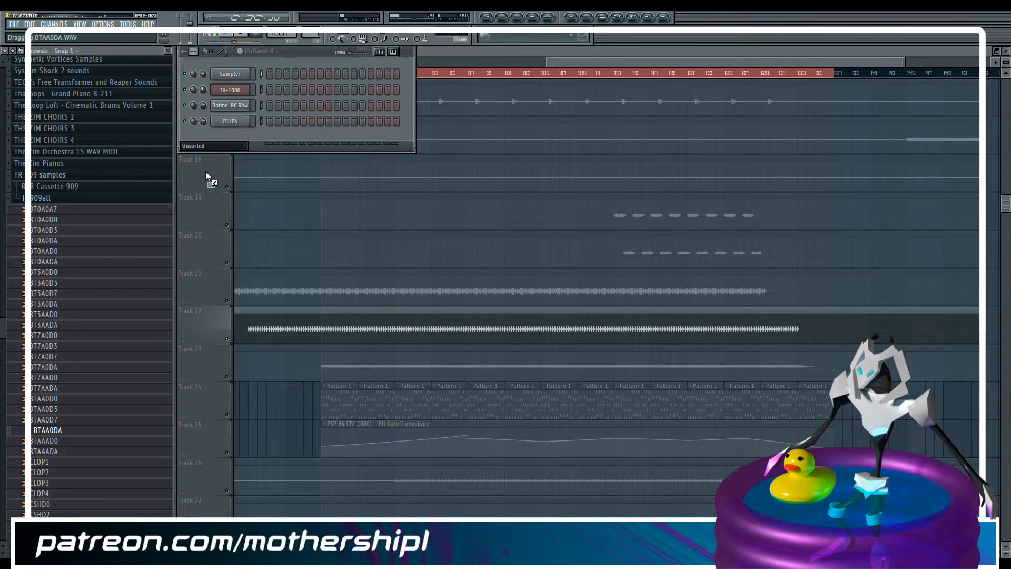
{"action": "left_click_drag", "start_coordinate": [225, 135], "coordinate": [225, 134]}
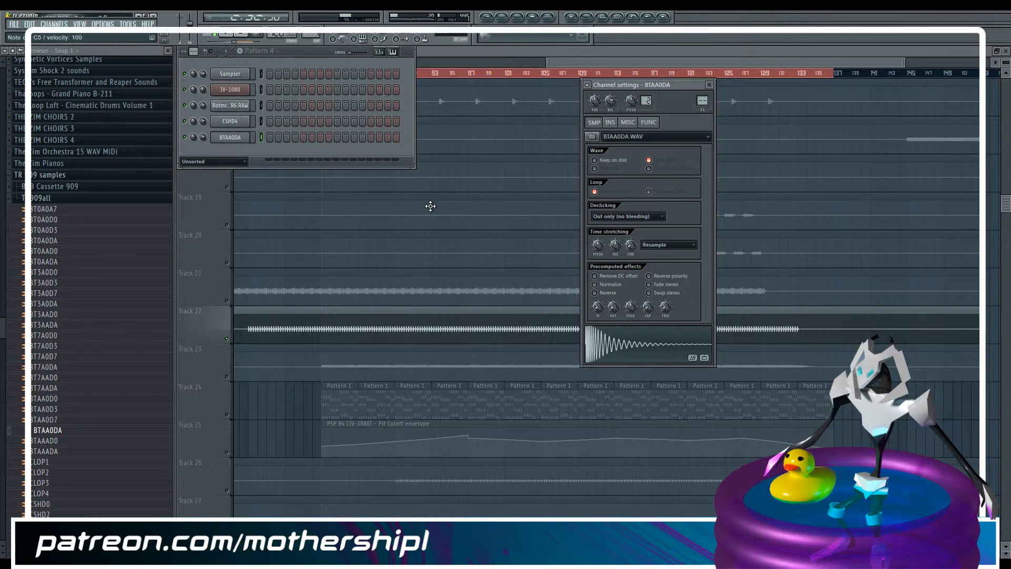
Audition BTAA0DA, open its piano roll and draw a one-beat C5 note at bar 1 with velocity about 79%
{"action": "key", "text": "space"}
{"action": "key", "text": "z"}
{"action": "key", "text": "space"}
{"action": "right_click", "coordinate": [248, 136]}
{"action": "left_click", "coordinate": [280, 143]}
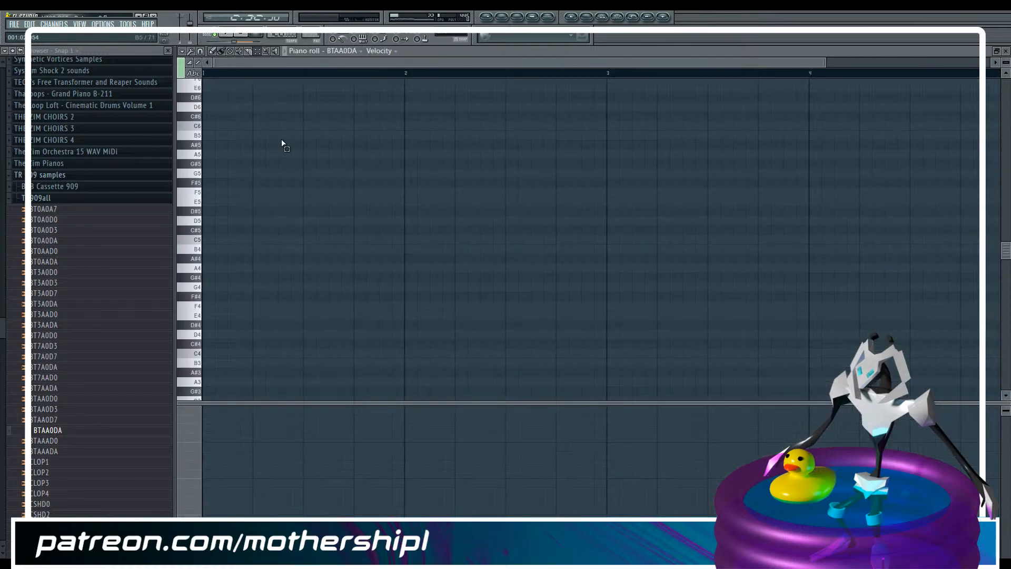
{"action": "left_click_drag", "start_coordinate": [824, 63], "coordinate": [625, 63]}
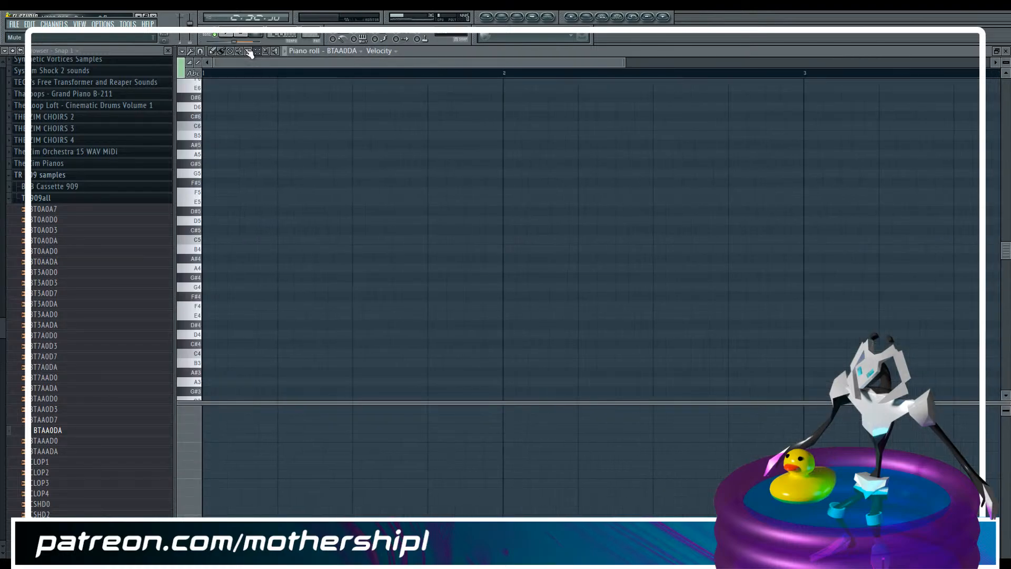
{"action": "left_click", "coordinate": [217, 241]}
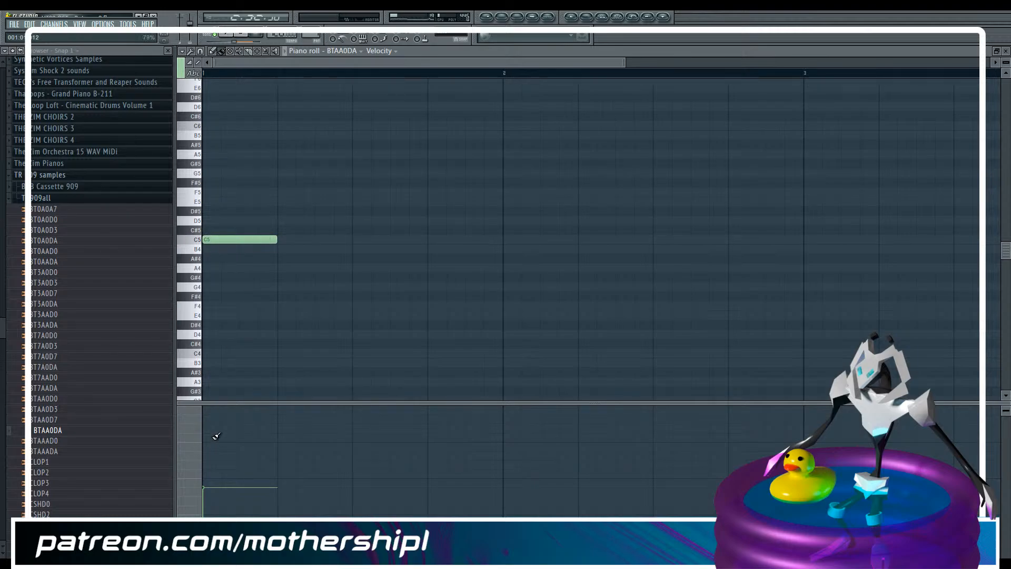
{"action": "left_click", "coordinate": [216, 435]}
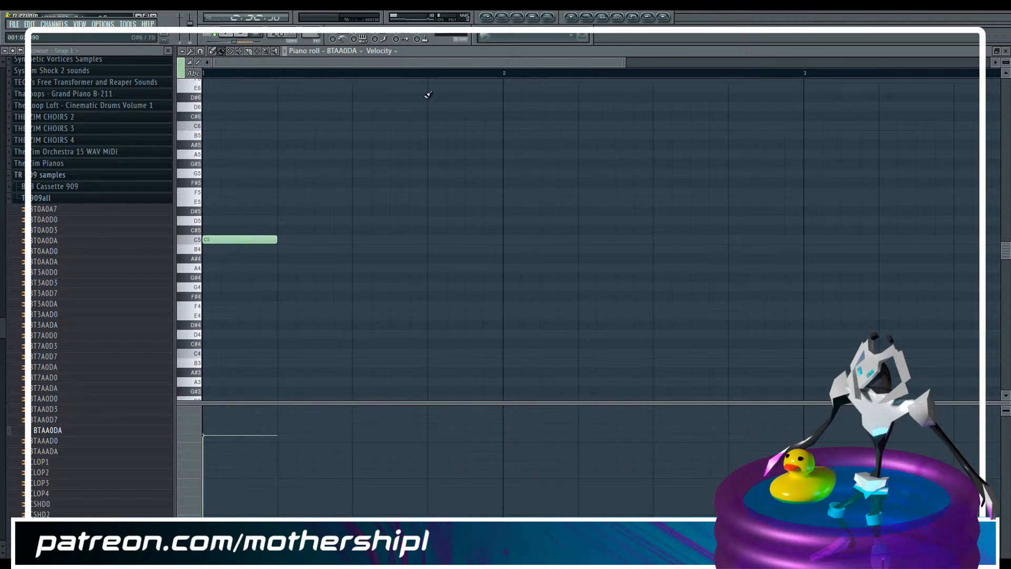
Set the note's filter cutoff to about the middle and repeat the C5 note on all four beats of bar 1
{"action": "left_click", "coordinate": [380, 51]}
{"action": "left_click", "coordinate": [405, 103]}
{"action": "left_click", "coordinate": [215, 478]}
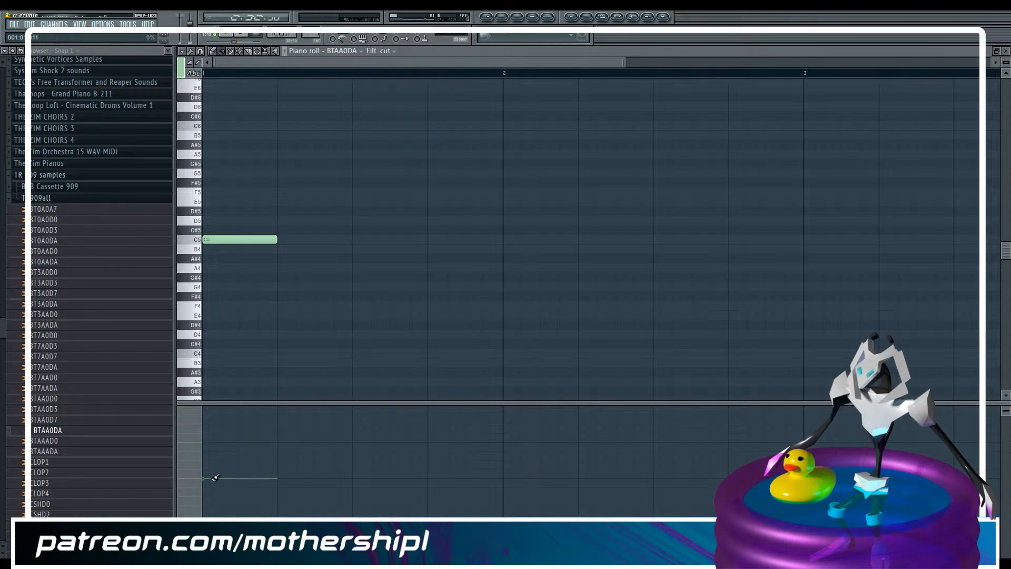
{"action": "left_click", "coordinate": [226, 33]}
{"action": "key", "text": "space"}
{"action": "mouse_move", "coordinate": [279, 239]}
{"action": "left_mouse_down"}
{"action": "mouse_move", "coordinate": [451, 238]}
{"action": "mouse_move", "coordinate": [327, 238]}
{"action": "left_mouse_up"}
Open the channel settings of BTAA0DA and audition the kick
{"action": "key", "text": "F6"}
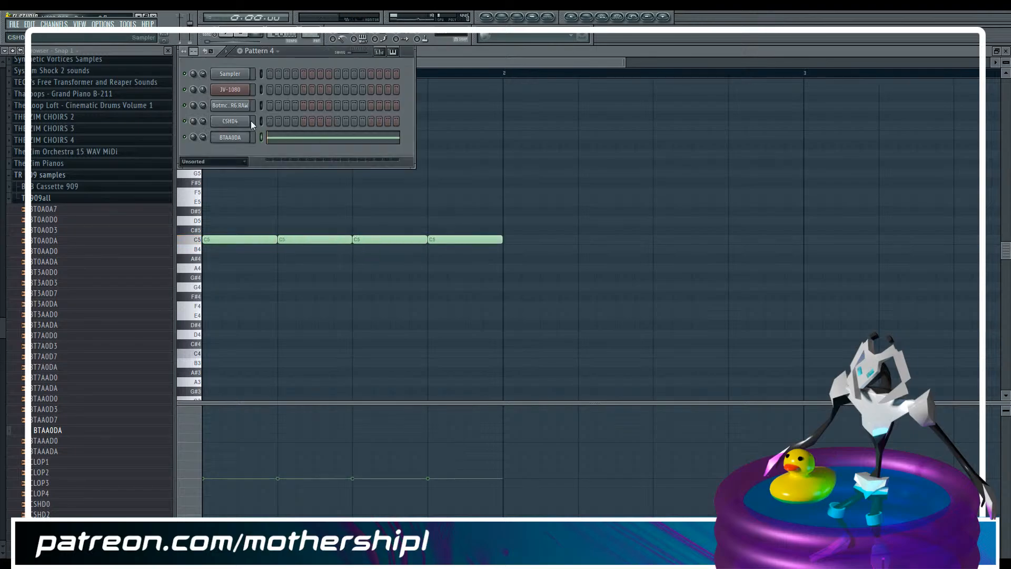
{"action": "left_click", "coordinate": [230, 138]}
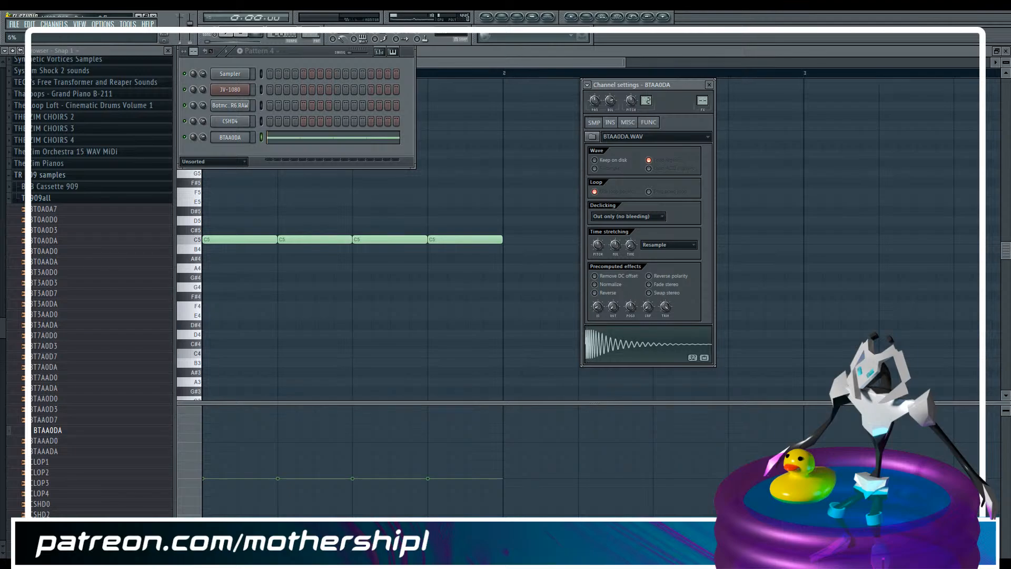
{"action": "key", "text": "z"}
In the playlist, move all clips on Tracks 23 to 28 down one track to free Track 23
{"action": "key", "text": "F5"}
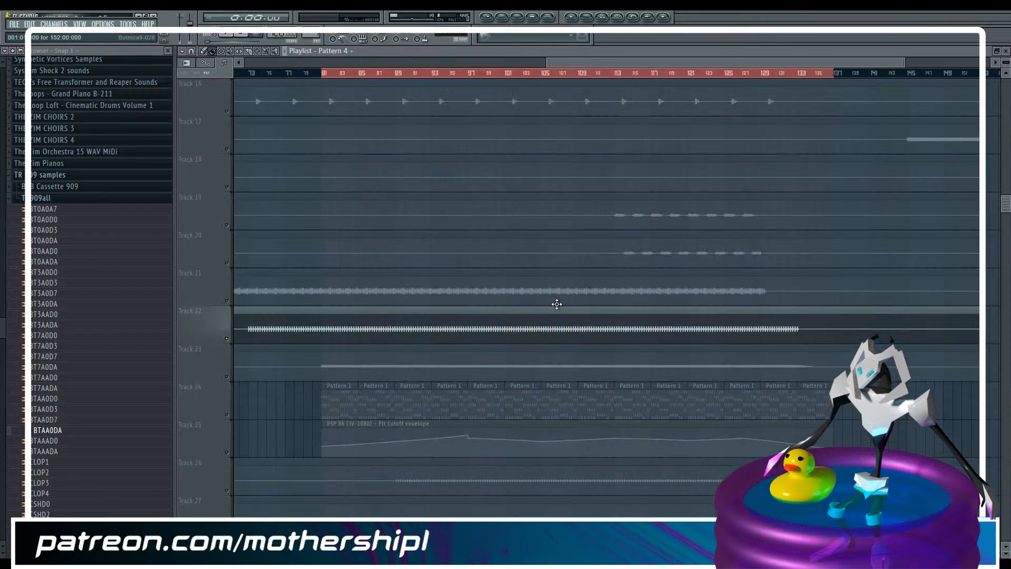
{"action": "scroll", "coordinate": [403, 347], "scroll_direction": "down", "scroll_amount": 2}
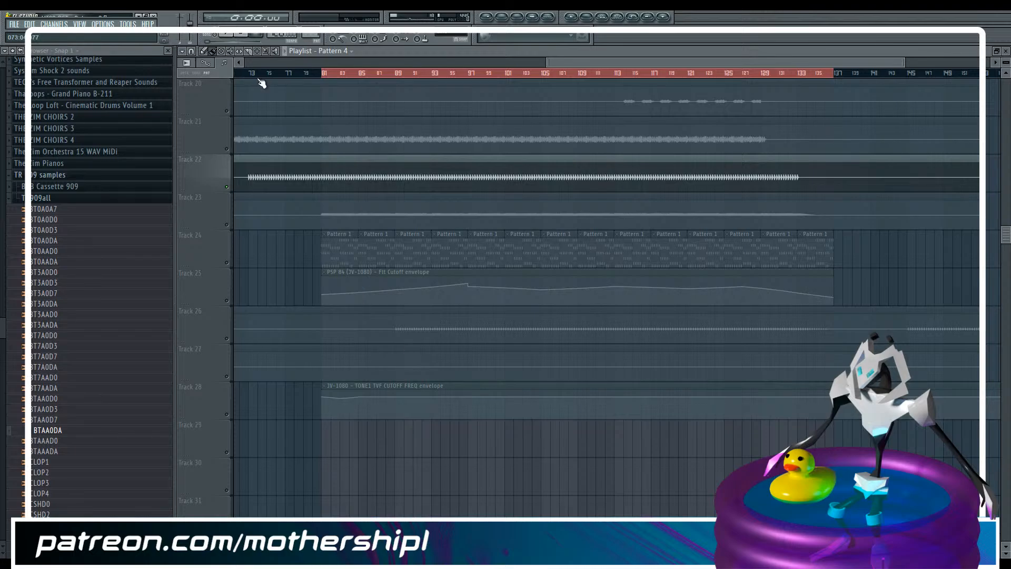
{"action": "left_click_drag", "start_coordinate": [255, 59], "coordinate": [583, 63]}
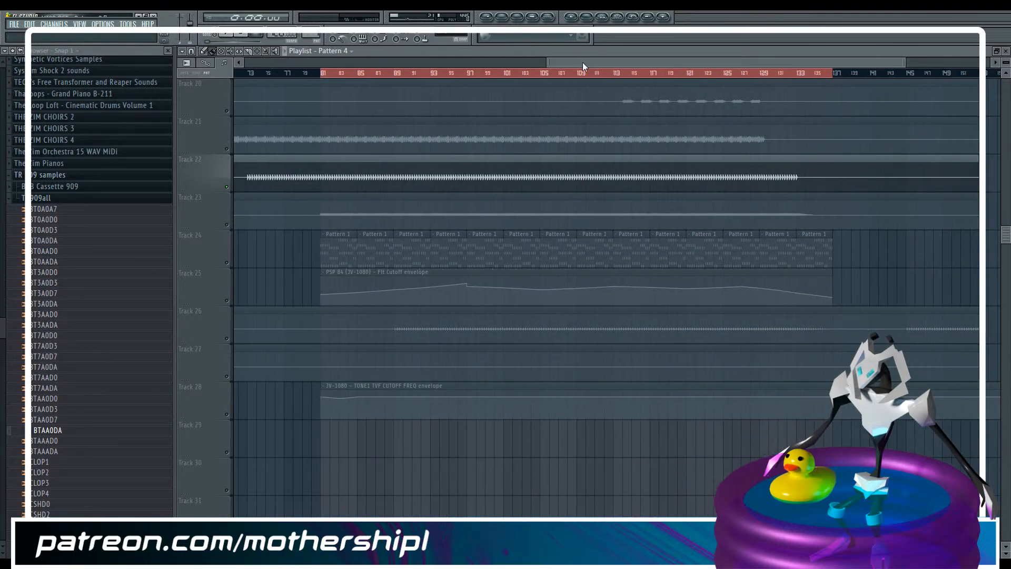
{"action": "left_click_drag", "start_coordinate": [226, 214], "coordinate": [239, 445]}
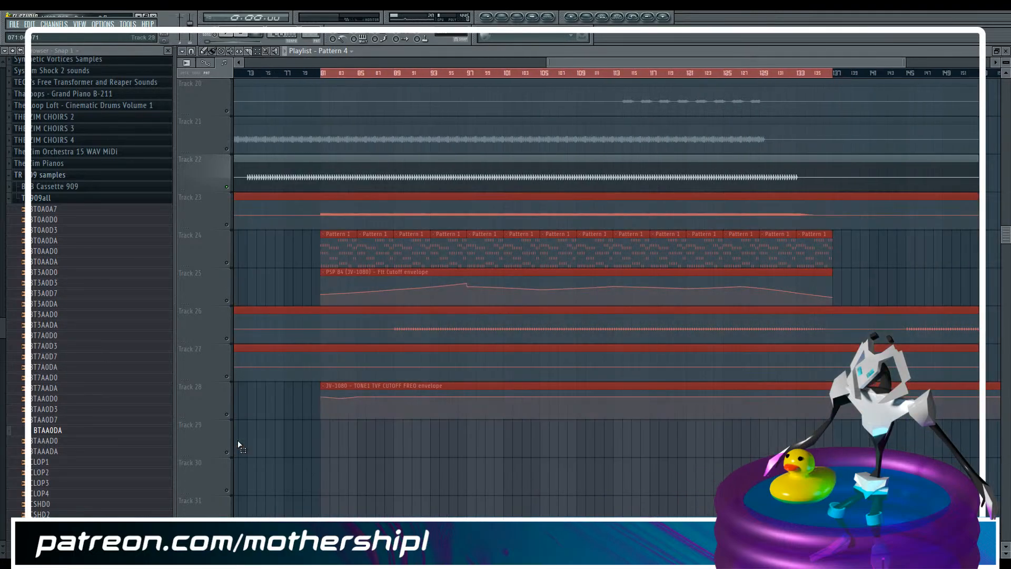
{"action": "key", "text": "shift+Down"}
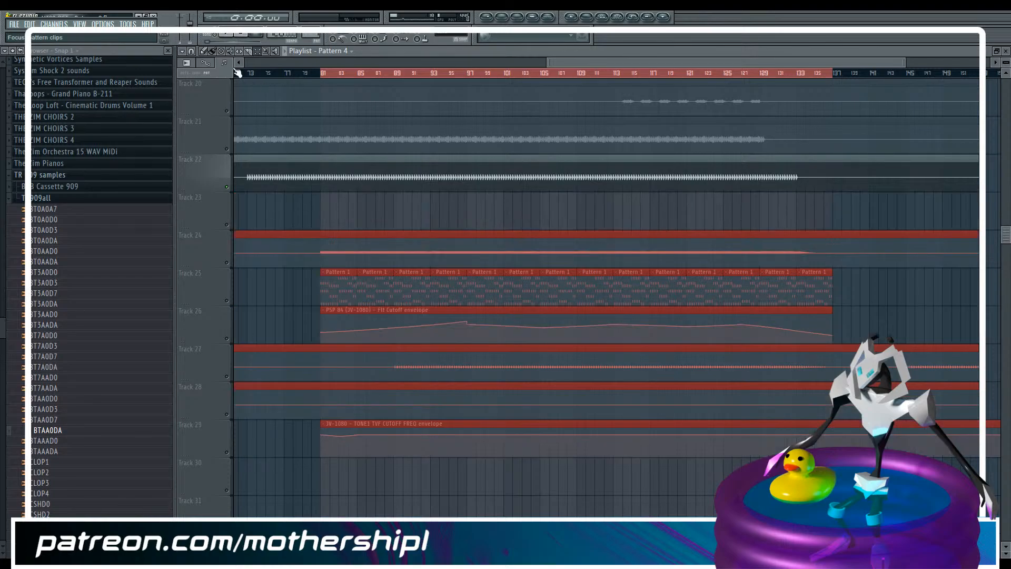
Paint four consecutive Pattern 4 clips on Track 23, covering bars 81 to 84
{"action": "left_click", "coordinate": [213, 52]}
{"action": "left_click", "coordinate": [323, 208]}
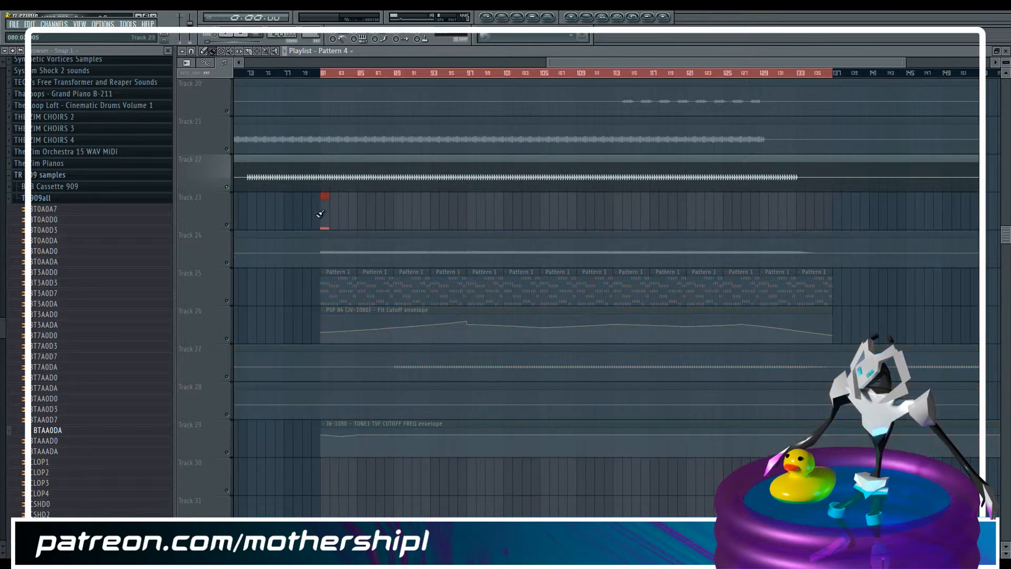
{"action": "left_click_drag", "start_coordinate": [342, 218], "coordinate": [351, 218]}
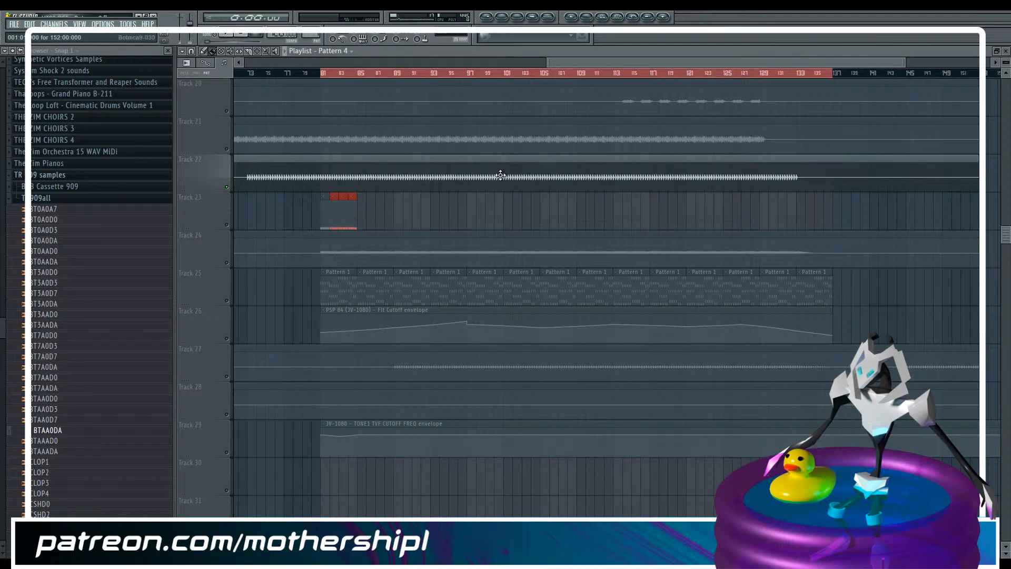
Slice Track 22's Botmca9-030 clip at bars 81 and 85
{"action": "mouse_move", "coordinate": [905, 64]}
{"action": "left_mouse_down"}
{"action": "mouse_move", "coordinate": [641, 78]}
{"action": "mouse_move", "coordinate": [627, 76]}
{"action": "mouse_move", "coordinate": [637, 58]}
{"action": "mouse_move", "coordinate": [616, 65]}
{"action": "left_mouse_up"}
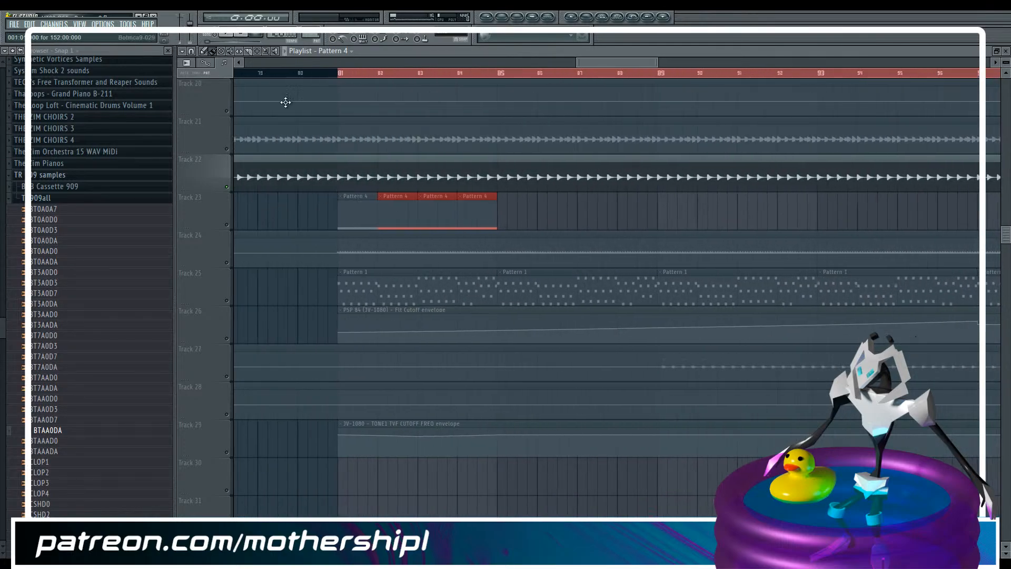
{"action": "left_click", "coordinate": [249, 51]}
{"action": "left_click", "coordinate": [340, 173]}
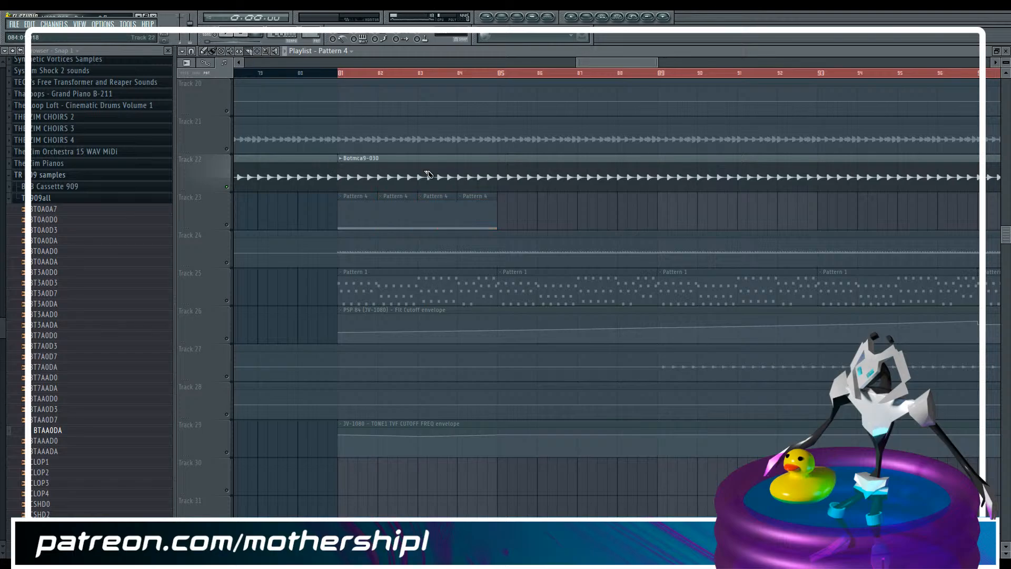
{"action": "left_click", "coordinate": [499, 173]}
Start the time selection at bar 80 with all clips selected, and play soloed Track 22 from there
{"action": "left_click_drag", "start_coordinate": [609, 62], "coordinate": [597, 62]}
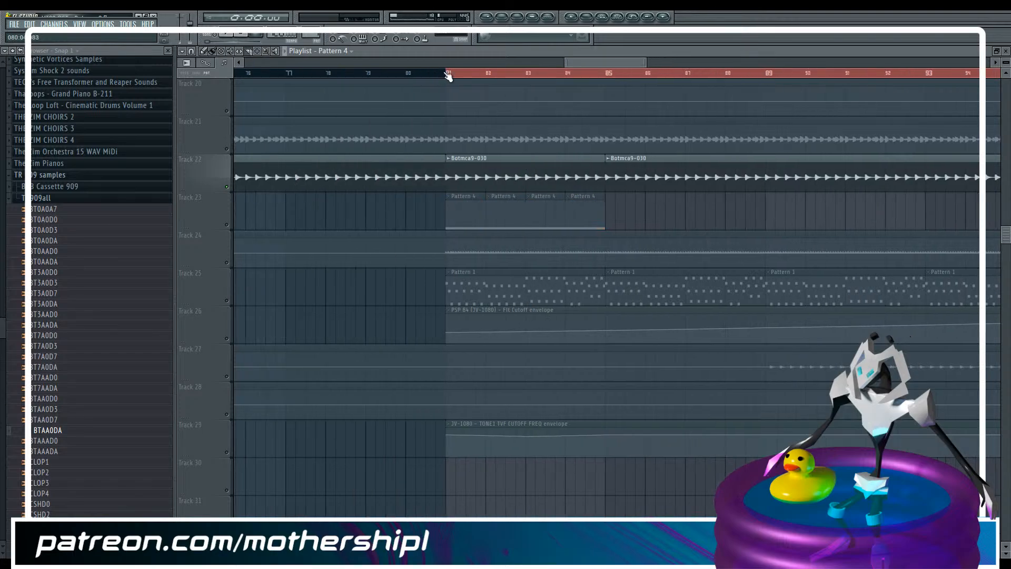
{"action": "key", "text": "ctrl+a"}
{"action": "left_click", "coordinate": [213, 51]}
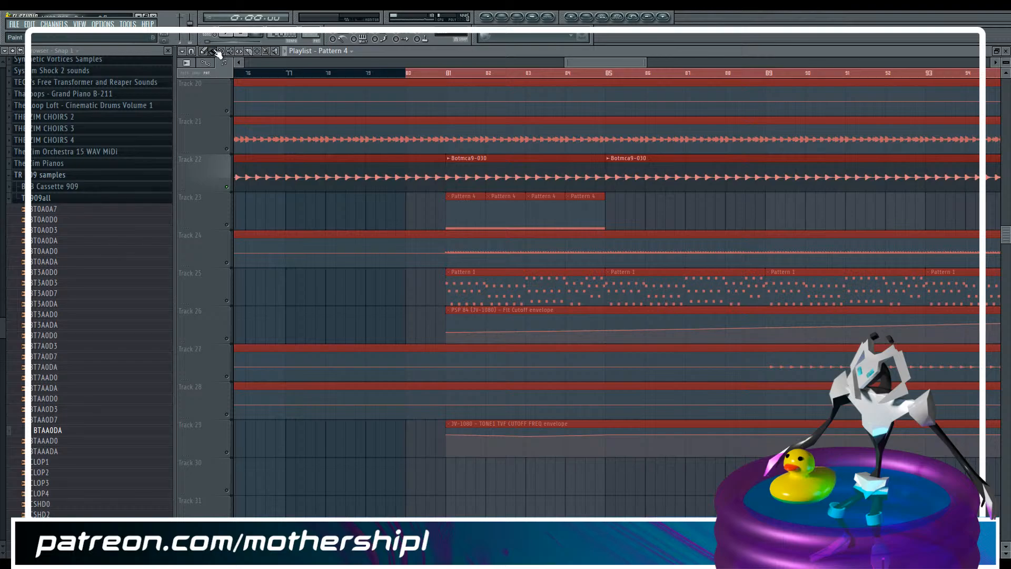
{"action": "left_click", "coordinate": [407, 73]}
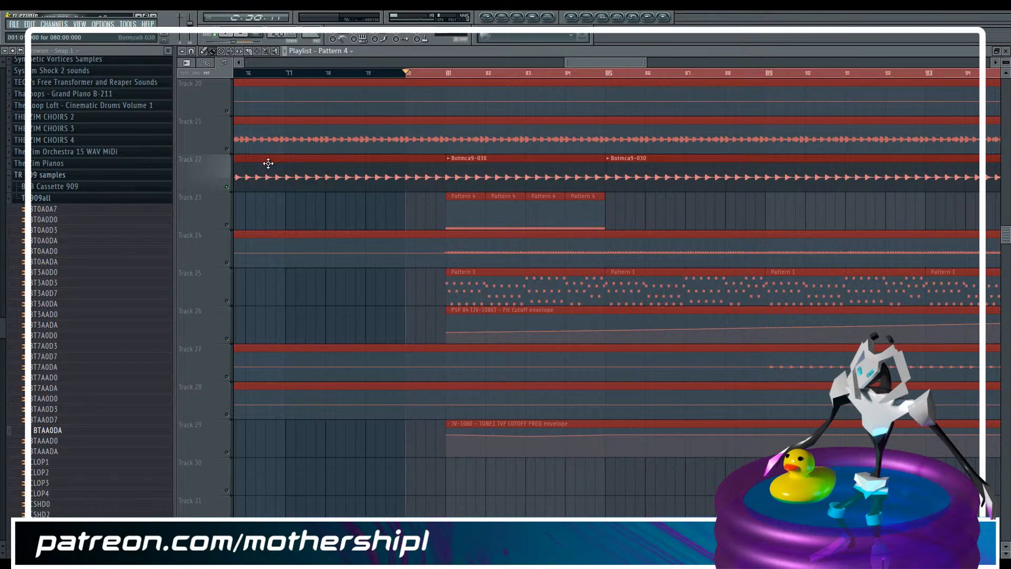
{"action": "key", "text": "space"}
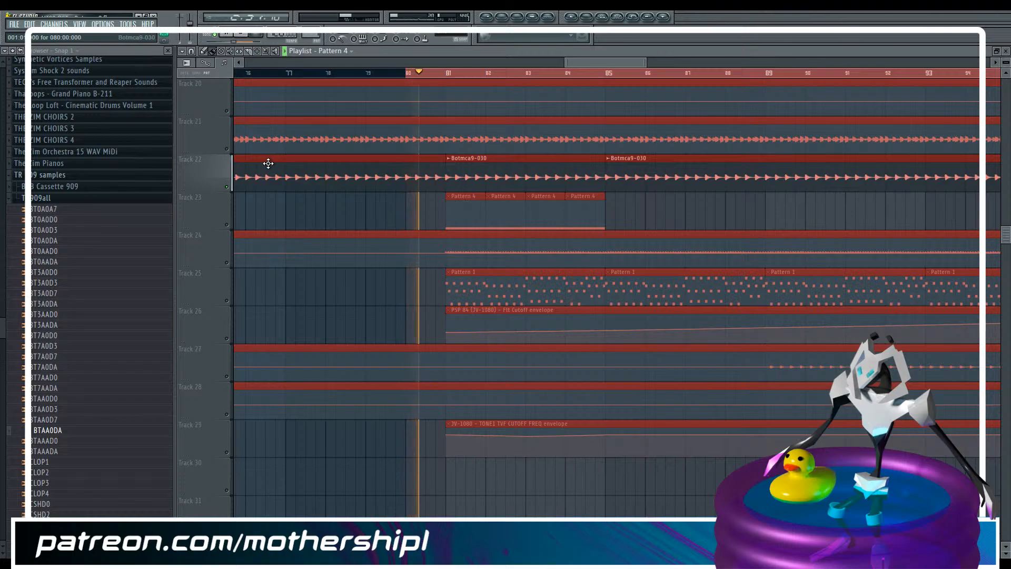
{"action": "key", "text": "space"}
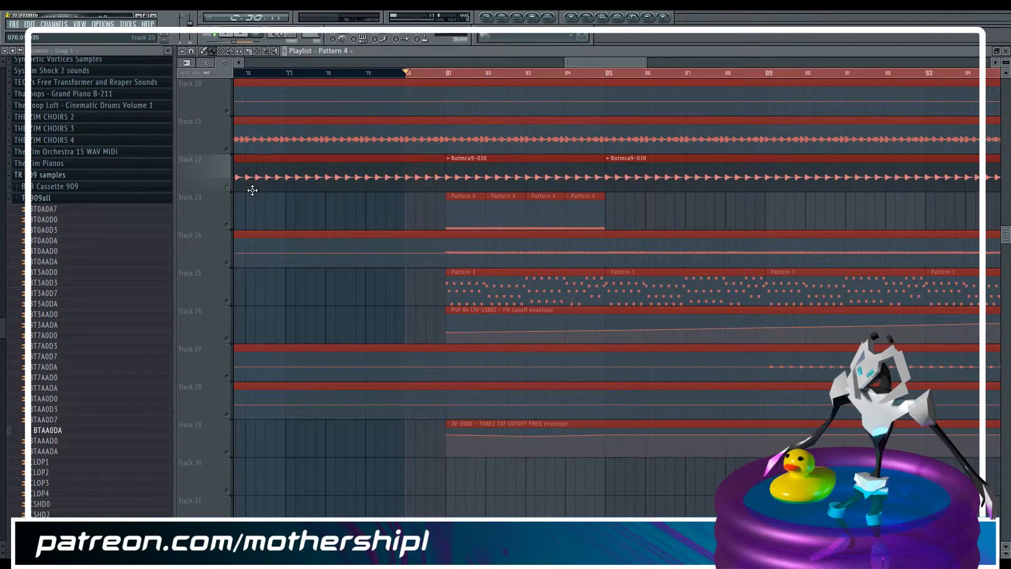
Switch on Track 23 and play its Pattern 4 clips together with Track 22 from bar 81
{"action": "left_click", "coordinate": [448, 72]}
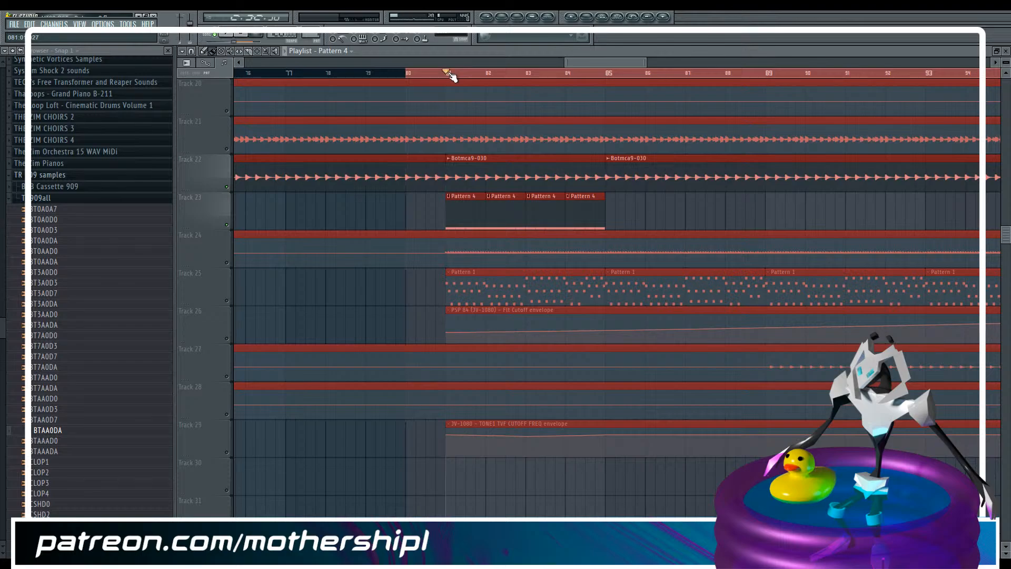
{"action": "key", "text": "space"}
{"action": "key", "text": "space"}
Mute Track 22's Botmca9-030 slice between bars 81 and 85 and play the Pattern 4 kick alone
{"action": "left_click", "coordinate": [233, 53]}
{"action": "left_click", "coordinate": [473, 178]}
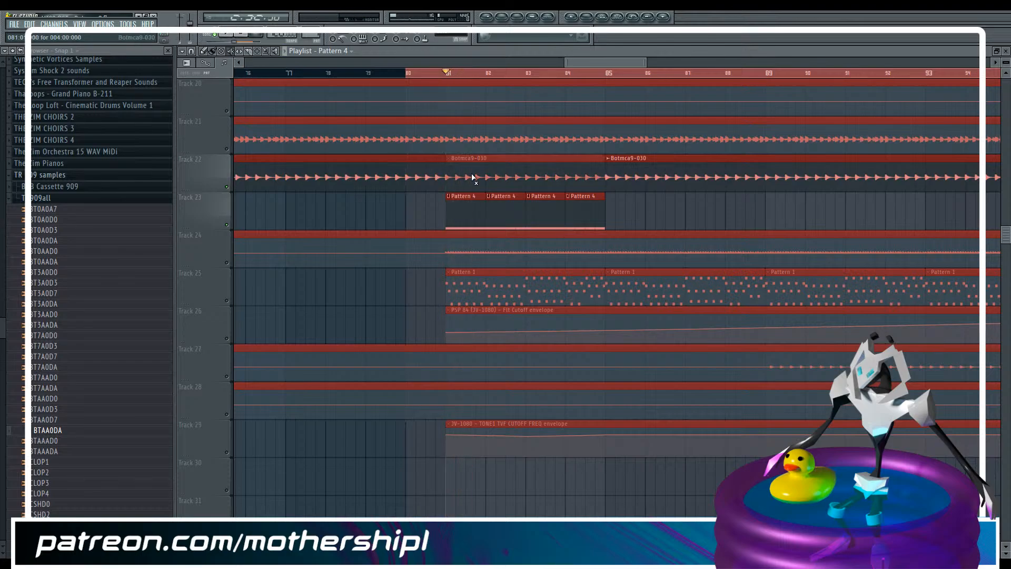
{"action": "key", "text": "space"}
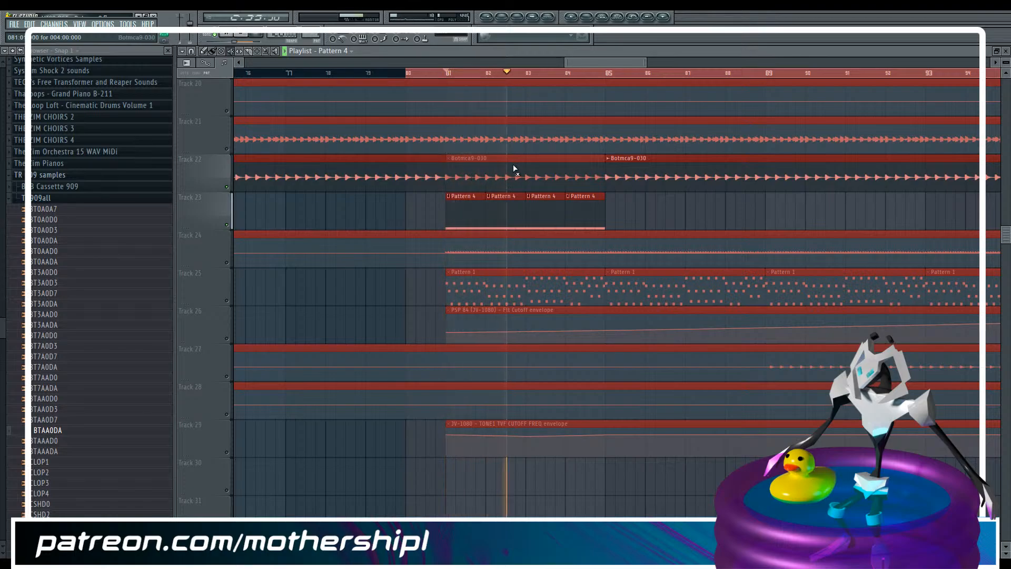
Play from bar 80 to compare Track 22's kick with the Pattern 4 kick
{"action": "left_click", "coordinate": [407, 74]}
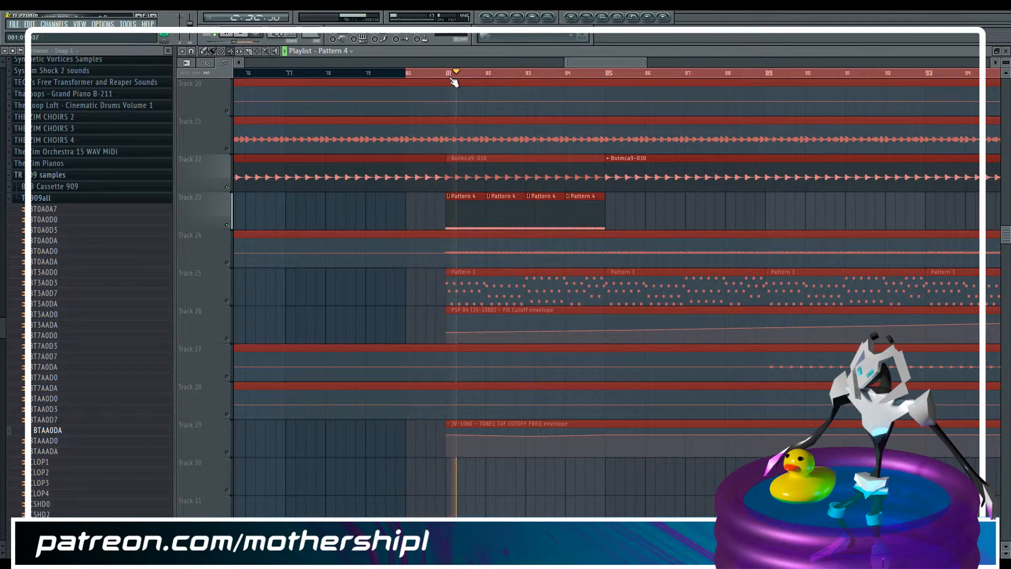
{"action": "key", "text": "space"}
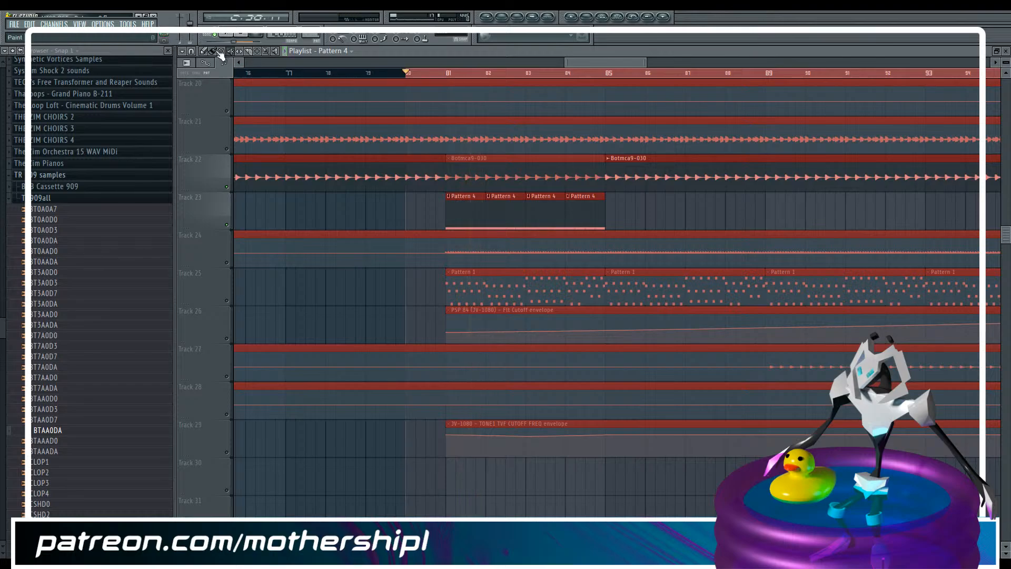
{"action": "key", "text": "space"}
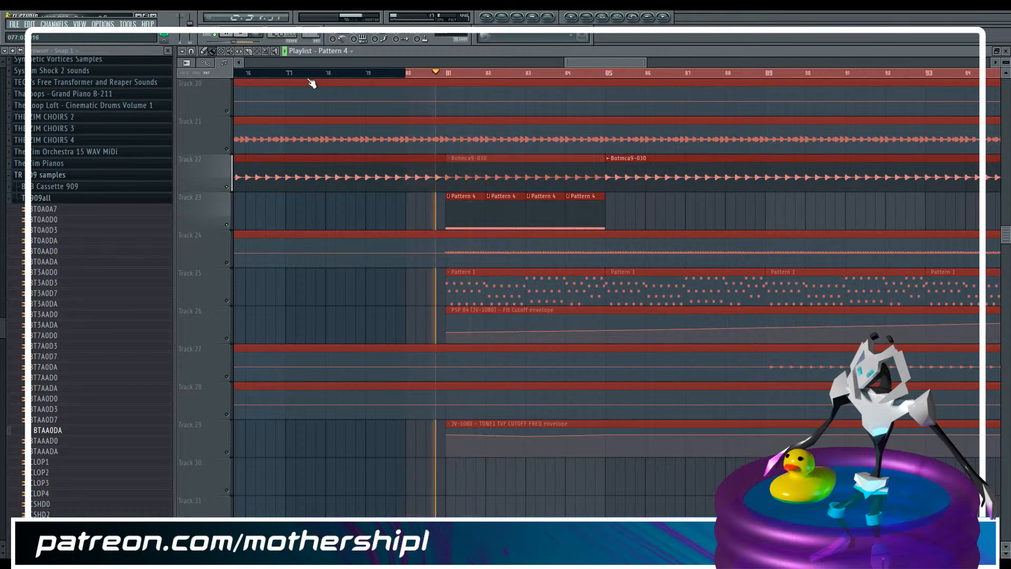
Fill Track 23 with Pattern 4 clips from bar 85 to bar 133 and from bar 73 to bar 81
{"action": "key", "text": "space"}
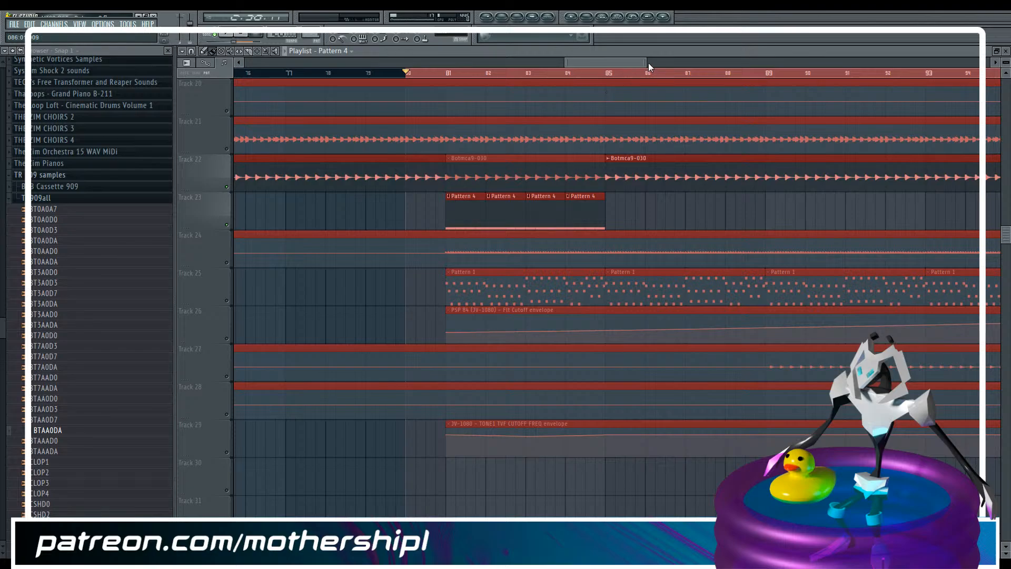
{"action": "left_click_drag", "start_coordinate": [648, 62], "coordinate": [843, 62]}
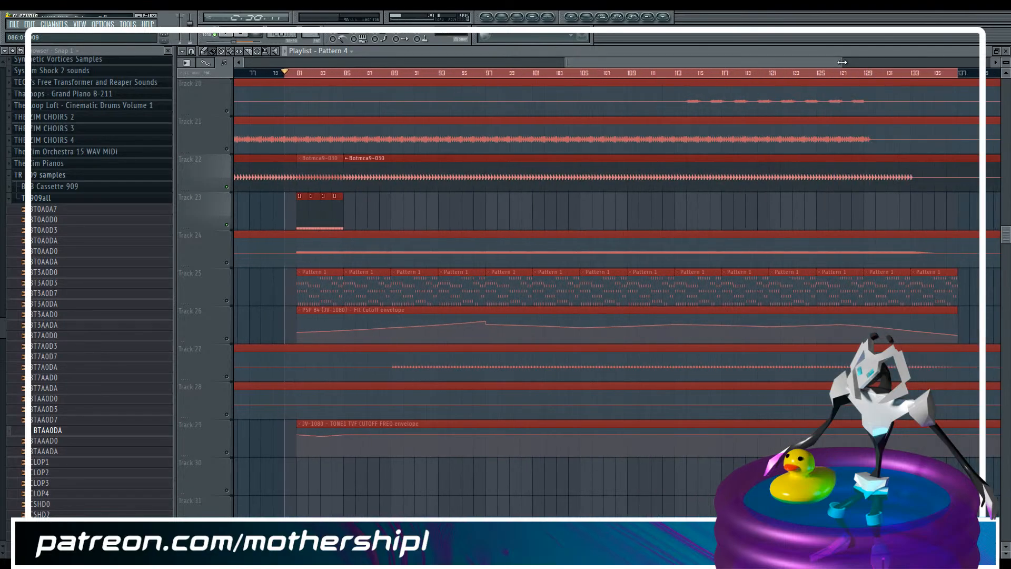
{"action": "left_click", "coordinate": [346, 203]}
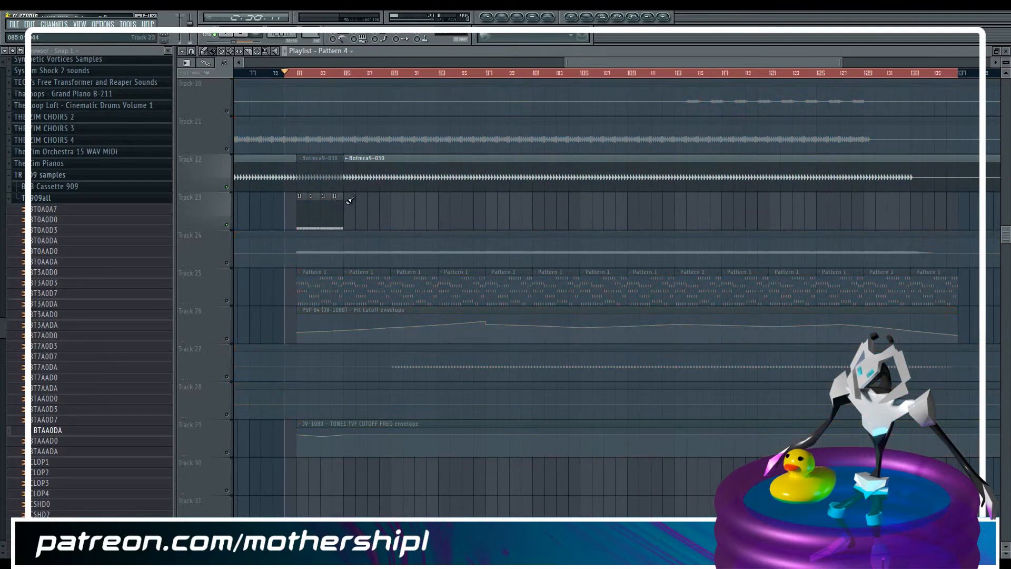
{"action": "left_click_drag", "start_coordinate": [350, 200], "coordinate": [910, 200]}
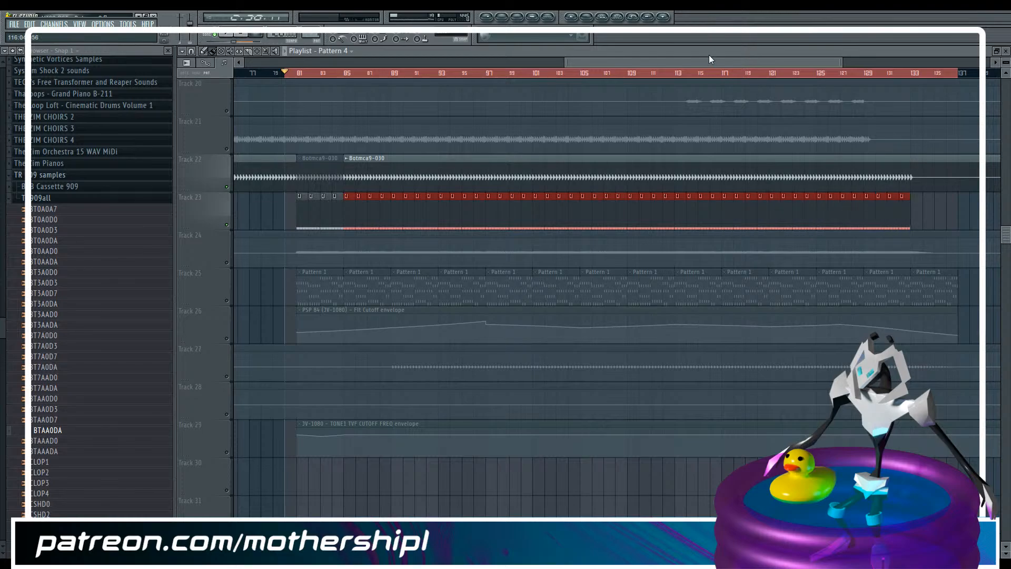
{"action": "left_click_drag", "start_coordinate": [709, 56], "coordinate": [653, 64]}
{"action": "left_click_drag", "start_coordinate": [372, 211], "coordinate": [450, 209]}
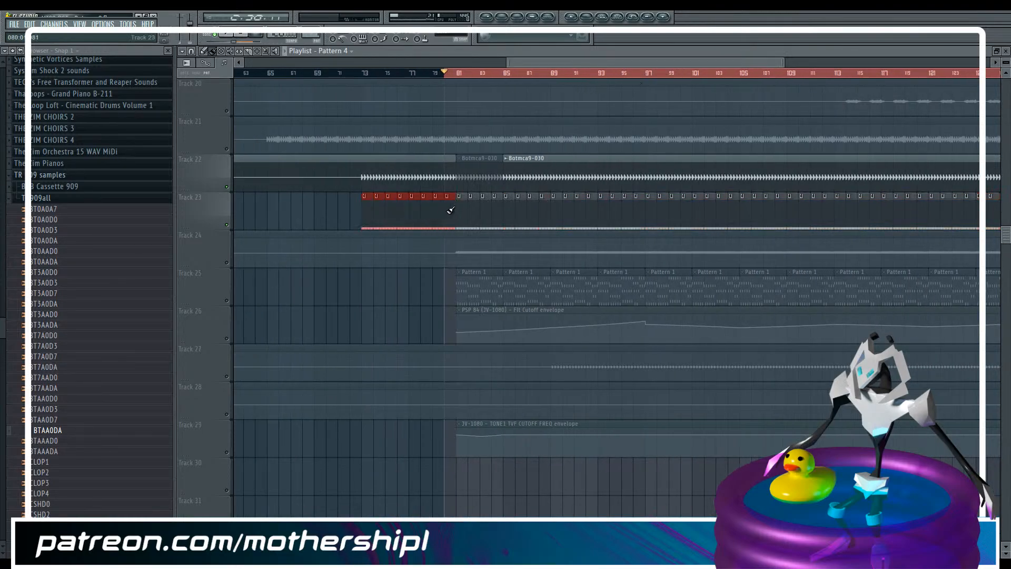
Start playback position at bar 73 and solo Track 23's Pattern 4 kick without Track 22
{"action": "left_click", "coordinate": [364, 74]}
{"action": "double_click", "coordinate": [379, 173]}
{"action": "double_click", "coordinate": [386, 217]}
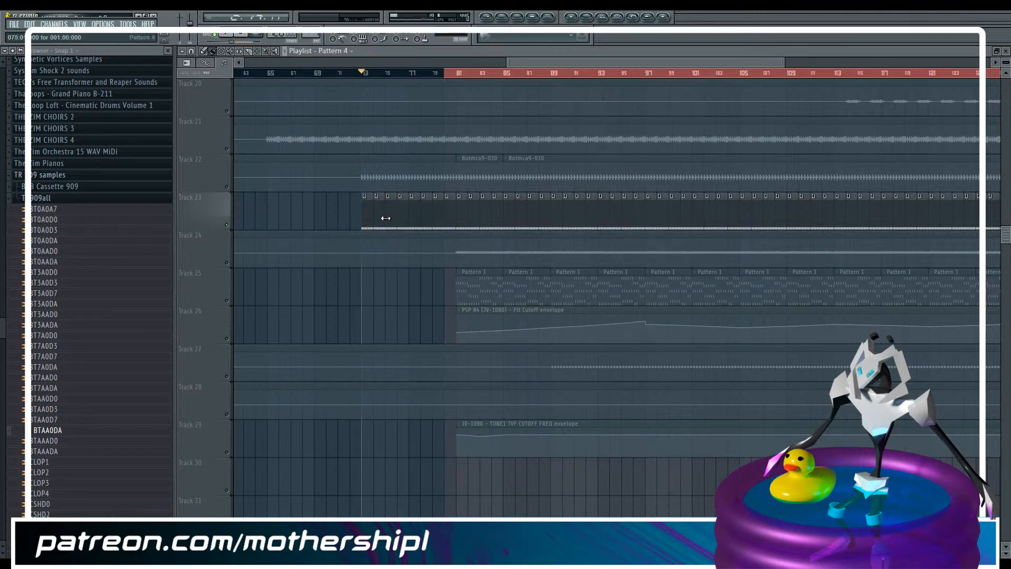
Route the BTAA0DA sampler channel to mixer insert 20, Botmca9-030
{"action": "key", "text": "F6"}
{"action": "left_click", "coordinate": [225, 137]}
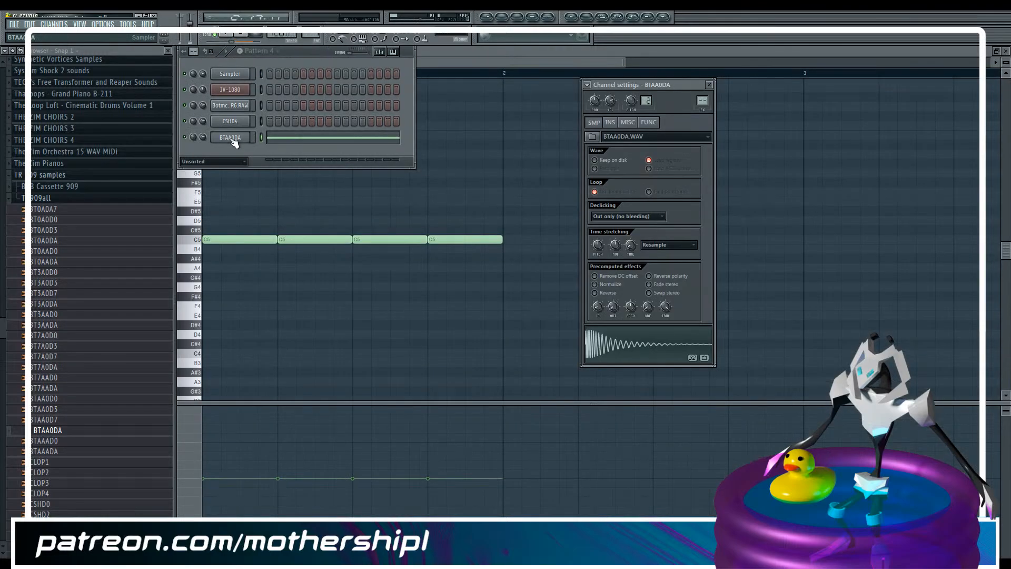
{"action": "key", "text": "F9"}
{"action": "left_click", "coordinate": [628, 332]}
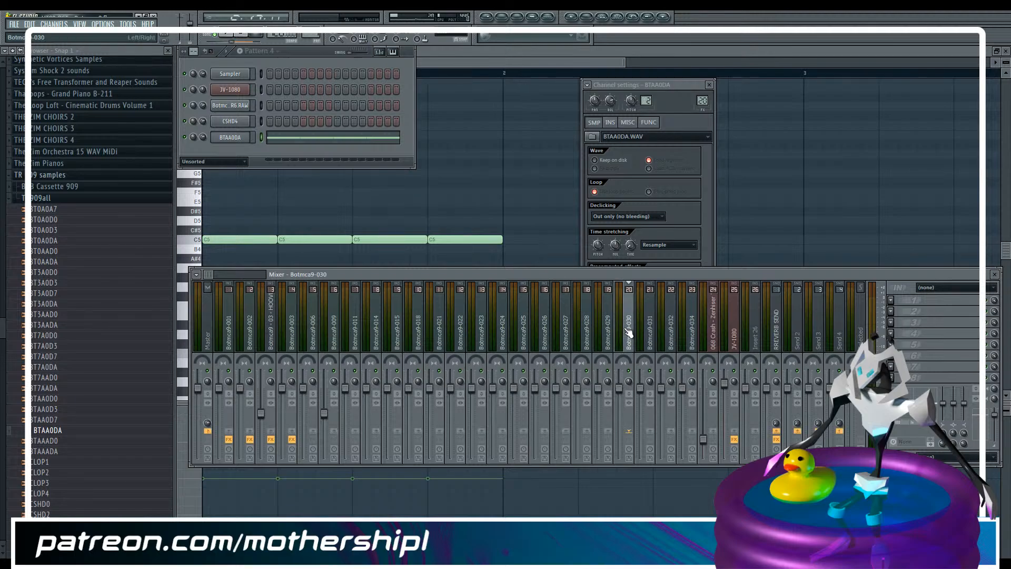
{"action": "key", "text": "F12"}
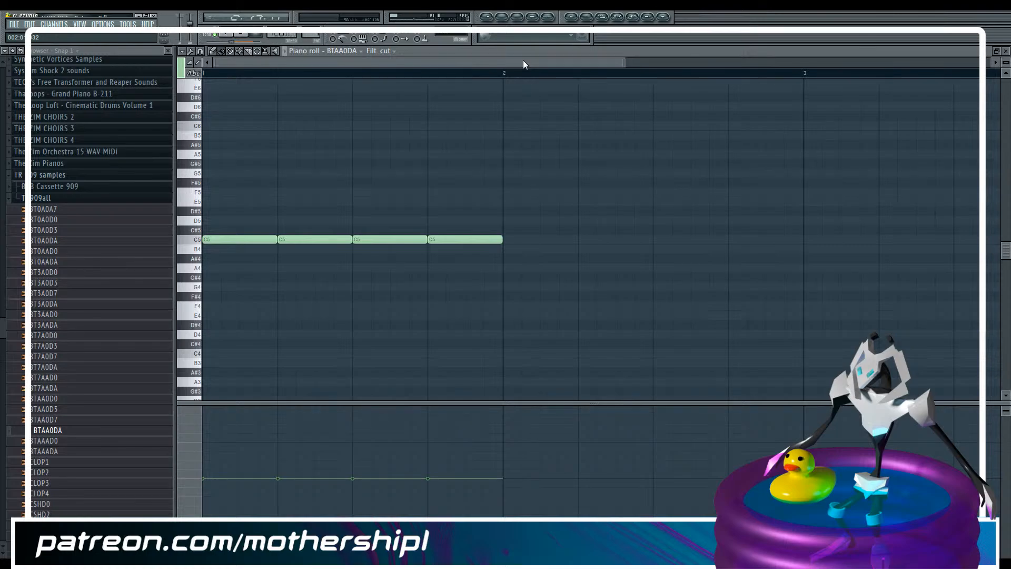
Play the soloed kick from bar 73 and lower the volume fader of the Botmca9-030 mixer insert
{"action": "key", "text": "F5"}
{"action": "key", "text": "F9"}
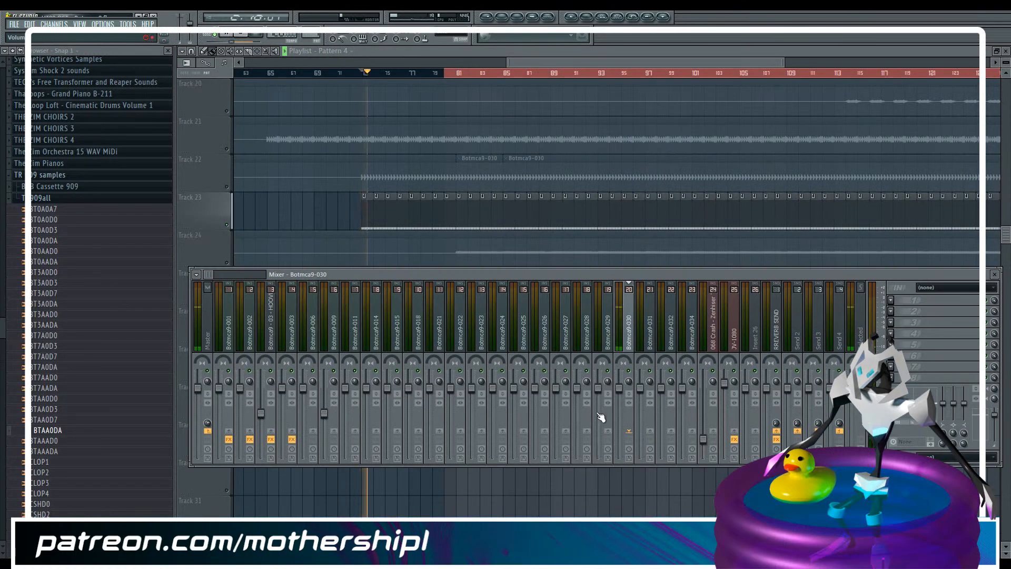
{"action": "key", "text": "space"}
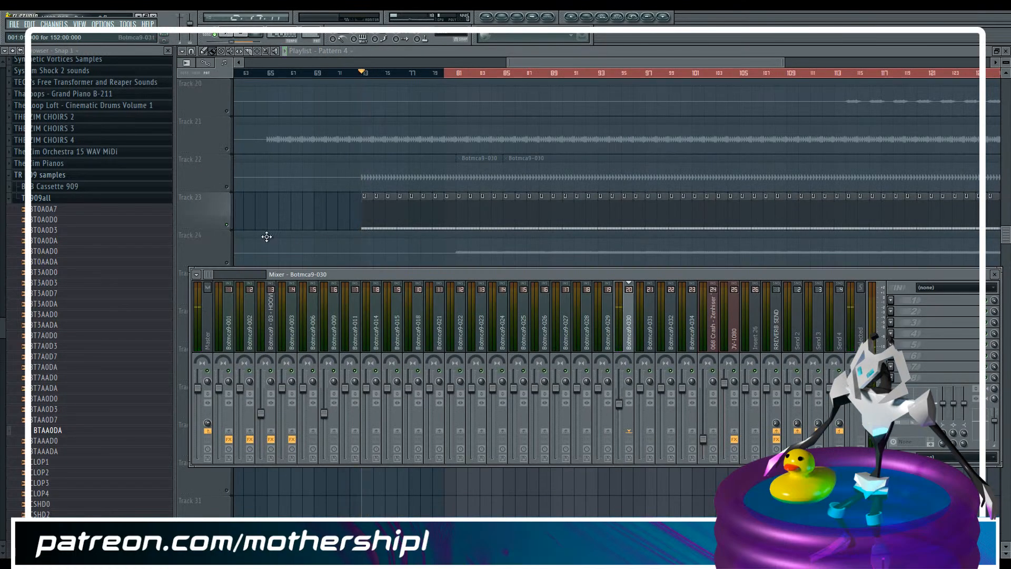
{"action": "key", "text": "F9"}
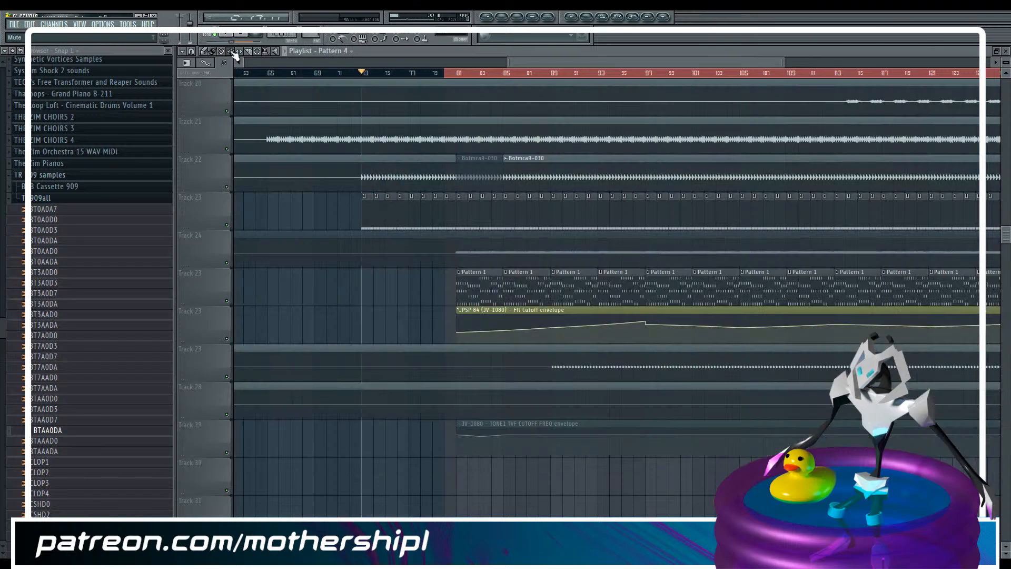
Mute Track 22's original kick clips and raise the Botmca9-030 insert's volume slightly while playing all tracks from bar 73
{"action": "left_click_drag", "start_coordinate": [362, 168], "coordinate": [577, 179]}
{"action": "key", "text": "space"}
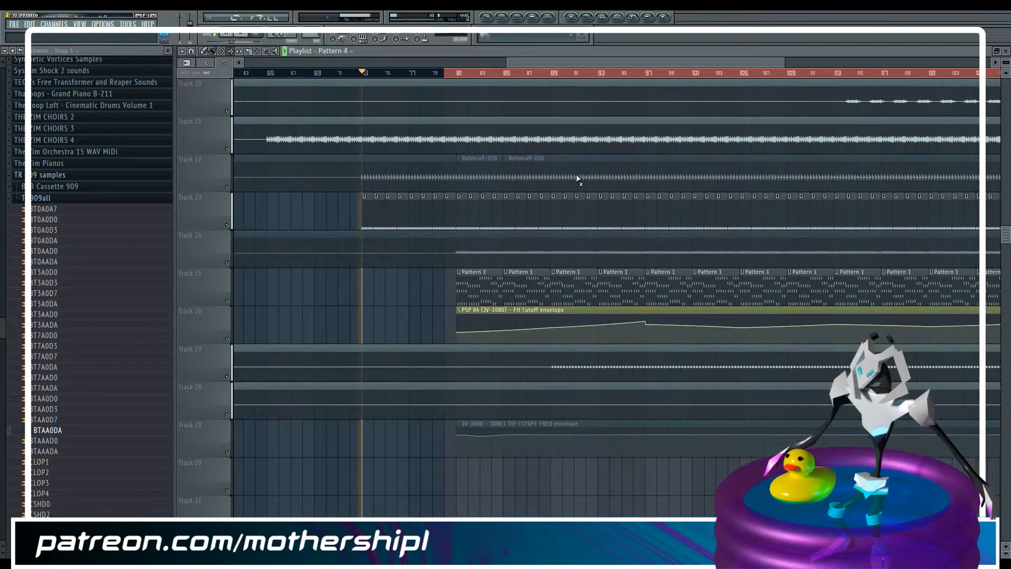
{"action": "key", "text": "F9"}
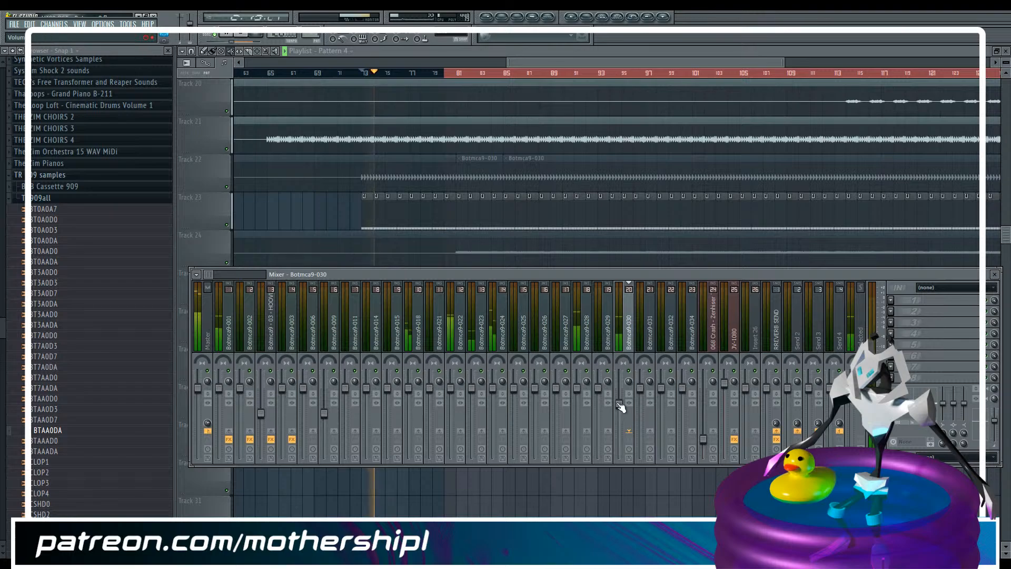
{"action": "left_click_drag", "start_coordinate": [620, 404], "coordinate": [620, 399]}
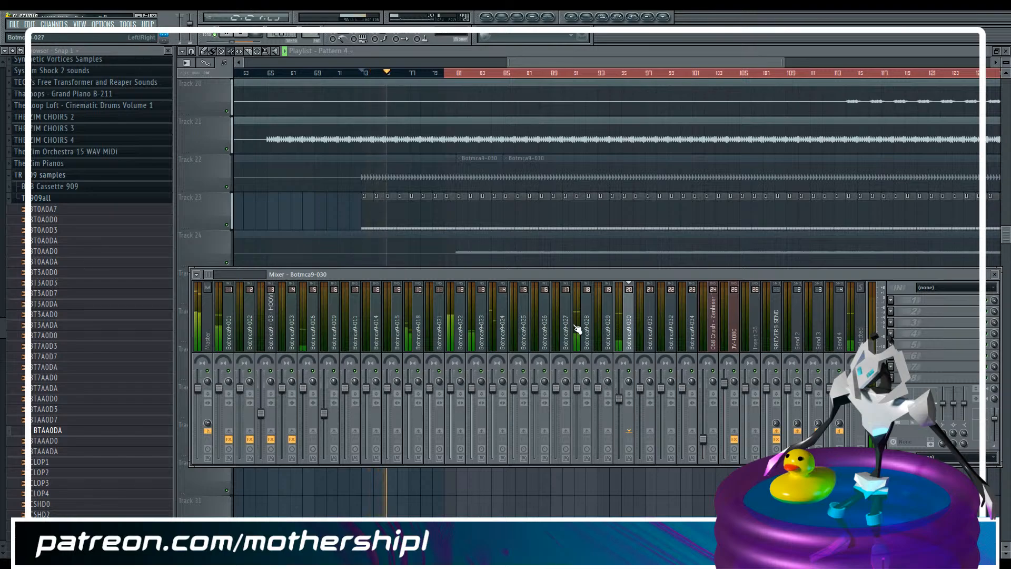
{"action": "key", "text": "F9"}
Mute Tracks 12 and 21 and switch Track 1 on while the arrangement plays
{"action": "scroll", "coordinate": [494, 152], "scroll_direction": "up", "scroll_amount": 5}
{"action": "scroll", "coordinate": [494, 151], "scroll_direction": "up", "scroll_amount": 2}
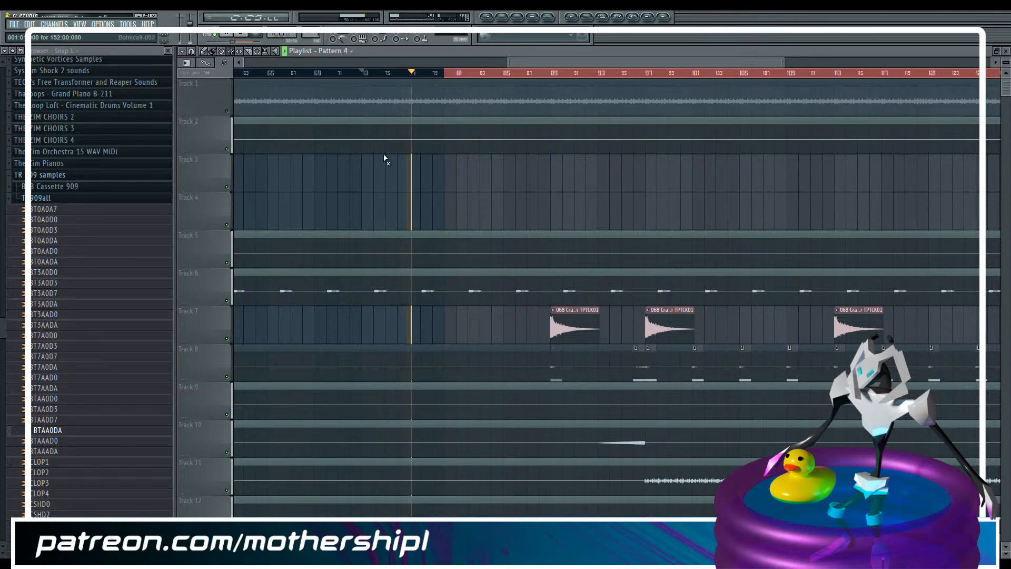
{"action": "scroll", "coordinate": [384, 158], "scroll_direction": "down", "scroll_amount": 3}
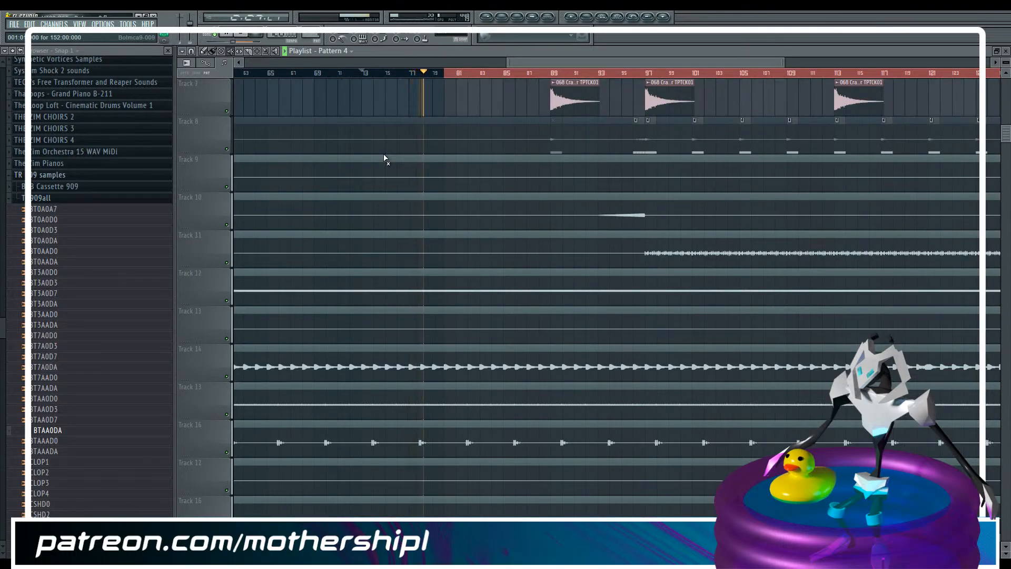
{"action": "scroll", "coordinate": [385, 158], "scroll_direction": "down", "scroll_amount": 1}
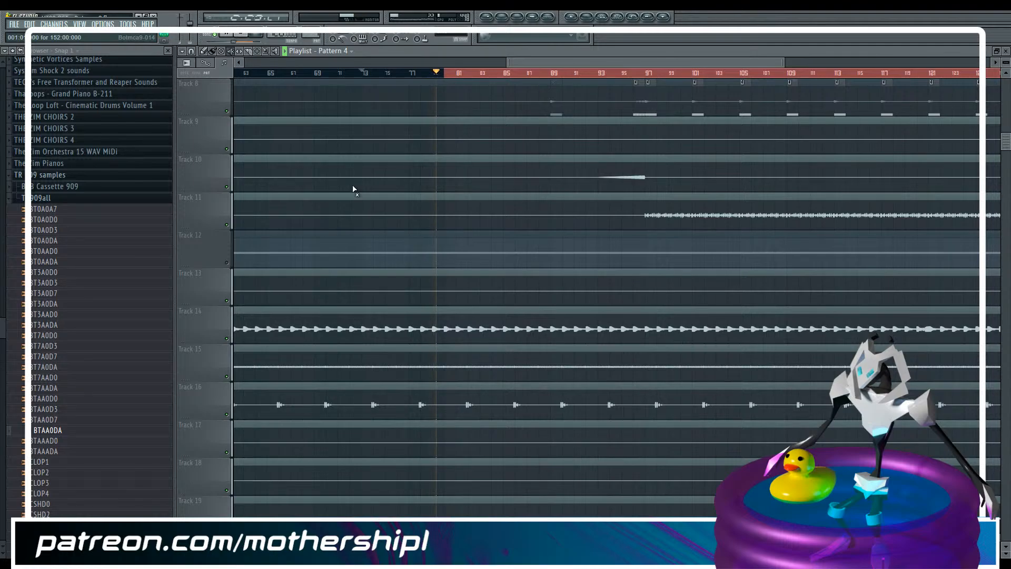
{"action": "scroll", "coordinate": [353, 190], "scroll_direction": "down", "scroll_amount": 4}
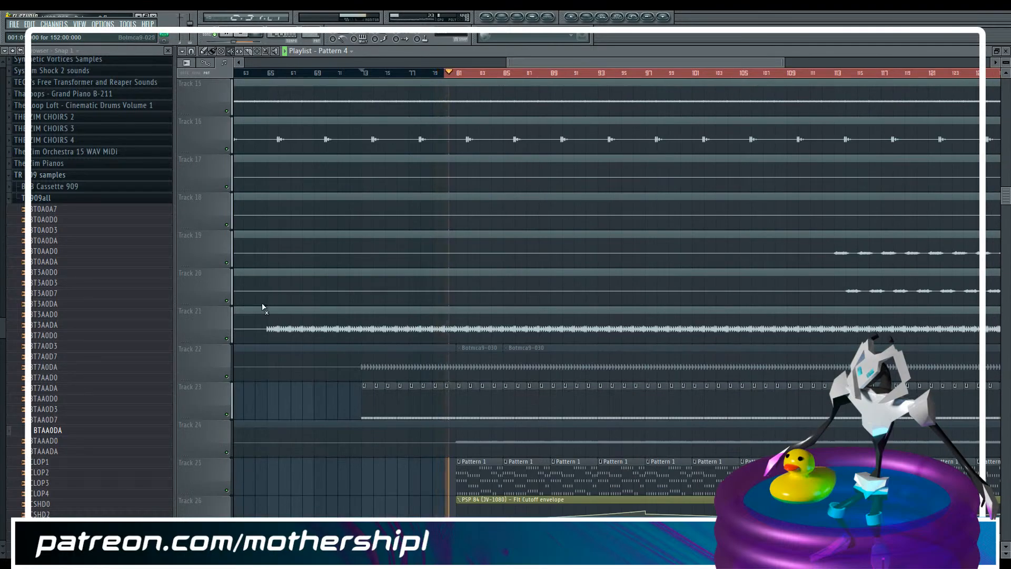
{"action": "left_click", "coordinate": [227, 337]}
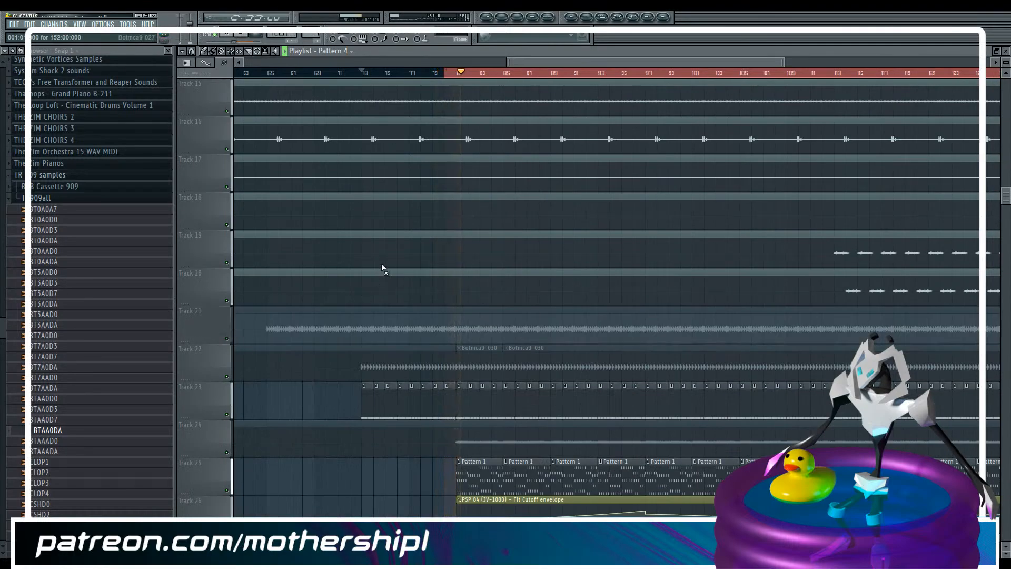
{"action": "scroll", "coordinate": [494, 261], "scroll_direction": "up", "scroll_amount": 8}
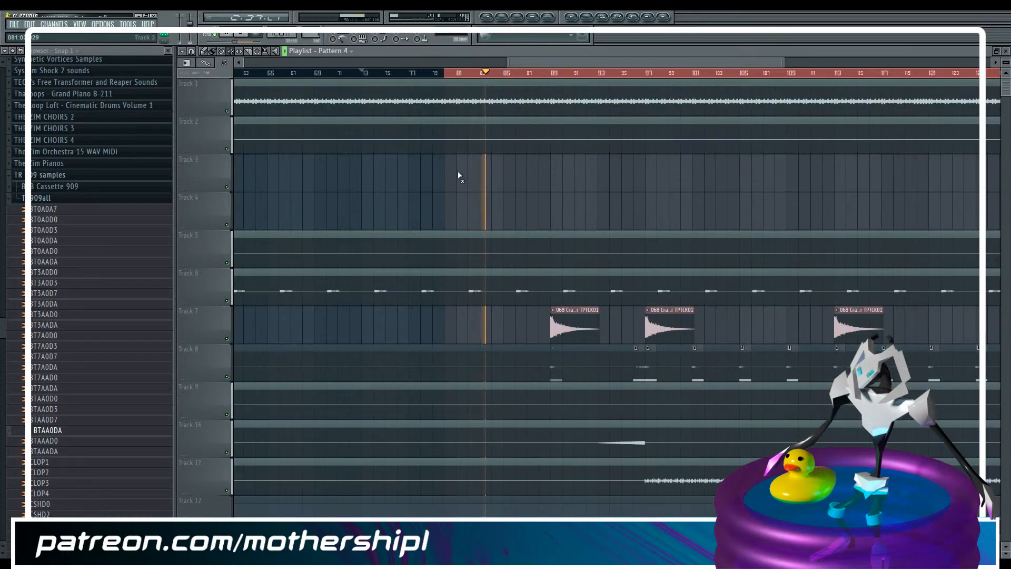
Play the mix from bar 96 with the mixer levels in view and save the project
{"action": "key", "text": "F9"}
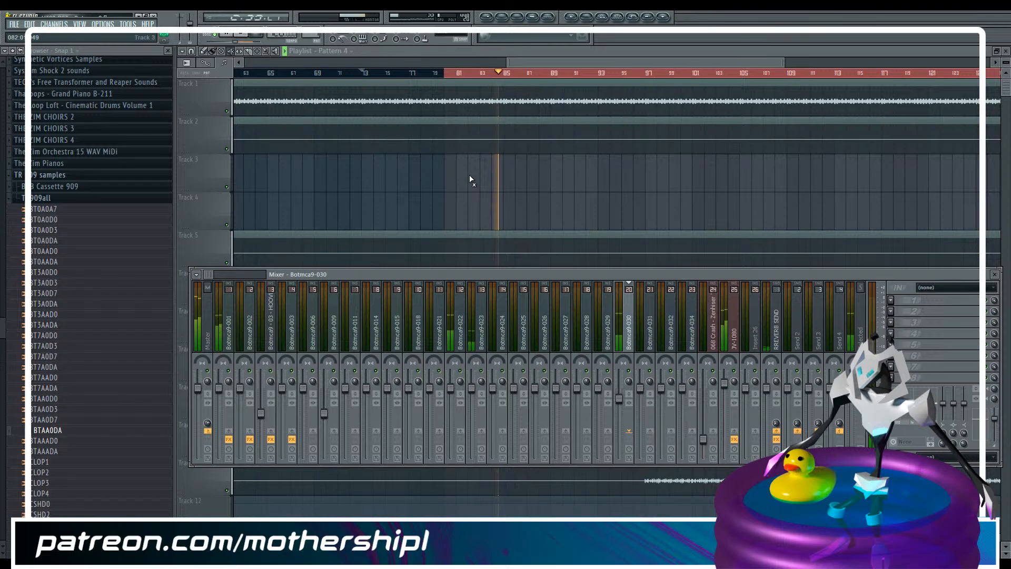
{"action": "key", "text": "F9"}
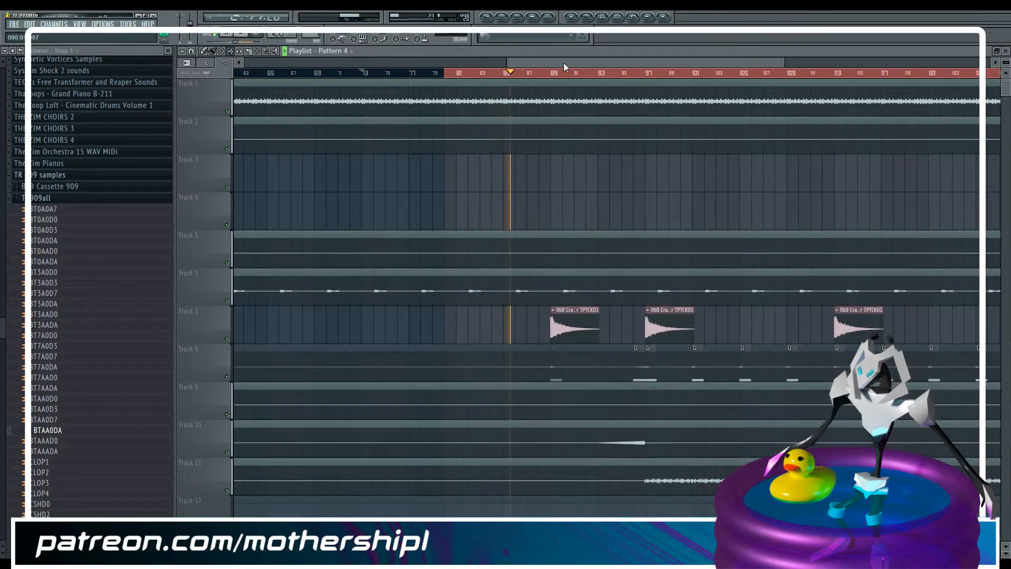
{"action": "scroll", "coordinate": [518, 154], "scroll_direction": "down", "scroll_amount": 3}
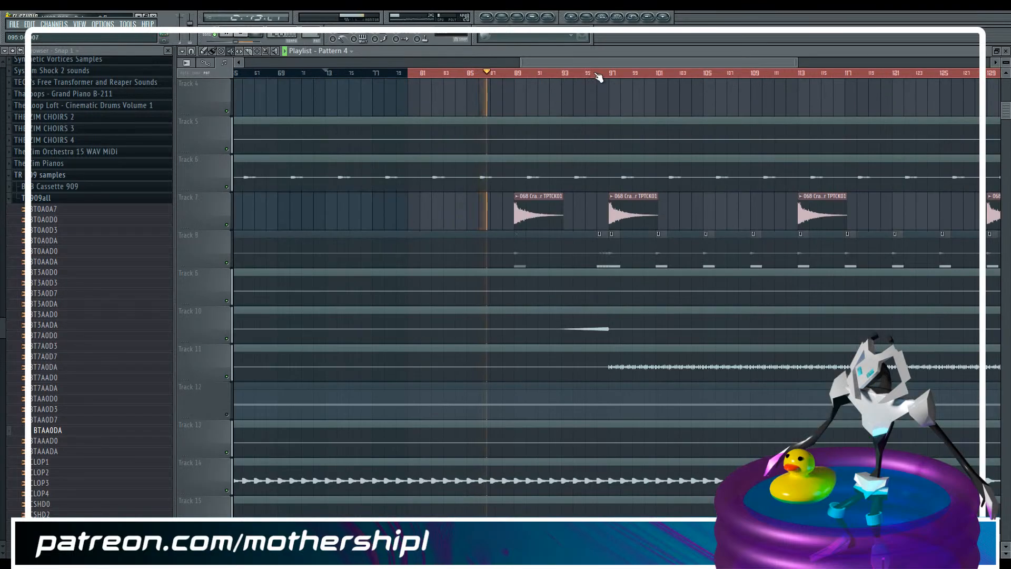
{"action": "key", "text": "F9"}
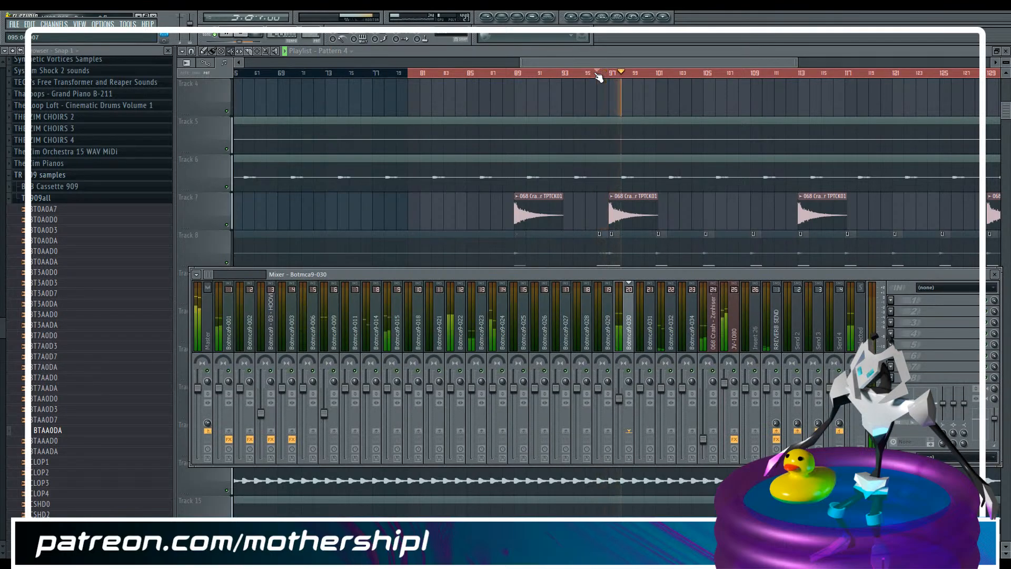
{"action": "key", "text": "alt+Tab"}
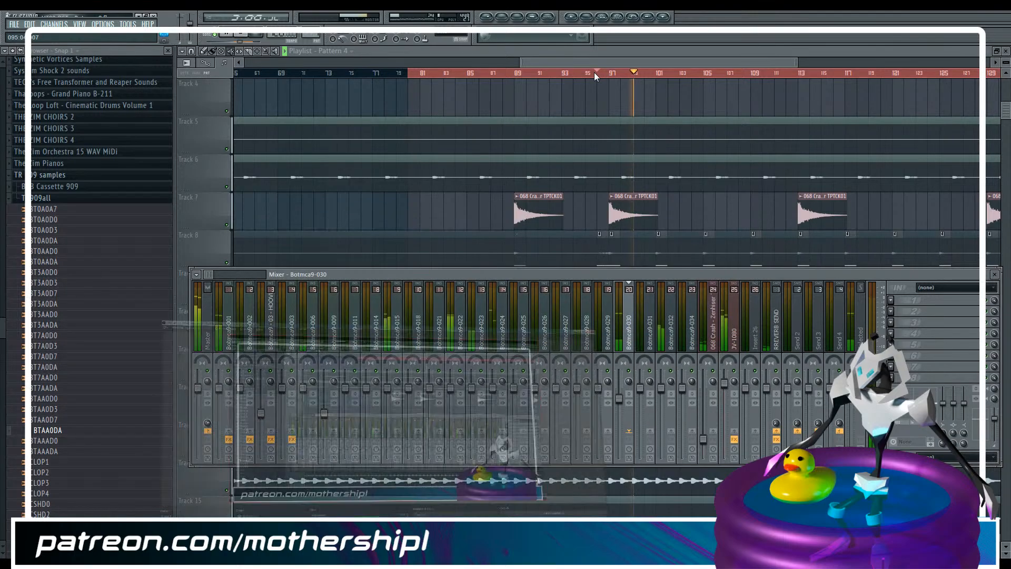
{"action": "key", "text": "alt+Tab"}
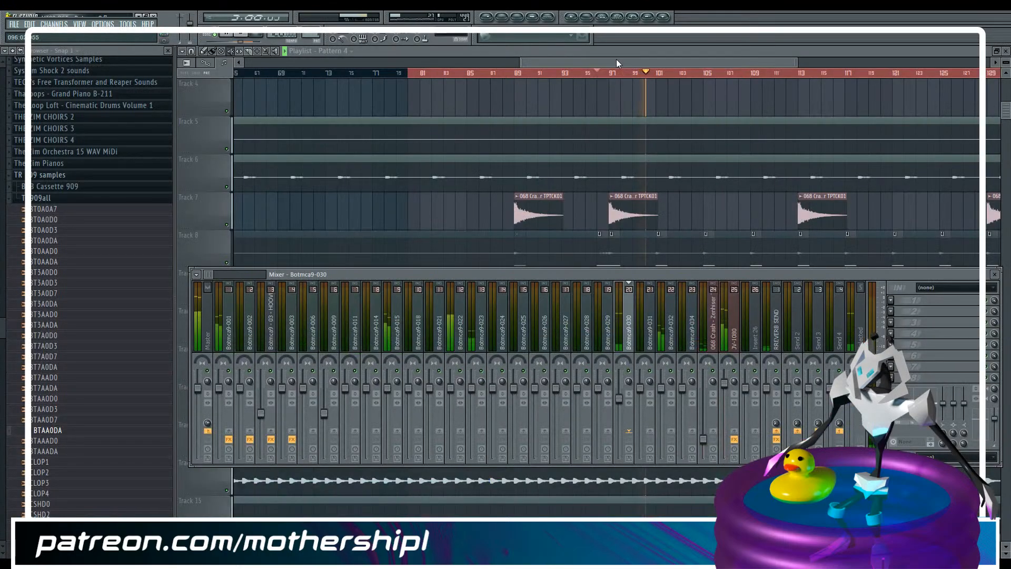
{"action": "left_click_drag", "start_coordinate": [619, 59], "coordinate": [661, 68]}
{"action": "key", "text": "ctrl+s"}
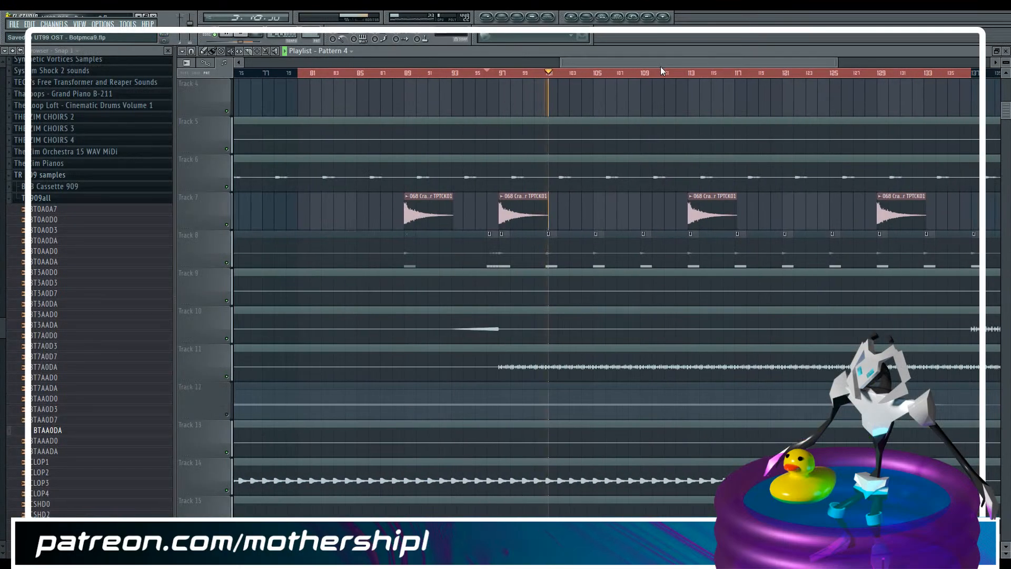
Stop playback and look through the TR 909 samples beyond the kicks, down to the claps and hi-hats
{"action": "scroll", "coordinate": [560, 244], "scroll_direction": "down", "scroll_amount": 8}
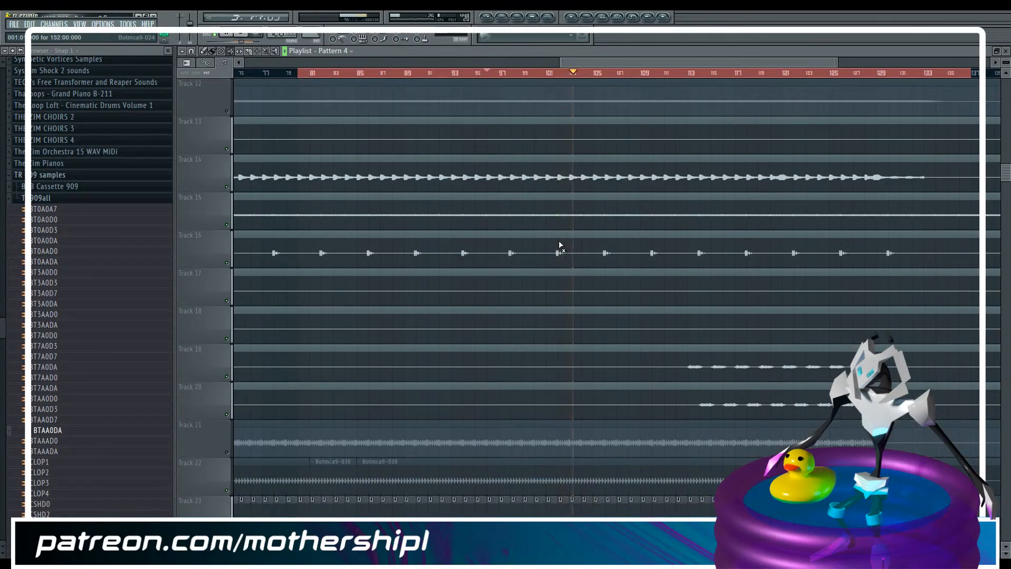
{"action": "scroll", "coordinate": [559, 244], "scroll_direction": "down", "scroll_amount": 2}
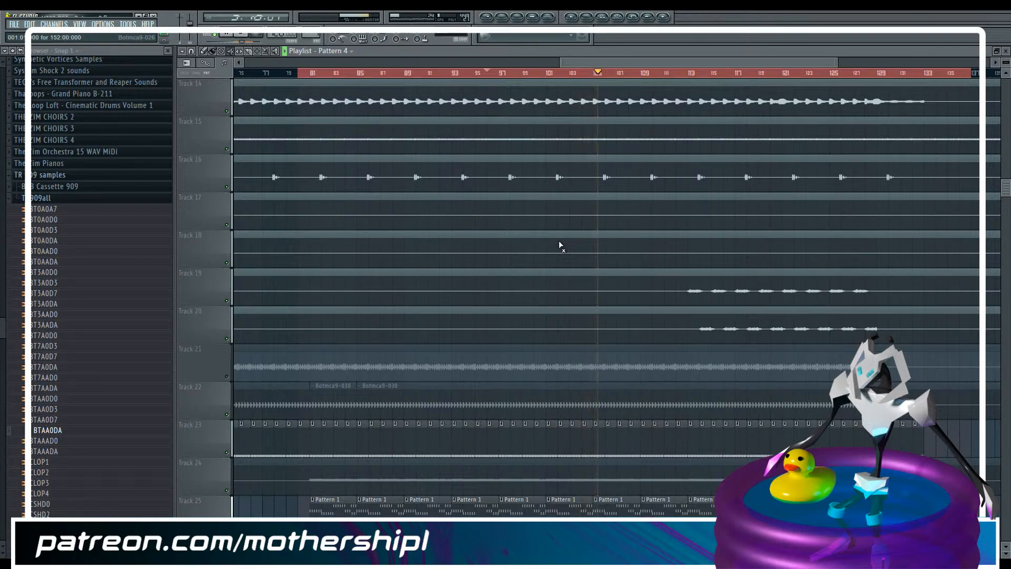
{"action": "key", "text": "F6"}
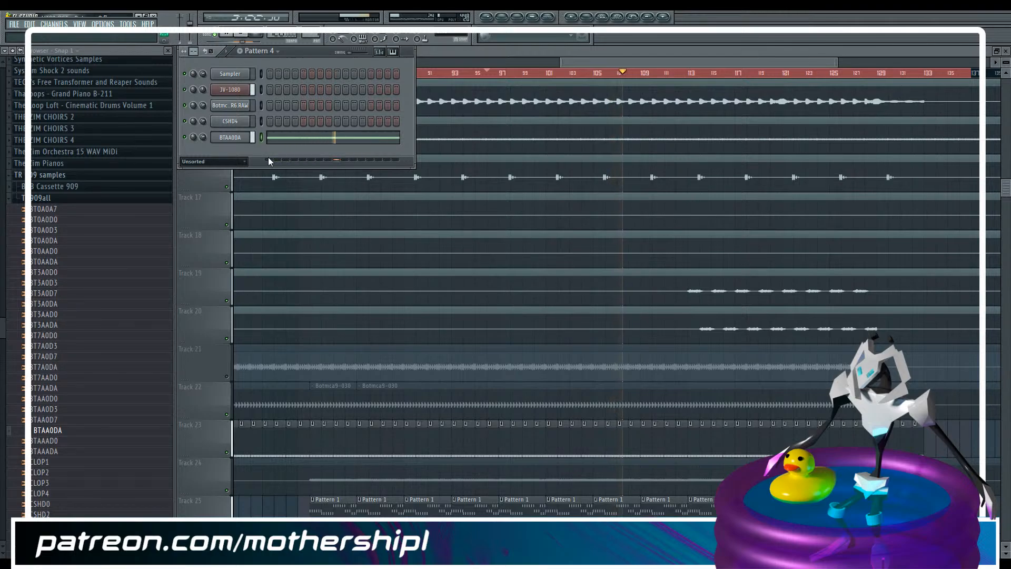
{"action": "key", "text": "space"}
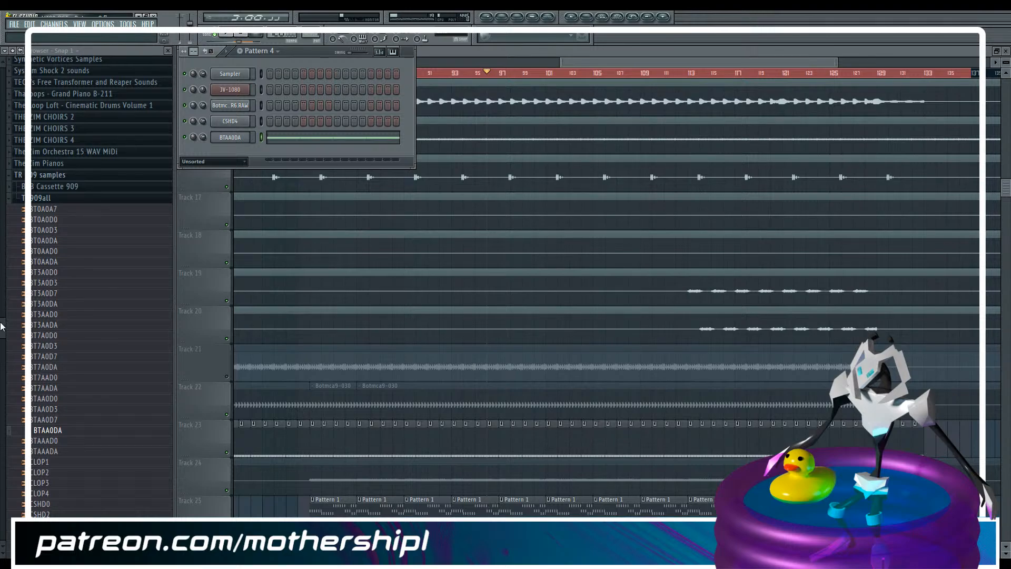
{"action": "left_click_drag", "start_coordinate": [3, 326], "coordinate": [3, 339]}
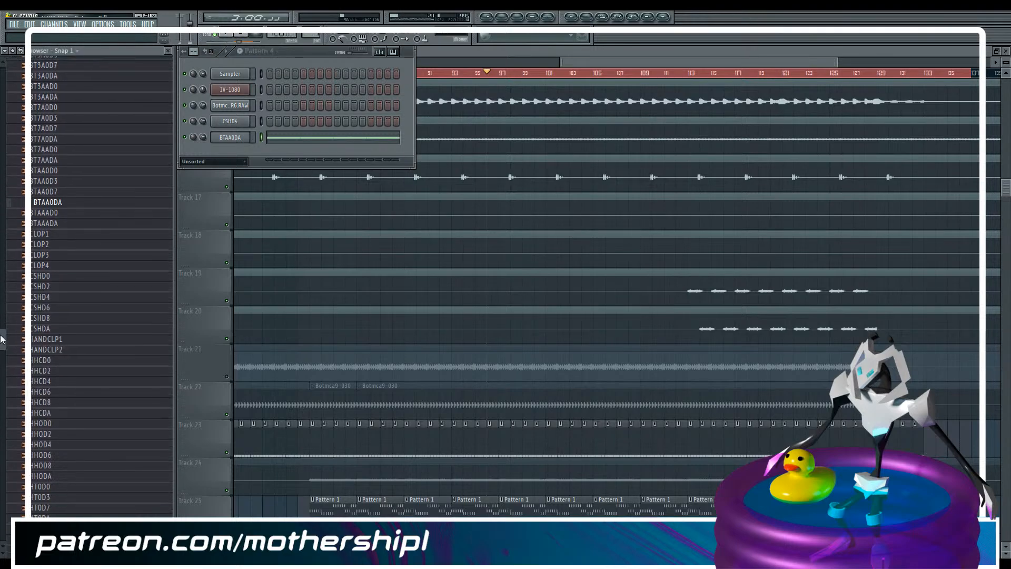
Solo Track 27 in the playlist
{"action": "left_click_drag", "start_coordinate": [582, 63], "coordinate": [561, 49]}
{"action": "scroll", "coordinate": [475, 150], "scroll_direction": "down", "scroll_amount": 3}
{"action": "scroll", "coordinate": [474, 150], "scroll_direction": "down", "scroll_amount": 4}
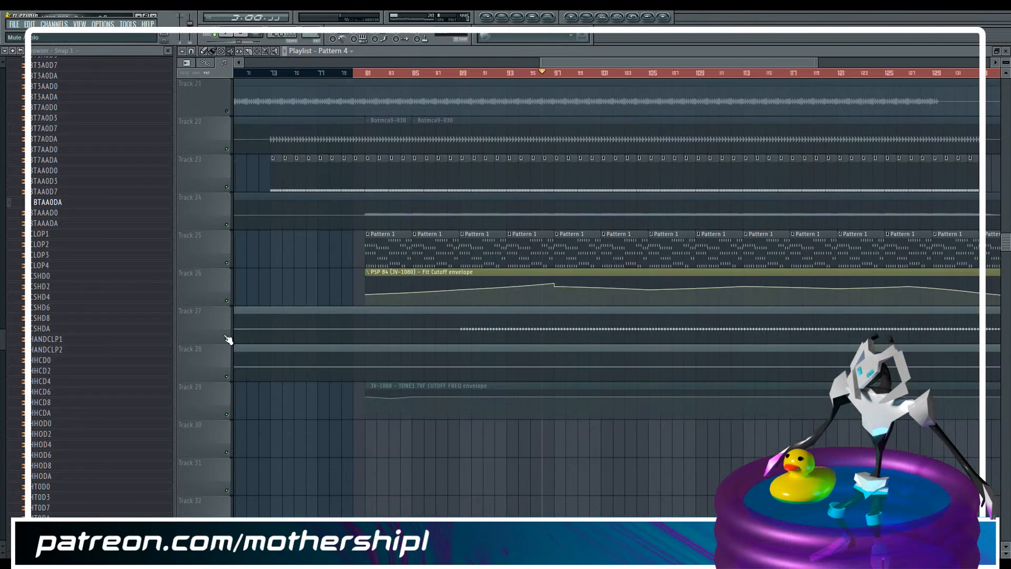
{"action": "left_click", "coordinate": [228, 339]}
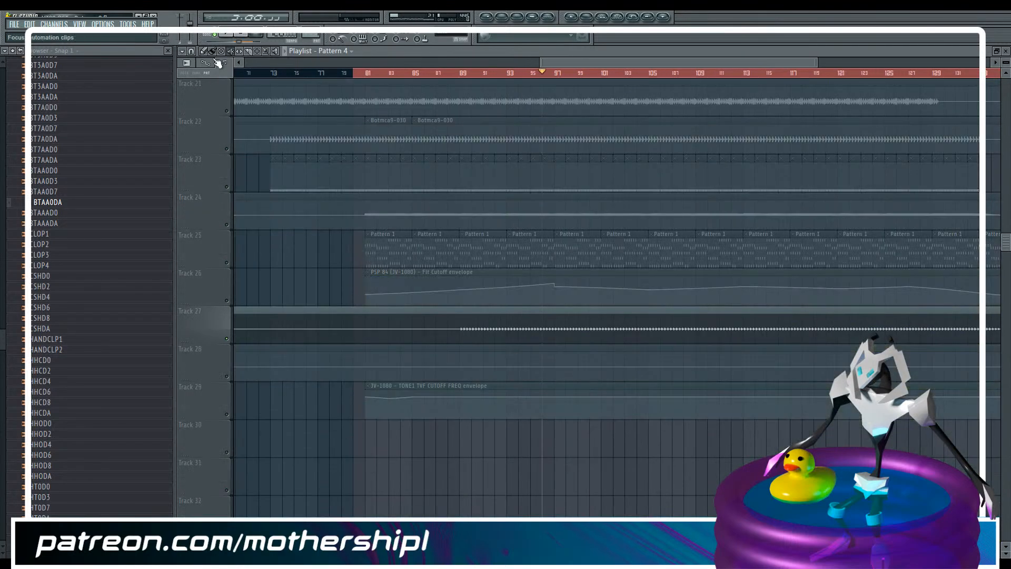
Play the soloed Track 27 from bar 89, then audition the open hi-hat samples HHOD0 and HHOD2 with playback stopped
{"action": "left_click", "coordinate": [462, 75]}
{"action": "key", "text": "F6"}
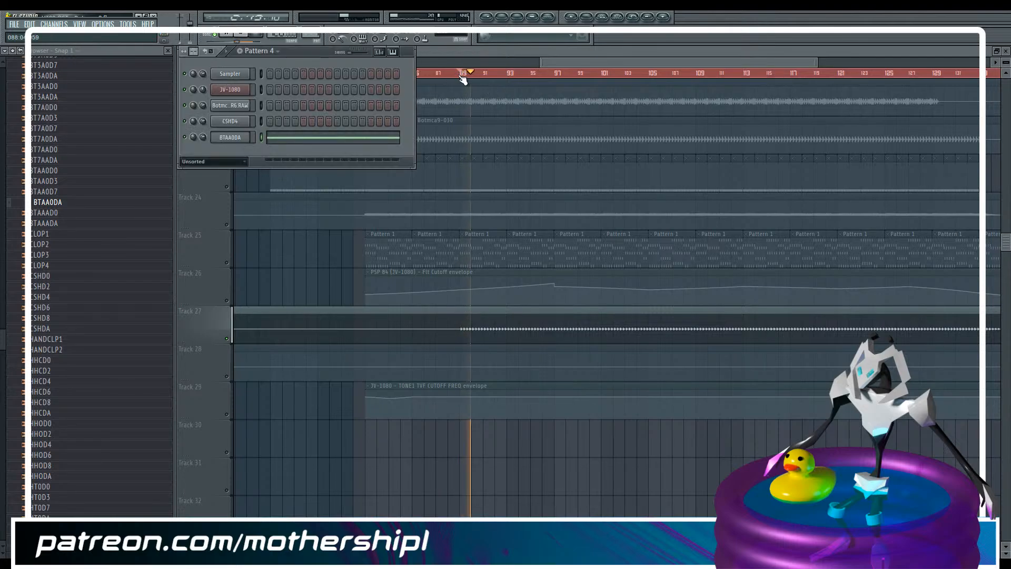
{"action": "key", "text": "space"}
{"action": "left_click", "coordinate": [52, 426]}
{"action": "left_click", "coordinate": [52, 435]}
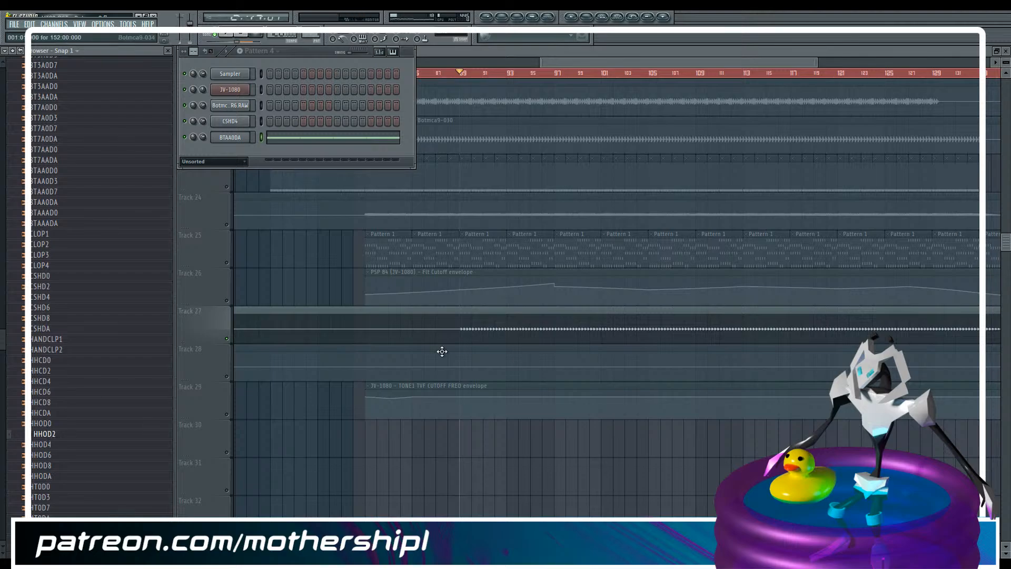
Play the Botmca9-032 clip on Track 27 at a close zoom around bar 89 and open its channel settings
{"action": "double_click", "coordinate": [467, 330]}
{"action": "left_click_drag", "start_coordinate": [648, 63], "coordinate": [795, 64]}
{"action": "left_click_drag", "start_coordinate": [889, 61], "coordinate": [629, 103]}
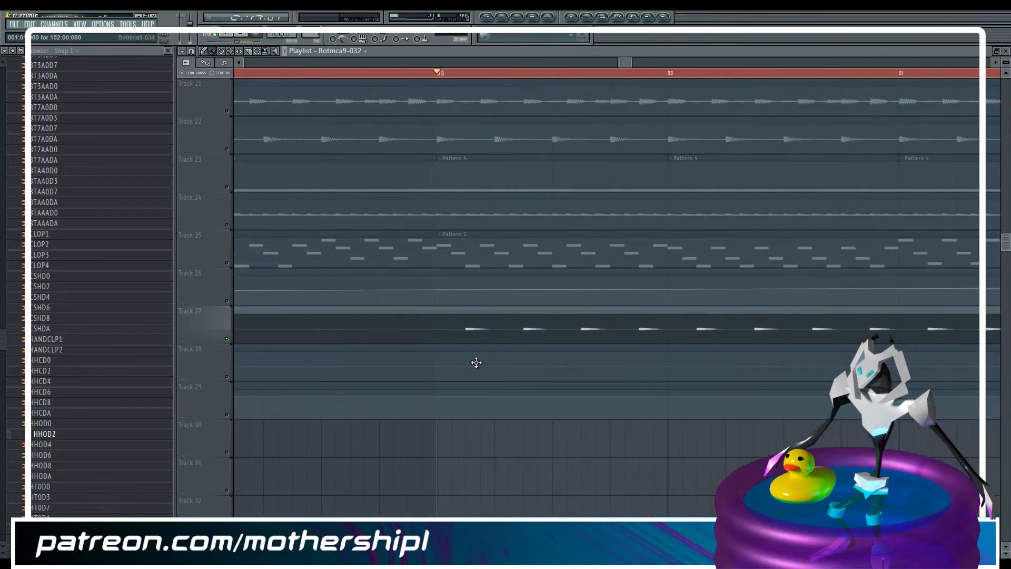
{"action": "key", "text": "space"}
{"action": "double_click", "coordinate": [474, 333]}
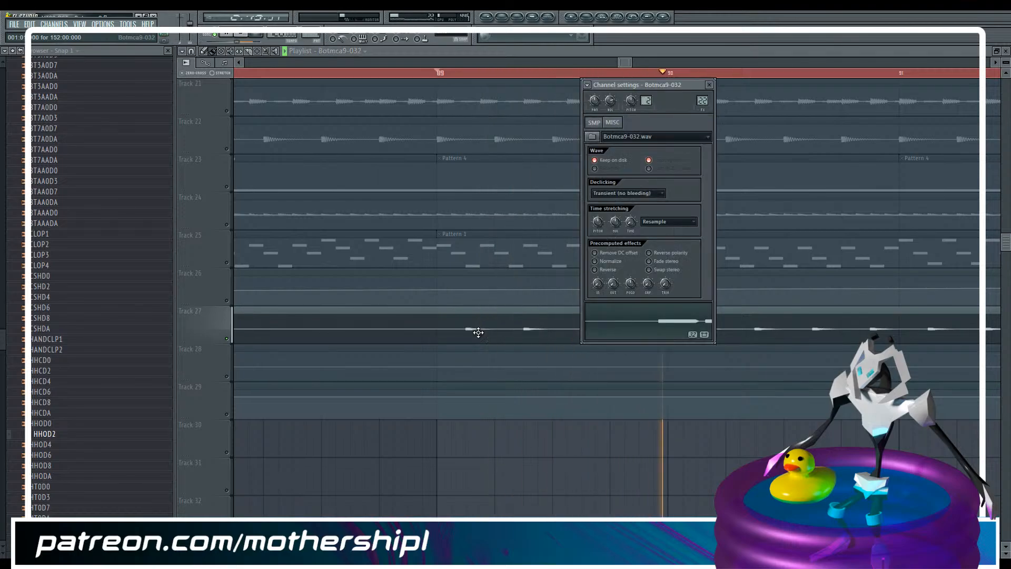
Insert Panipulator in the first effect slot of the Botmca9-032 mixer track, set to mono
{"action": "key", "text": "F9"}
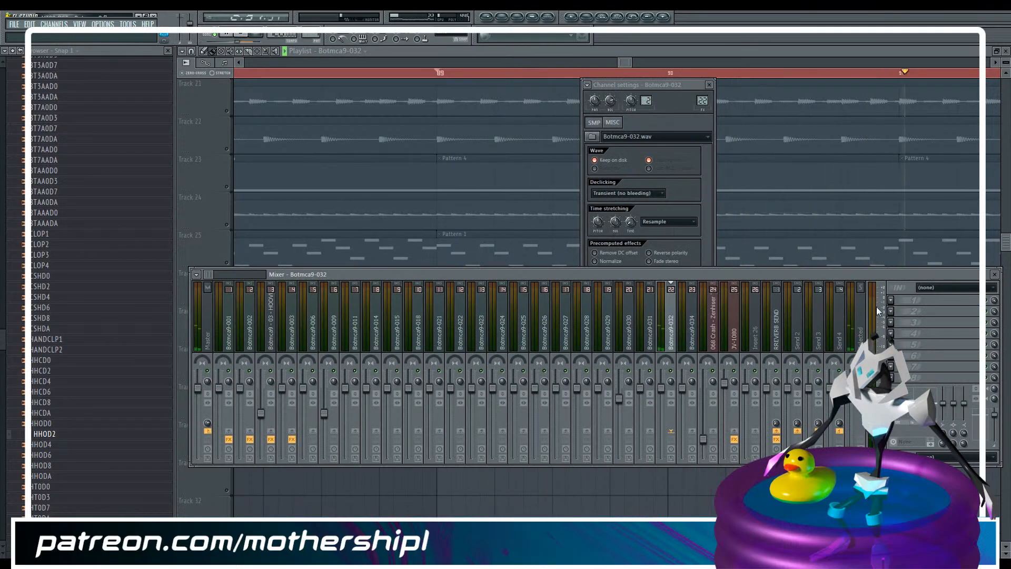
{"action": "left_click", "coordinate": [891, 300]}
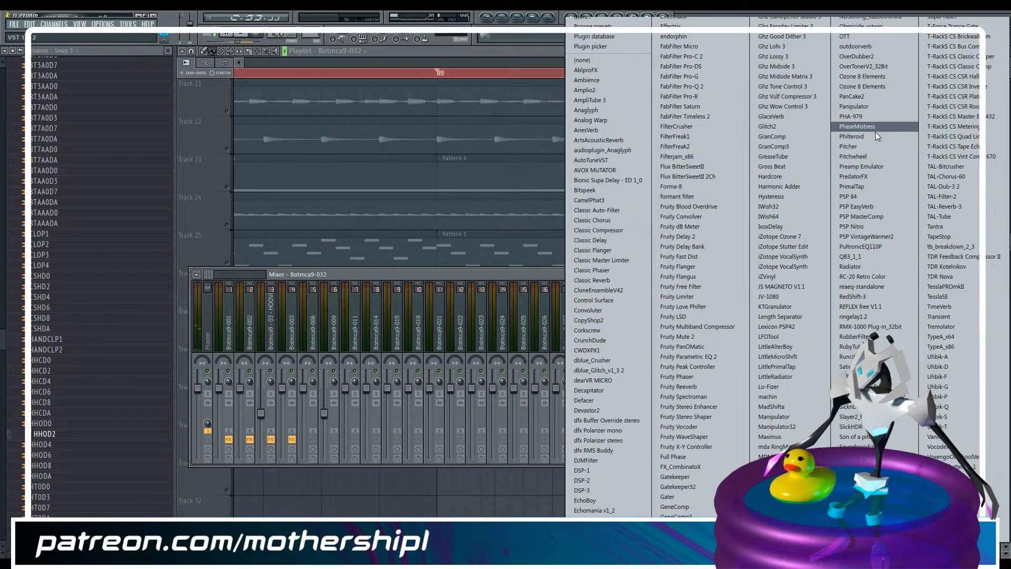
{"action": "left_click", "coordinate": [874, 105]}
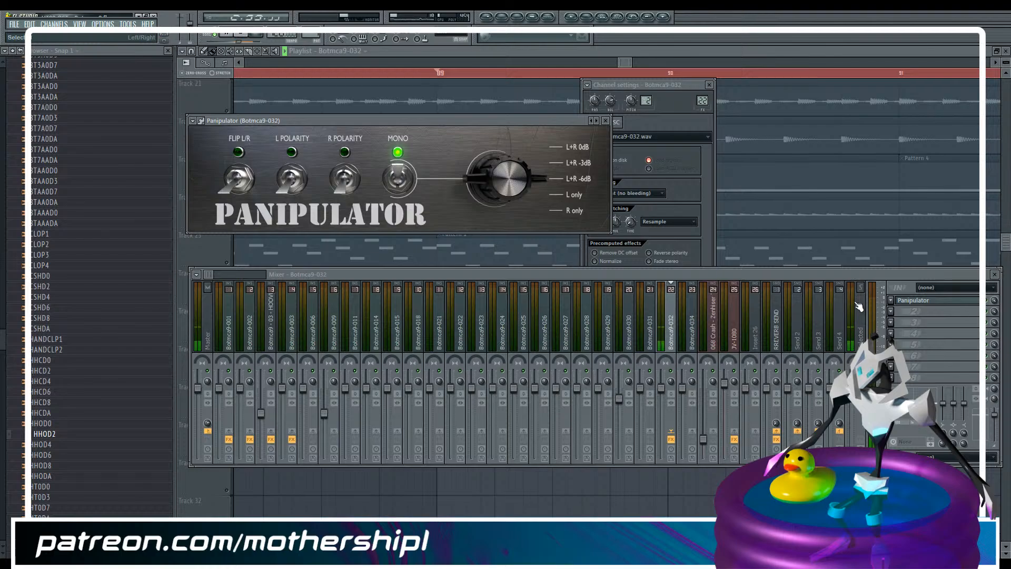
Add Fruity Parametric EQ 2 in the second slot and use band 1 as a steep low cut reaching into the low mids
{"action": "left_click", "coordinate": [890, 316]}
{"action": "left_click", "coordinate": [718, 356]}
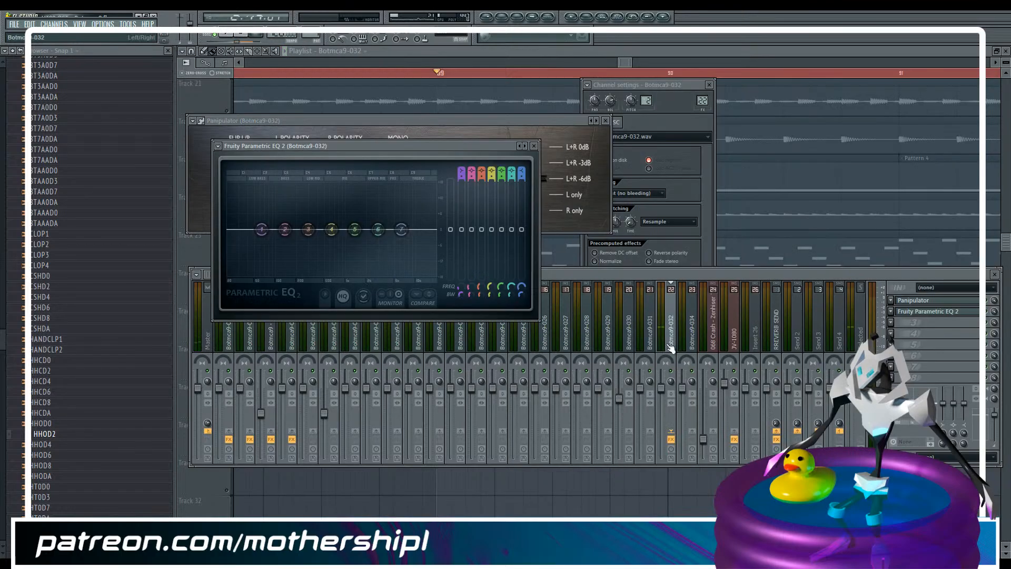
{"action": "left_click_drag", "start_coordinate": [462, 232], "coordinate": [462, 276]}
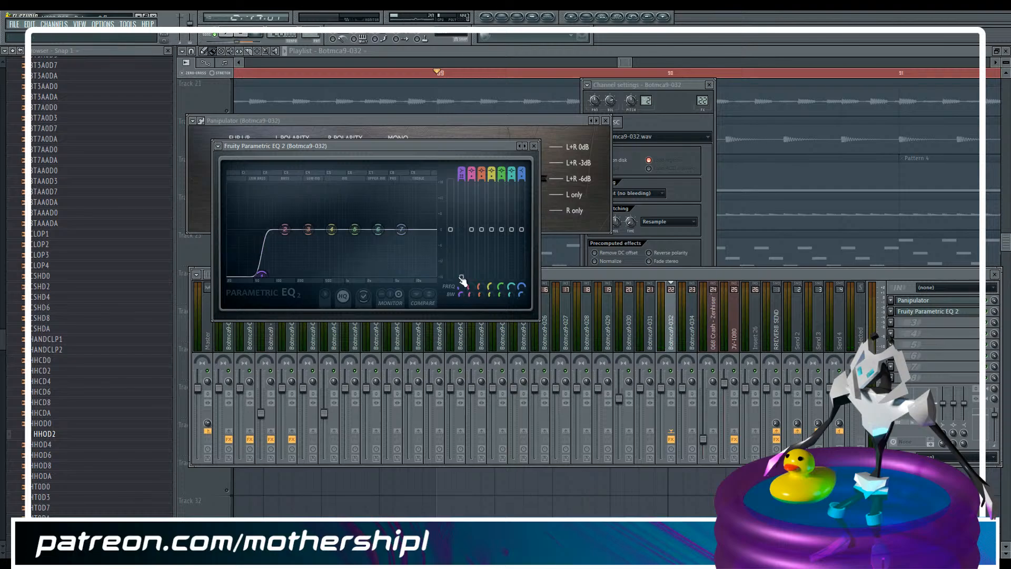
{"action": "left_click_drag", "start_coordinate": [278, 274], "coordinate": [316, 274]}
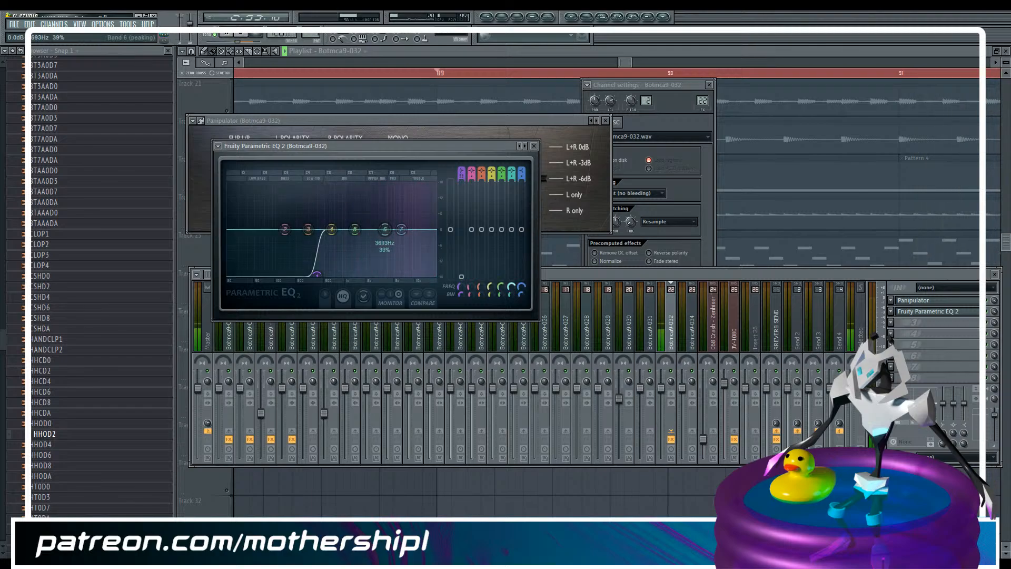
Narrow EQ band 6, sweep it boosted to find the upper-mid resonance, and cut it into a deep notch
{"action": "left_click_drag", "start_coordinate": [511, 289], "coordinate": [511, 287]}
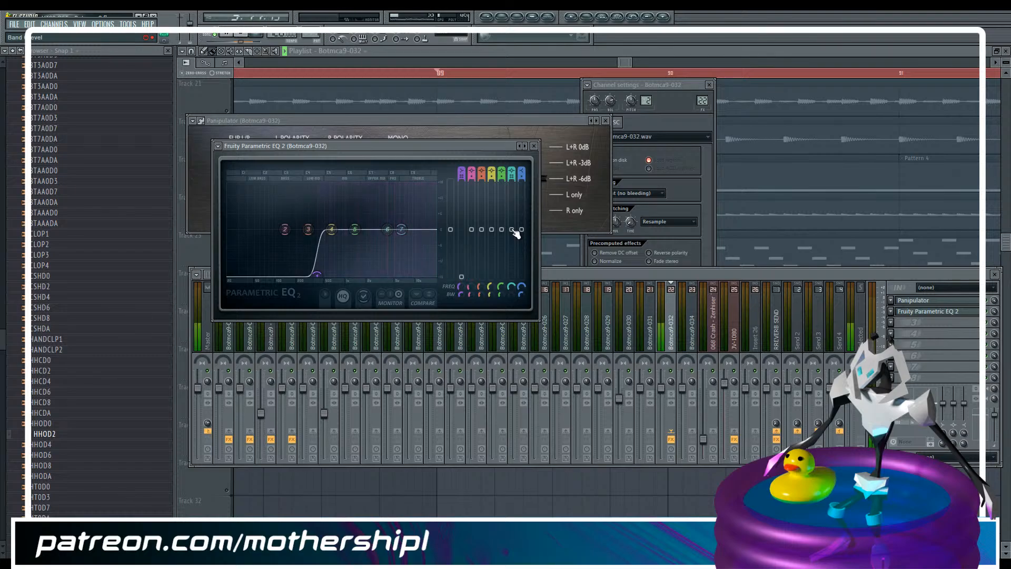
{"action": "left_click_drag", "start_coordinate": [515, 234], "coordinate": [515, 185]}
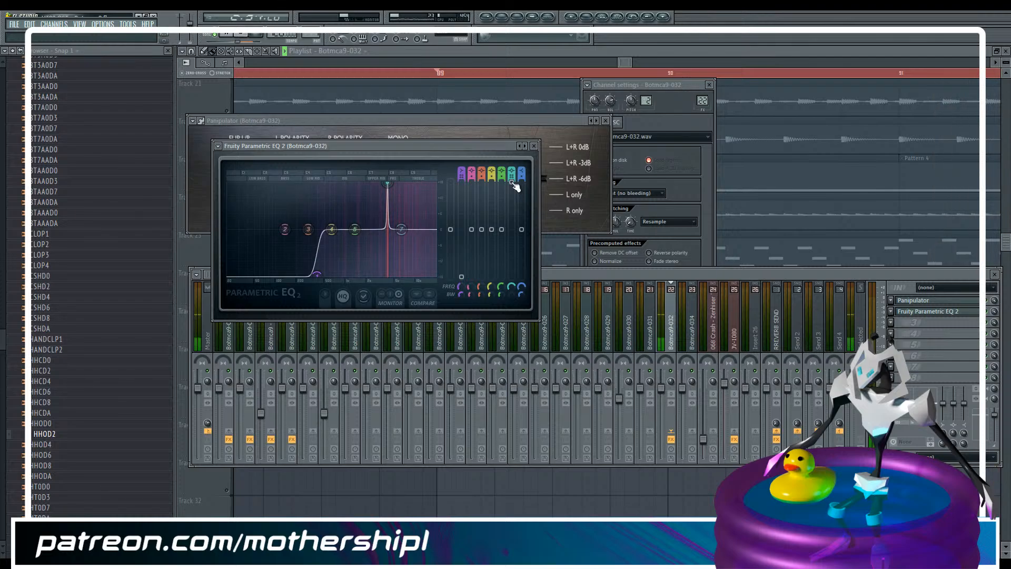
{"action": "left_click_drag", "start_coordinate": [515, 185], "coordinate": [512, 229]}
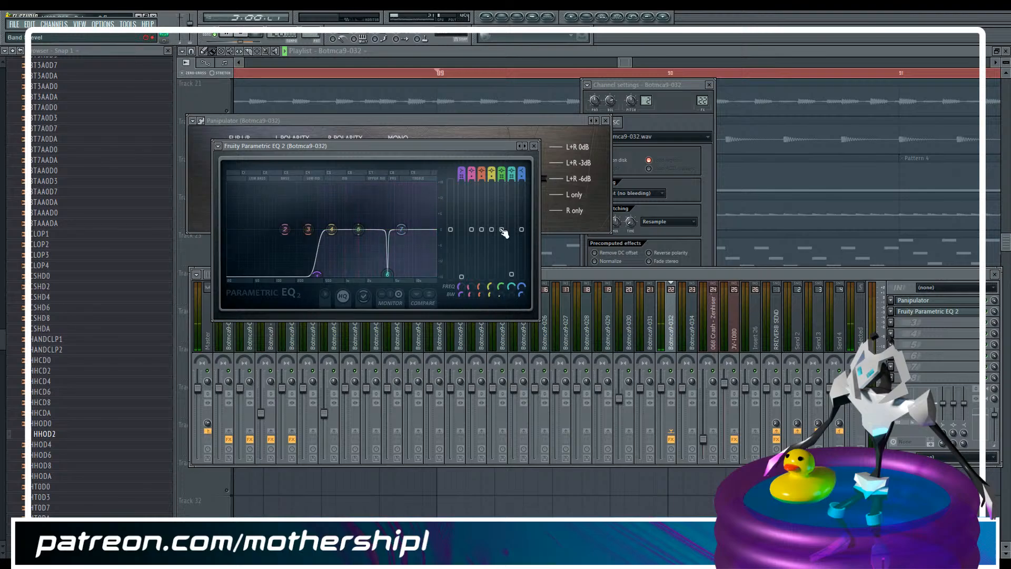
Boost EQ band 5 at 1539 Hz with 0% width to check the resonance, then pull it down into a deep notch
{"action": "left_click_drag", "start_coordinate": [502, 229], "coordinate": [502, 207]}
{"action": "left_click_drag", "start_coordinate": [501, 294], "coordinate": [502, 293]}
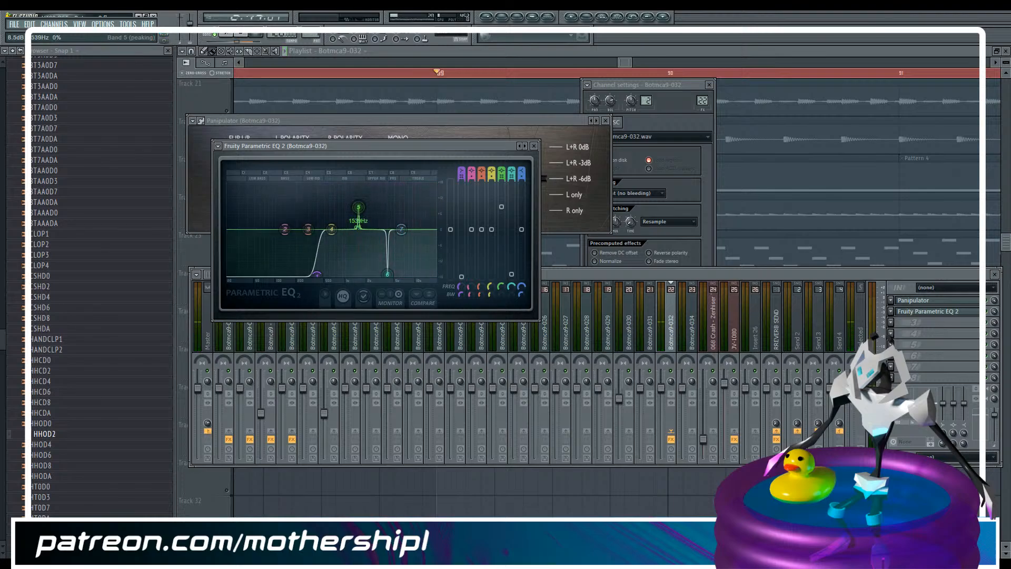
{"action": "left_click_drag", "start_coordinate": [501, 207], "coordinate": [501, 204]}
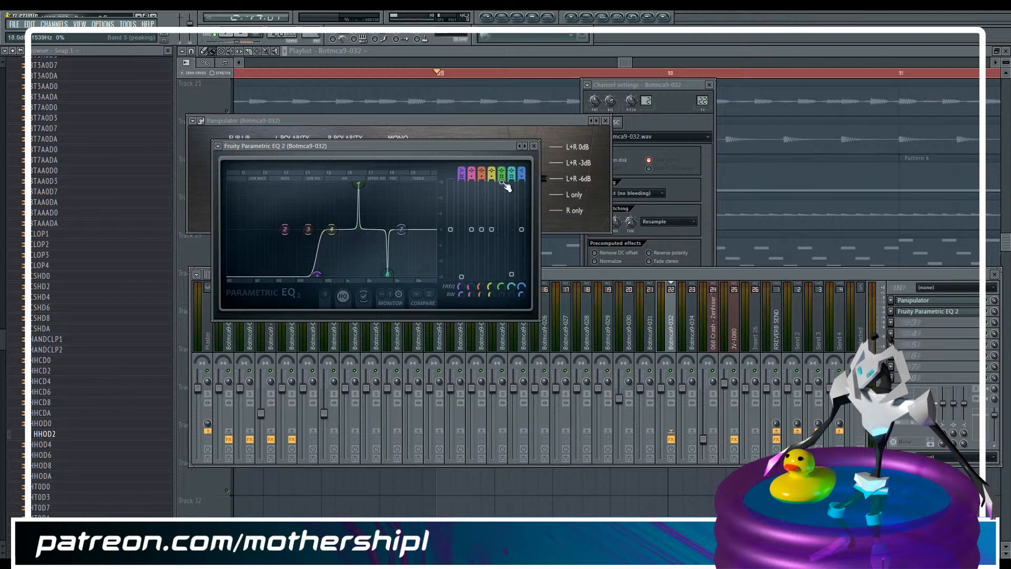
{"action": "left_click_drag", "start_coordinate": [503, 183], "coordinate": [503, 183]}
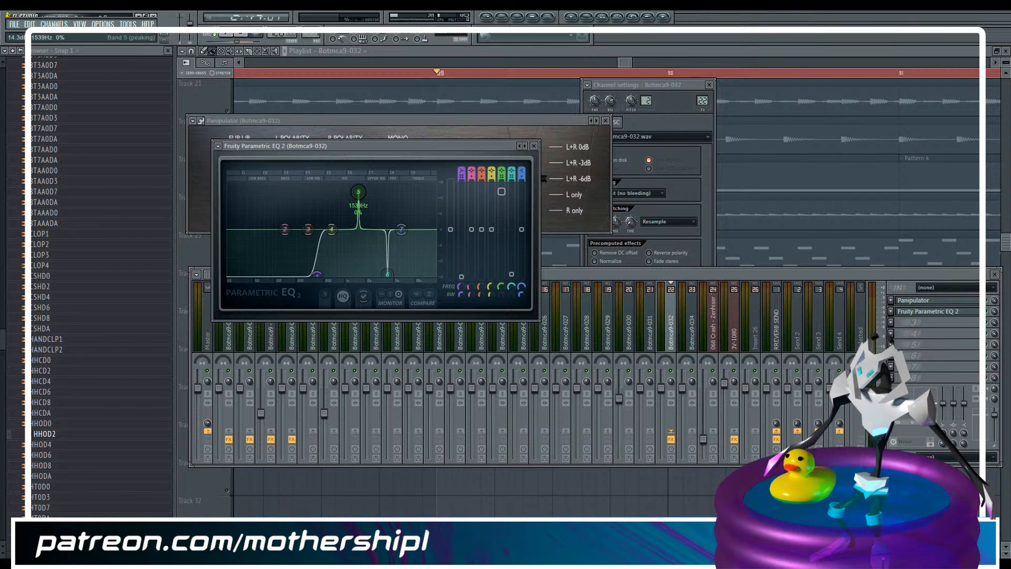
{"action": "left_click_drag", "start_coordinate": [502, 191], "coordinate": [502, 271]}
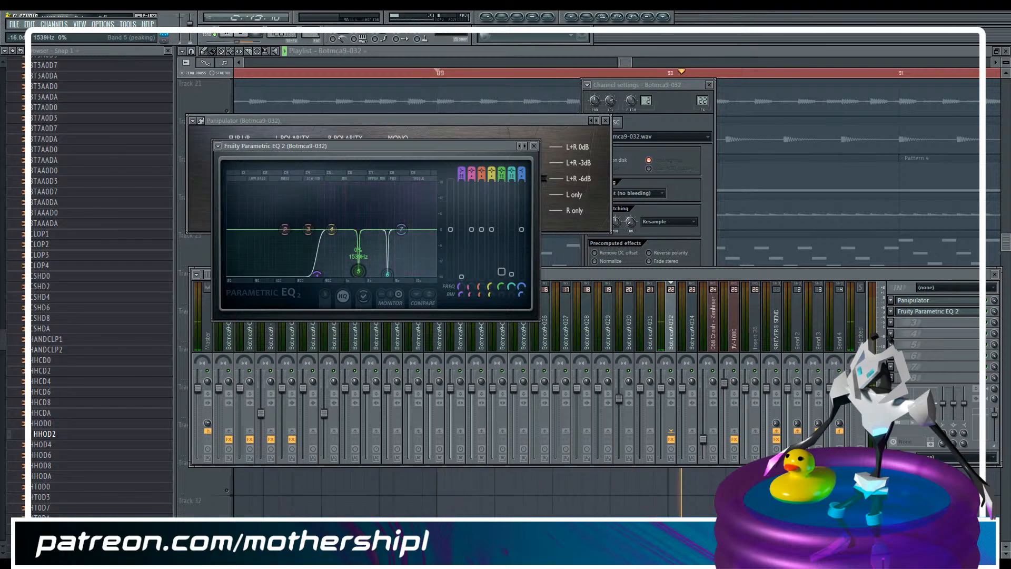
Play Botmca9-032 again to judge the equalizer's effect, and bring the Parametric EQ 2 window back into view
{"action": "left_click", "coordinate": [990, 315]}
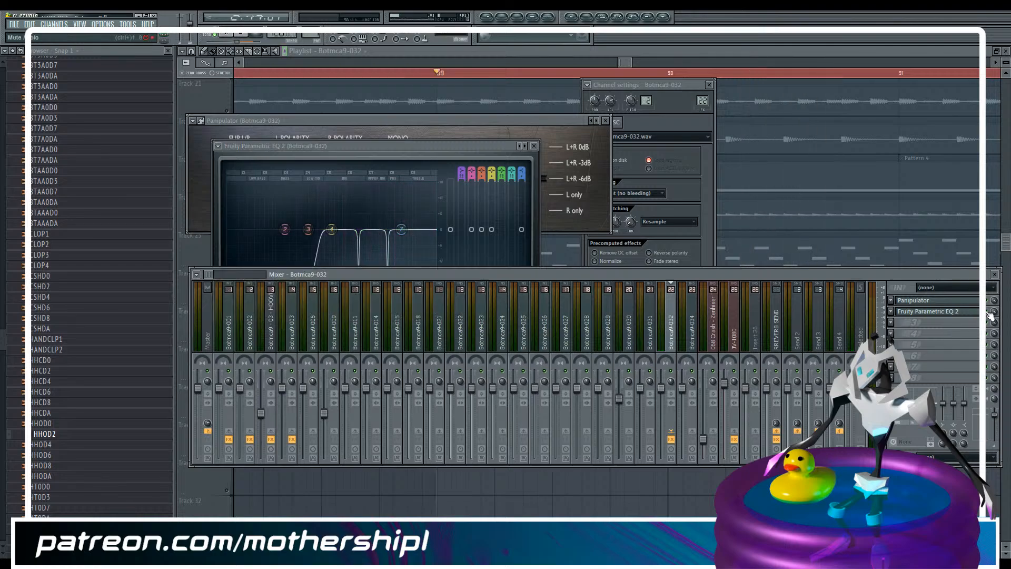
{"action": "key", "text": "space"}
{"action": "key", "text": "space"}
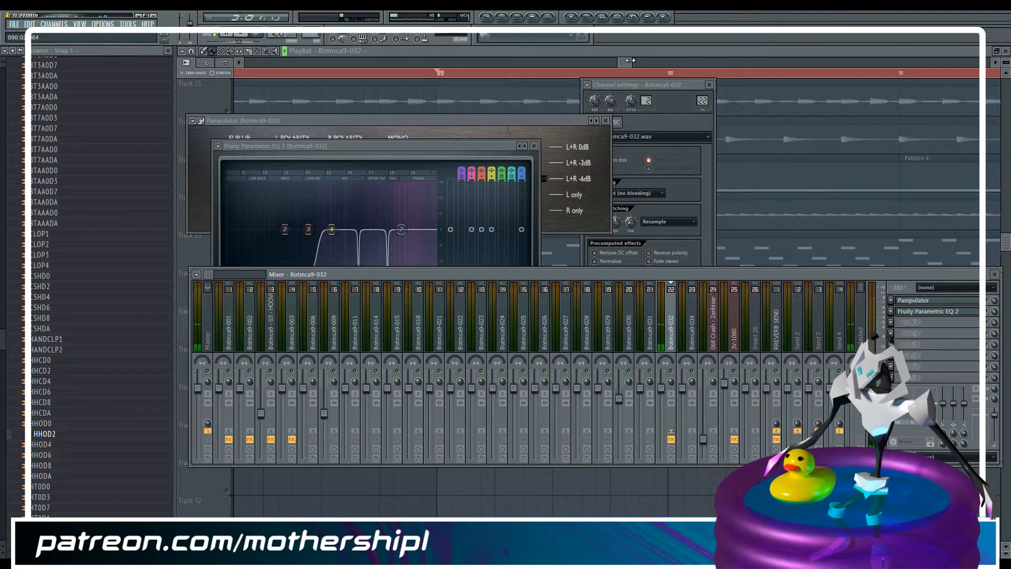
{"action": "left_click", "coordinate": [423, 190]}
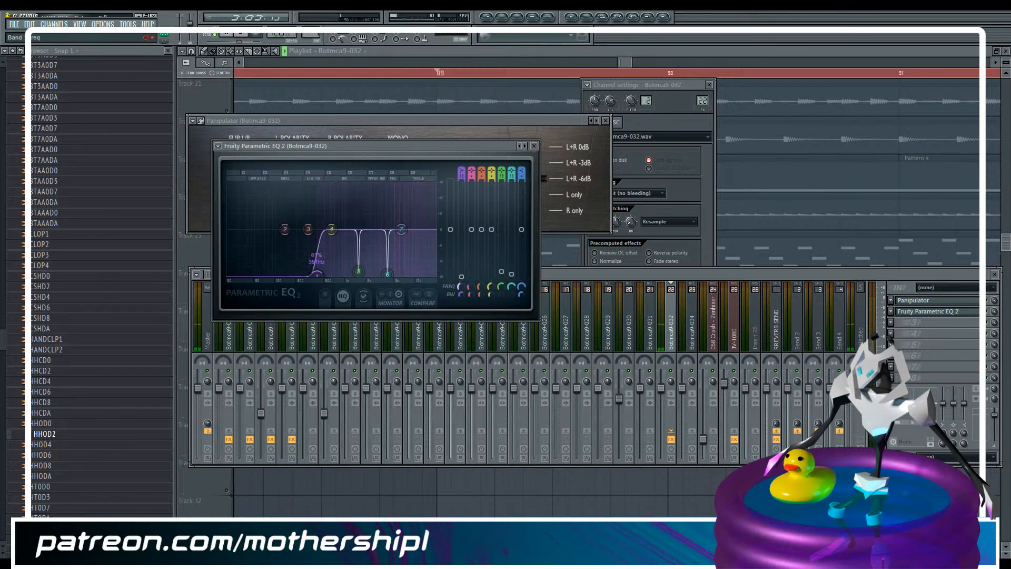
Unmute Track 23 alongside the soloed Track 27, then release the solo to bring the other tracks back during playback
{"action": "left_click_drag", "start_coordinate": [630, 60], "coordinate": [824, 49]}
{"action": "left_click_drag", "start_coordinate": [761, 65], "coordinate": [719, 58]}
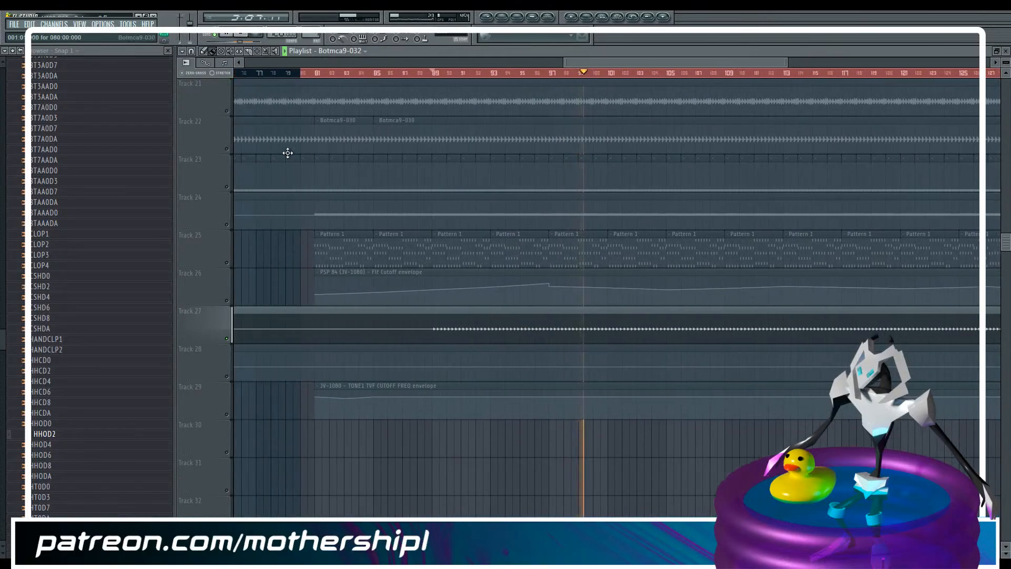
{"action": "left_click", "coordinate": [227, 187]}
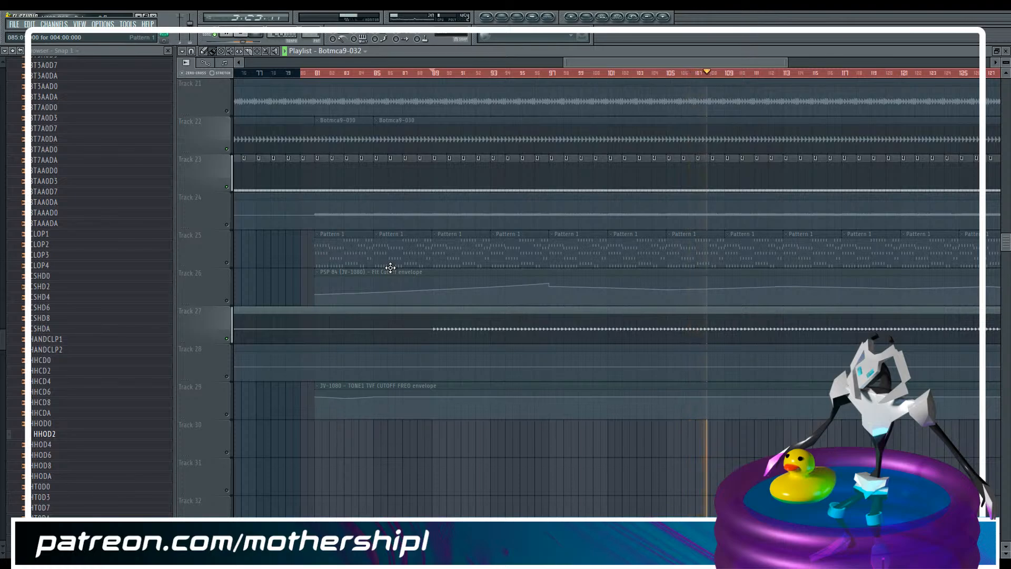
{"action": "right_click", "coordinate": [227, 263]}
{"action": "right_click", "coordinate": [227, 263]}
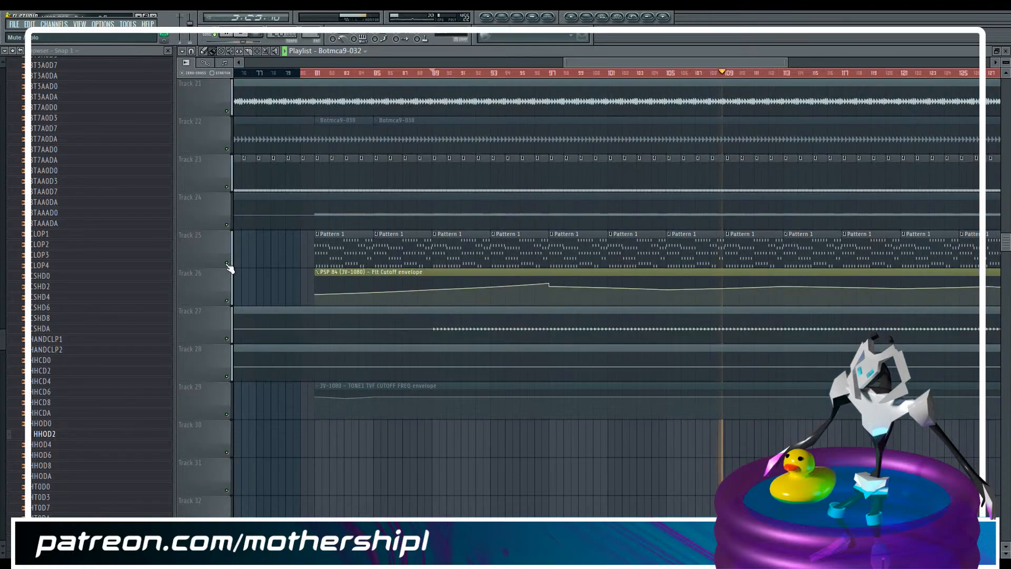
Listen to the full arrangement through the end of the Pattern 1 section and save the project
{"action": "scroll", "coordinate": [382, 230], "scroll_direction": "up", "scroll_amount": 3}
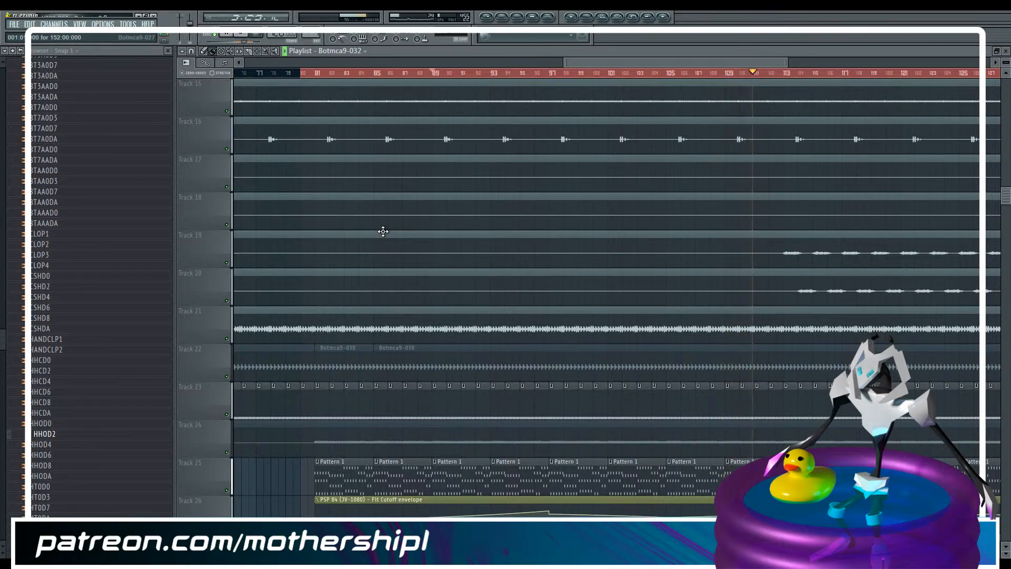
{"action": "left_click_drag", "start_coordinate": [788, 62], "coordinate": [1006, 60]}
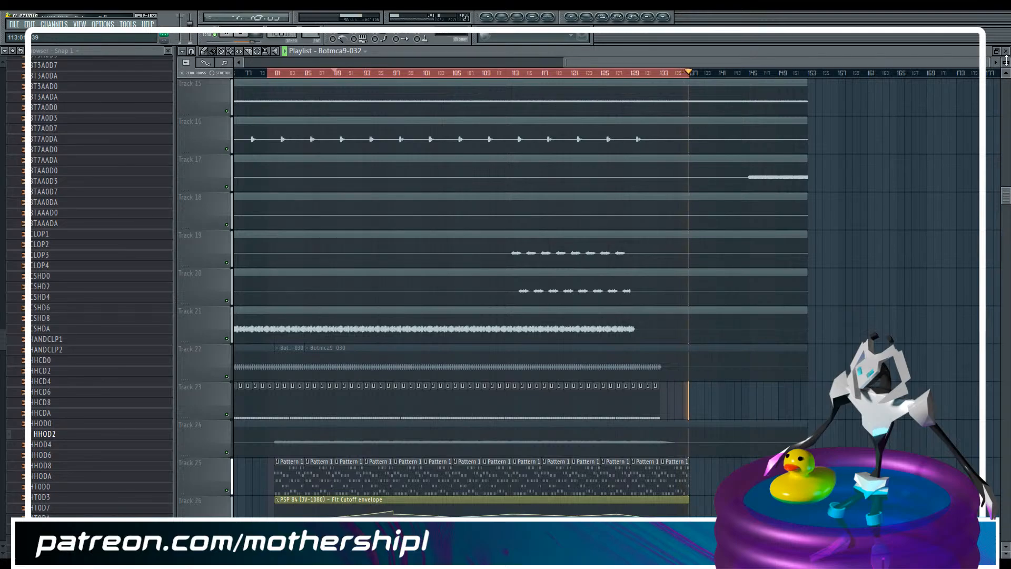
{"action": "key", "text": "ctrl+s"}
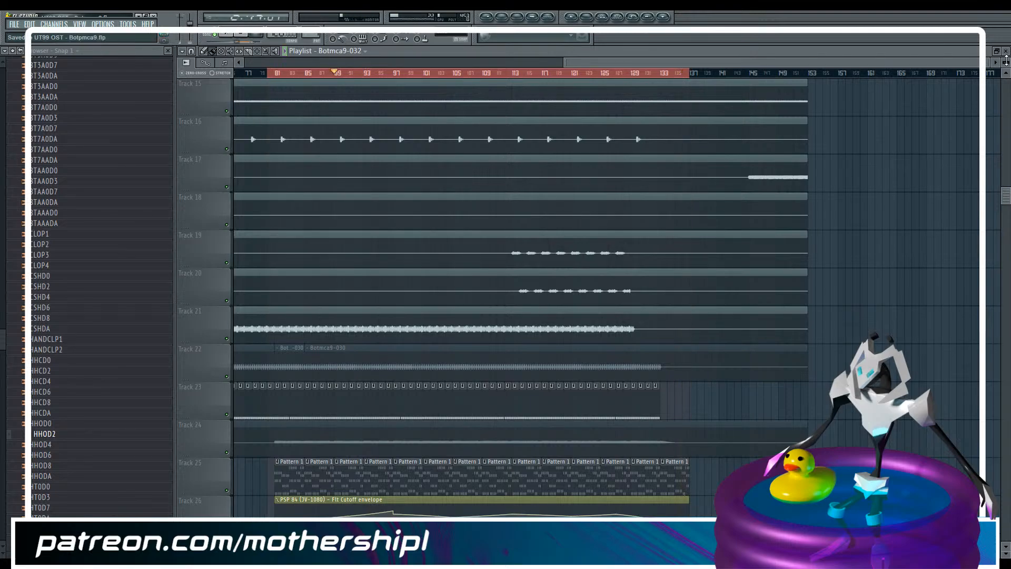